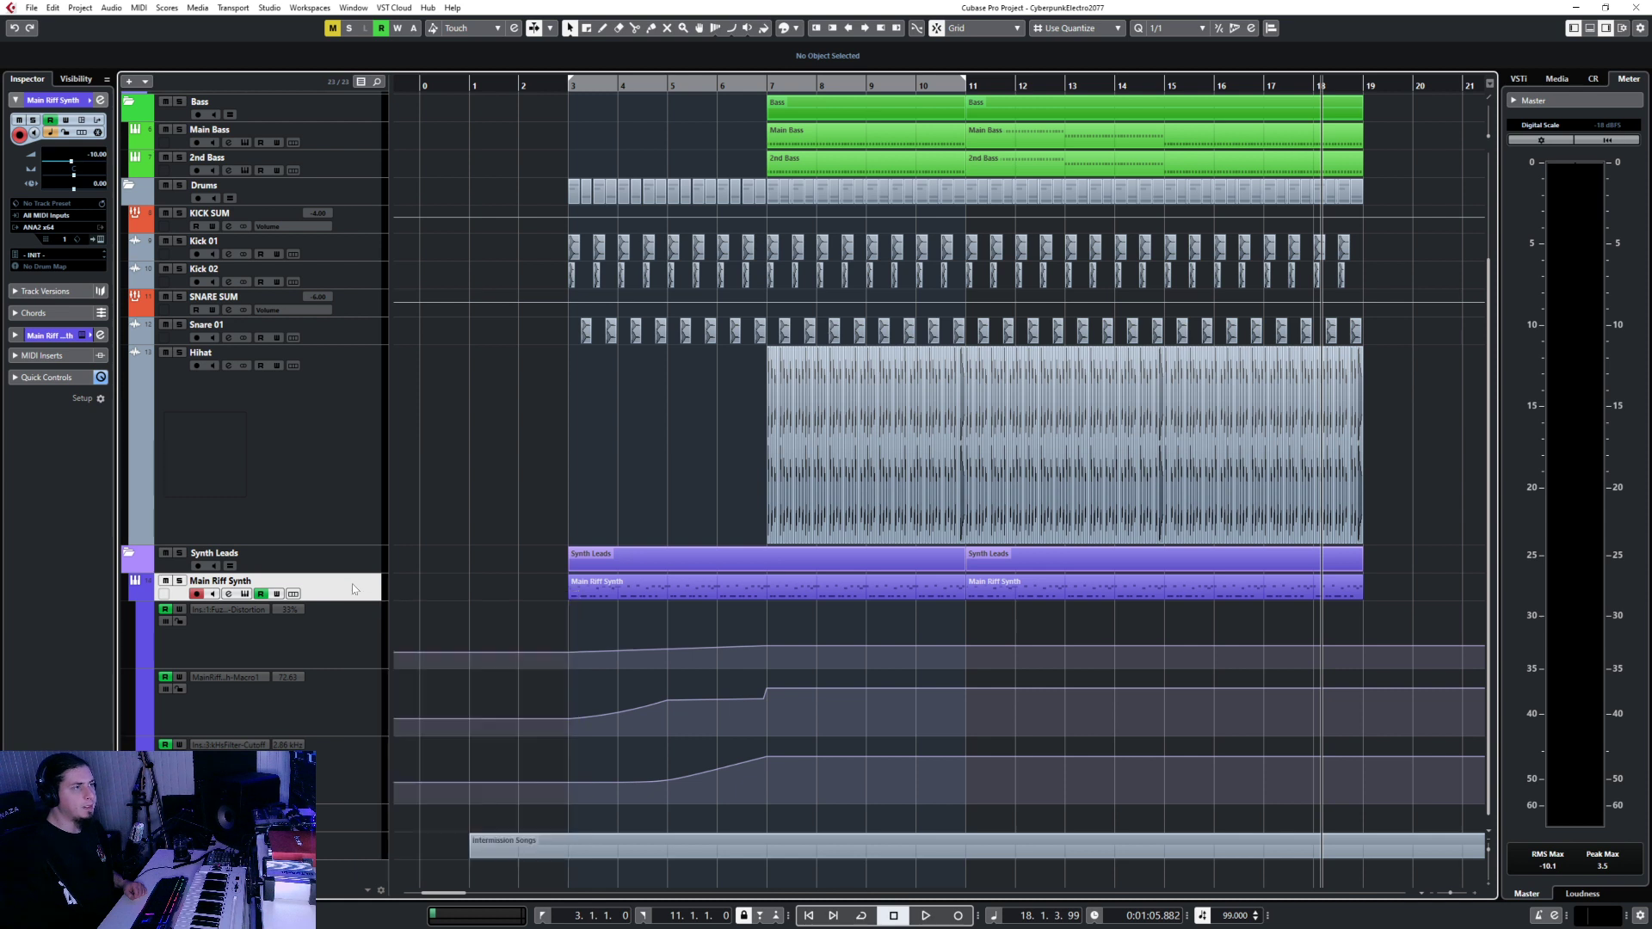
# Add one ANA2 x64 instrument track below Main Riff Synth with its audio output routed to GR SYNTH LEADS.
pyautogui.rightClick(348, 584)
pyautogui.moveTo(516, 592)
pyautogui.click(637, 606)
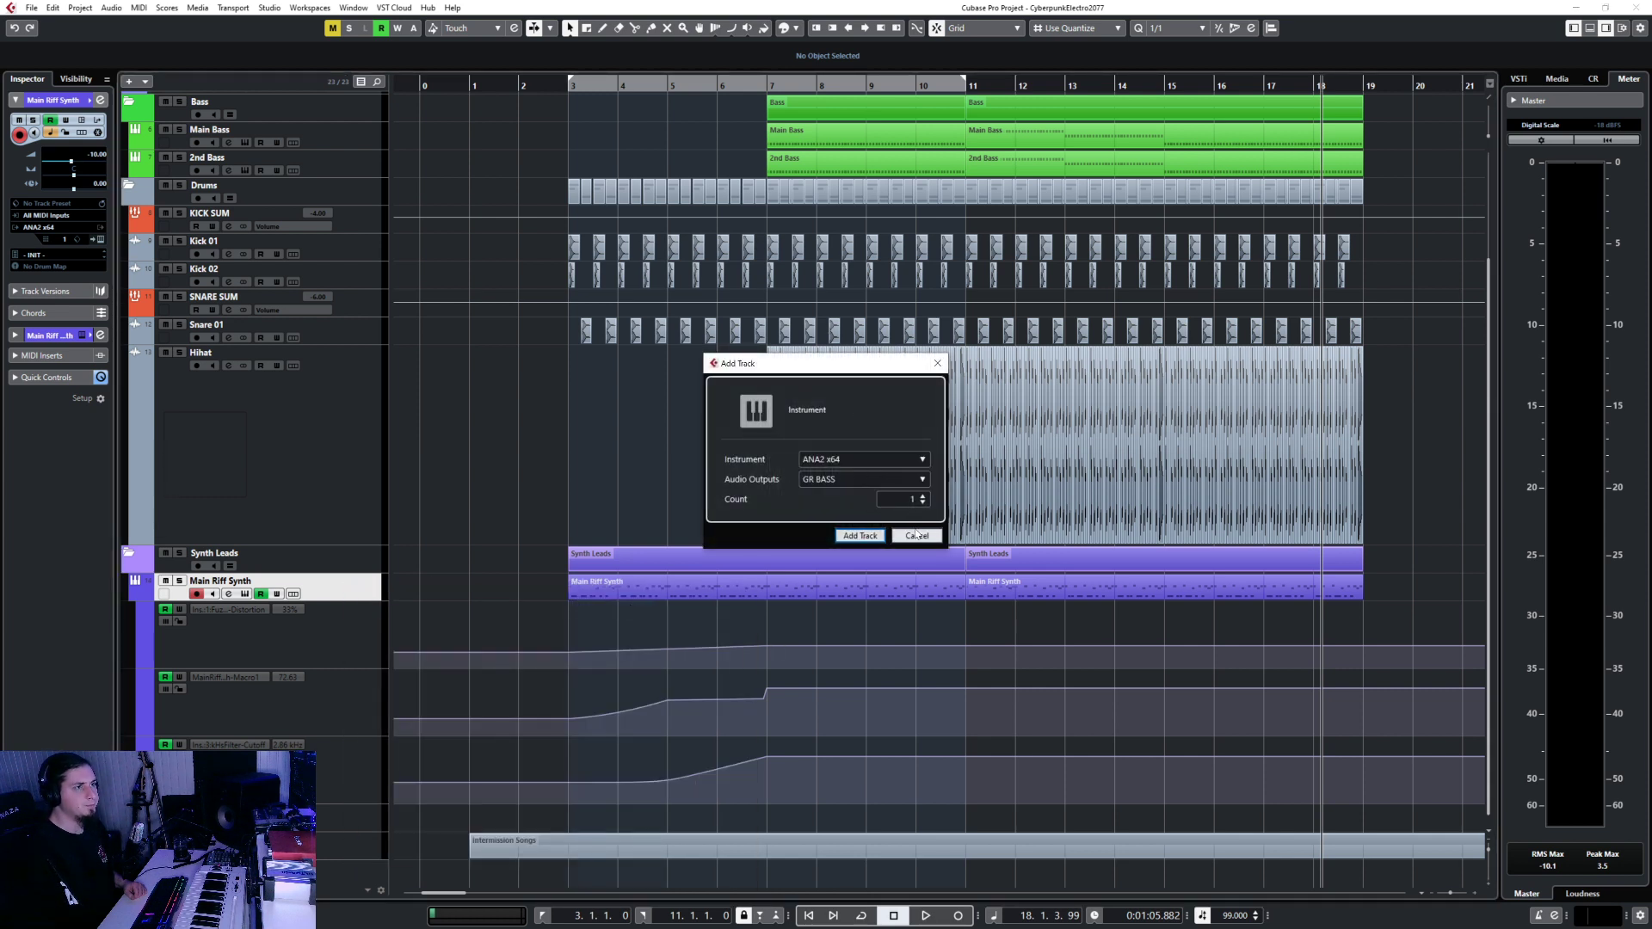
pyautogui.click(856, 480)
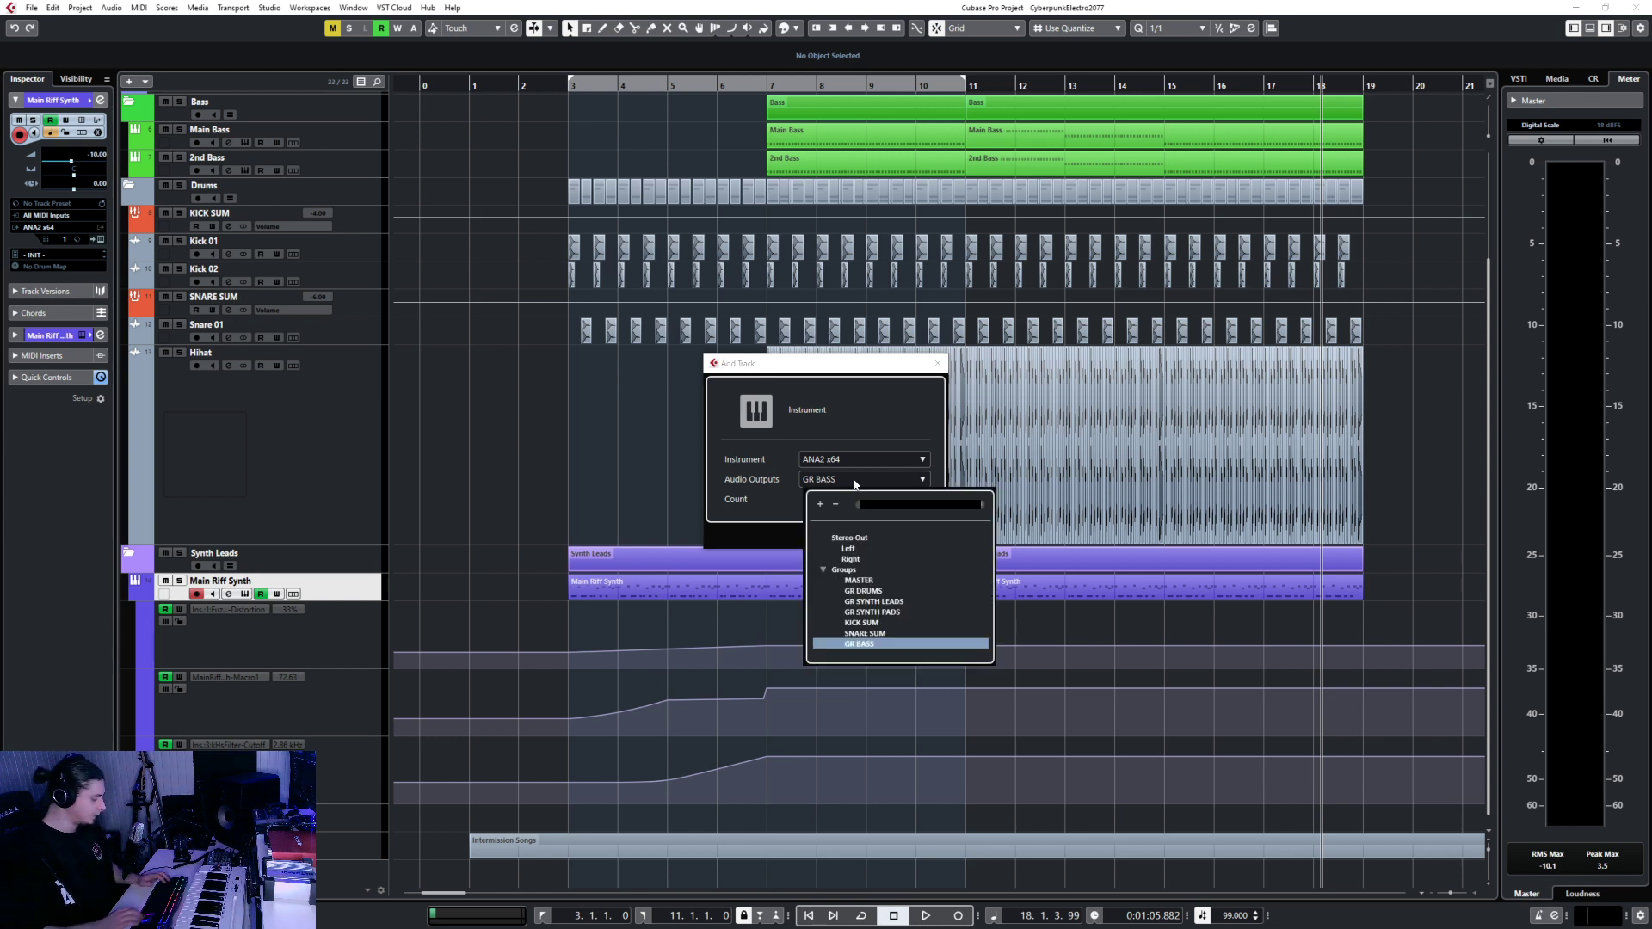
pyautogui.write('synth')
pyautogui.press('Return')
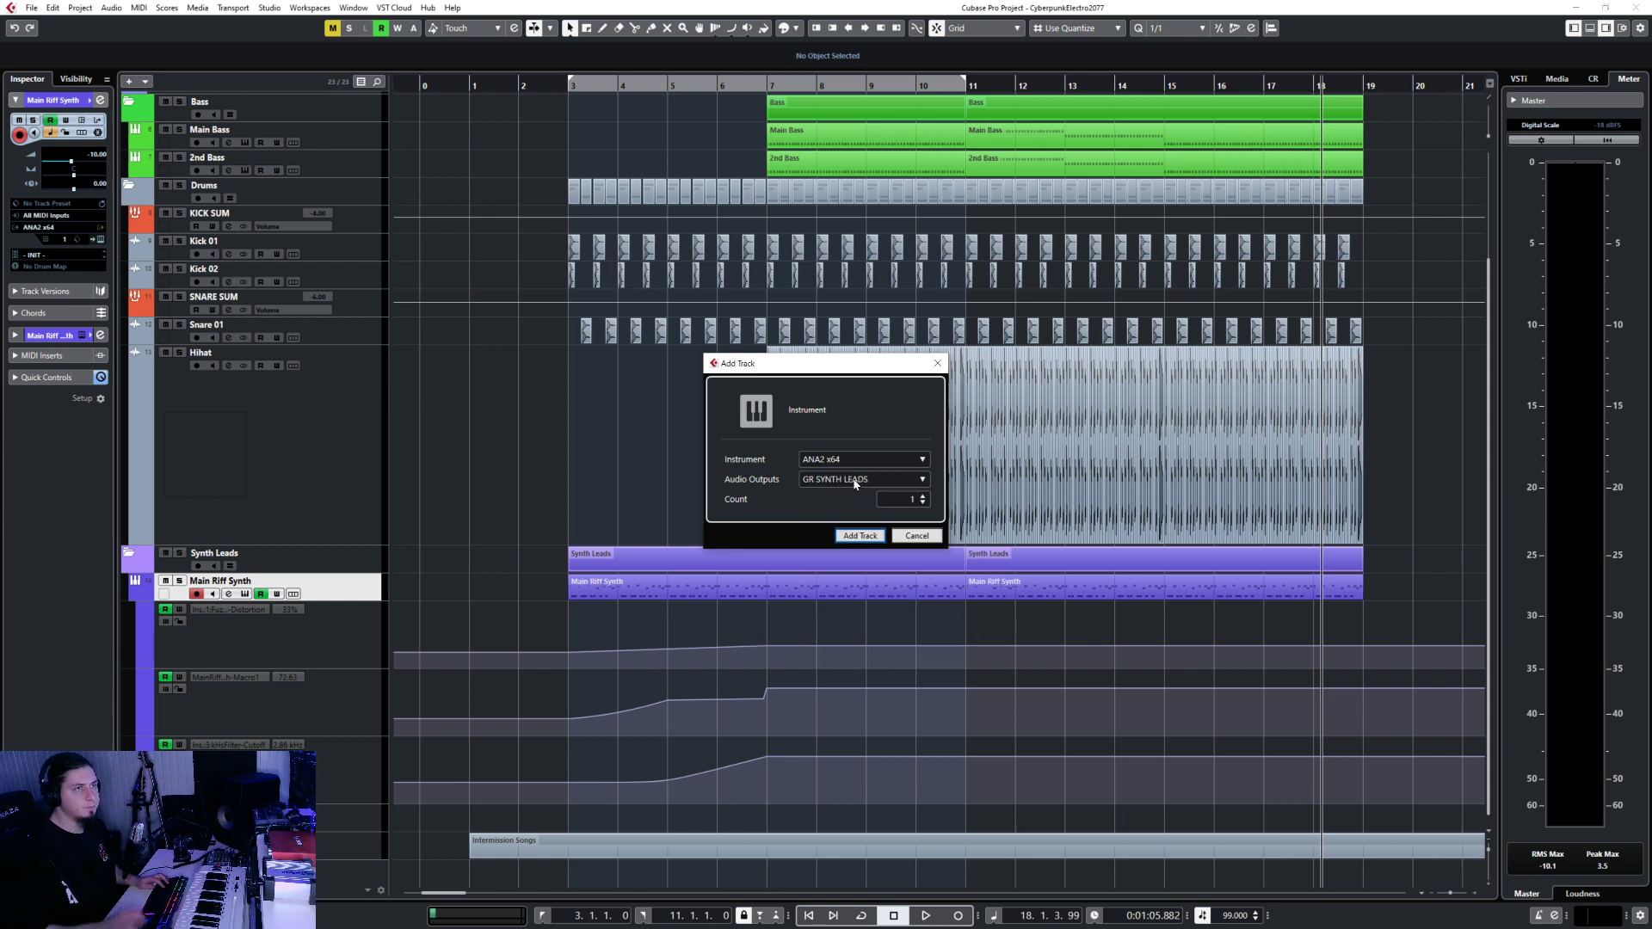
pyautogui.click(853, 537)
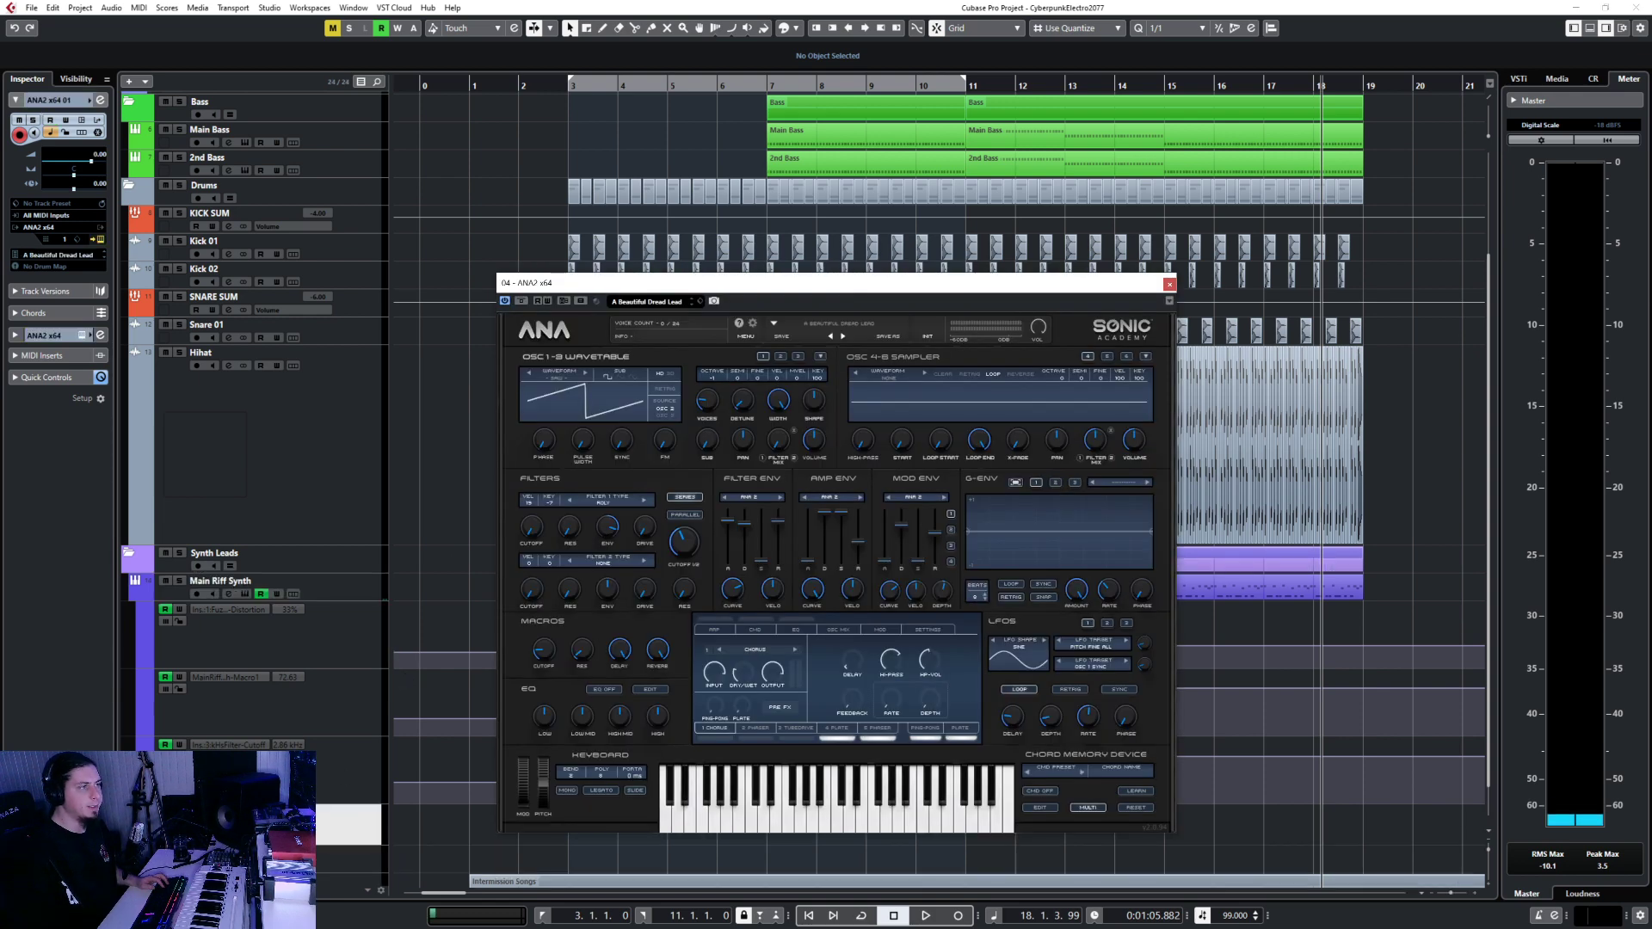
# Color the new ANA2 track purple to match the synth leads and rename it Main Riff Octa.
pyautogui.click(125, 559)
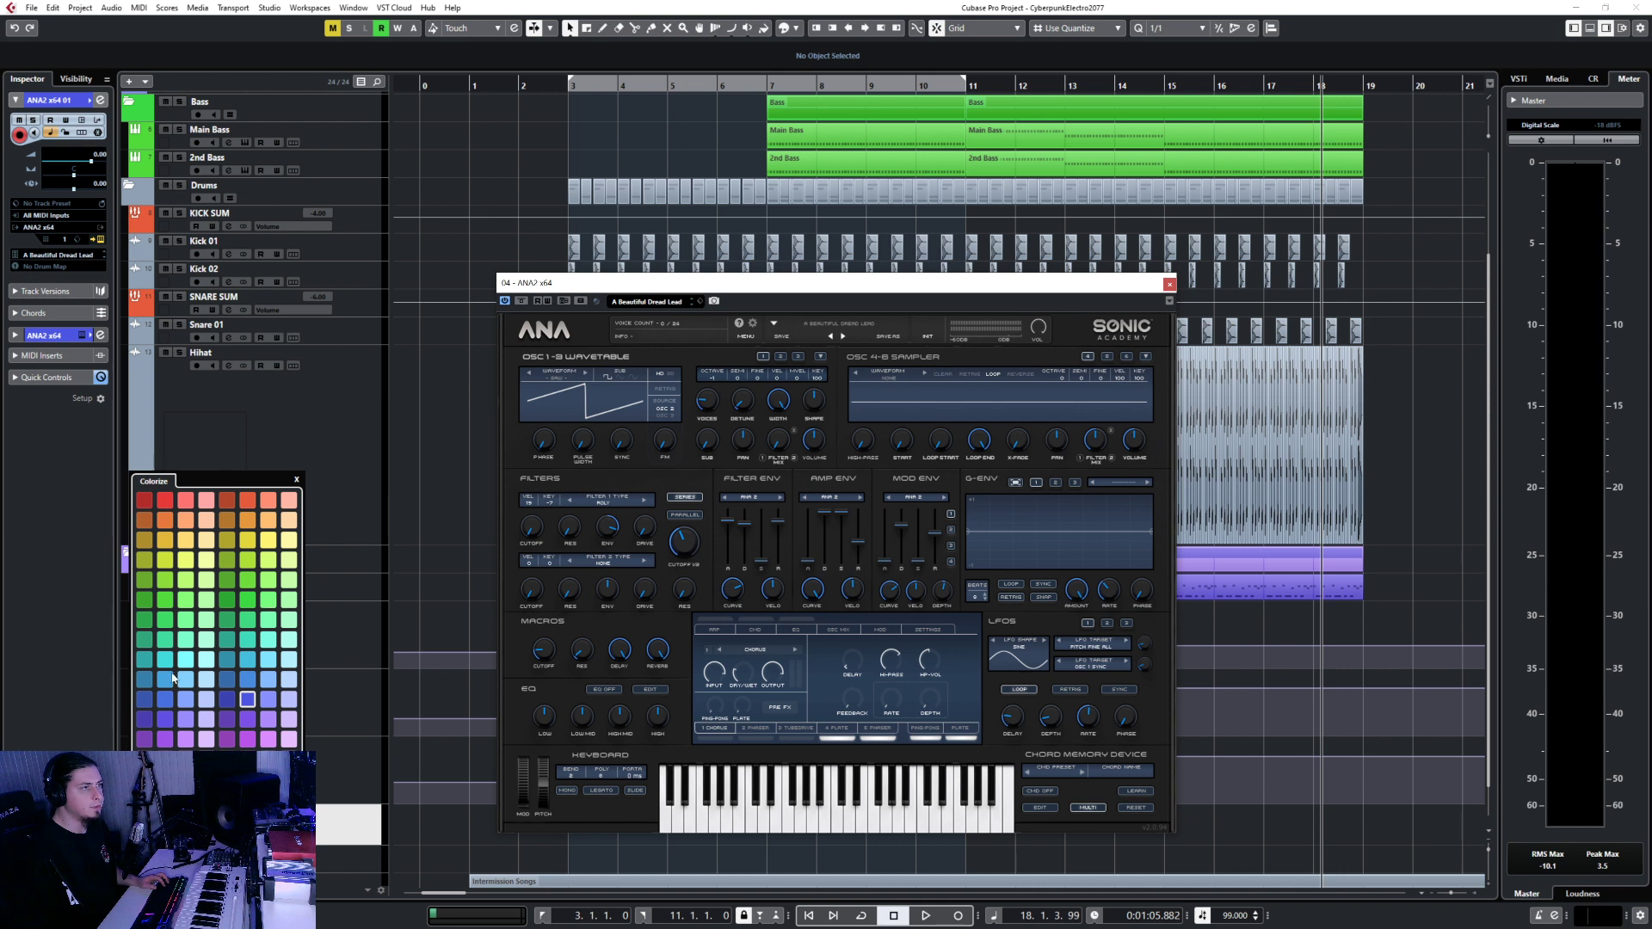
pyautogui.click(292, 479)
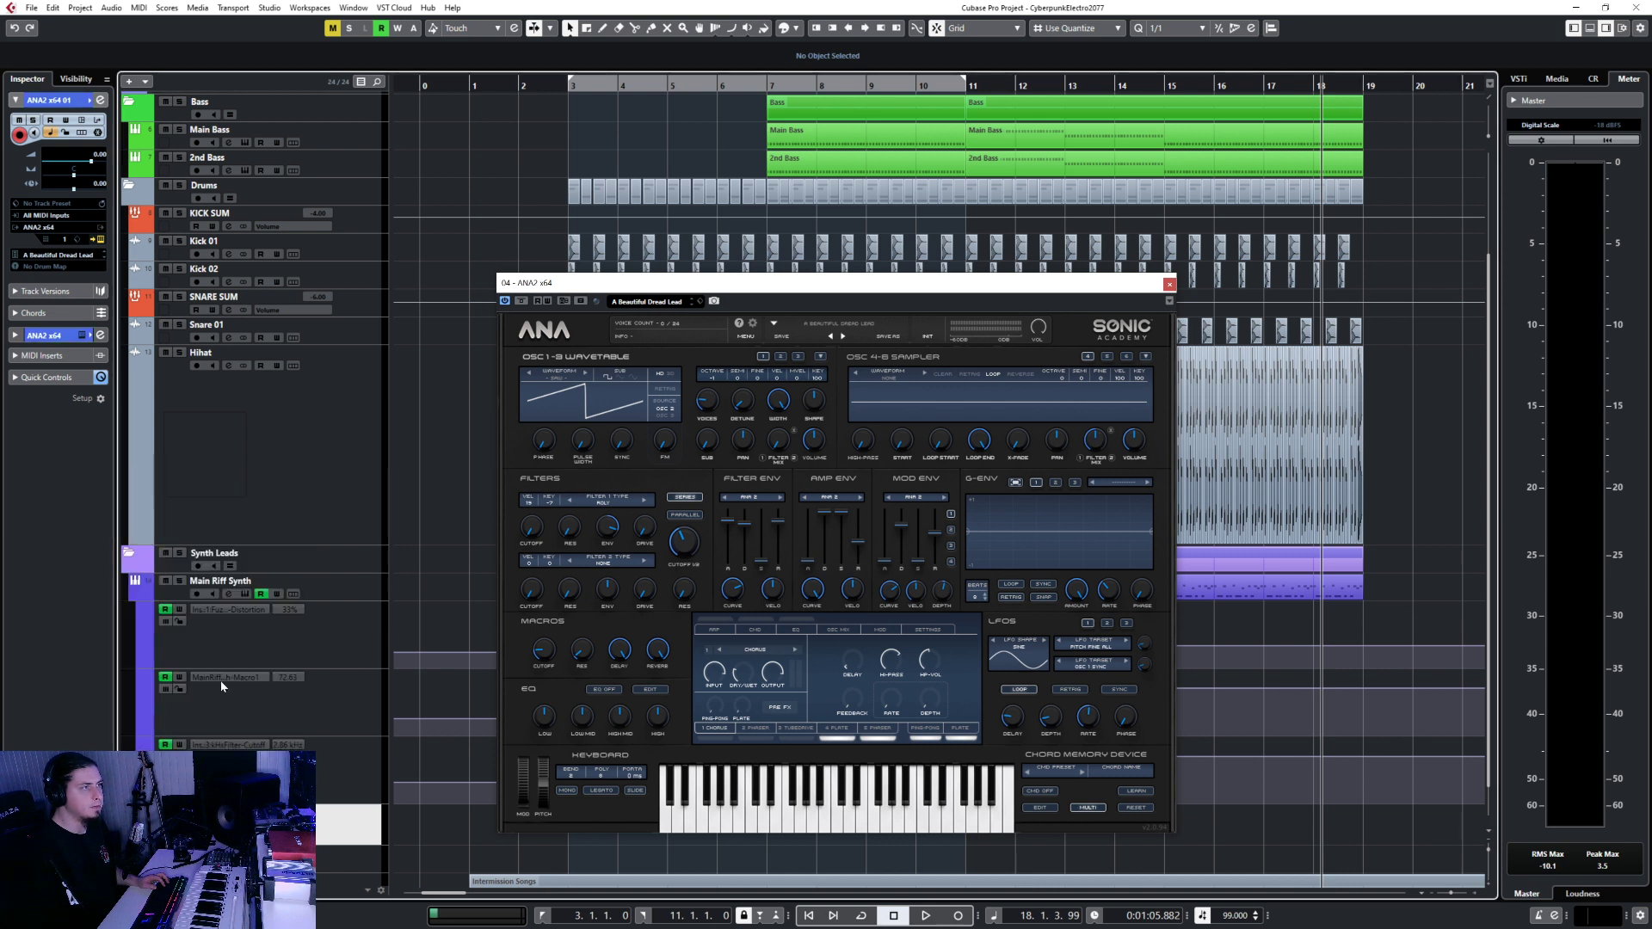
pyautogui.click(148, 727)
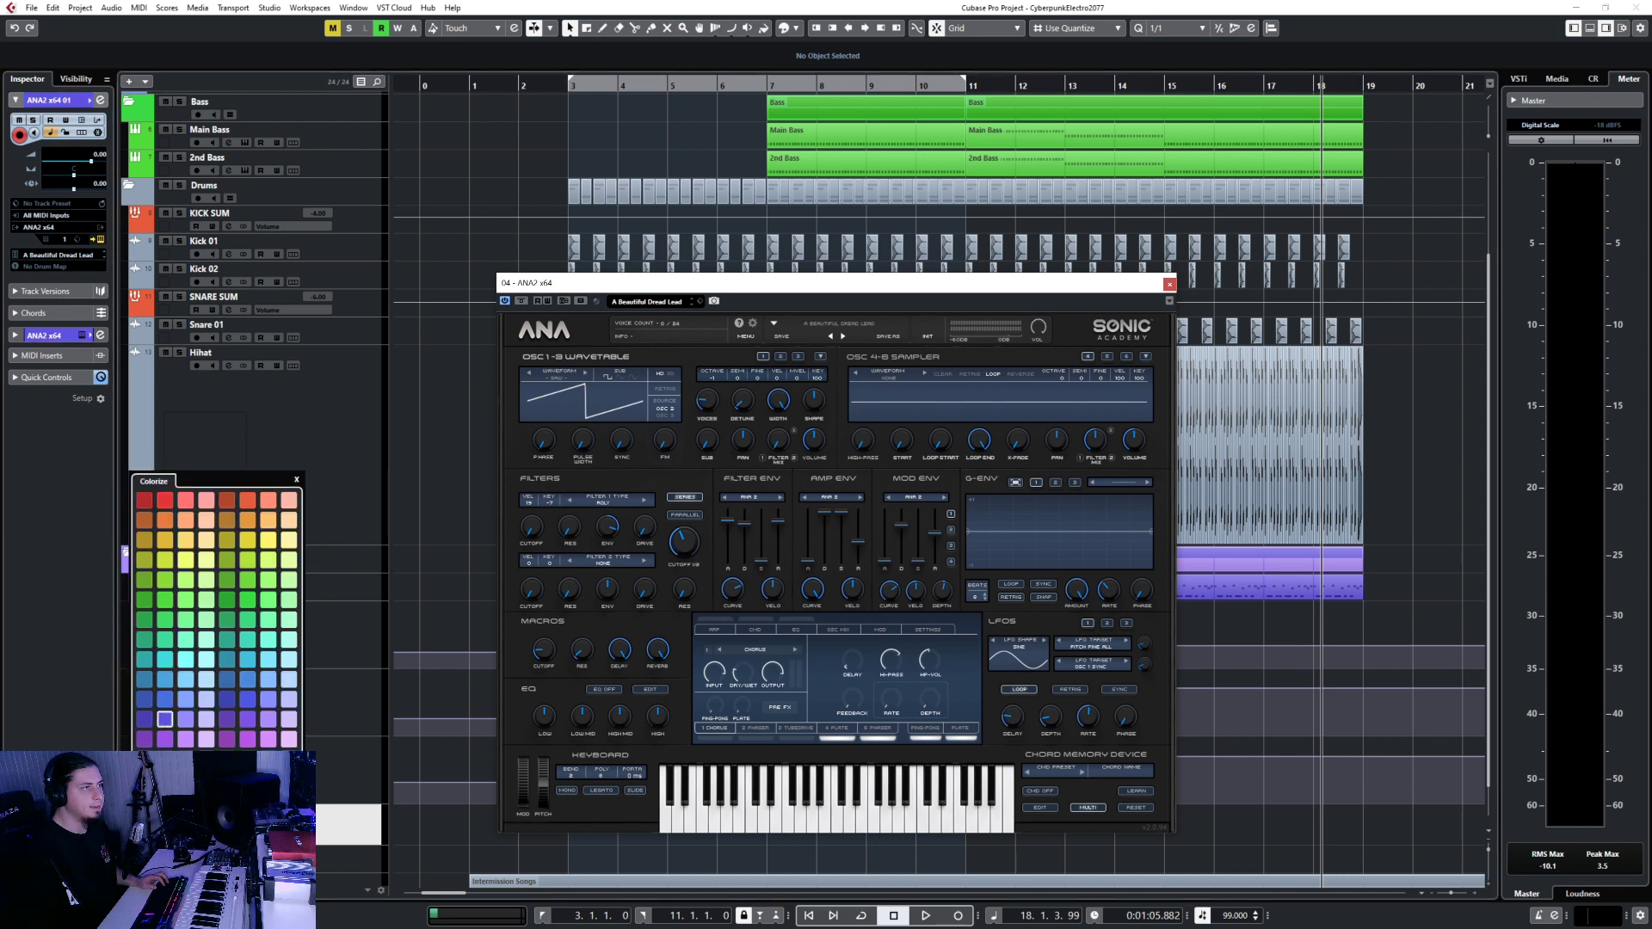
pyautogui.click(358, 825)
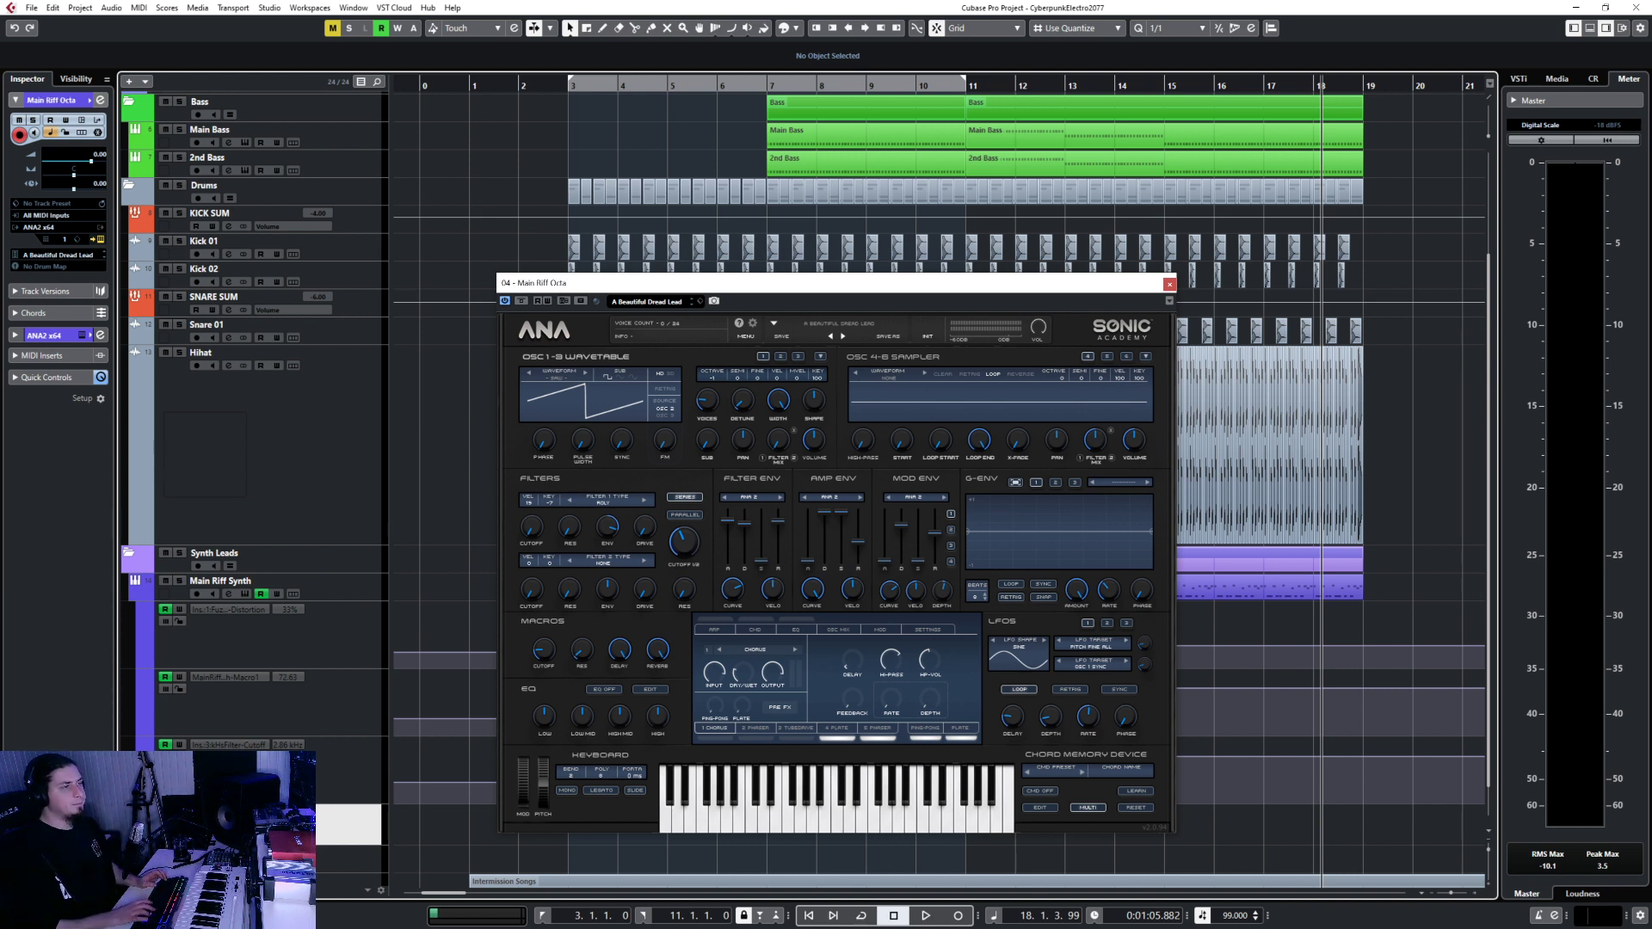
# Solo the Main Riff Synth track, move the locator range to bars 11–19, and play from bar 11.
pyautogui.click(332, 584)
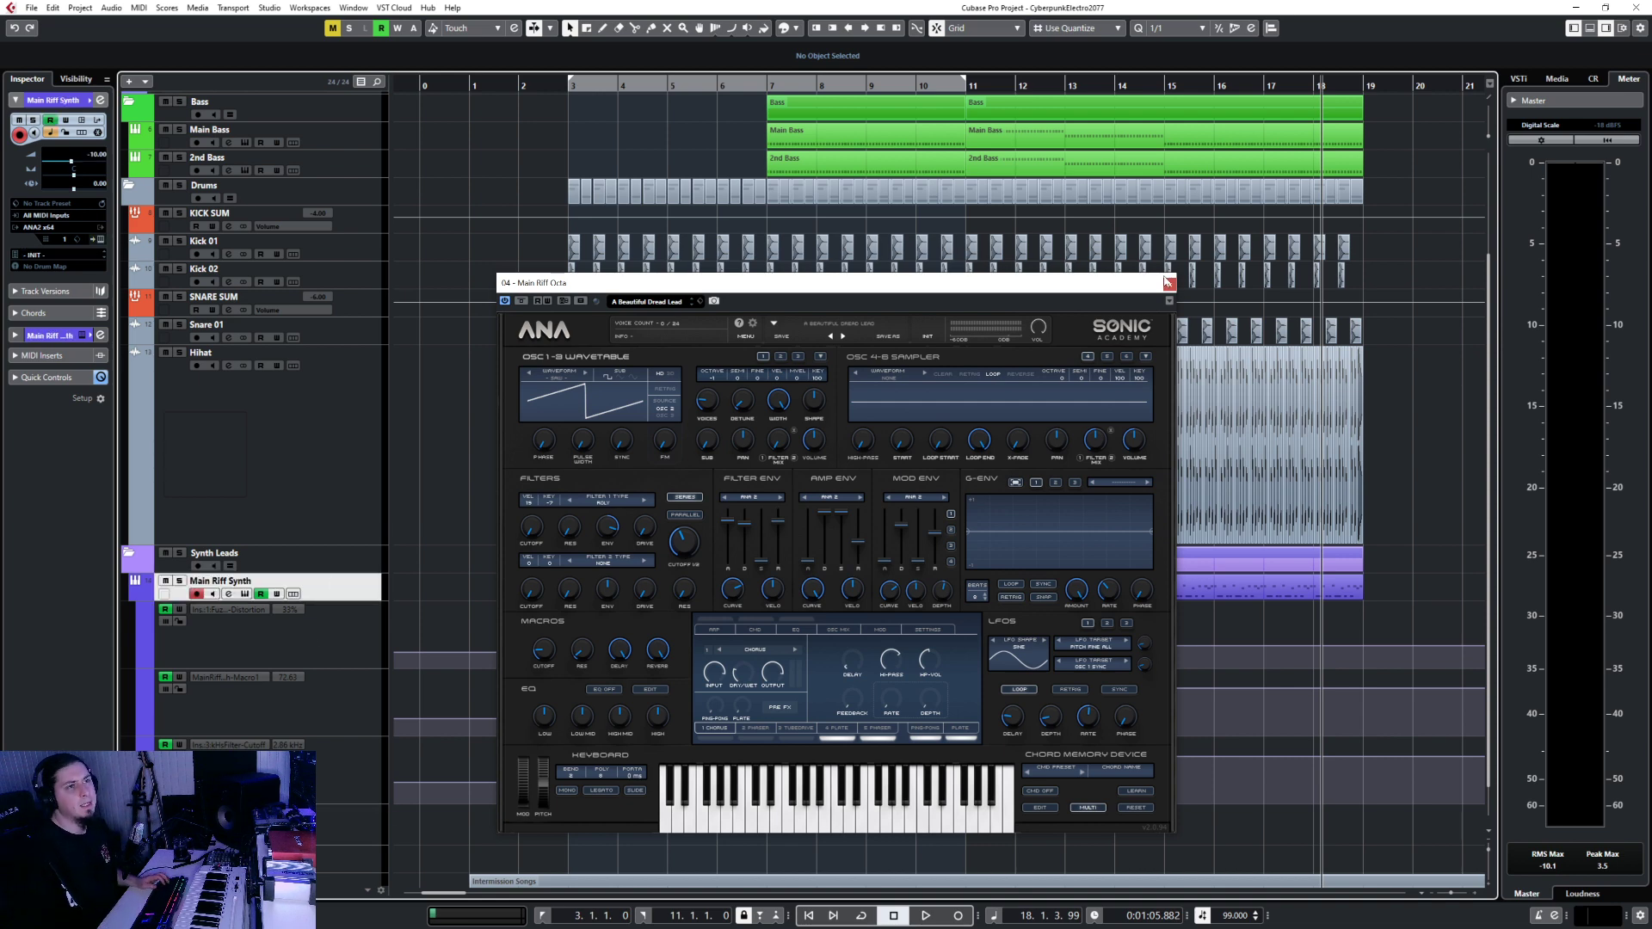
pyautogui.click(1167, 283)
pyautogui.press('s')
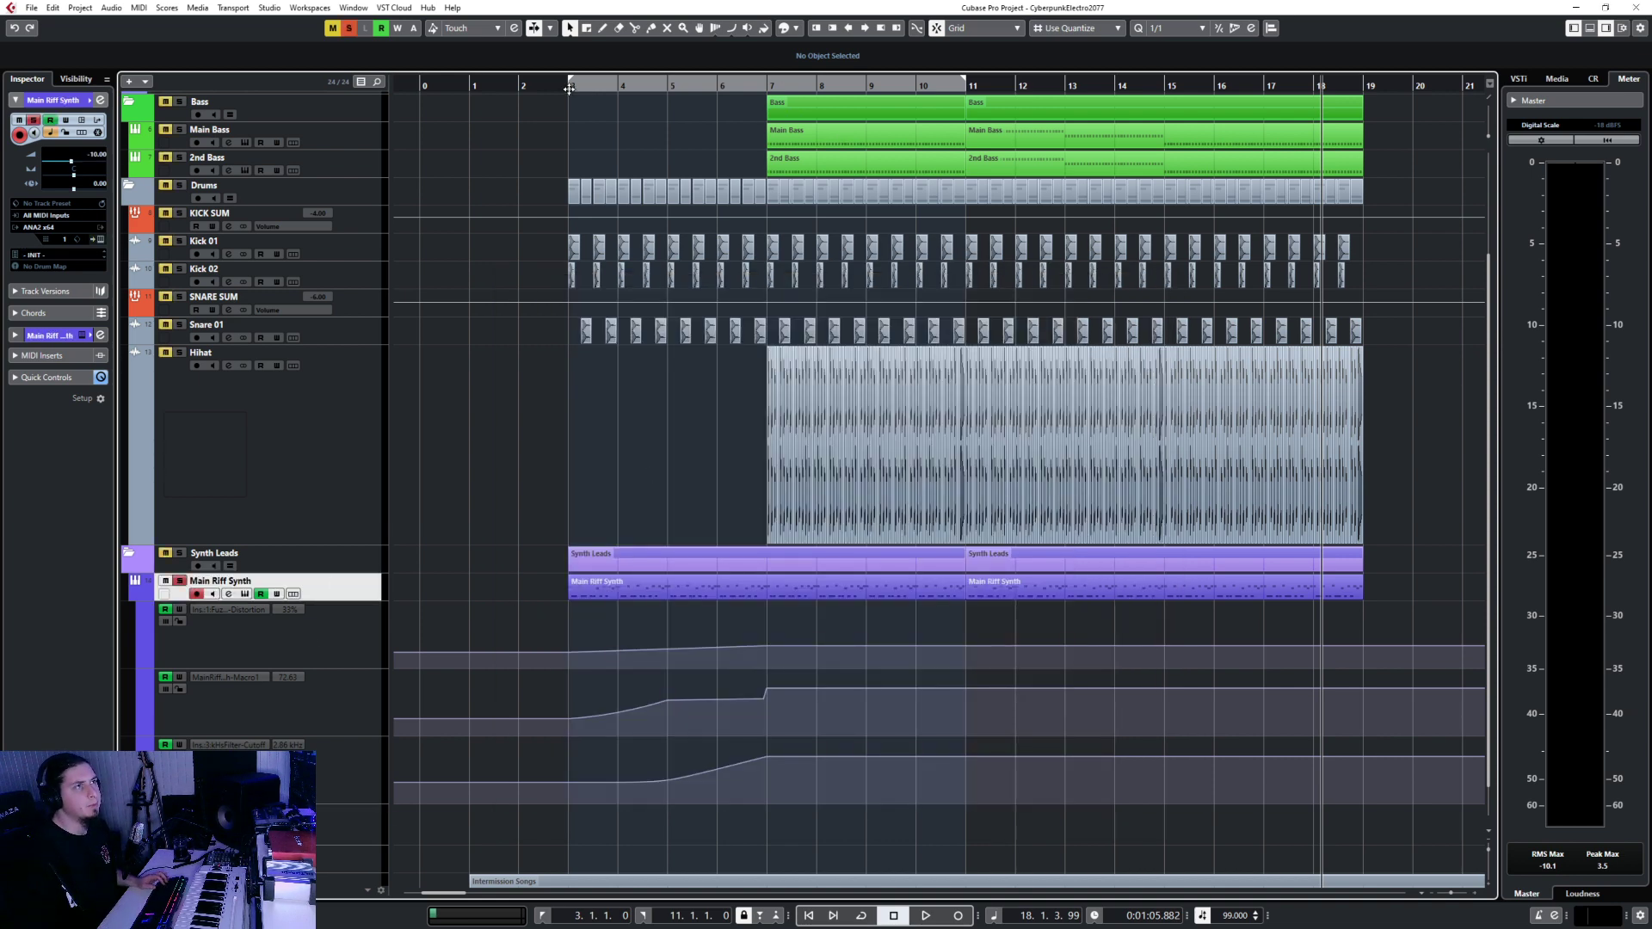
pyautogui.press('KP_1')
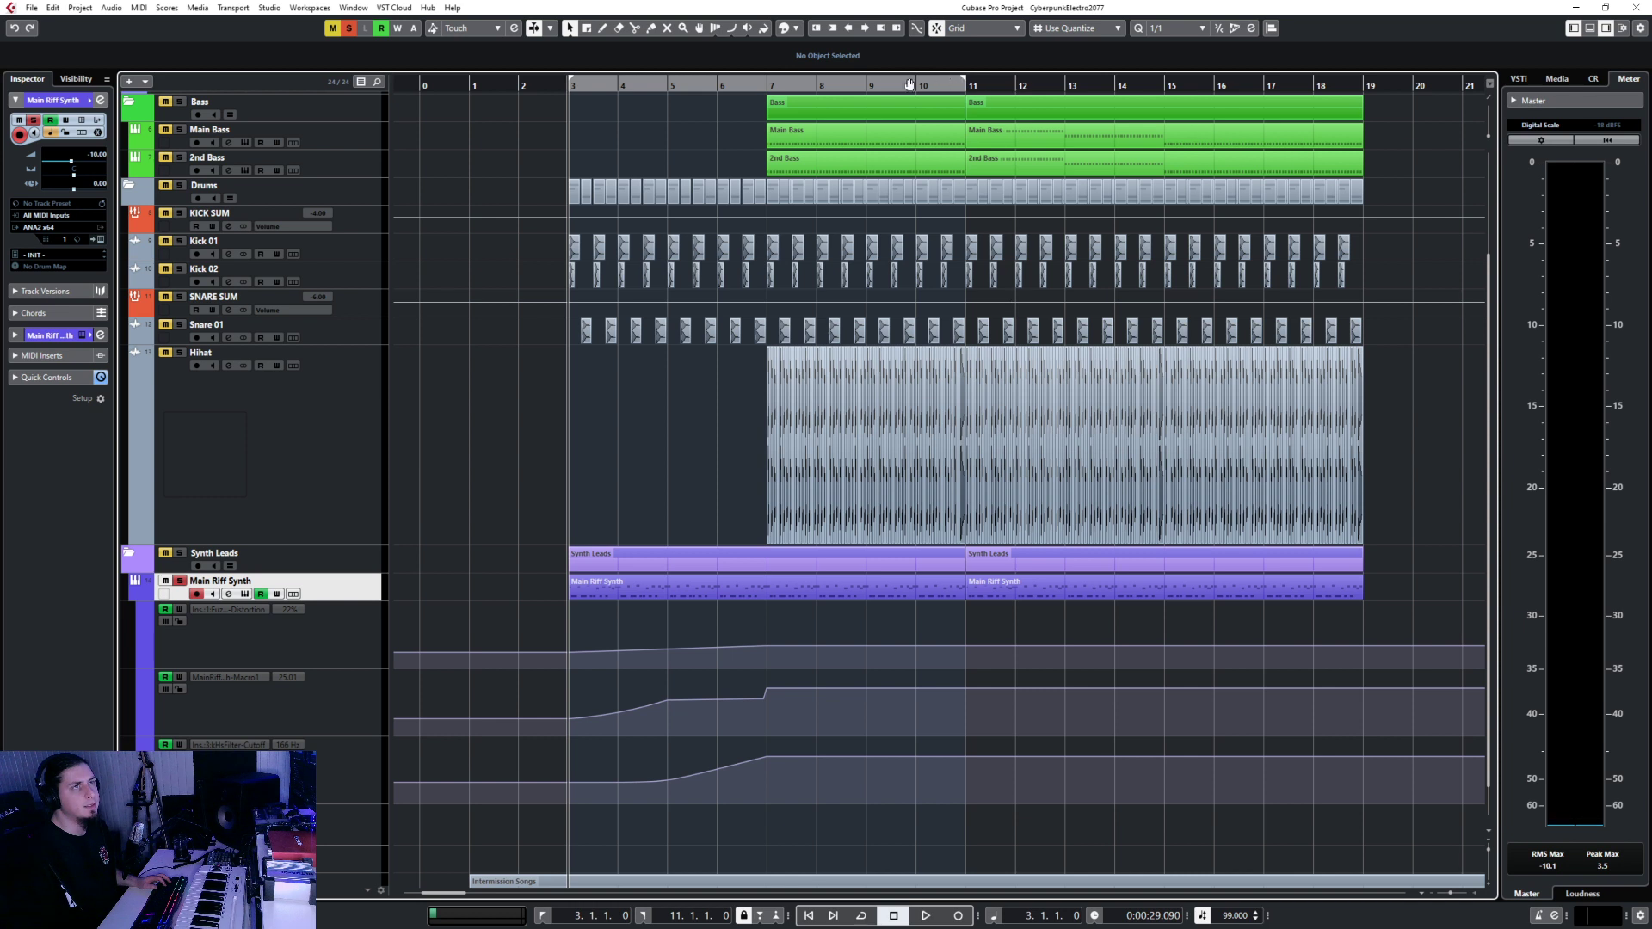
pyautogui.moveTo(909, 84); pyautogui.dragTo(1192, 97)
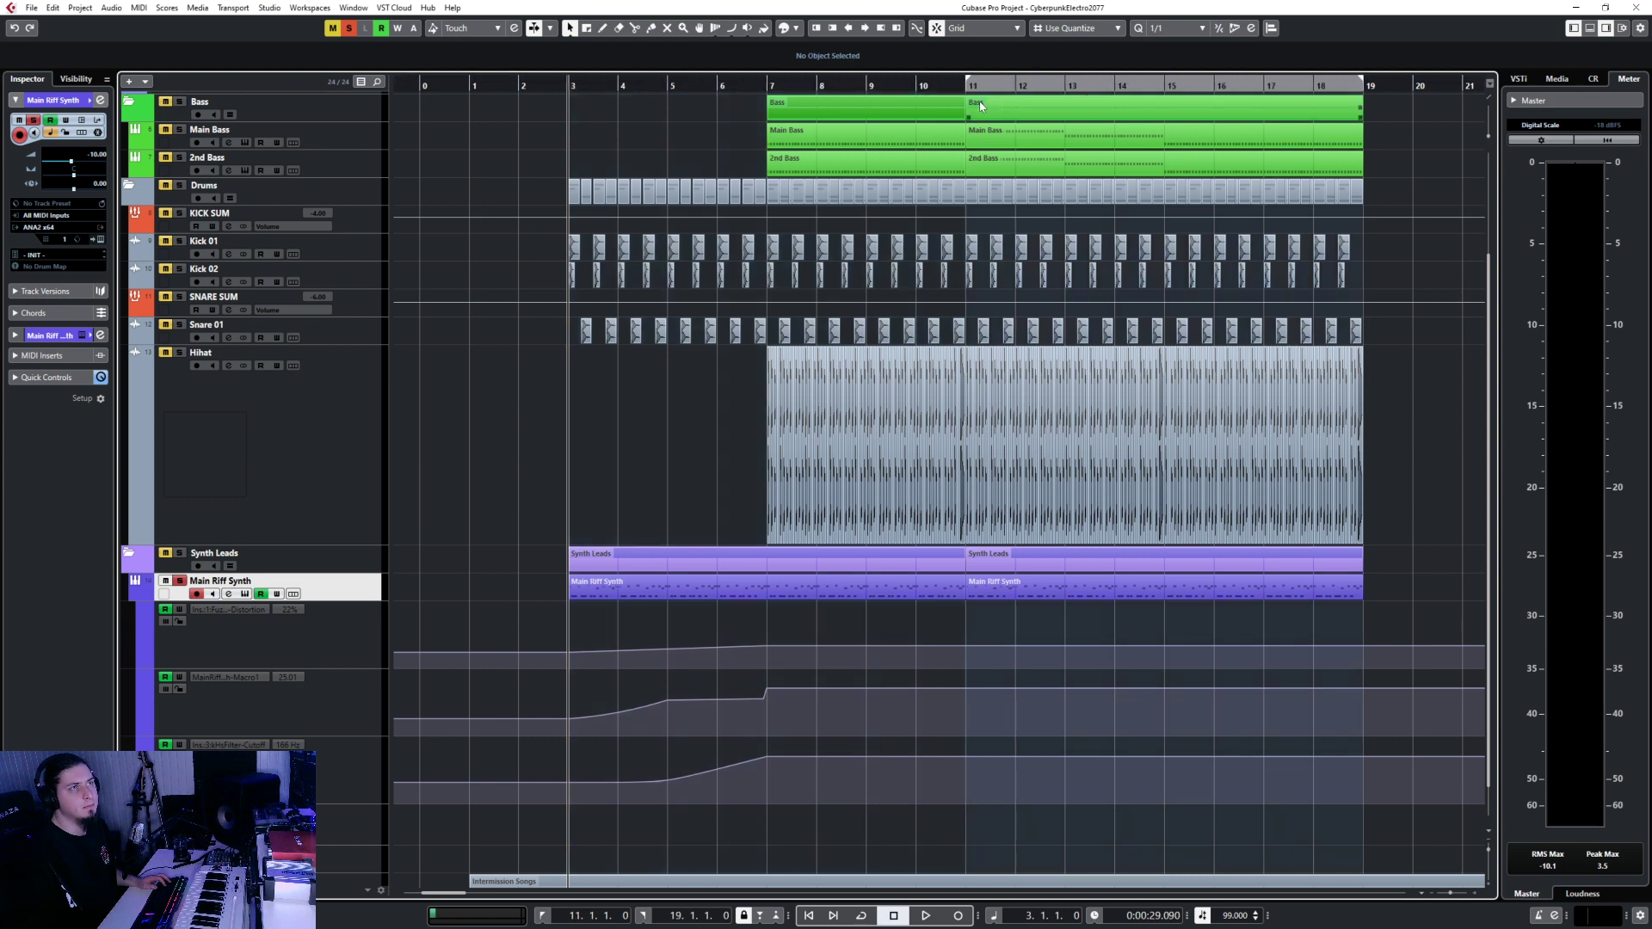
pyautogui.press('KP_1')
pyautogui.press('space')
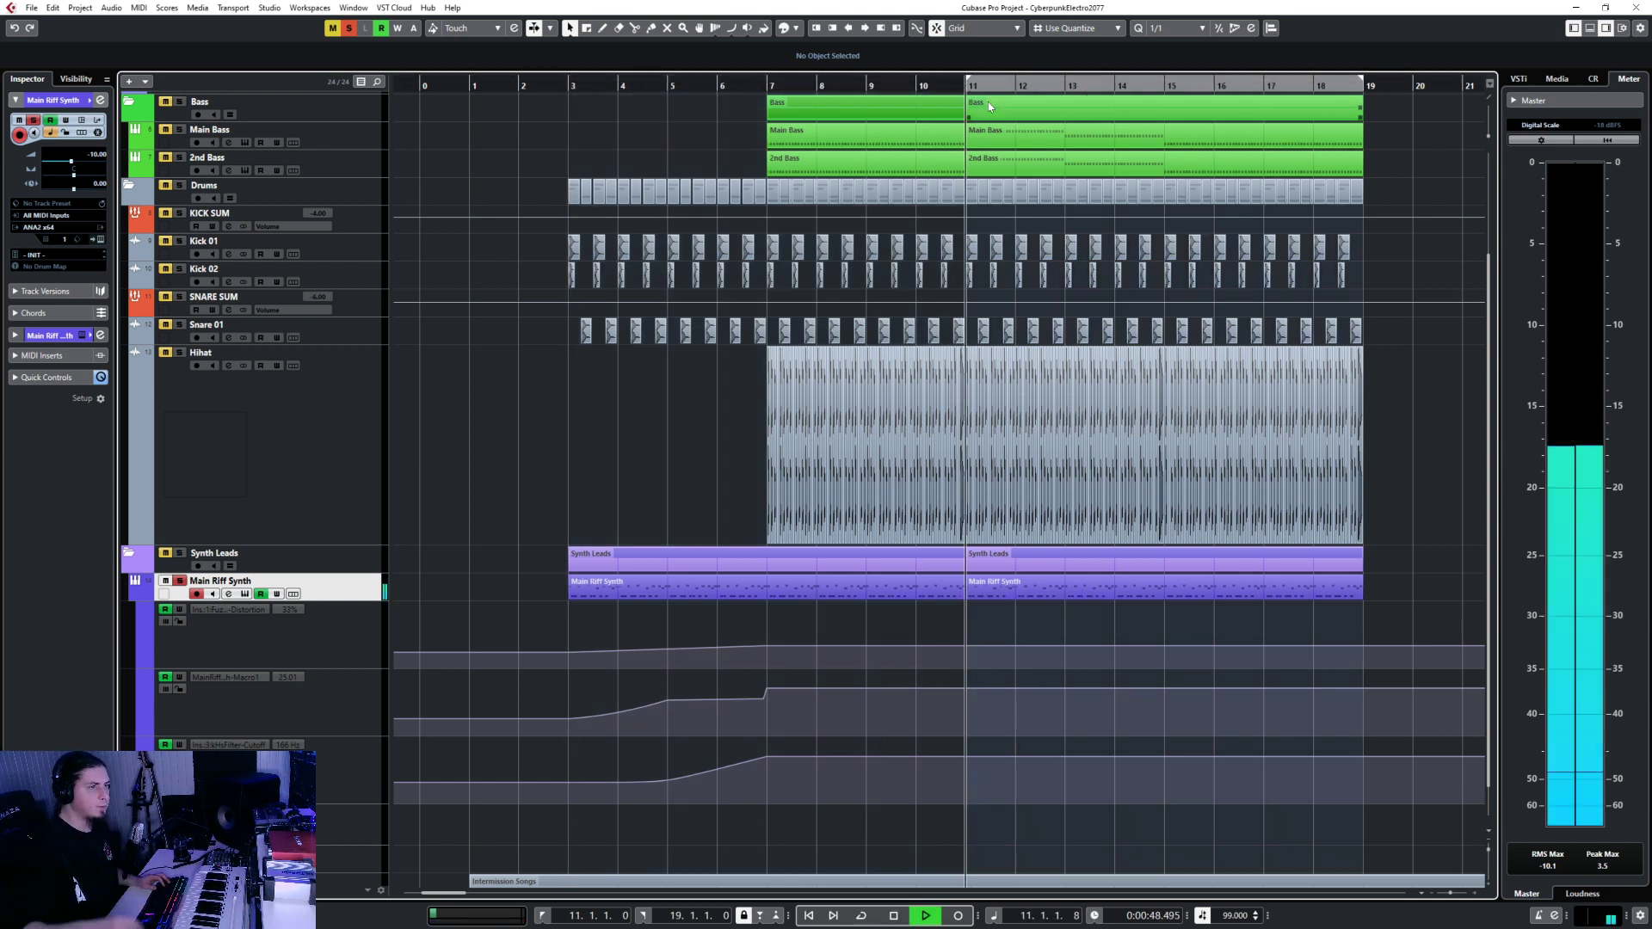
# Examine the ANA2 synth settings of the Main Riff Synth track during playback.
pyautogui.click(100, 237)
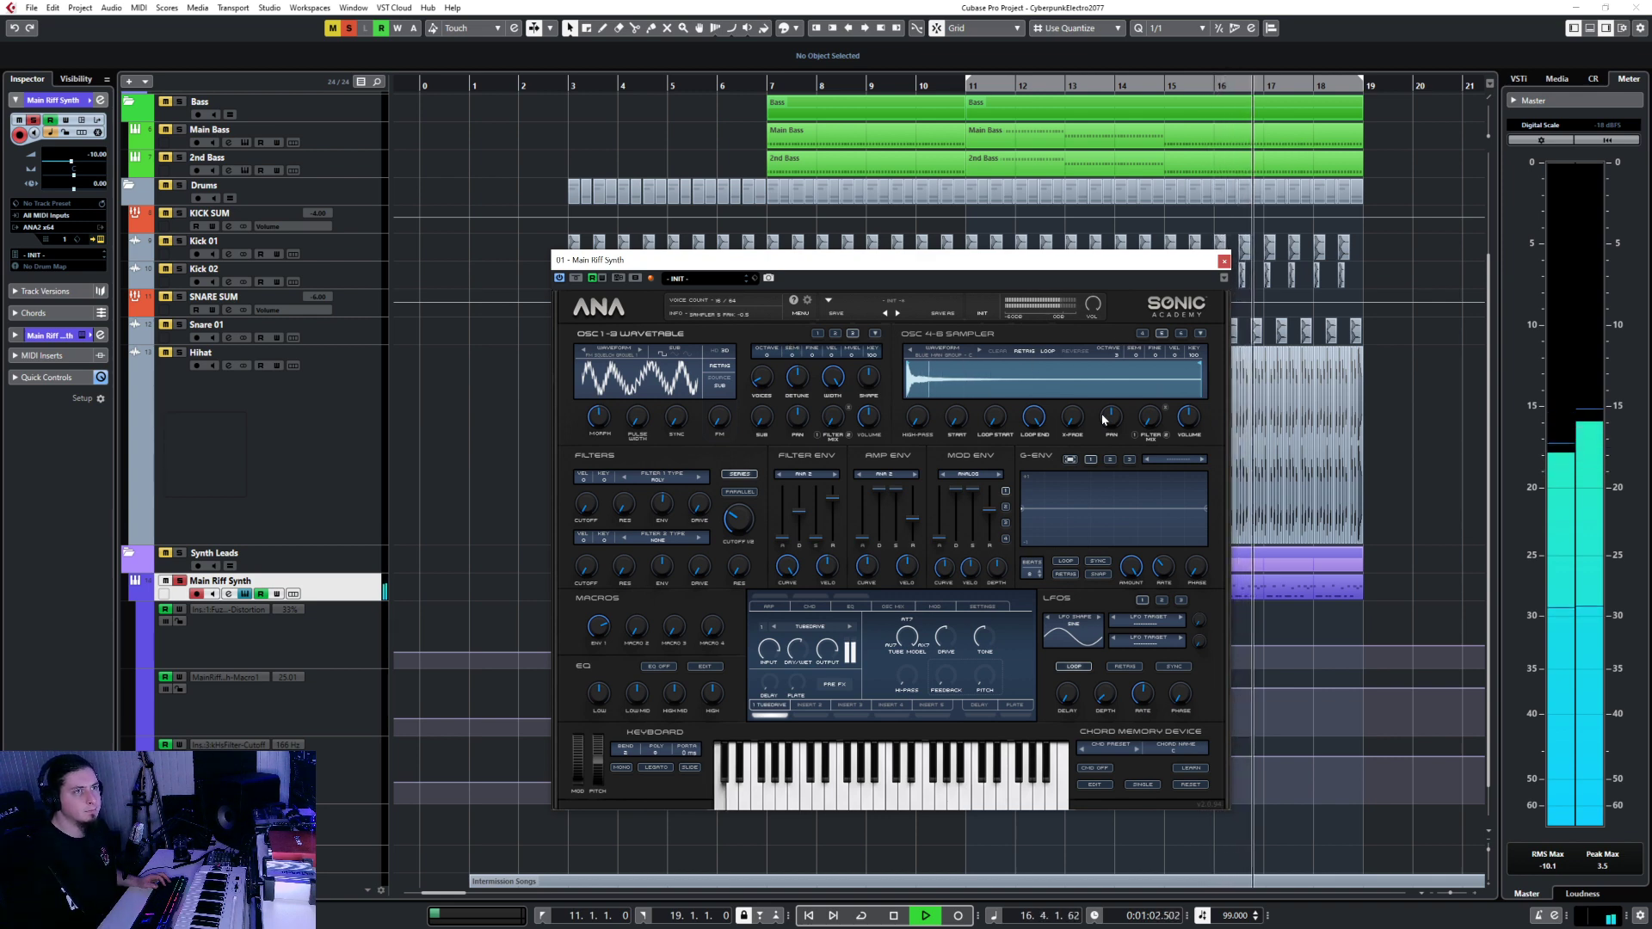
pyautogui.click(1223, 261)
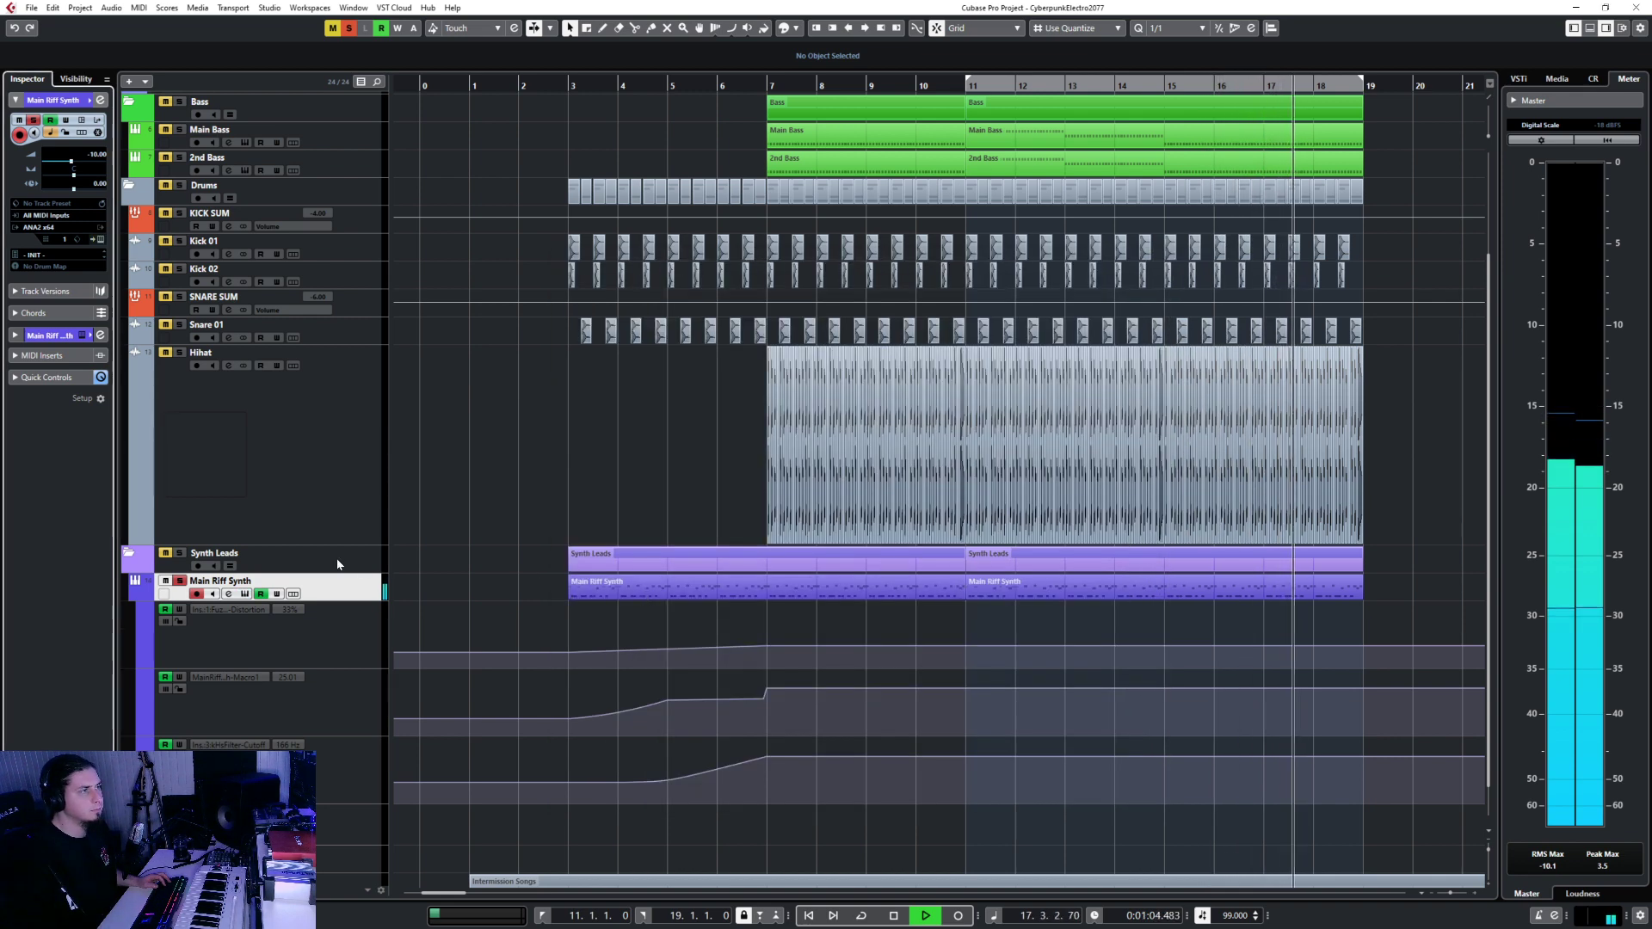
pyautogui.click(100, 240)
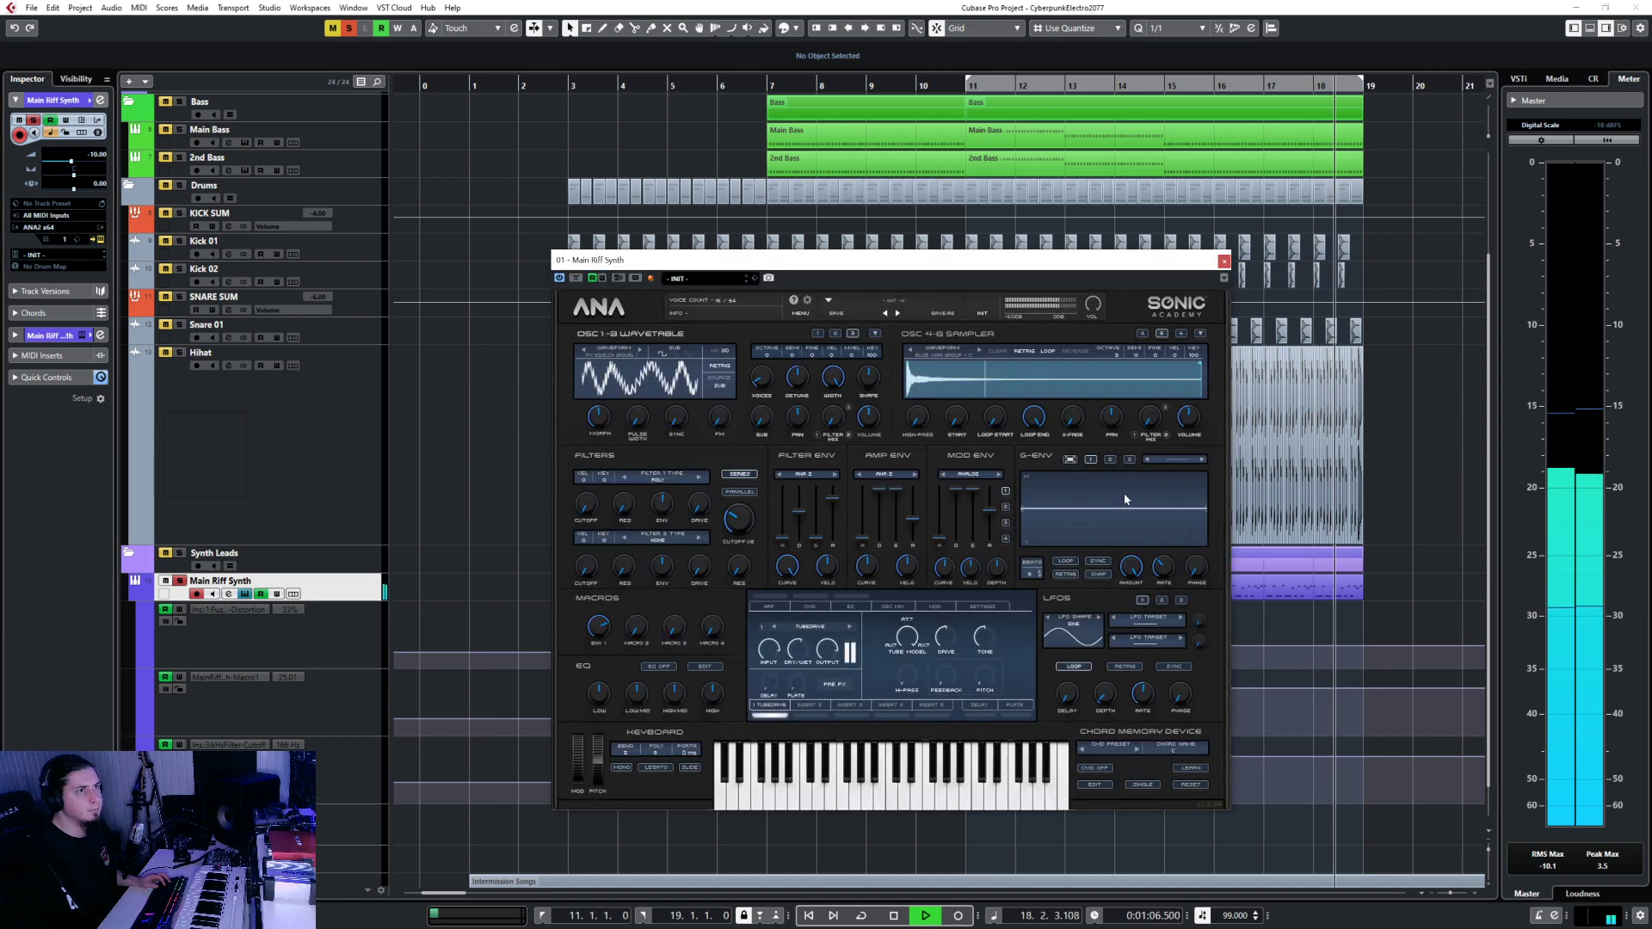
# Turn on cycle playback for bars 11–19 and restart playback from inside that range.
pyautogui.press('F3')
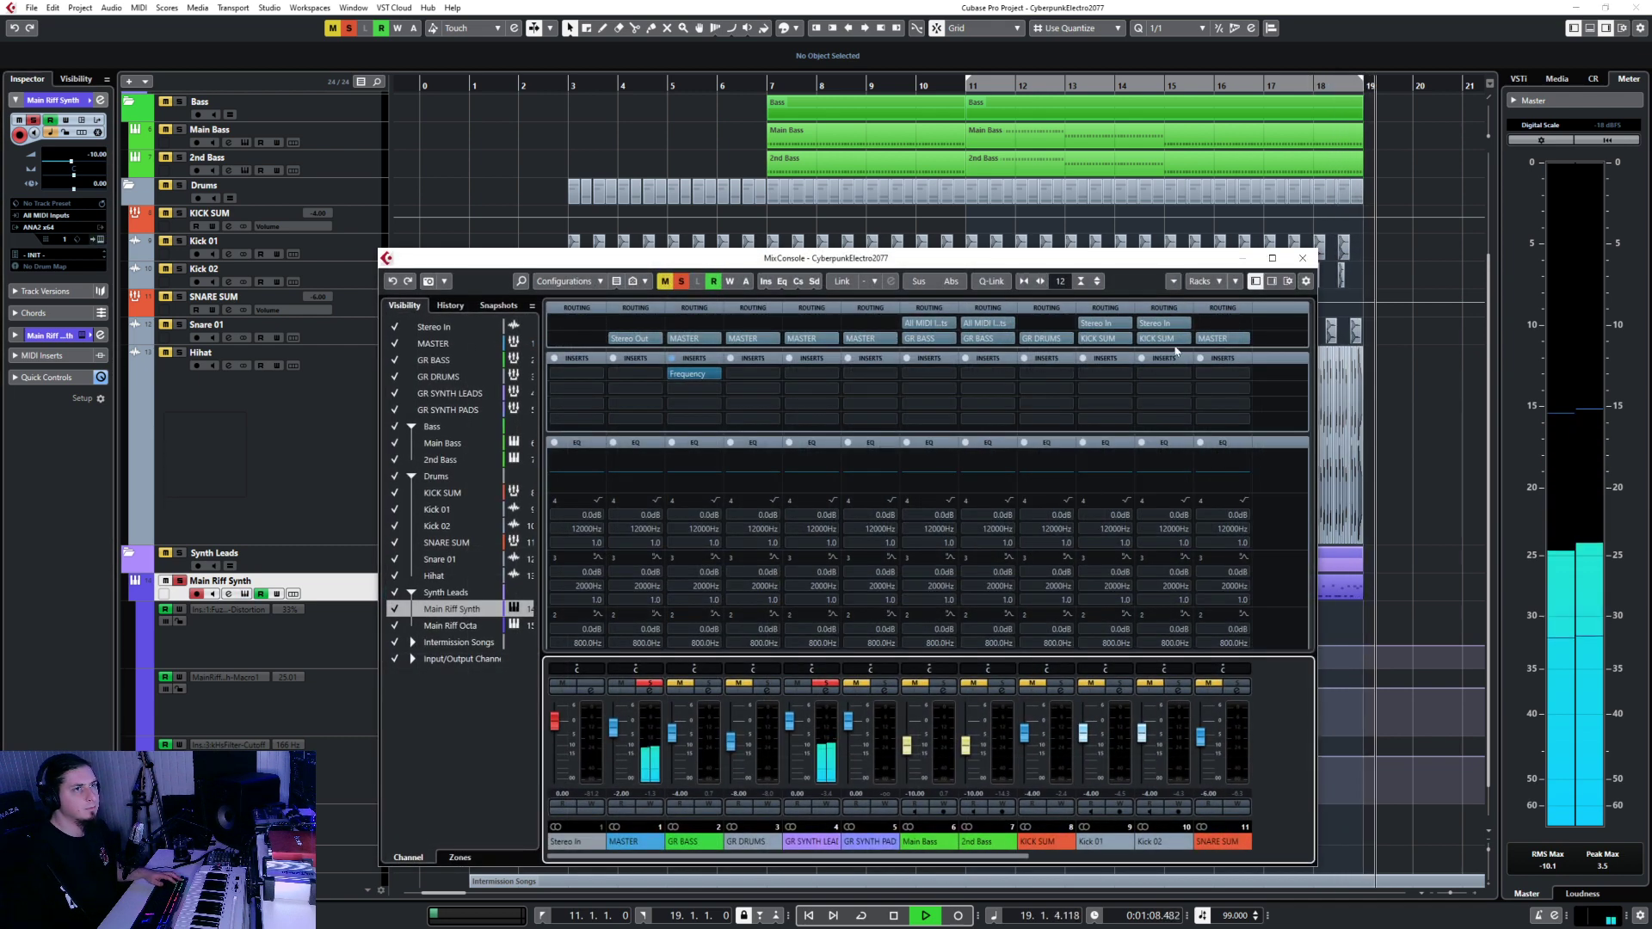
pyautogui.press('space')
pyautogui.press('F3')
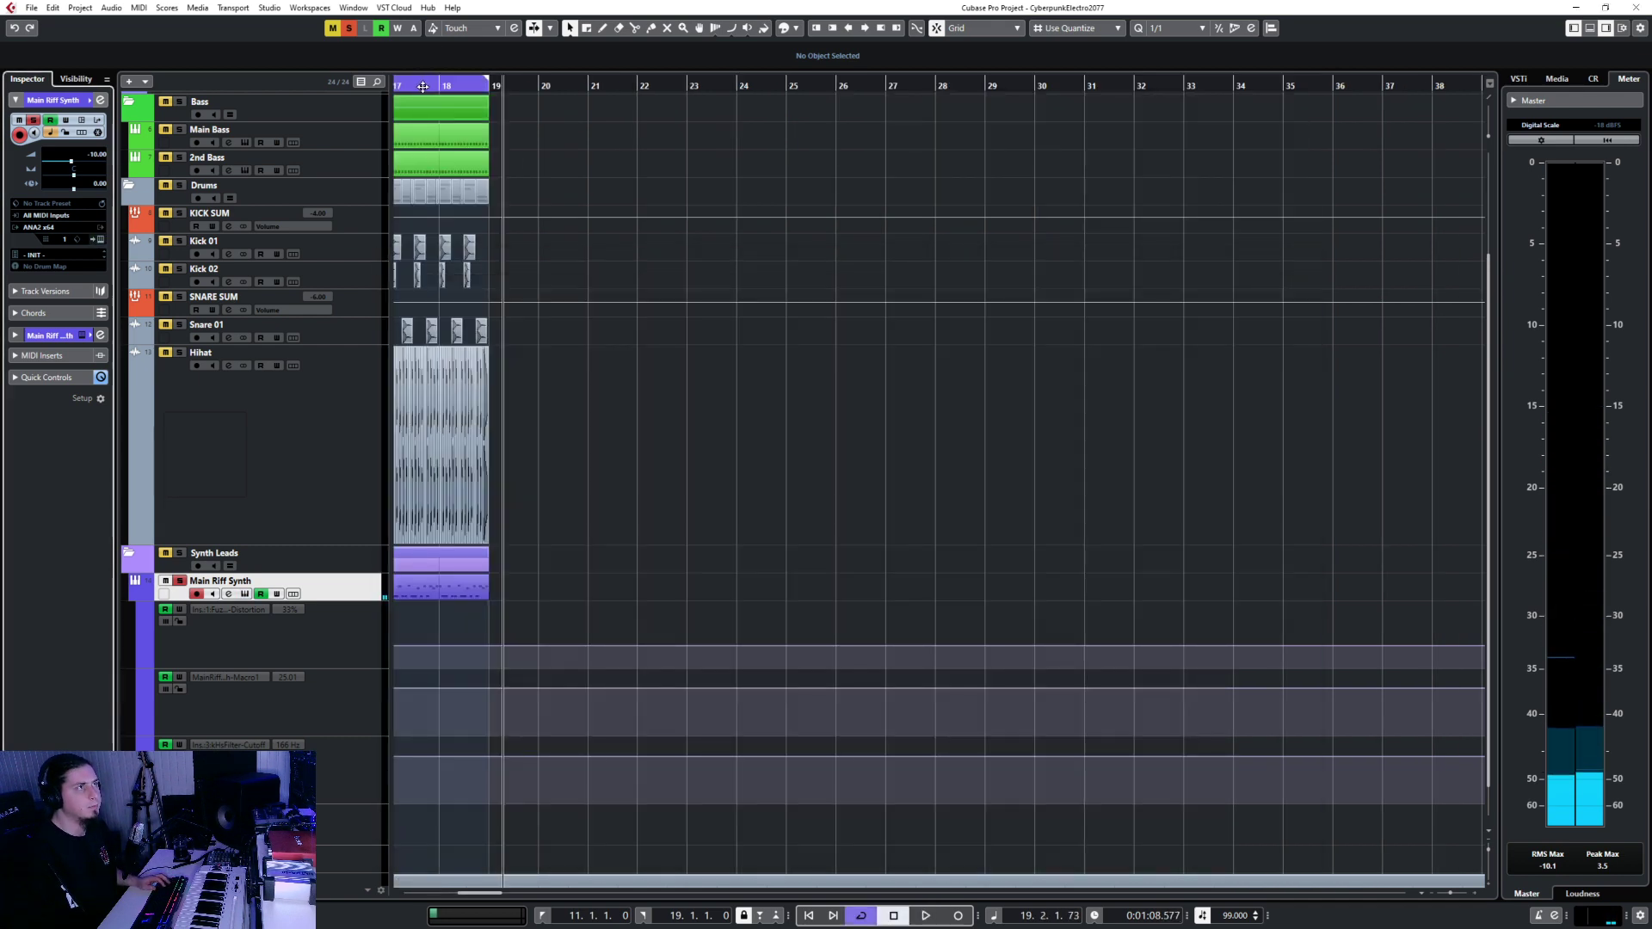
pyautogui.doubleClick(422, 87)
# Open the FuzzPlus3 and OTT insert effects of the Main Riff Synth channel from the MixConsole.
pyautogui.press('F3')
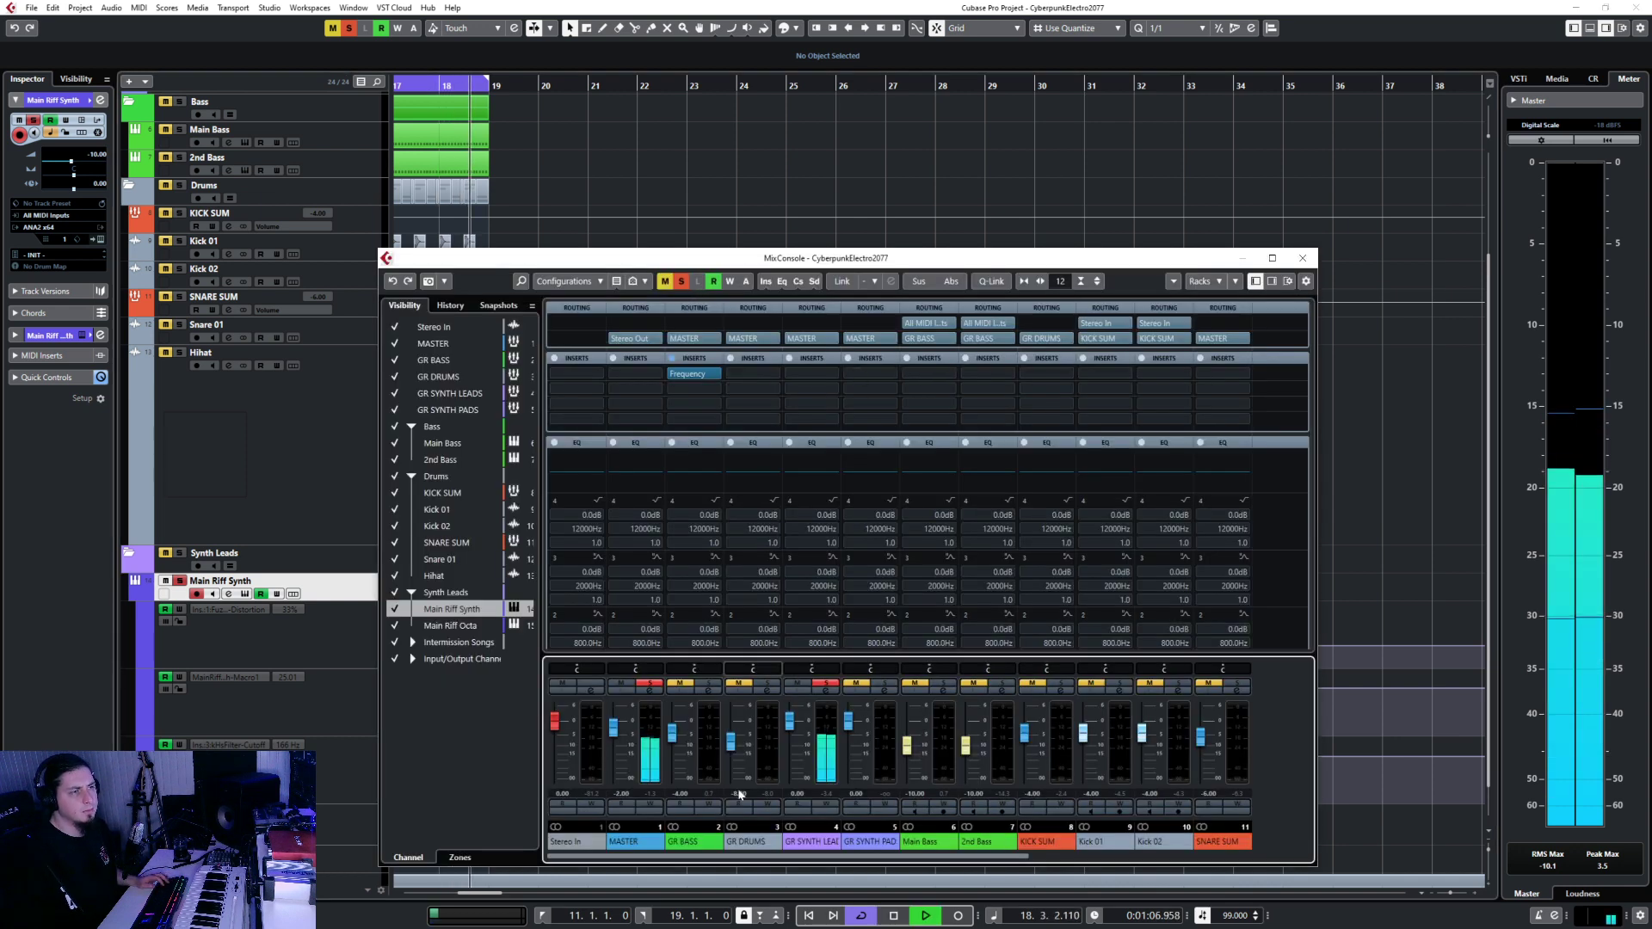
pyautogui.moveTo(600, 861); pyautogui.dragTo(984, 857)
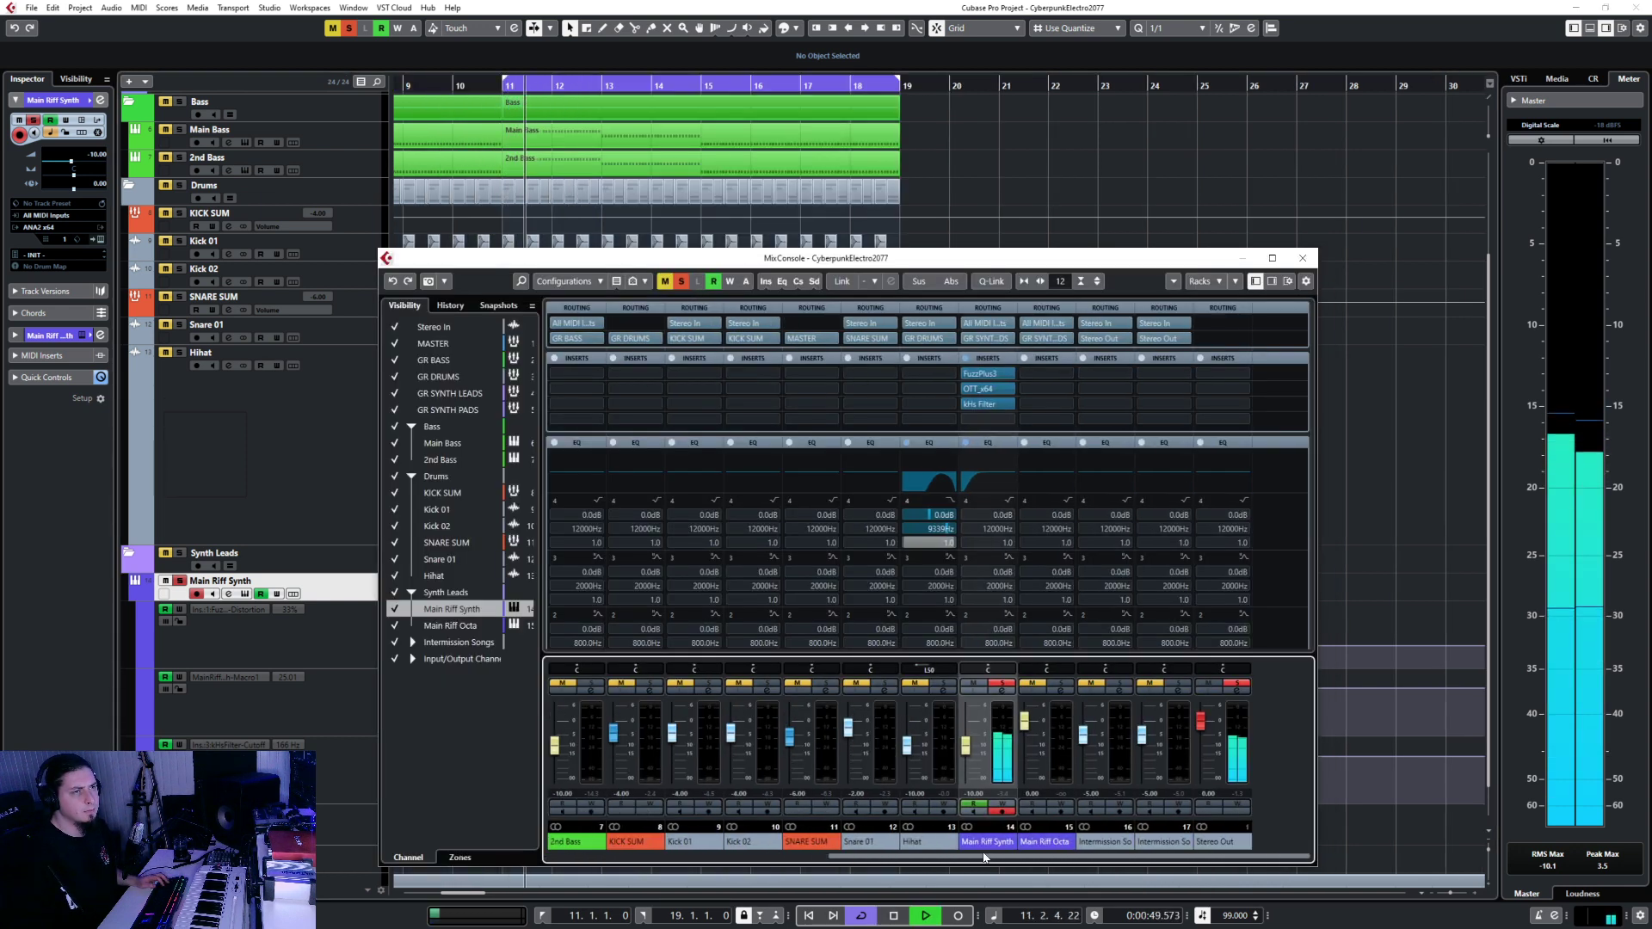
pyautogui.click(981, 373)
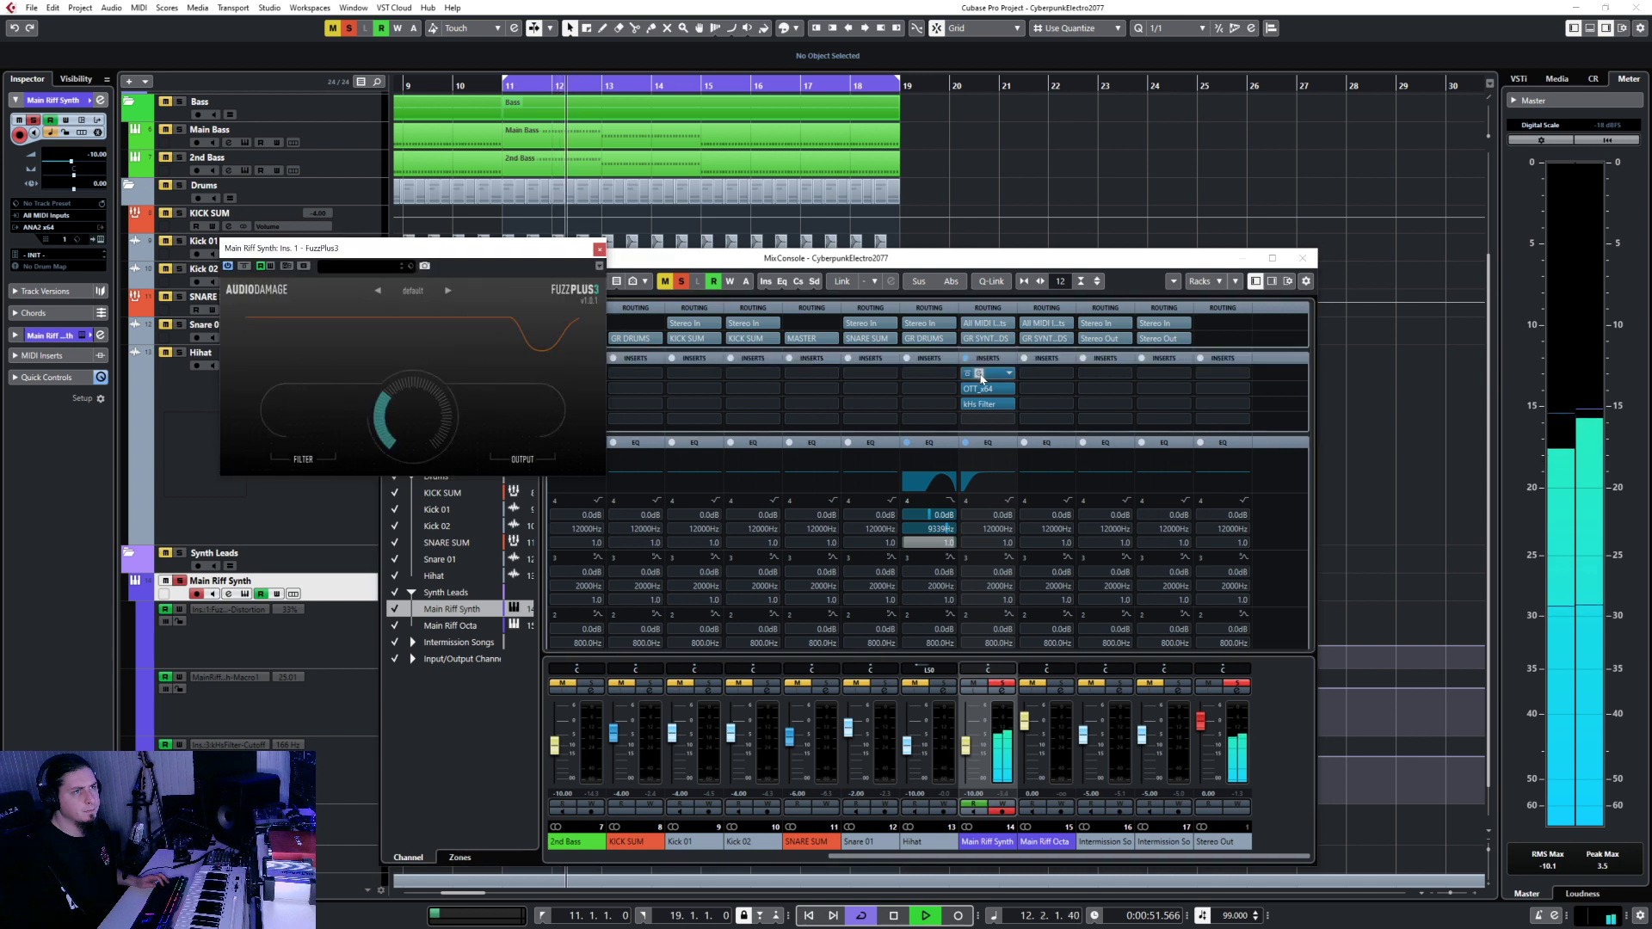
pyautogui.click(980, 390)
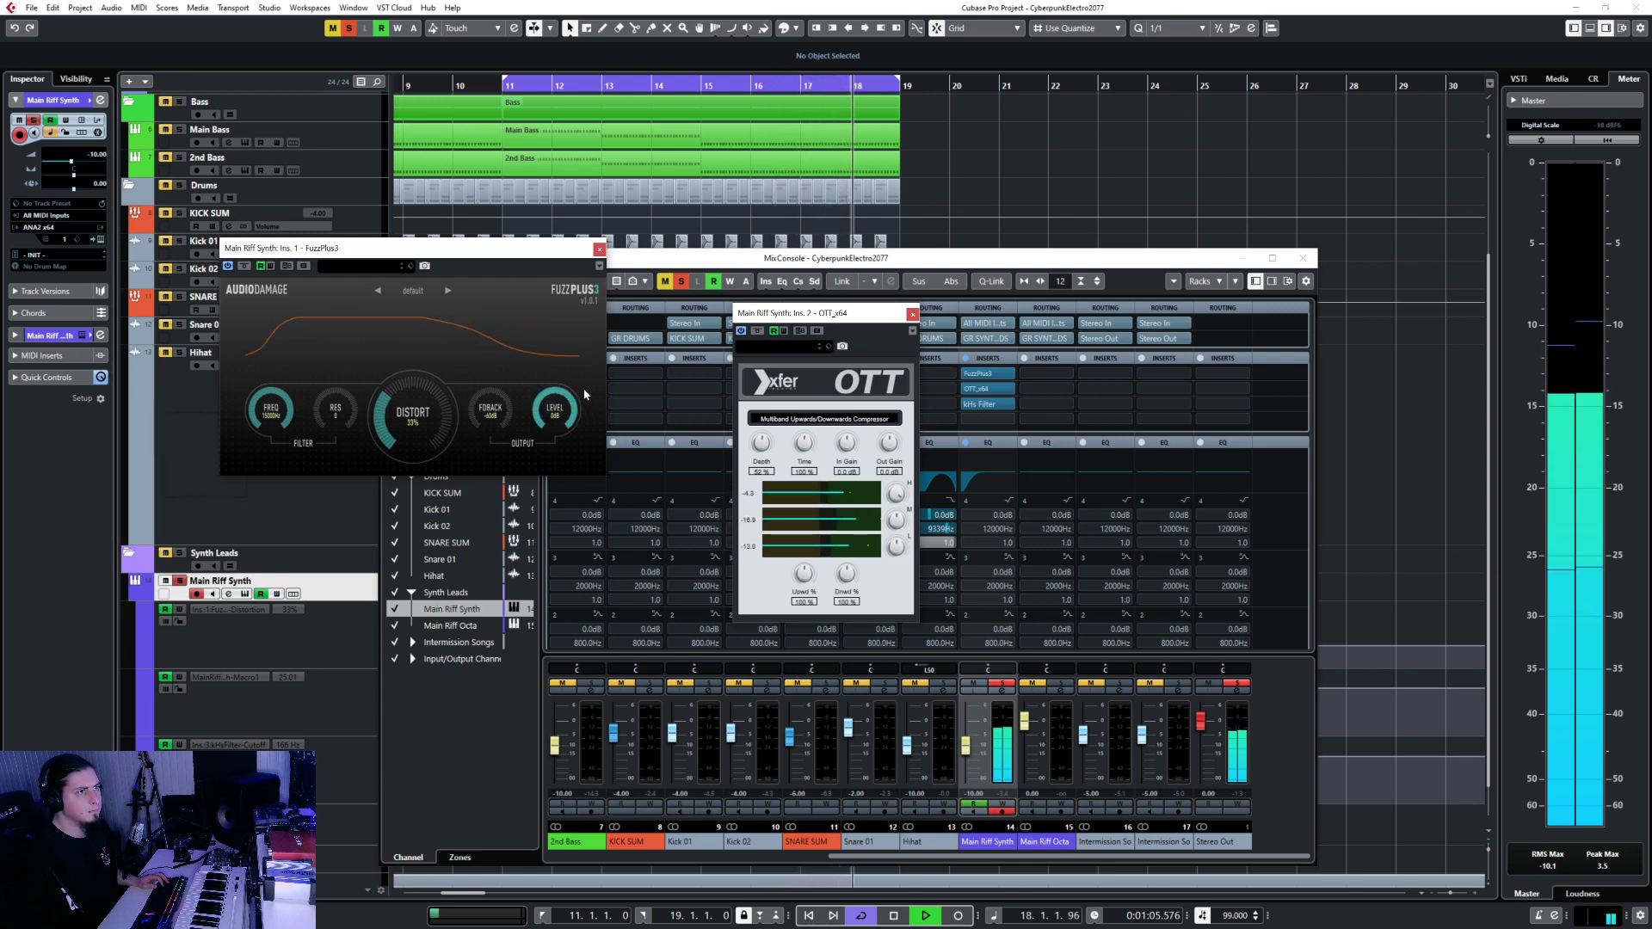
# Lower the FuzzPlus3 output level and raise its filter resonance on the Main Riff Synth.
pyautogui.moveTo(574, 413); pyautogui.dragTo(494, 426)
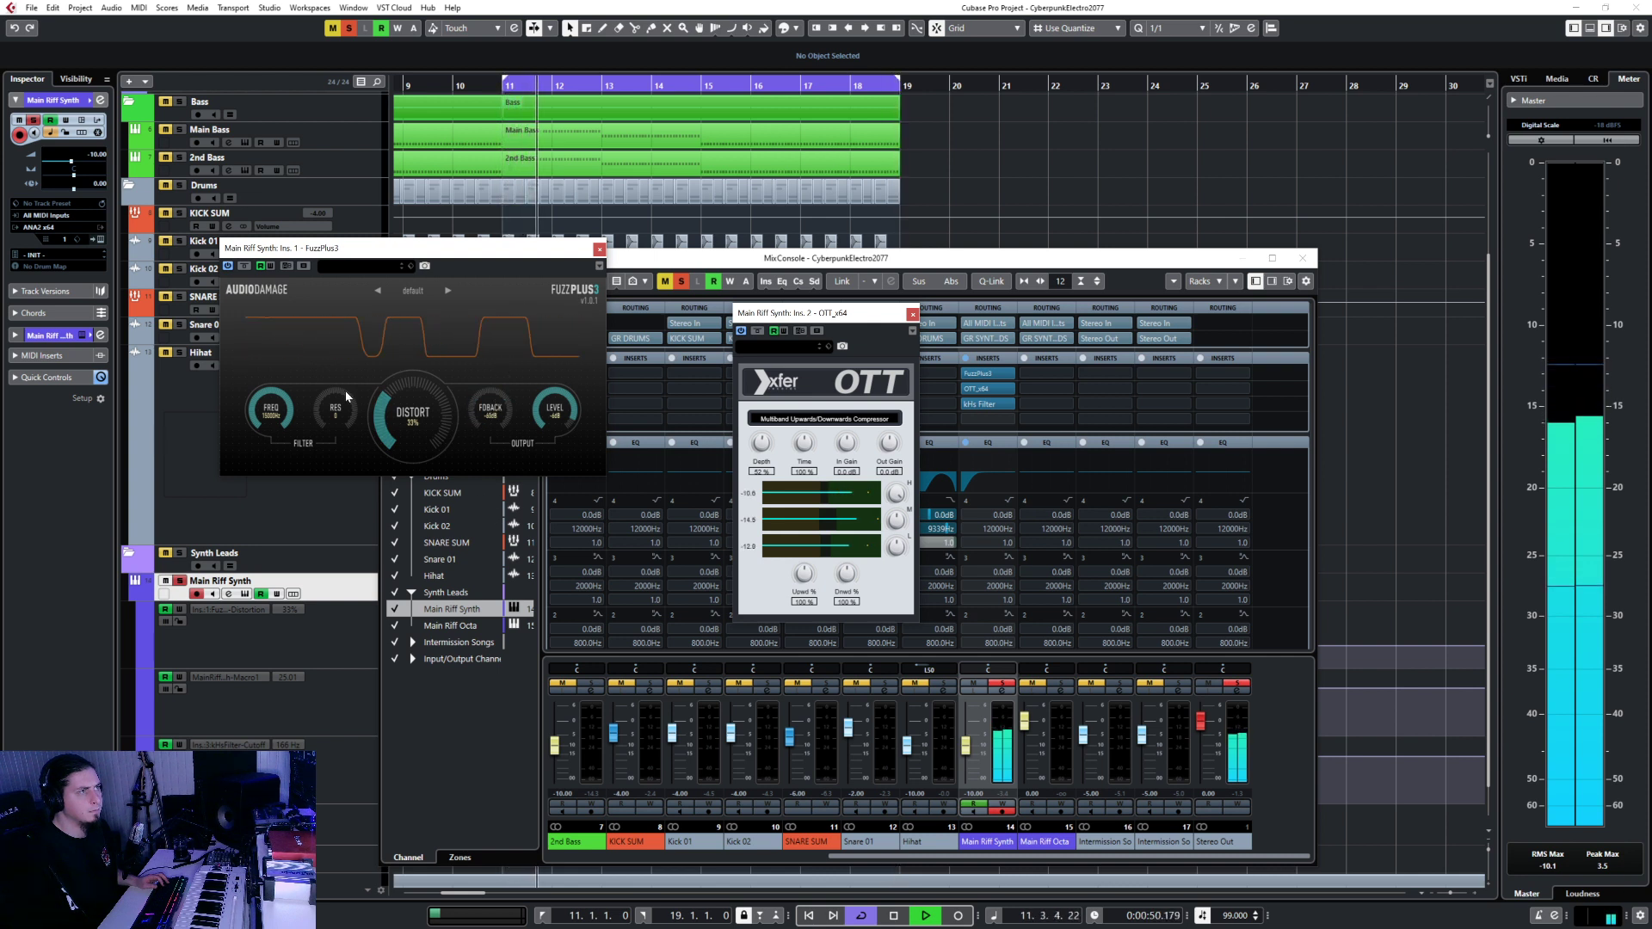
pyautogui.moveTo(344, 390); pyautogui.dragTo(344, 297)
pyautogui.moveTo(277, 403)
pyautogui.mouseDown()
pyautogui.moveTo(277, 469)
pyautogui.moveTo(300, 420)
pyautogui.mouseUp()
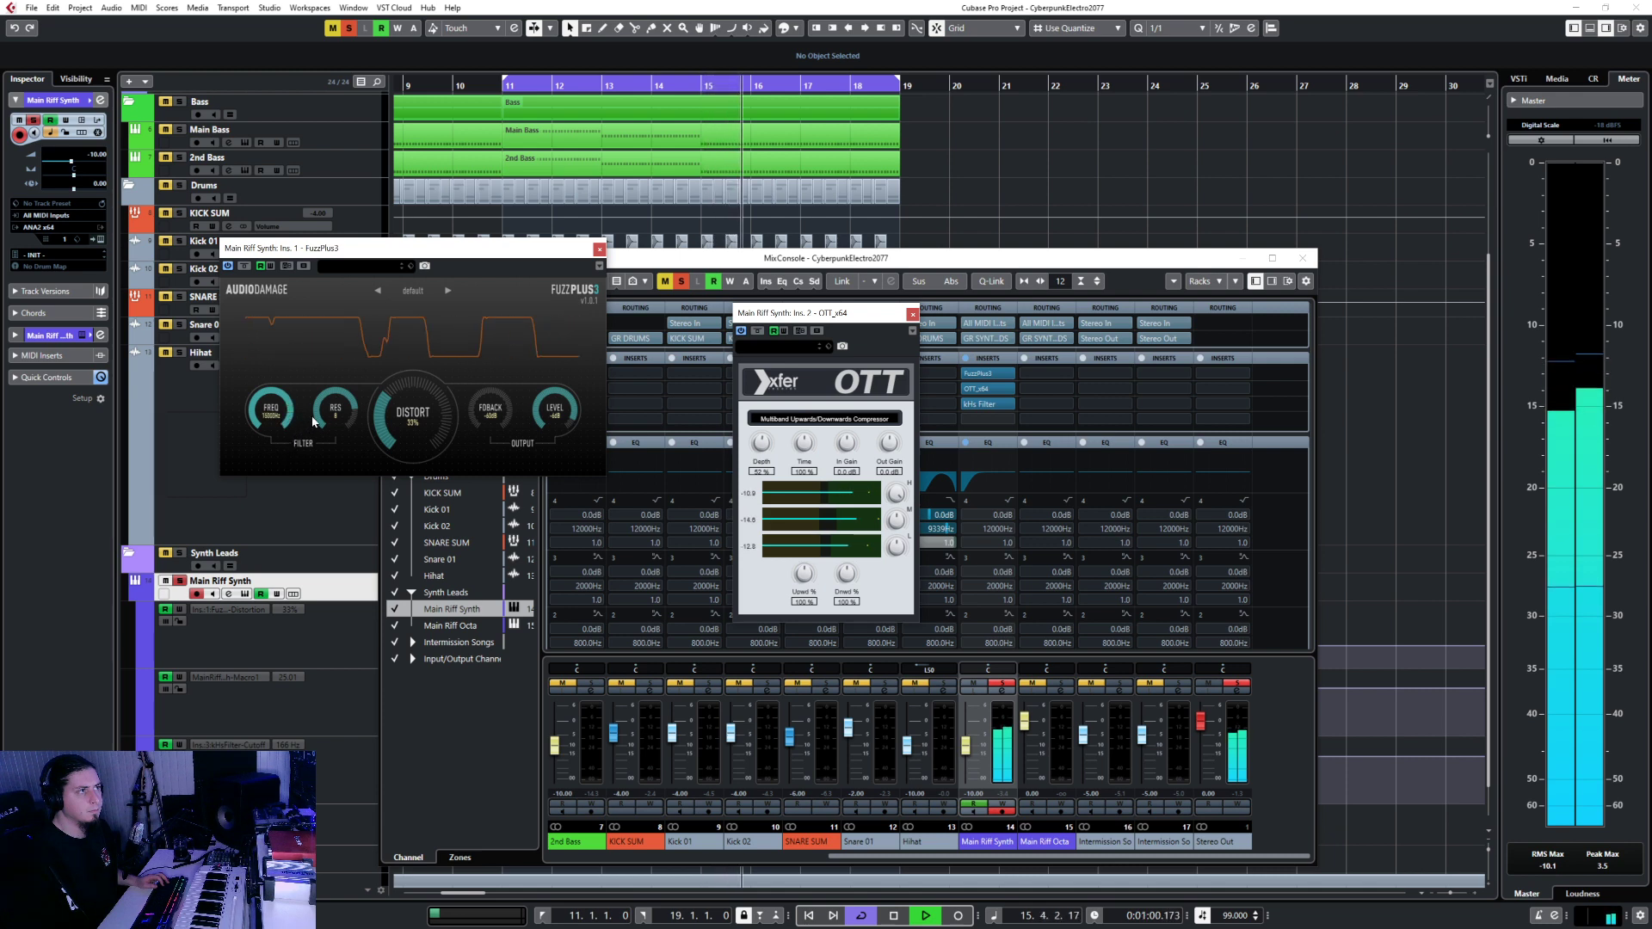
# Close the FuzzPlus3, OTT and MixConsole windows and unsolo the Main Riff Synth track.
pyautogui.click(599, 249)
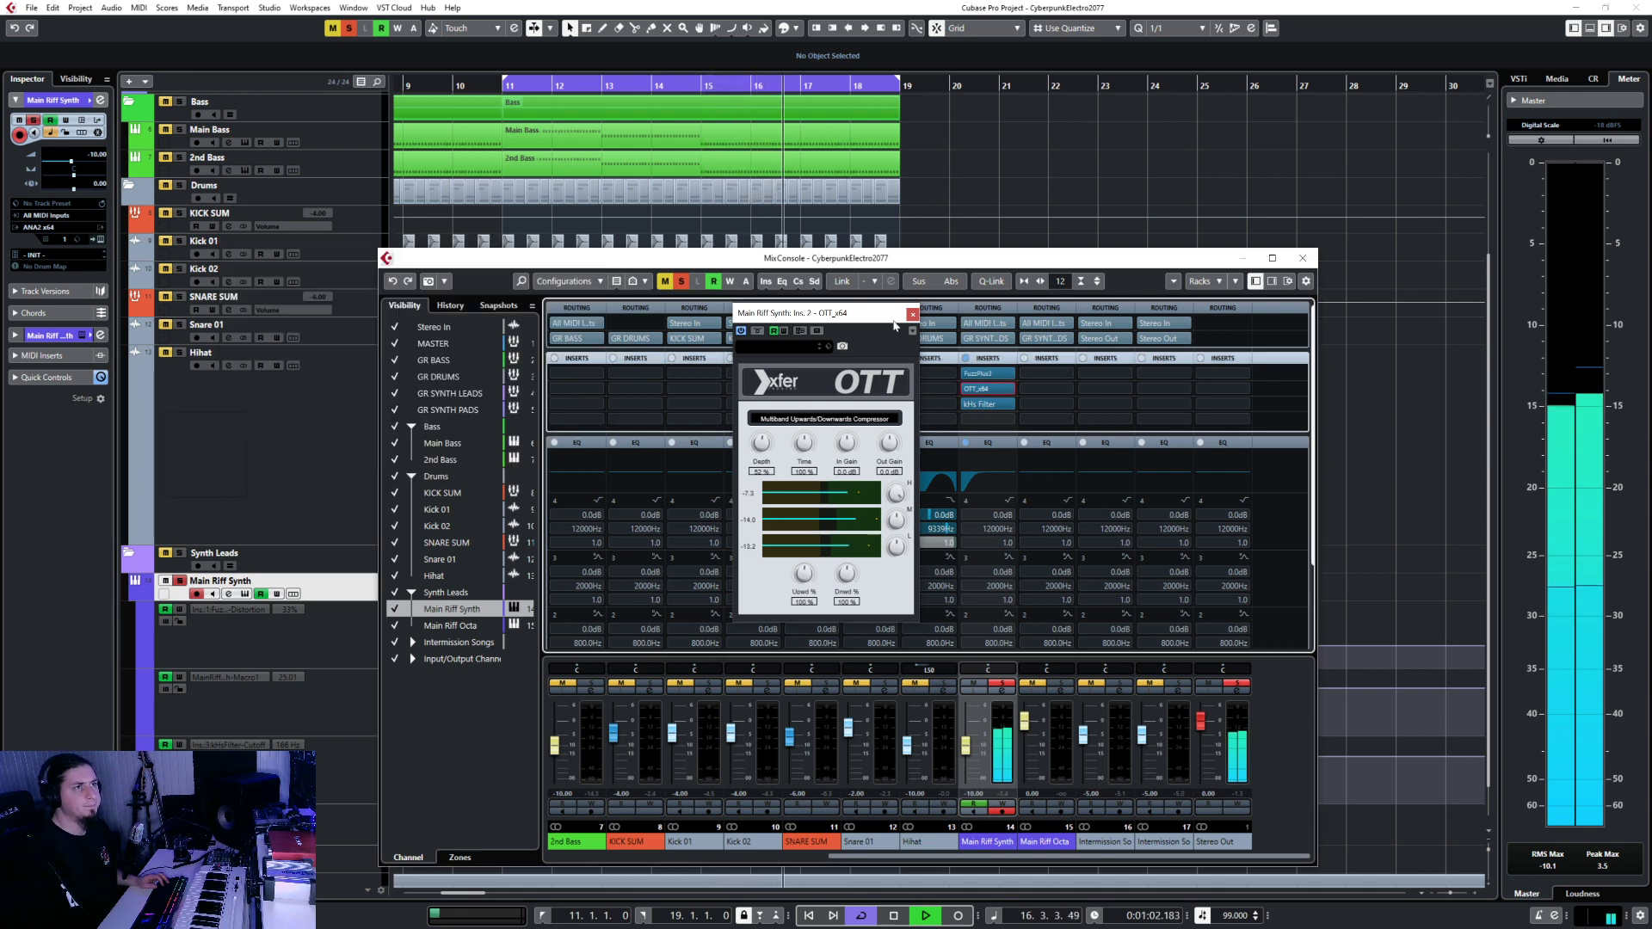
pyautogui.click(912, 314)
pyautogui.click(1303, 258)
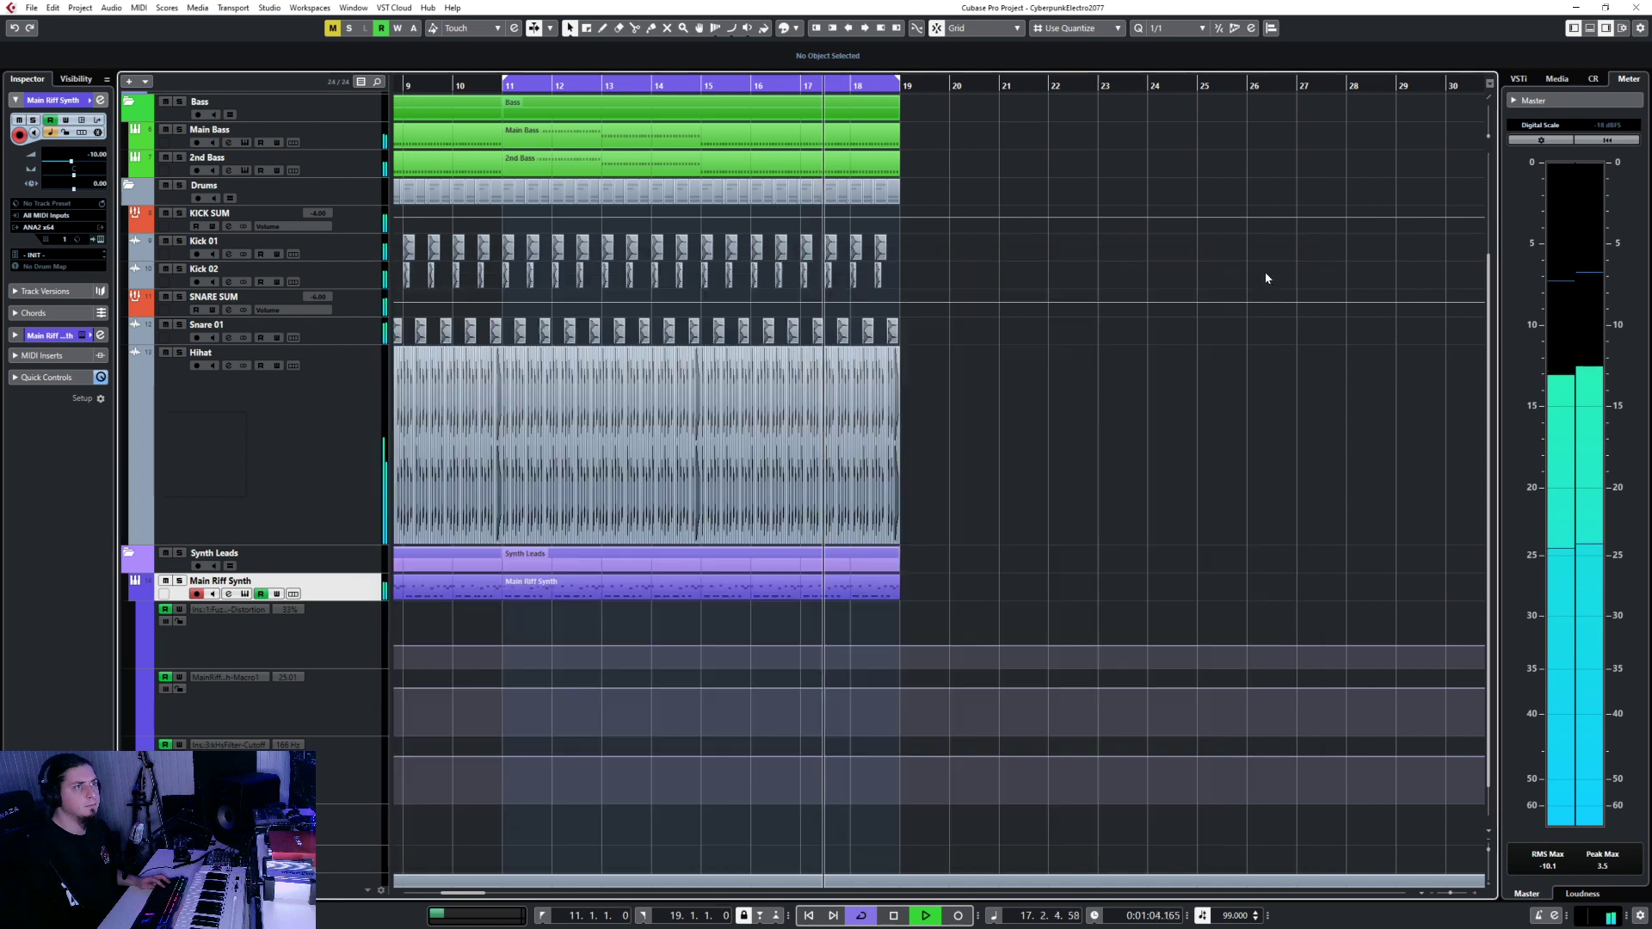
# Compare the Main Bass and 2nd Bass tracks from bar 11 by muting and soloing them during playback.
pyautogui.scroll(3, 962, 502)
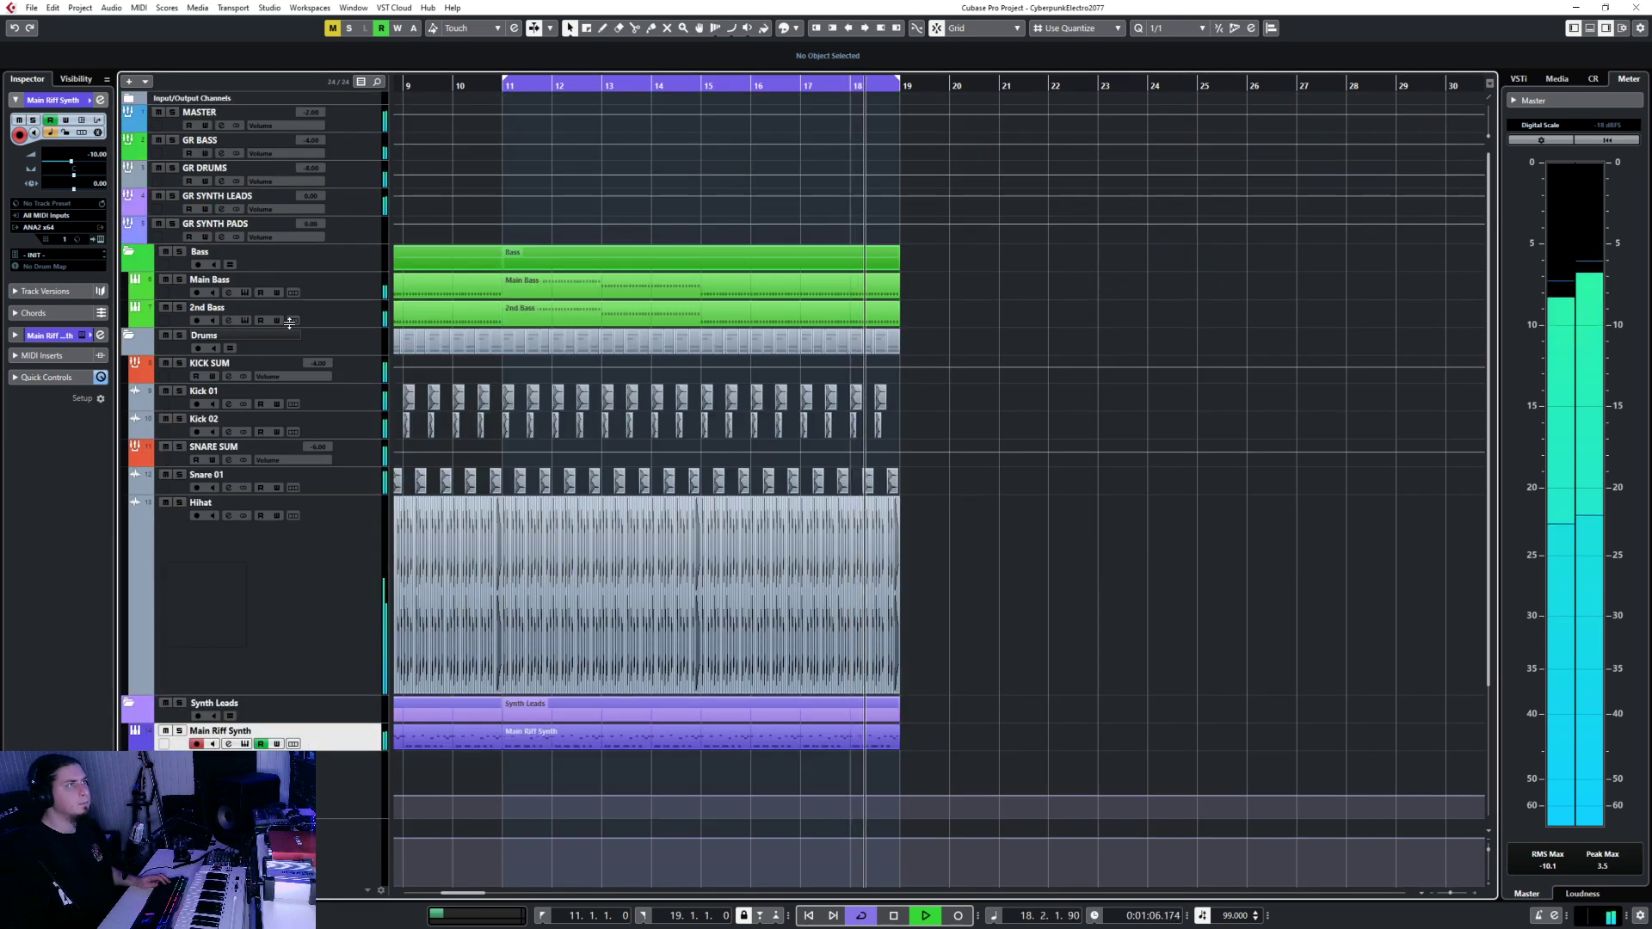
pyautogui.click(353, 294)
pyautogui.press('space')
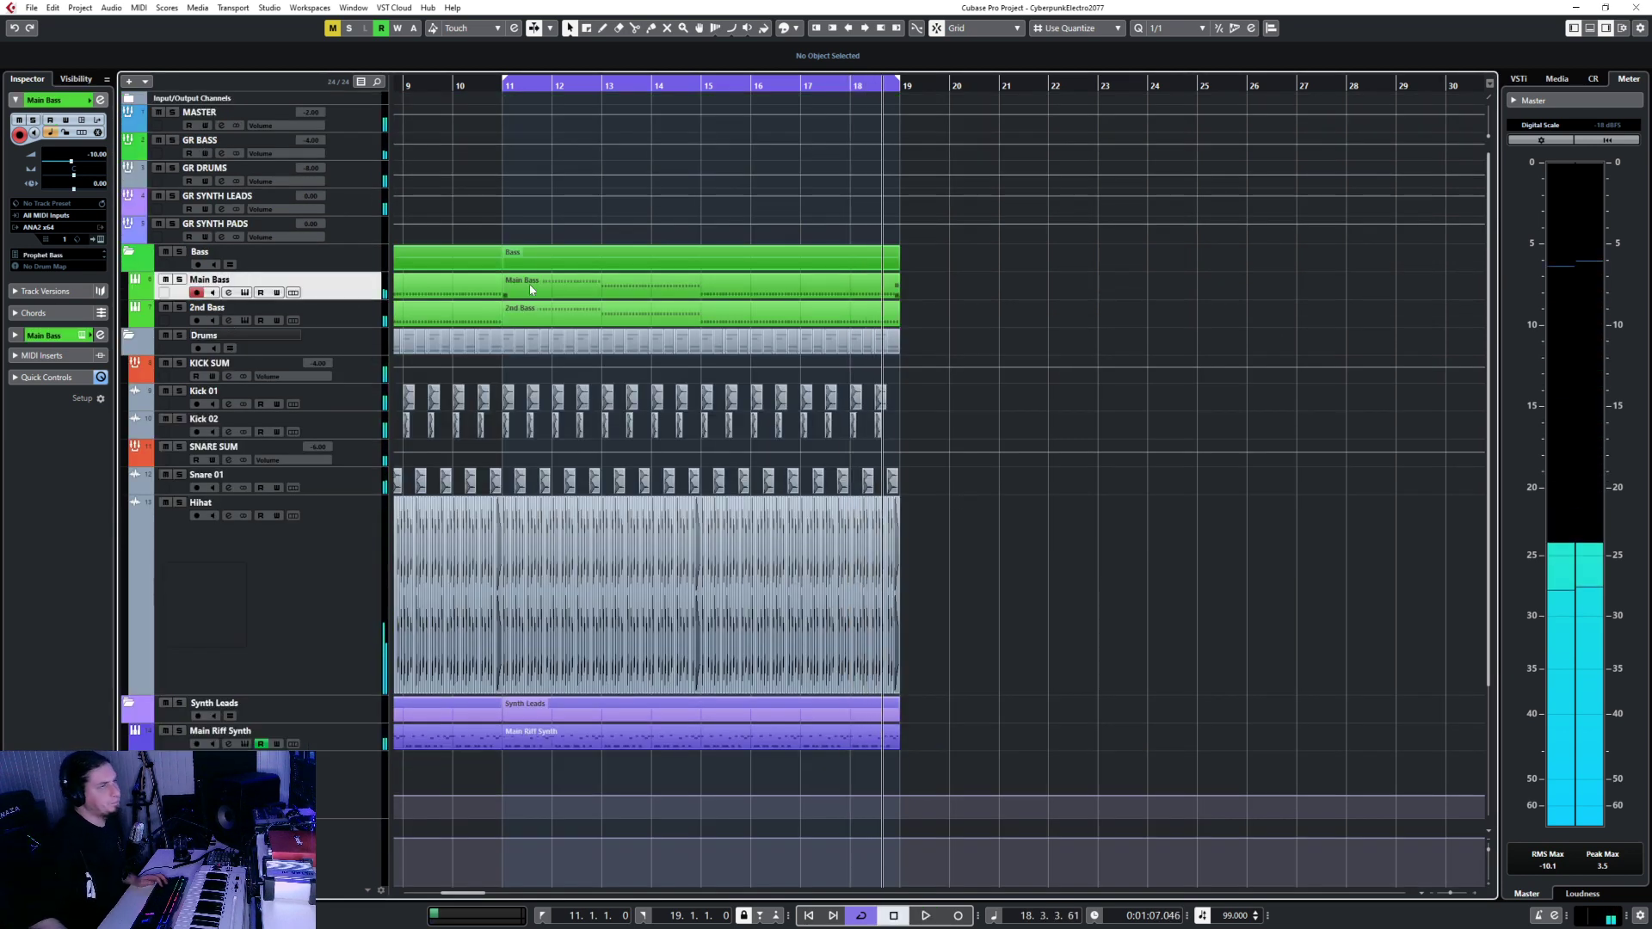
pyautogui.click(497, 84)
pyautogui.press('KP_1')
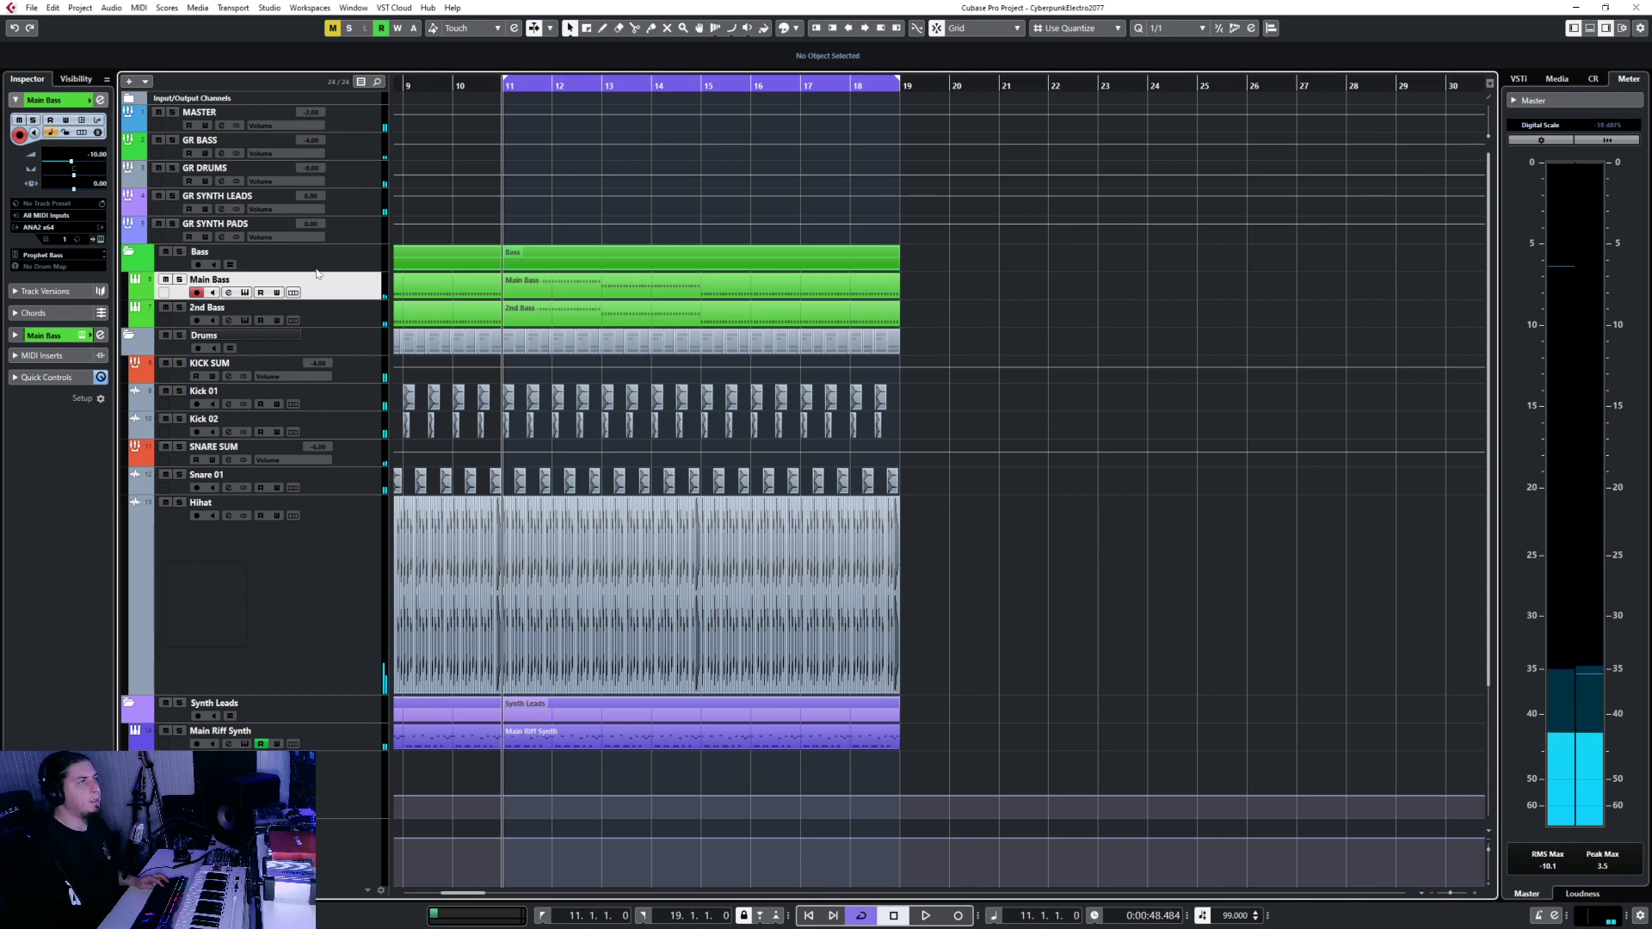
pyautogui.click(351, 314)
pyautogui.press('space')
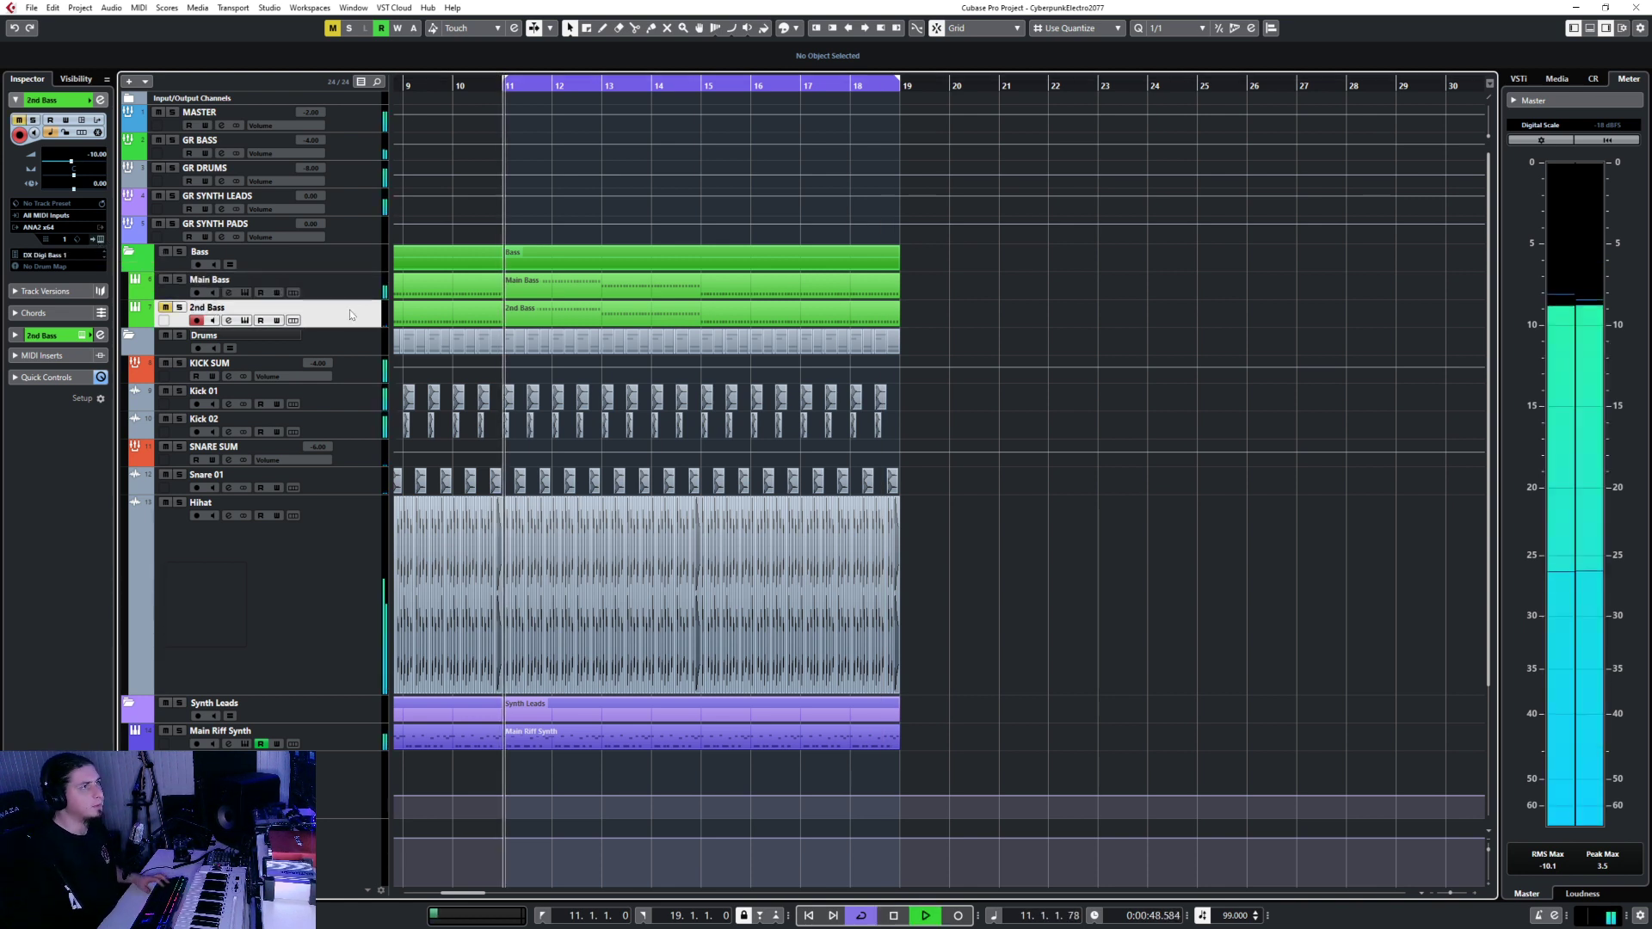
pyautogui.click(352, 286)
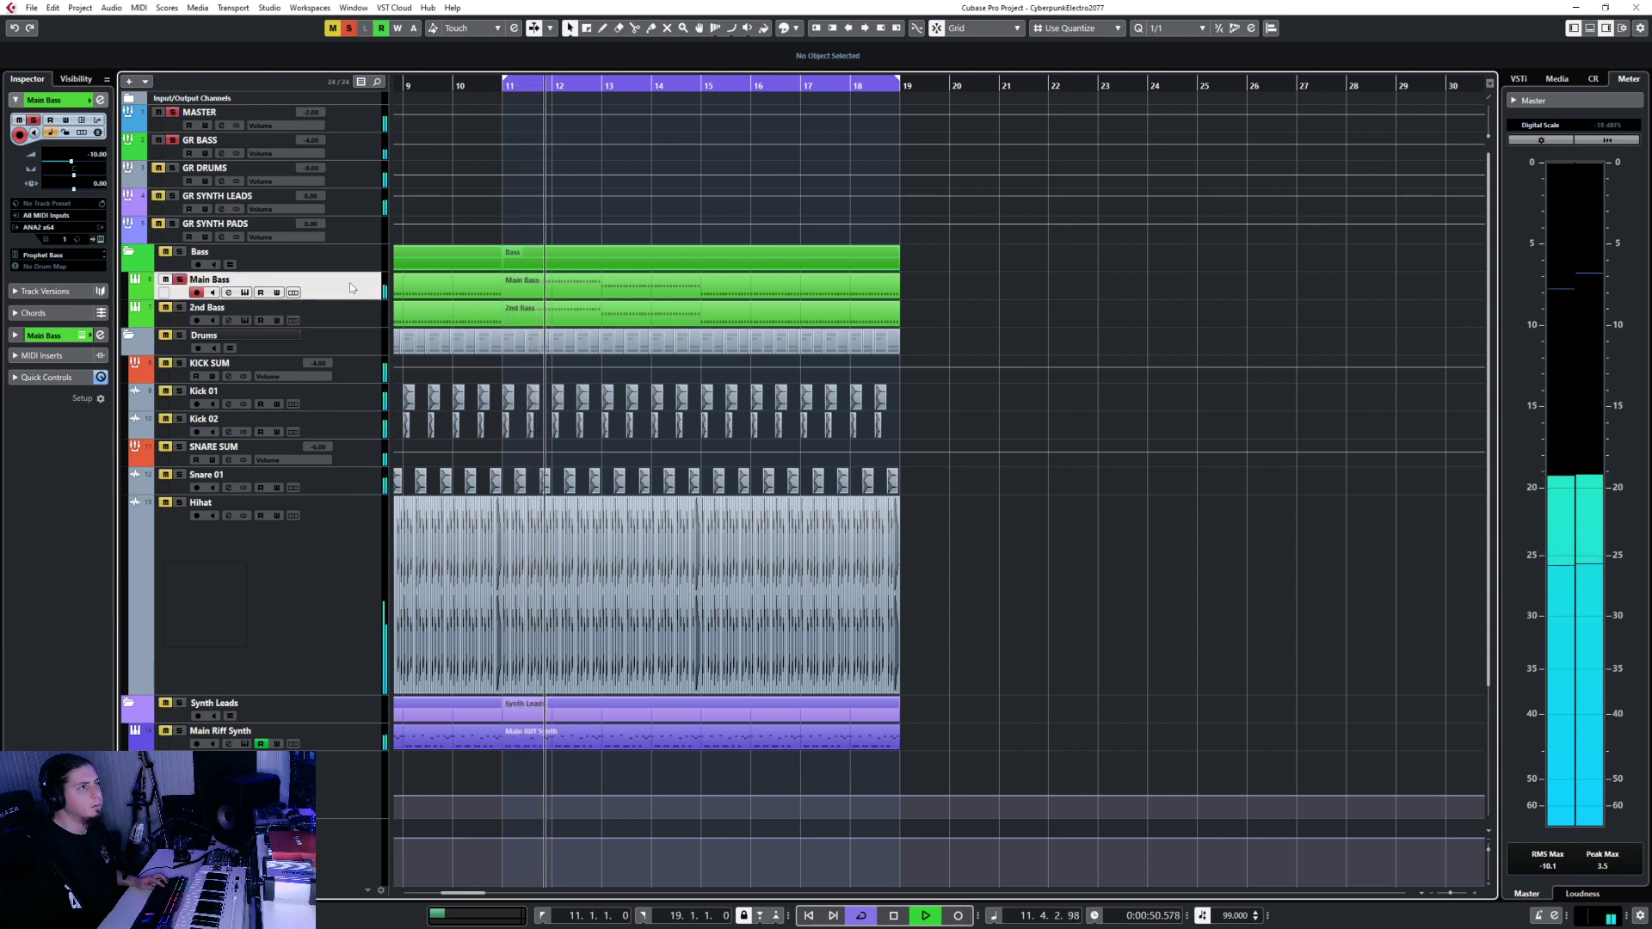
pyautogui.click(348, 317)
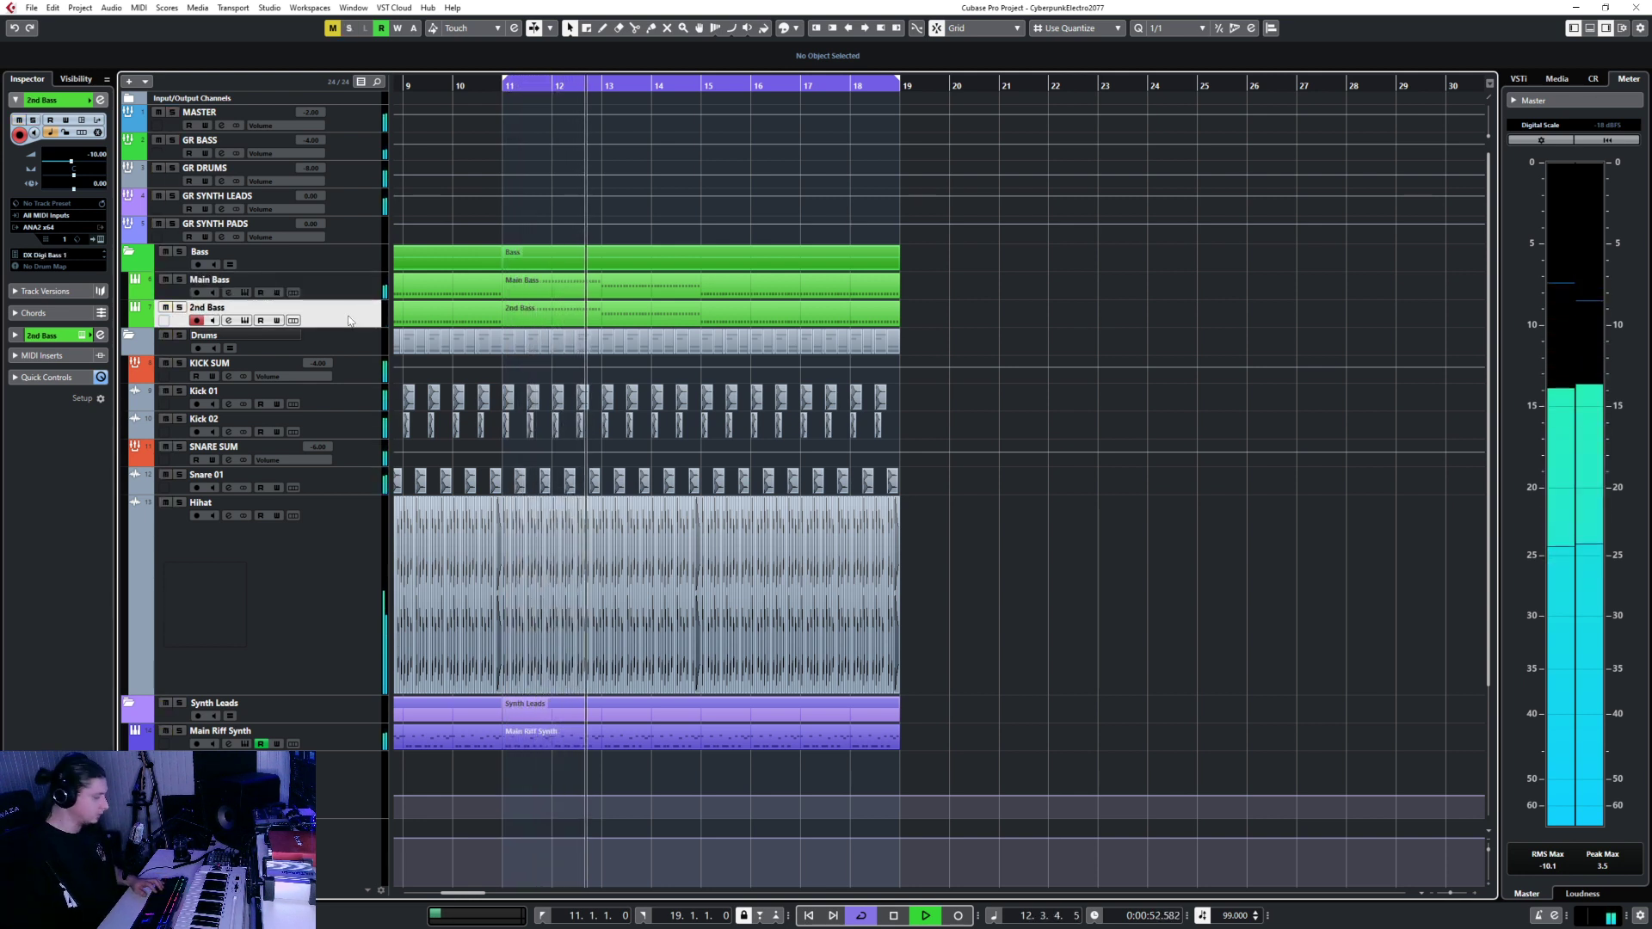
# Lower the Main Riff Synth track volume to -20 dB.
pyautogui.click(360, 211)
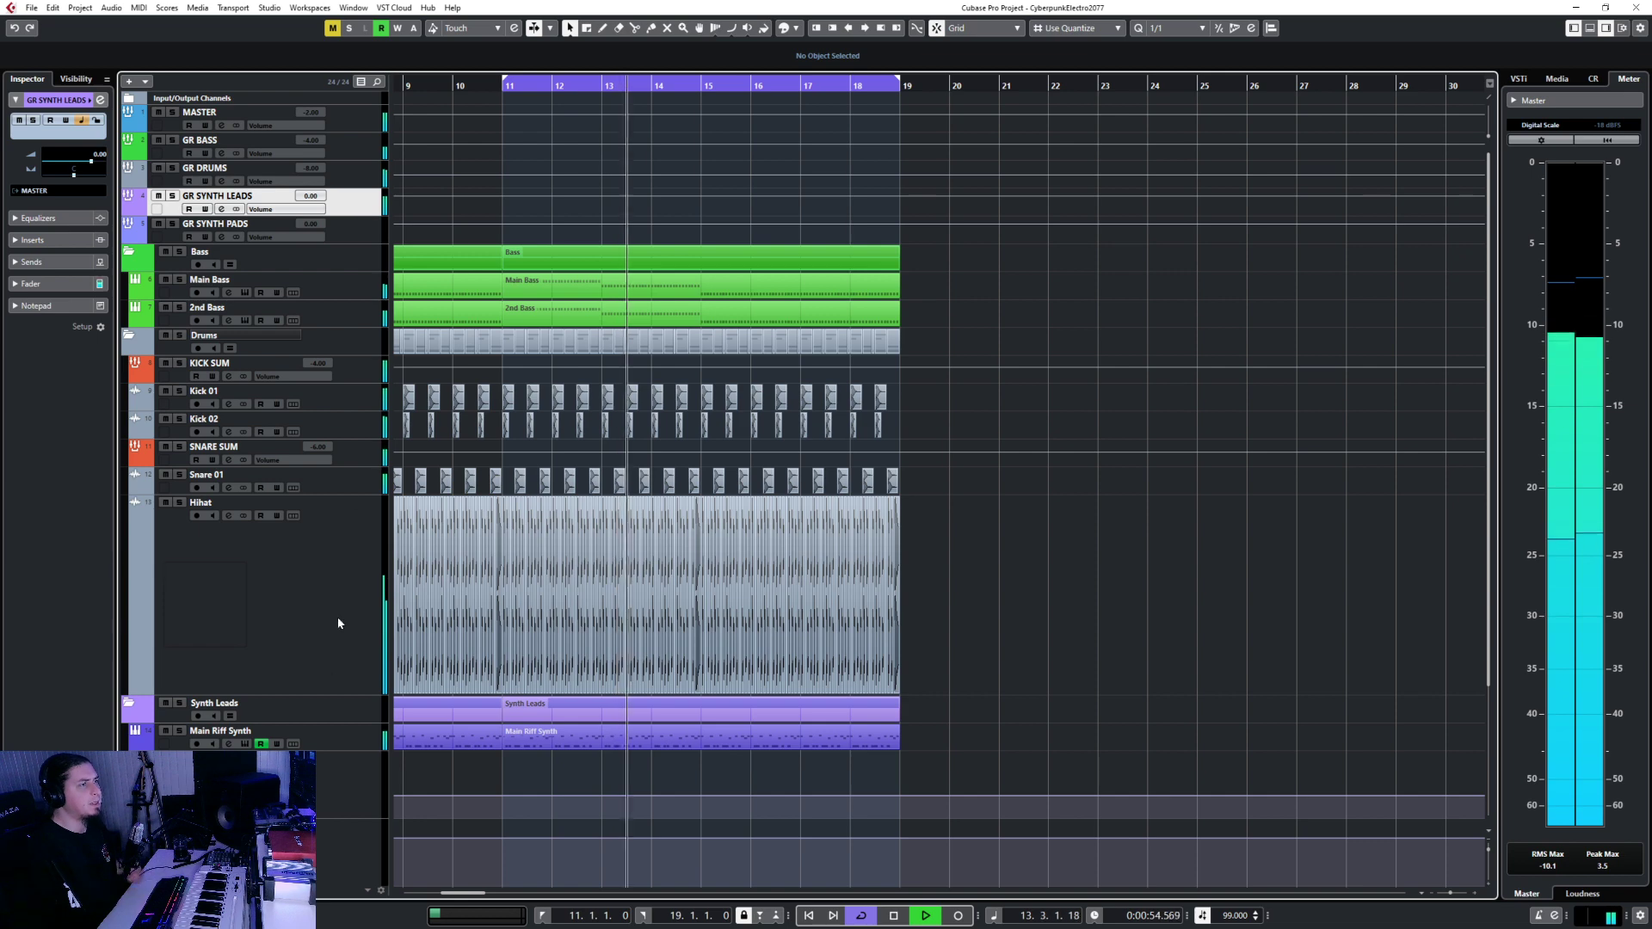
pyautogui.click(345, 738)
pyautogui.moveTo(105, 159); pyautogui.dragTo(92, 159)
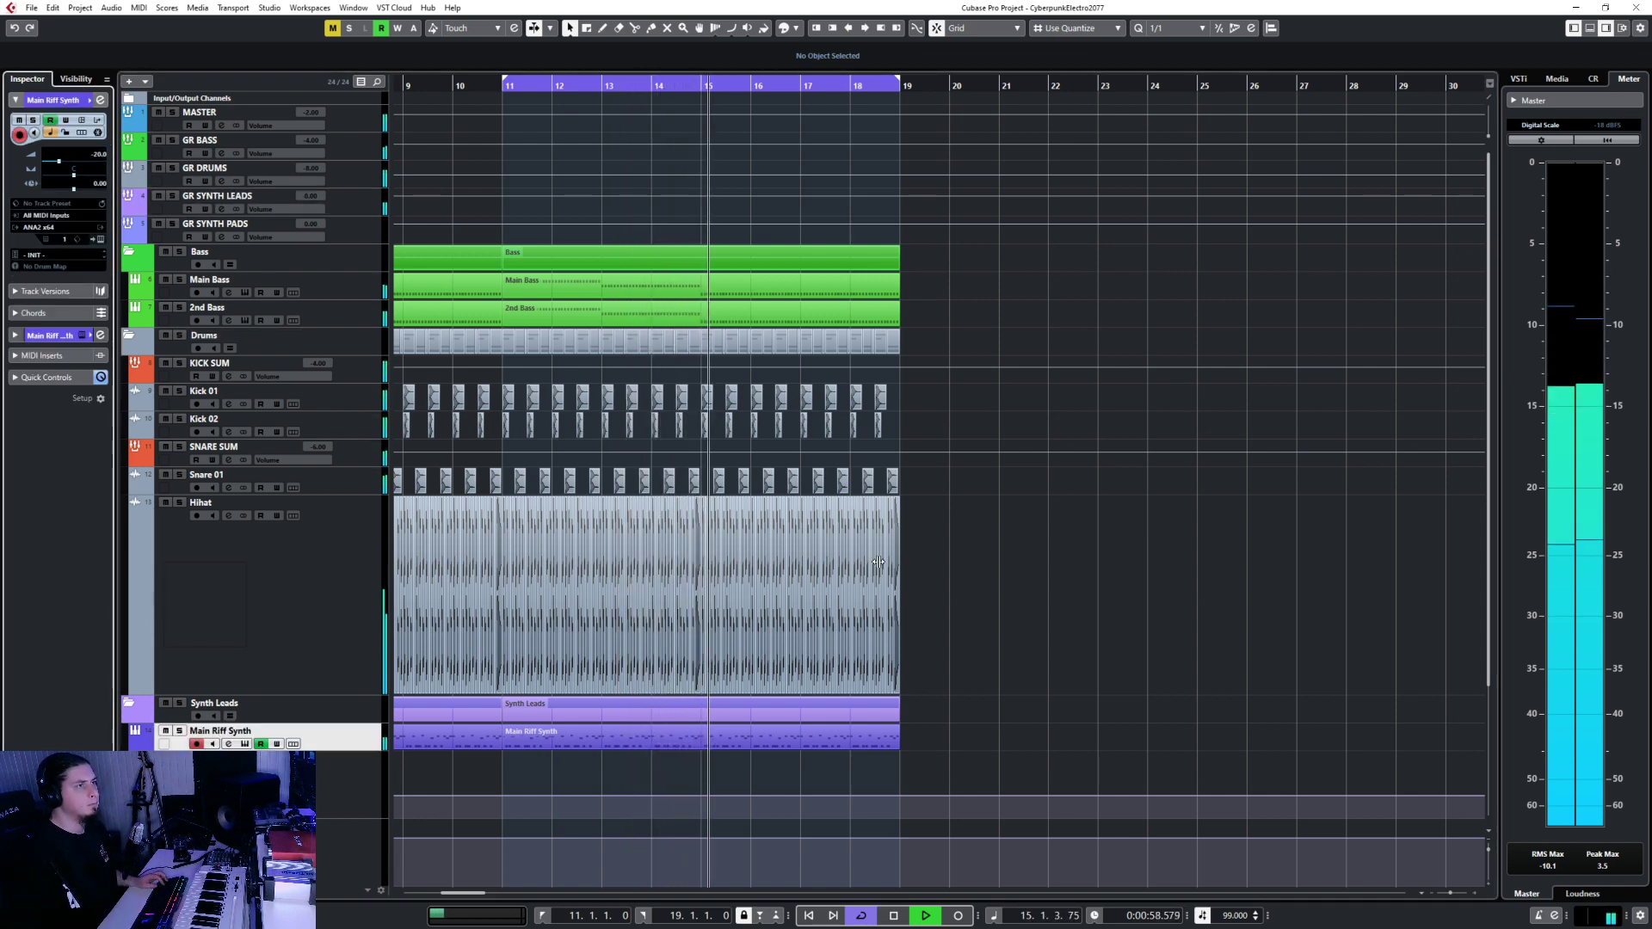
# Restart playback from about bar 3 to check the full arrangement.
pyautogui.hscroll(-5, 839, 550)
pyautogui.press('space')
pyautogui.doubleClick(747, 88)
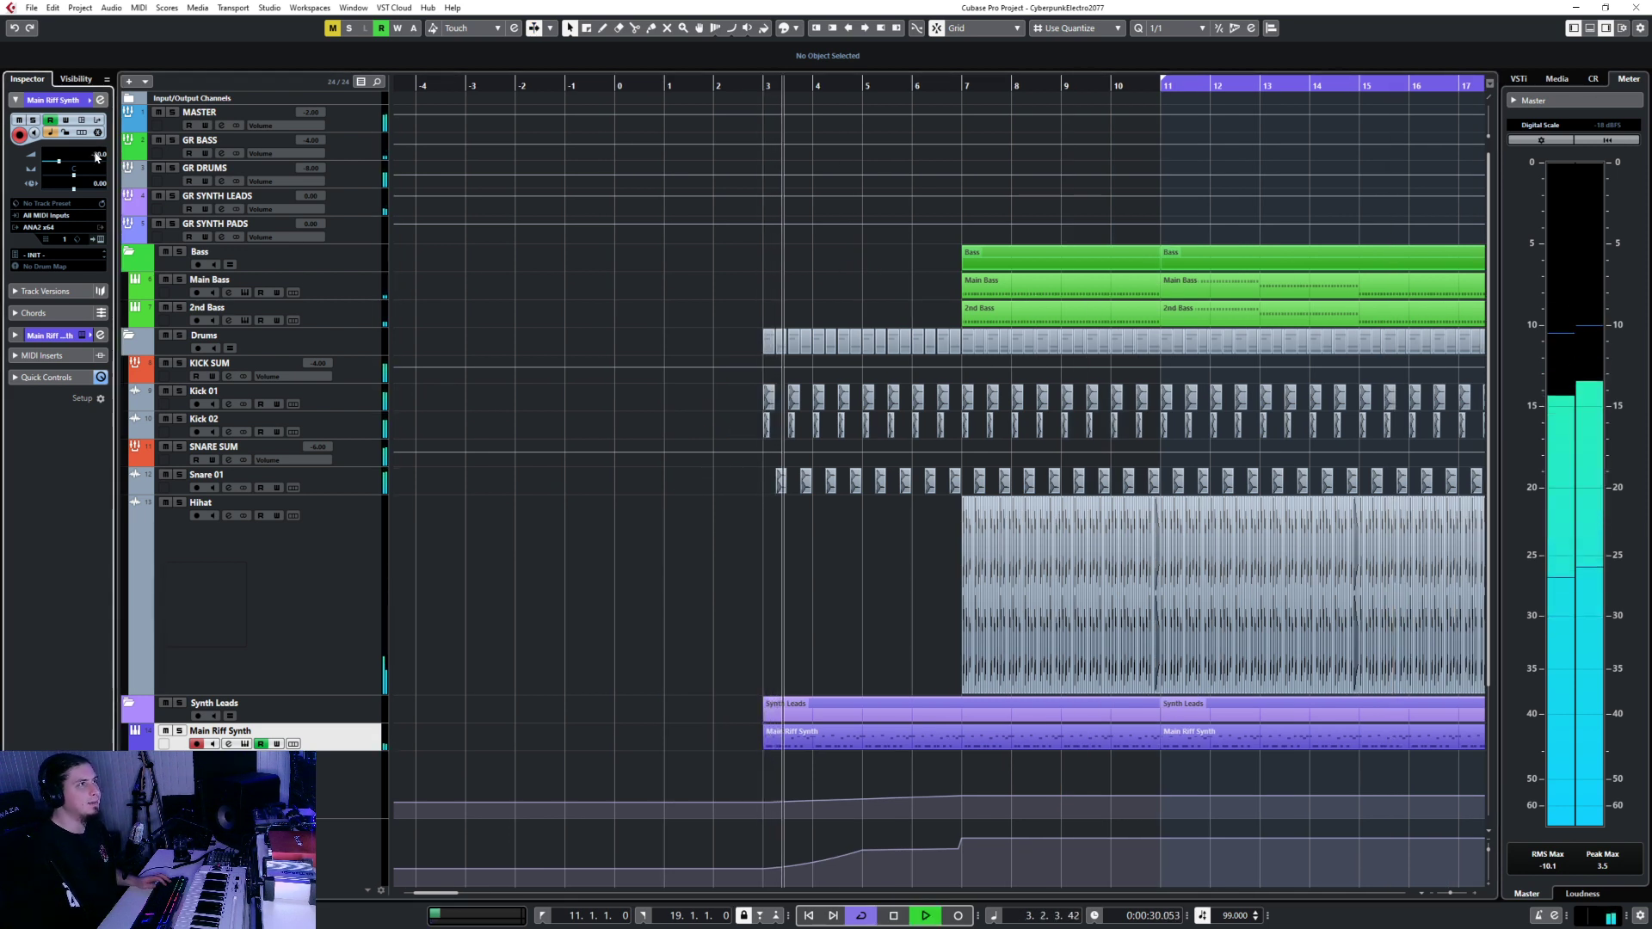
# Raise the Main Riff Synth track volume to -15 dB during playback and select the Main Bass track.
pyautogui.scroll(5, 96, 156)
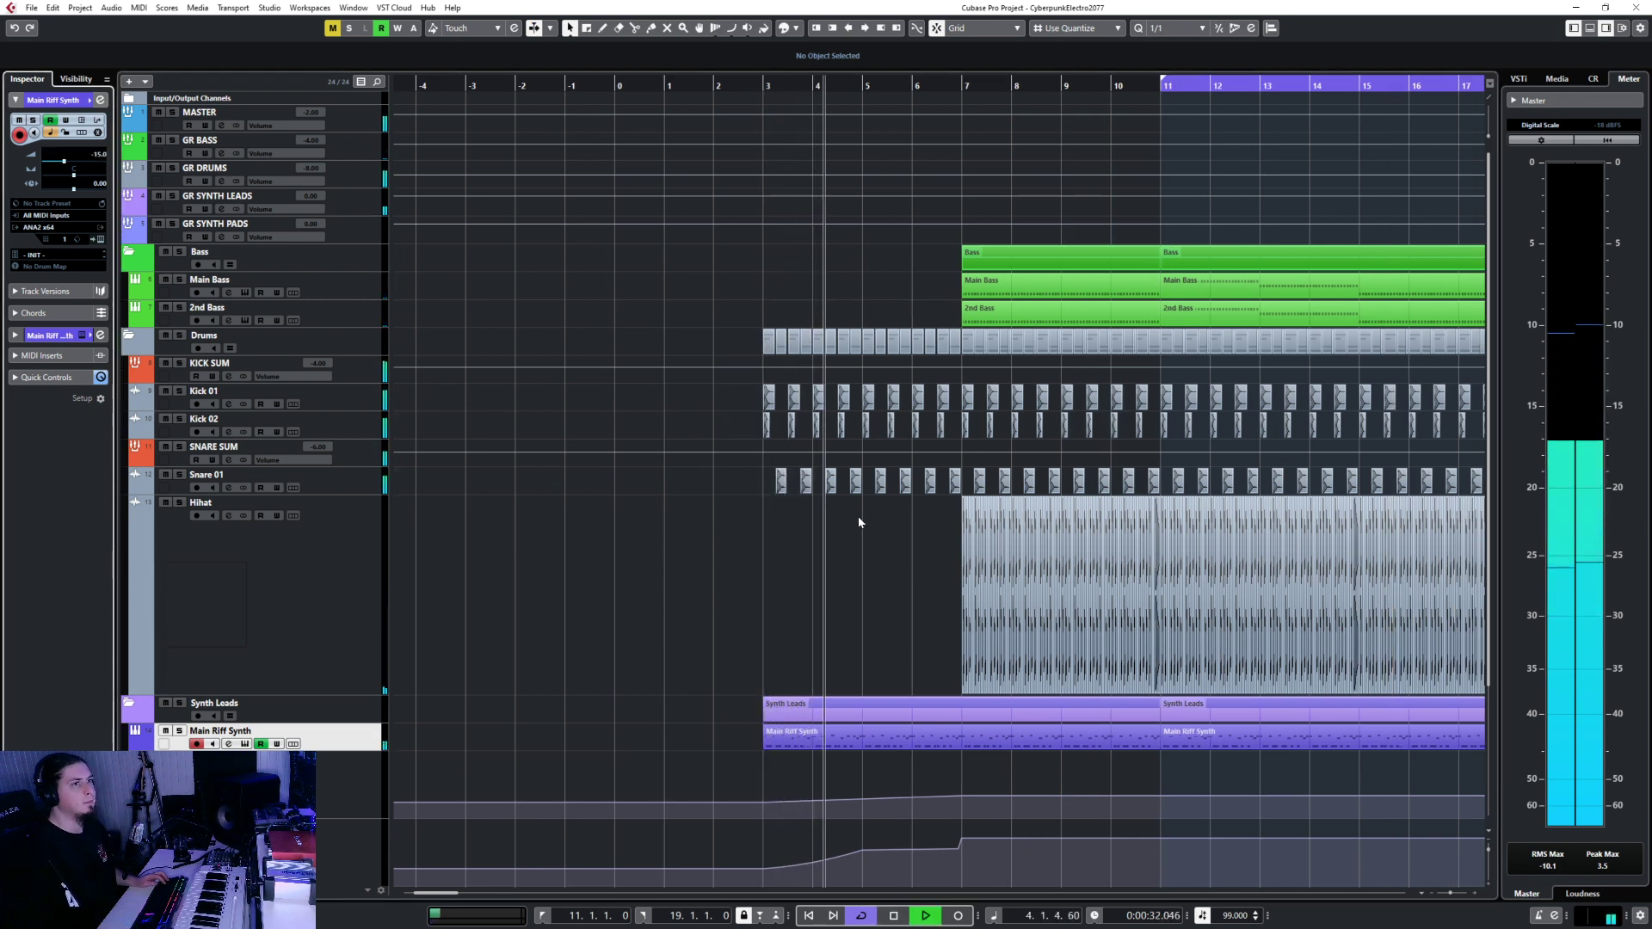
pyautogui.hscroll(4, 816, 555)
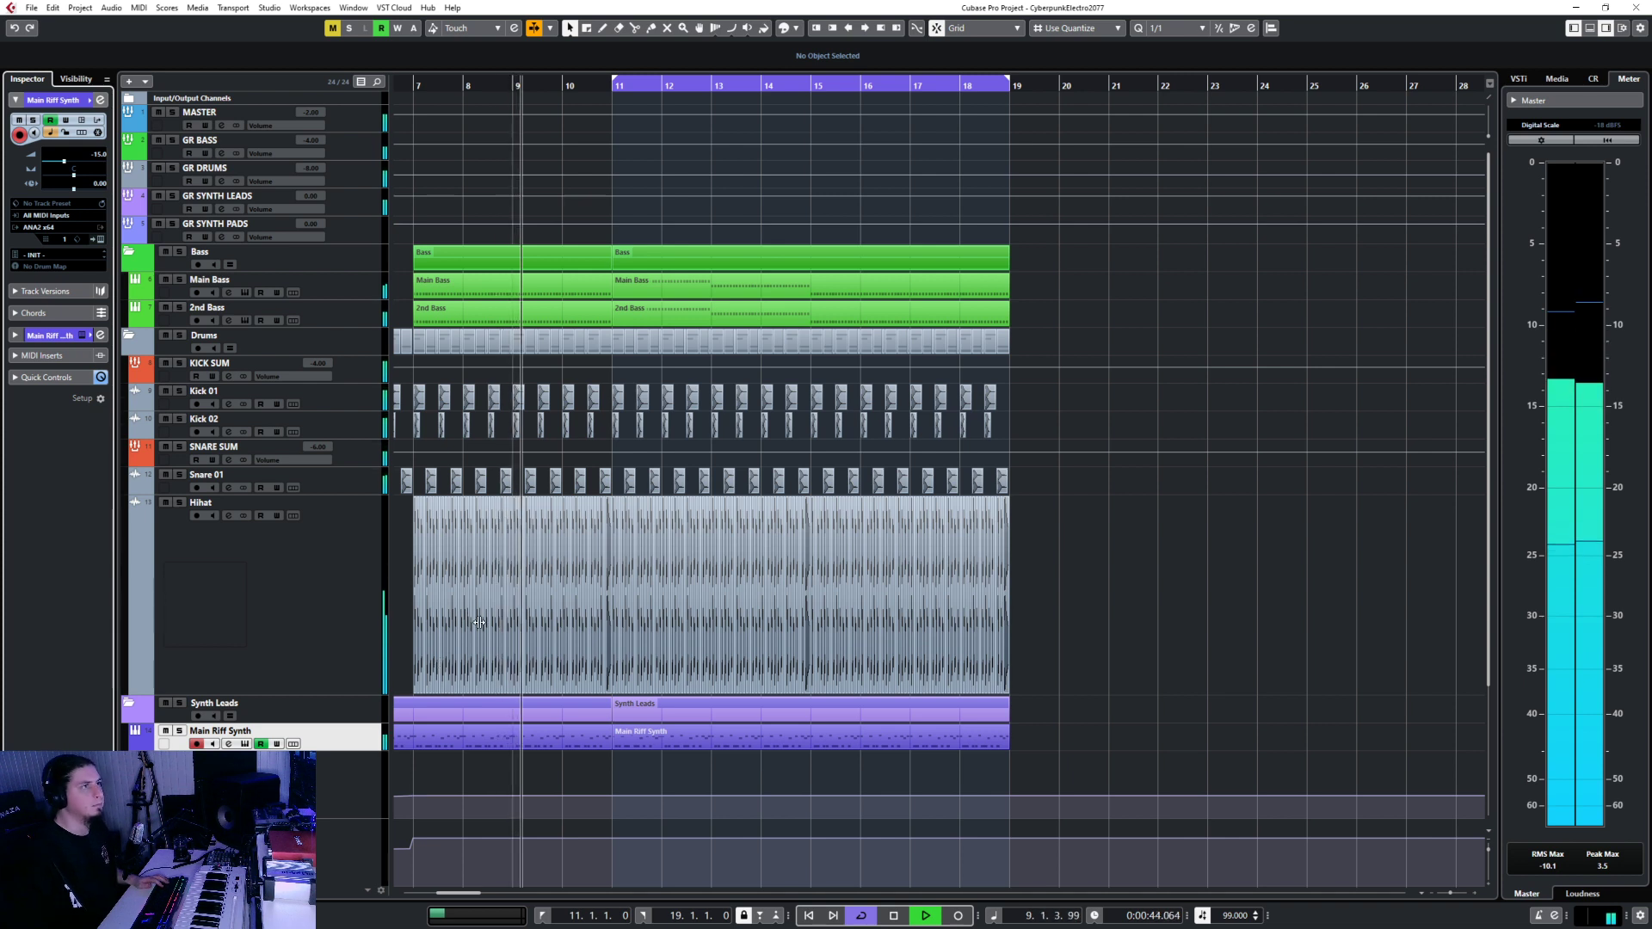
pyautogui.click(337, 295)
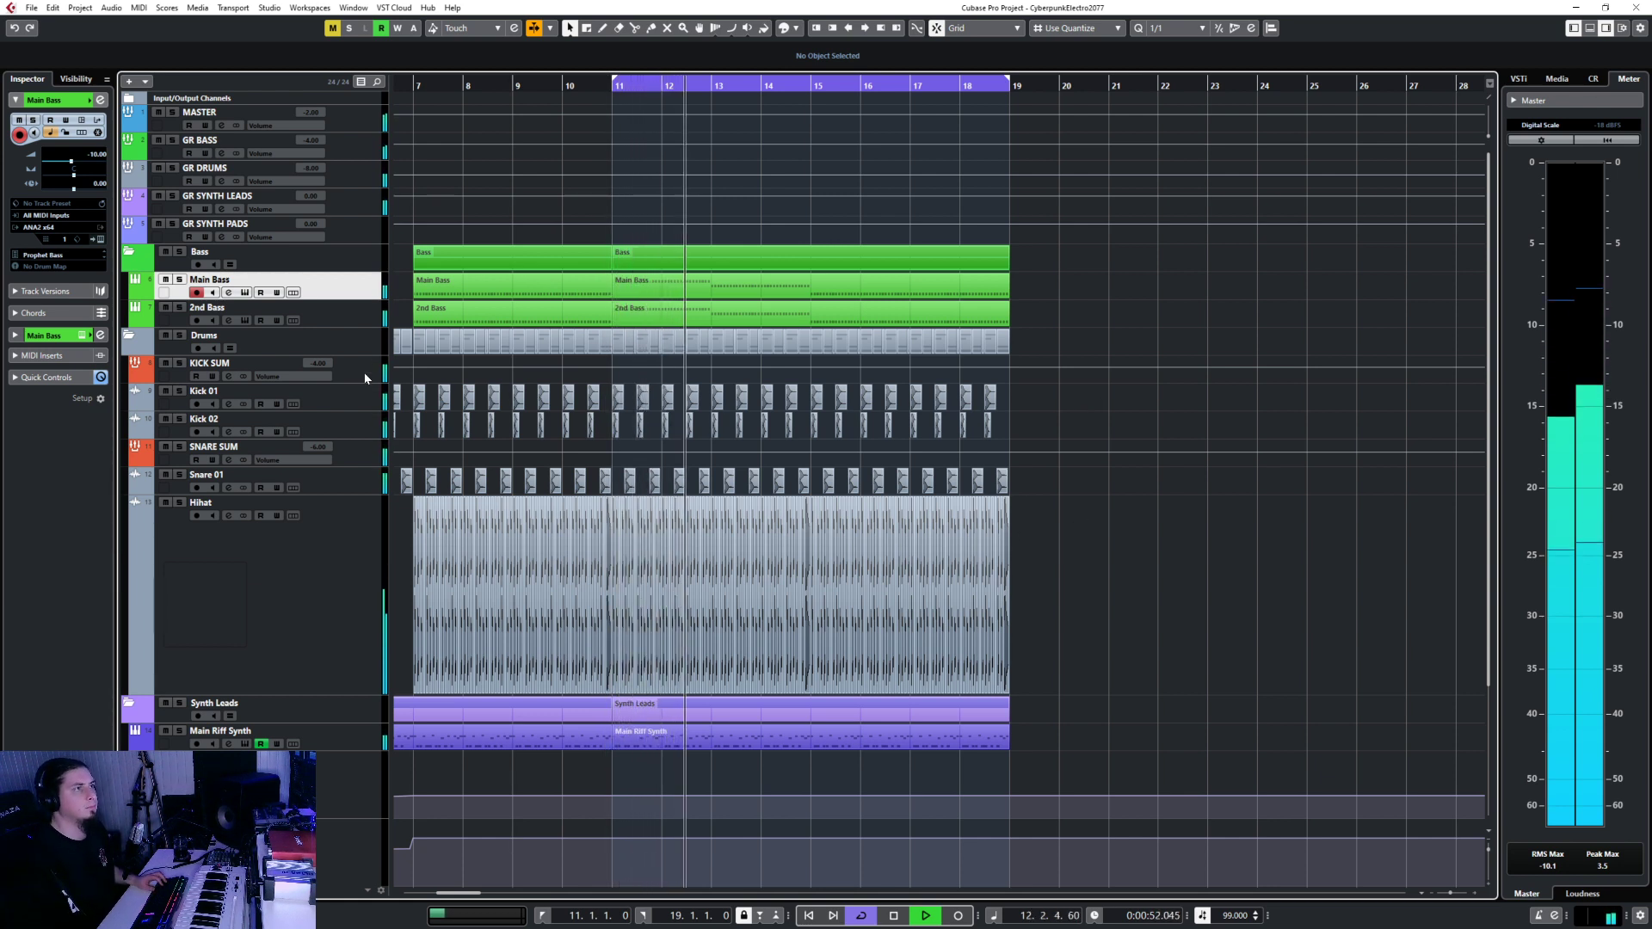
# Reduce the Hihat track's height, then stop playback and collapse the Synth Leads folder.
pyautogui.moveTo(306, 693); pyautogui.dragTo(315, 533)
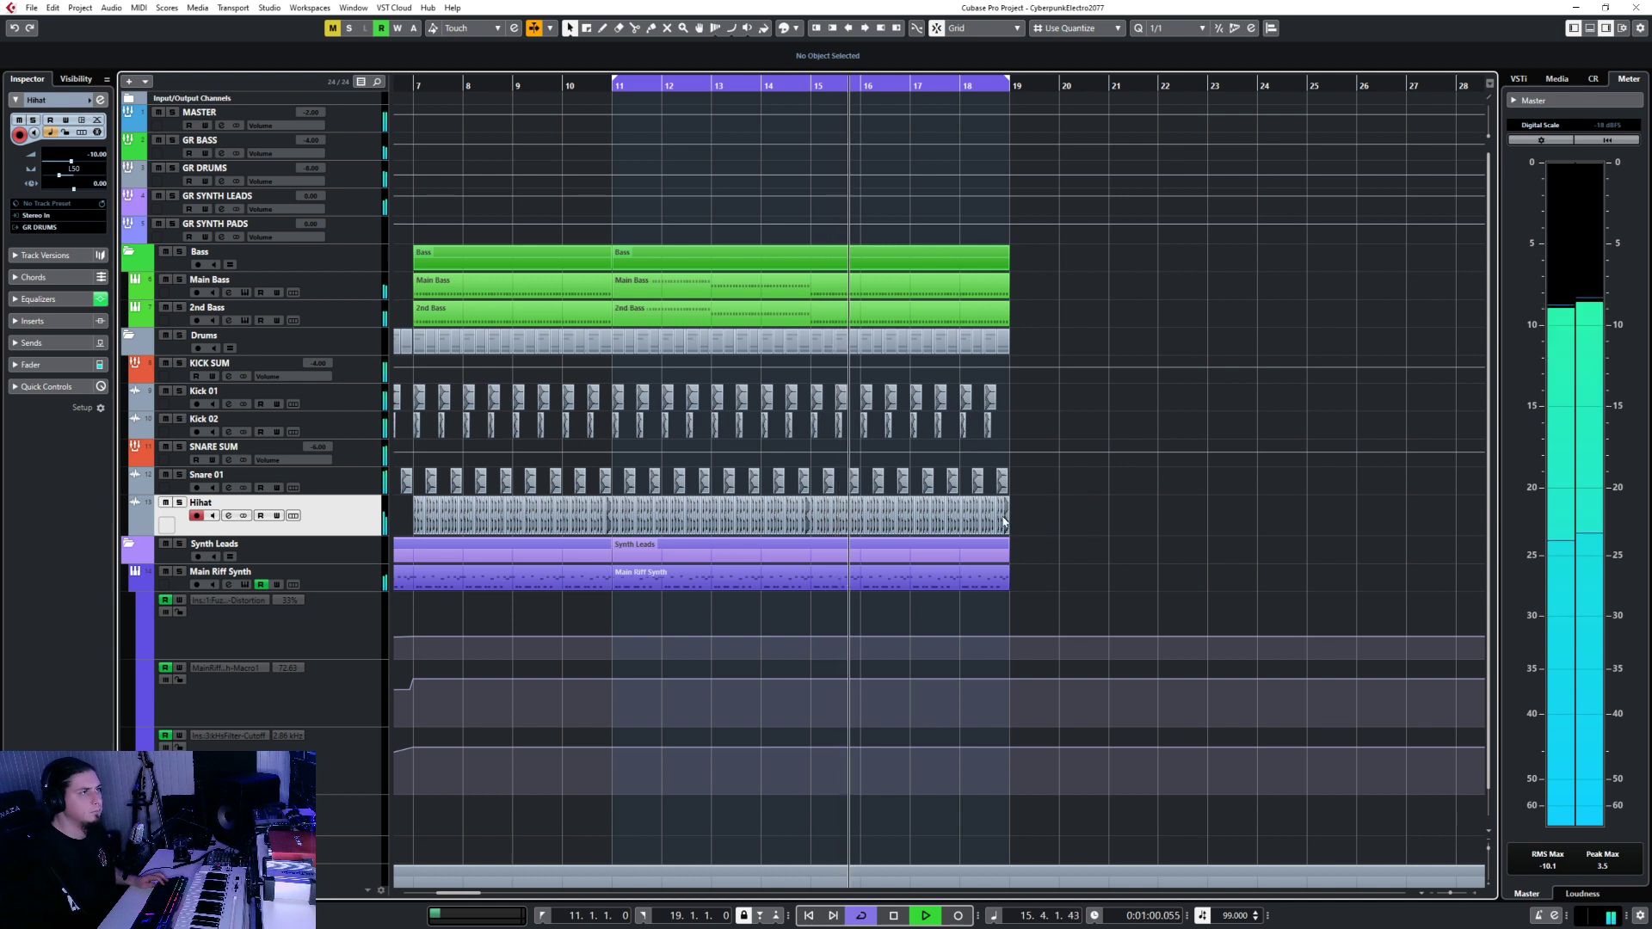
pyautogui.press('space')
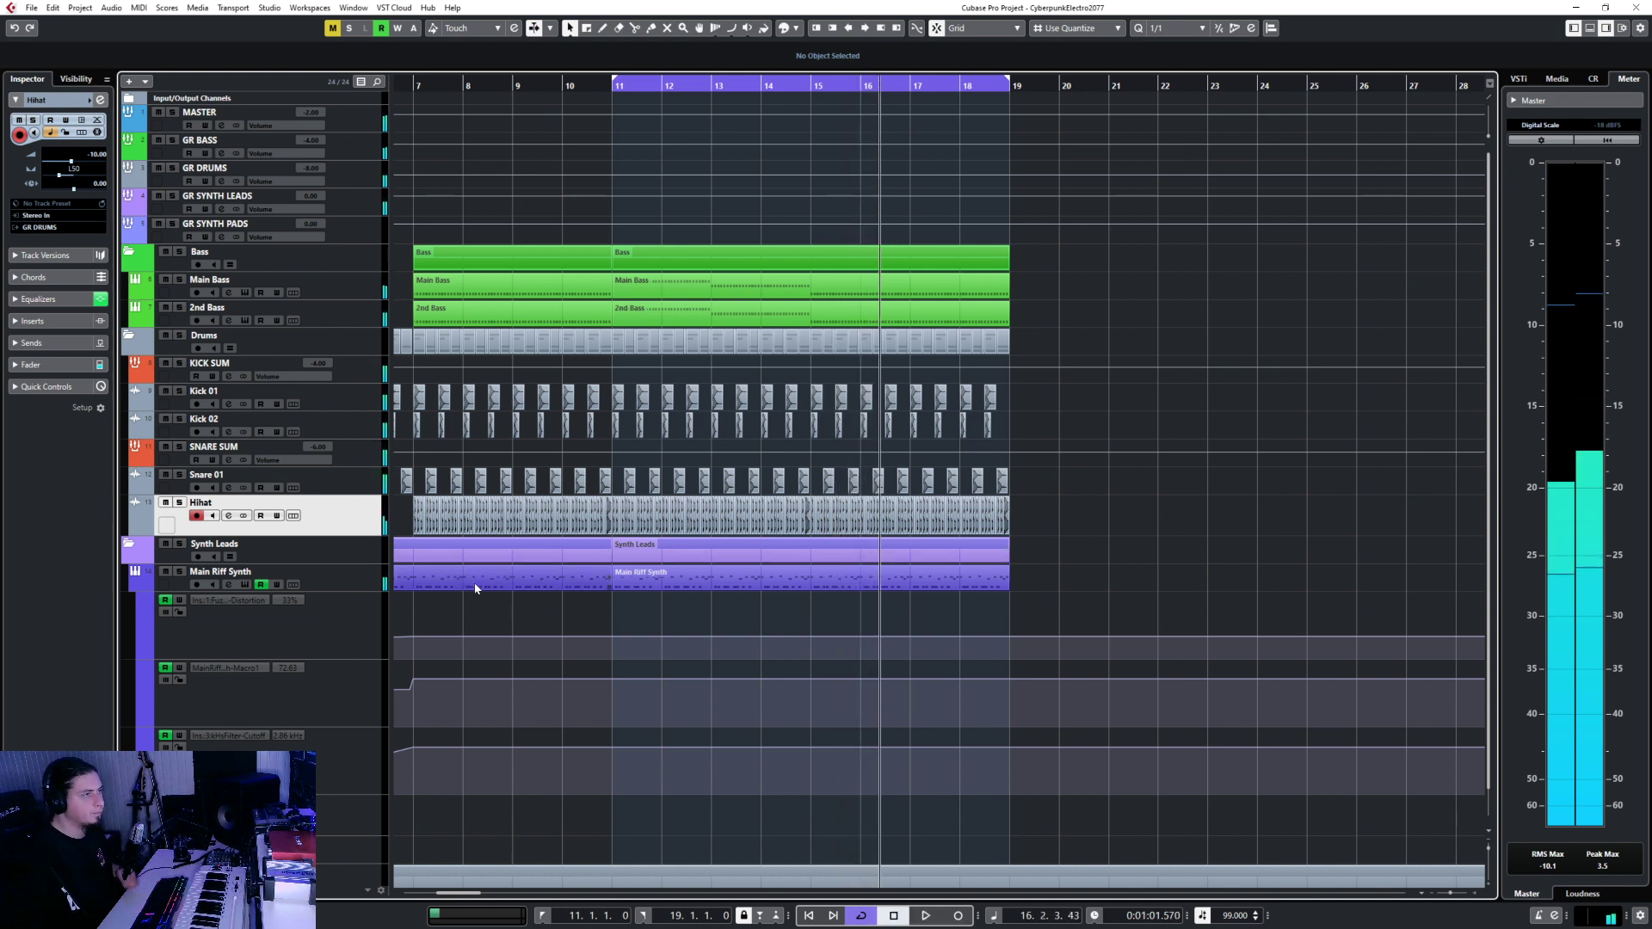
pyautogui.scroll(-1, 473, 581)
pyautogui.click(129, 513)
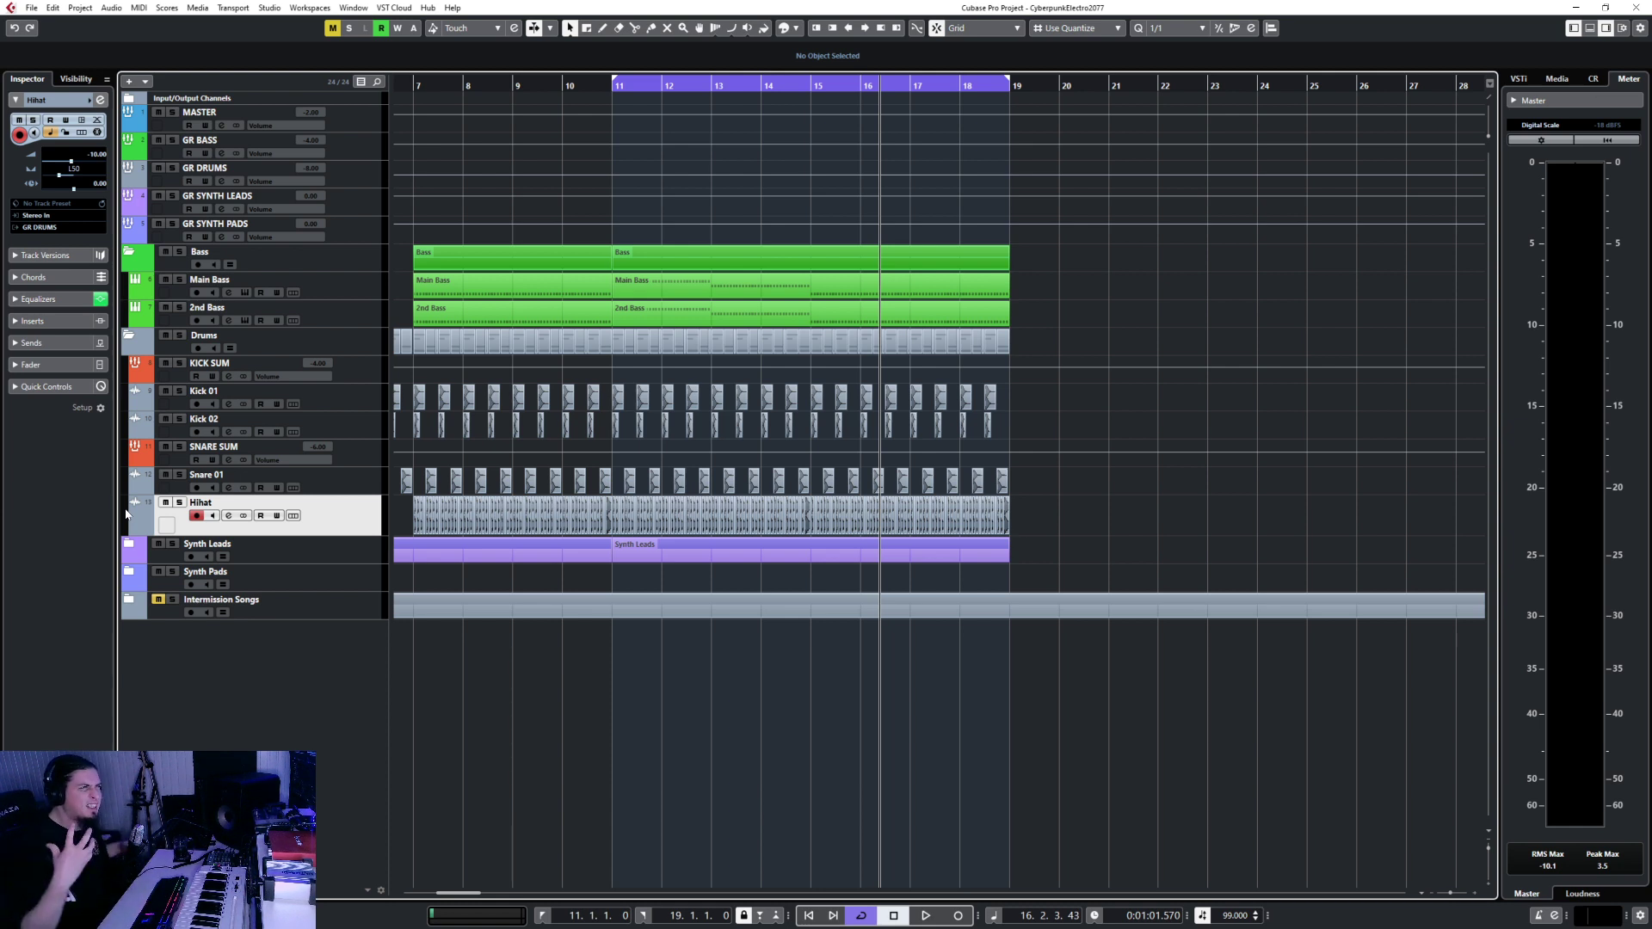
# Add one folder track directly below the Synth Pads folder.
pyautogui.rightClick(342, 522)
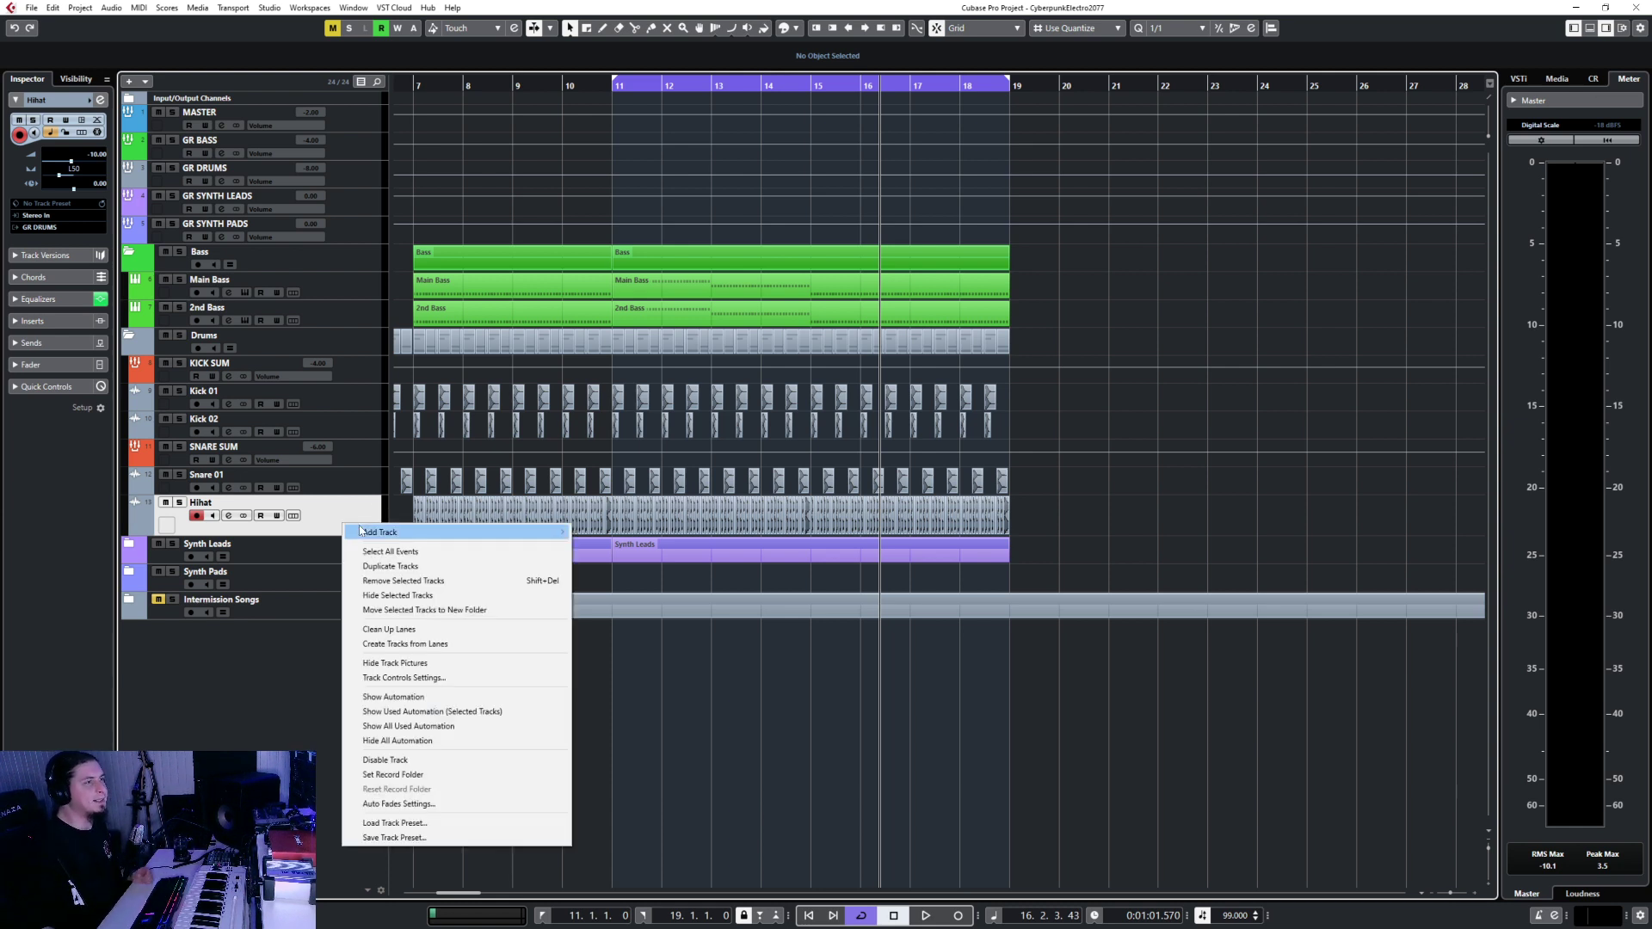
pyautogui.click(791, 306)
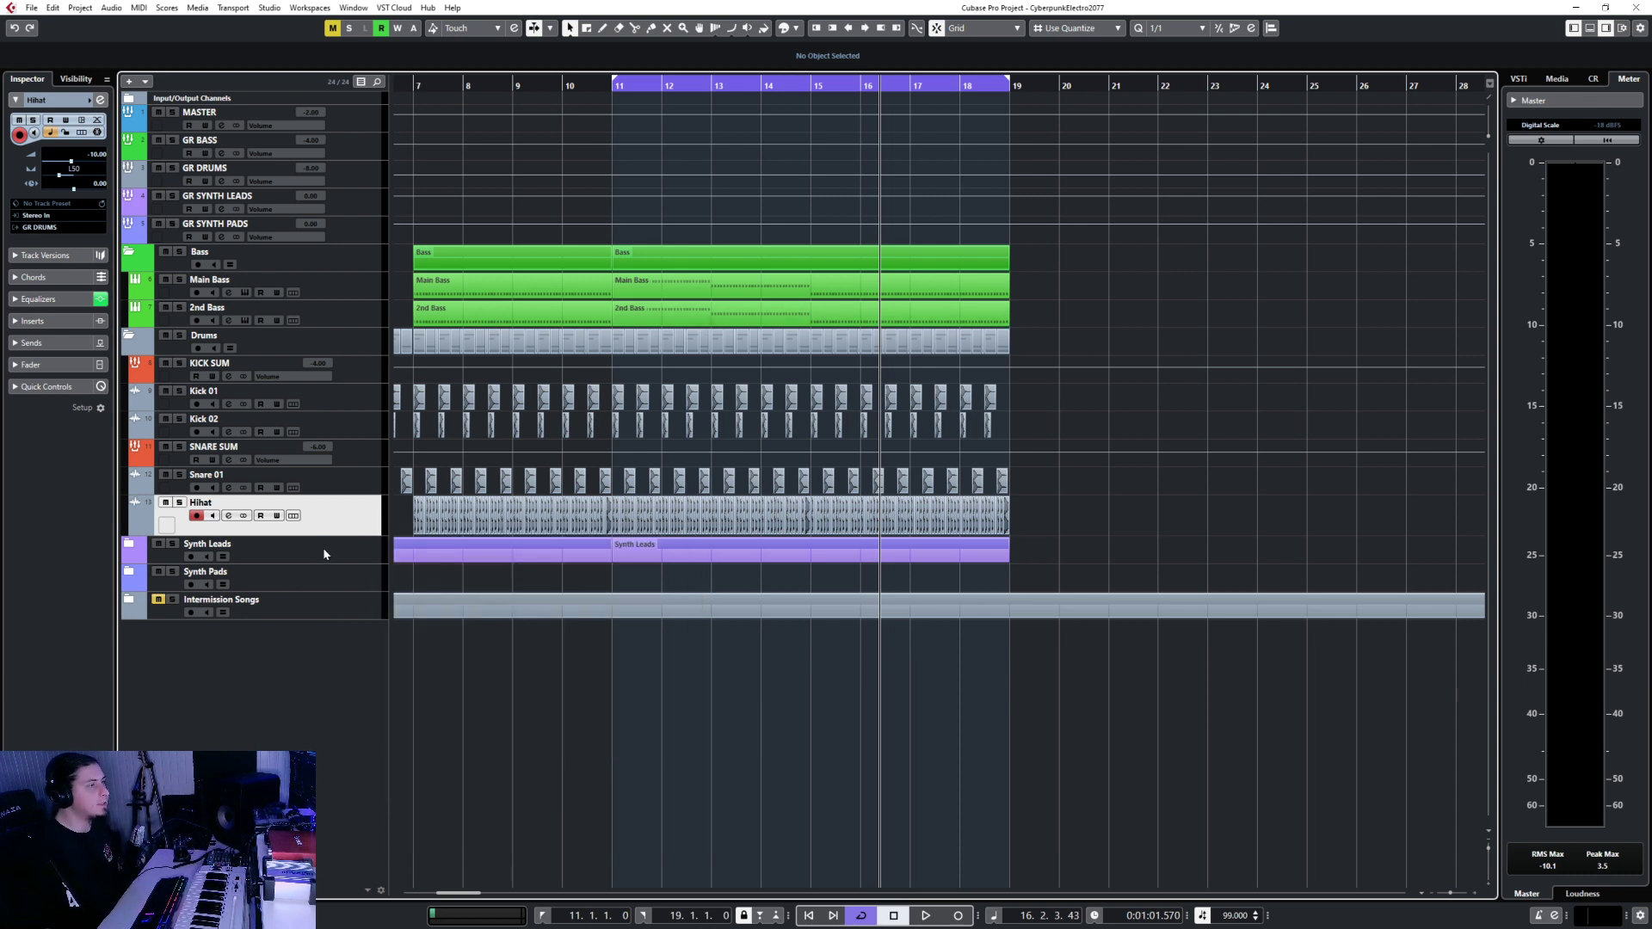
pyautogui.rightClick(319, 580)
pyautogui.moveTo(358, 590)
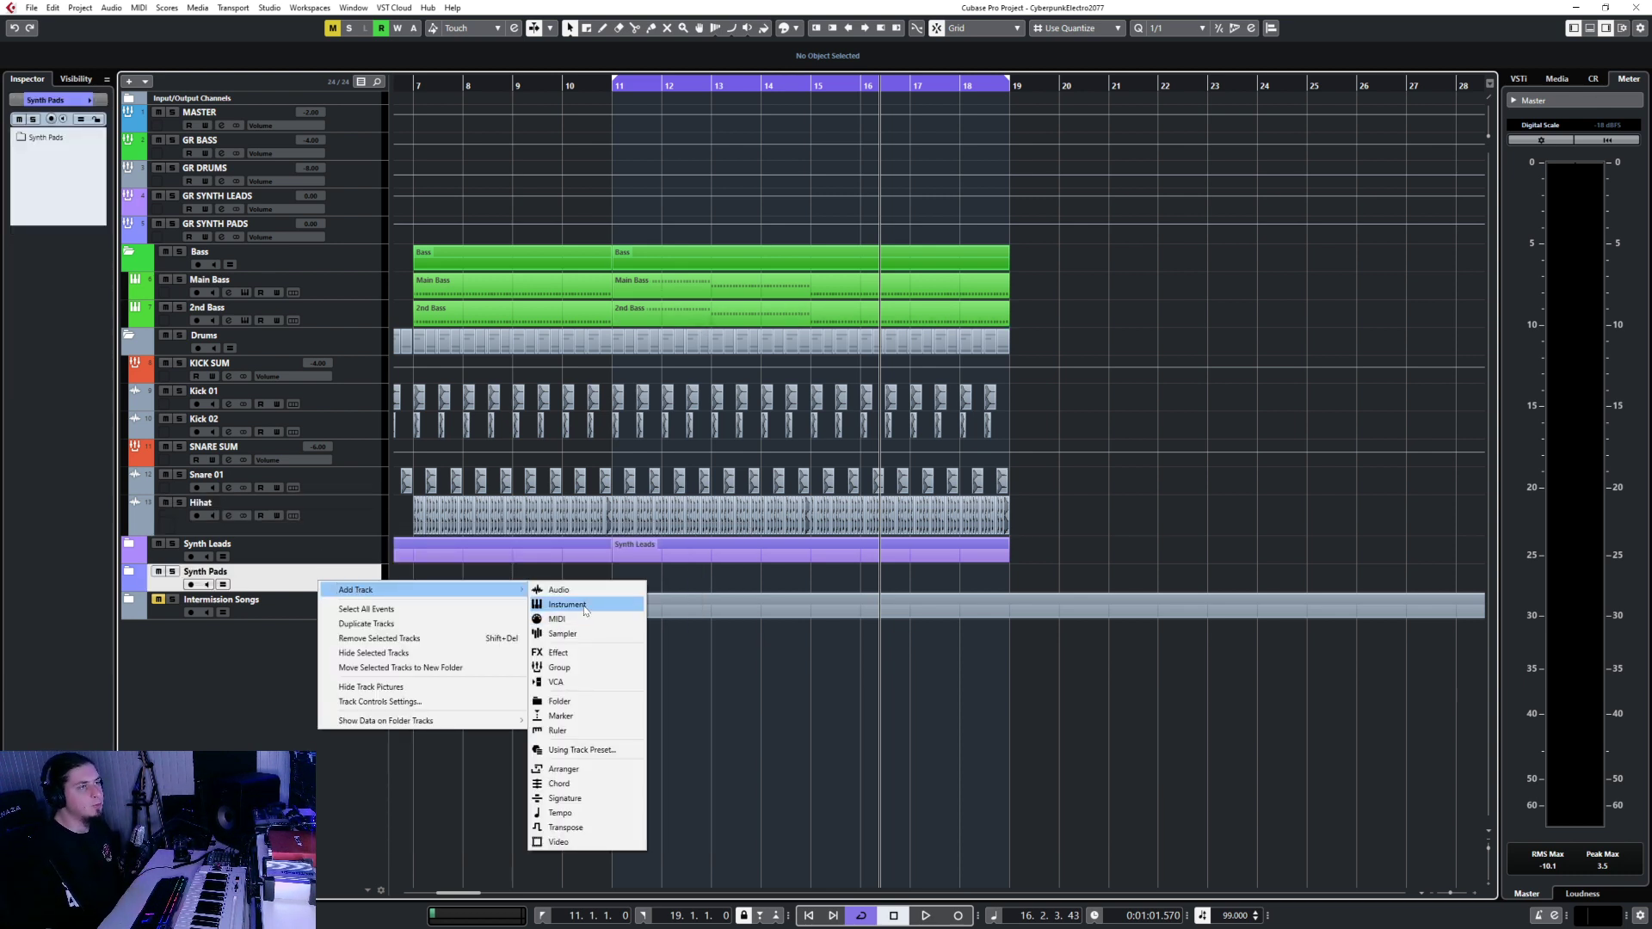
pyautogui.click(560, 701)
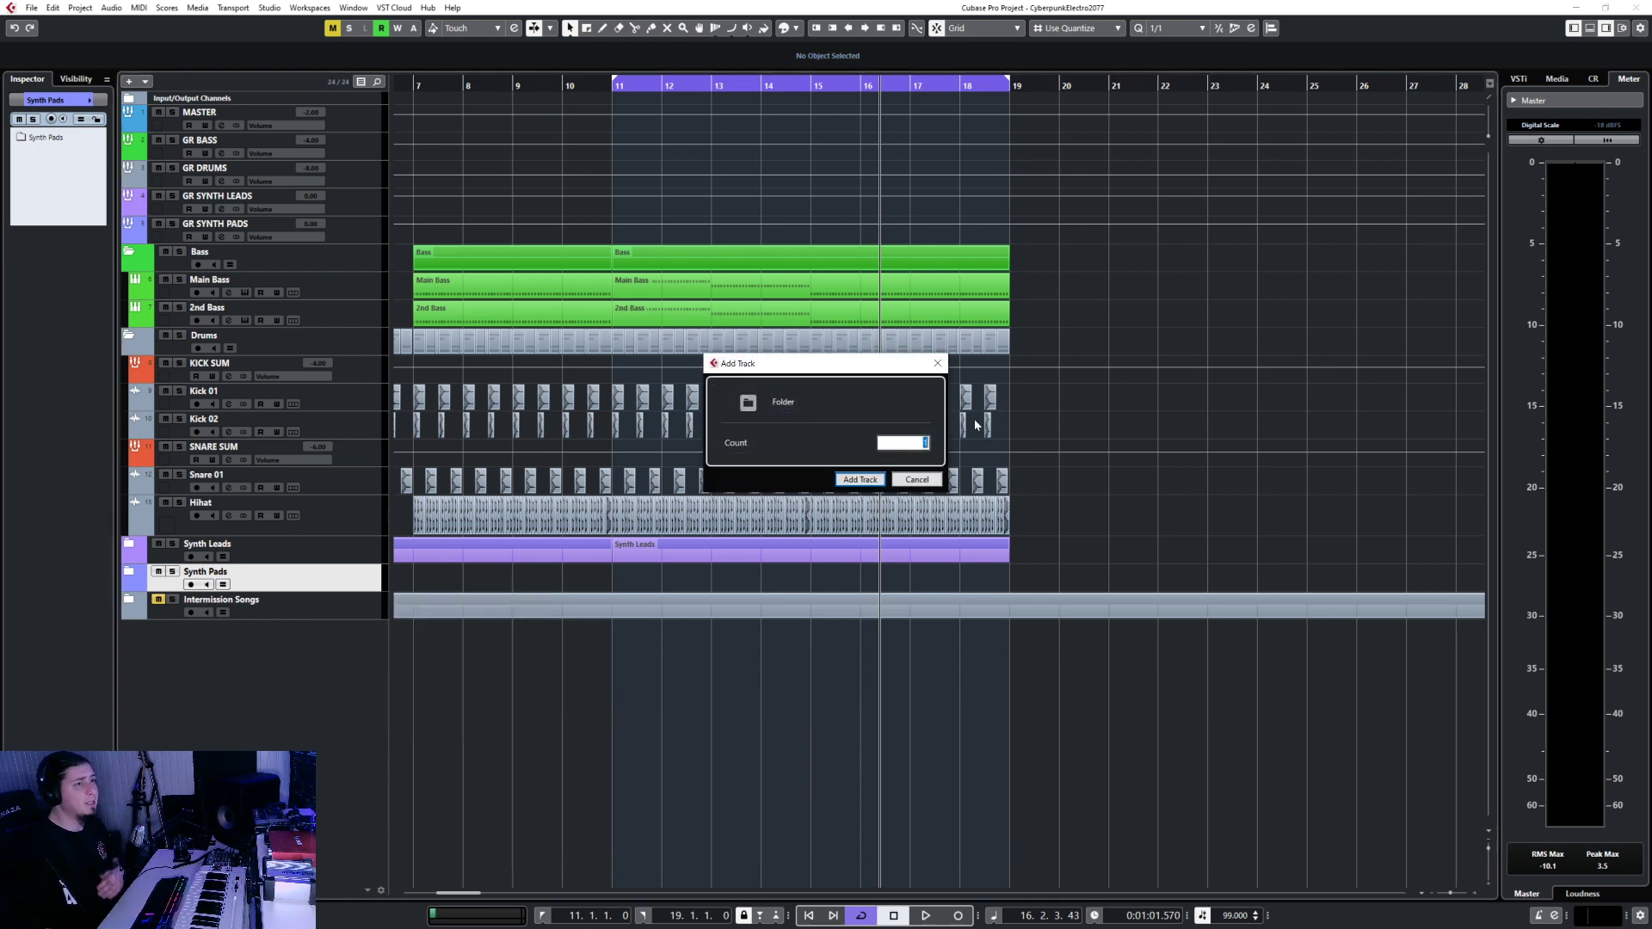
pyautogui.click(864, 480)
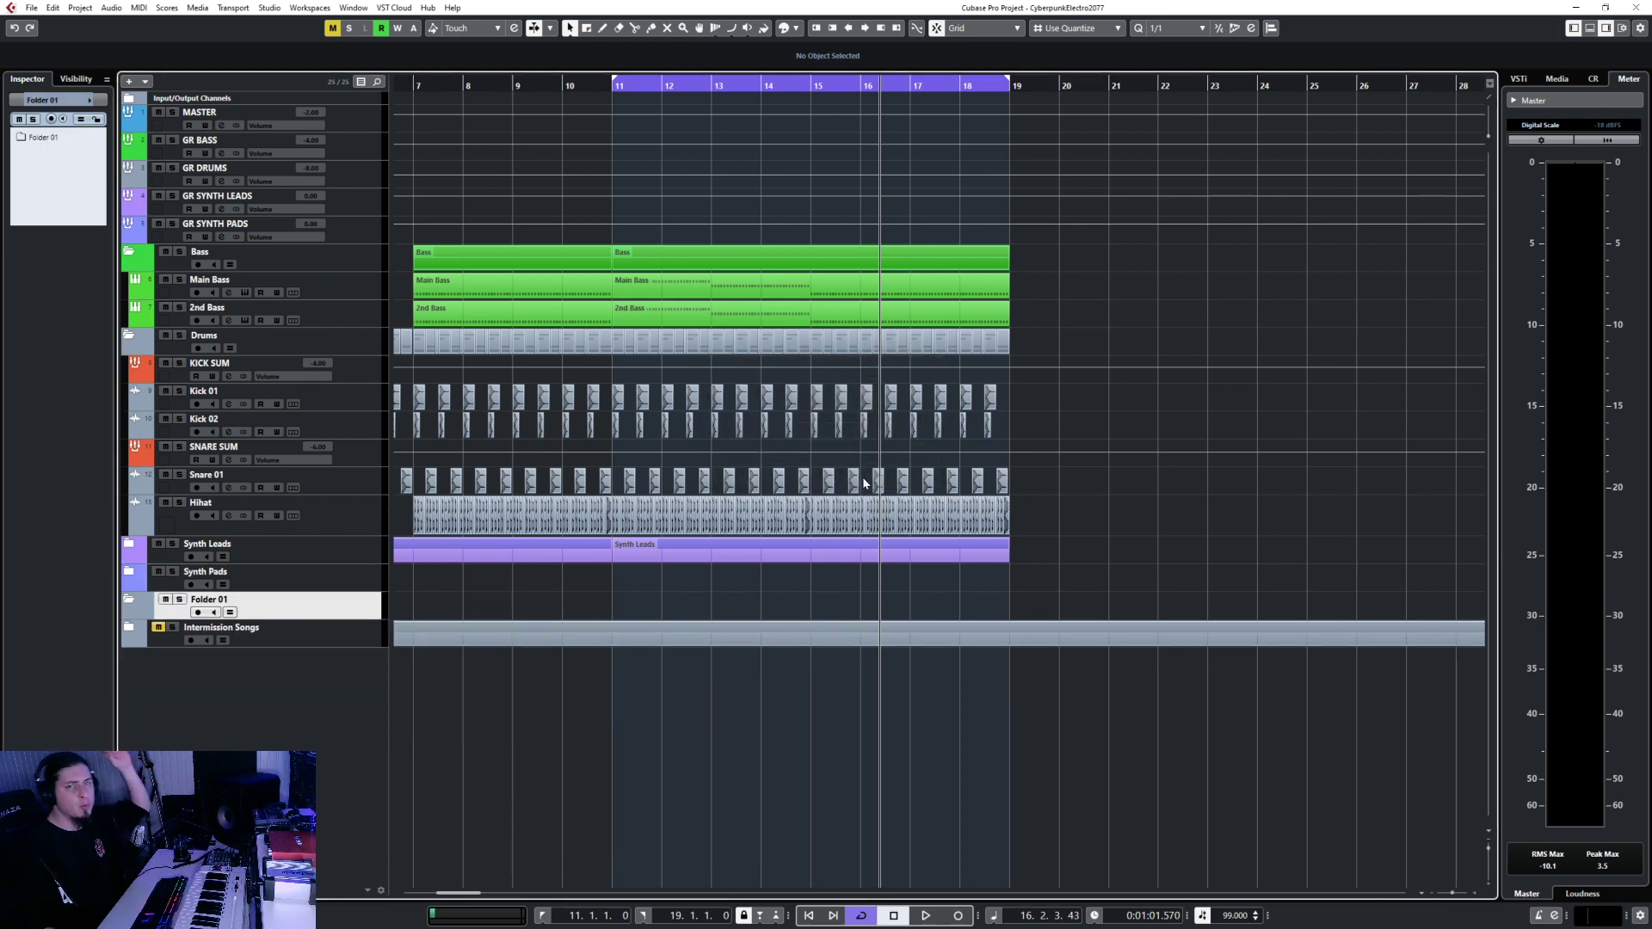
# Rename the new folder track as FX.
pyautogui.doubleClick(211, 599)
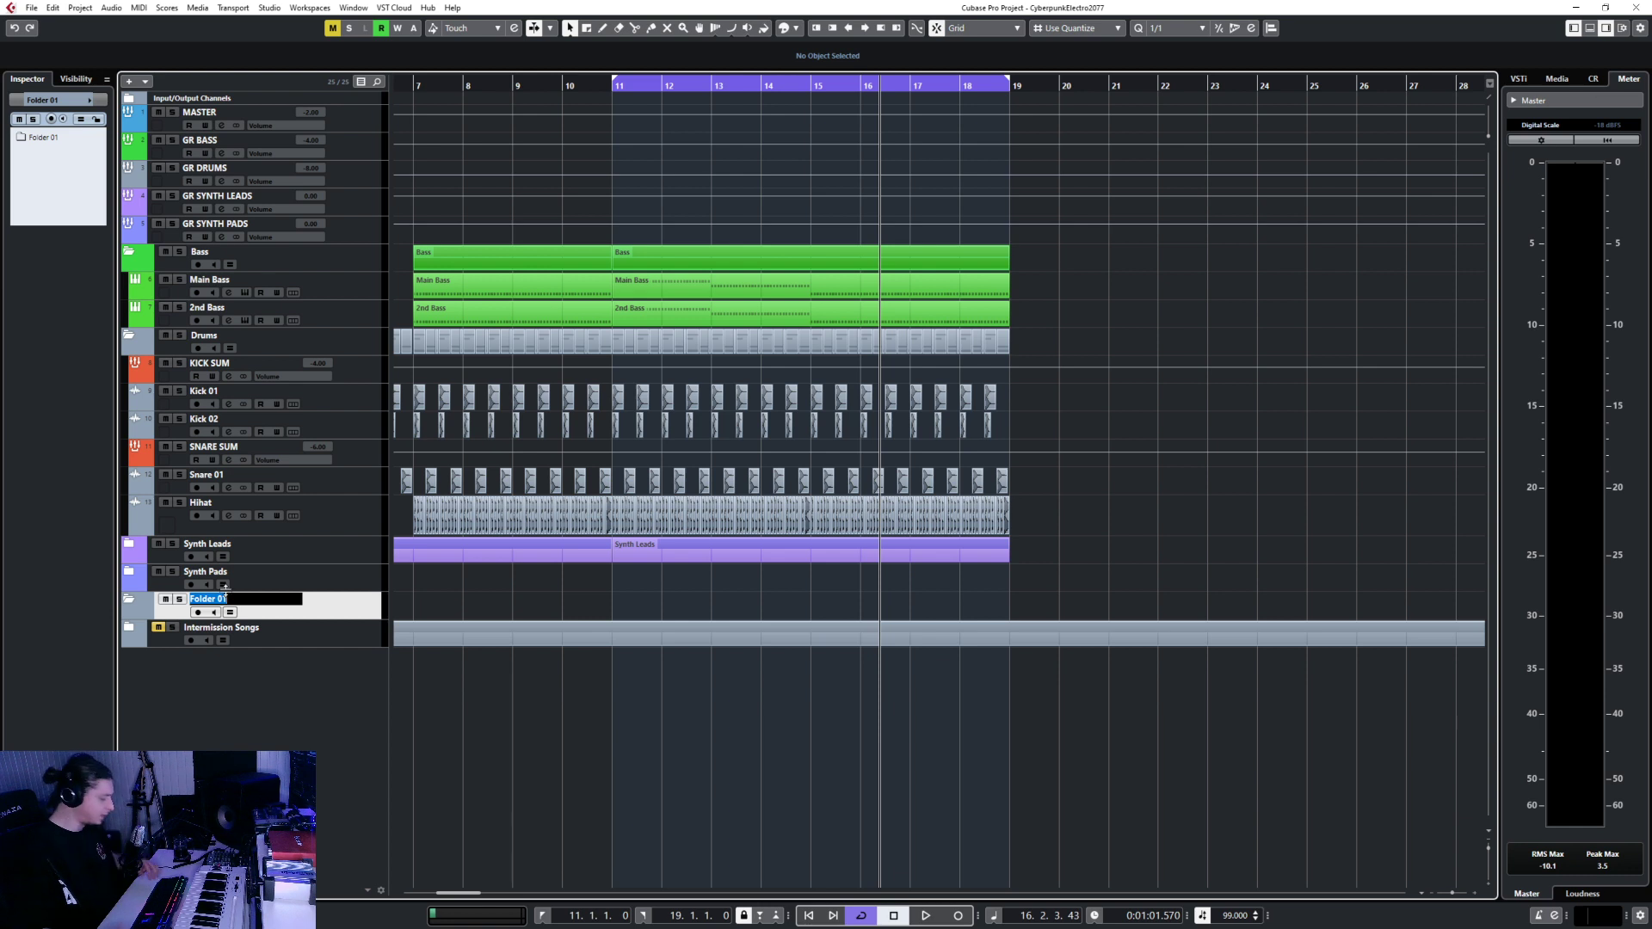
pyautogui.write('FX')
pyautogui.press('Return')
# Try turquoise and light green as the FX folder track's colour.
pyautogui.click(139, 614)
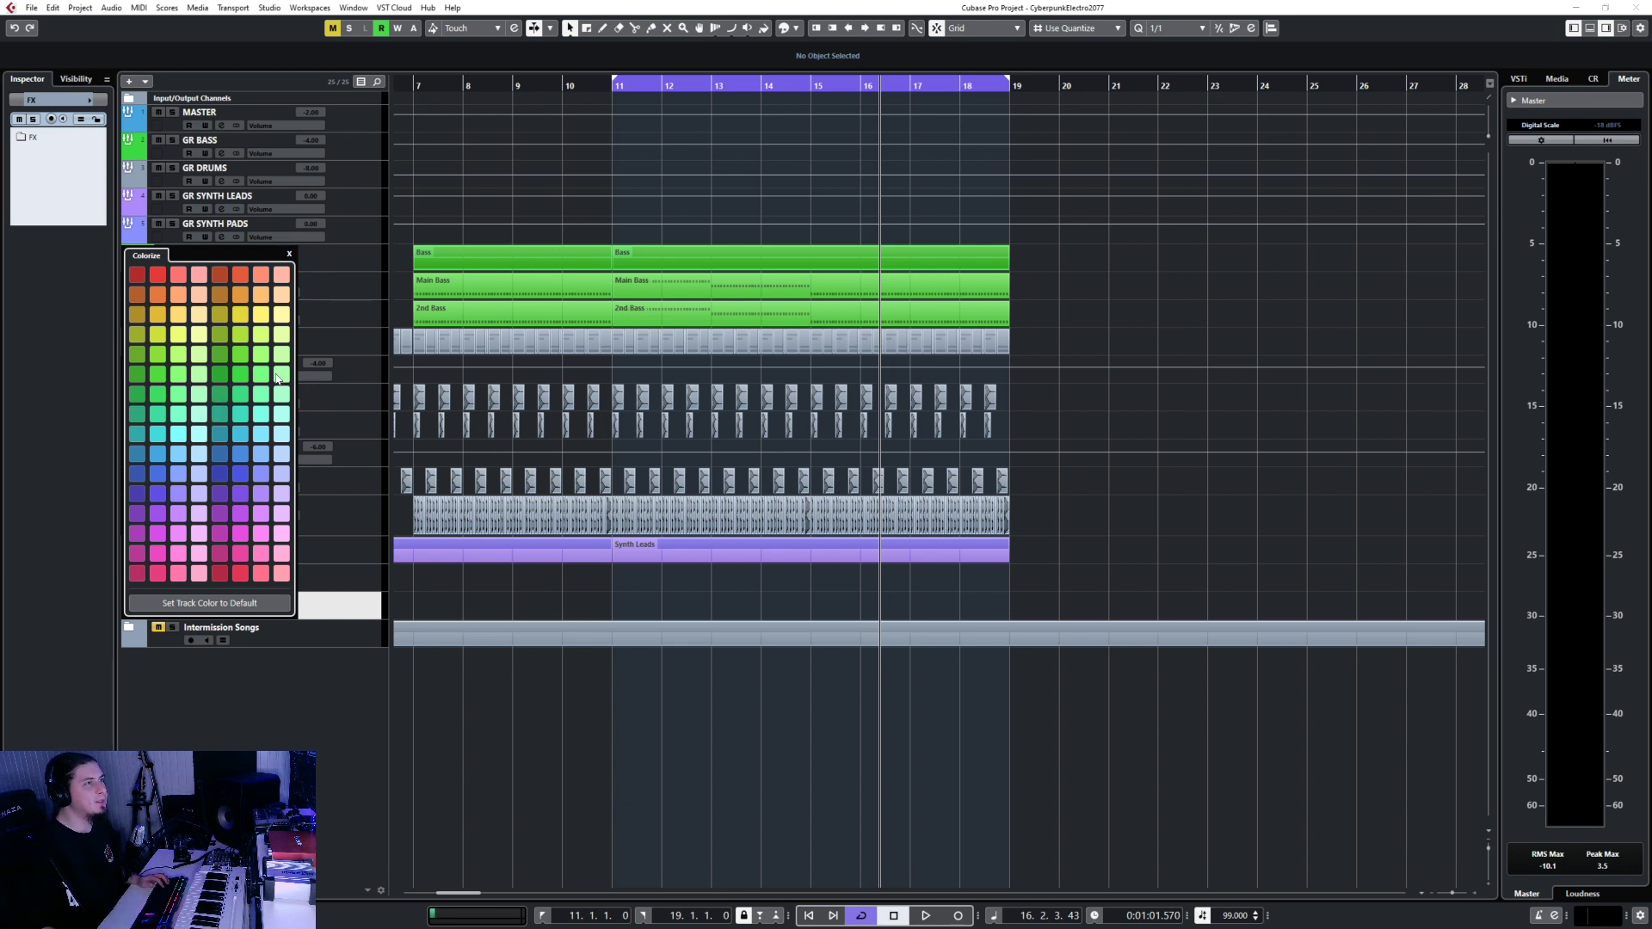
pyautogui.click(263, 420)
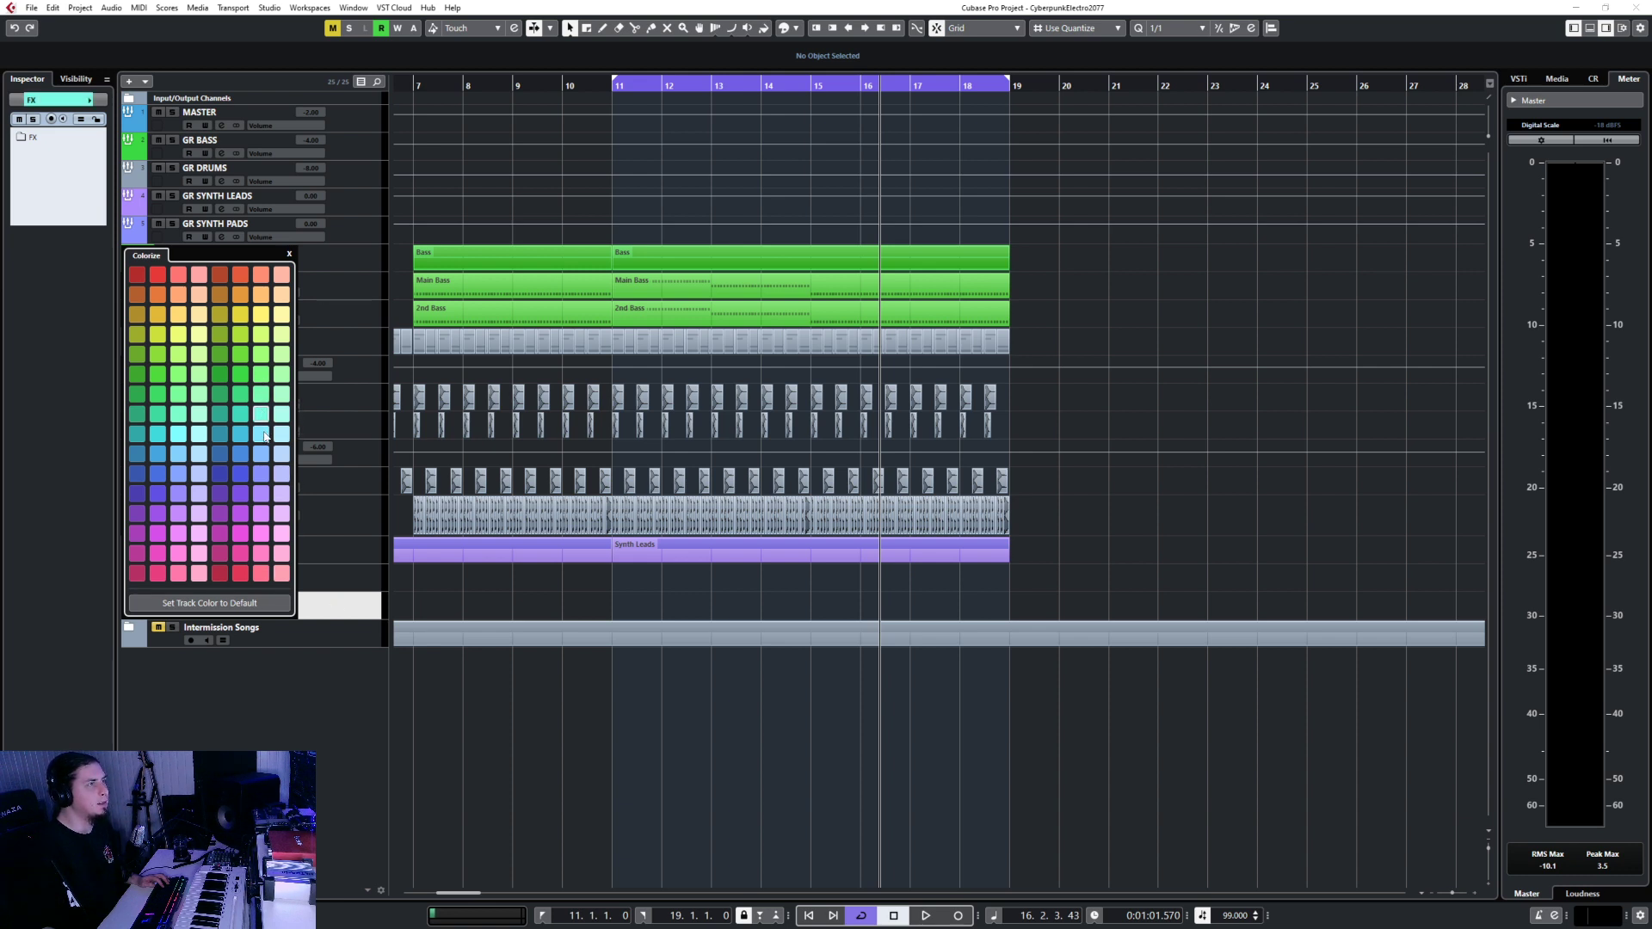
pyautogui.click(291, 731)
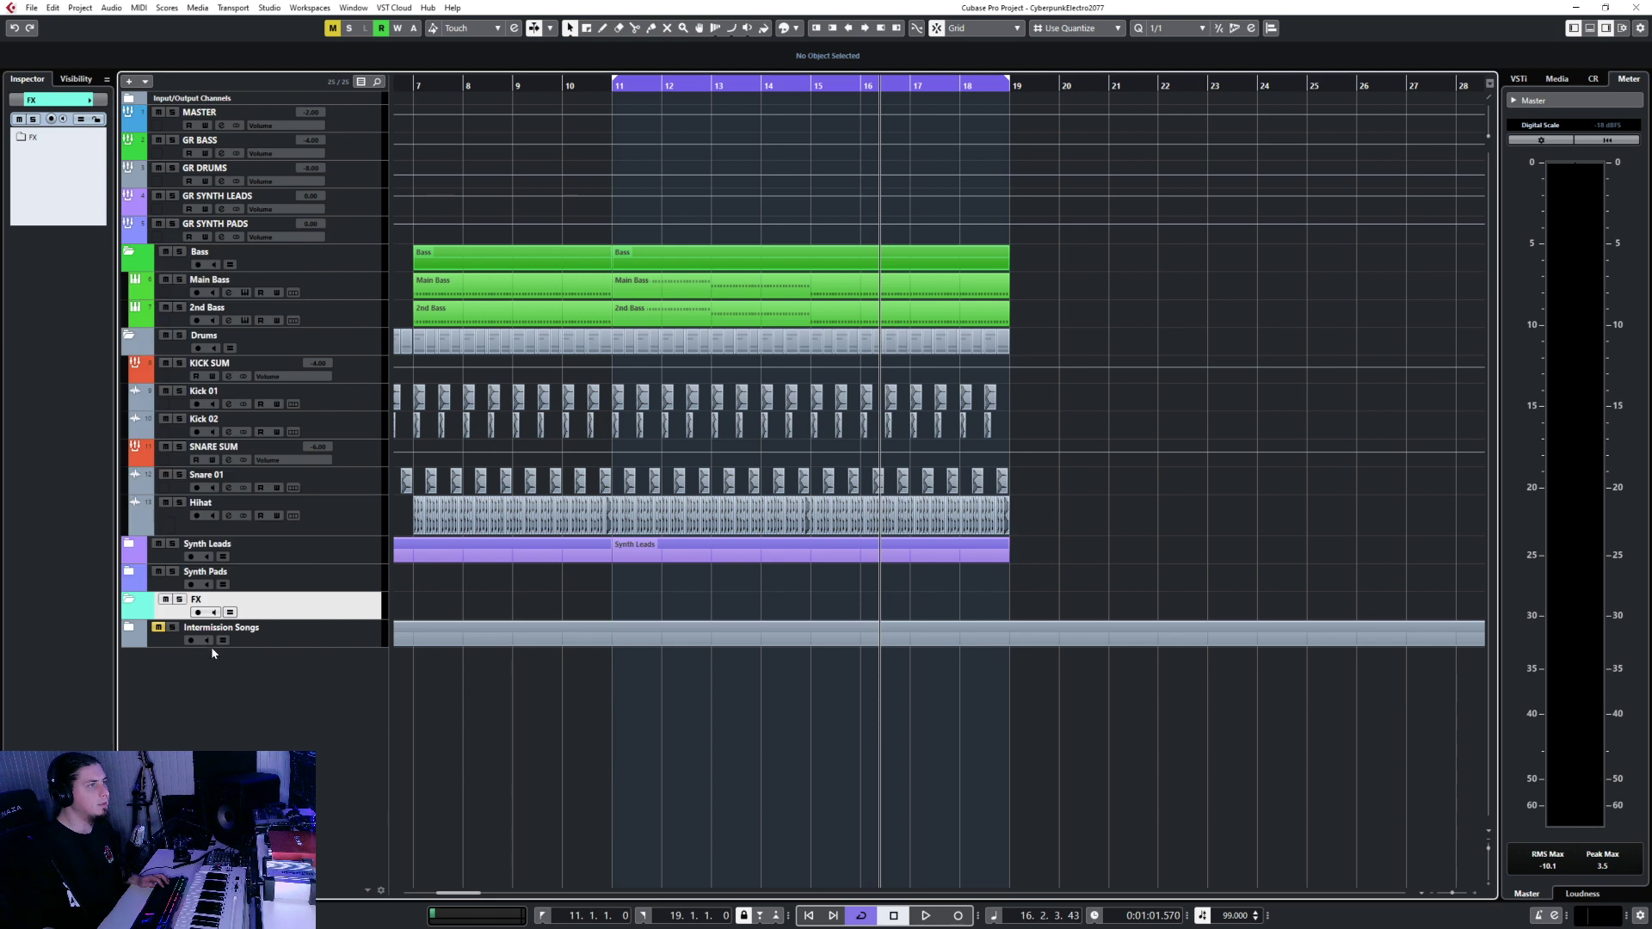
pyautogui.click(150, 614)
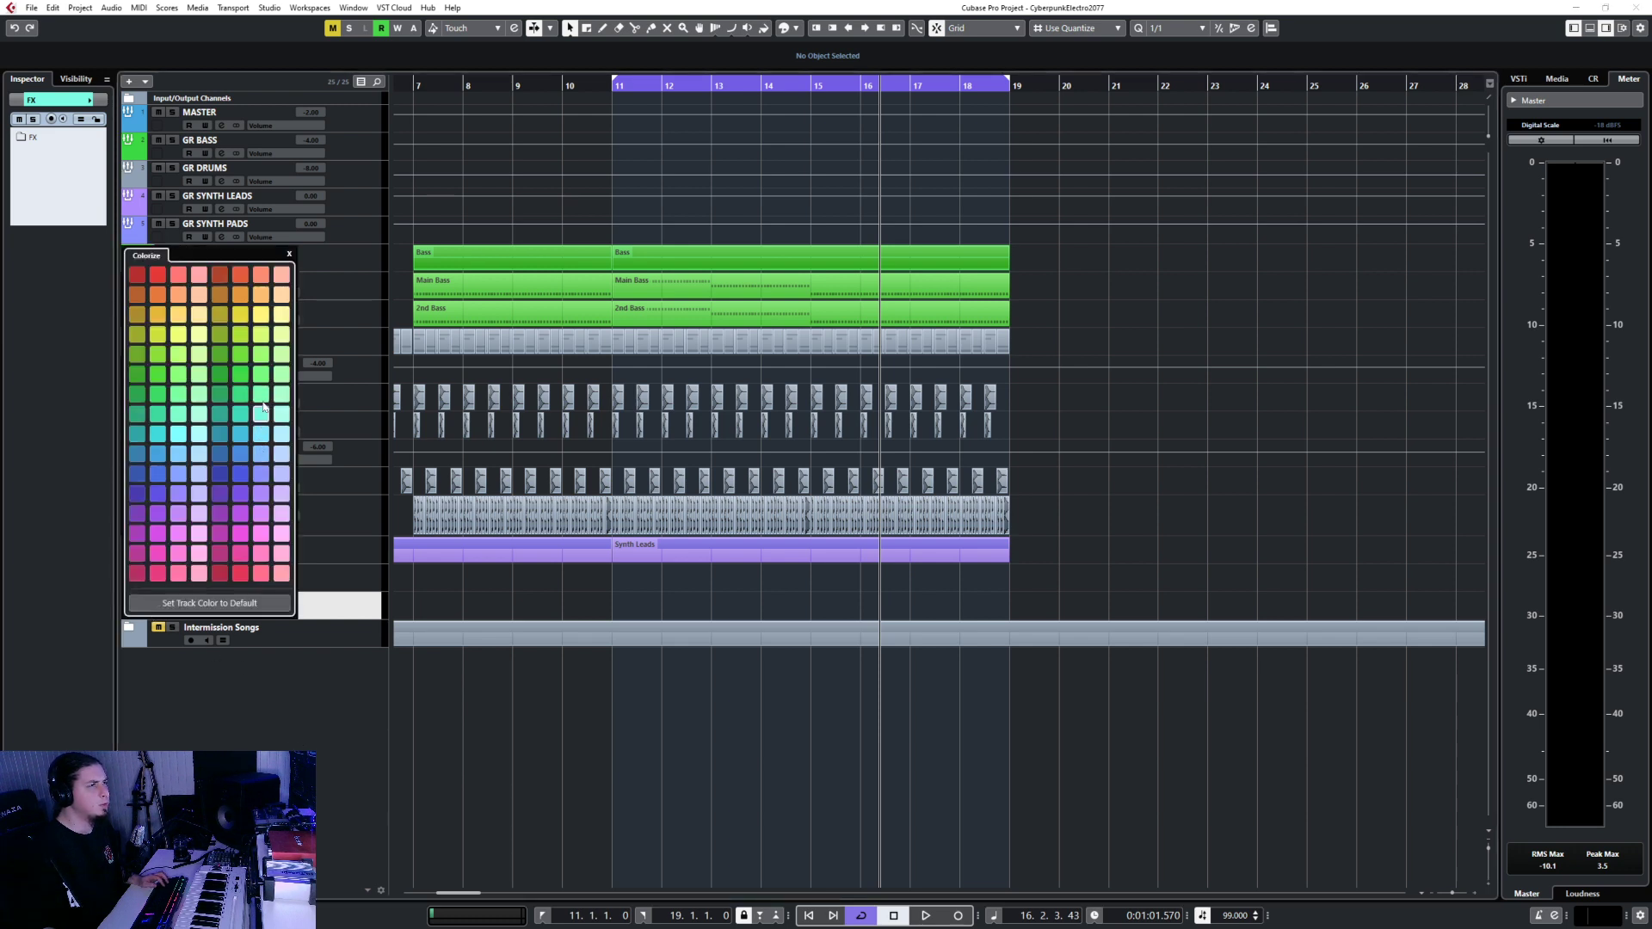
pyautogui.click(303, 593)
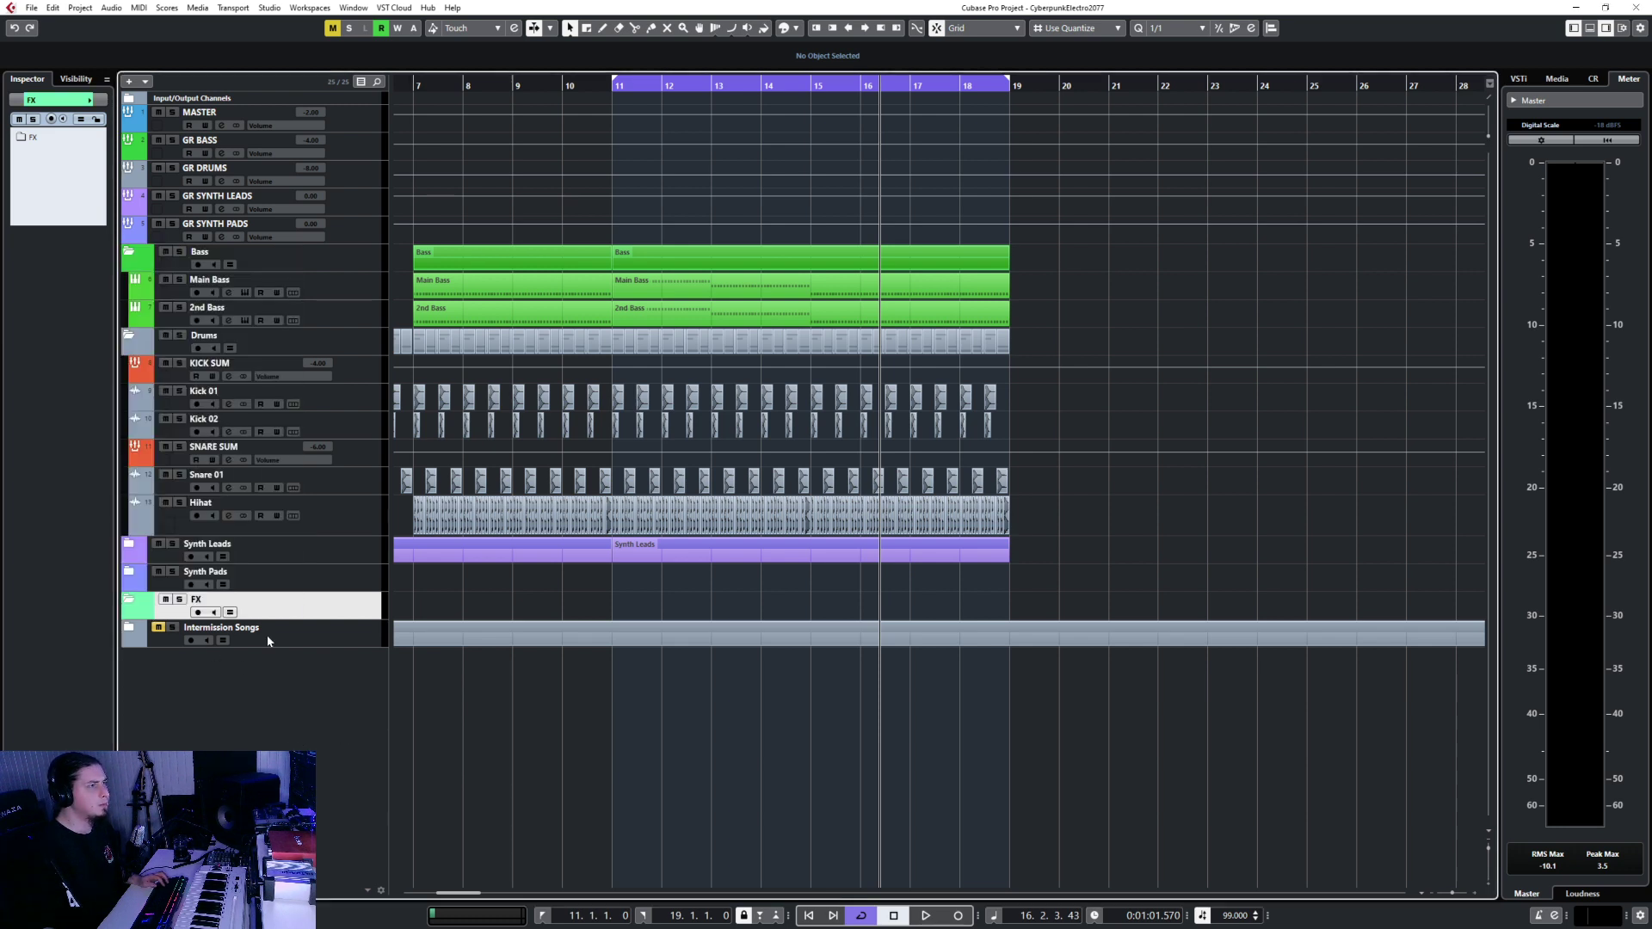
# Colour the FX folder track medium green.
pyautogui.click(151, 614)
pyautogui.click(241, 396)
pyautogui.click(329, 625)
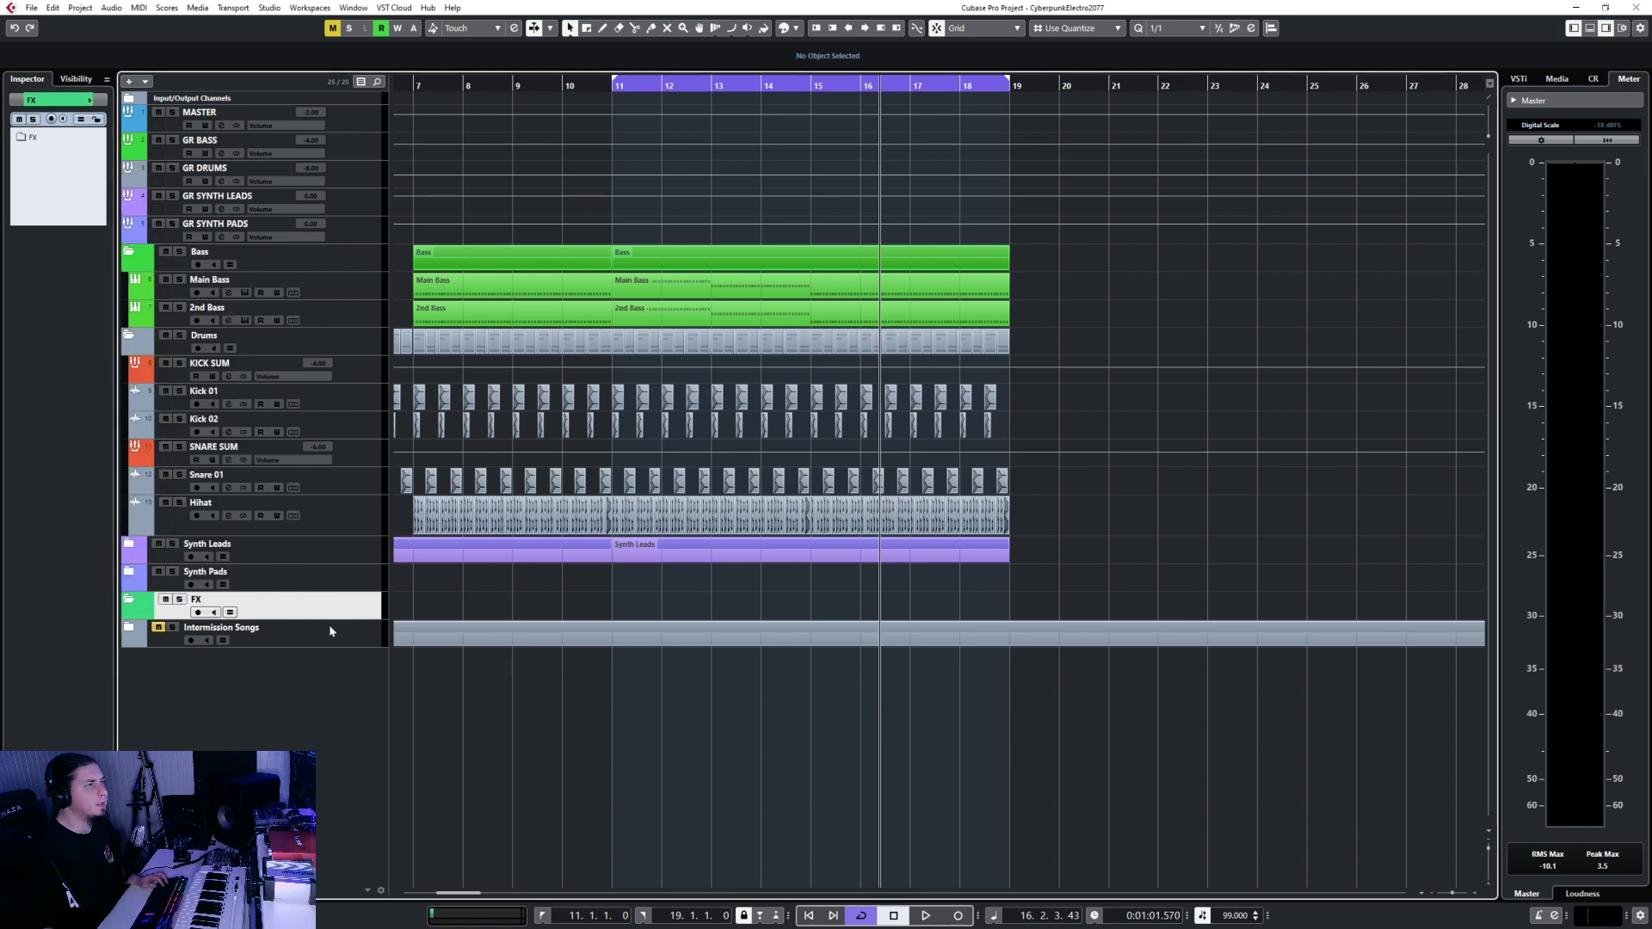
pyautogui.rightClick(344, 229)
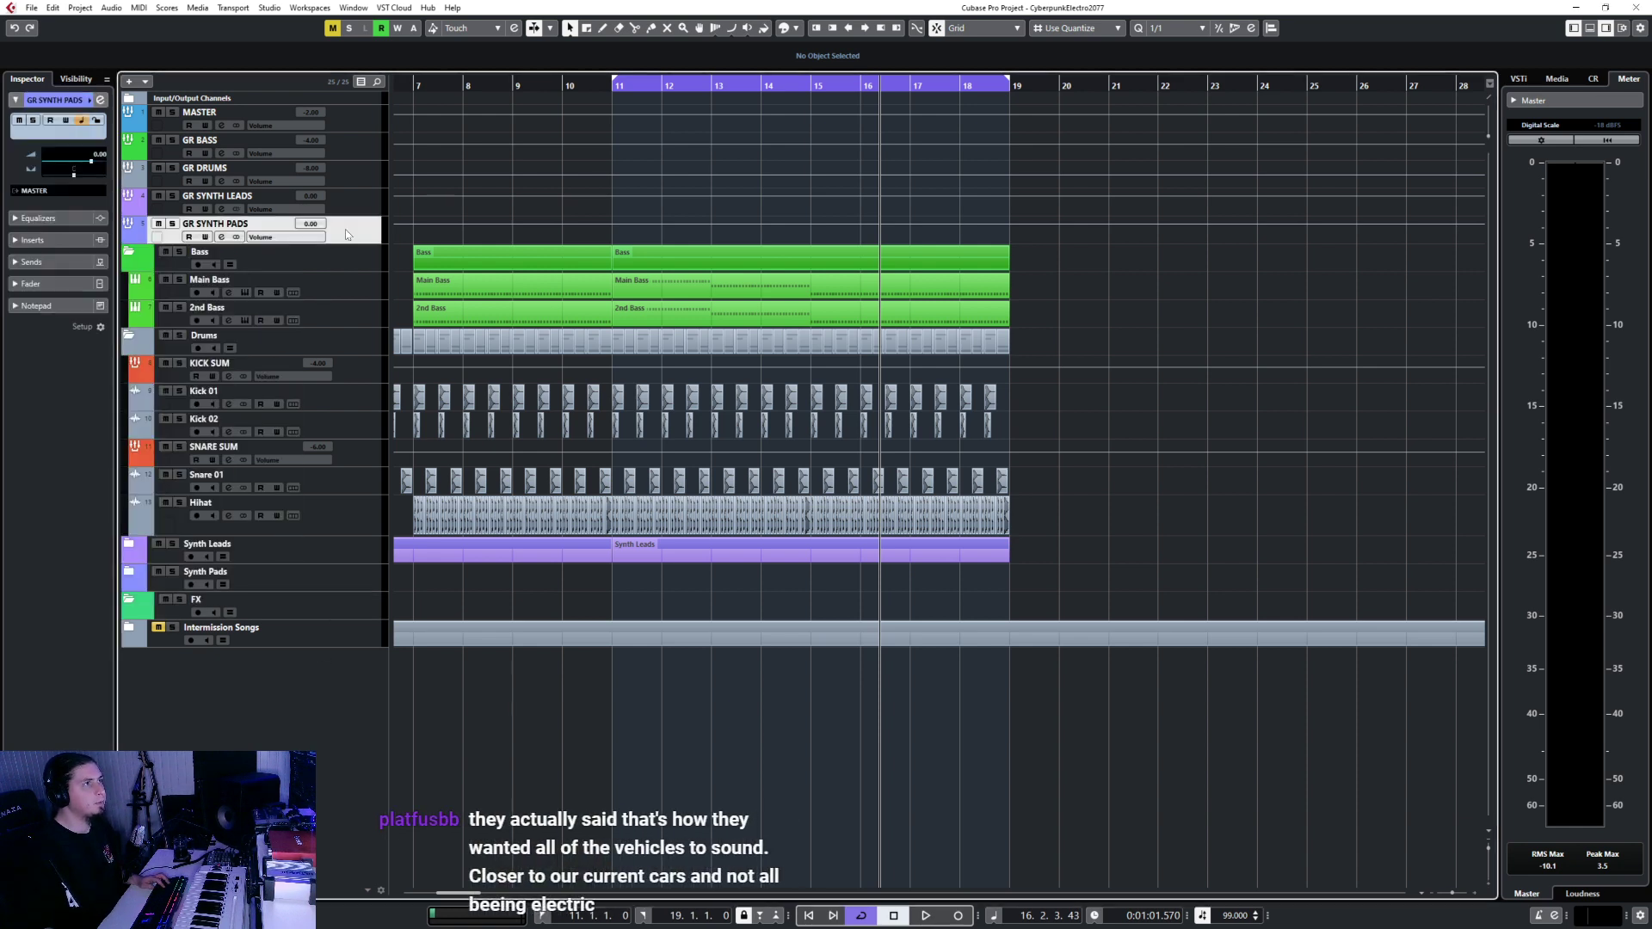
pyautogui.moveTo(439, 245)
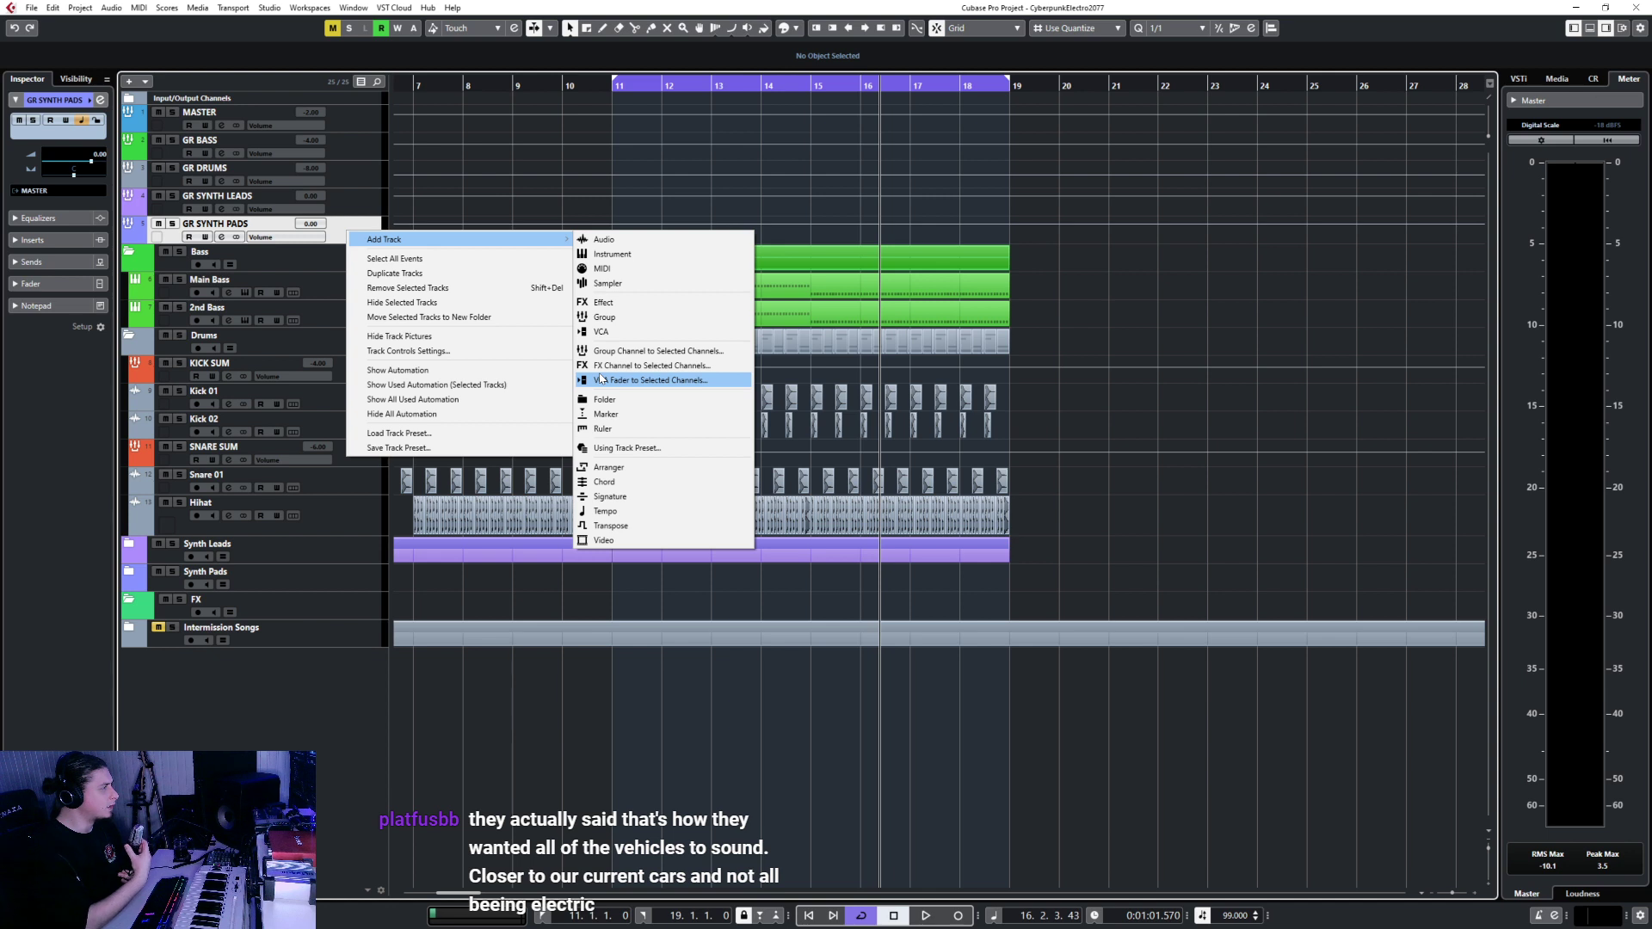
pyautogui.click(654, 255)
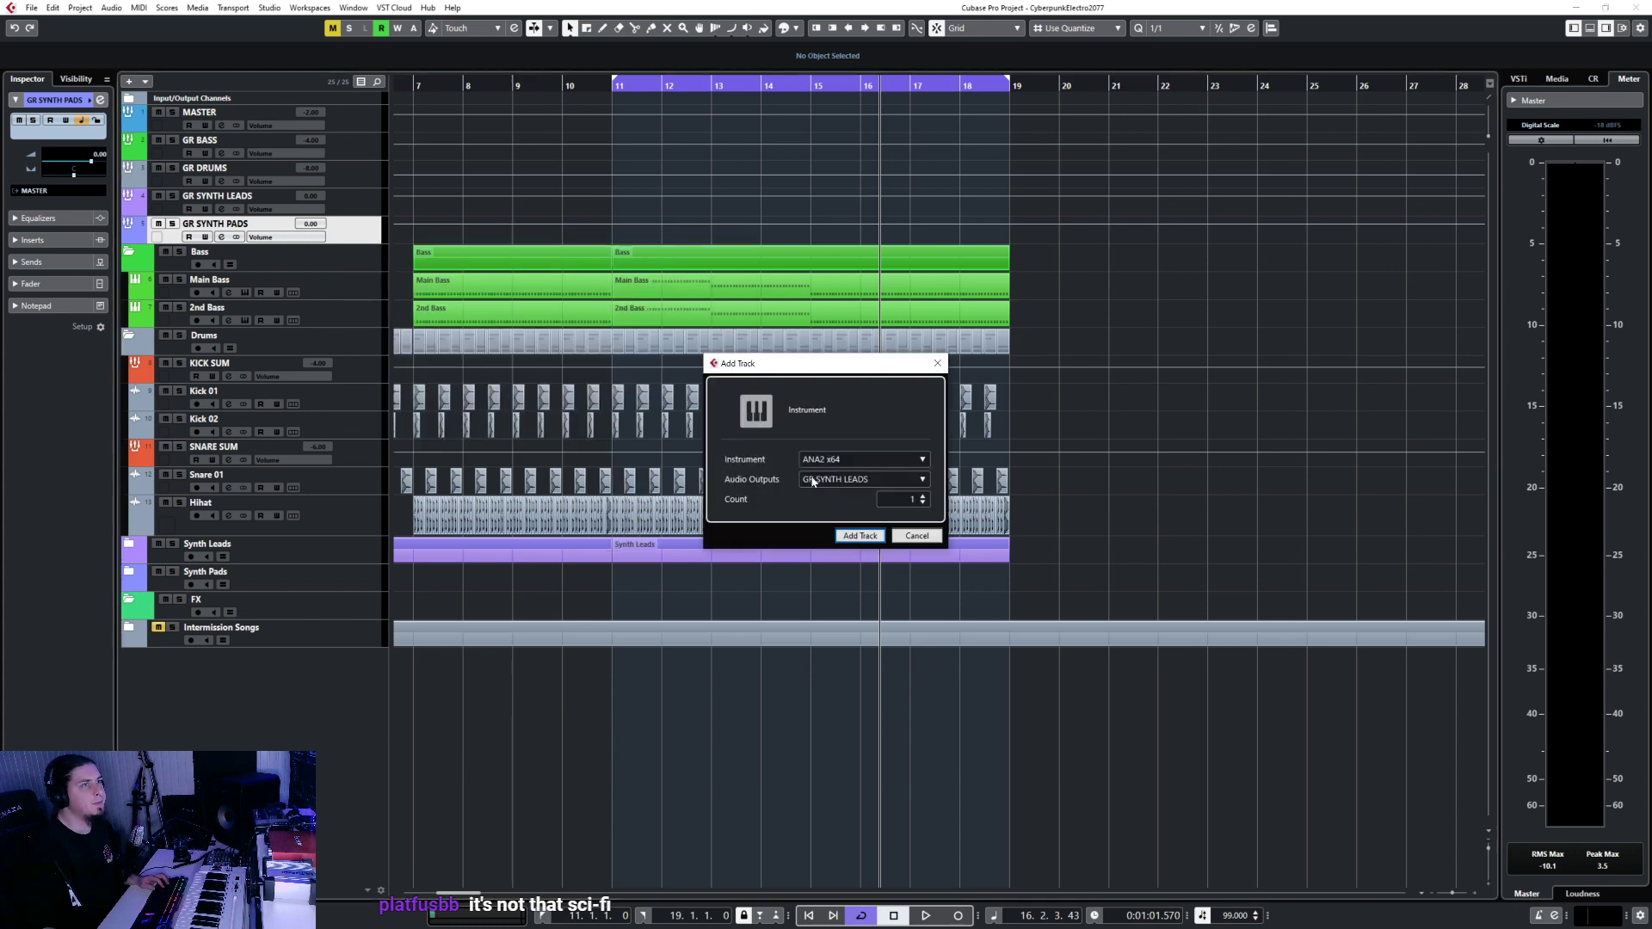
pyautogui.click(917, 534)
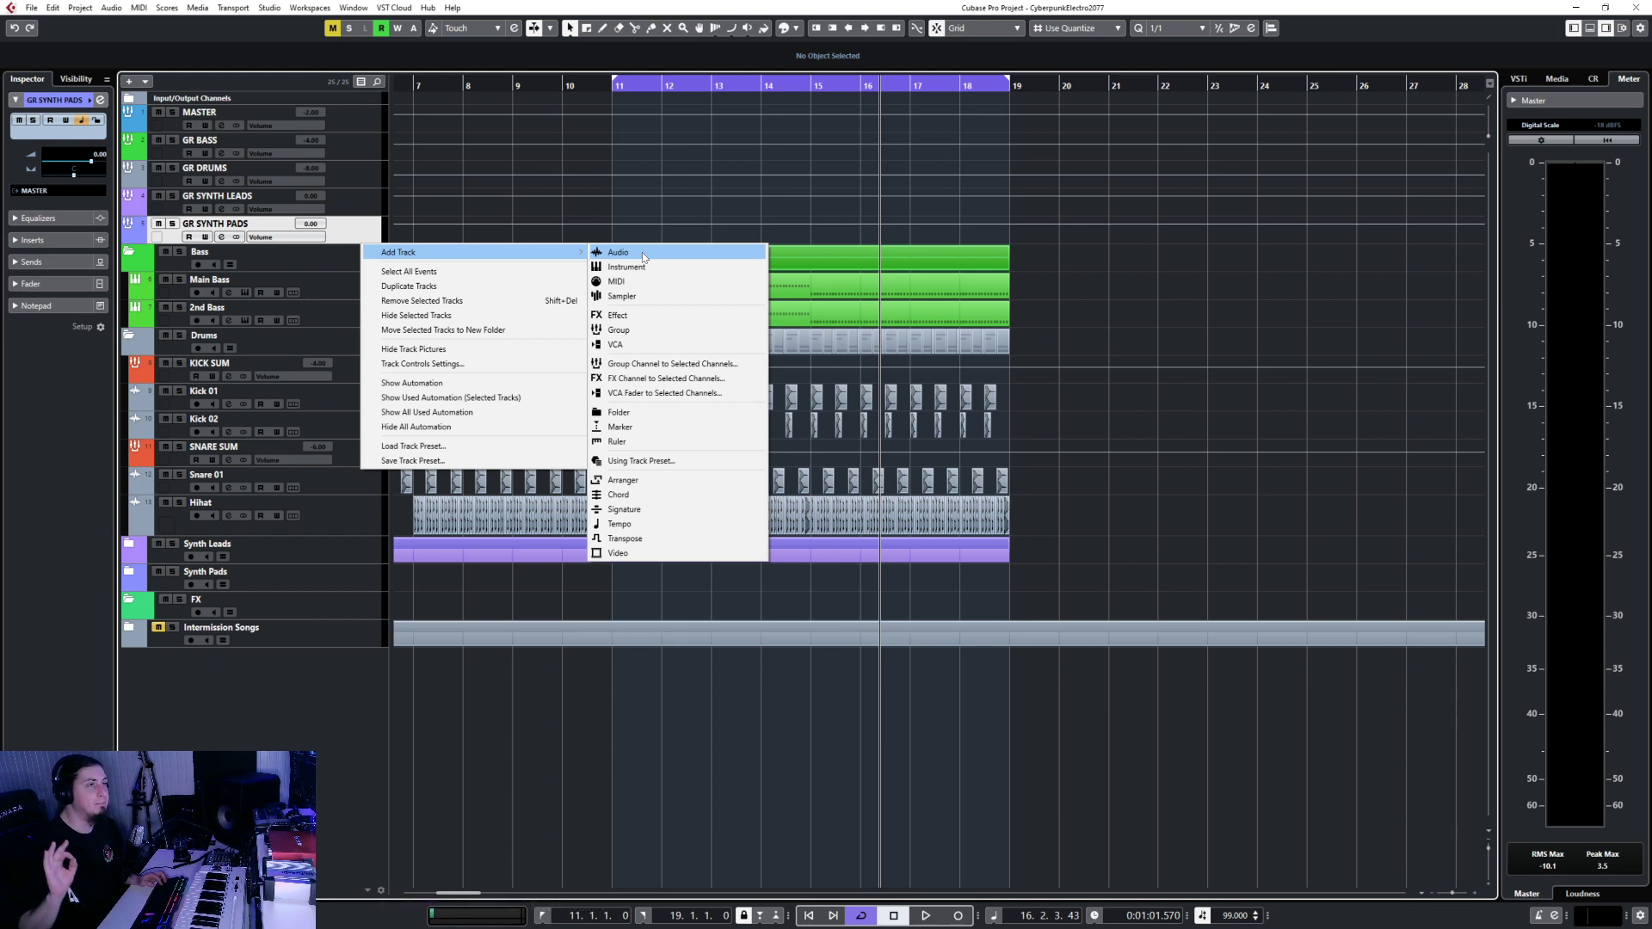
# Add a stereo group track named GR FX below GR SYNTH PADS, outside any folder and routed to MASTER.
pyautogui.click(633, 329)
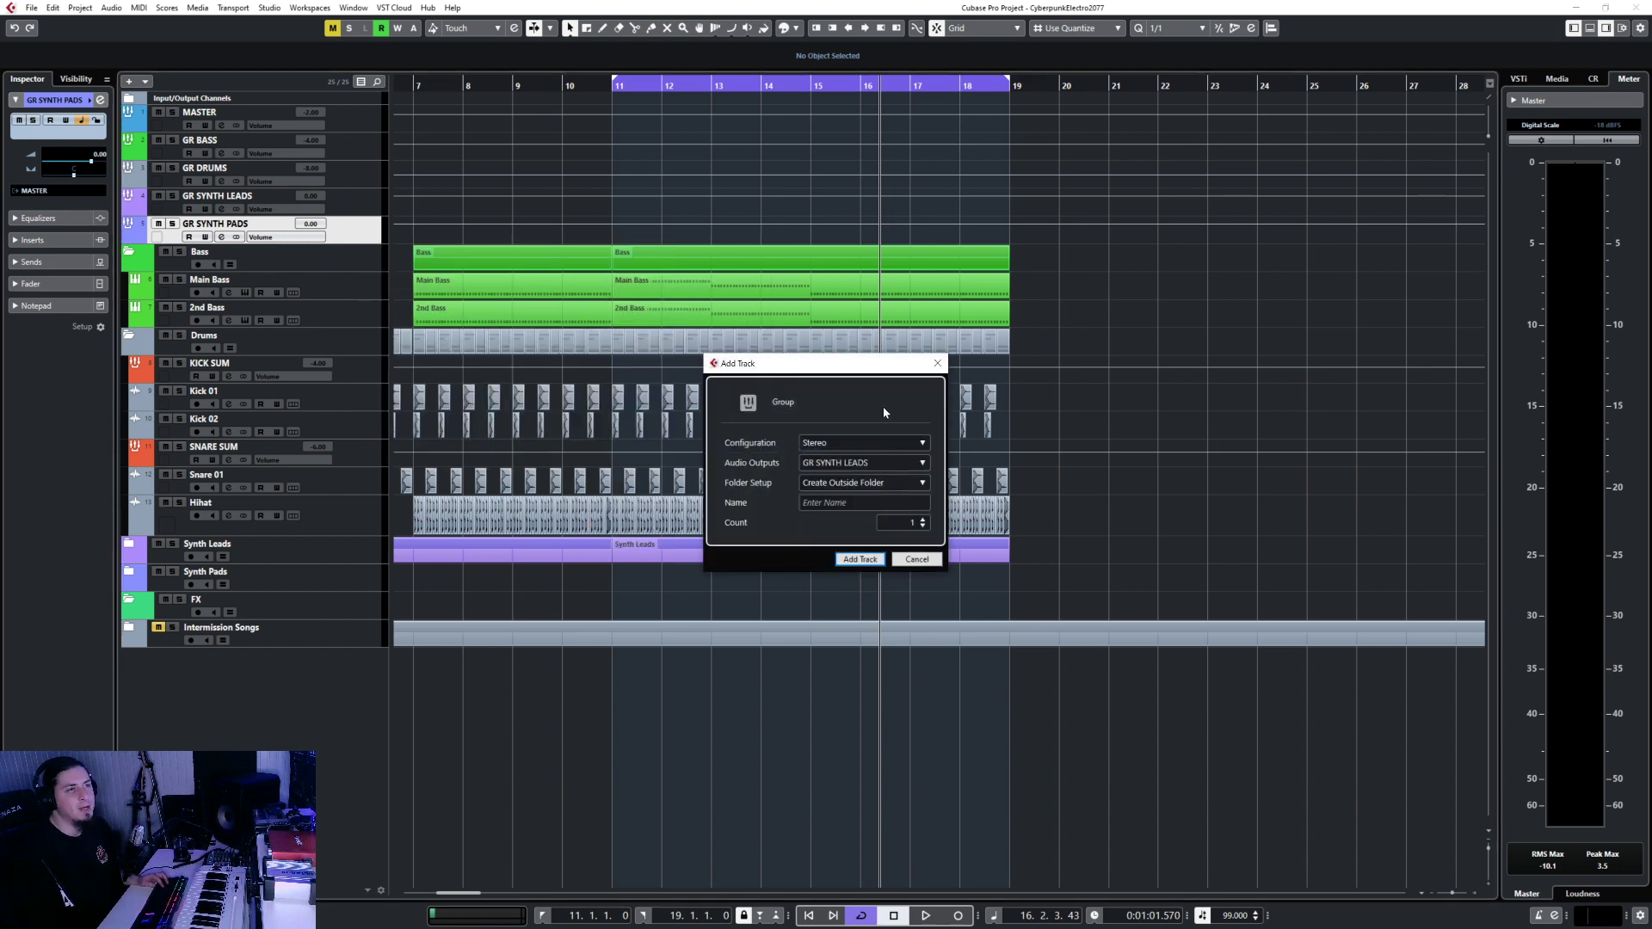
pyautogui.click(866, 467)
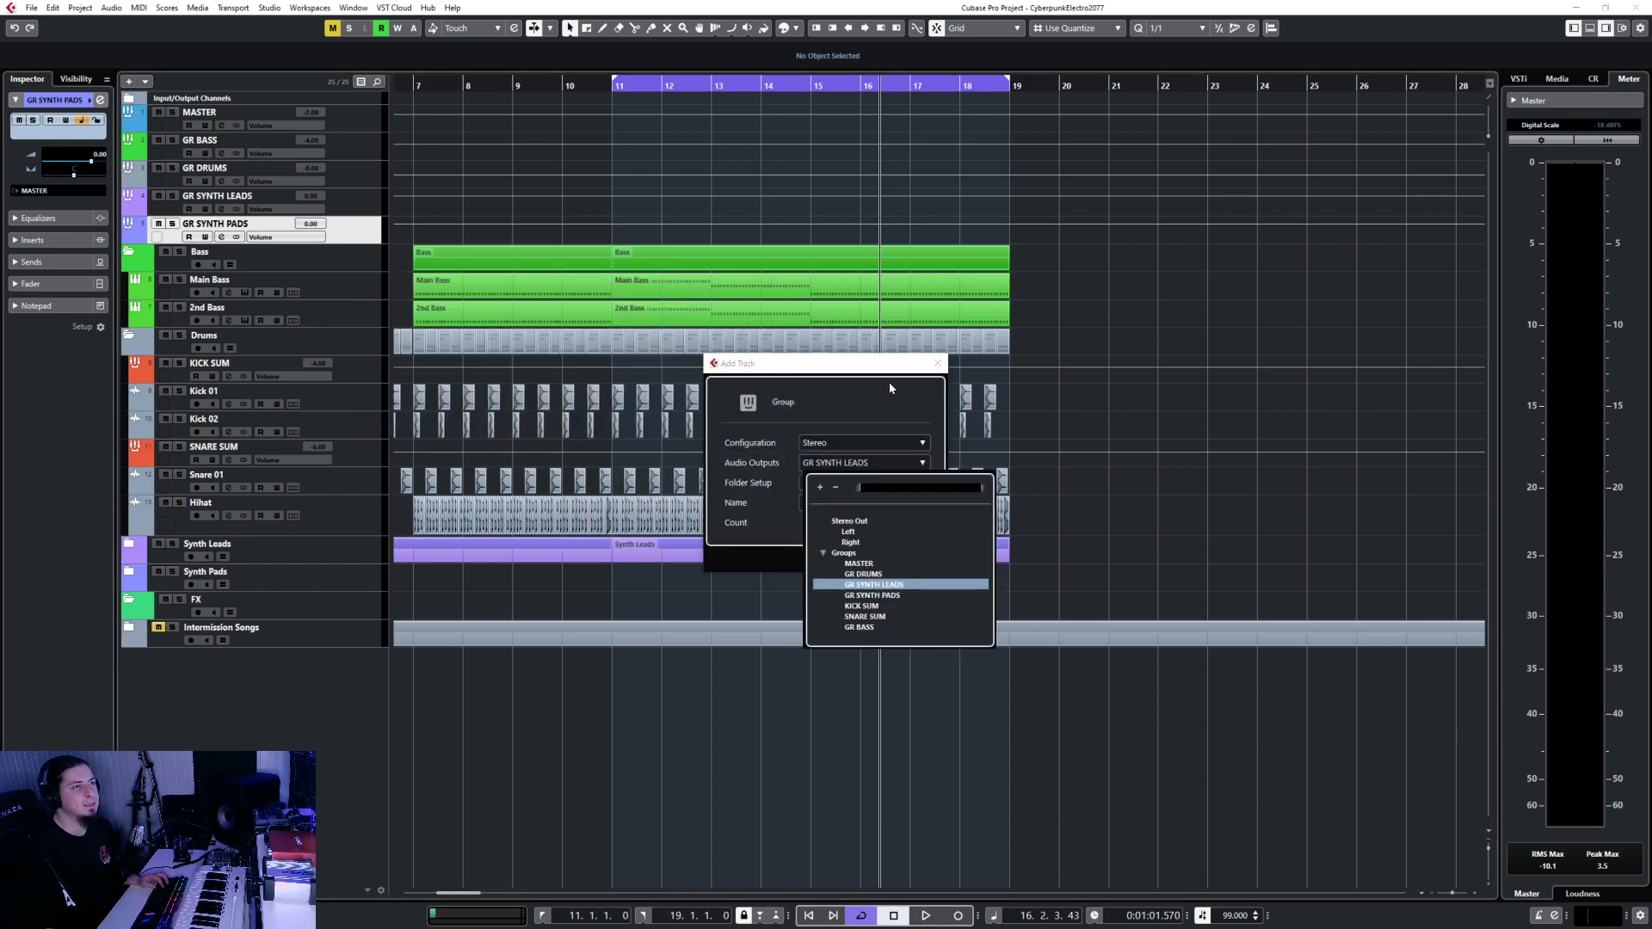
pyautogui.click(859, 564)
pyautogui.click(850, 504)
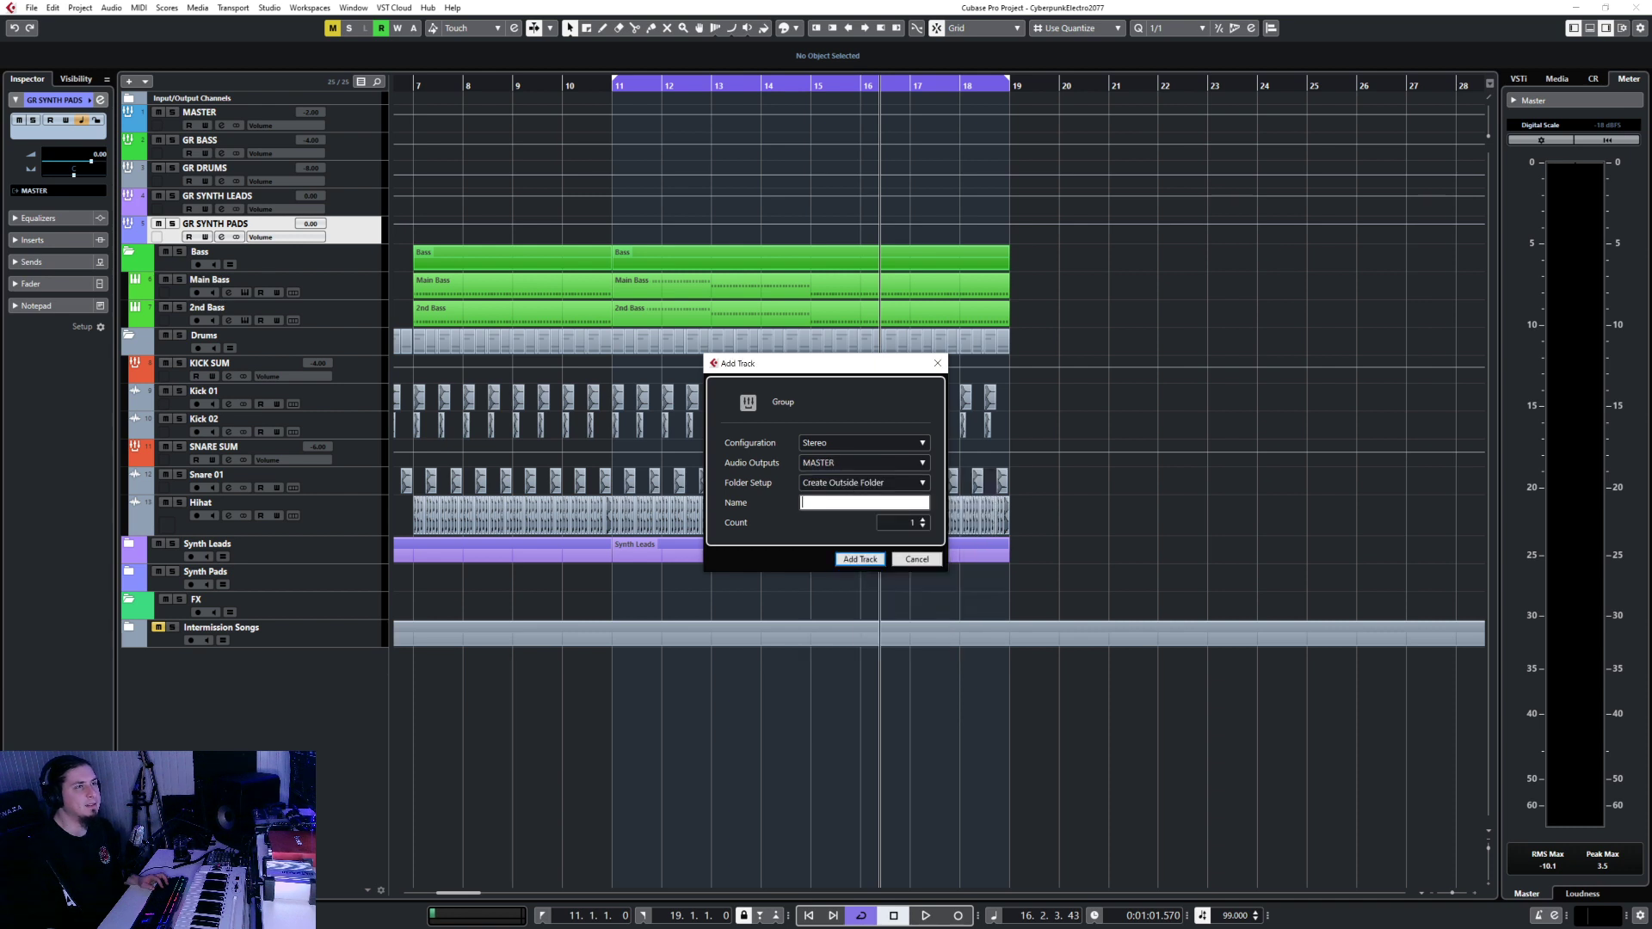
pyautogui.write('GR')
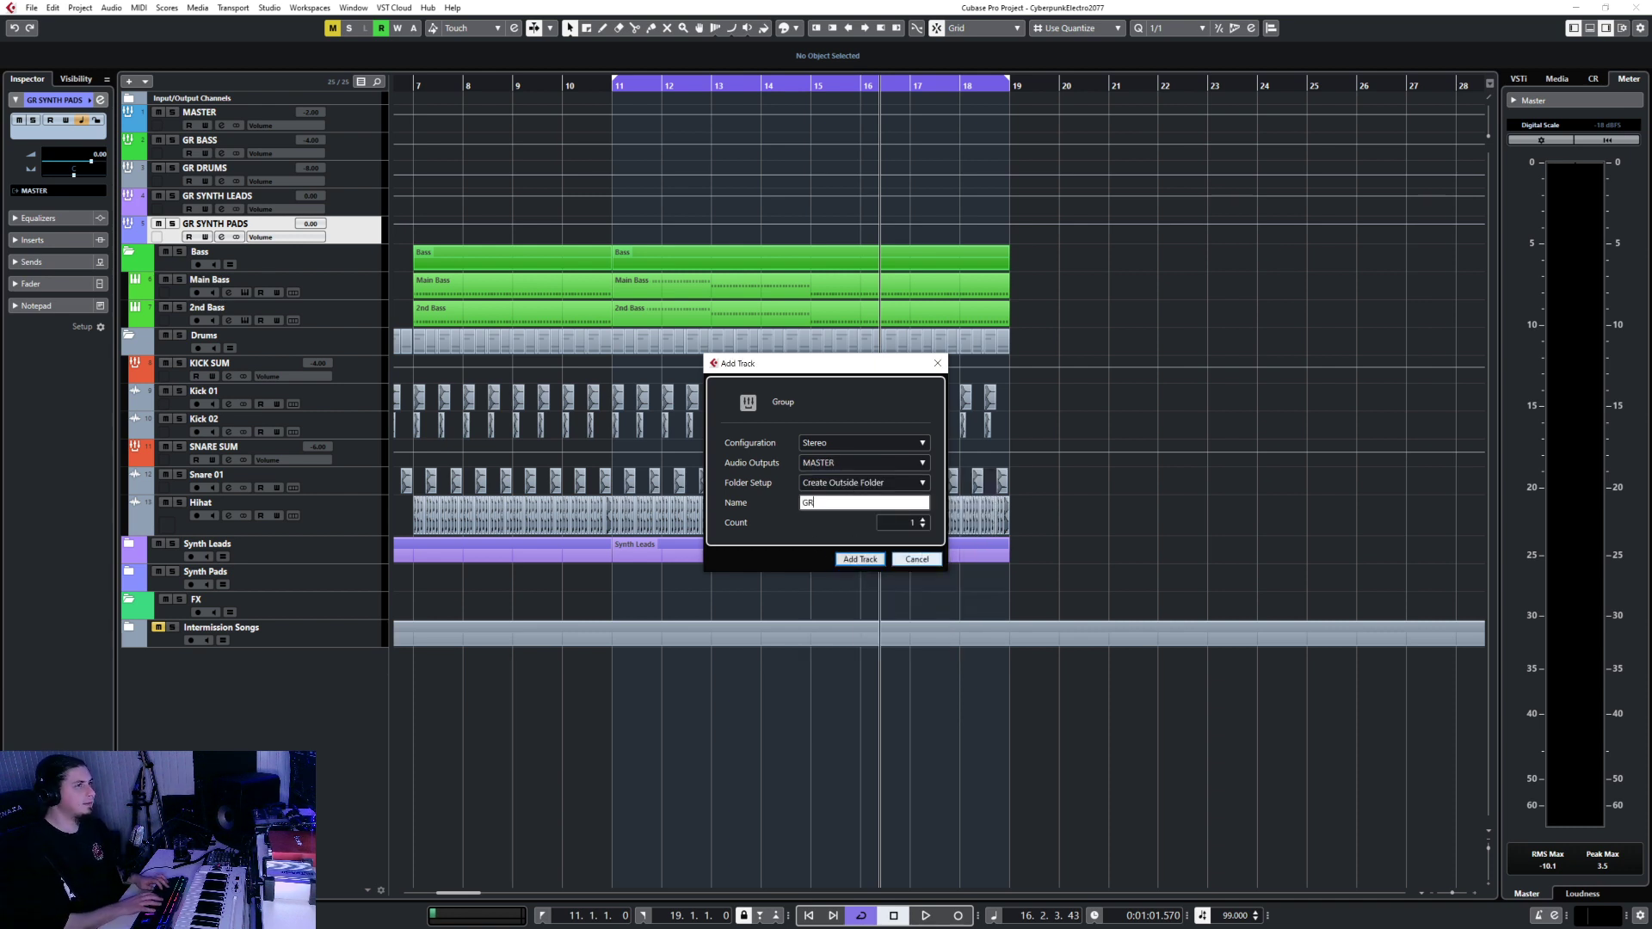
pyautogui.write(' FX')
pyautogui.press('Return')
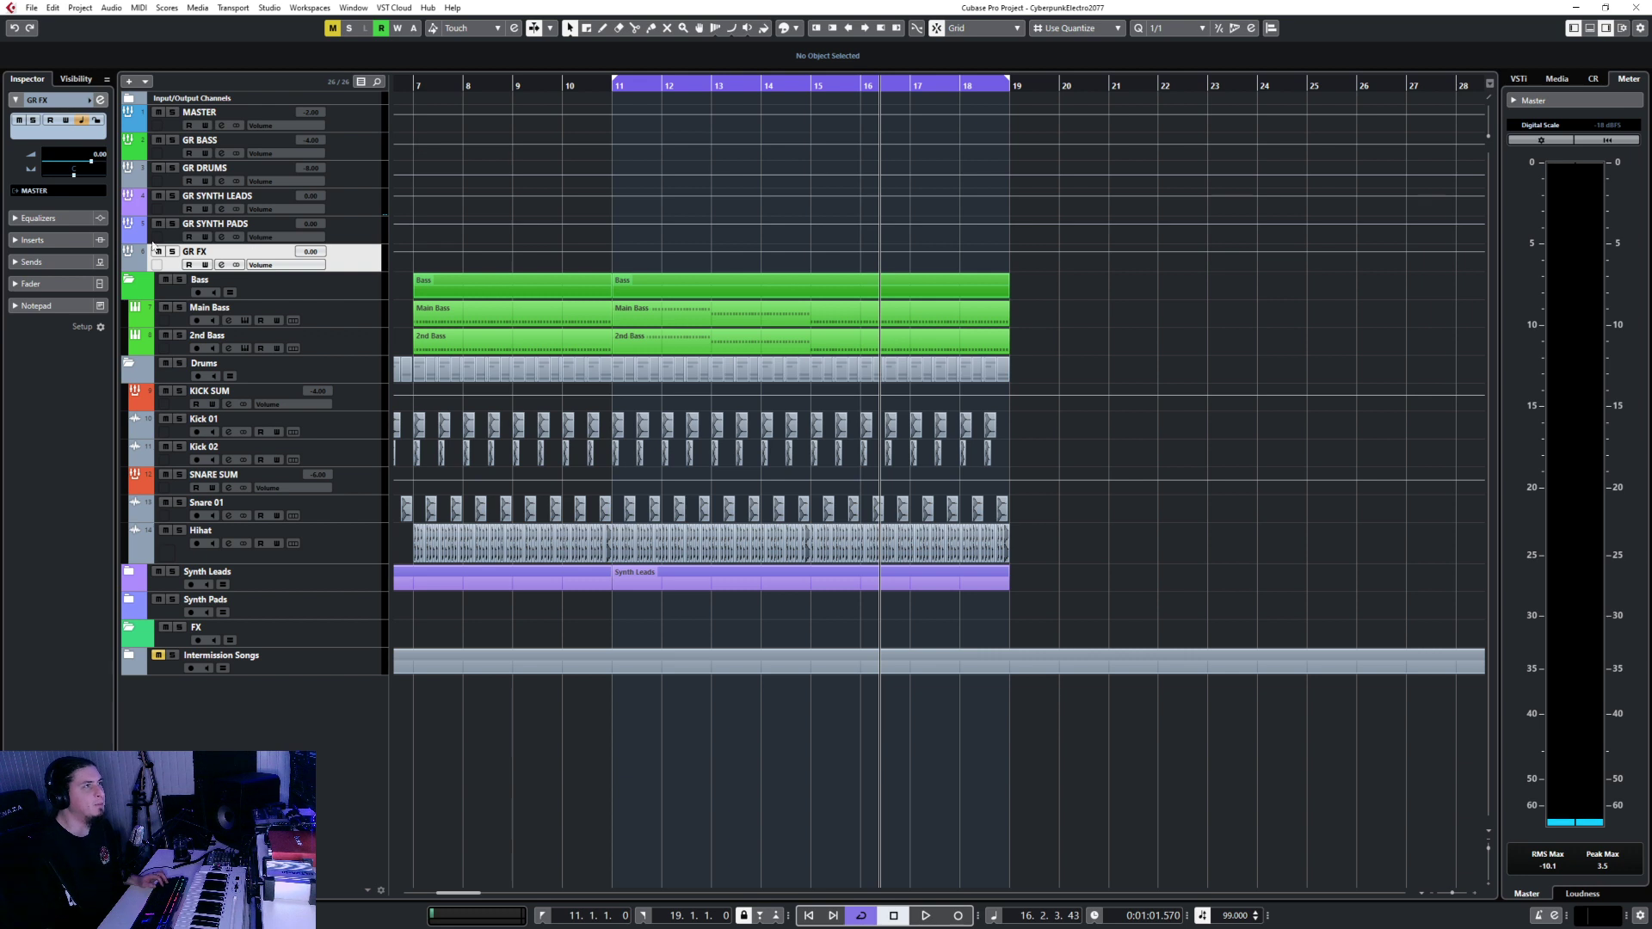
# Colour the GR FX group track the same medium green as the FX folder.
pyautogui.click(129, 258)
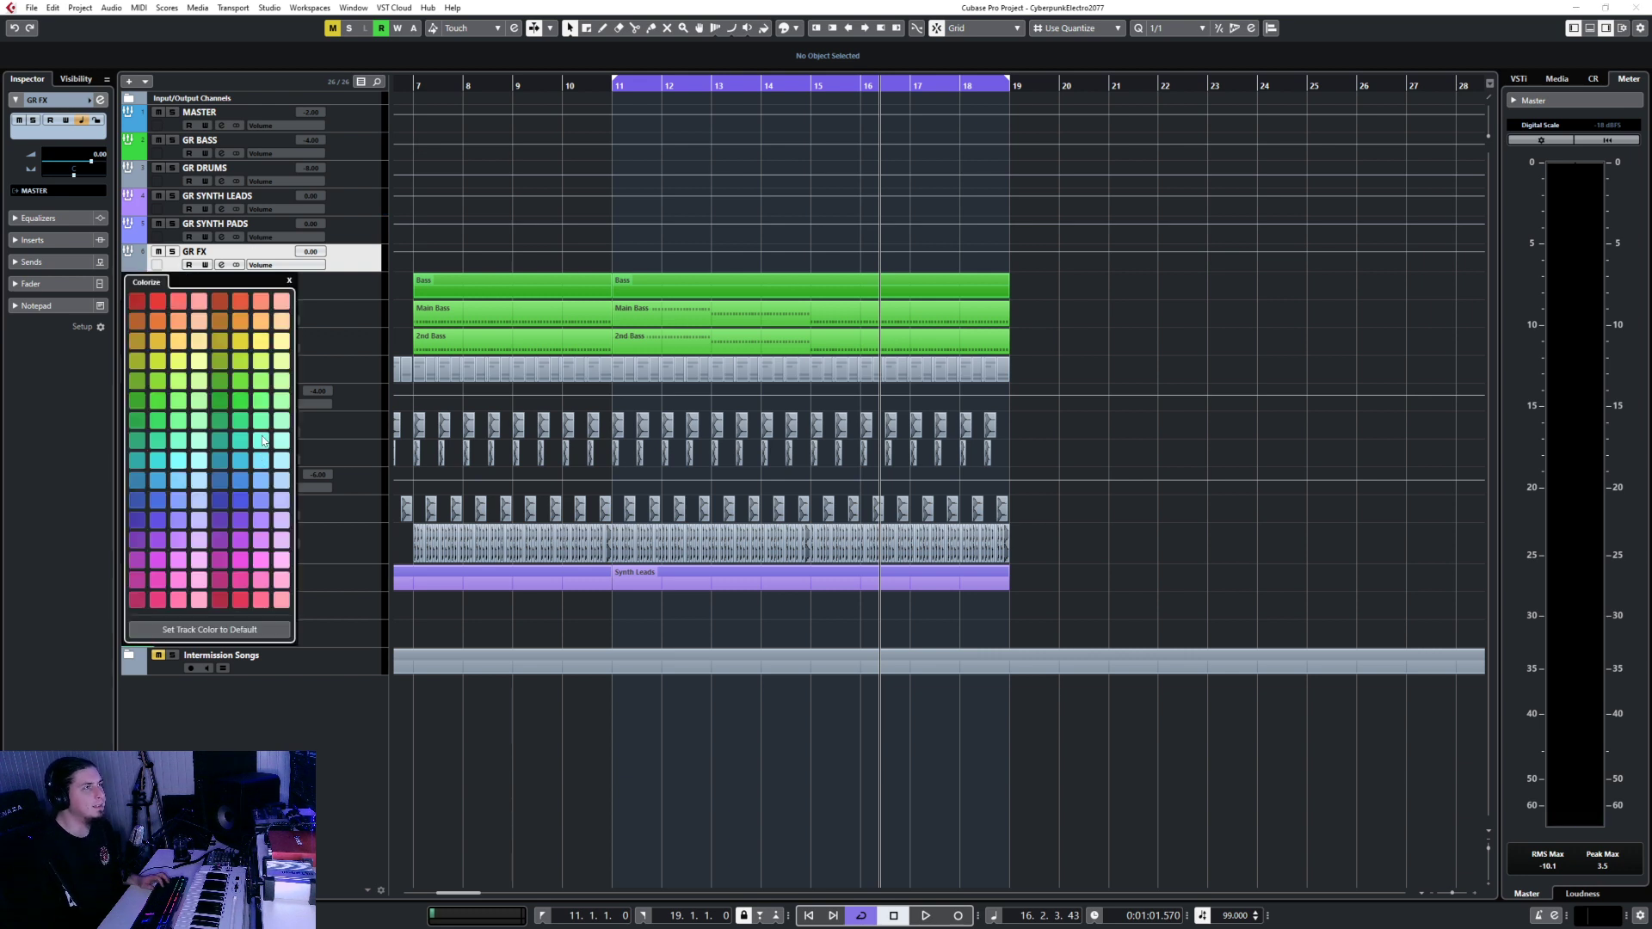
pyautogui.click(240, 420)
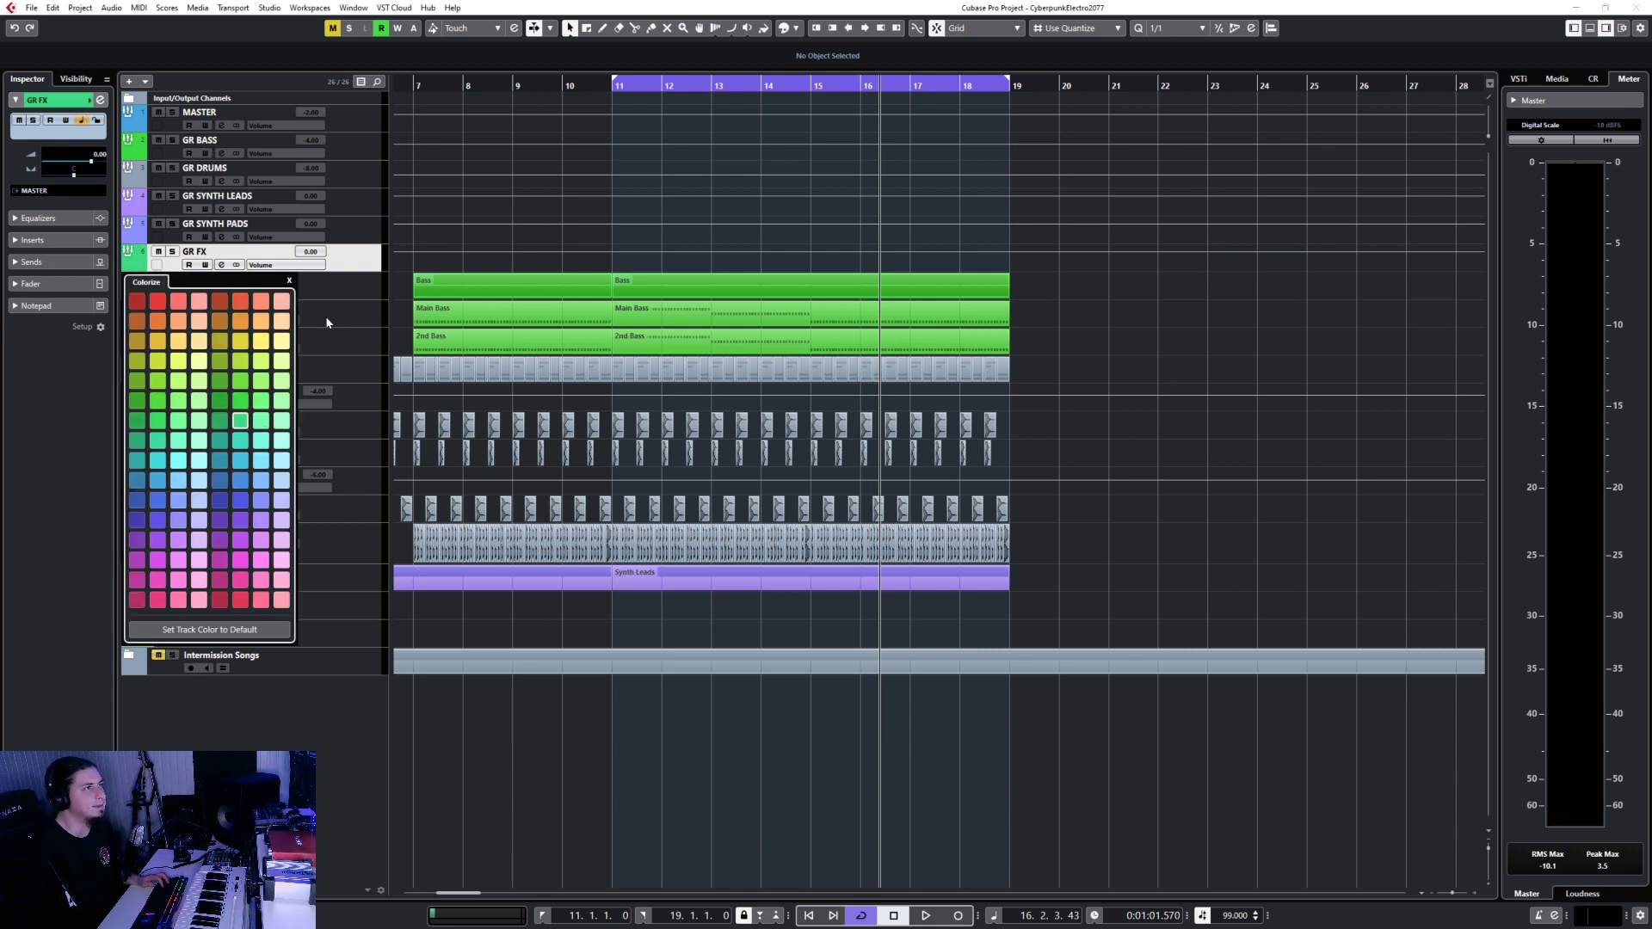
pyautogui.click(358, 260)
# Add three stereo audio tracks inside the FX folder, routed to GR FX.
pyautogui.click(336, 629)
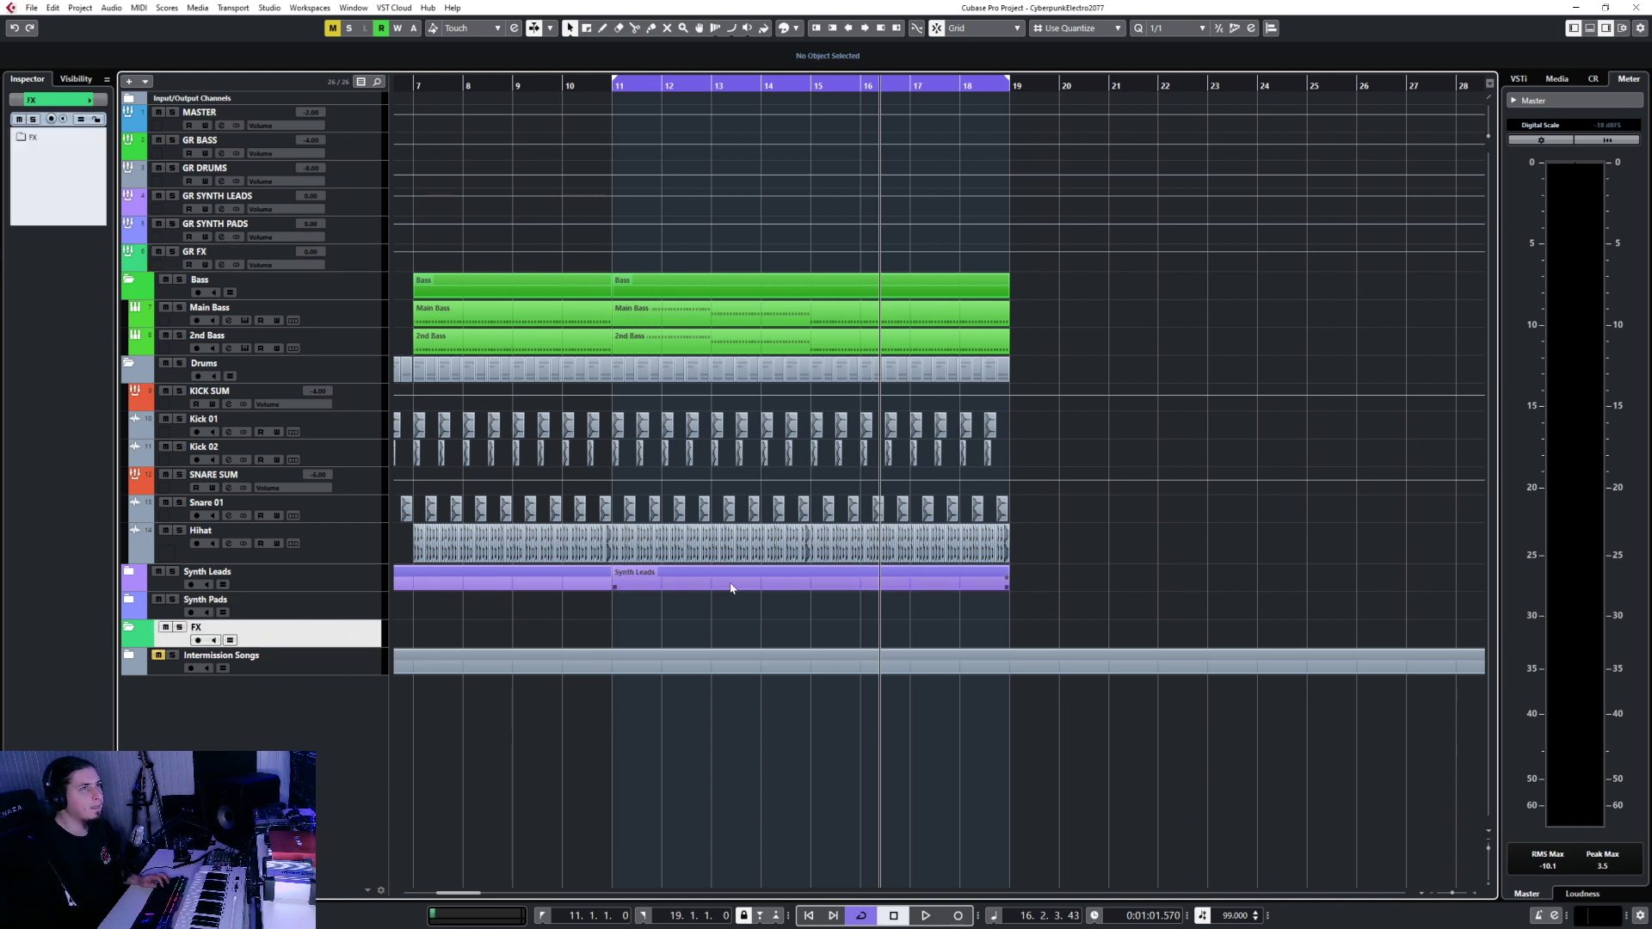
pyautogui.rightClick(349, 632)
pyautogui.moveTo(388, 645)
pyautogui.click(615, 642)
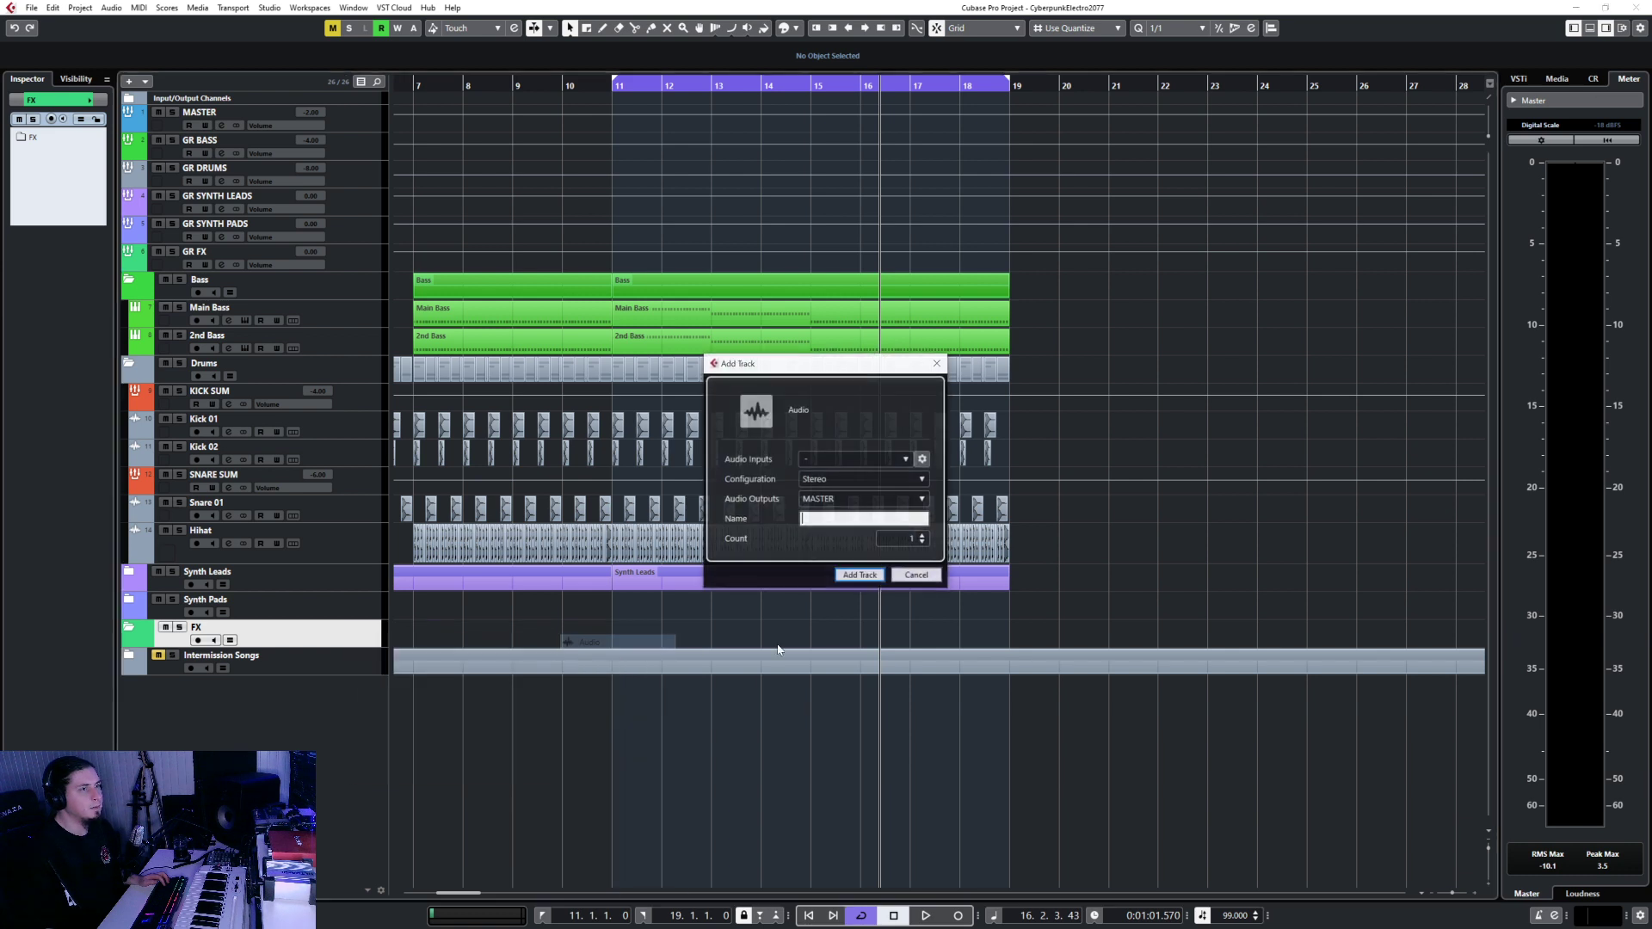
pyautogui.click(873, 478)
pyautogui.click(852, 488)
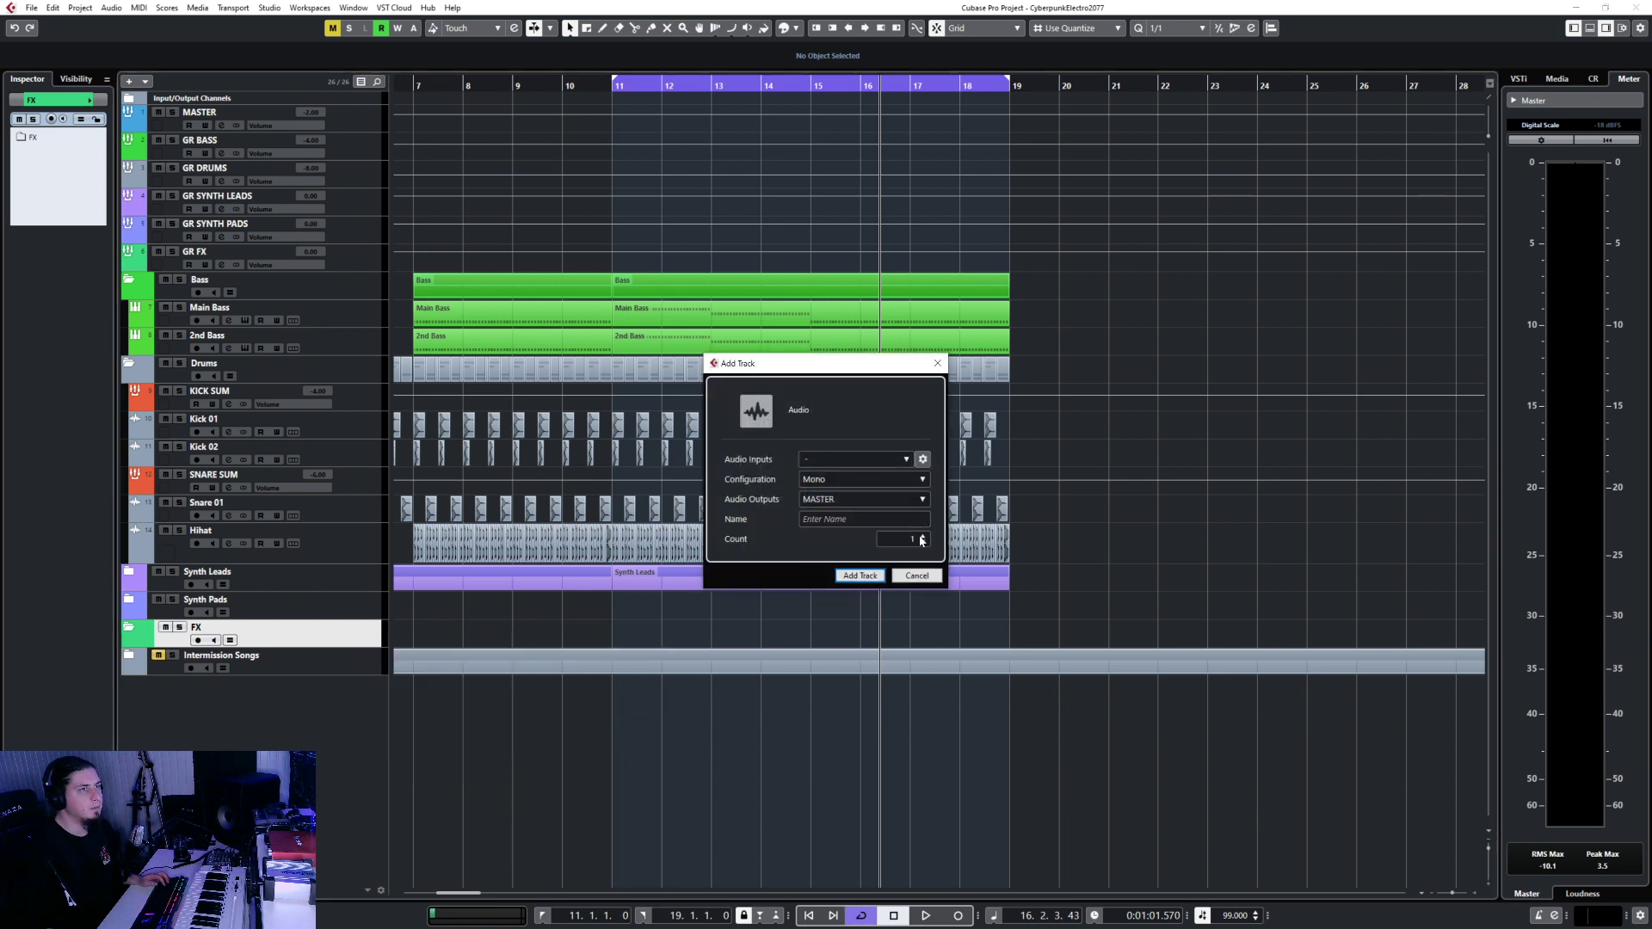
pyautogui.click(867, 521)
pyautogui.click(855, 486)
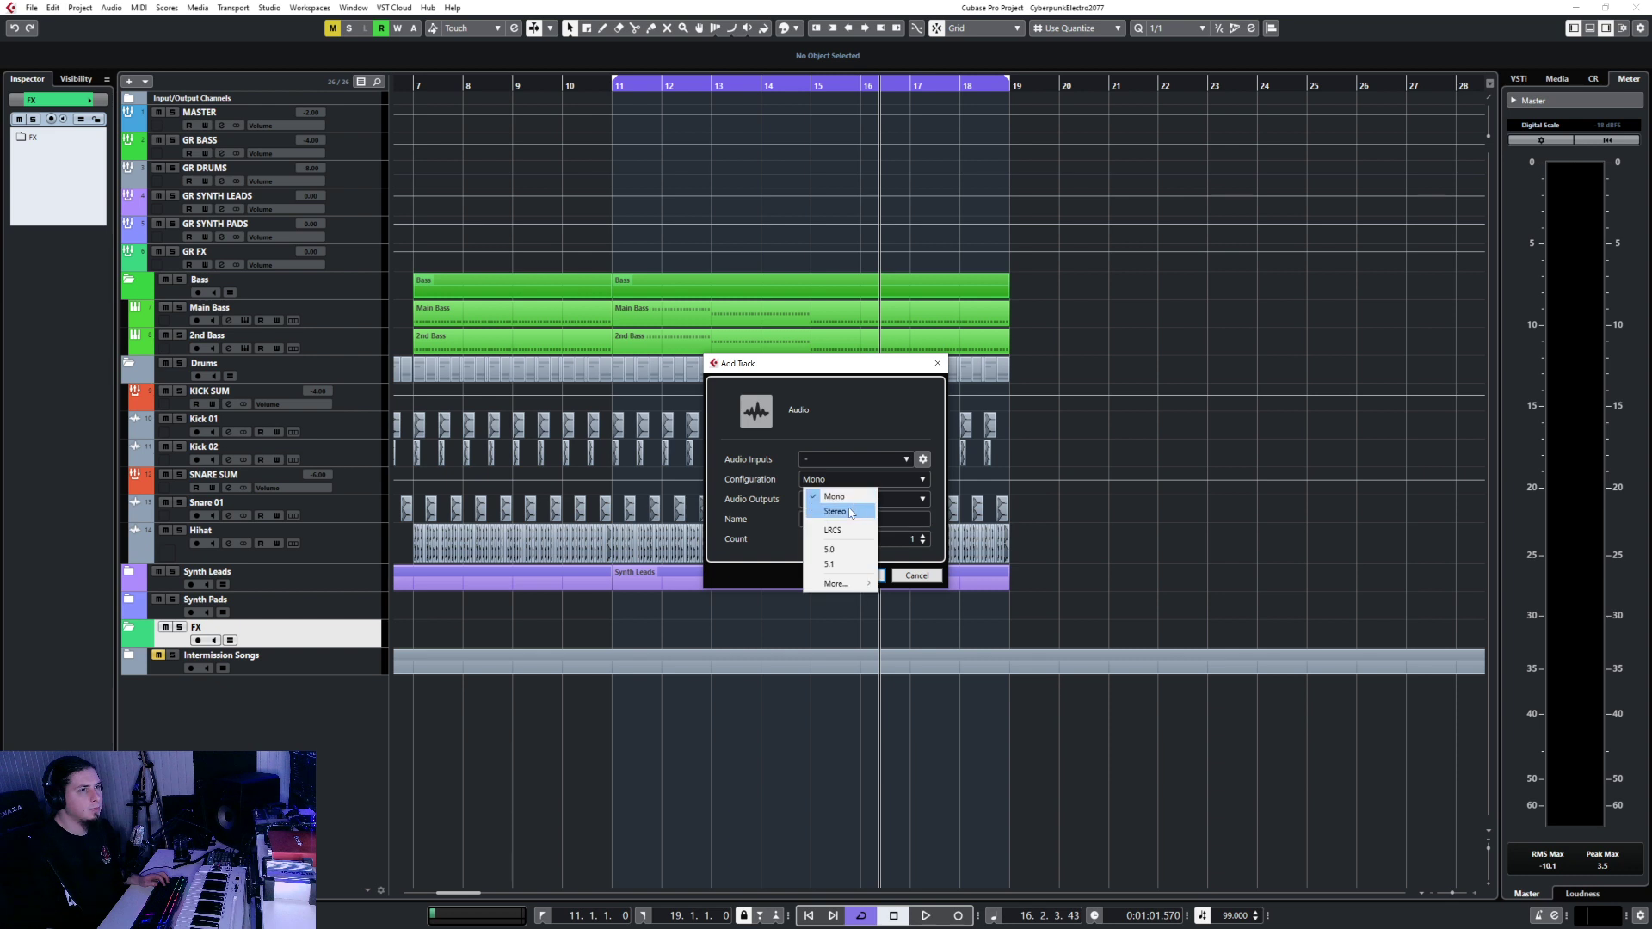
pyautogui.click(839, 505)
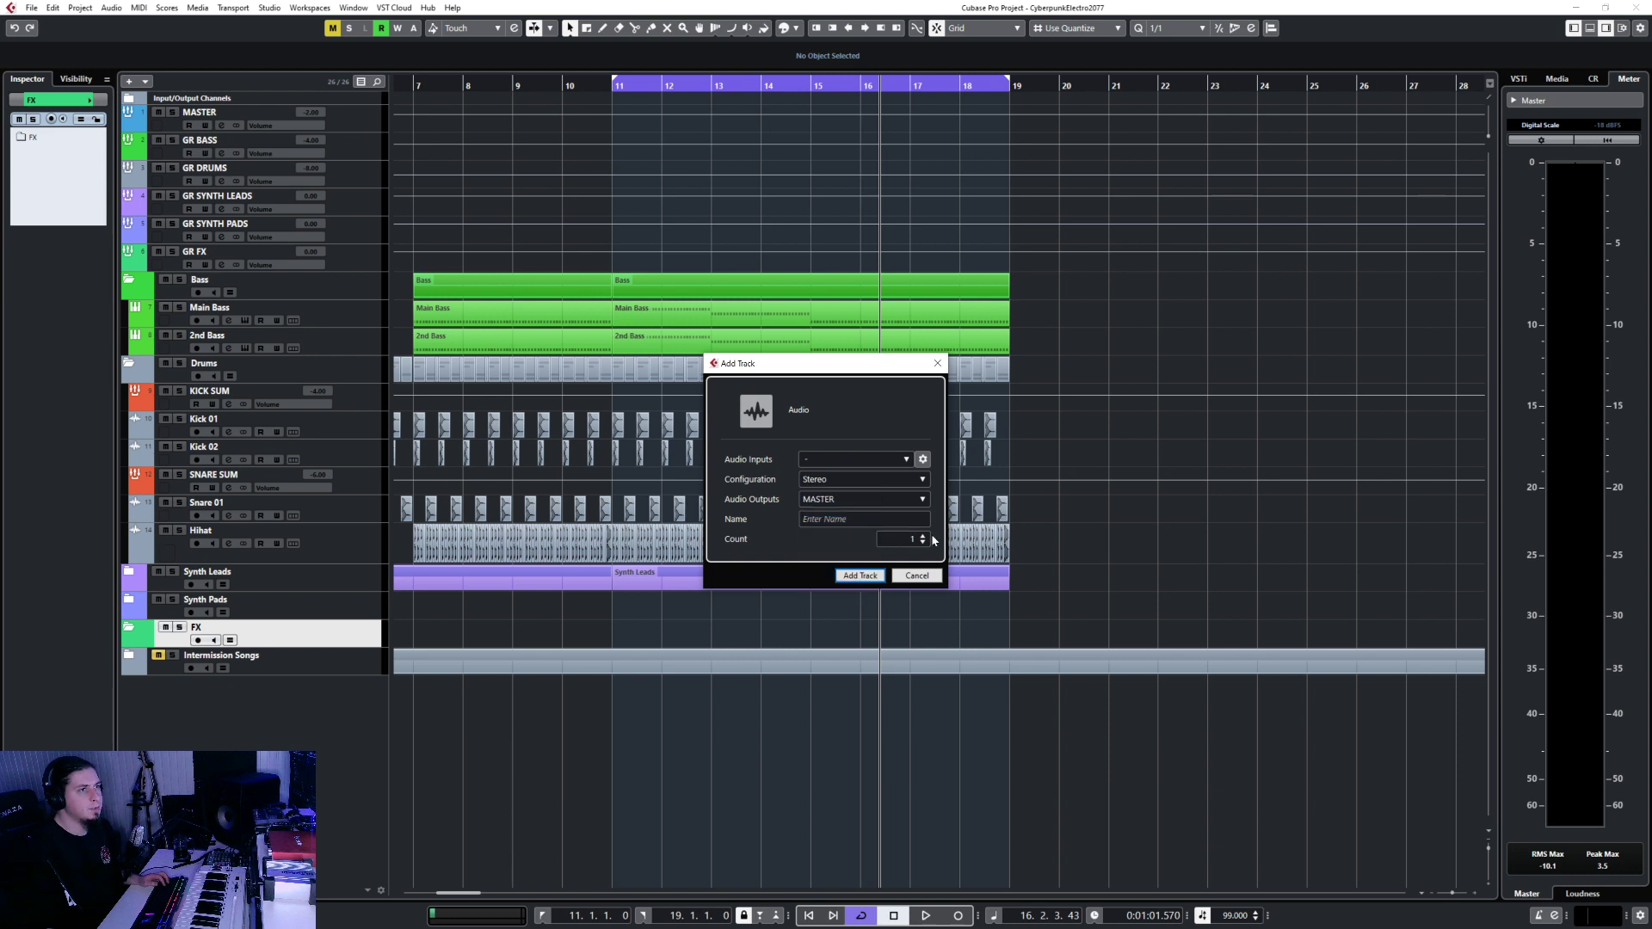
pyautogui.click(870, 501)
pyautogui.write('fx')
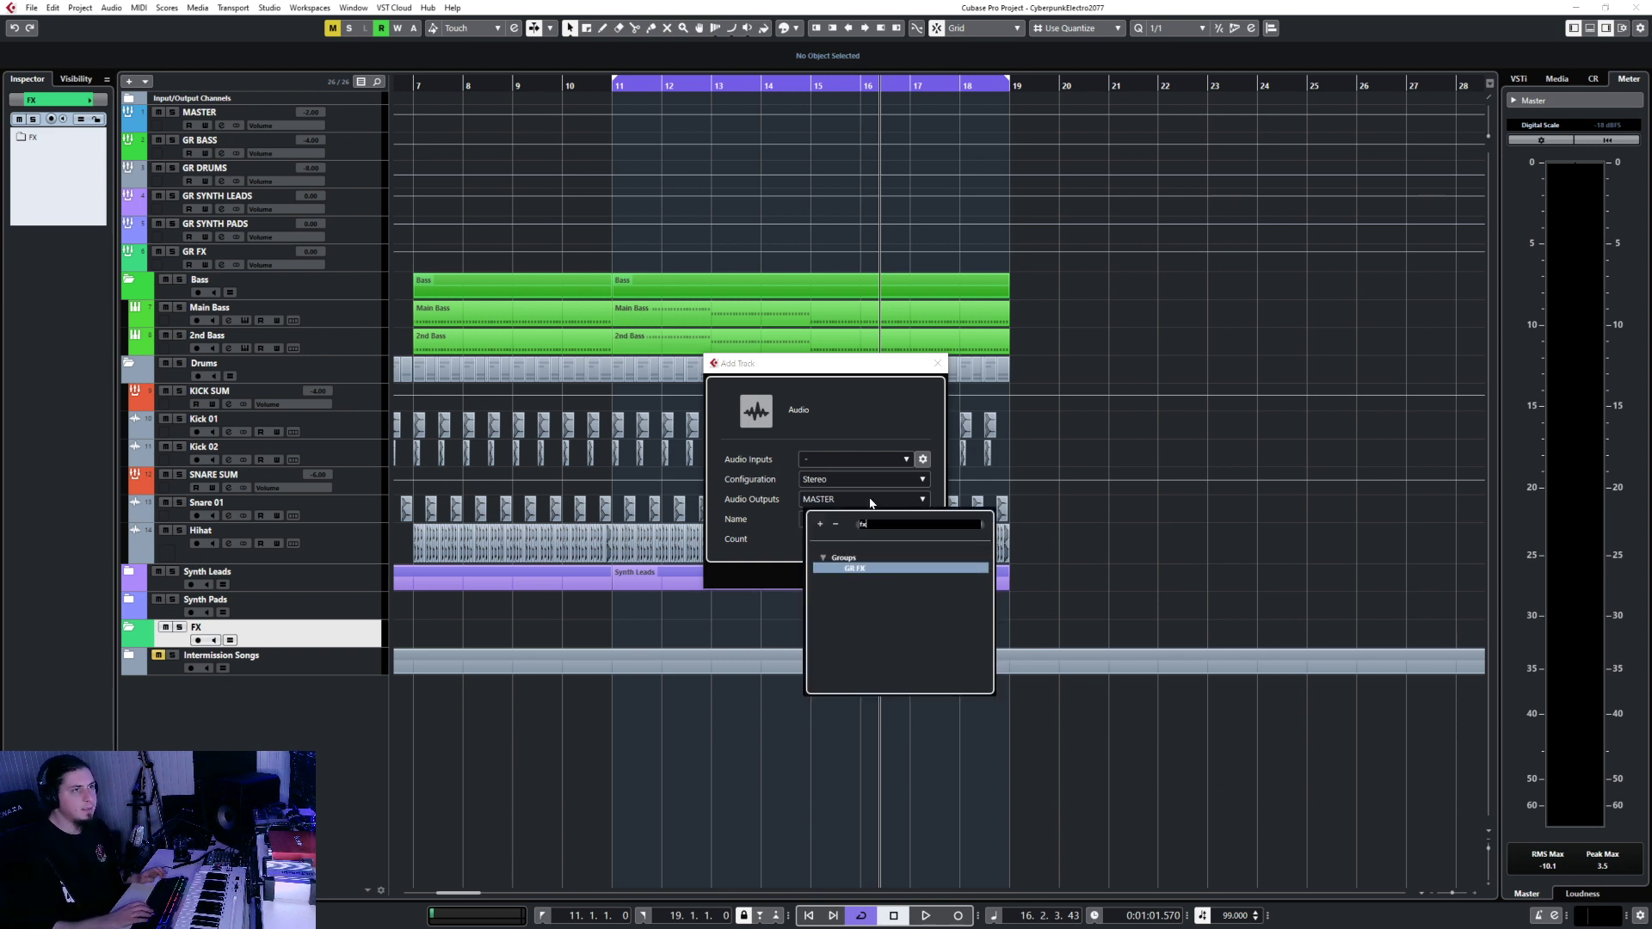
pyautogui.press('Return')
pyautogui.click(861, 572)
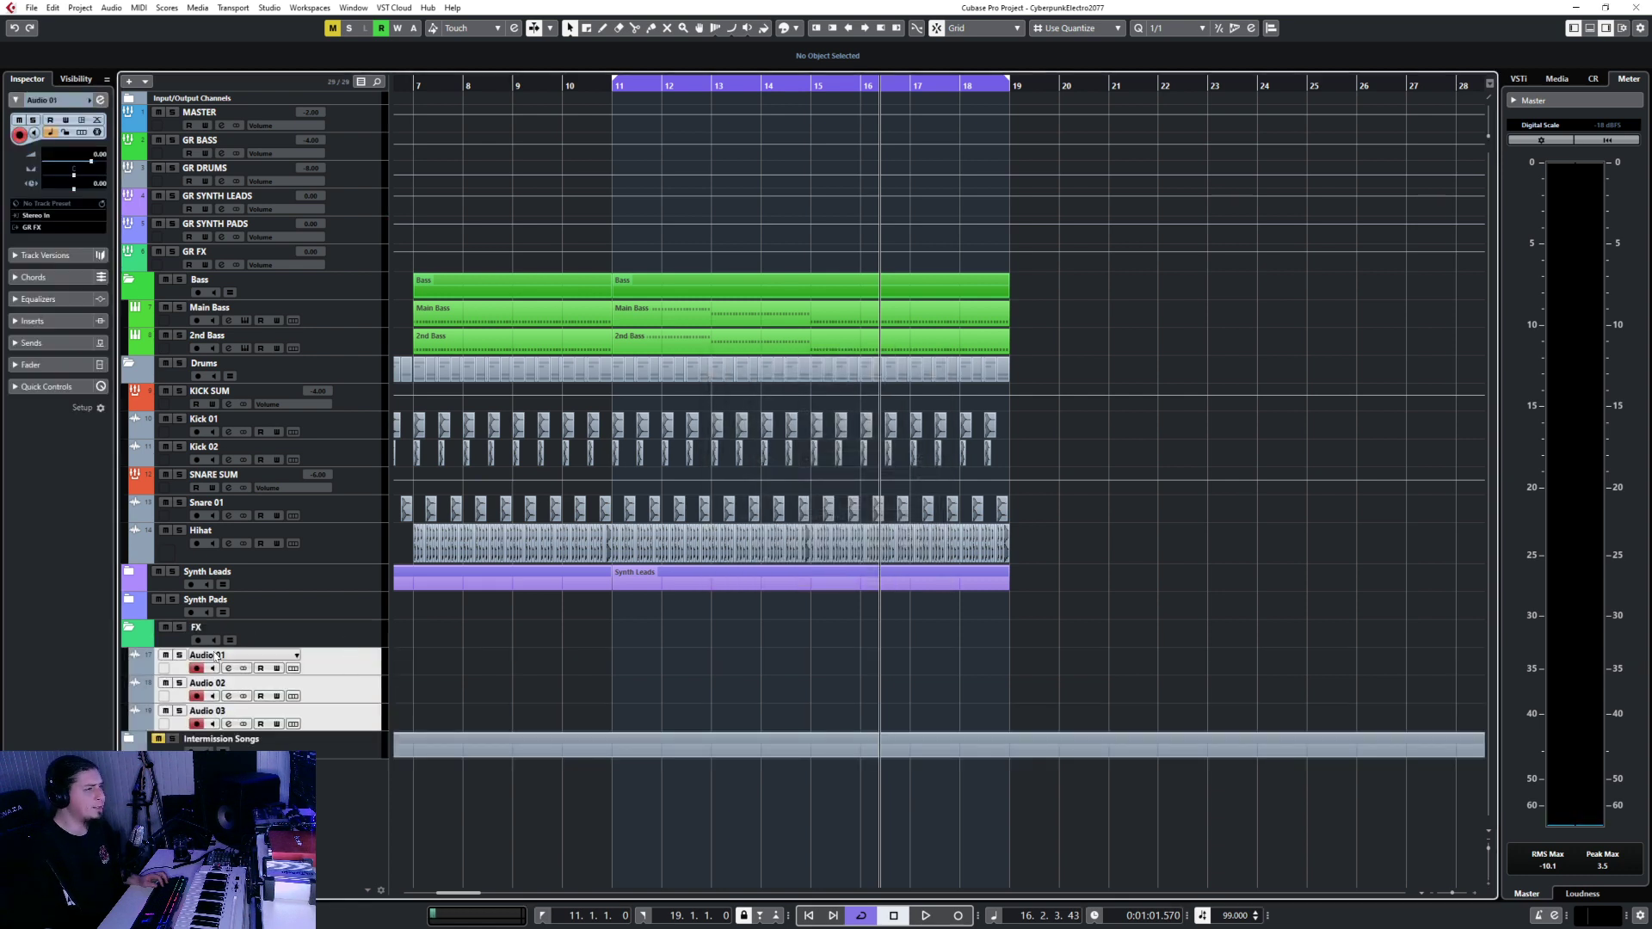
# Rename the first new audio track in the FX folder as Main Riff Sound.
pyautogui.click(217, 655)
pyautogui.click(135, 669)
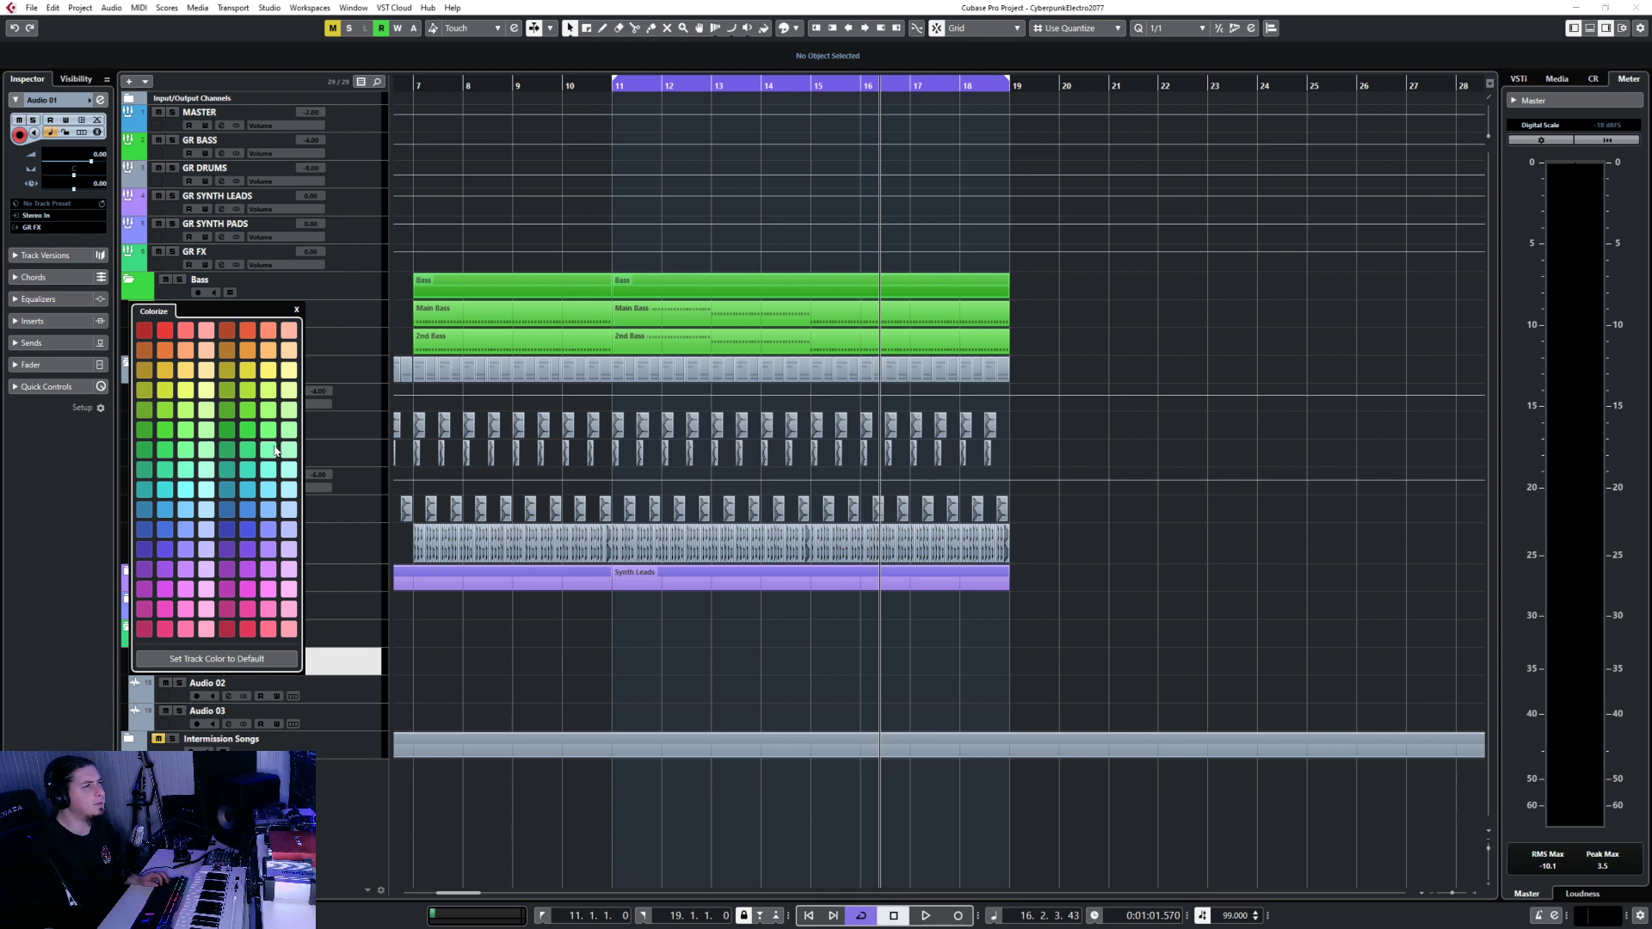
pyautogui.click(354, 659)
pyautogui.doubleClick(200, 656)
pyautogui.write('Main')
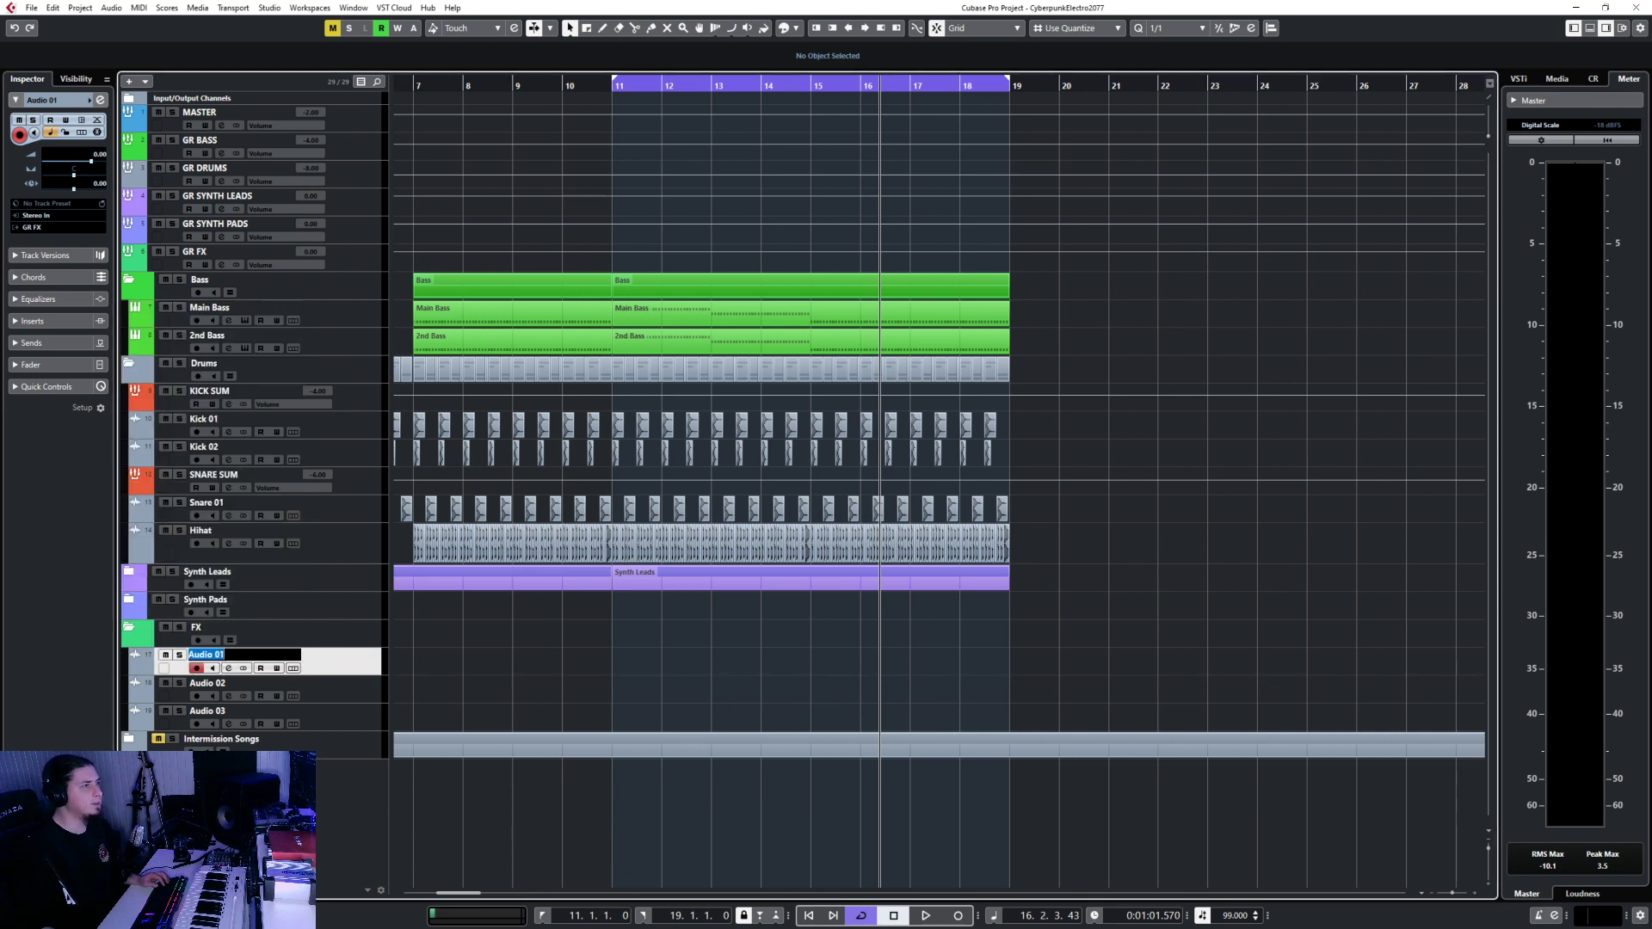
pyautogui.write(' Riff Sound')
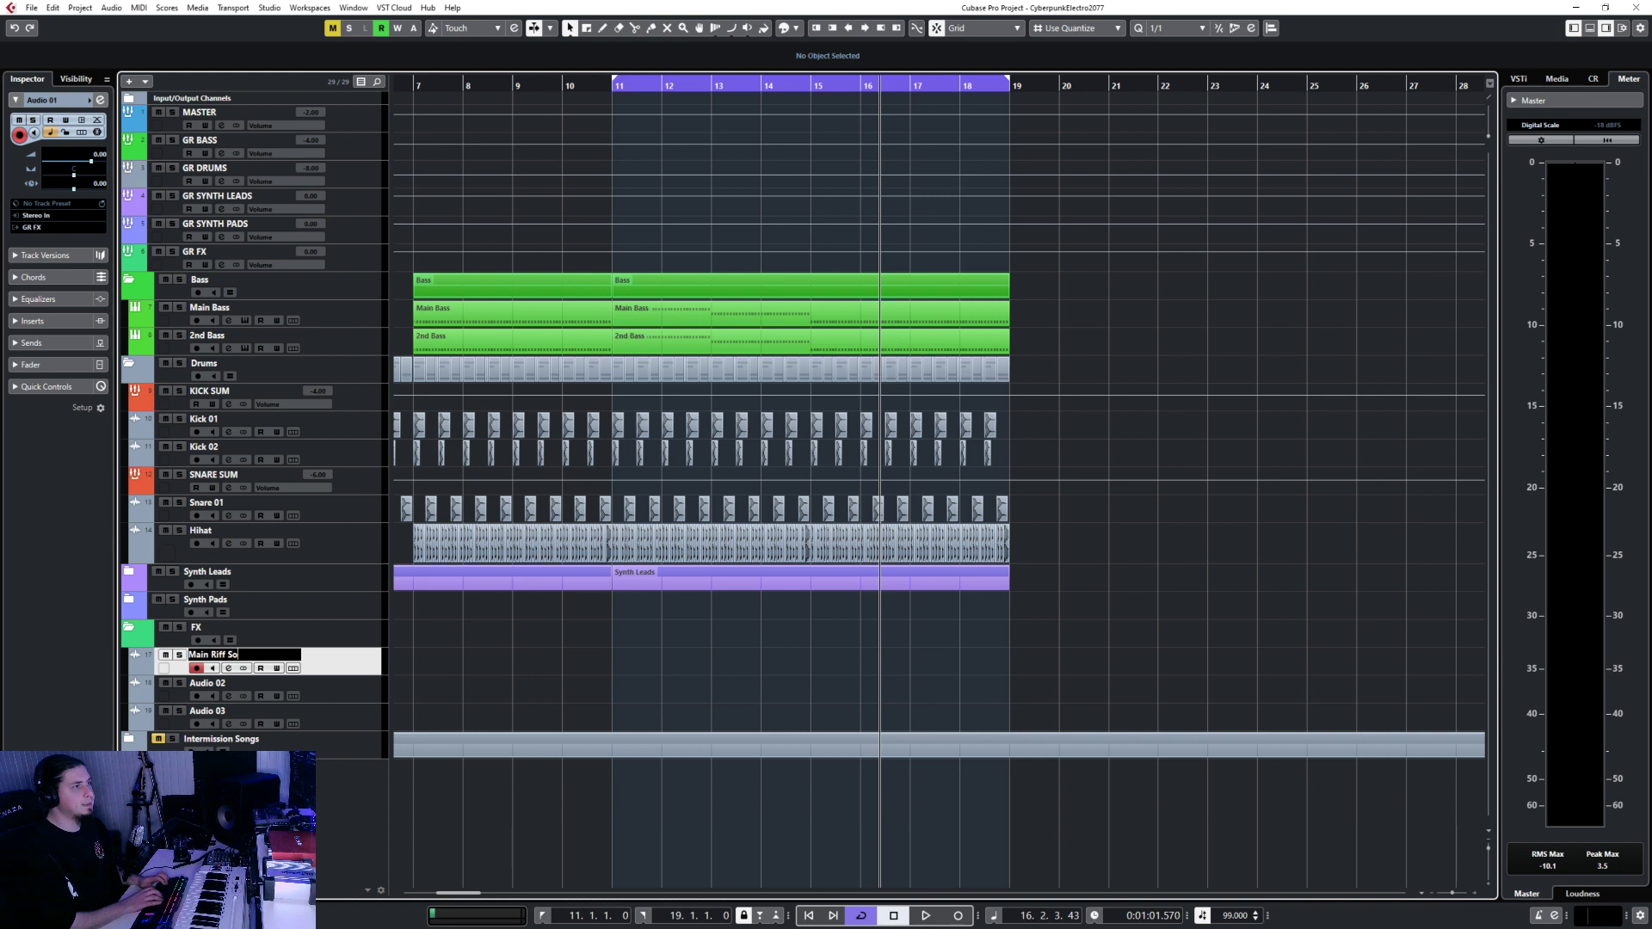
pyautogui.press('Return')
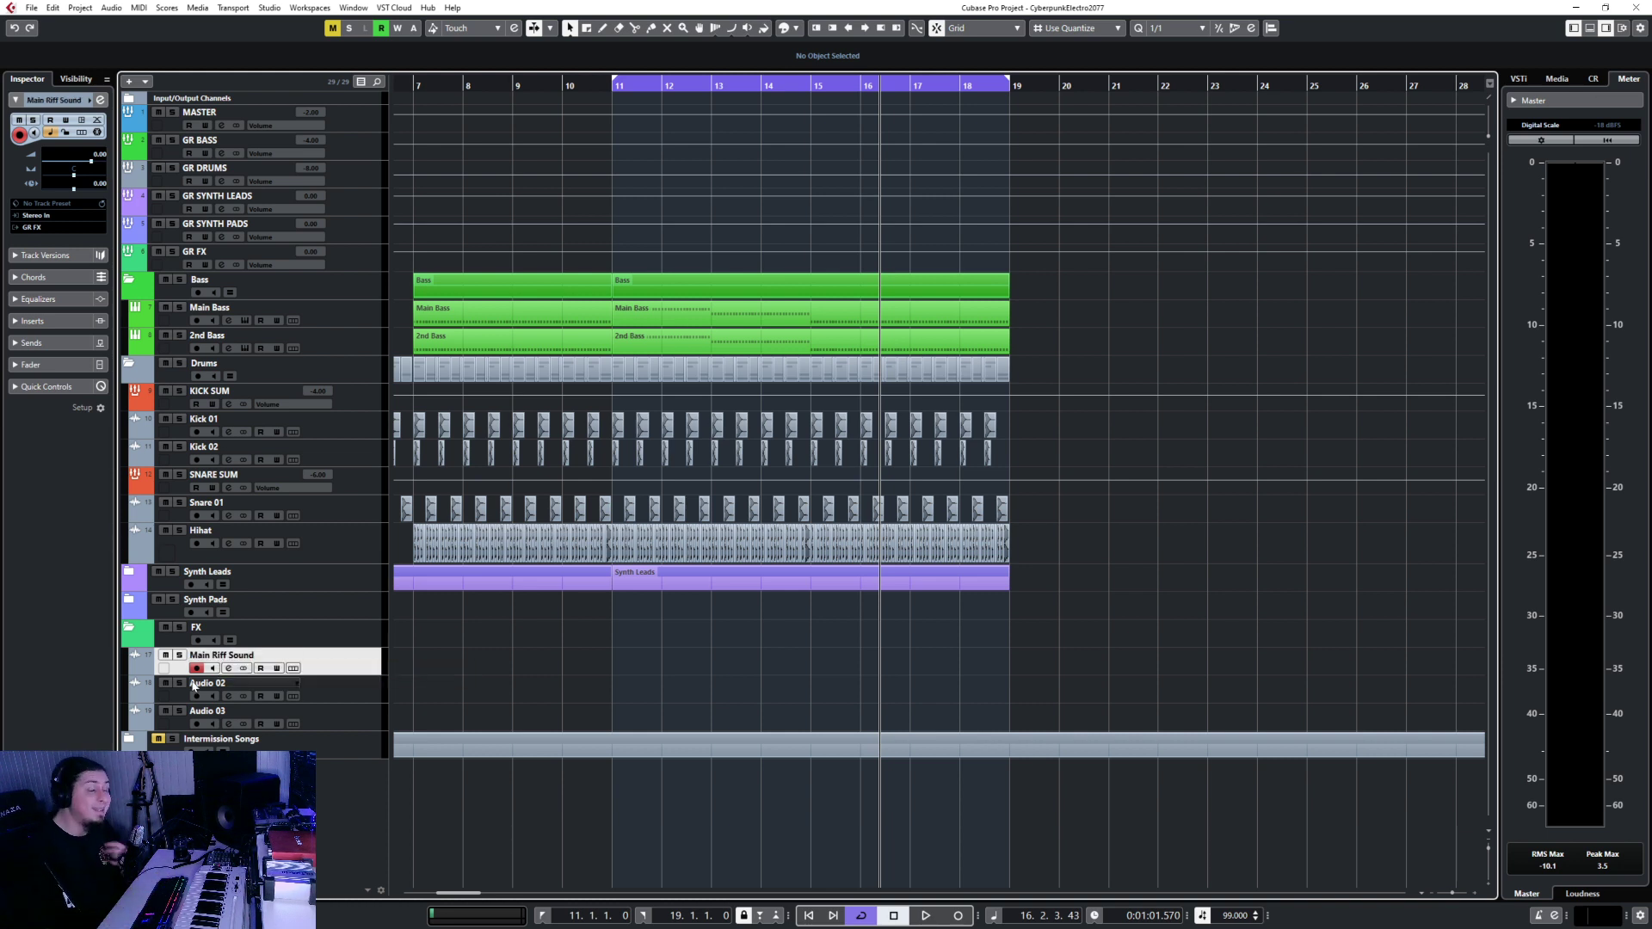
# Colour the Main Riff Sound track light green, a paler shade than the FX folder.
pyautogui.click(146, 668)
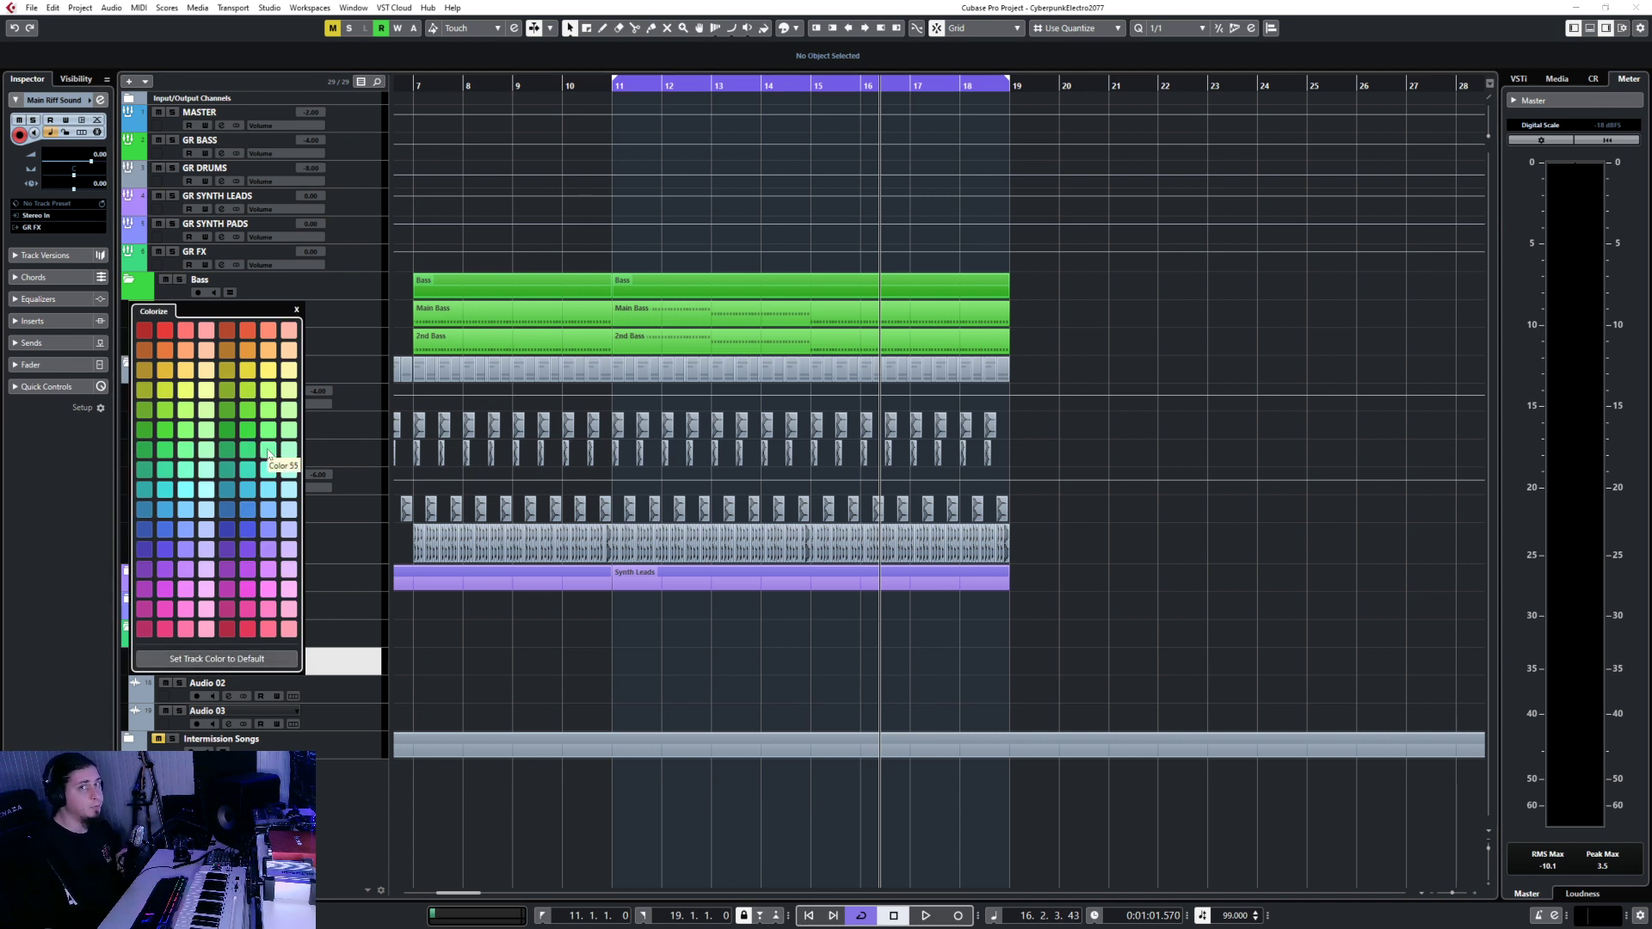
pyautogui.click(186, 453)
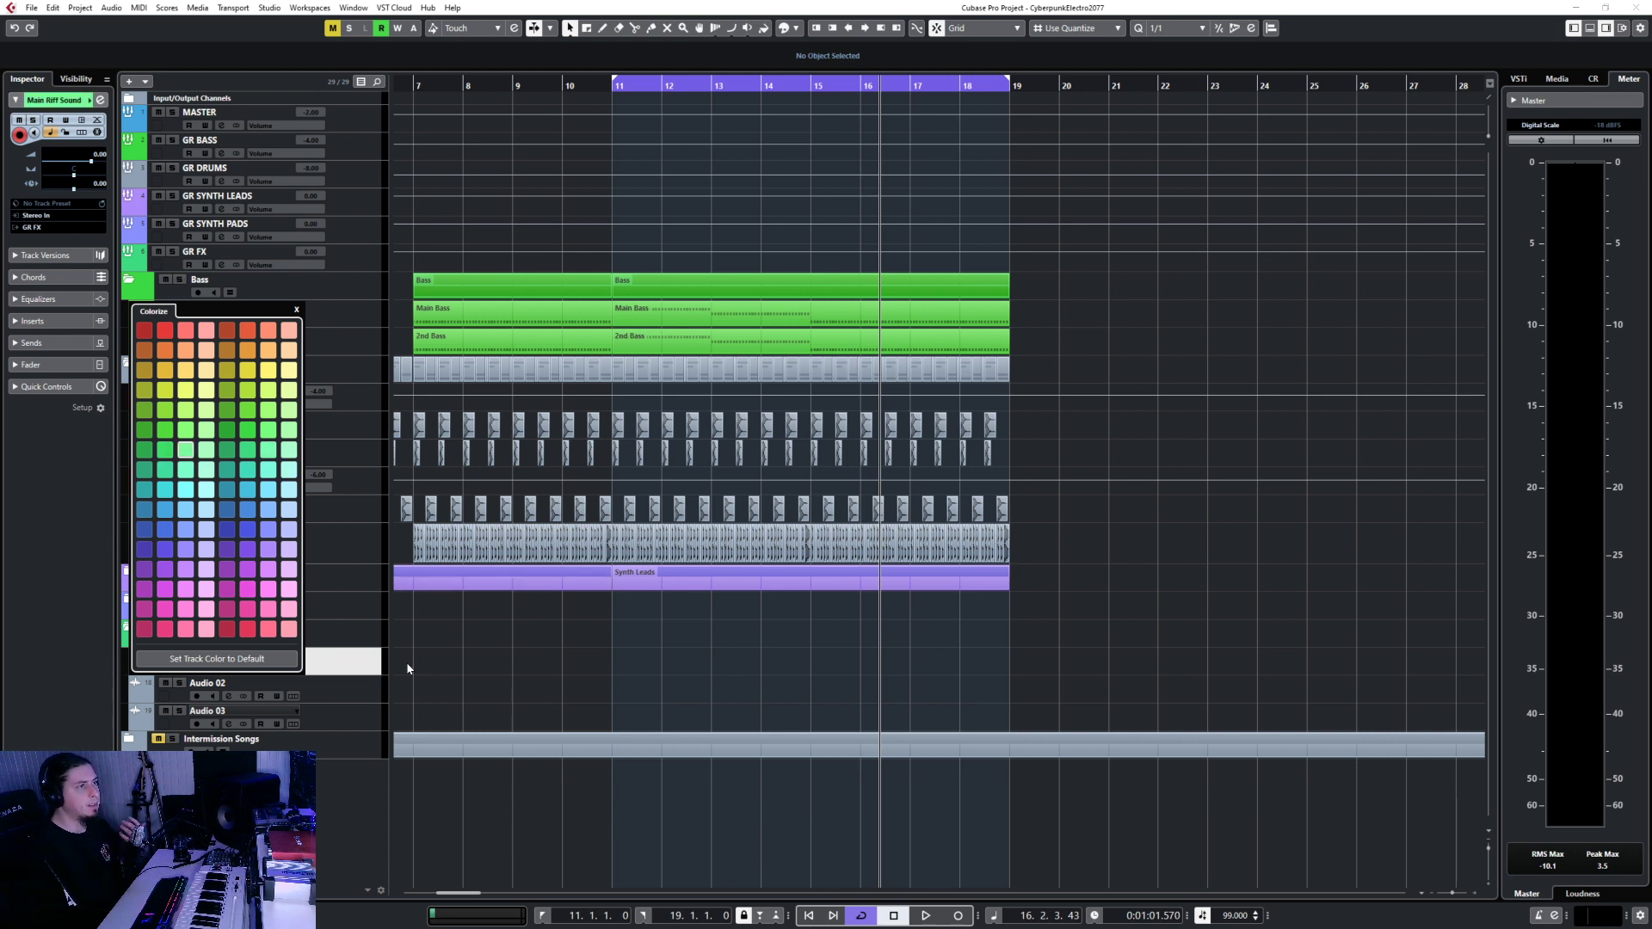
pyautogui.click(361, 665)
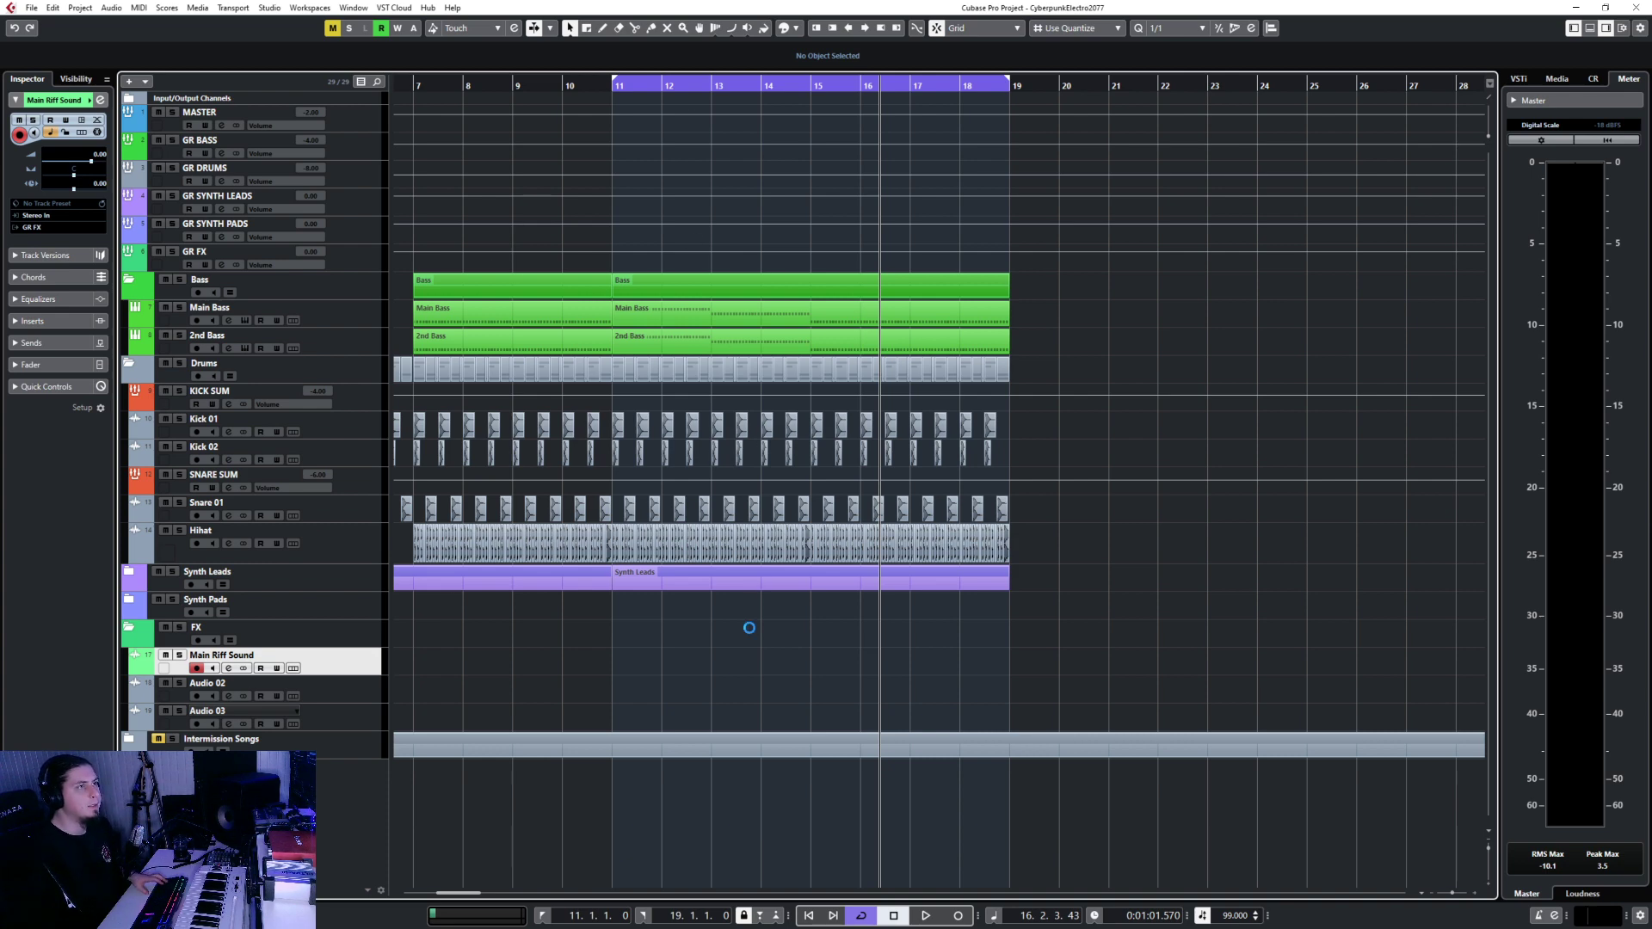
# Turn off cycle playback and place the project cursor at the start of bar 7.
pyautogui.scroll(4, 750, 630)
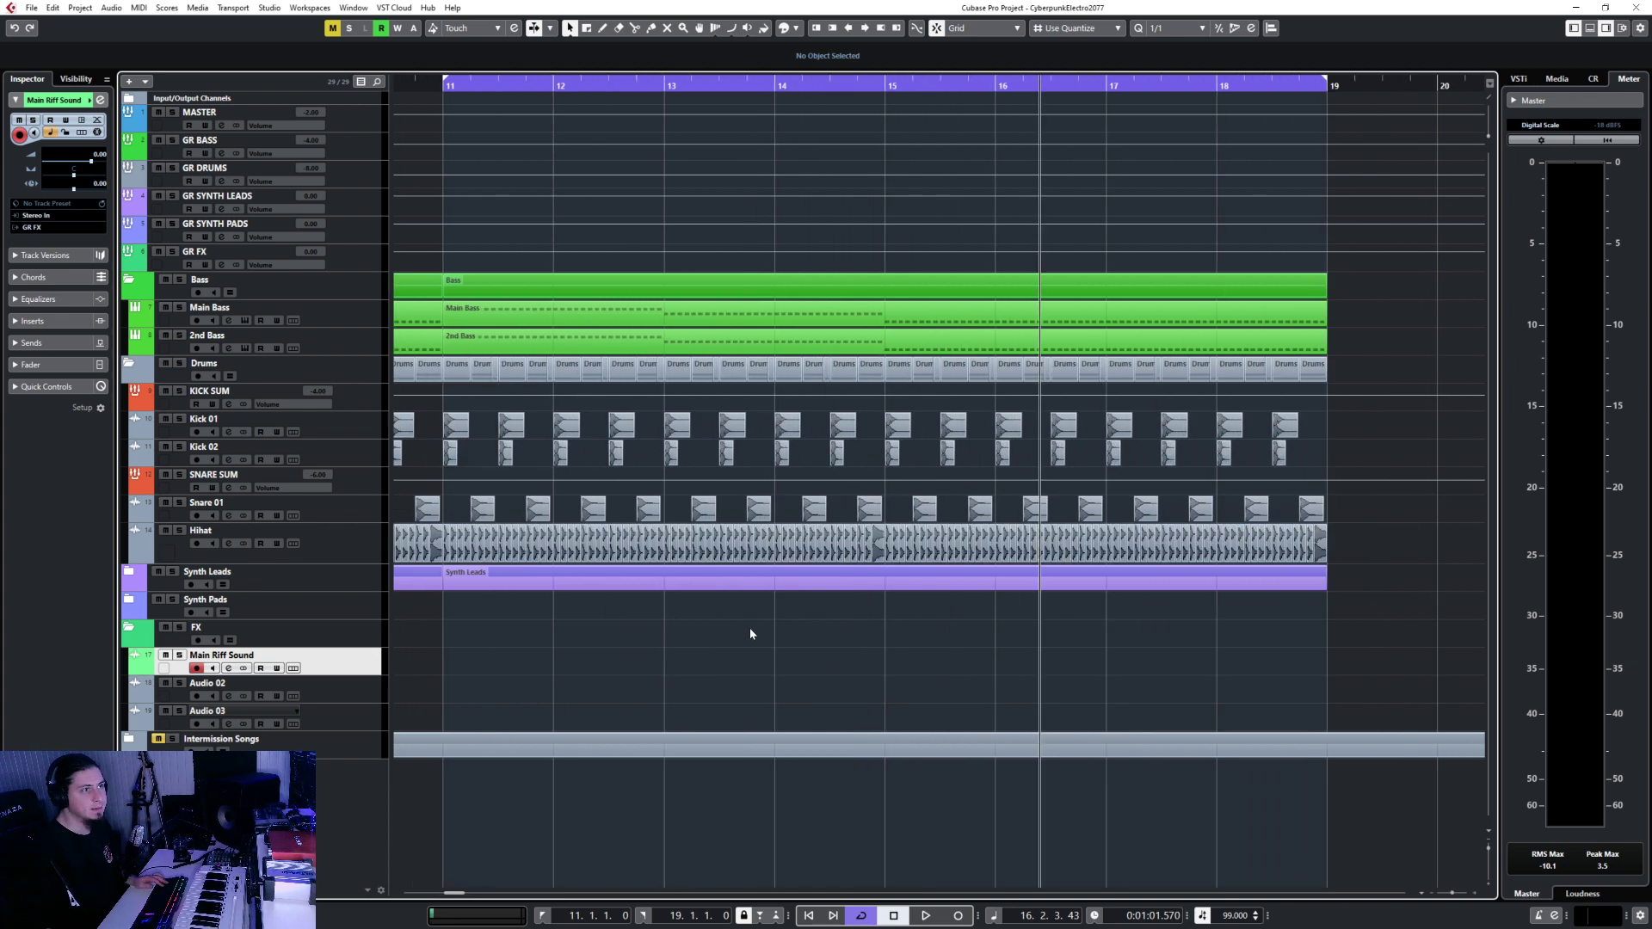
pyautogui.scroll(-3, 750, 631)
pyautogui.click(581, 84)
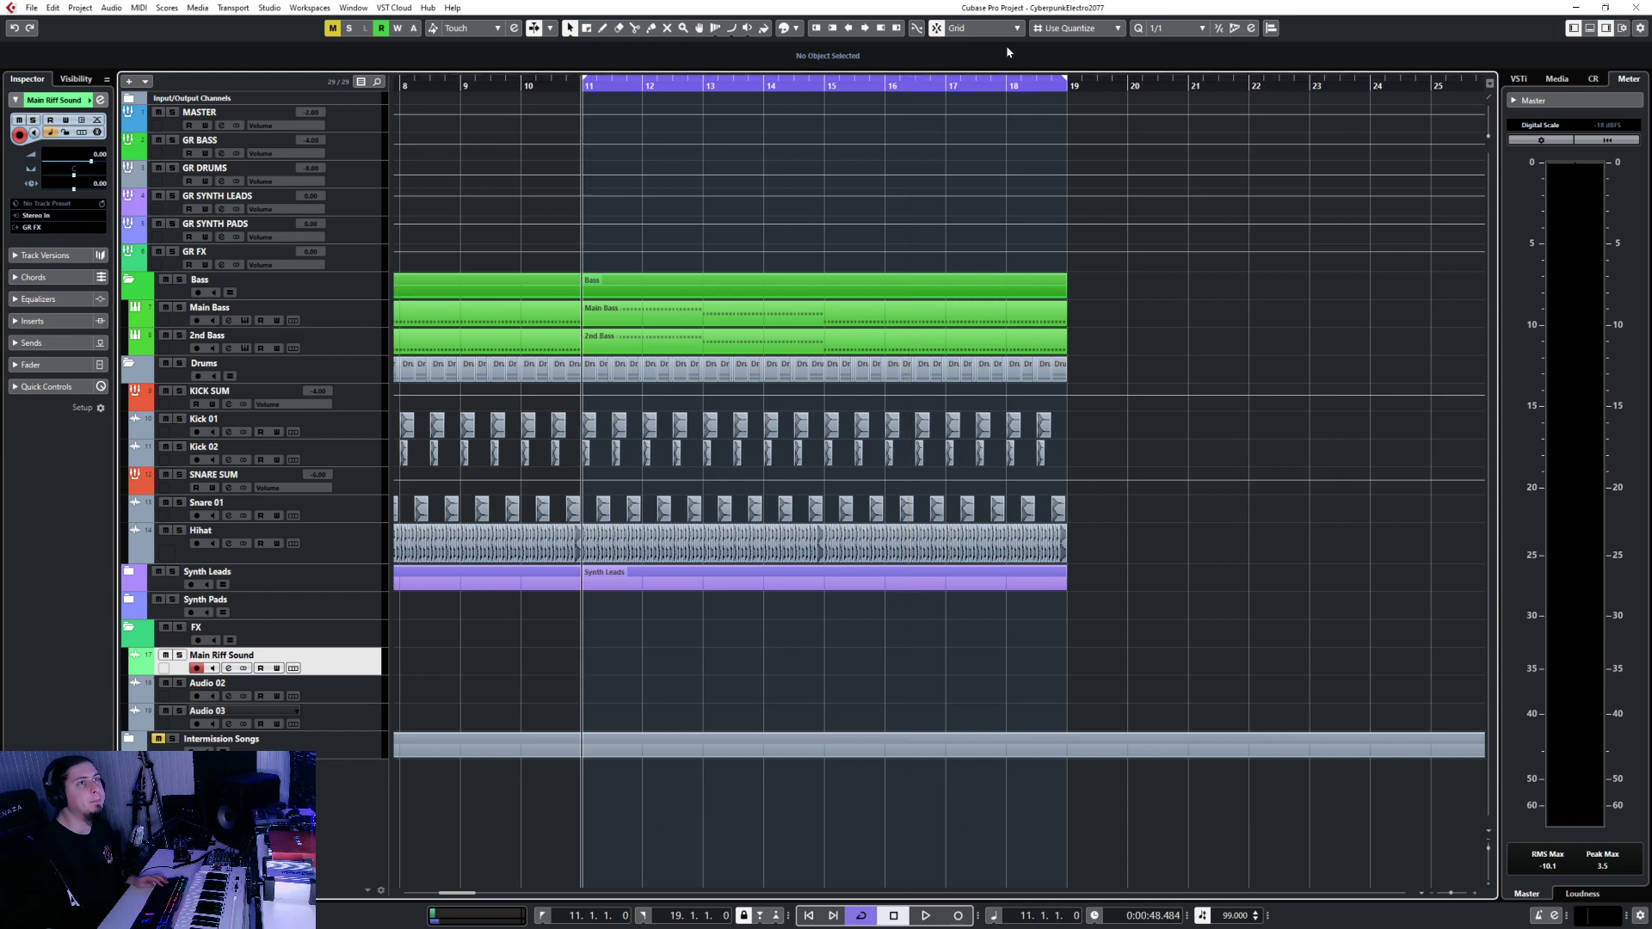
pyautogui.click(861, 914)
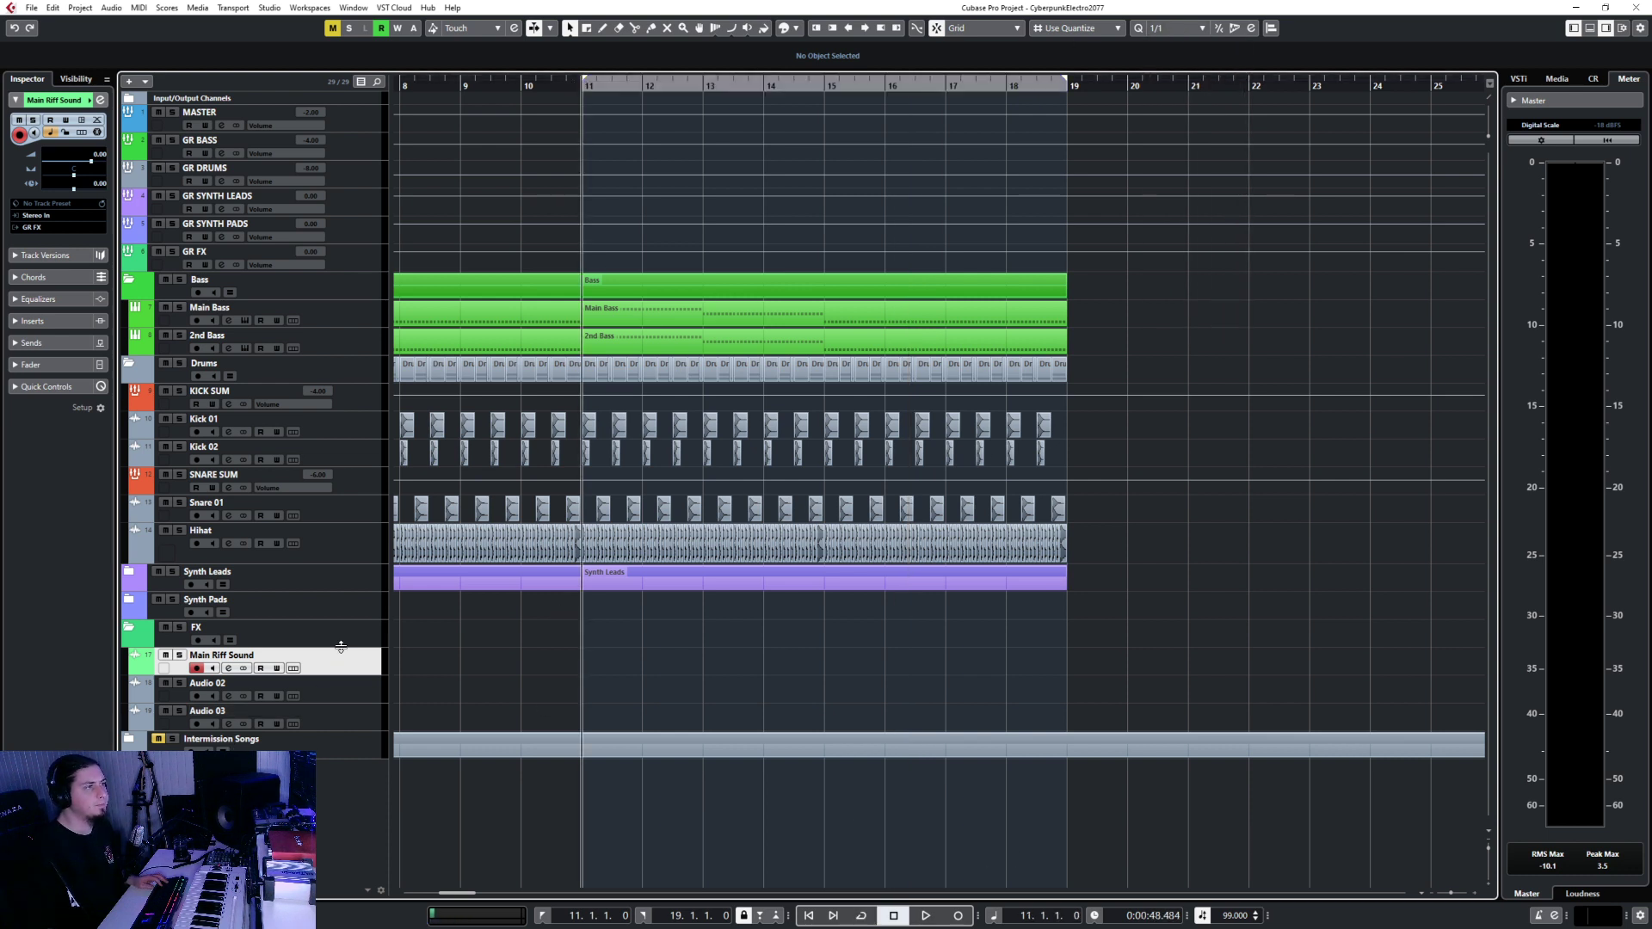
pyautogui.hscroll(-4, 654, 362)
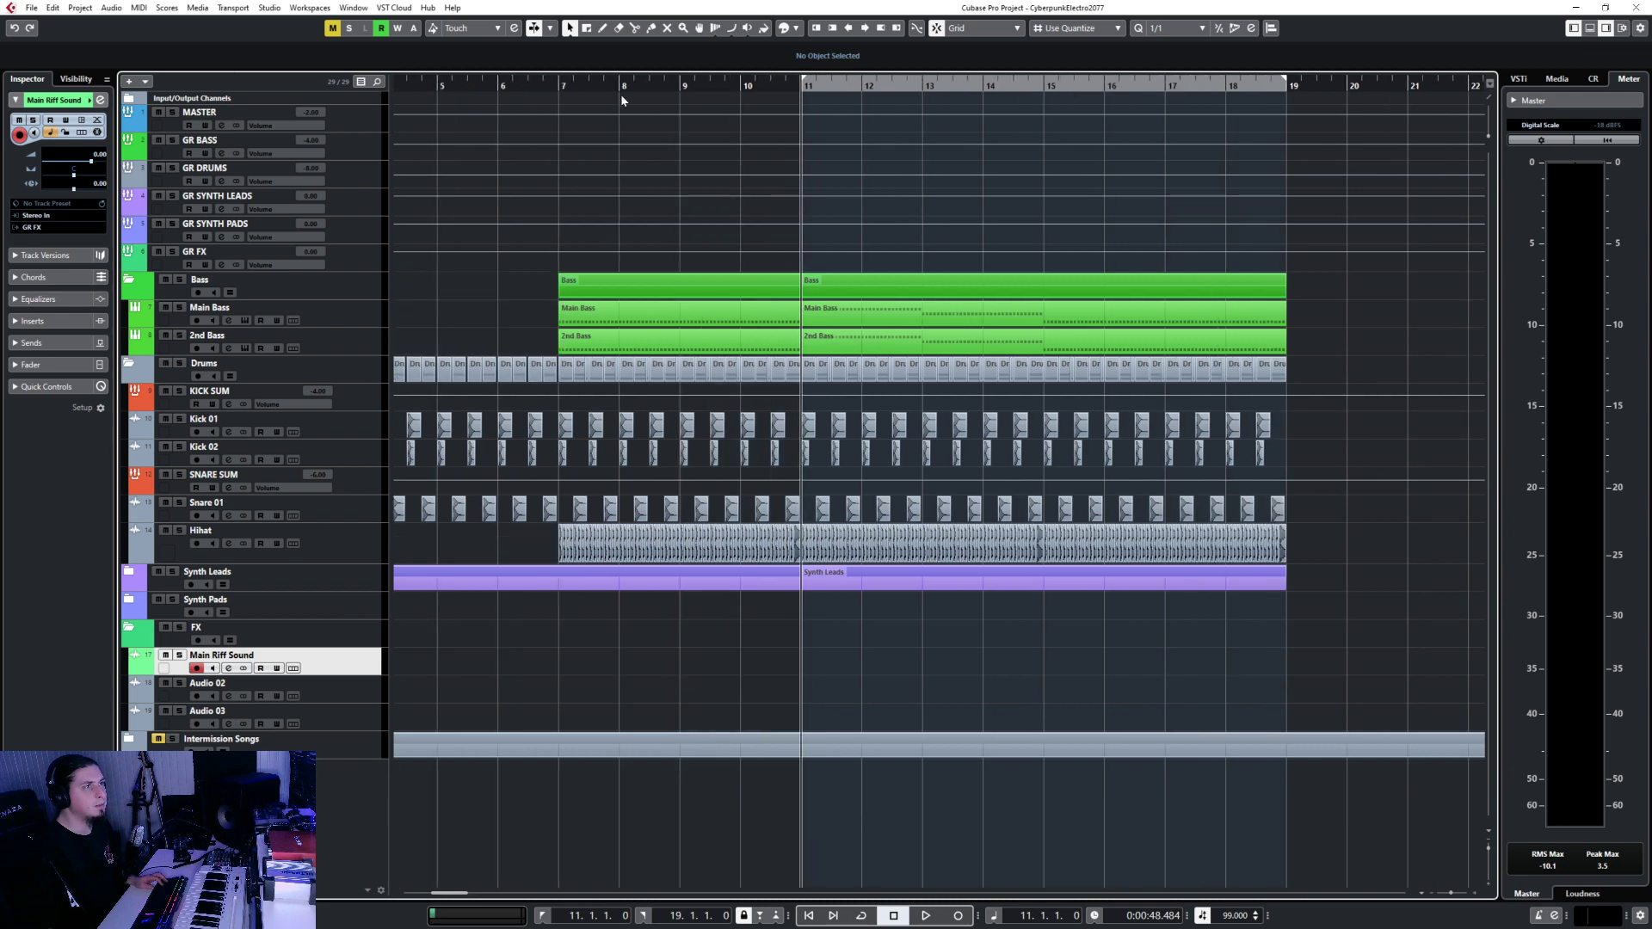
pyautogui.click(558, 85)
# Import the A3 audio file onto the Main Riff Sound track at bar 7.
pyautogui.click(37, 11)
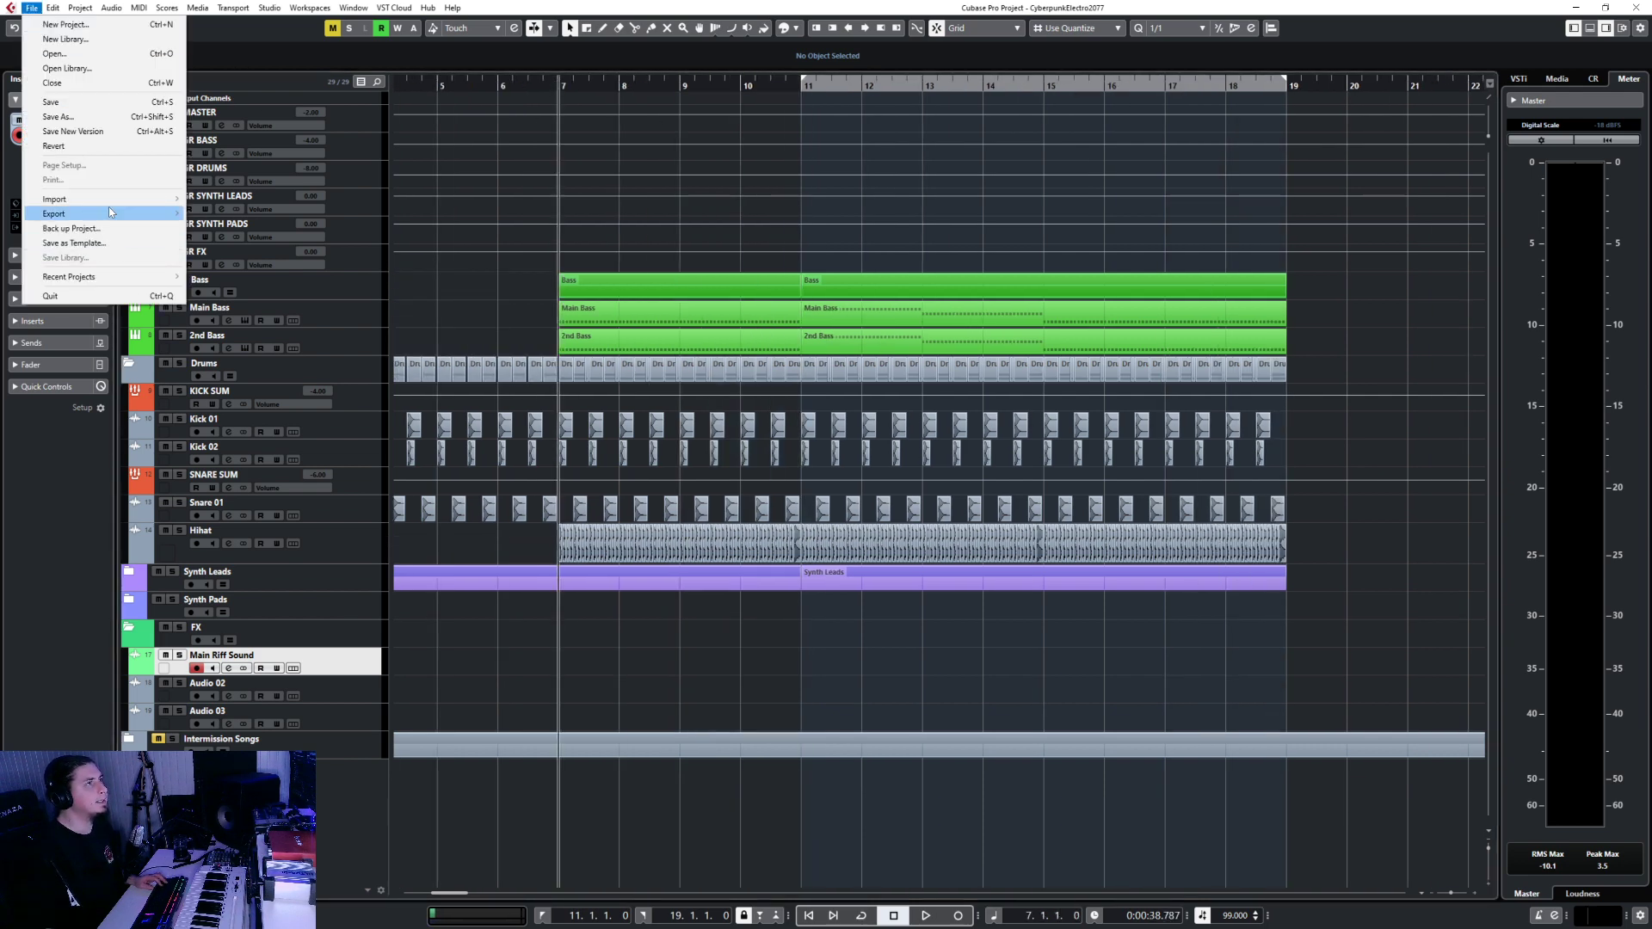
pyautogui.click(200, 199)
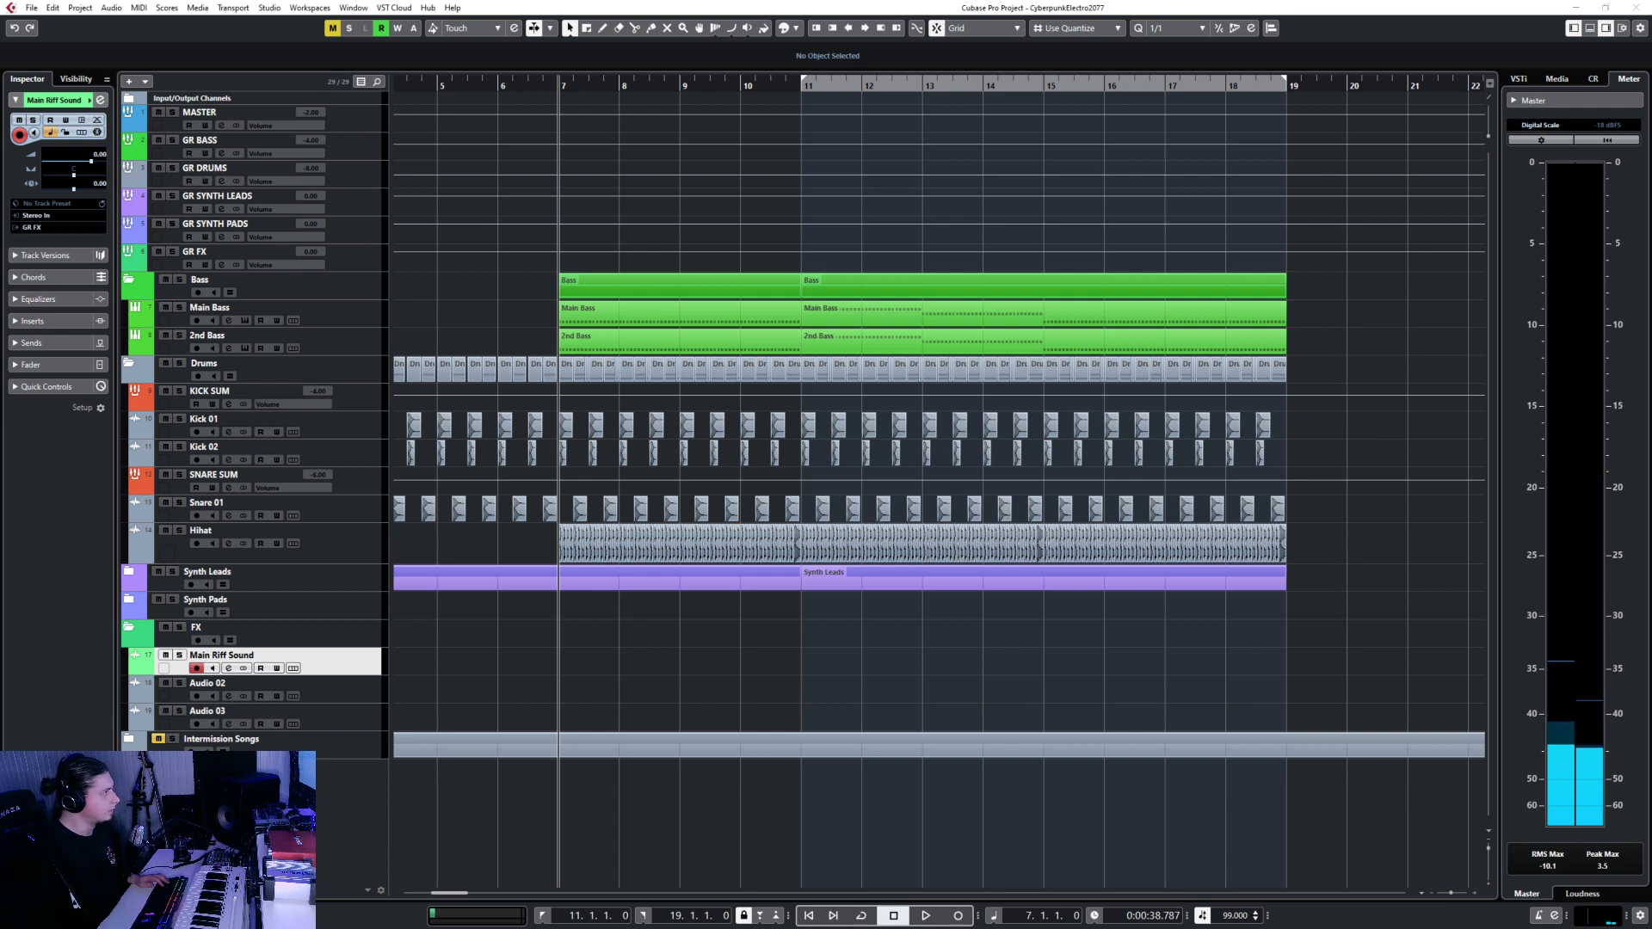
pyautogui.click(871, 536)
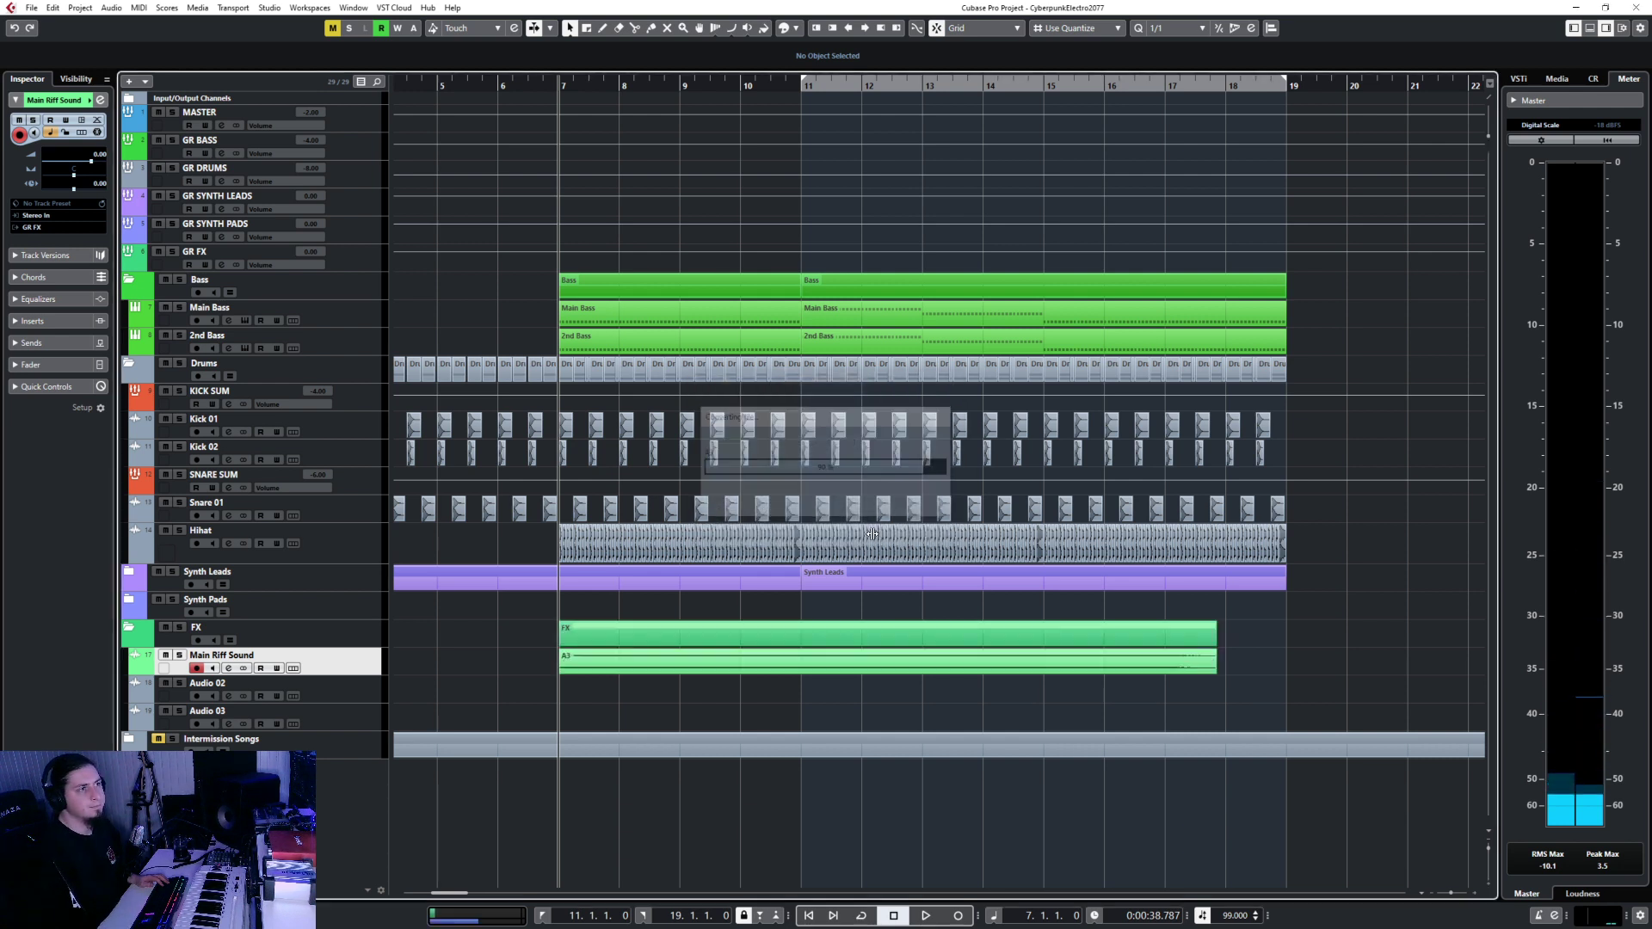
pyautogui.hotkey('alt', 's')
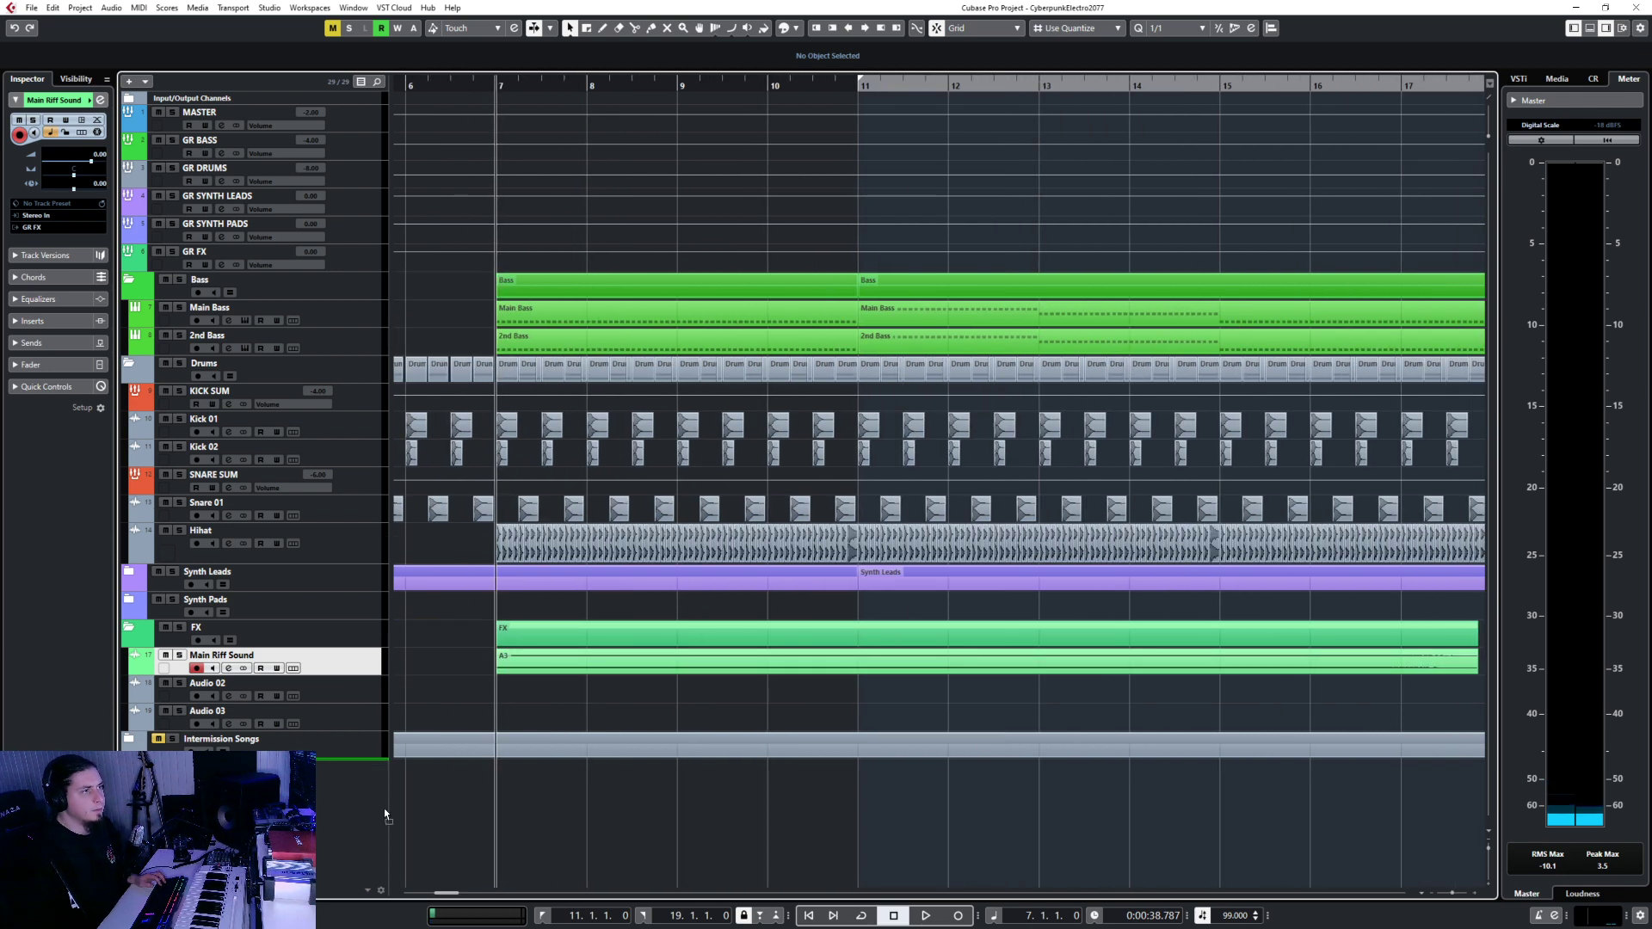
# Enlarge the Main Riff Sound track's height and play the track soloed from bar 7.
pyautogui.moveTo(355, 684); pyautogui.dragTo(345, 923)
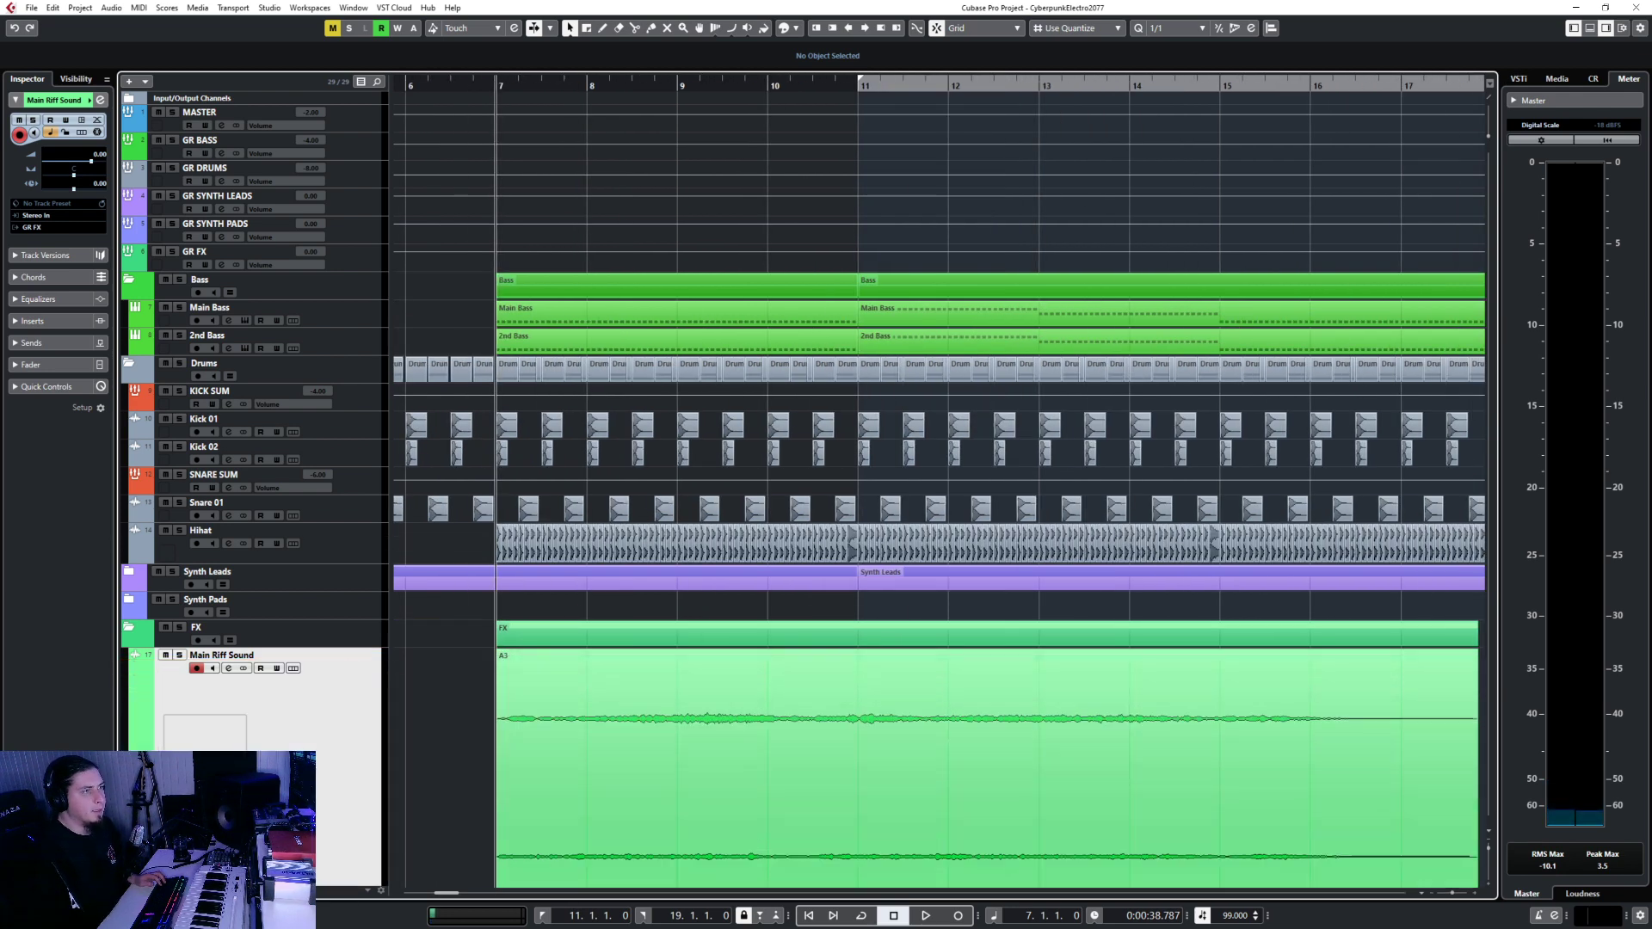
pyautogui.scroll(-4, 742, 747)
pyautogui.scroll(3, 718, 756)
pyautogui.press('s')
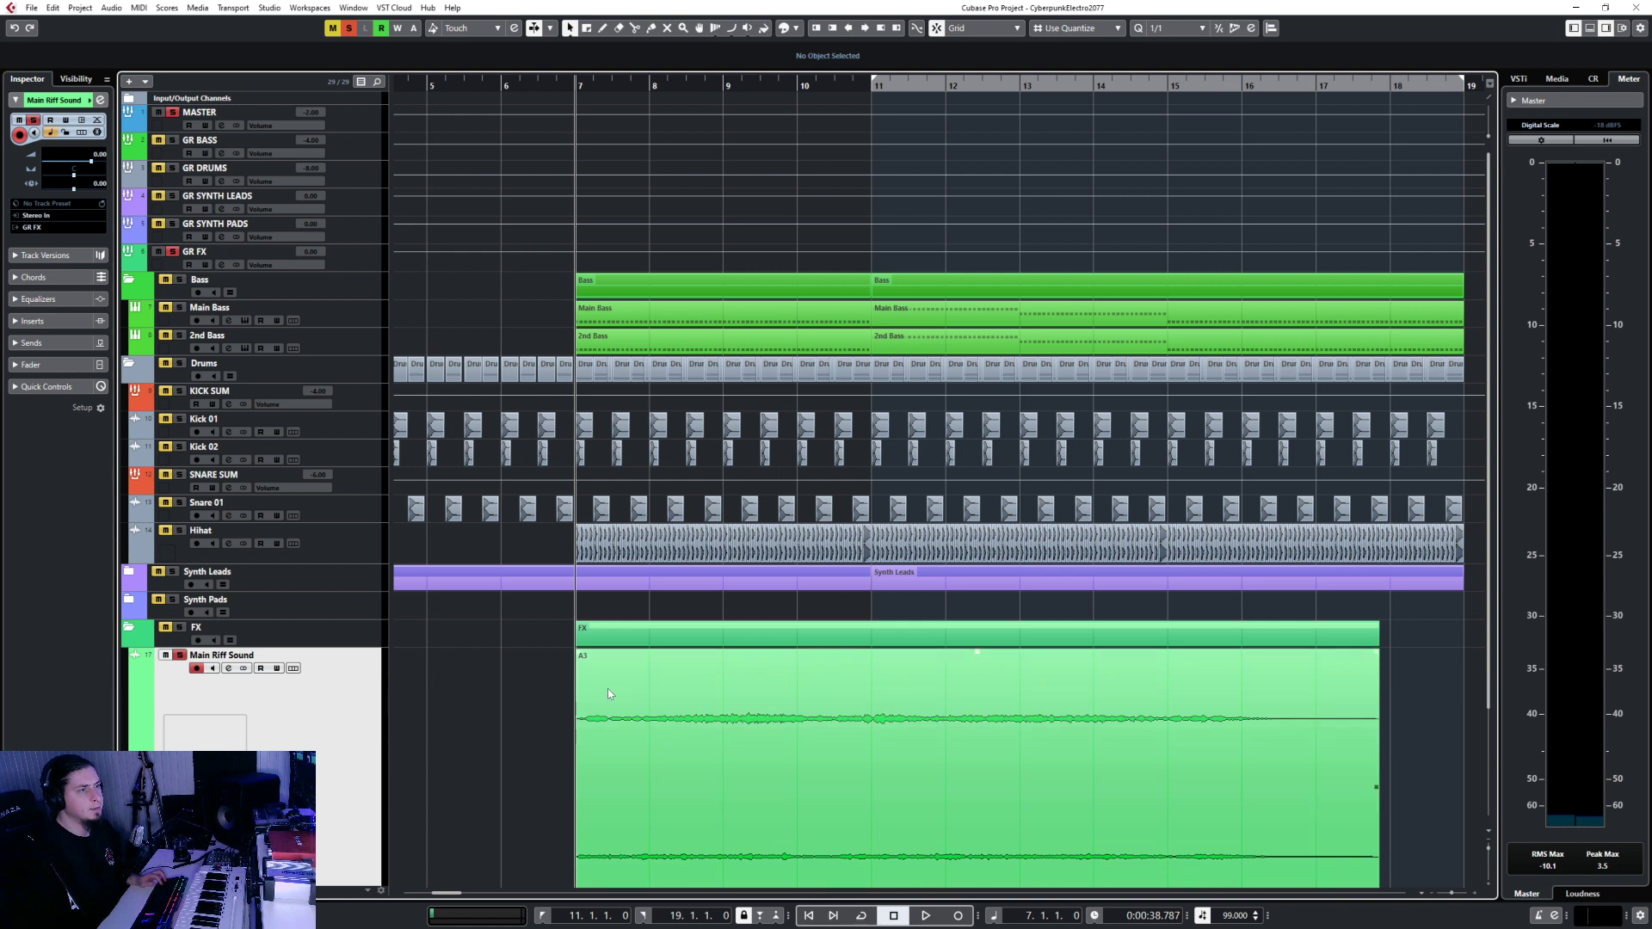
pyautogui.press('space')
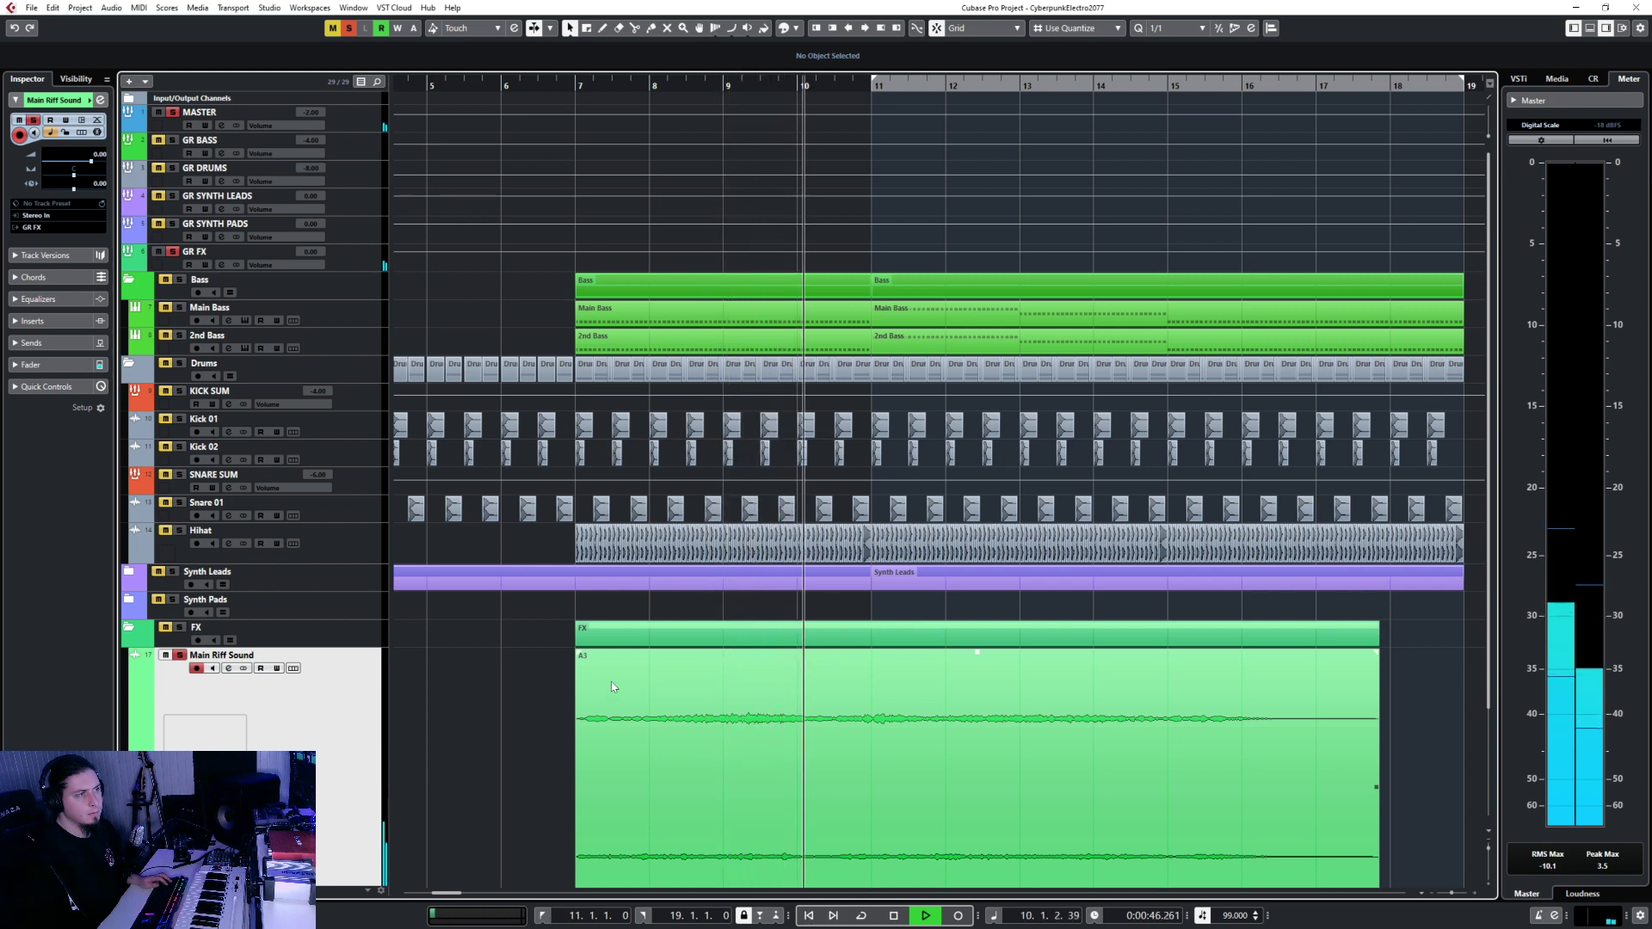
pyautogui.scroll(-3, 613, 680)
pyautogui.scroll(2, 618, 654)
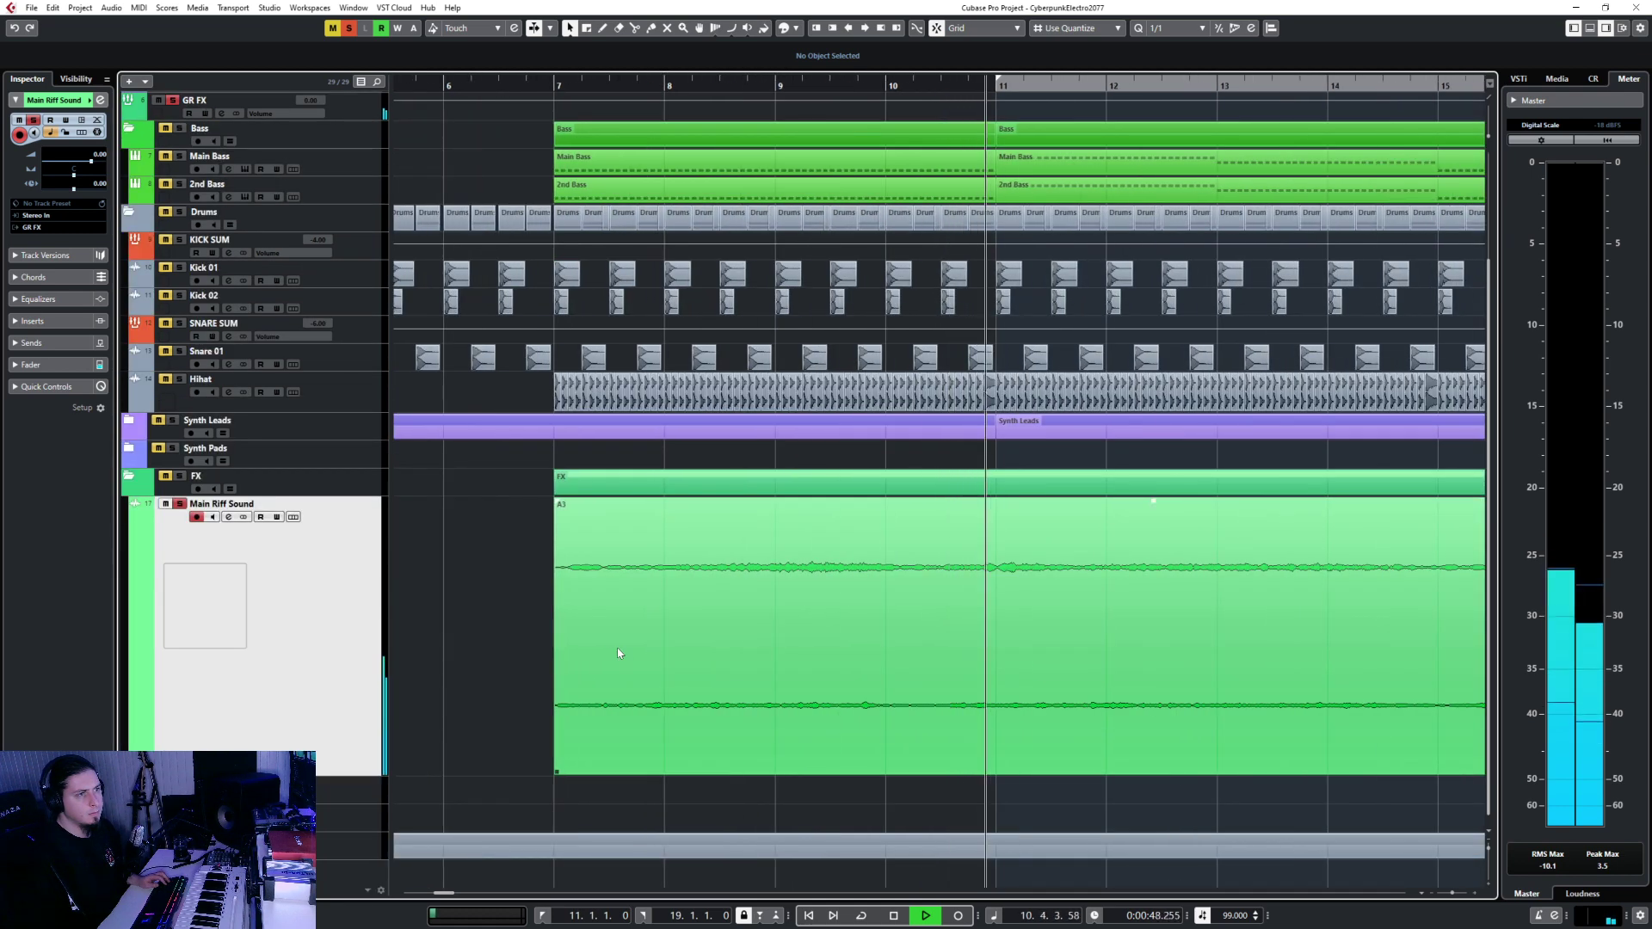
pyautogui.press('space')
# Split the A3 event at bar 11, delete the part after the cut and select the remaining event.
pyautogui.rightClick(718, 594)
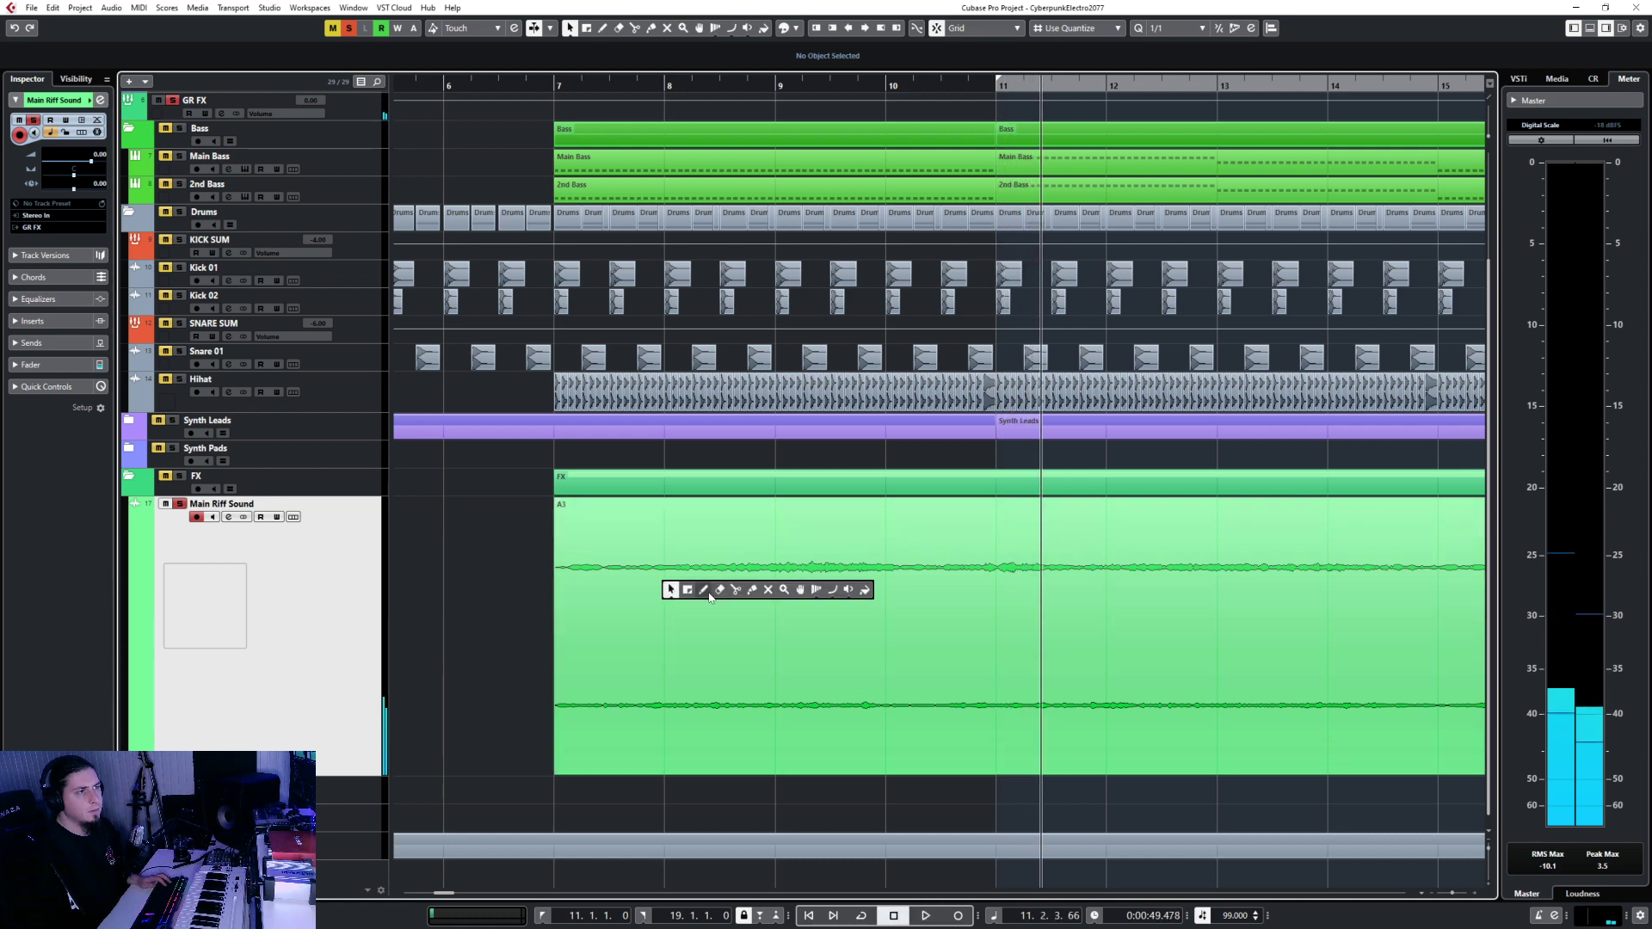
pyautogui.click(688, 590)
pyautogui.click(989, 609)
pyautogui.rightClick(1112, 568)
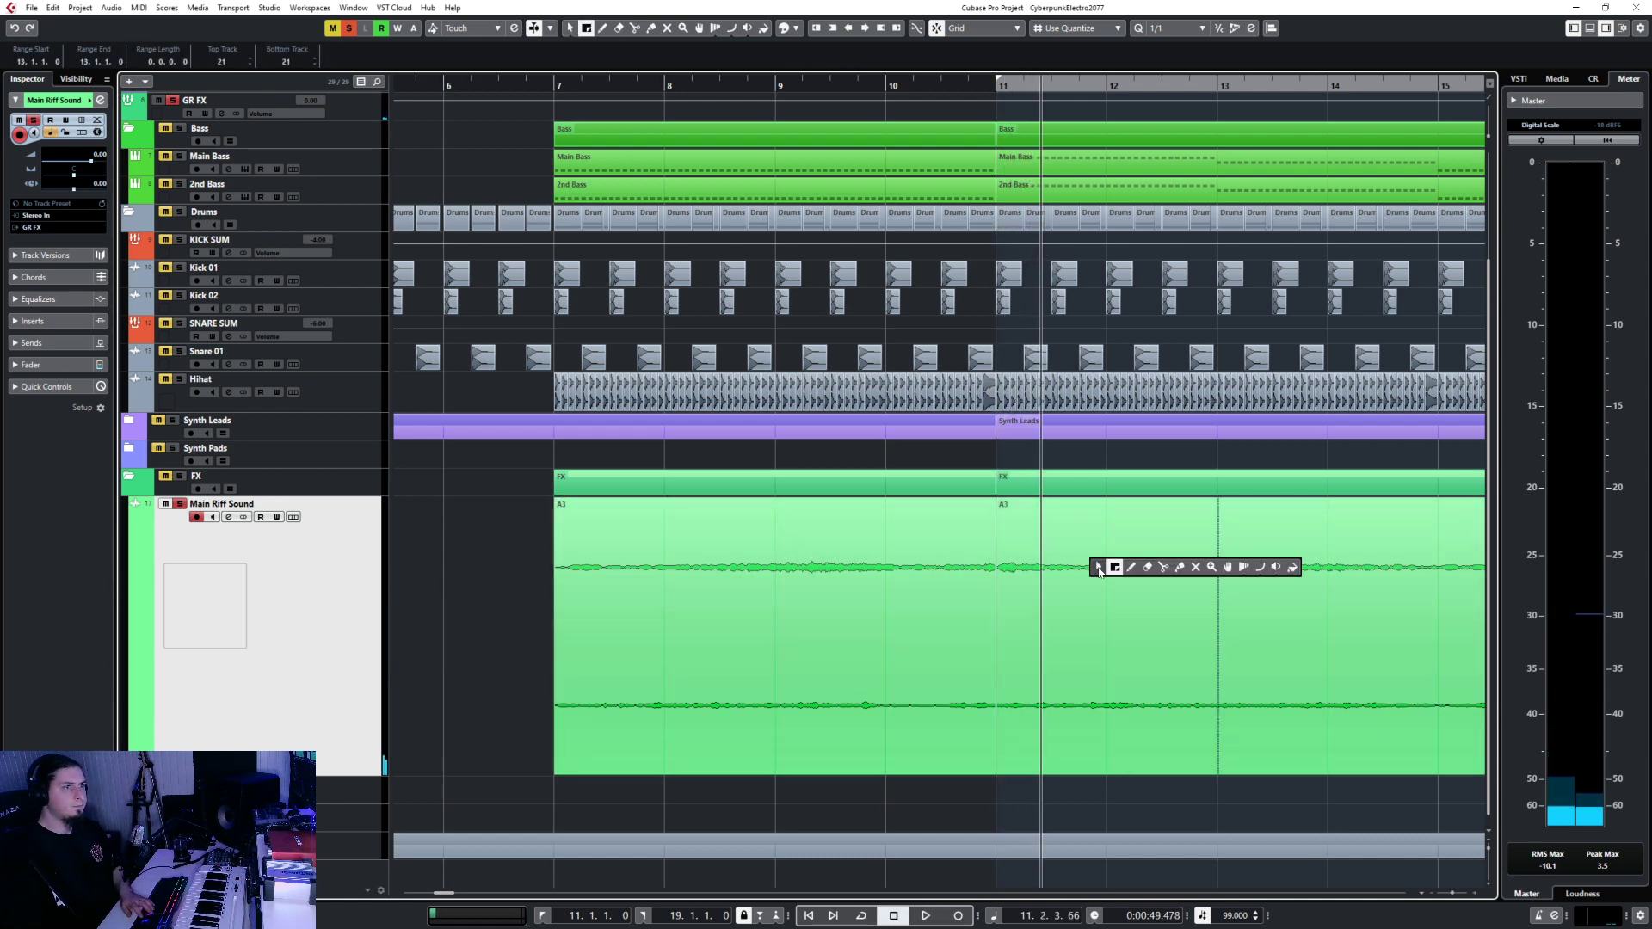
pyautogui.click(1102, 565)
pyautogui.click(1114, 589)
pyautogui.press('Delete')
pyautogui.click(888, 578)
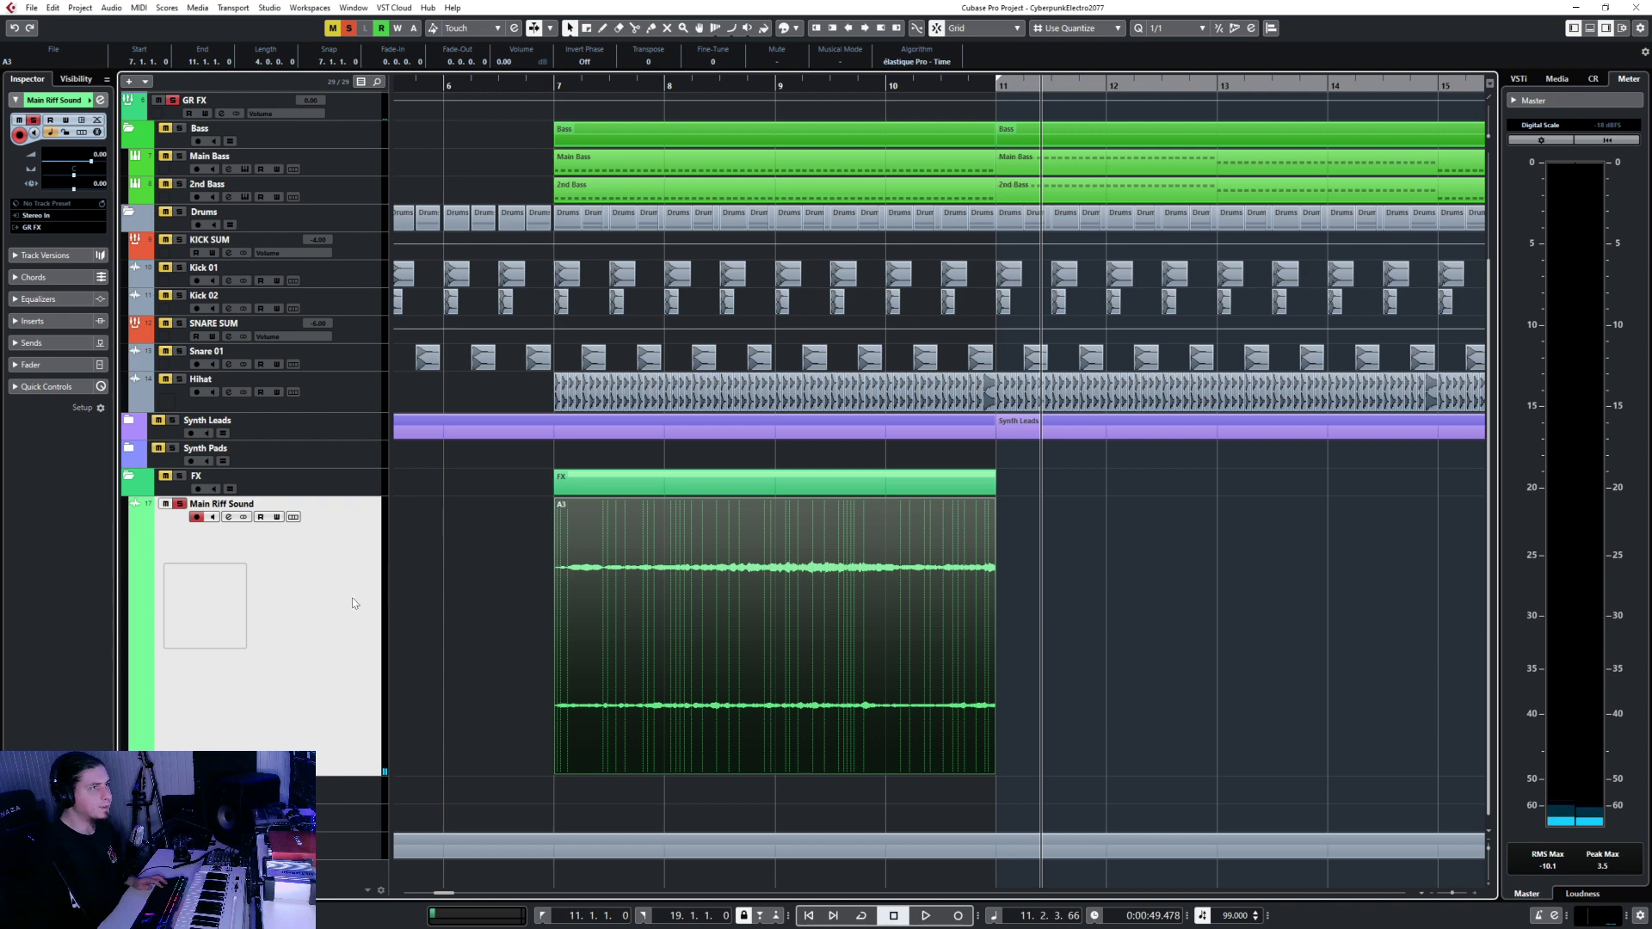
pyautogui.scroll(2, 523, 597)
pyautogui.scroll(-3, 523, 597)
pyautogui.click(577, 607)
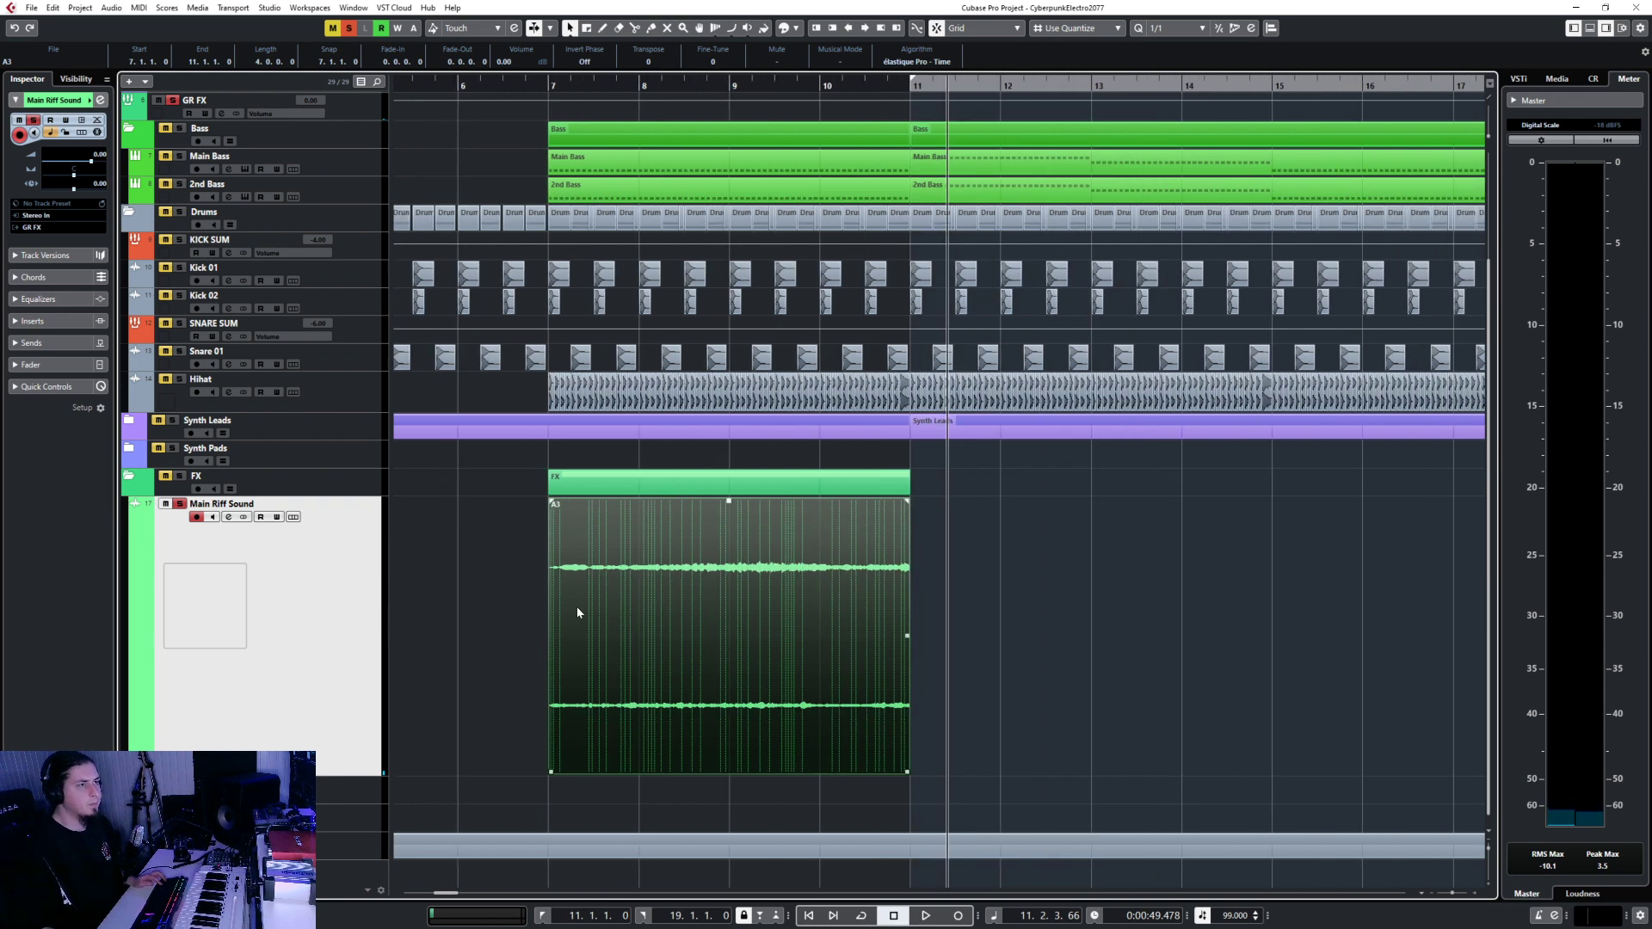
pyautogui.scroll(-1, 571, 601)
pyautogui.scroll(2, 572, 600)
pyautogui.rightClick(322, 353)
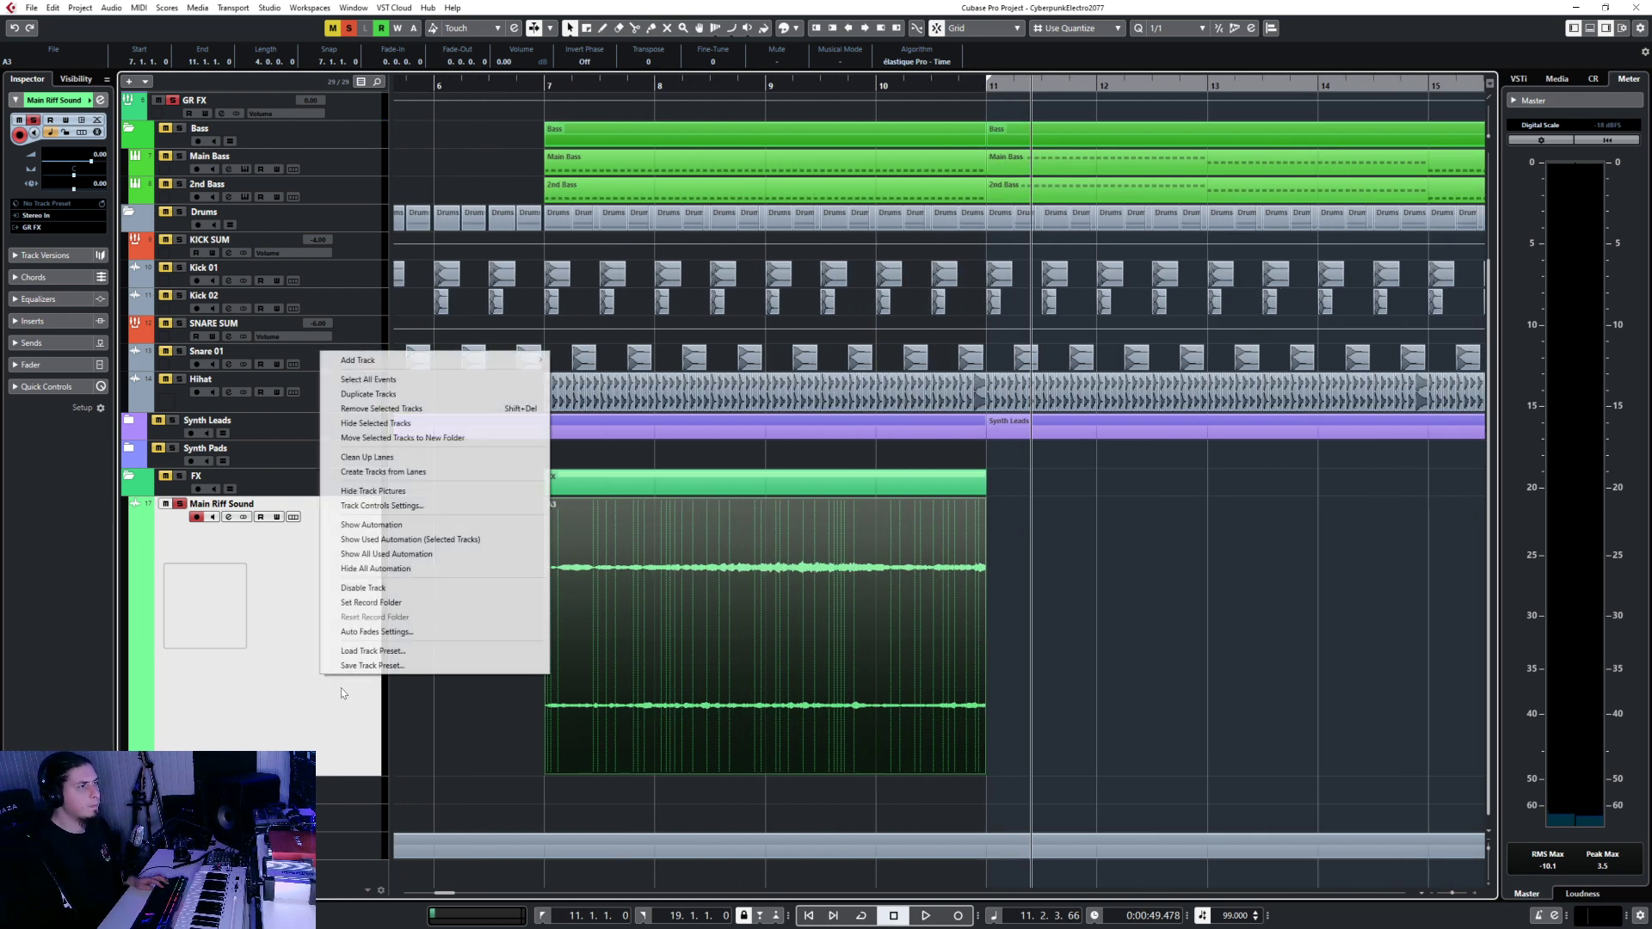
pyautogui.click(751, 624)
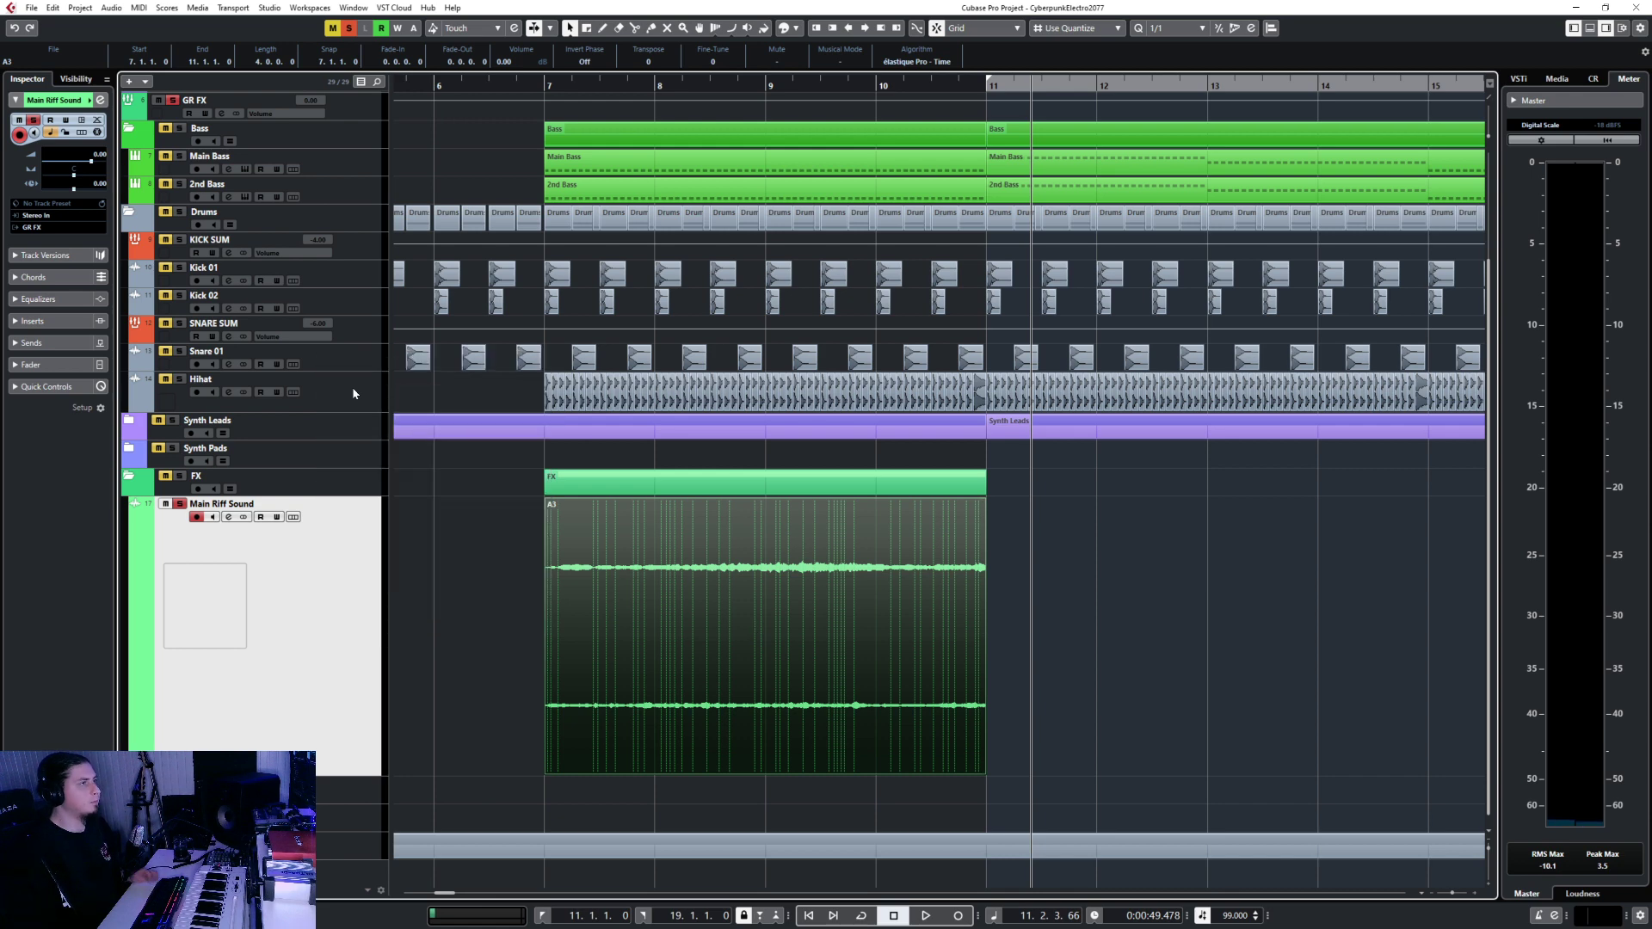
# Open the A3 event in the Sample Editor and apply the Reverse process to it.
pyautogui.doubleClick(606, 595)
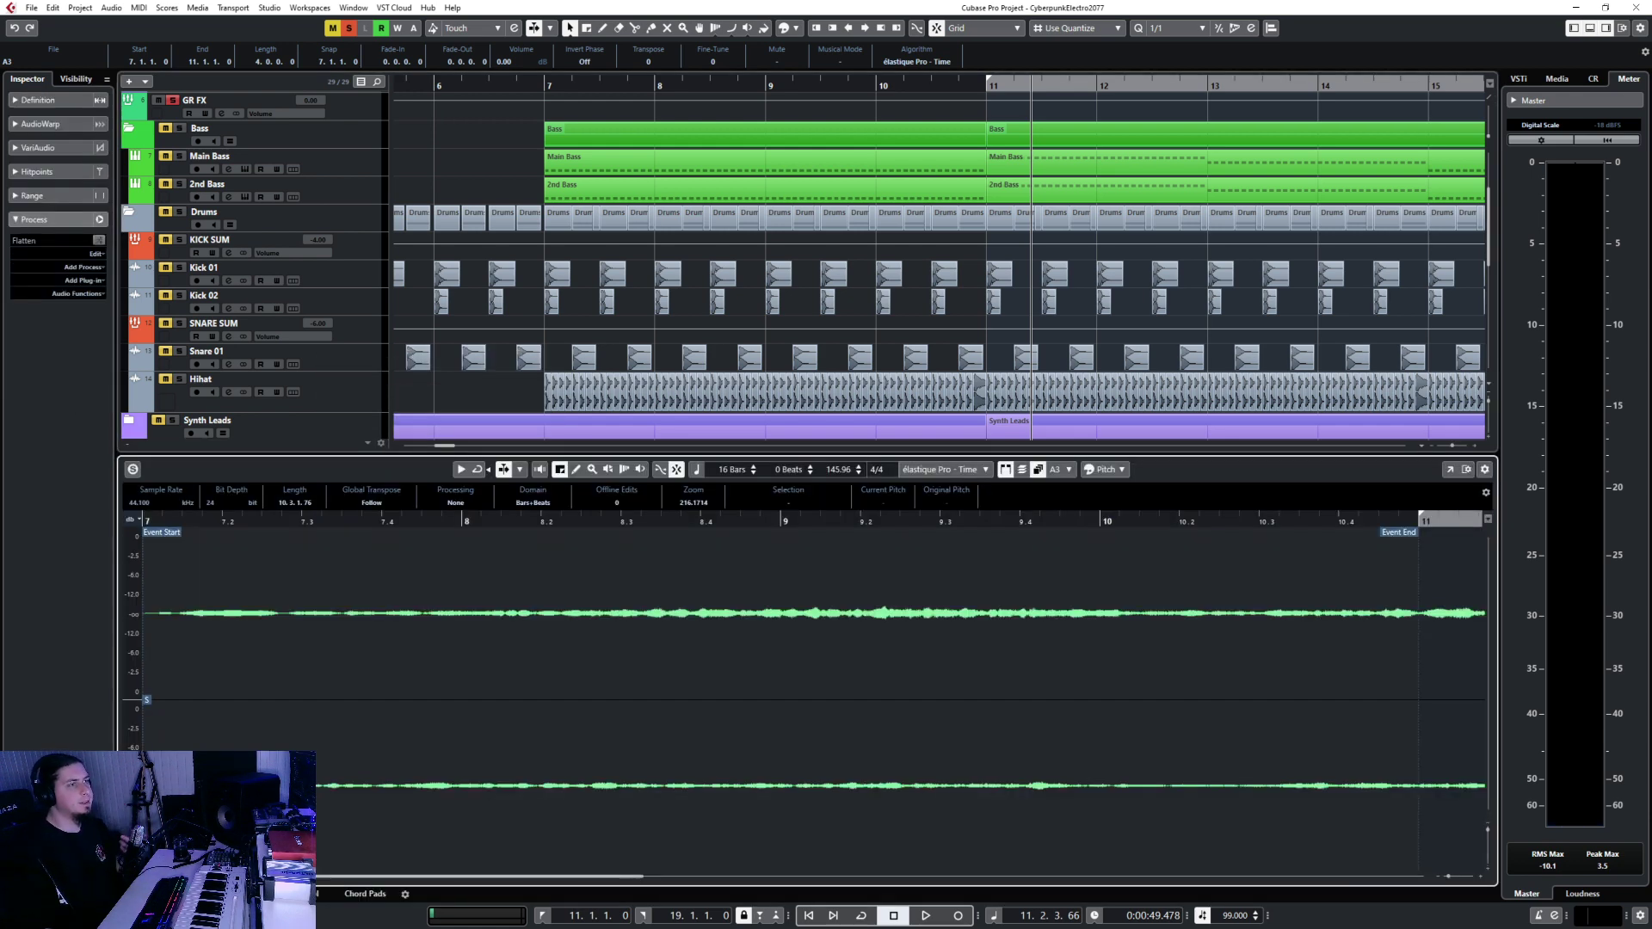
pyautogui.click(76, 268)
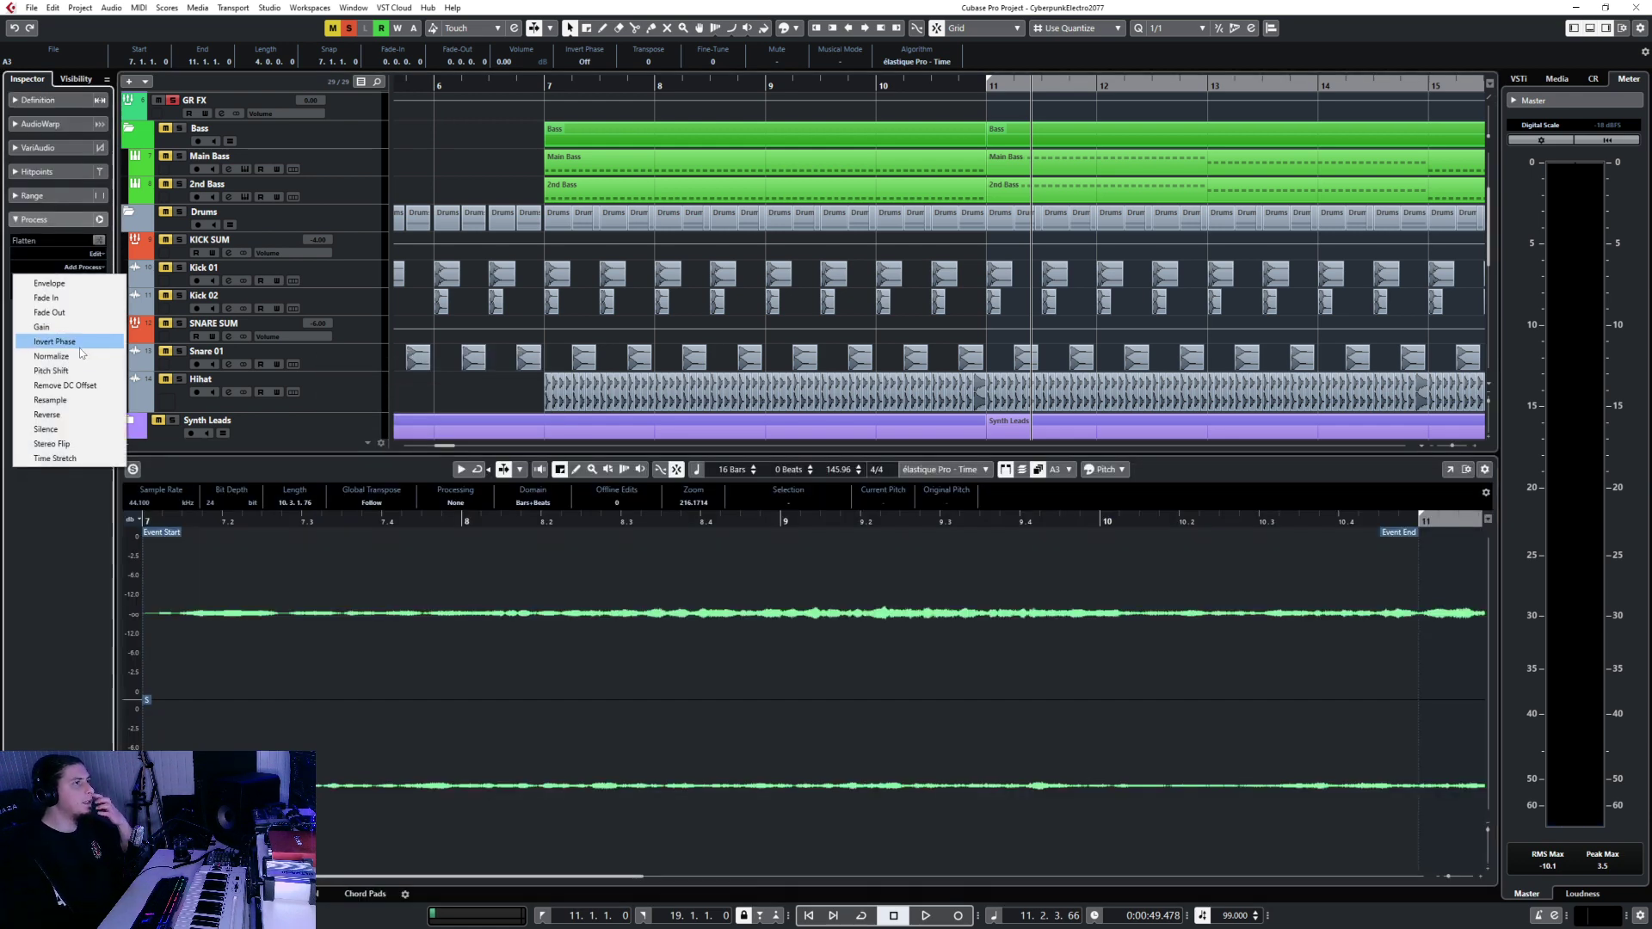
pyautogui.click(52, 415)
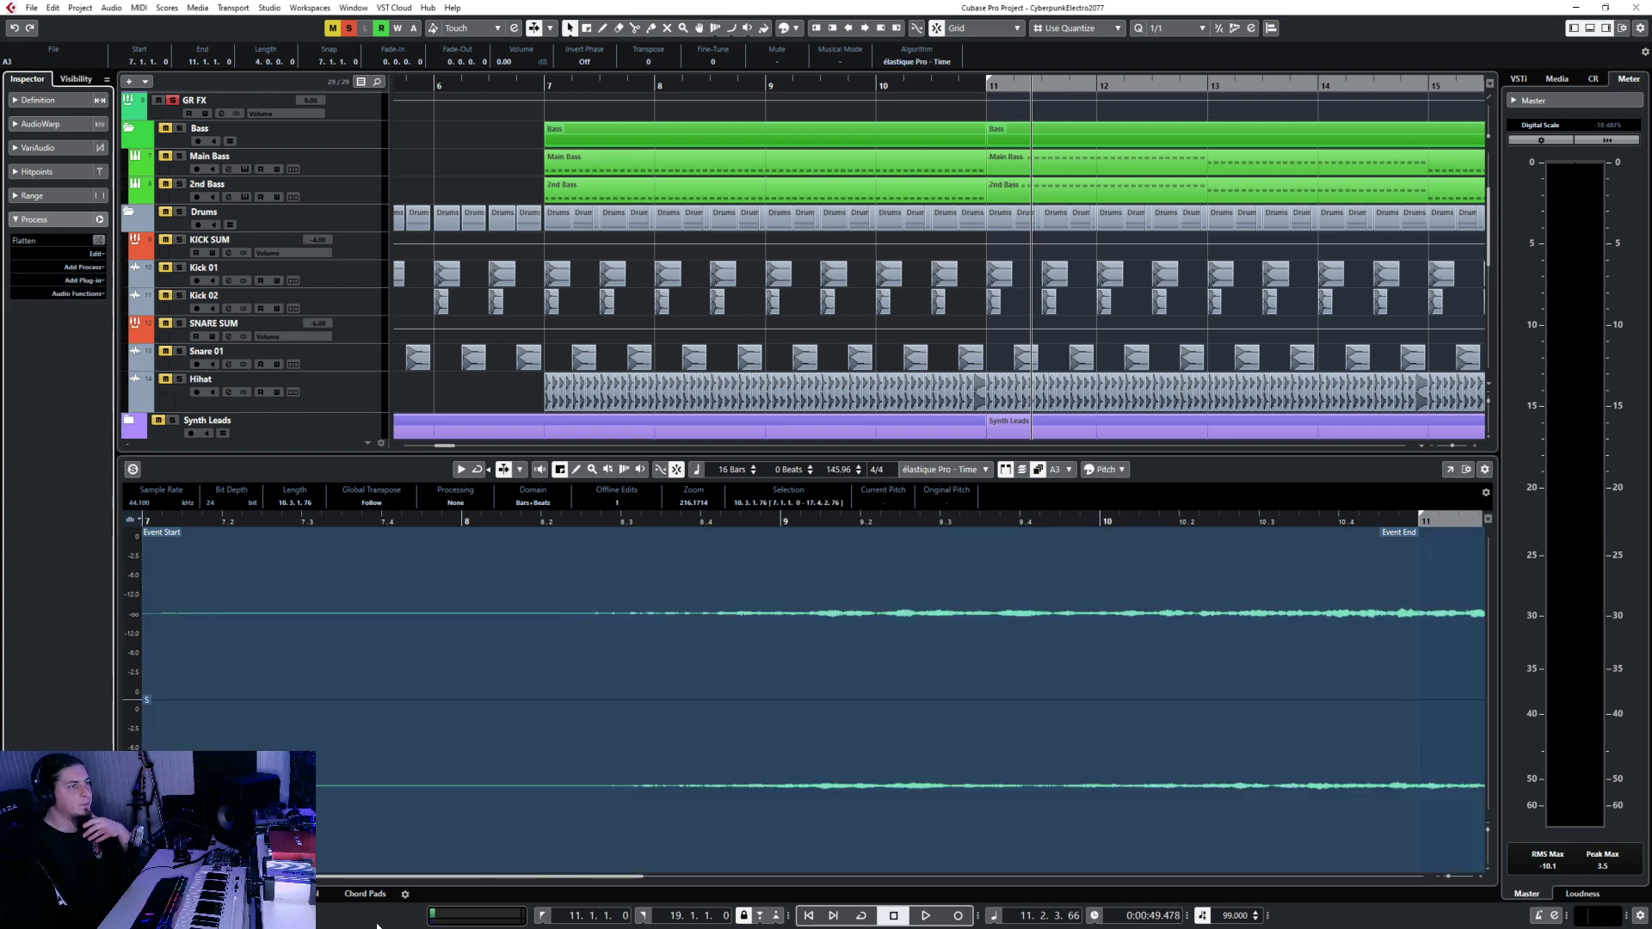
# Re-trim the reversed A3 event to the audio between bars 13 and 17, and move it back to bar 7.
pyautogui.hotkey('ctrl', 'e')
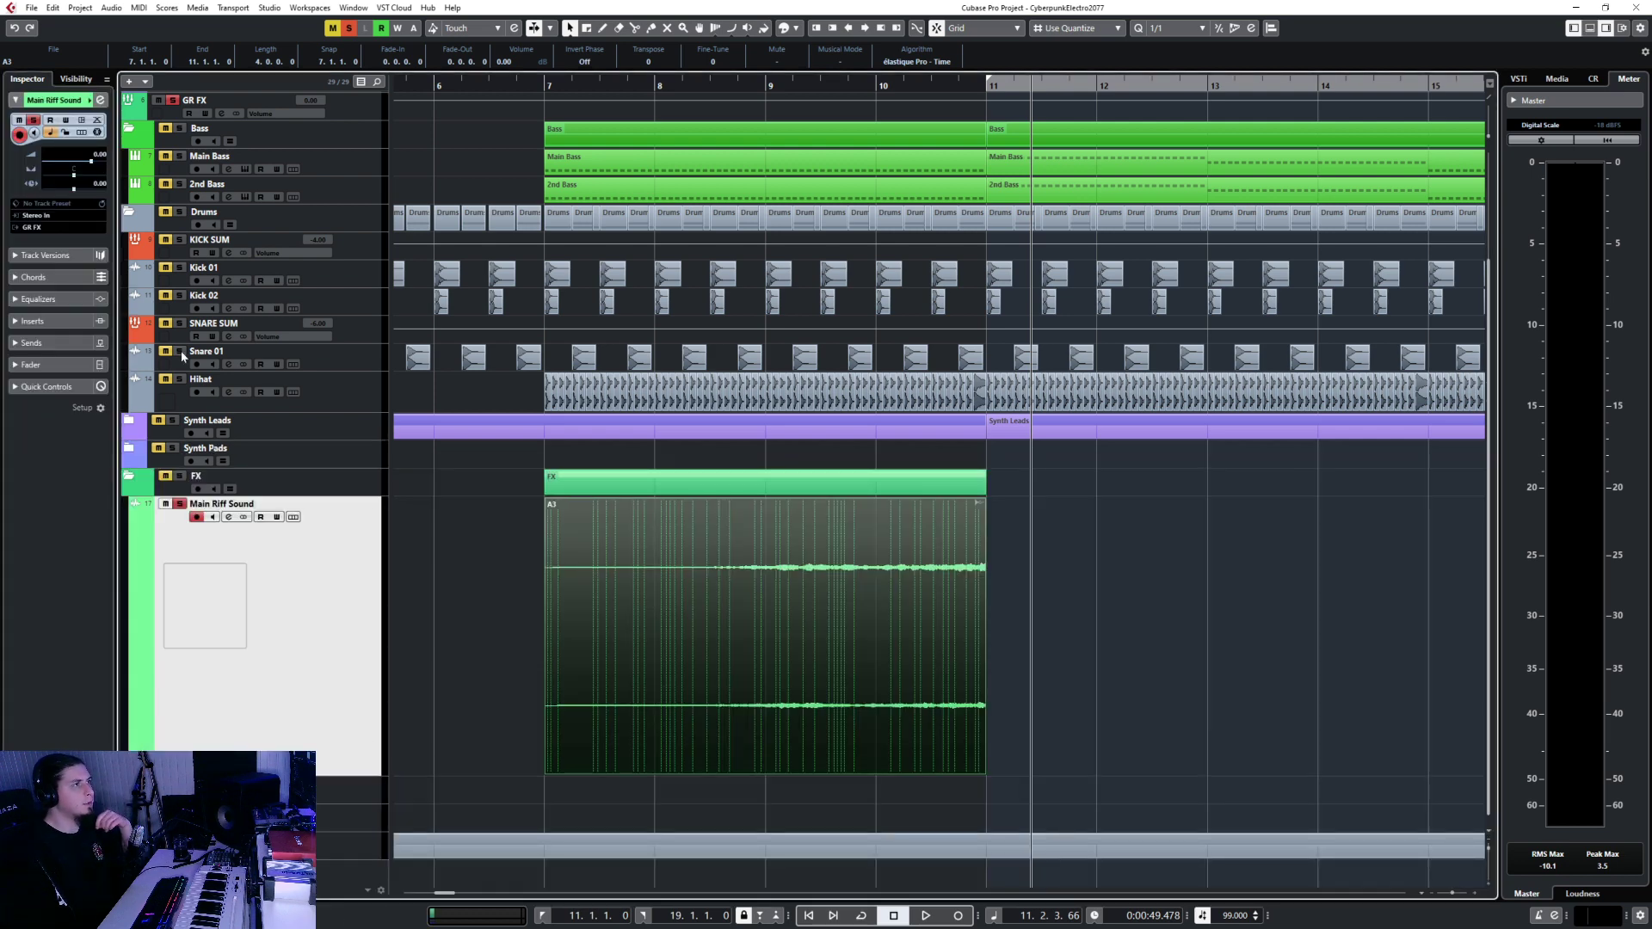
pyautogui.press('F3')
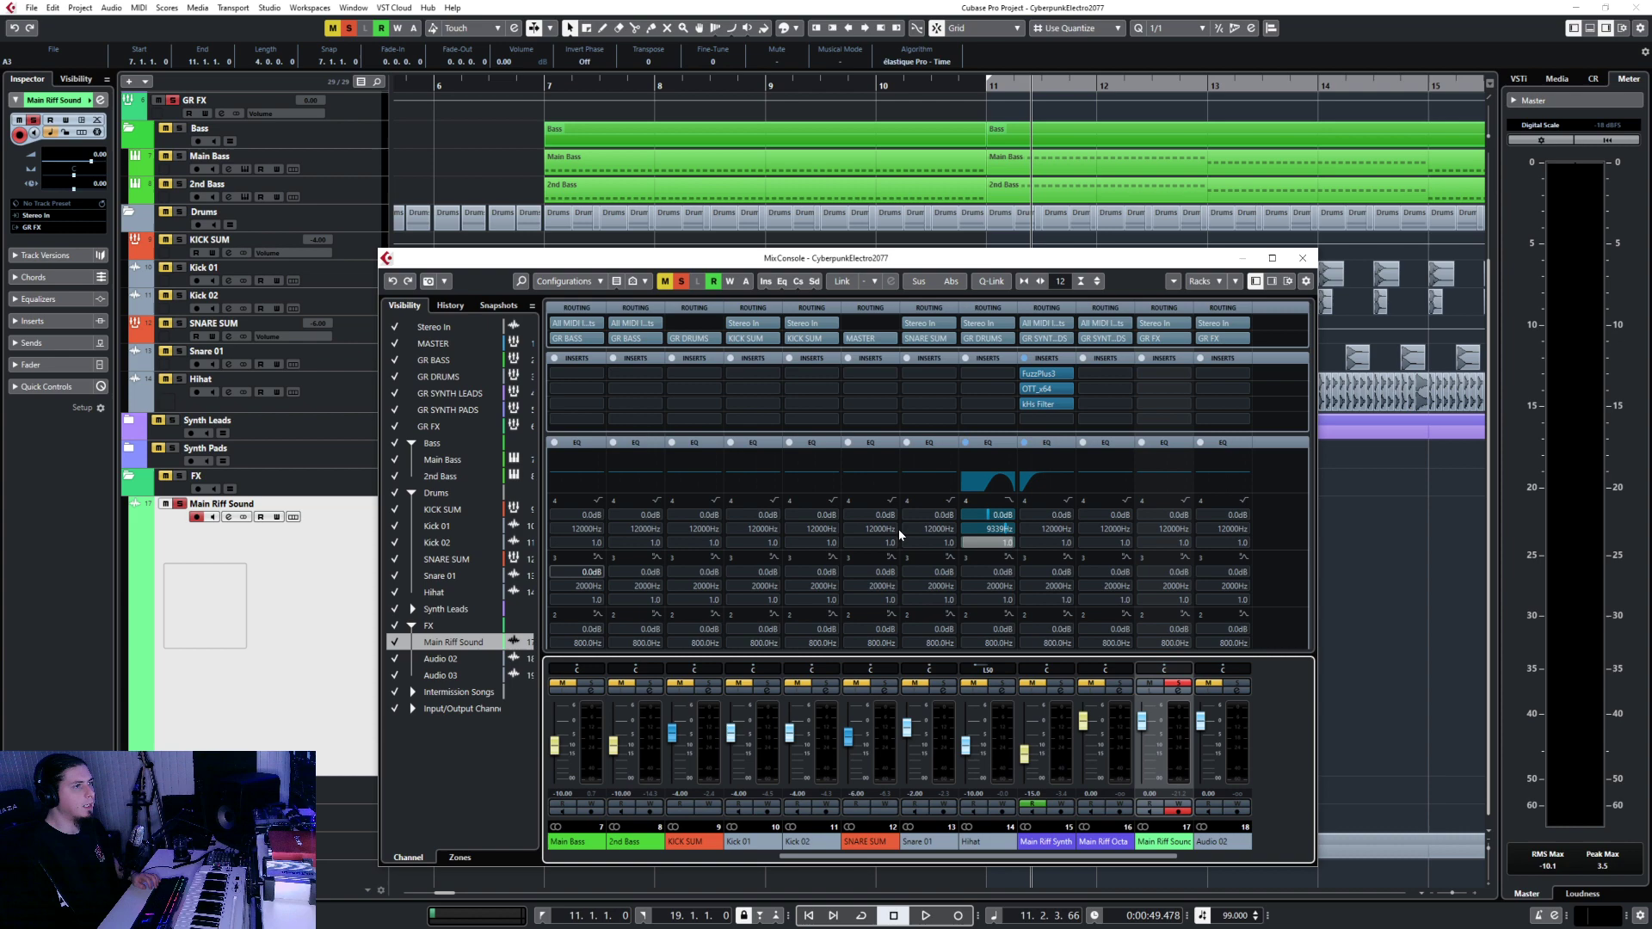
pyautogui.click(1308, 256)
pyautogui.scroll(-5, 684, 772)
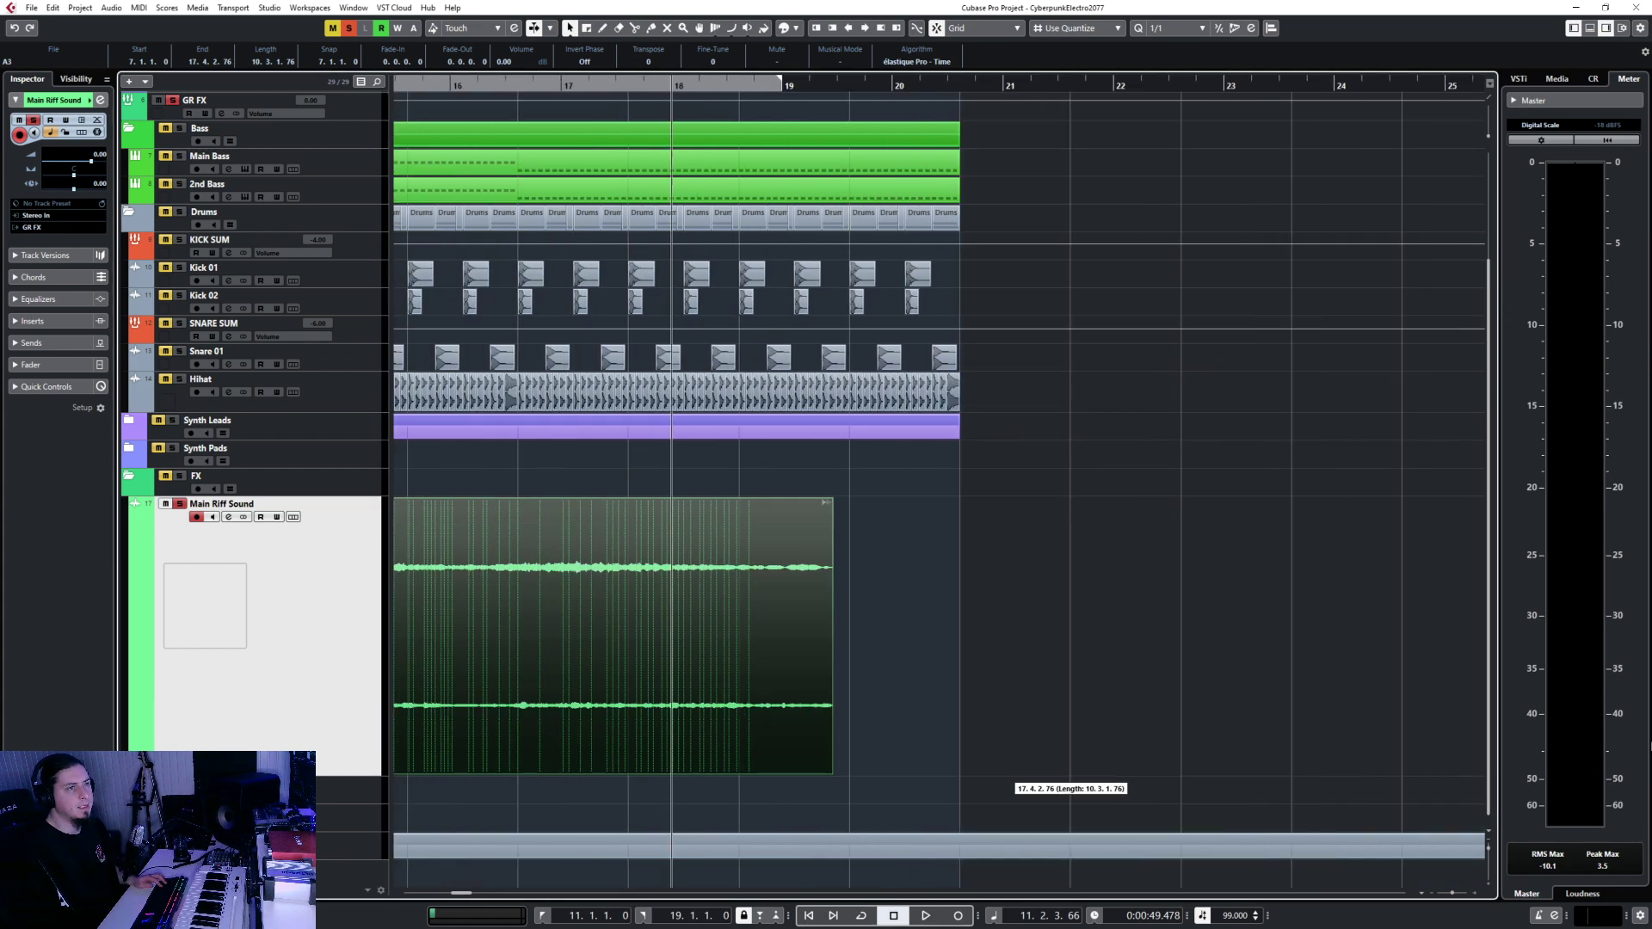
pyautogui.scroll(5, 682, 770)
pyautogui.scroll(-1, 688, 763)
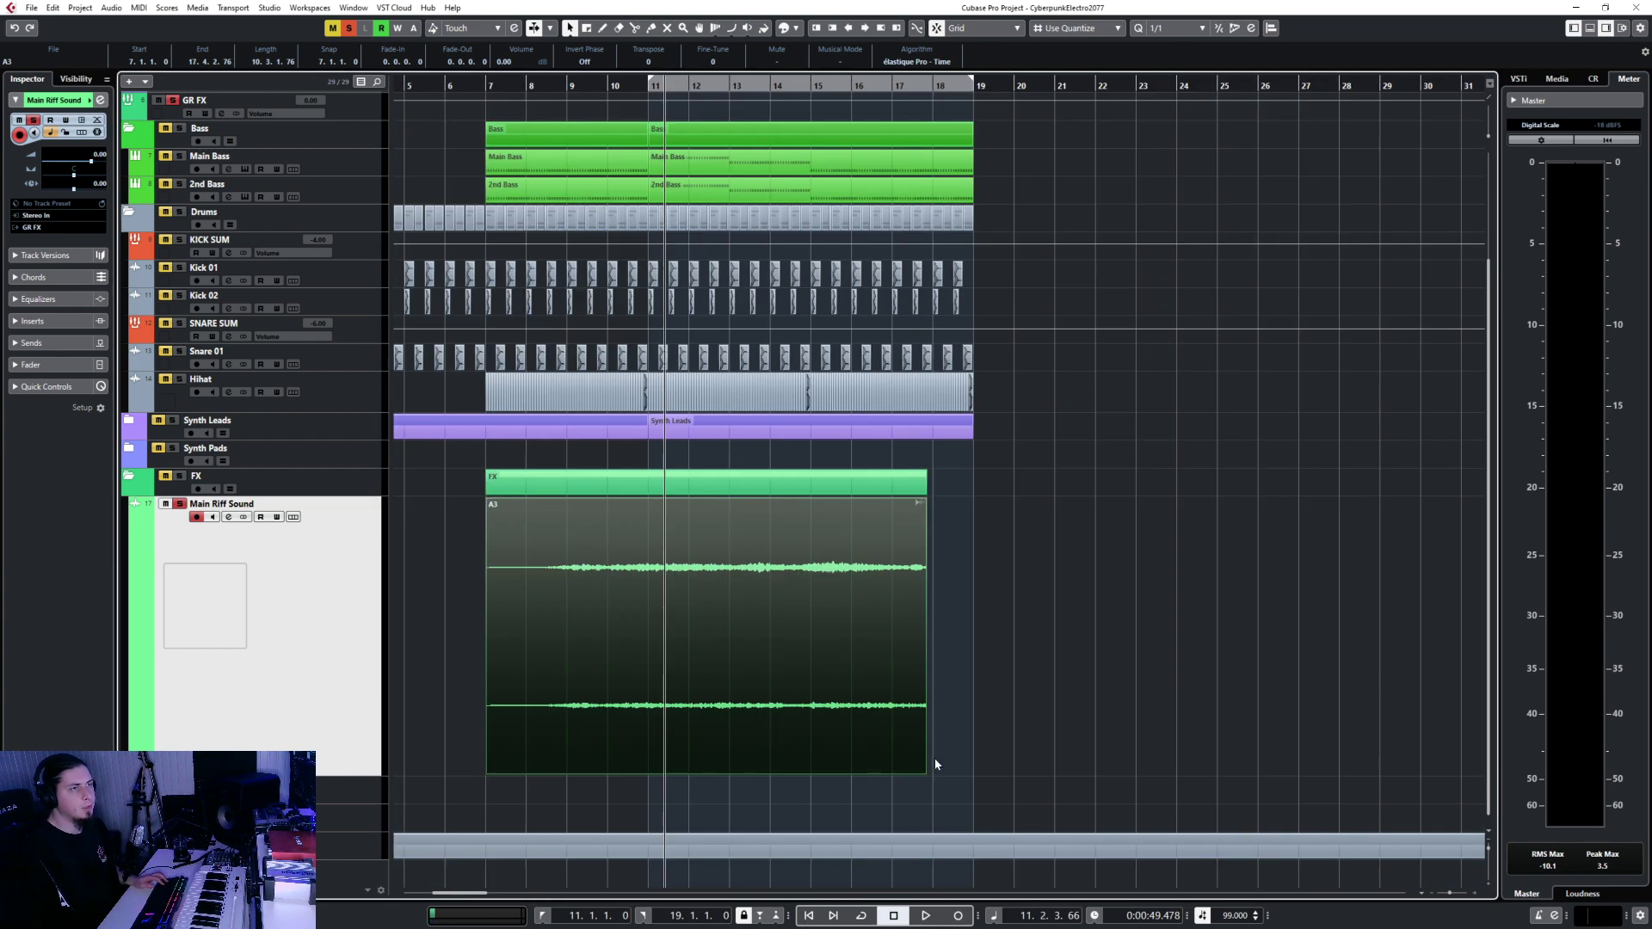
pyautogui.moveTo(924, 771); pyautogui.dragTo(892, 771)
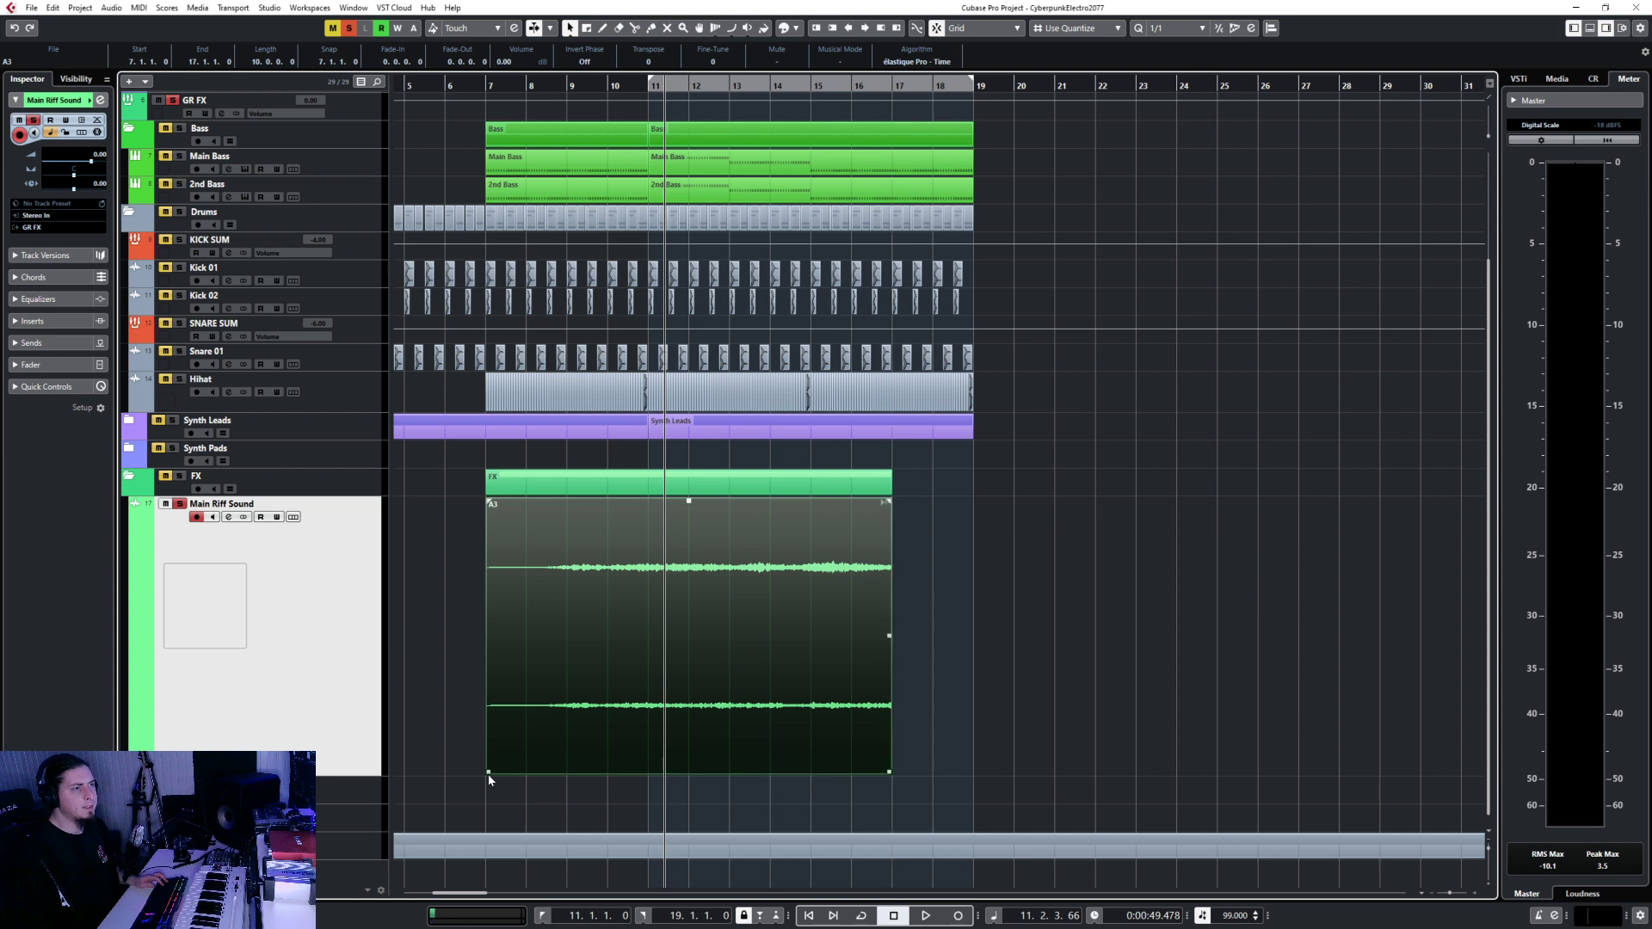
pyautogui.moveTo(489, 778); pyautogui.dragTo(731, 744)
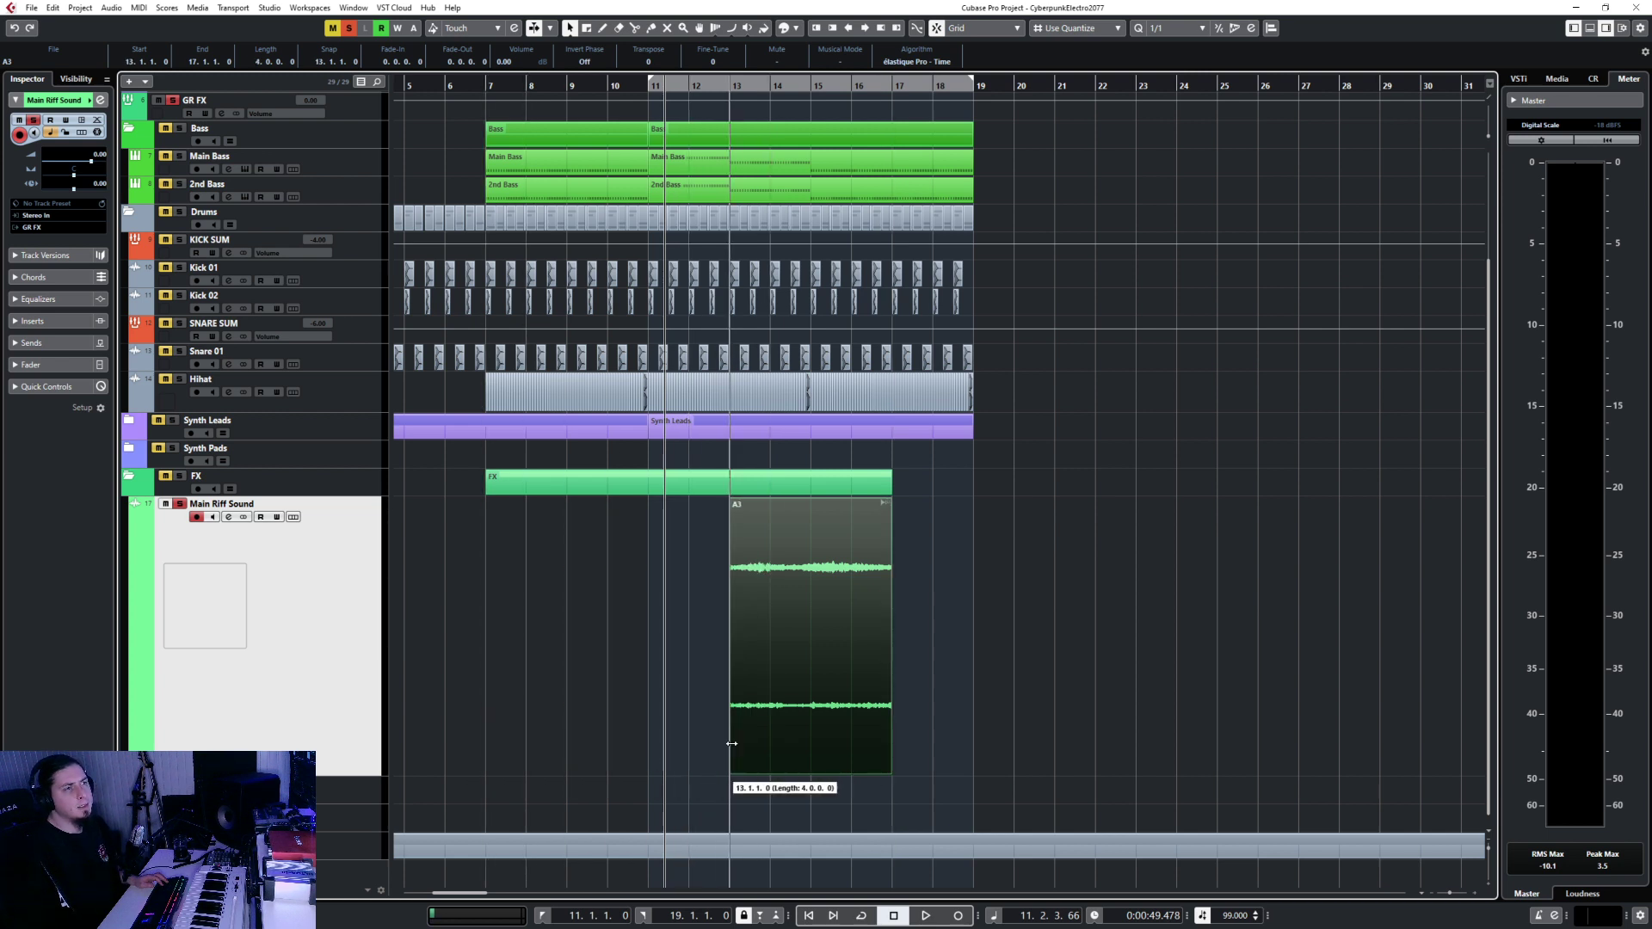
pyautogui.moveTo(814, 636); pyautogui.dragTo(584, 647)
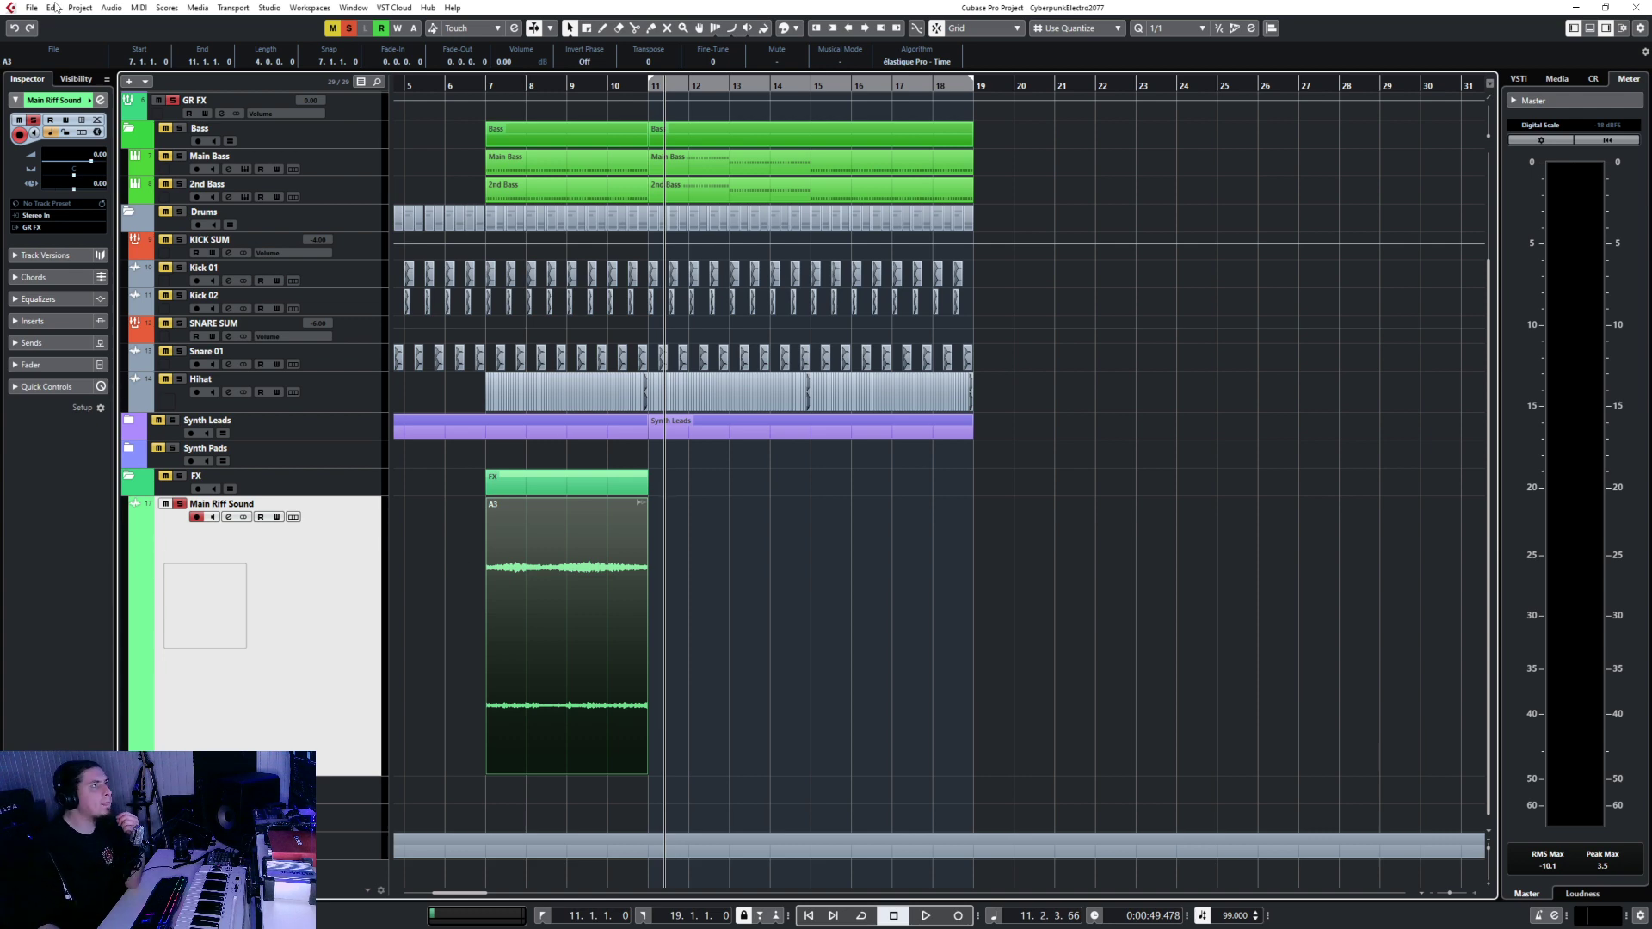
# Find the kHs Pitch Shifter plug-in and insert it on the Main Riff Sound channel.
pyautogui.press('F3')
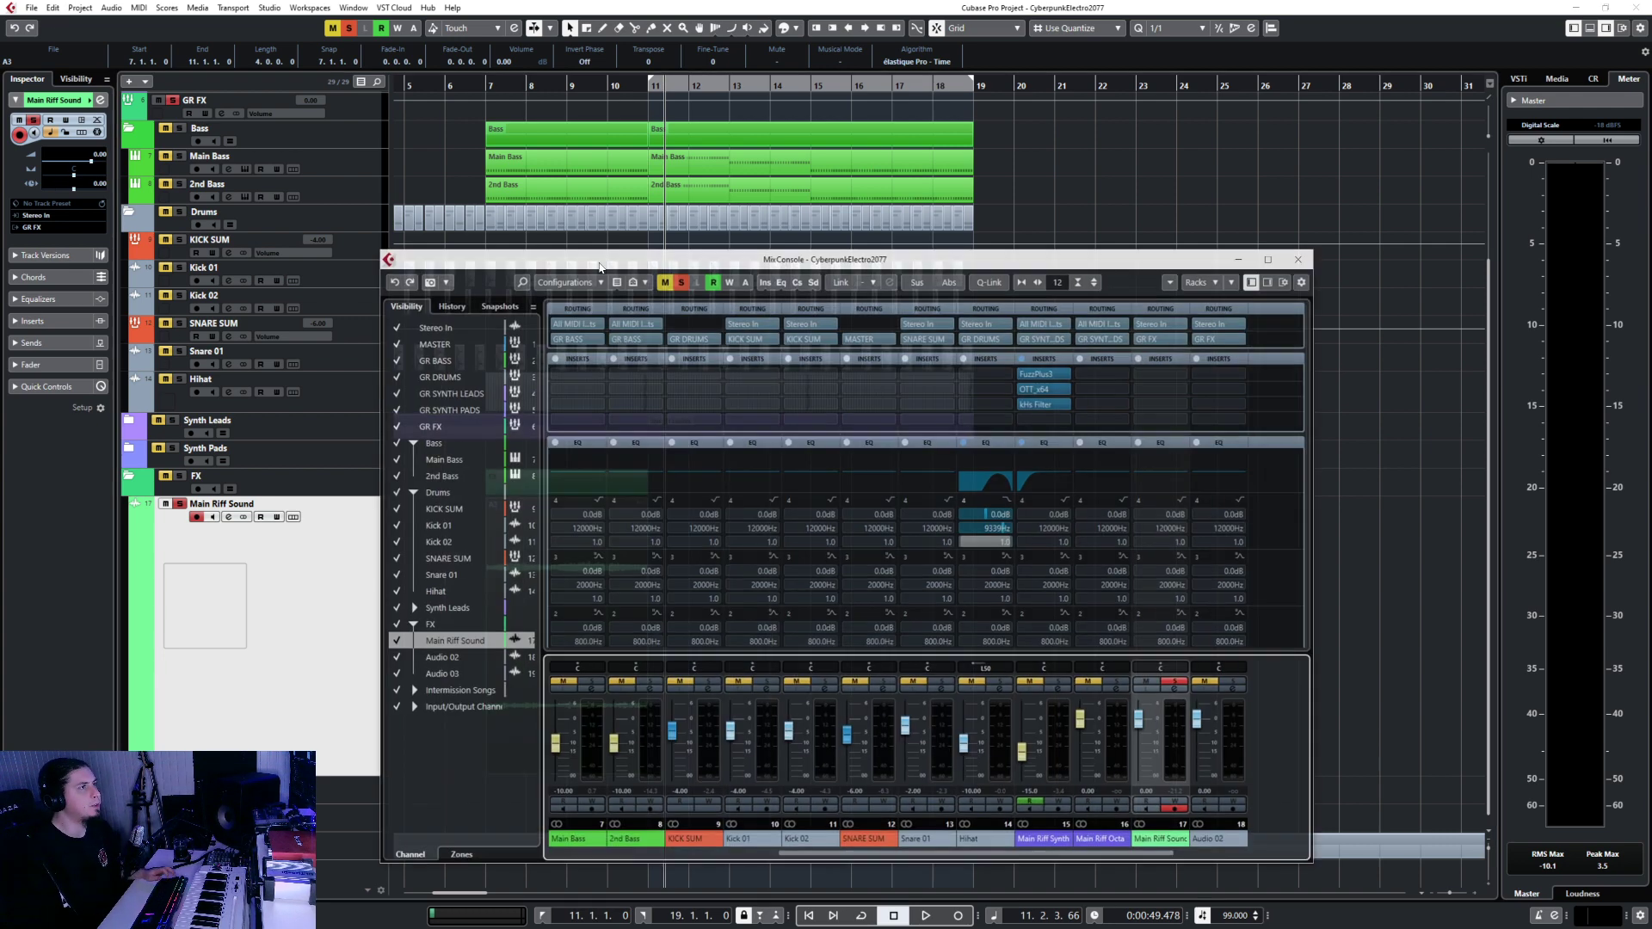
pyautogui.click(1140, 376)
pyautogui.write('pitch')
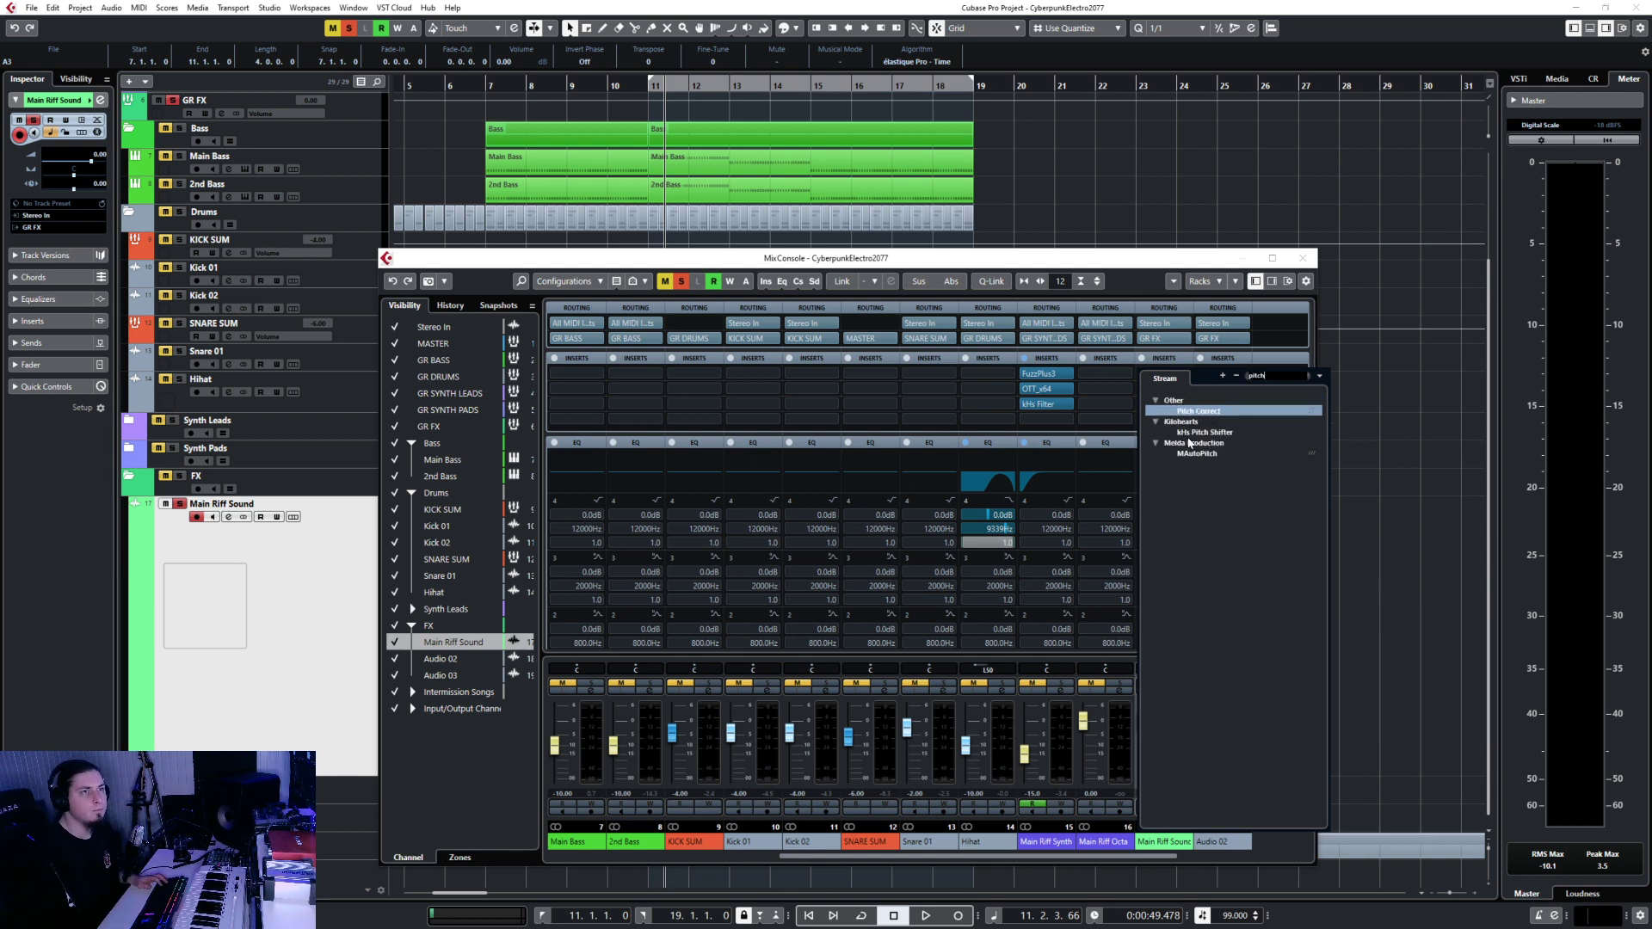
pyautogui.click(1205, 432)
pyautogui.click(1303, 258)
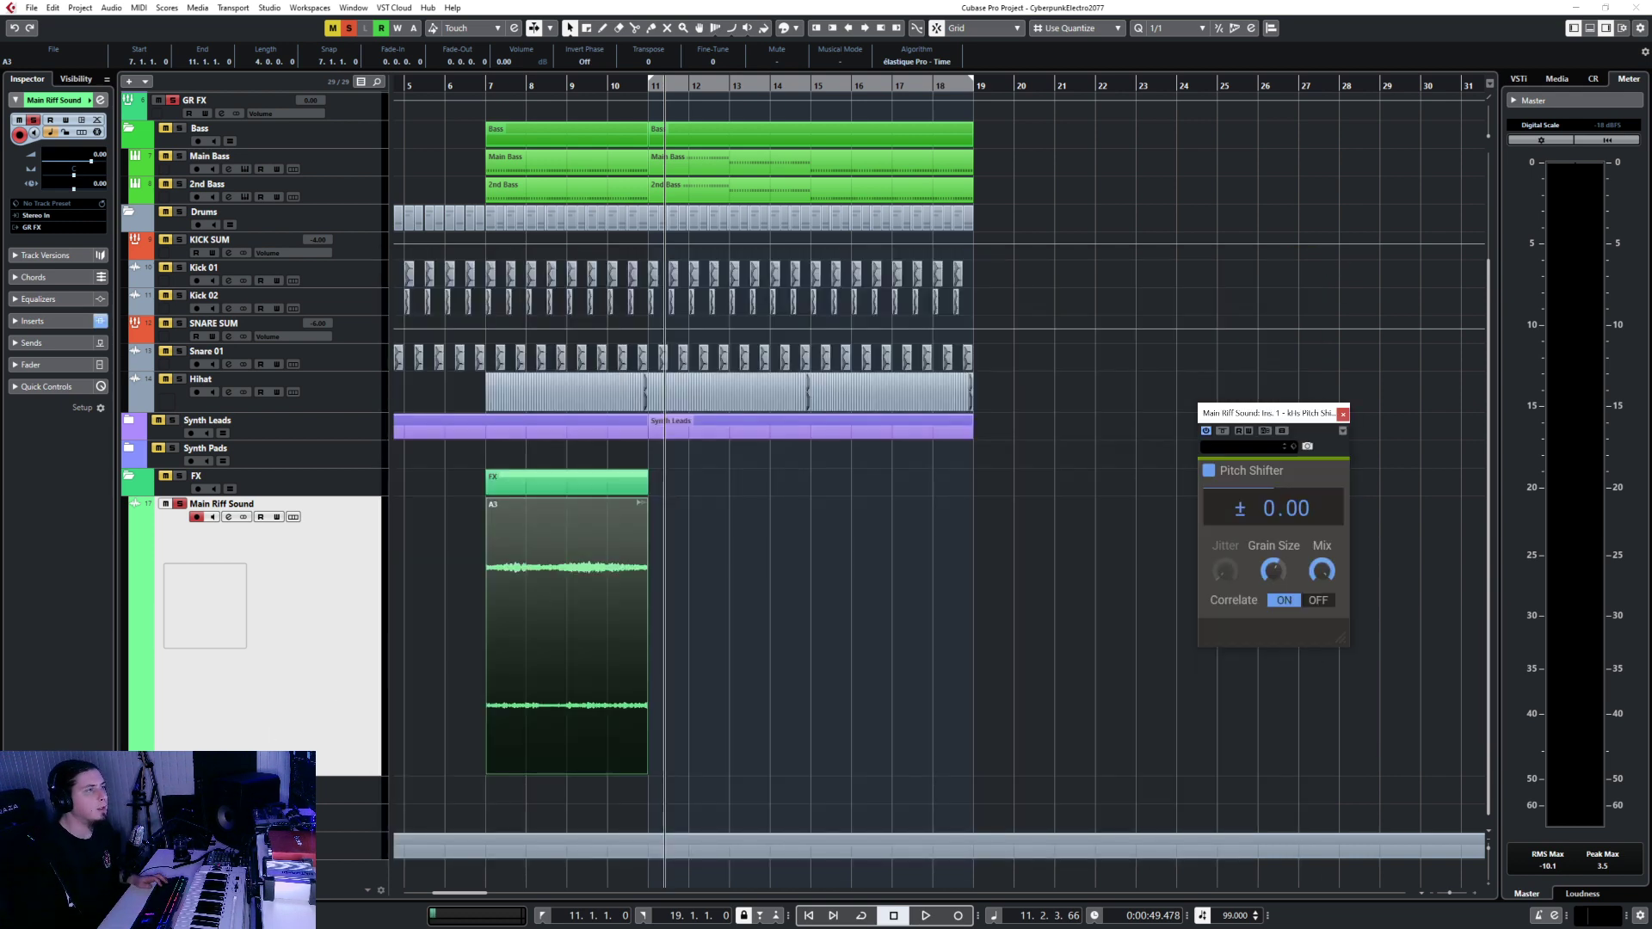
# Rename the Main Riff Sound track as Main Riff - Ambiance.
pyautogui.click(228, 783)
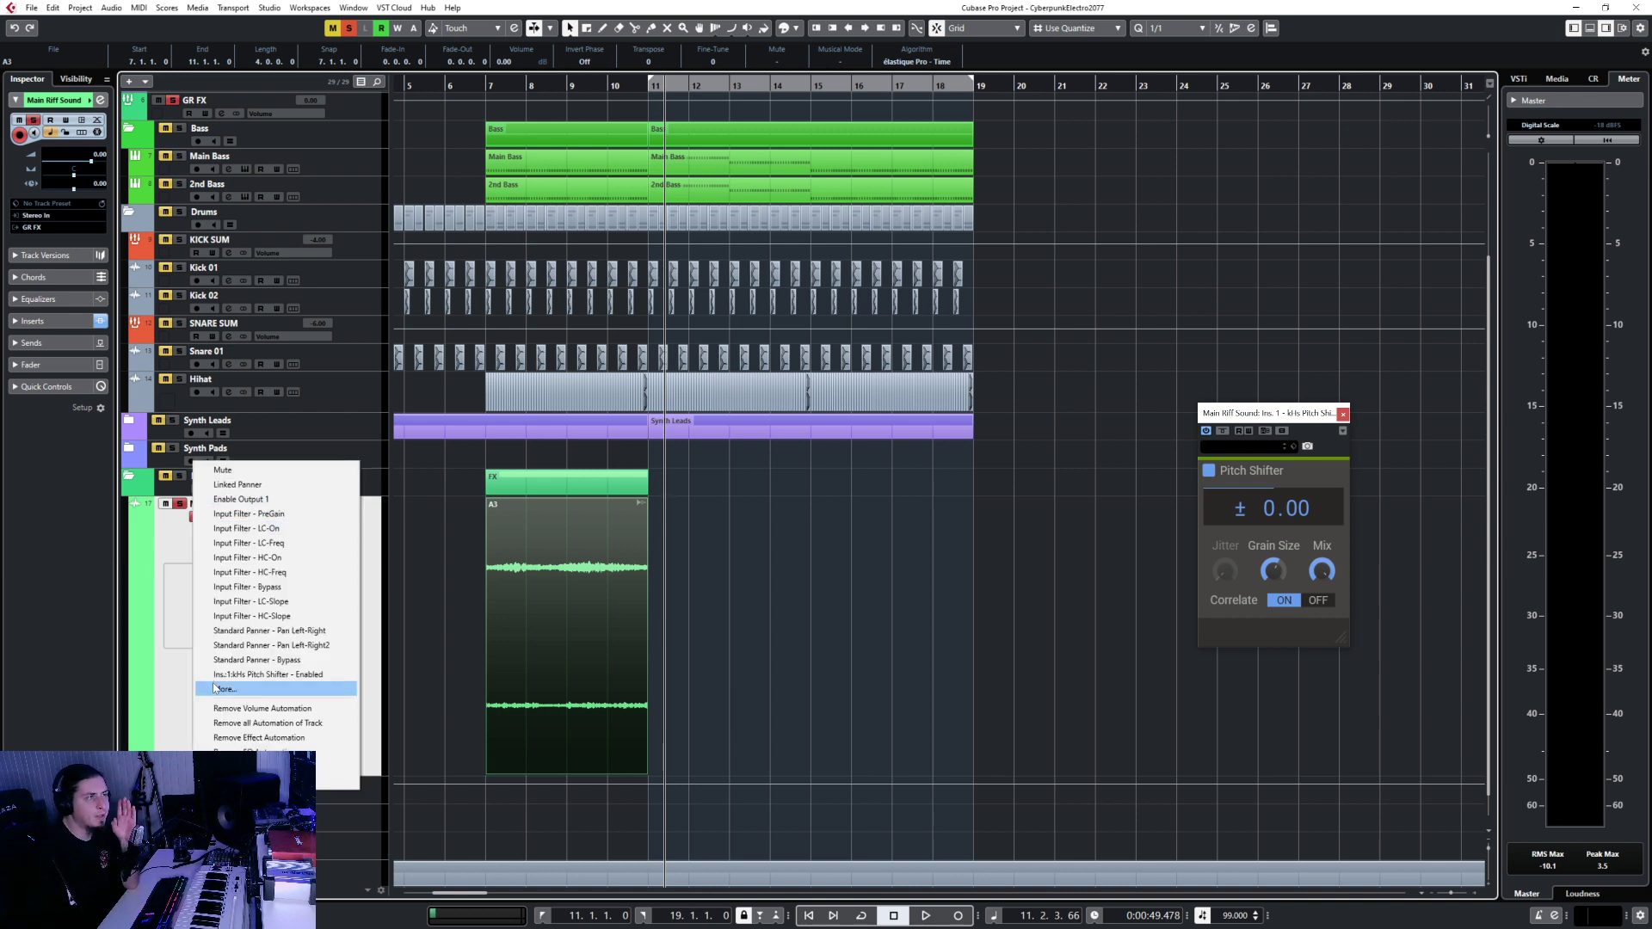
pyautogui.press('Escape')
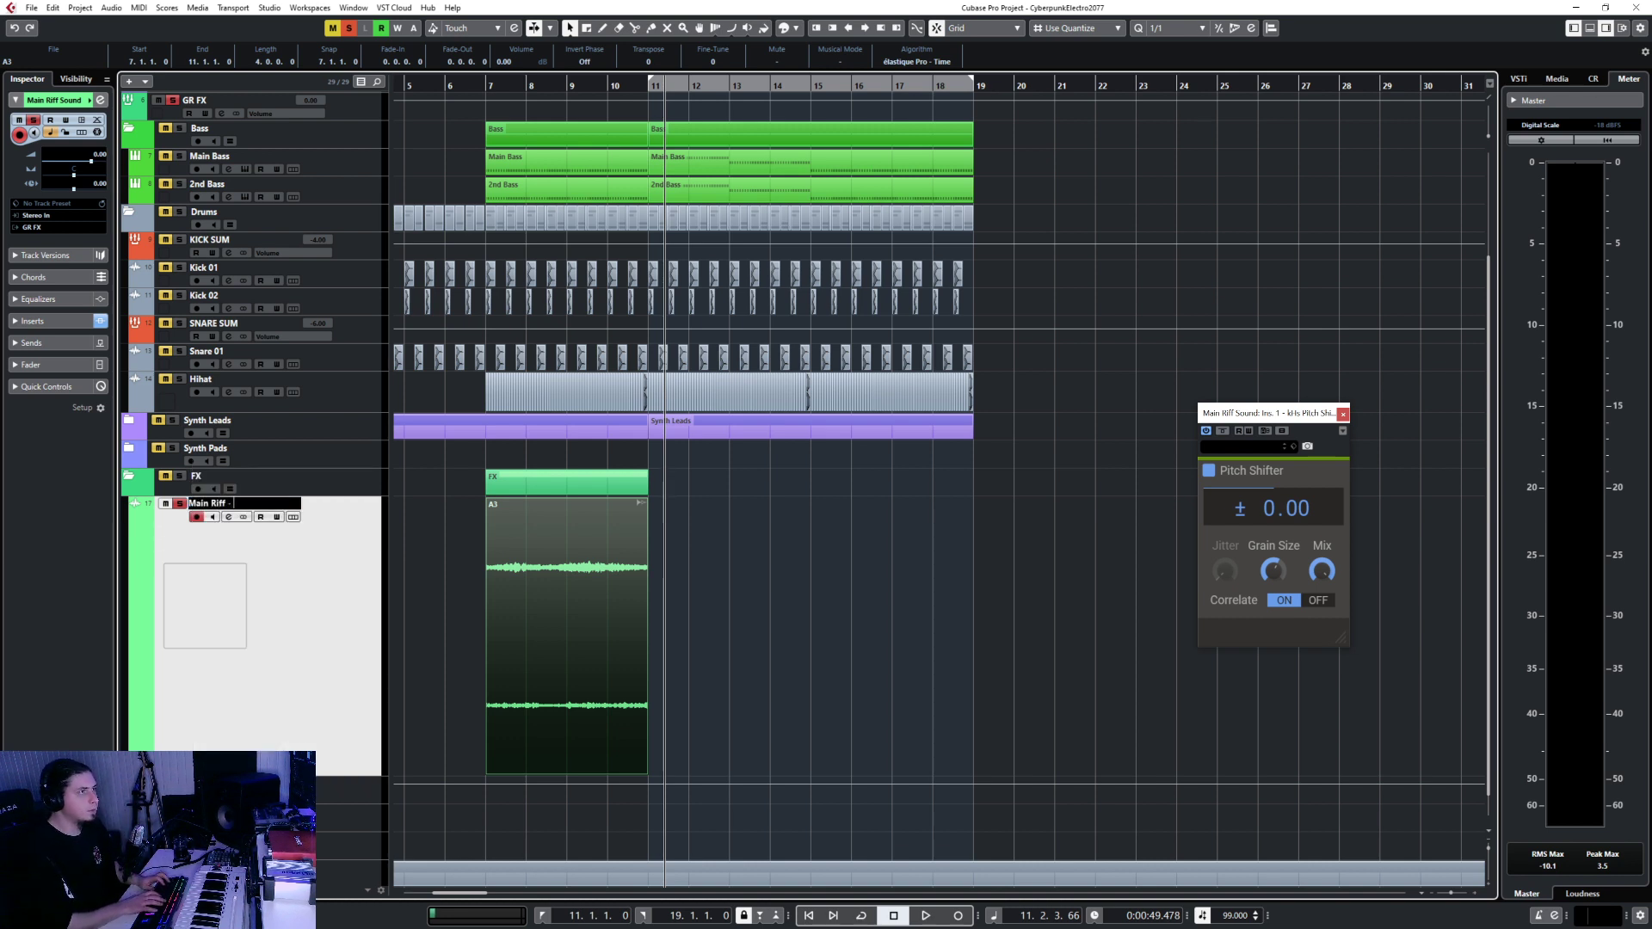
pyautogui.write('e')
pyautogui.press('Return')
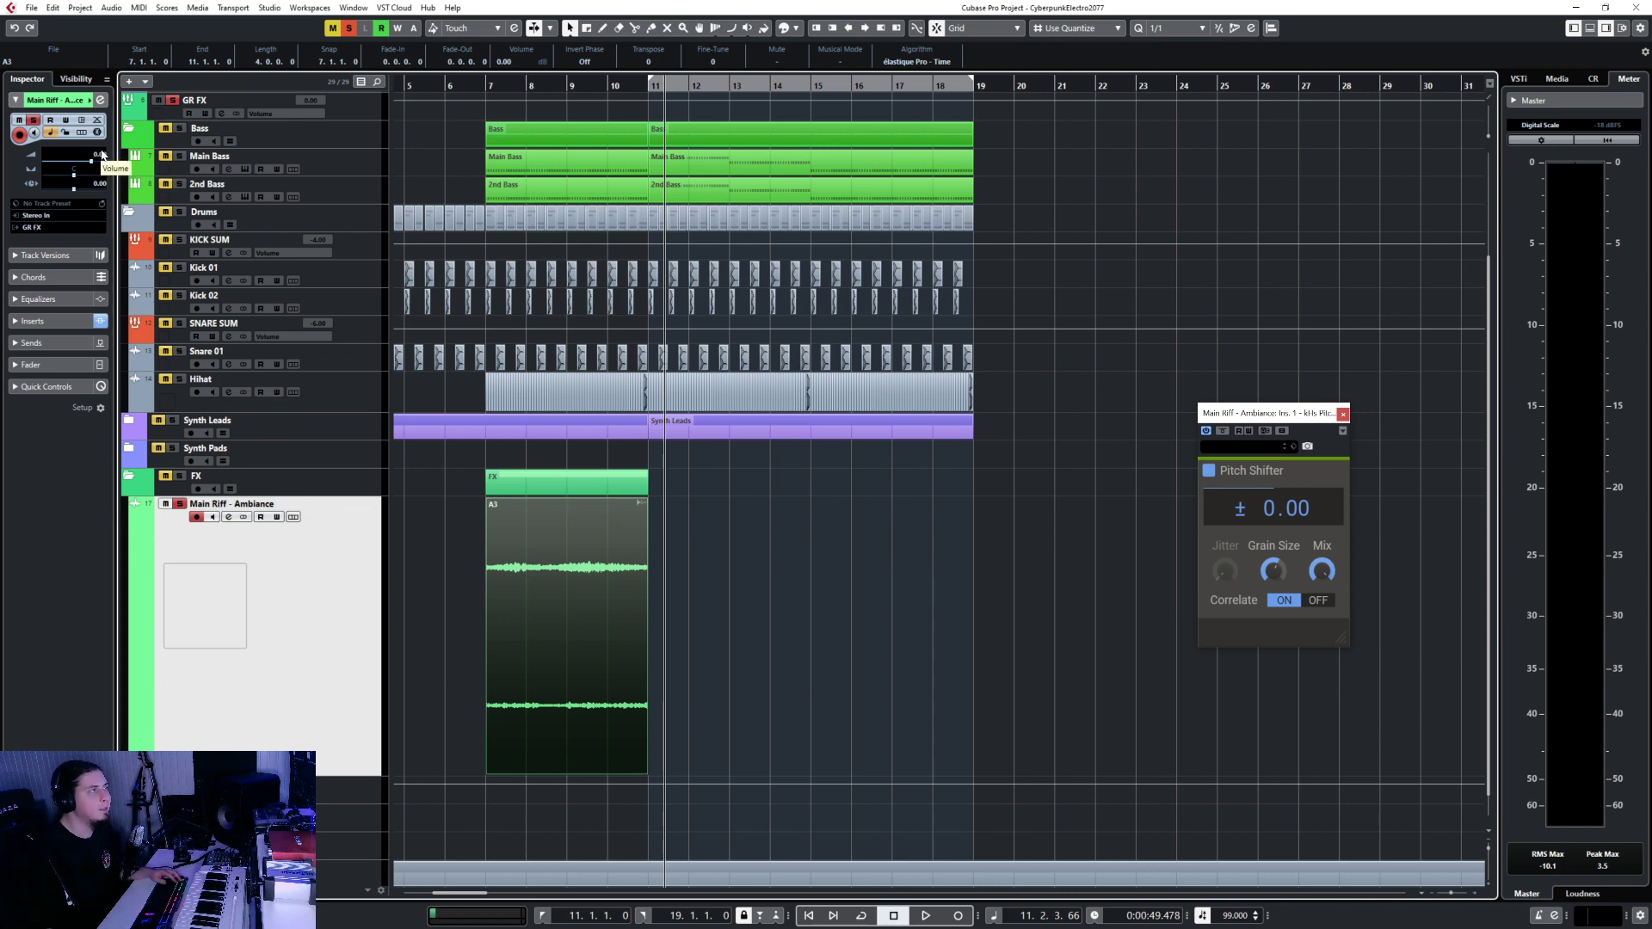
pyautogui.press('F3')
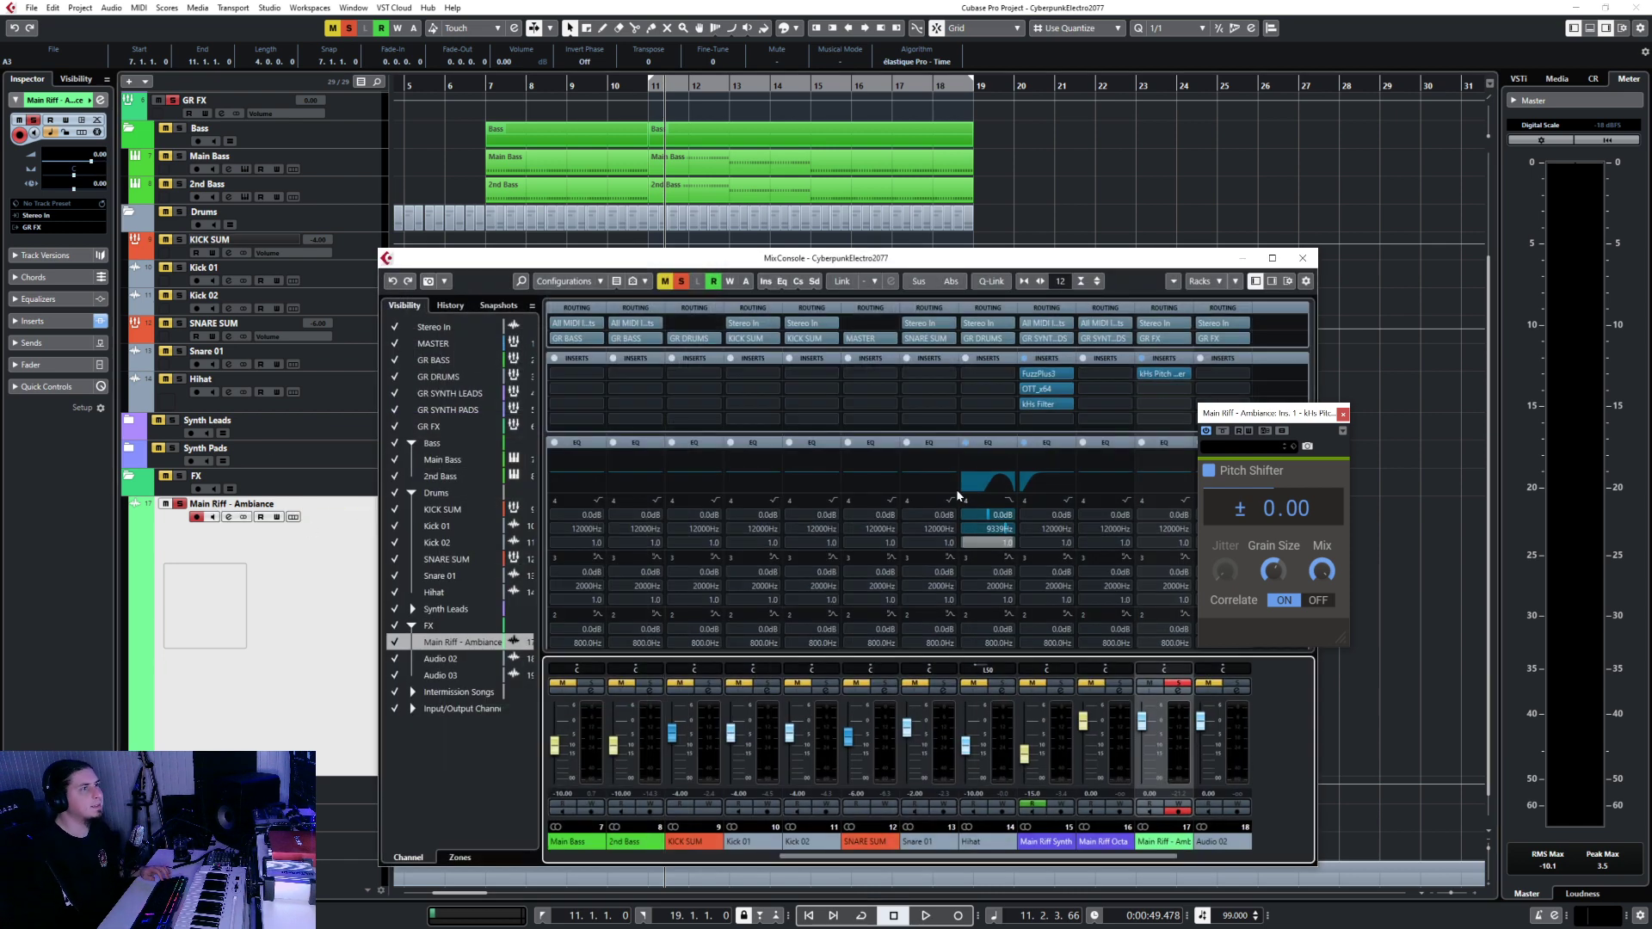
pyautogui.click(1303, 259)
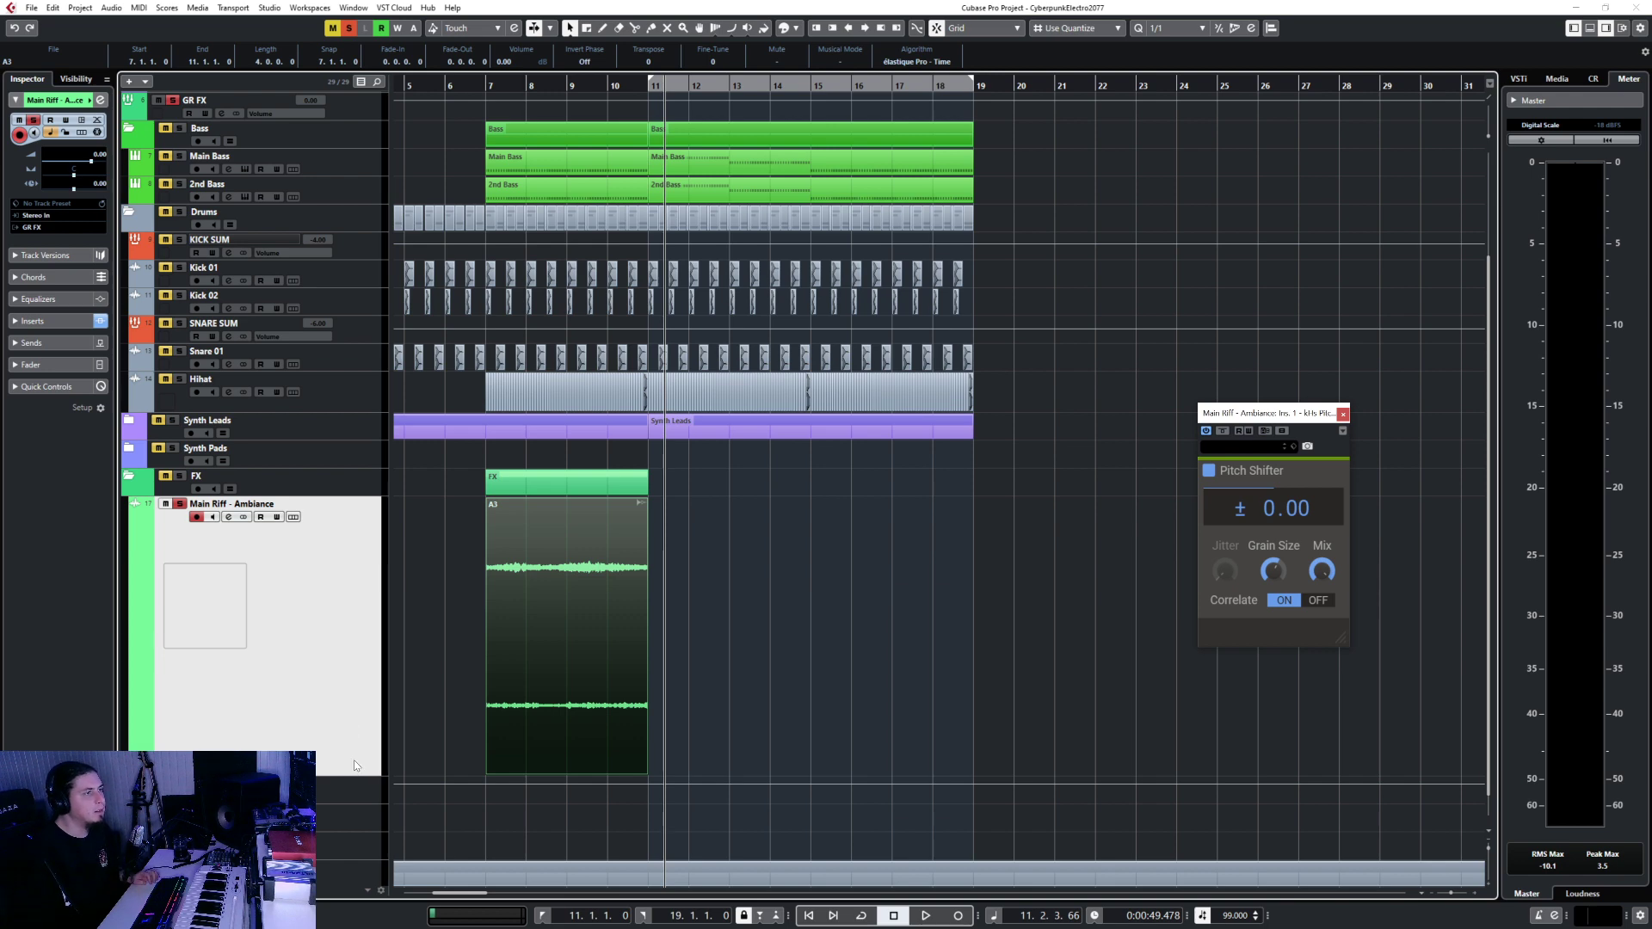
# Reduce the Main Riff - Ambiance track's height to a moderate size.
pyautogui.moveTo(343, 771); pyautogui.dragTo(343, 535)
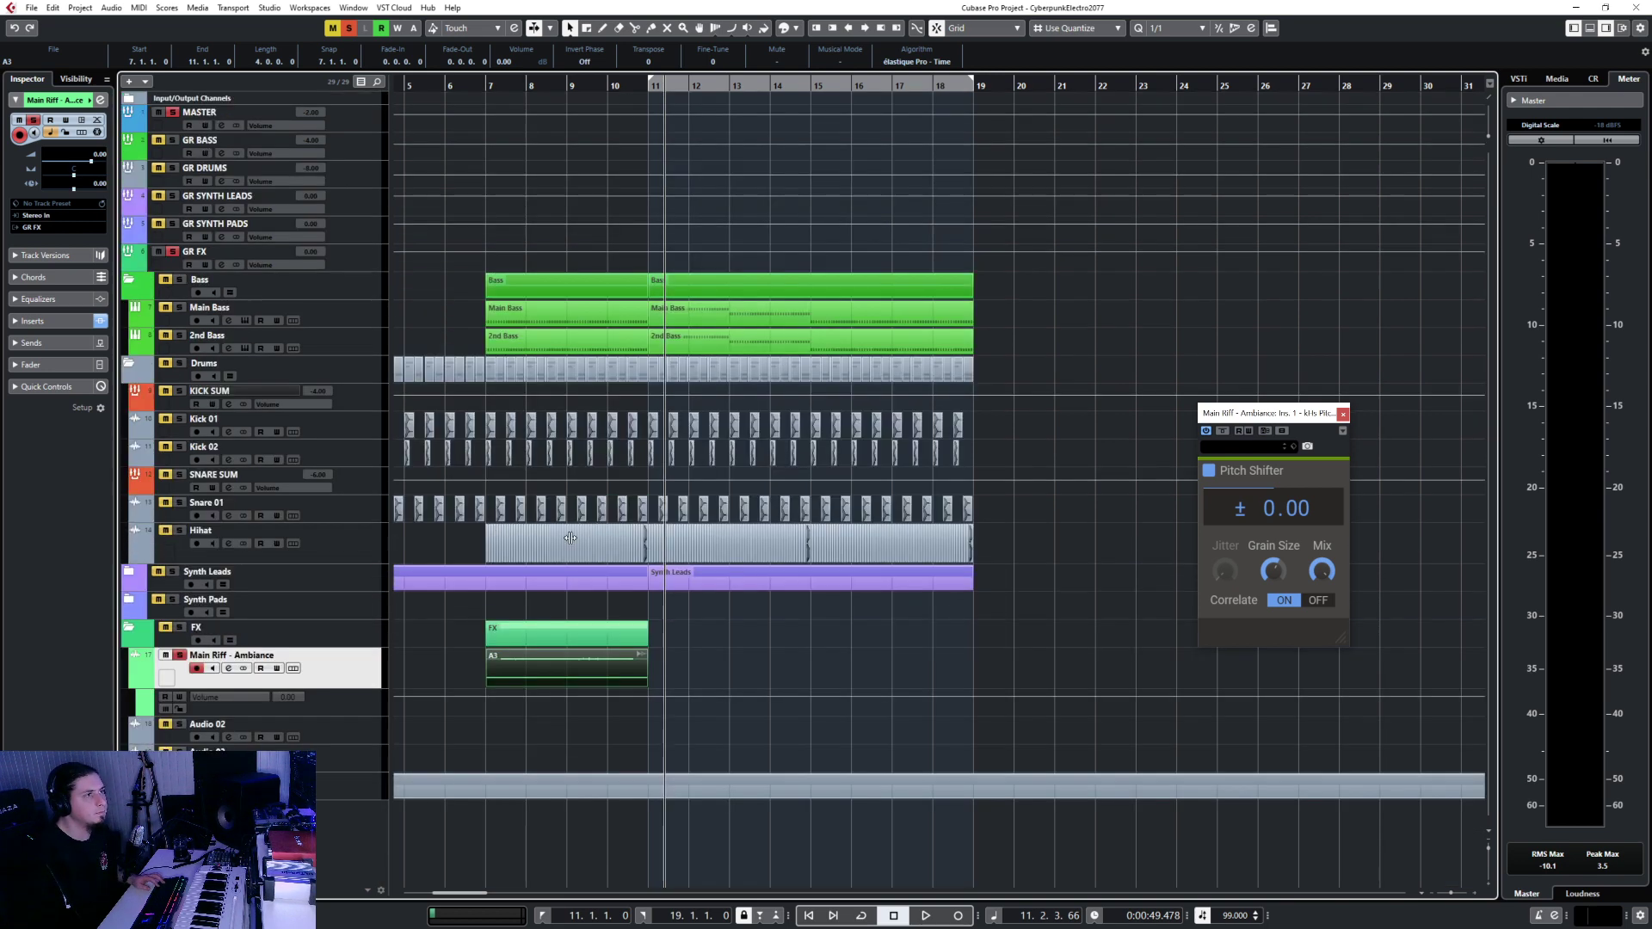
pyautogui.moveTo(324, 684); pyautogui.dragTo(325, 727)
pyautogui.scroll(5, 453, 707)
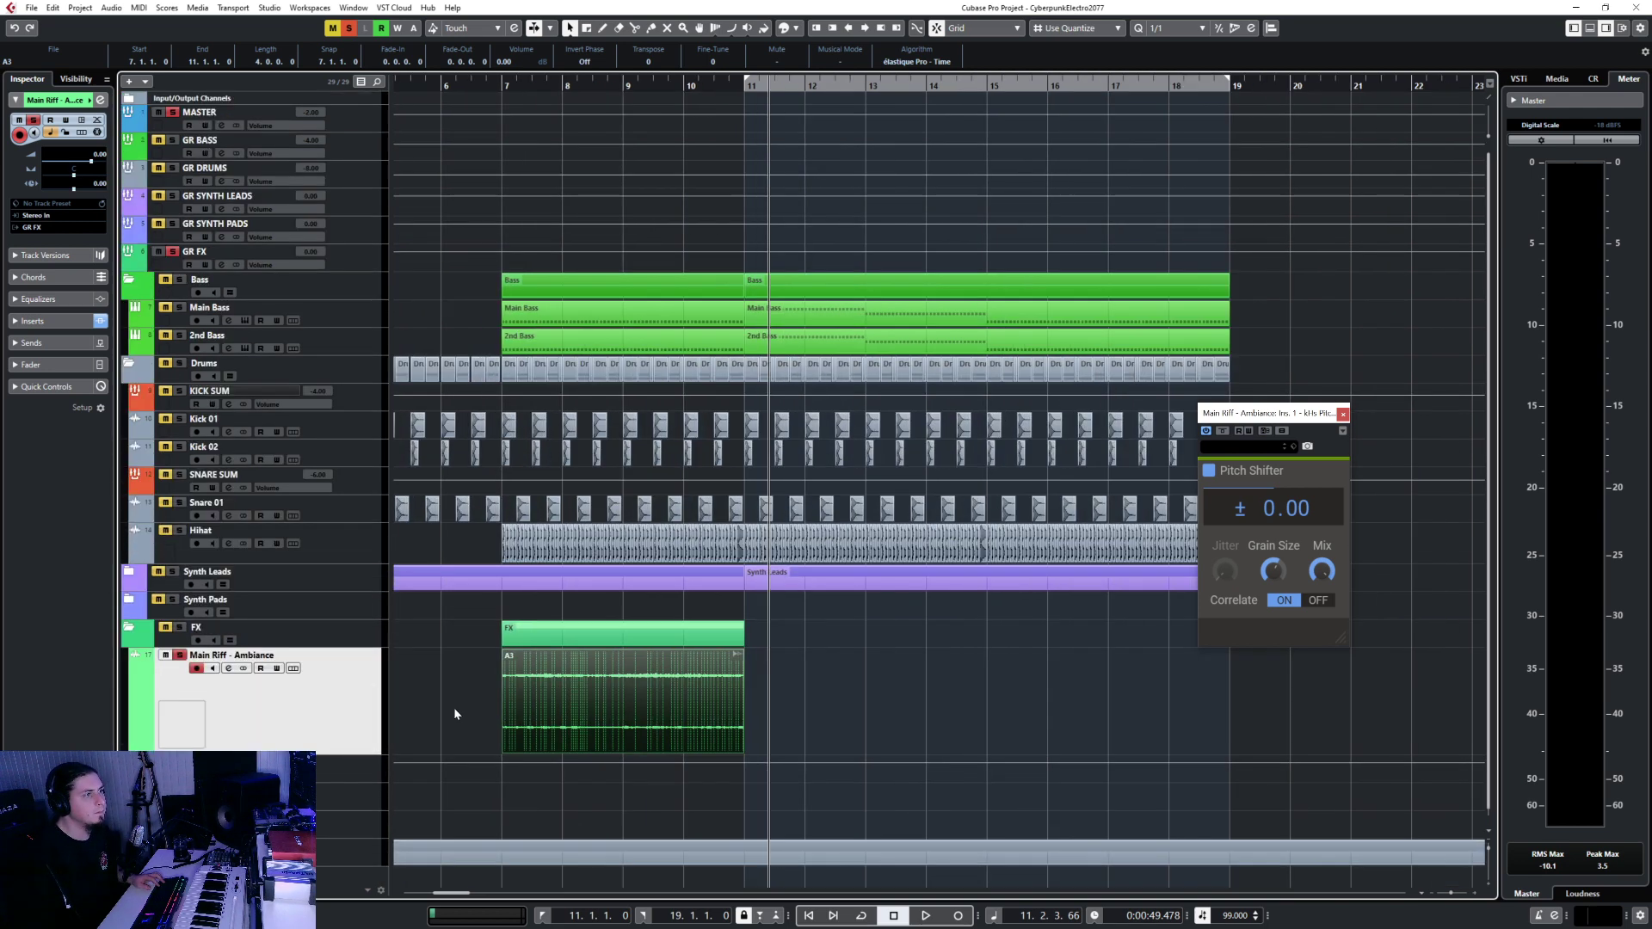
pyautogui.scroll(3, 533, 709)
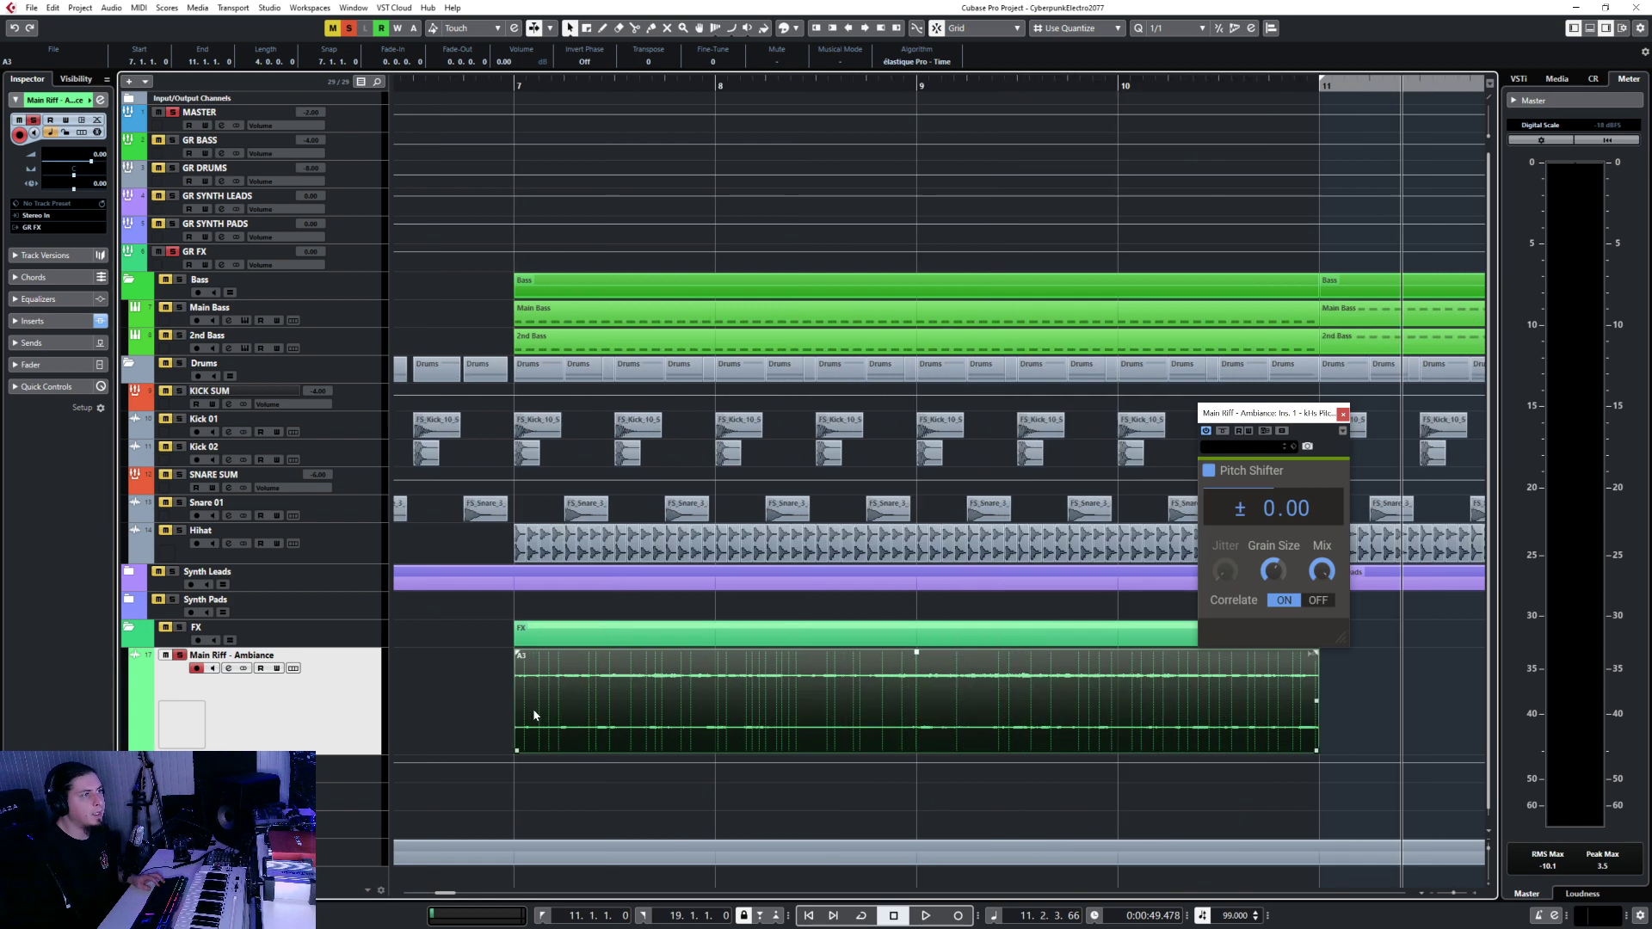
# Trim the A3 event to its last bar, starting at bar 10, and move it back to bar 7.
pyautogui.click(747, 713)
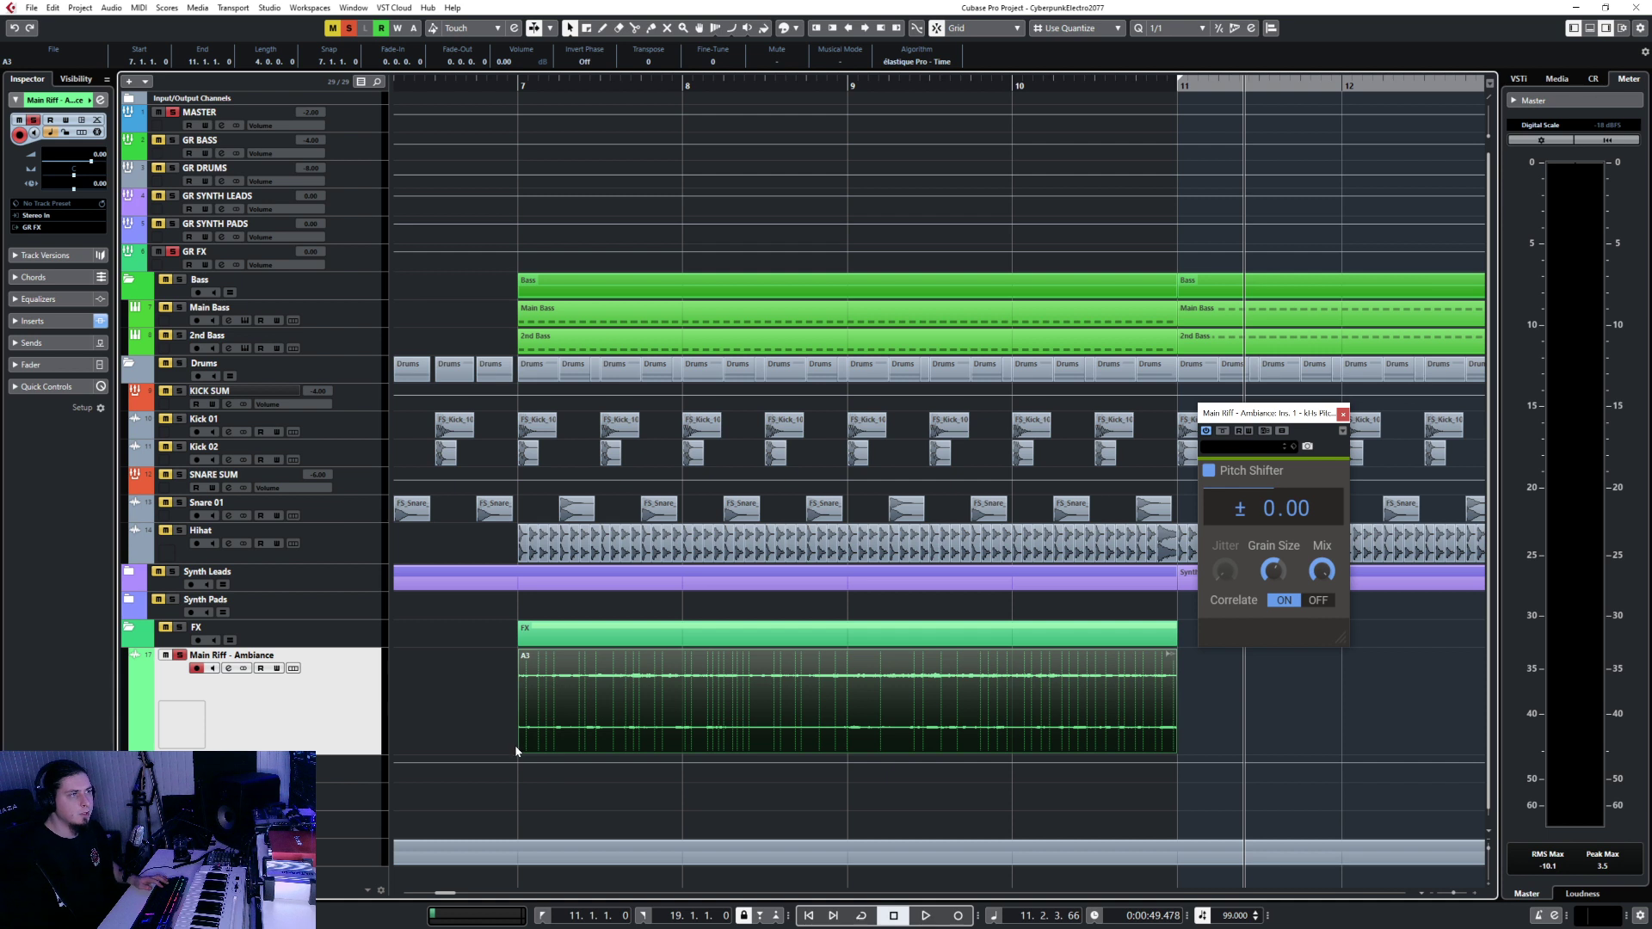
pyautogui.moveTo(518, 749); pyautogui.dragTo(1013, 753)
pyautogui.moveTo(1060, 693); pyautogui.dragTo(560, 663)
# Duplicate the one-bar A3 event three times to fill bars 7 through 10.
pyautogui.hotkey('ctrl', 'd')
pyautogui.hotkey('ctrl', 'd')
pyautogui.hotkey('ctrl', 'd')
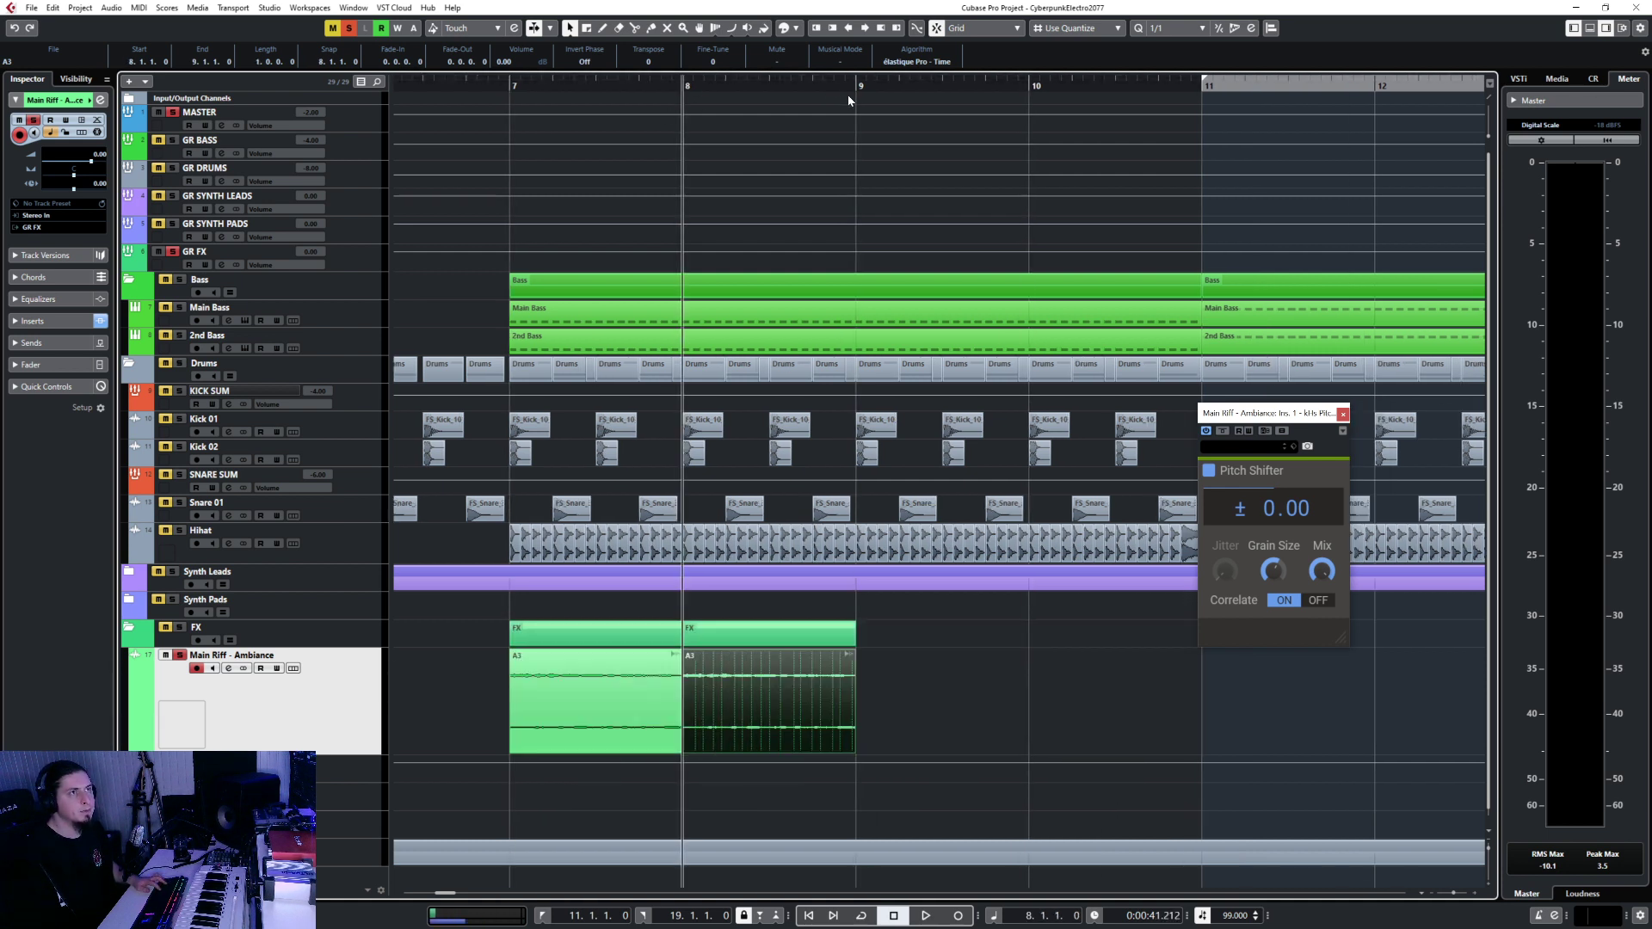
# Add fade-ins about a third of a bar long to the A3 events at bars 7 and 8.
pyautogui.click(528, 670)
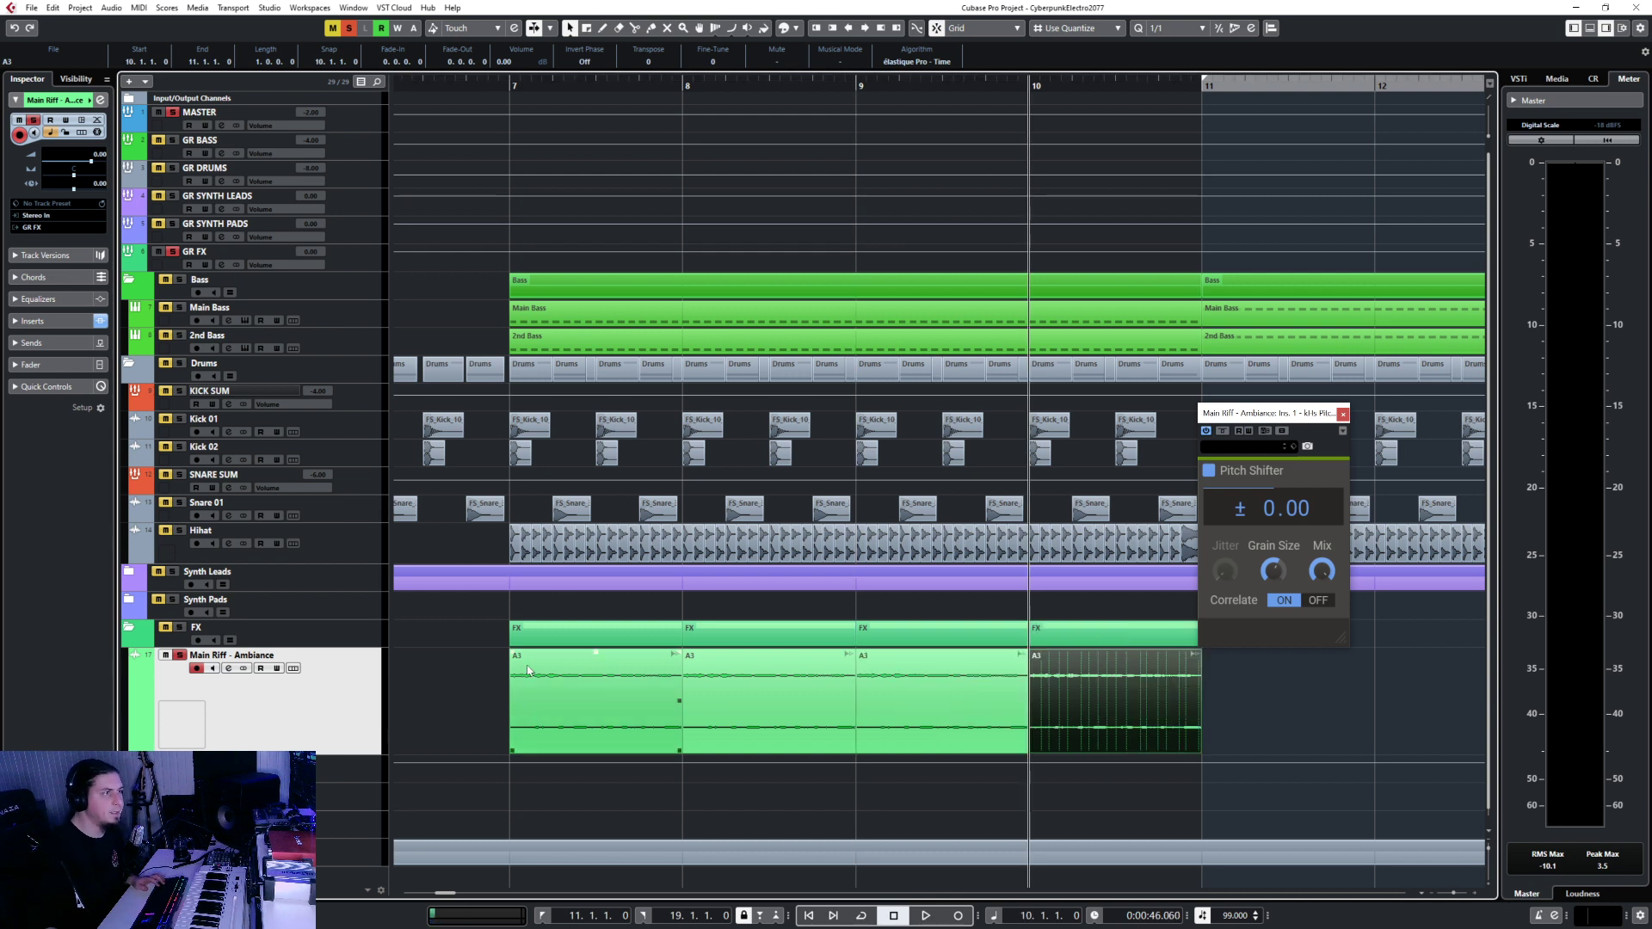
pyautogui.moveTo(514, 652); pyautogui.dragTo(550, 651)
pyautogui.click(686, 652)
pyautogui.moveTo(686, 652); pyautogui.dragTo(745, 658)
pyautogui.scroll(3, 745, 668)
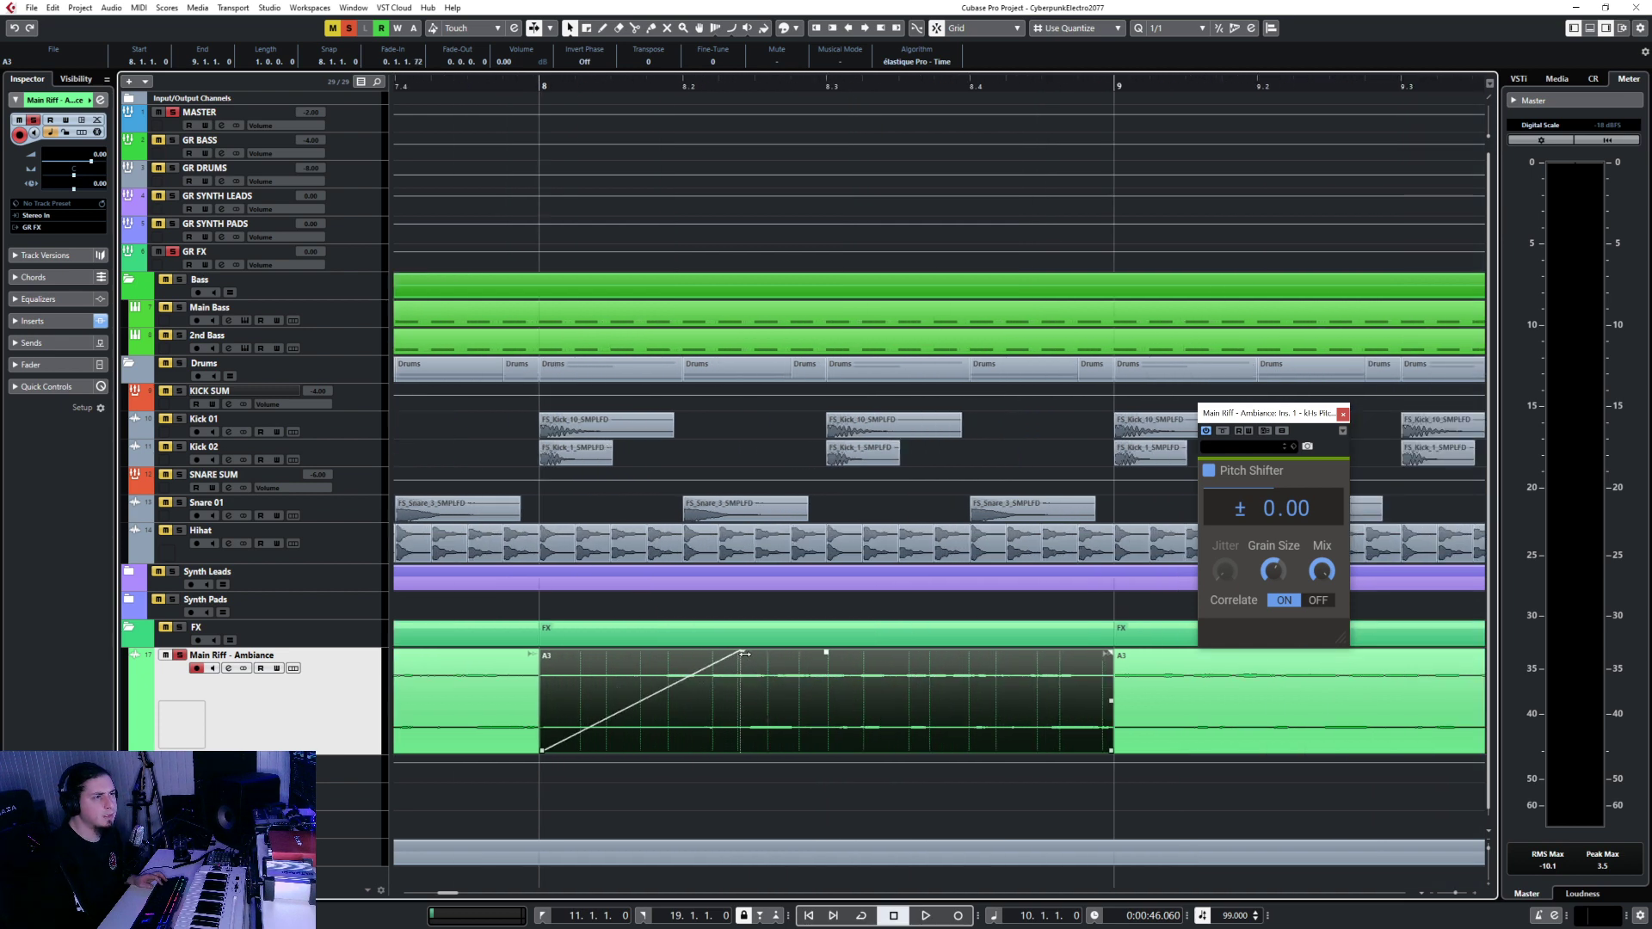
pyautogui.hscroll(-4, 560, 675)
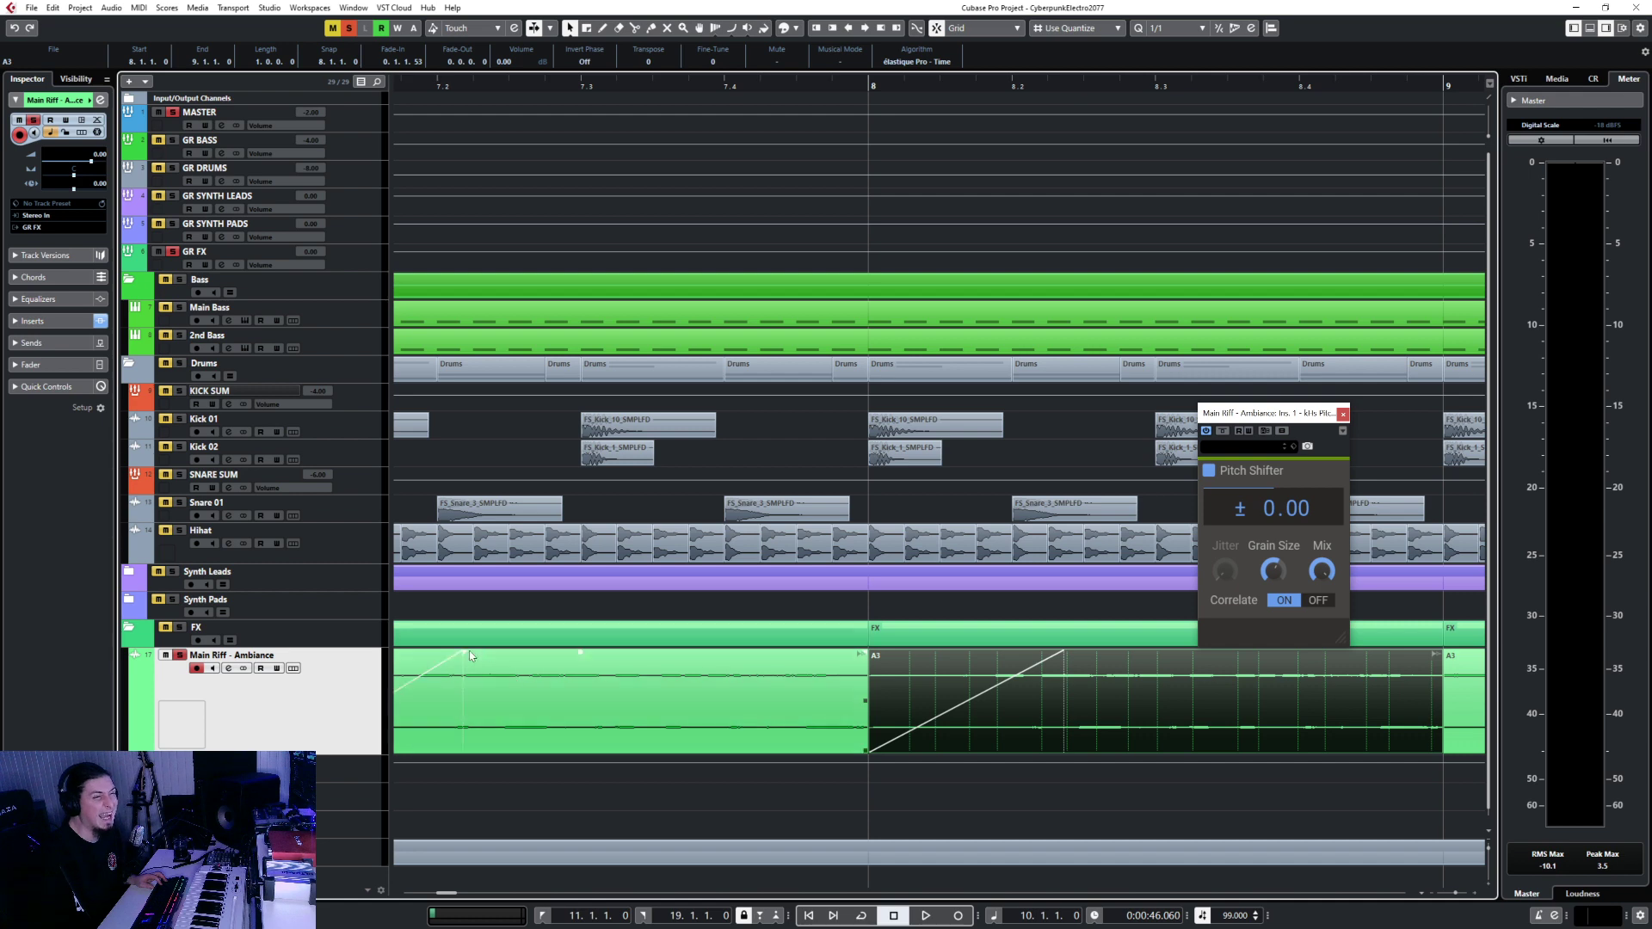
pyautogui.click(468, 656)
pyautogui.scroll(-2, 670, 689)
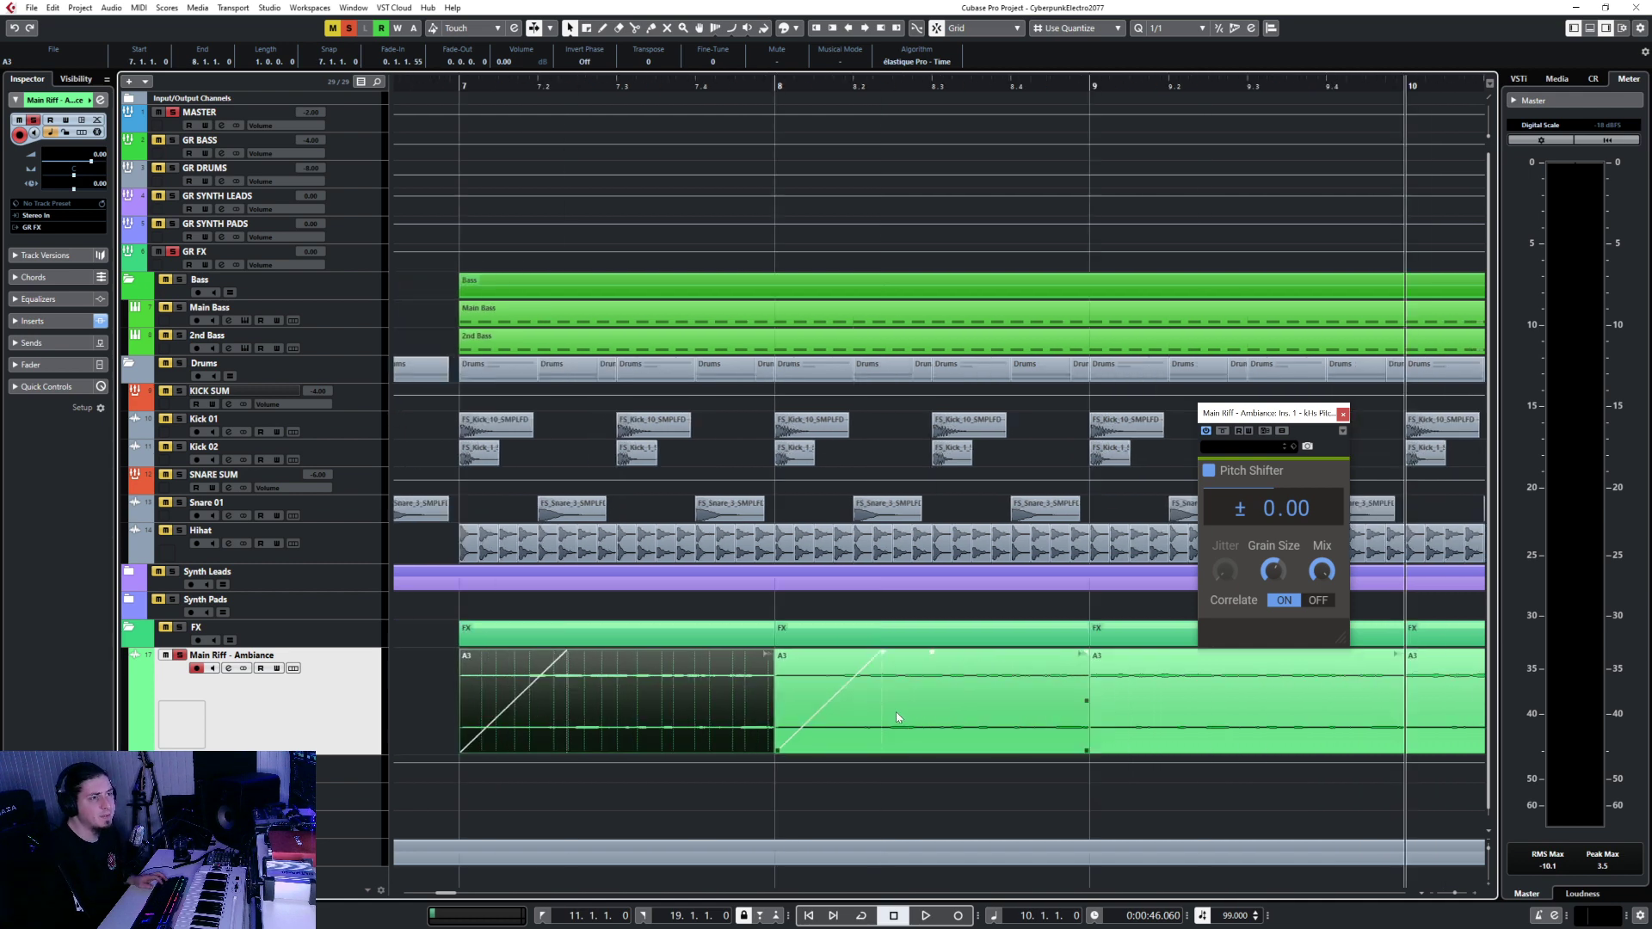
# Add similar fade-ins of about a third of a bar to the A3 events at bars 9 and 10.
pyautogui.hscroll(1, 897, 716)
pyautogui.click(989, 659)
pyautogui.moveTo(985, 656); pyautogui.dragTo(1103, 657)
pyautogui.hscroll(4, 1104, 680)
pyautogui.click(963, 693)
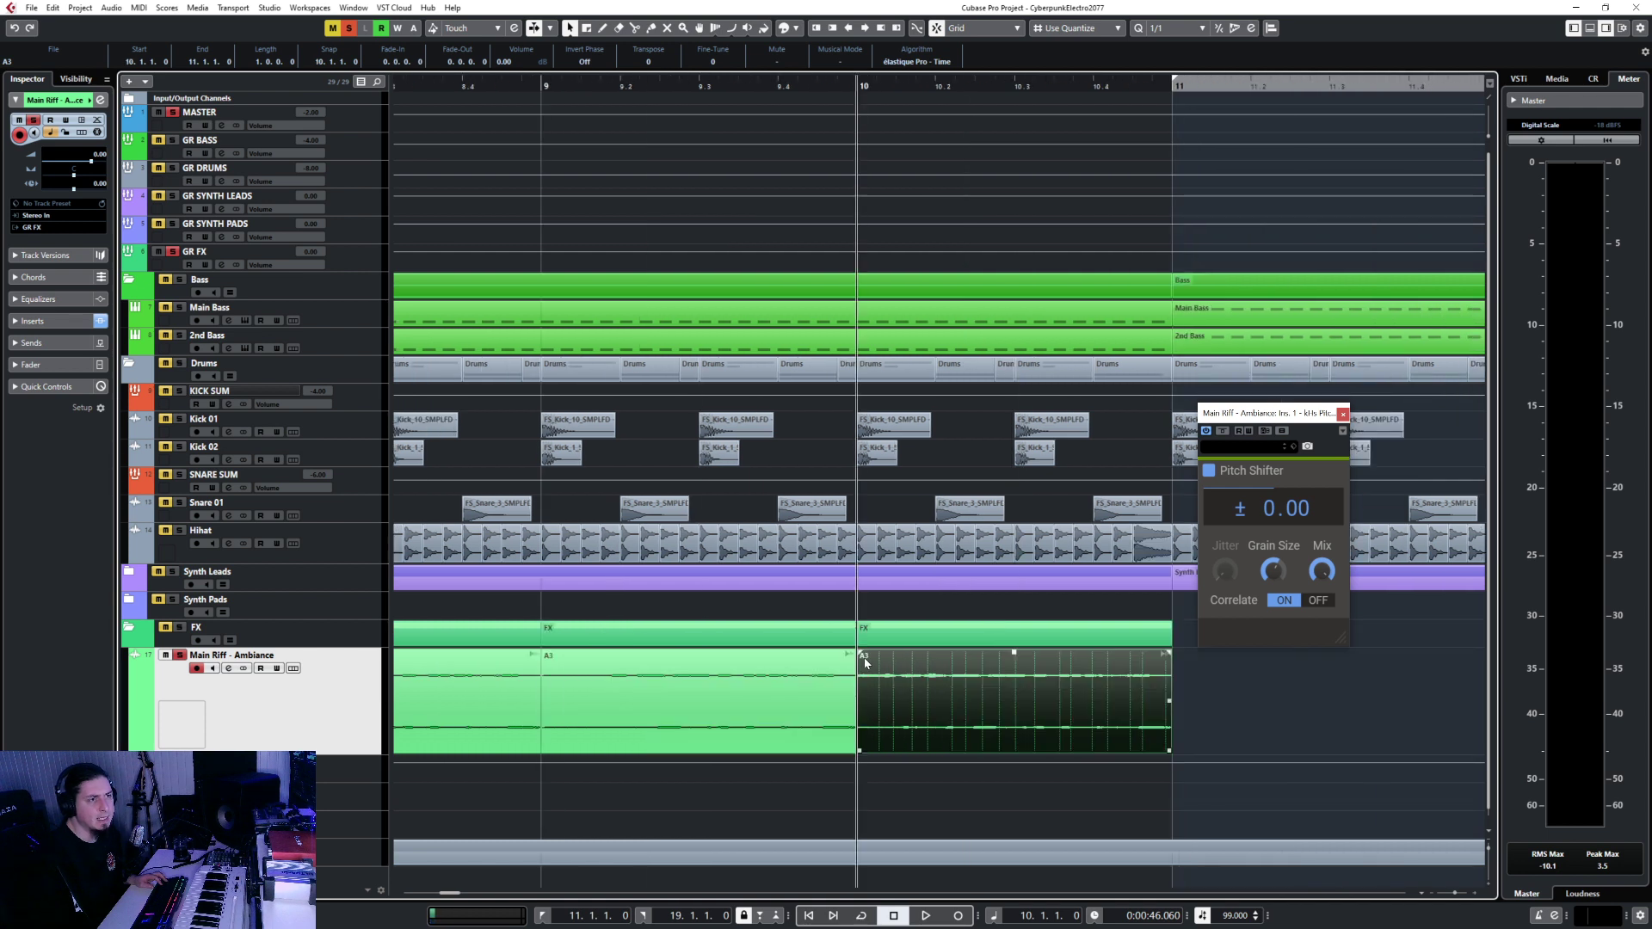
pyautogui.moveTo(863, 656); pyautogui.dragTo(968, 657)
pyautogui.moveTo(864, 659); pyautogui.dragTo(973, 656)
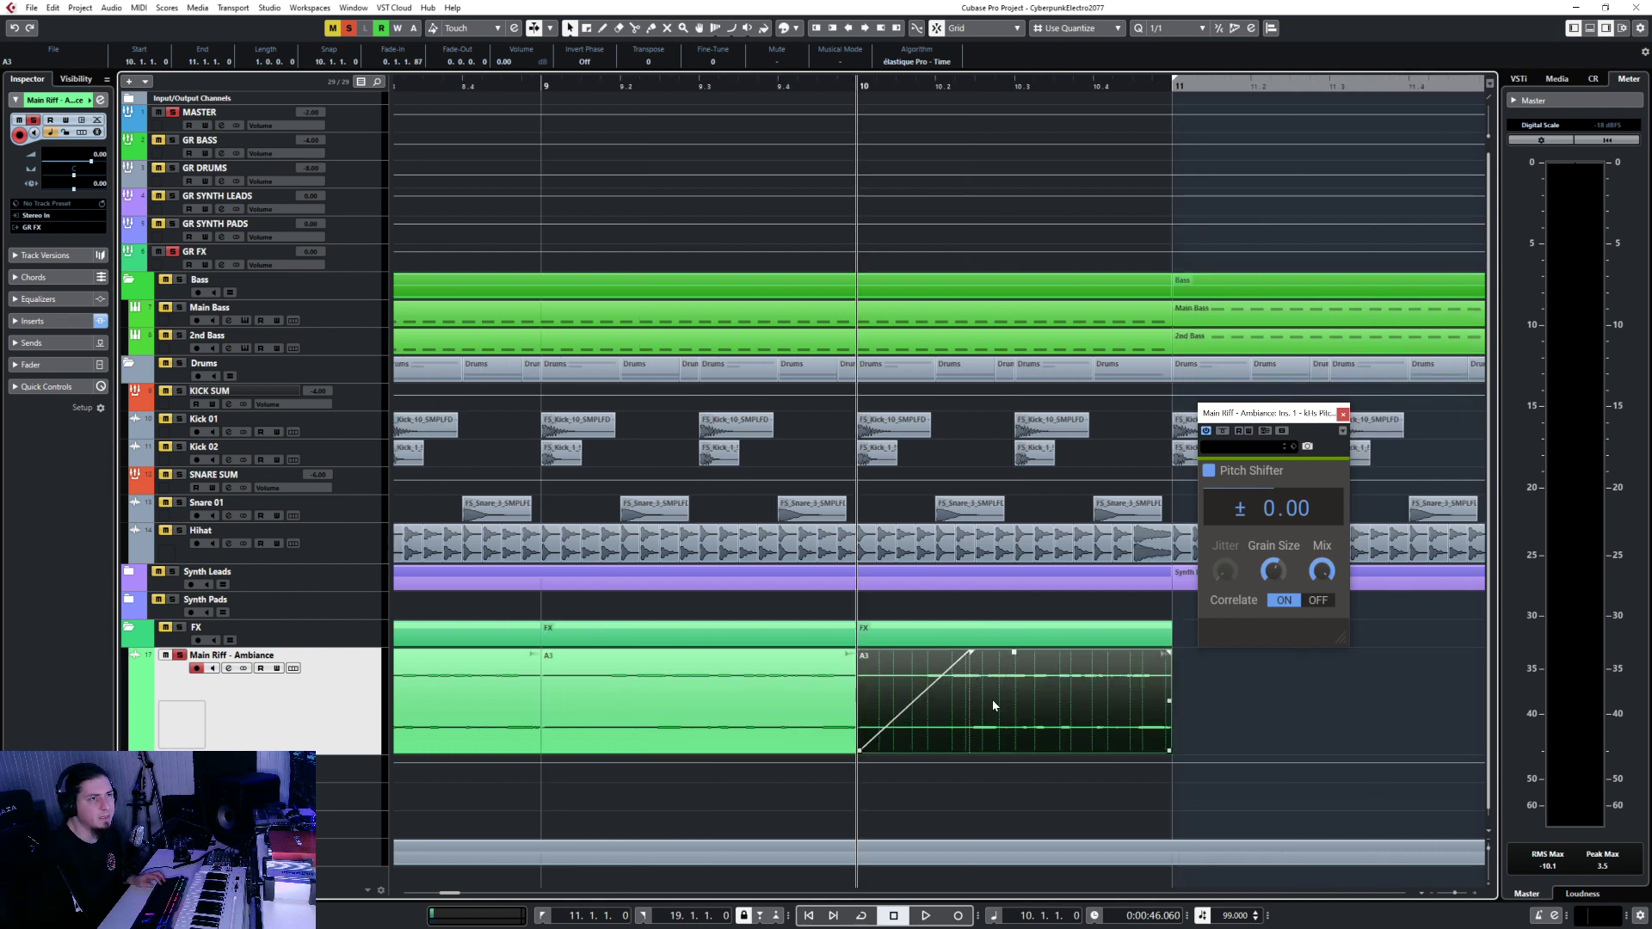
# Assign the Main Riff - Ambiance automation lane to the Pitch parameter of the kHs Pitch Shifter insert.
pyautogui.press('g')
pyautogui.press('g')
pyautogui.press('g')
pyautogui.click(327, 763)
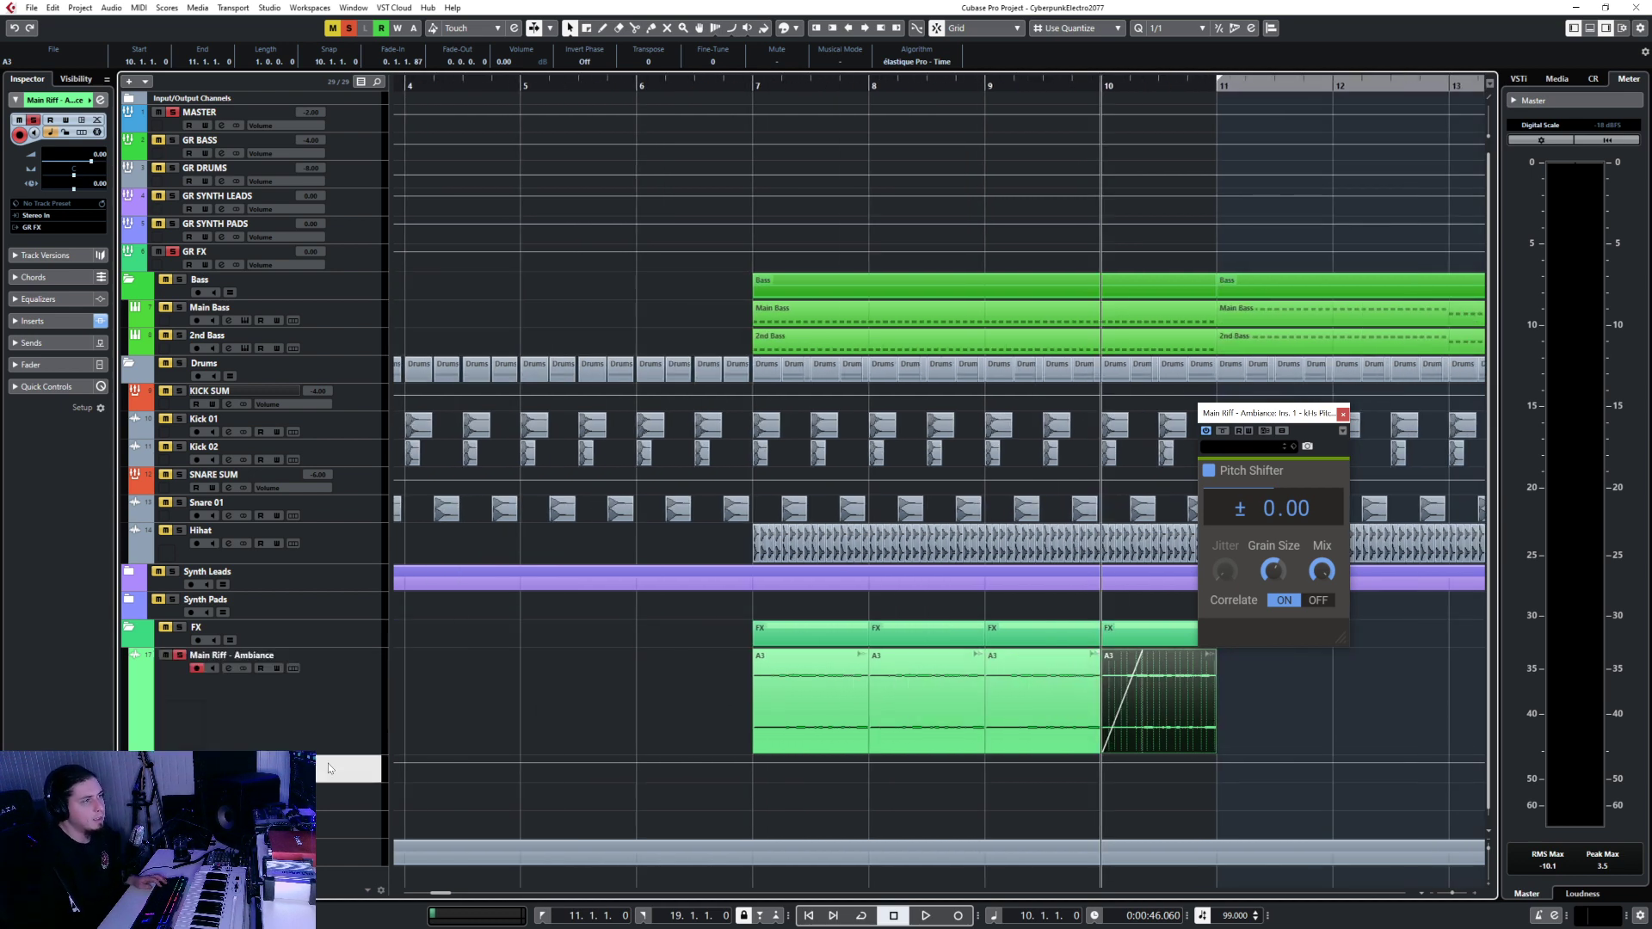
pyautogui.click(241, 769)
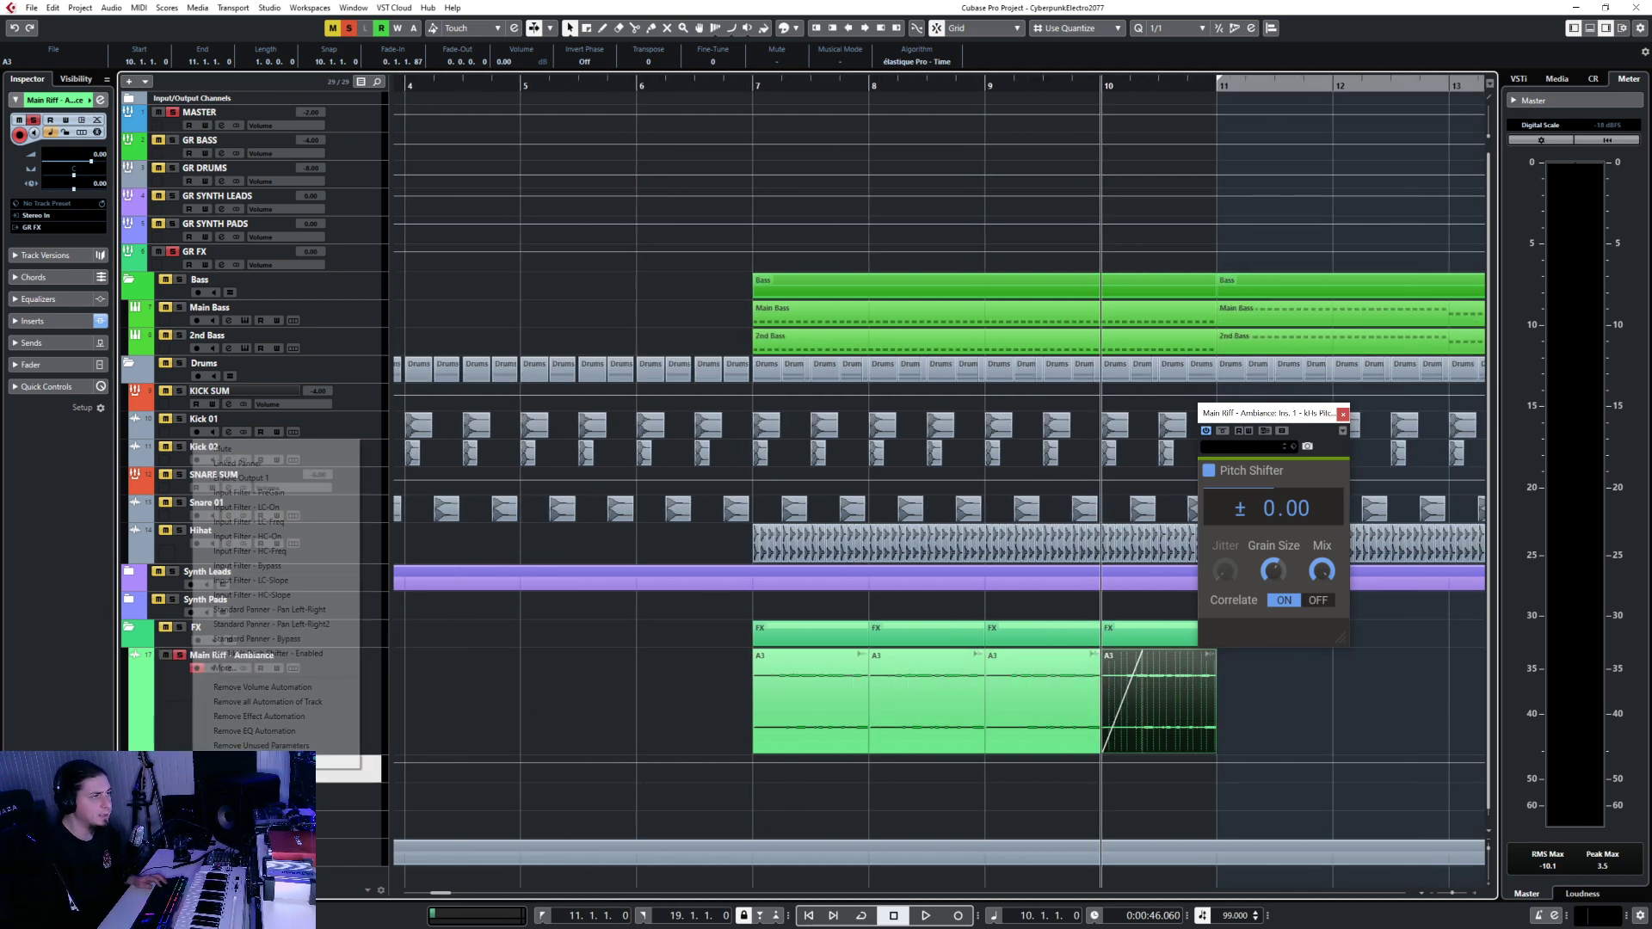
pyautogui.click(256, 670)
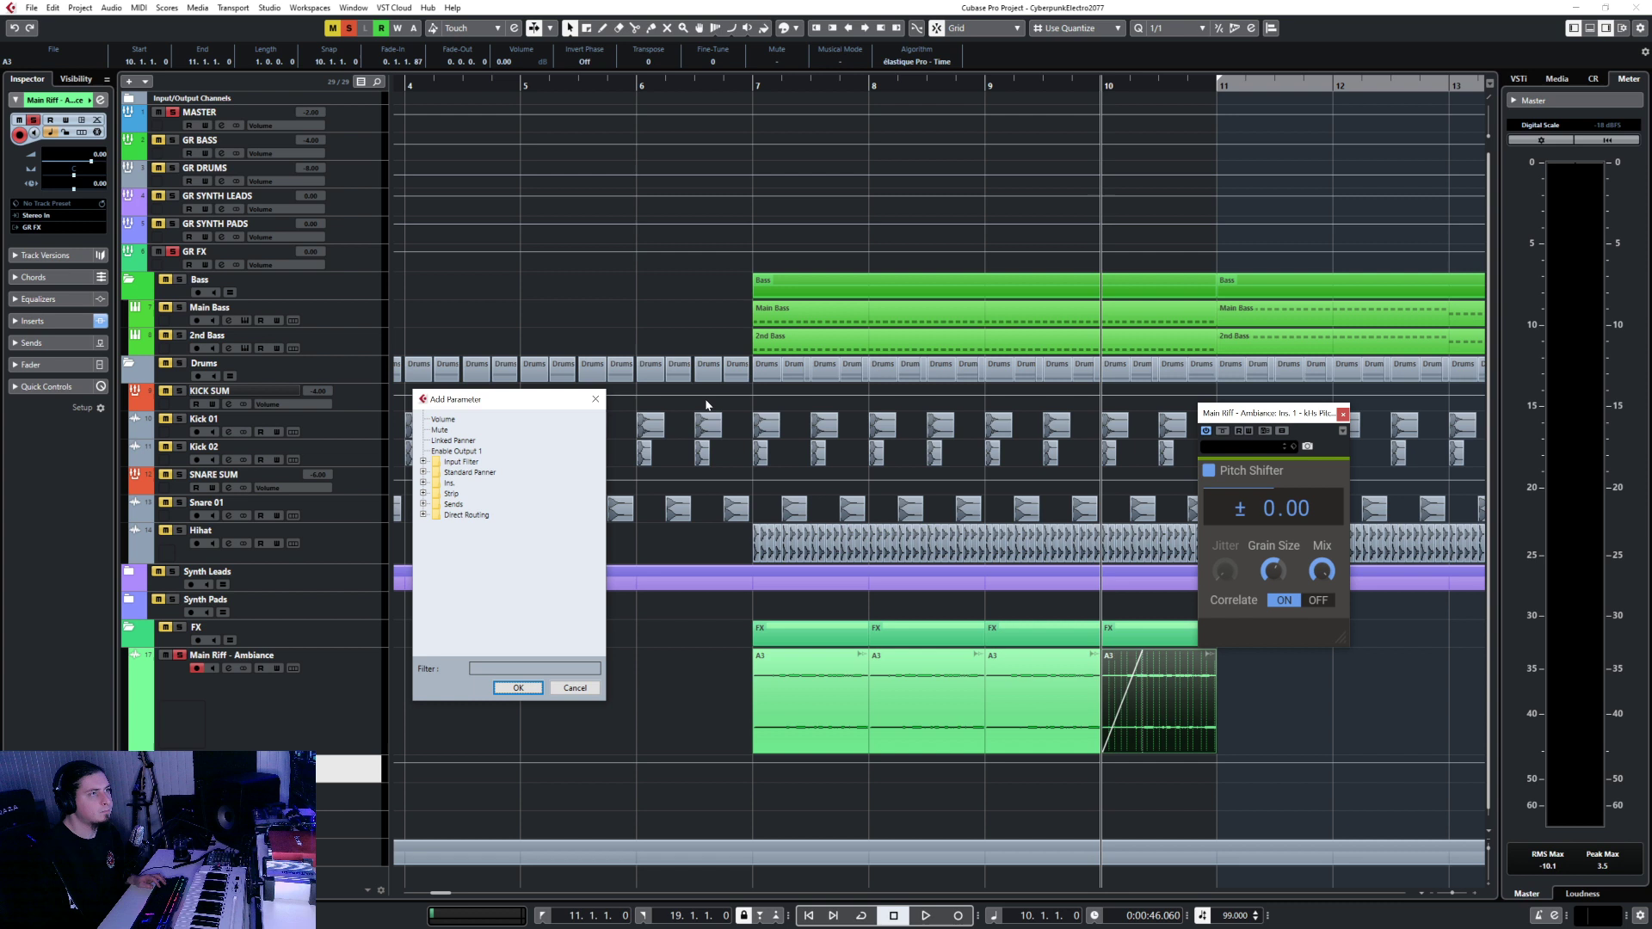
pyautogui.click(437, 494)
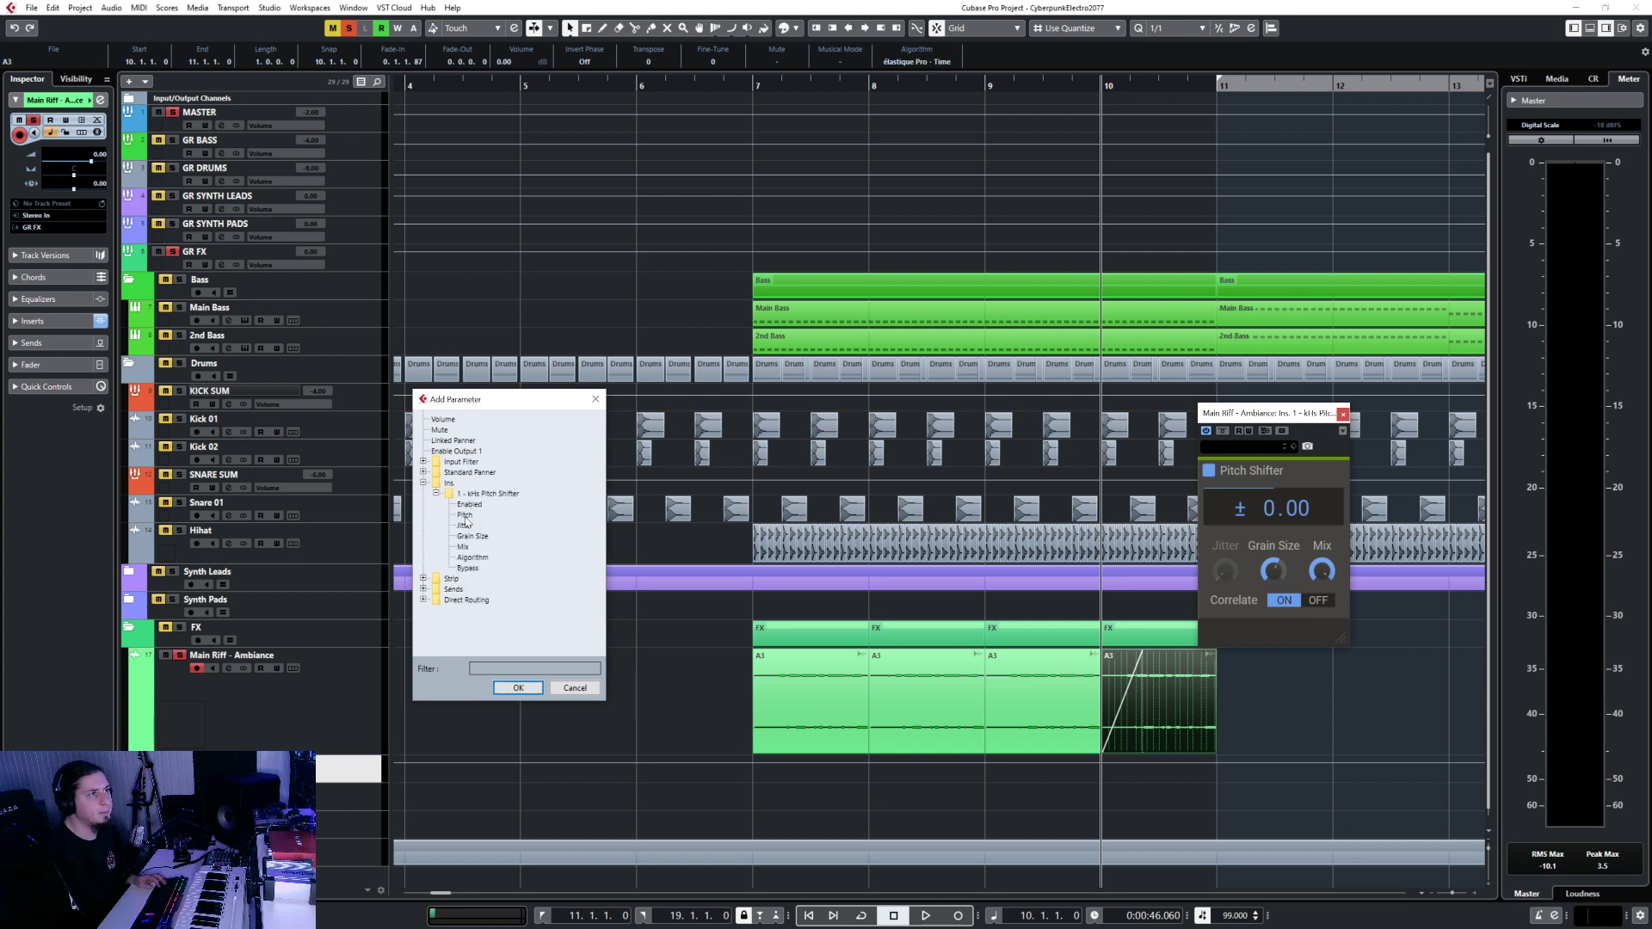
pyautogui.click(517, 687)
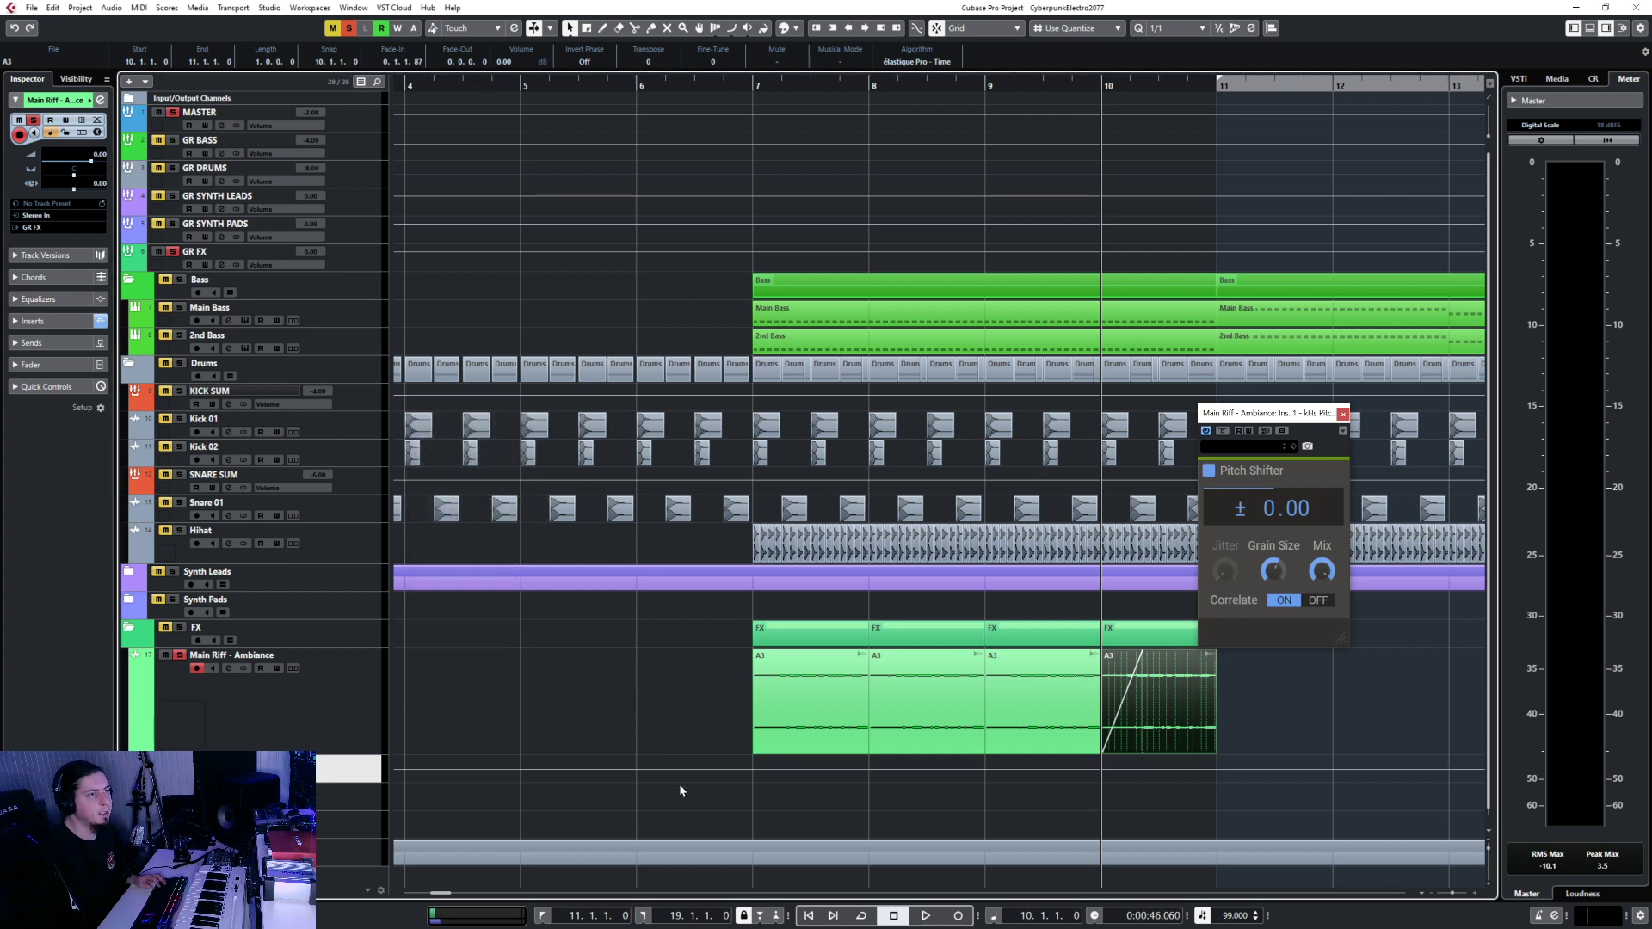
# Draw a pitch automation ramp from a value of 50 at bar 7 to 100 at bar 8.
pyautogui.click(760, 780)
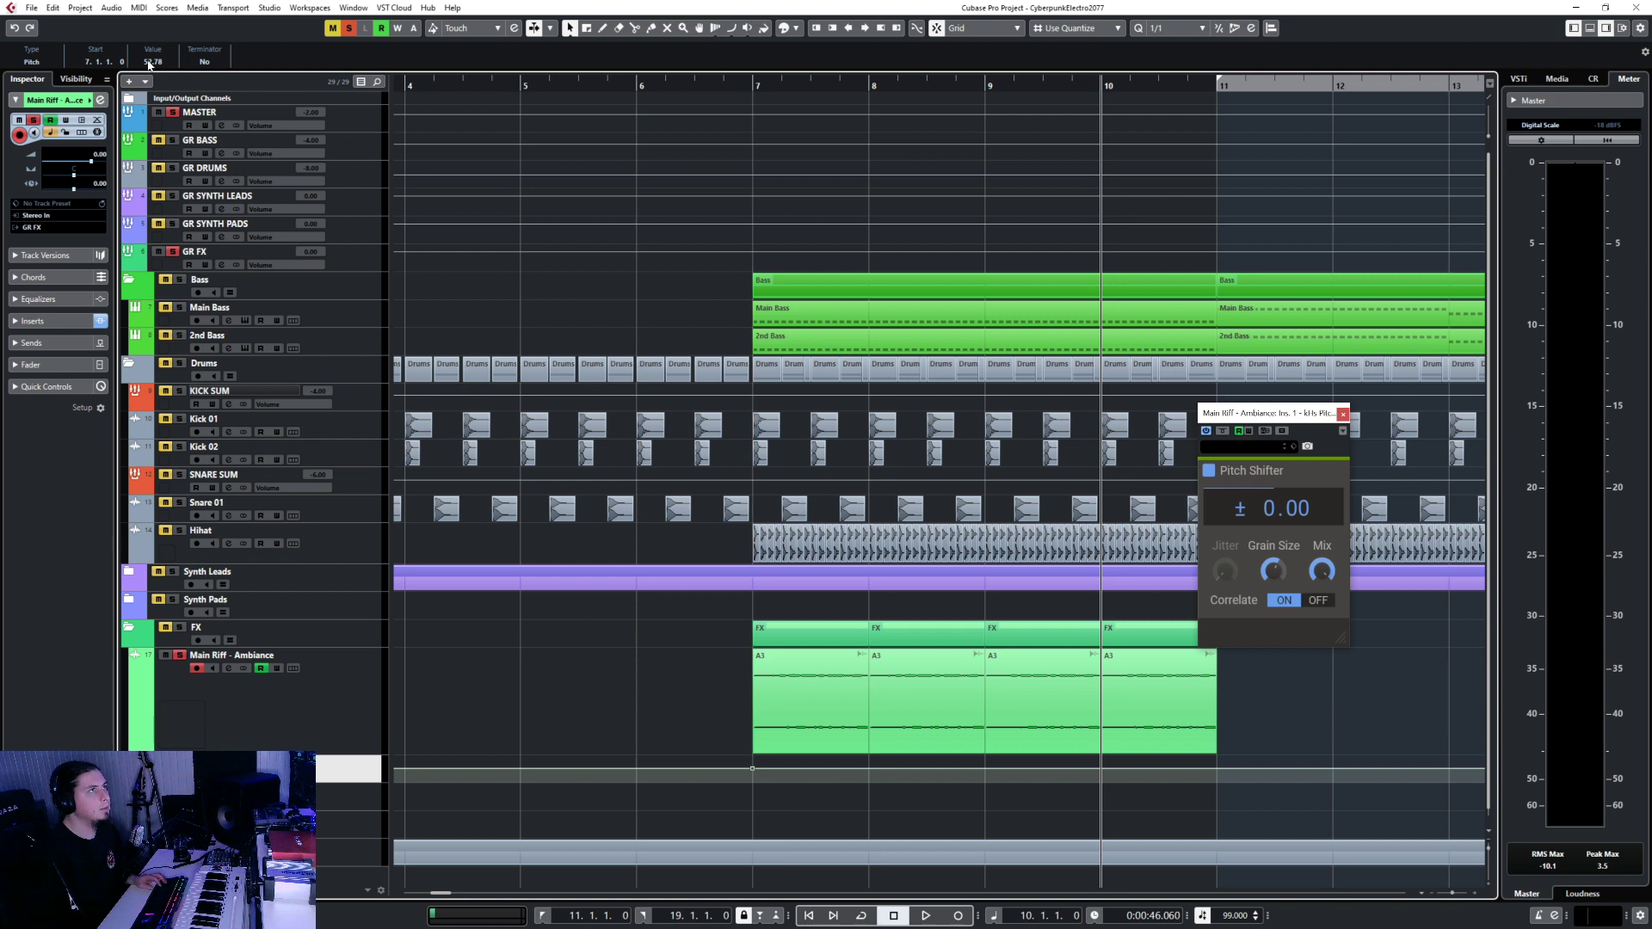
pyautogui.write('50')
pyautogui.press('Return')
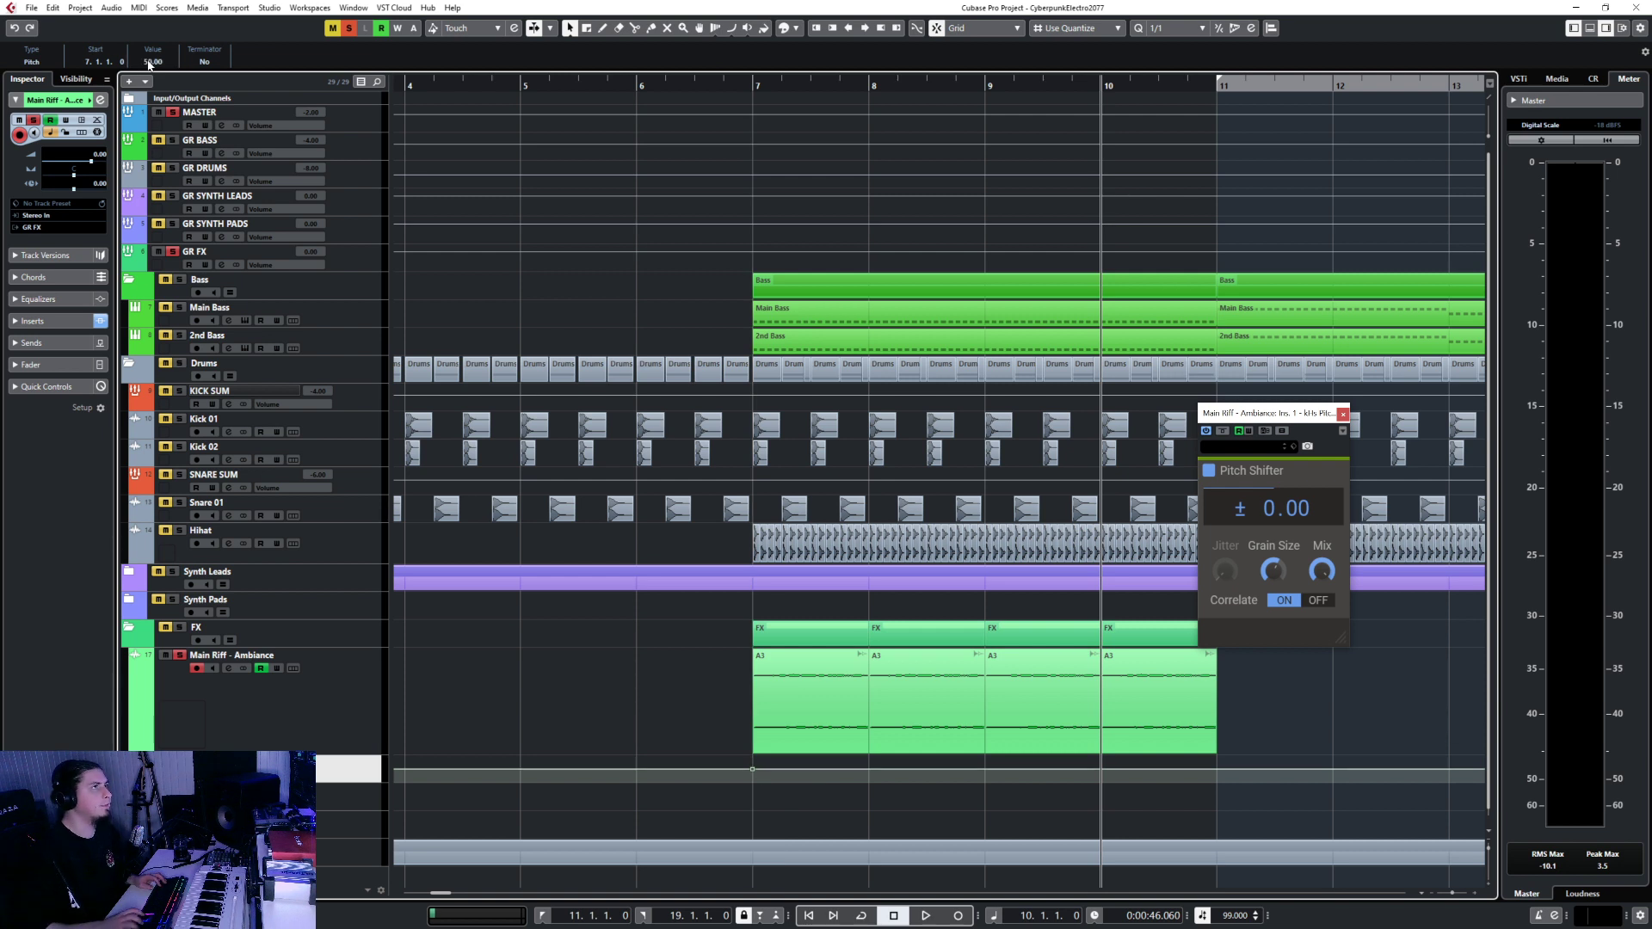
pyautogui.click(871, 758)
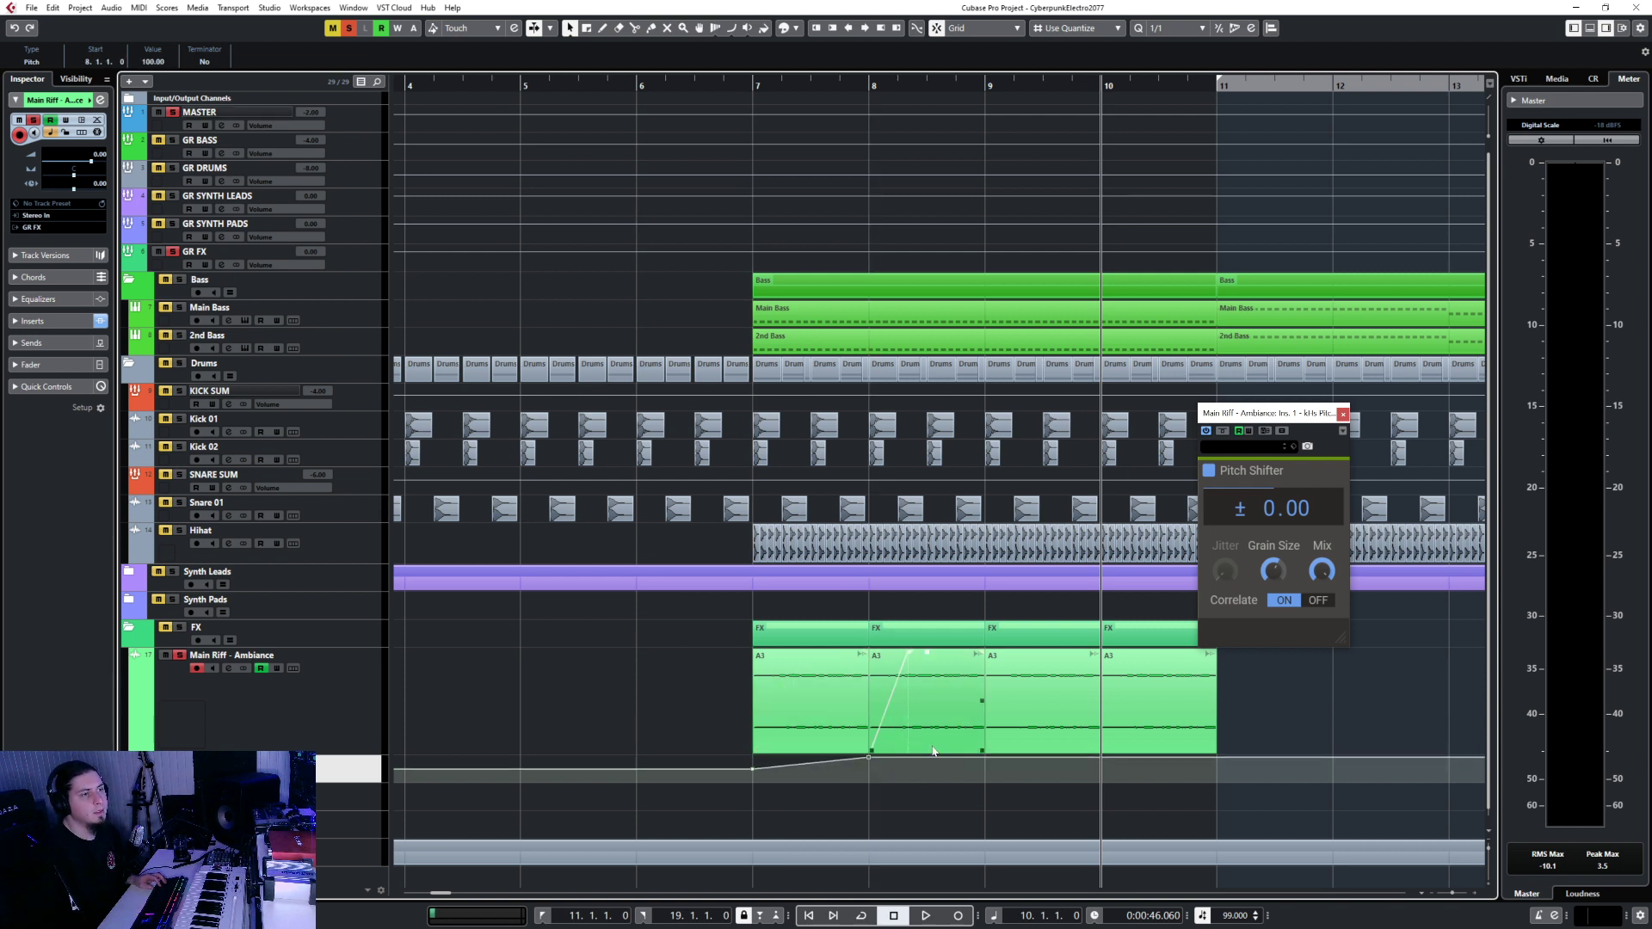
# Copy the one-bar pitch automation ramp and paste it at bar 8.
pyautogui.moveTo(737, 749); pyautogui.dragTo(883, 780)
pyautogui.click(902, 83)
pyautogui.hotkey('ctrl', 'v')
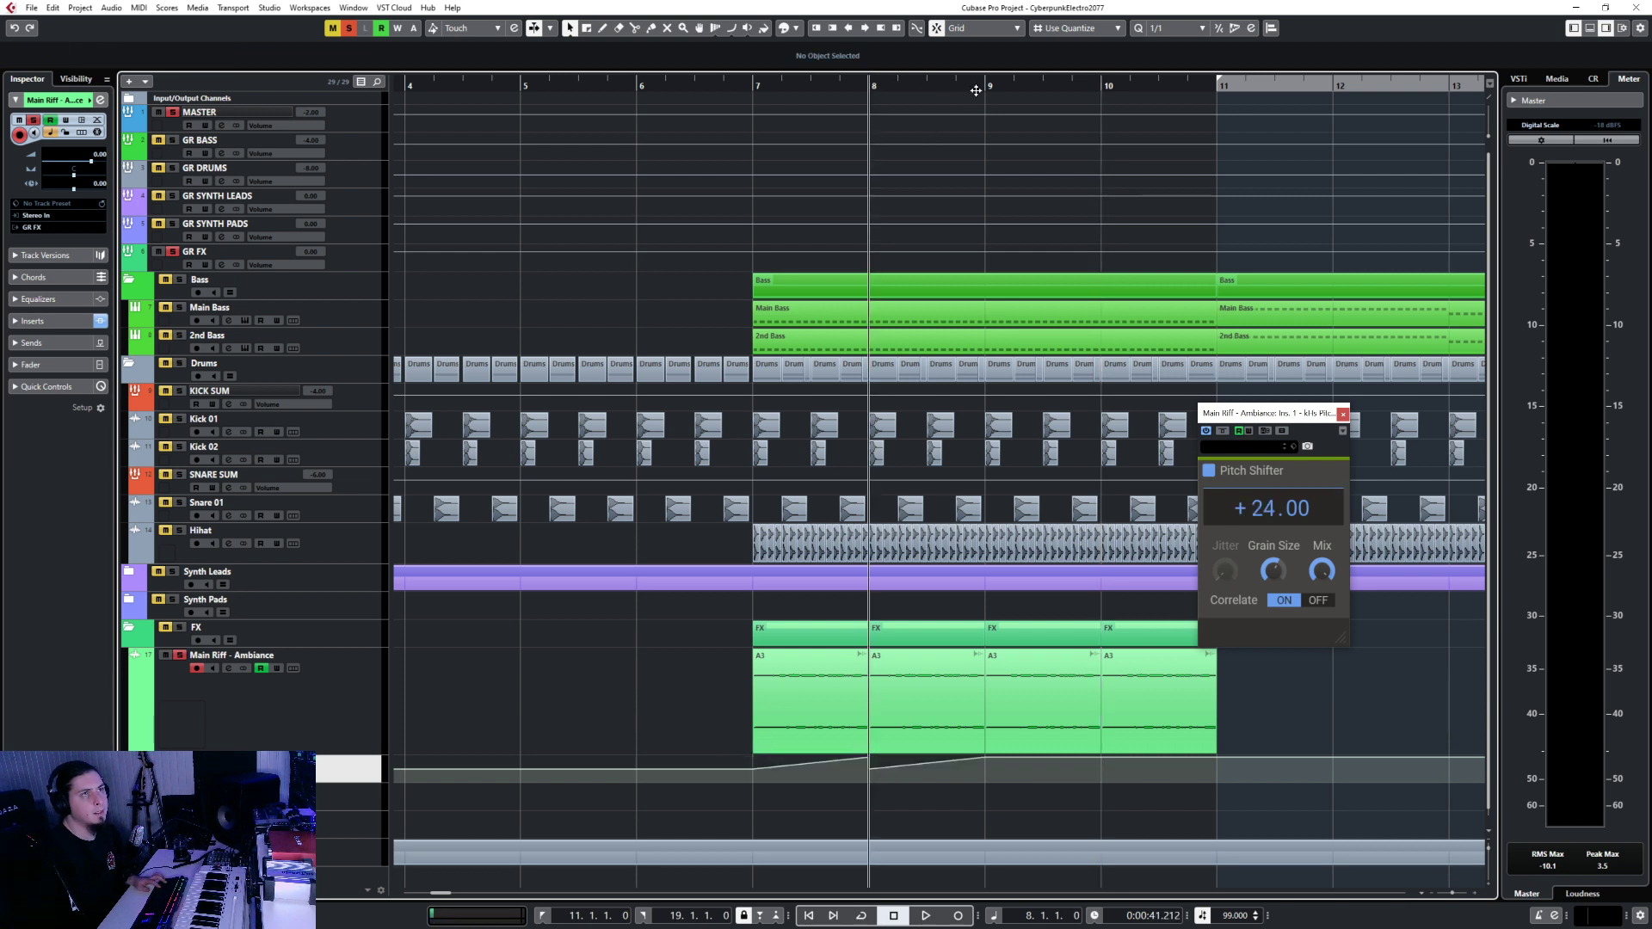
# Paste the copied one-bar pitch automation ramp at bars 9 and 10 on Main Riff - Ambiance.
pyautogui.click(977, 82)
pyautogui.hotkey('ctrl', 'v')
pyautogui.click(1098, 80)
pyautogui.hotkey('ctrl', 'v')
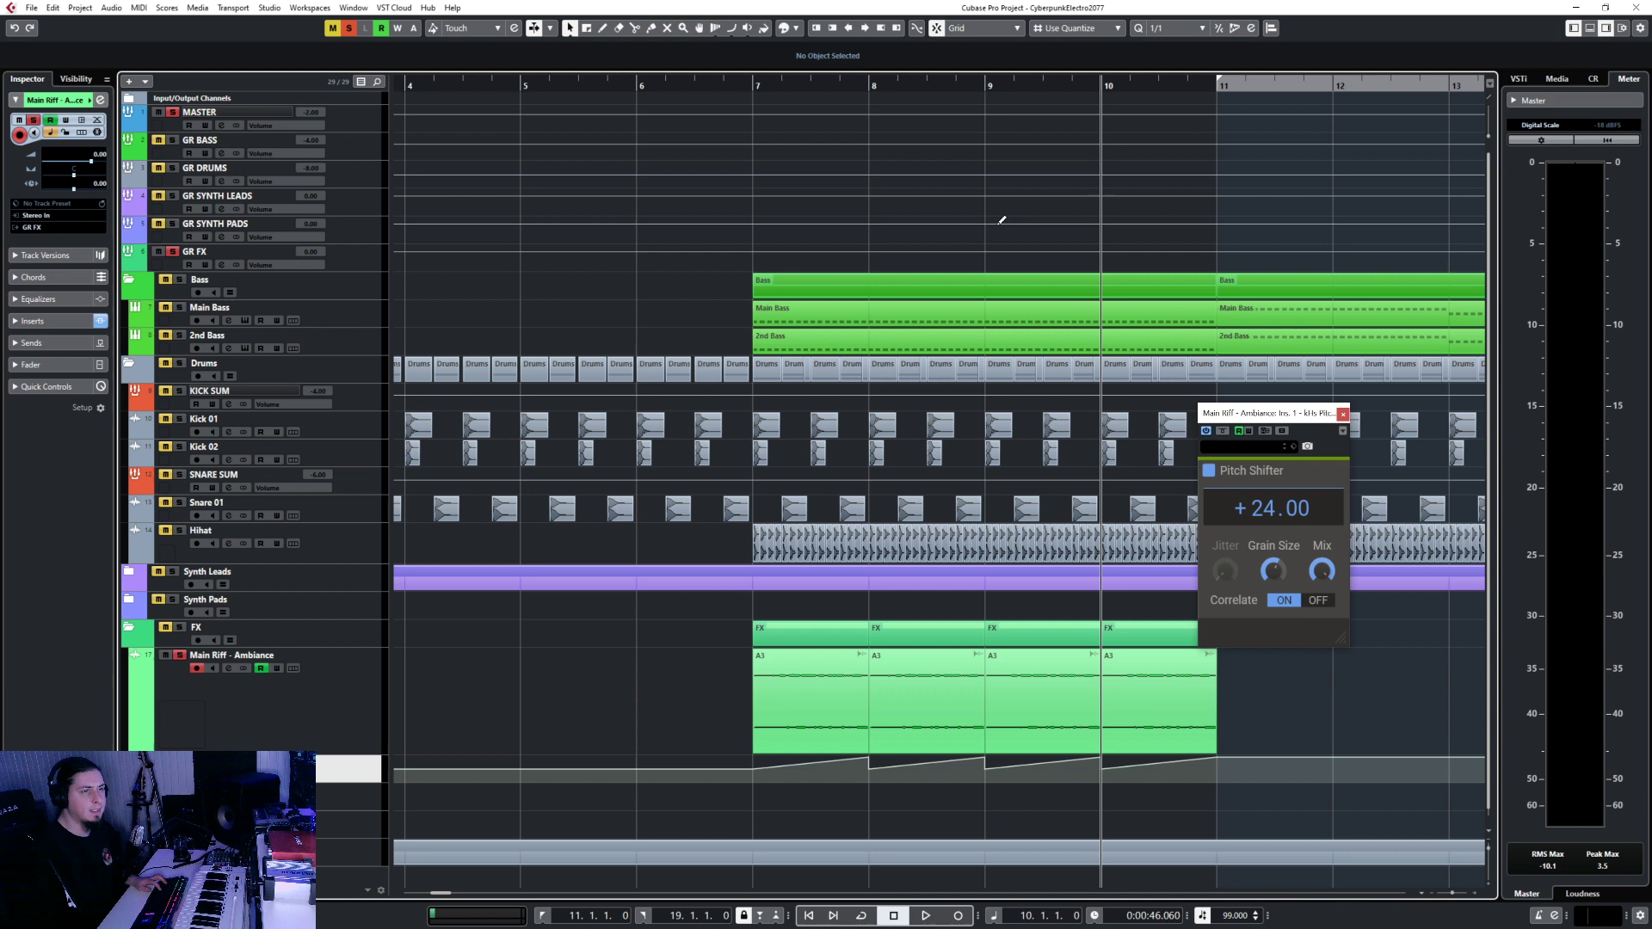
# Unsolo Main Riff - Ambiance and lower its volume to -13.4 dB while playing the full mix from bar 6.
pyautogui.click(661, 89)
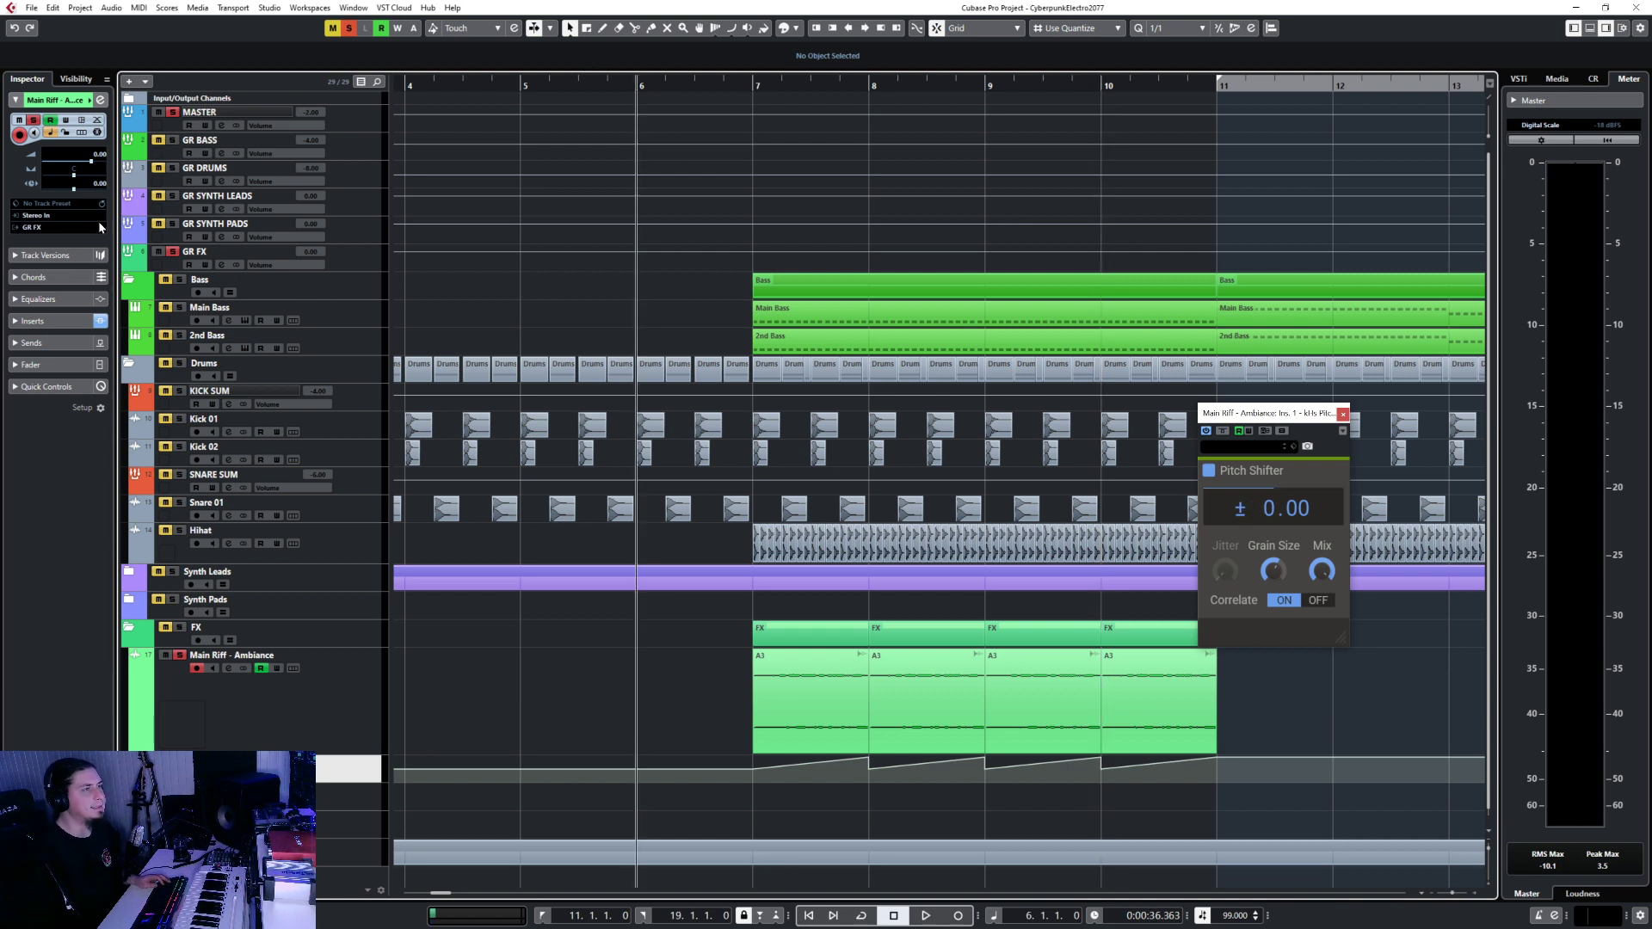
pyautogui.press('s')
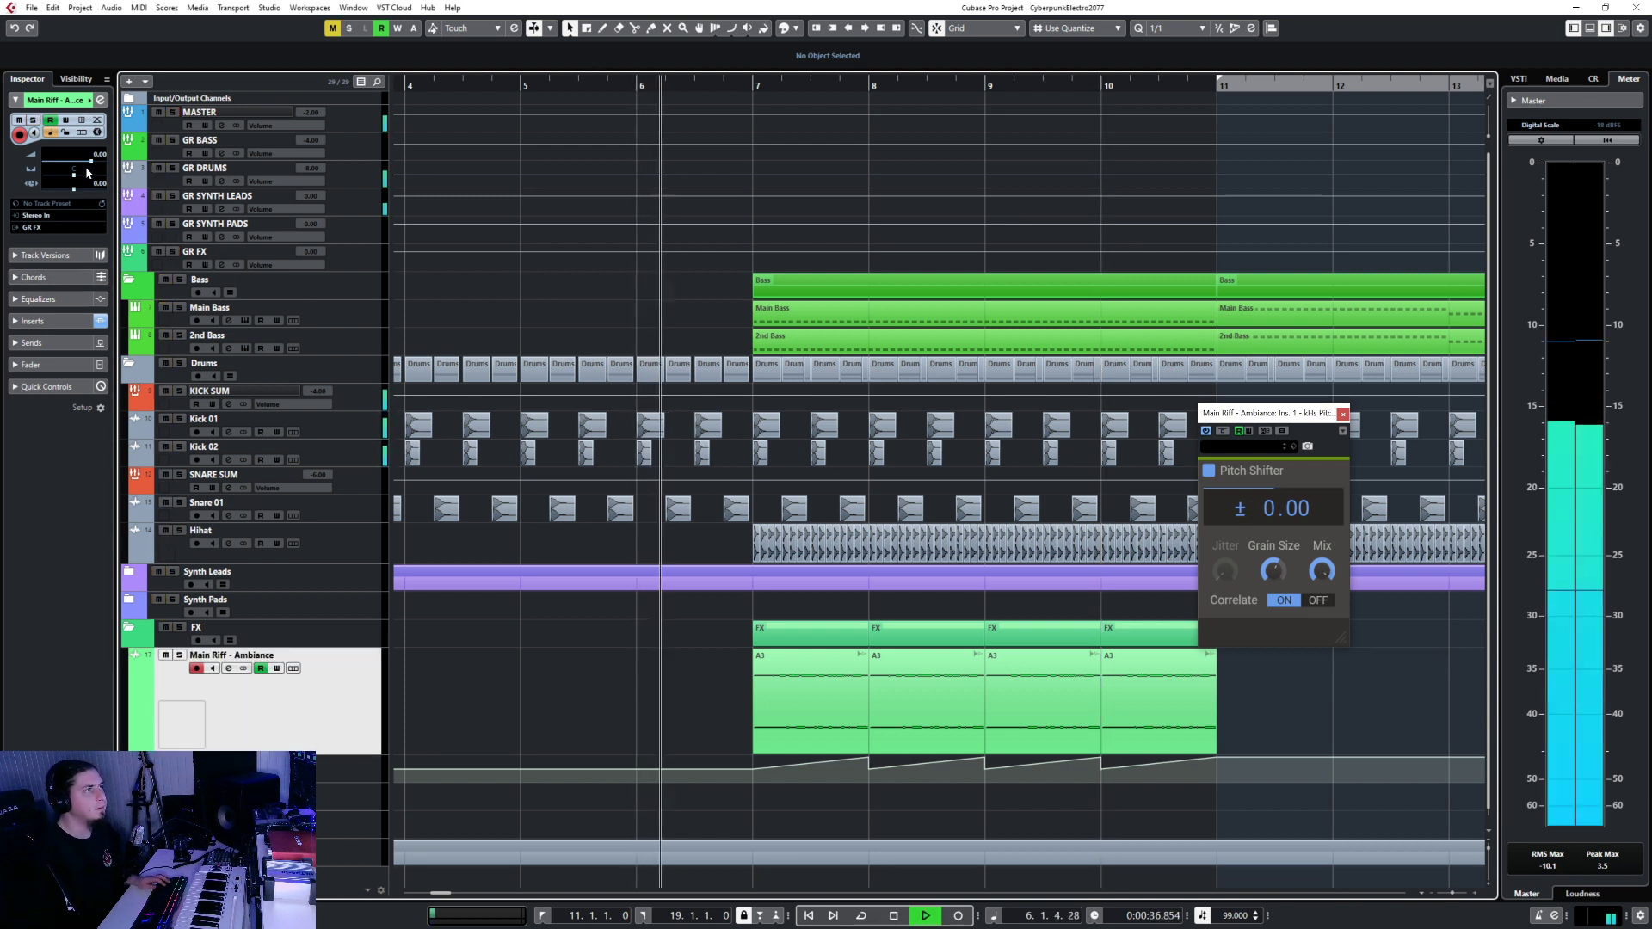
pyautogui.moveTo(91, 161); pyautogui.dragTo(67, 163)
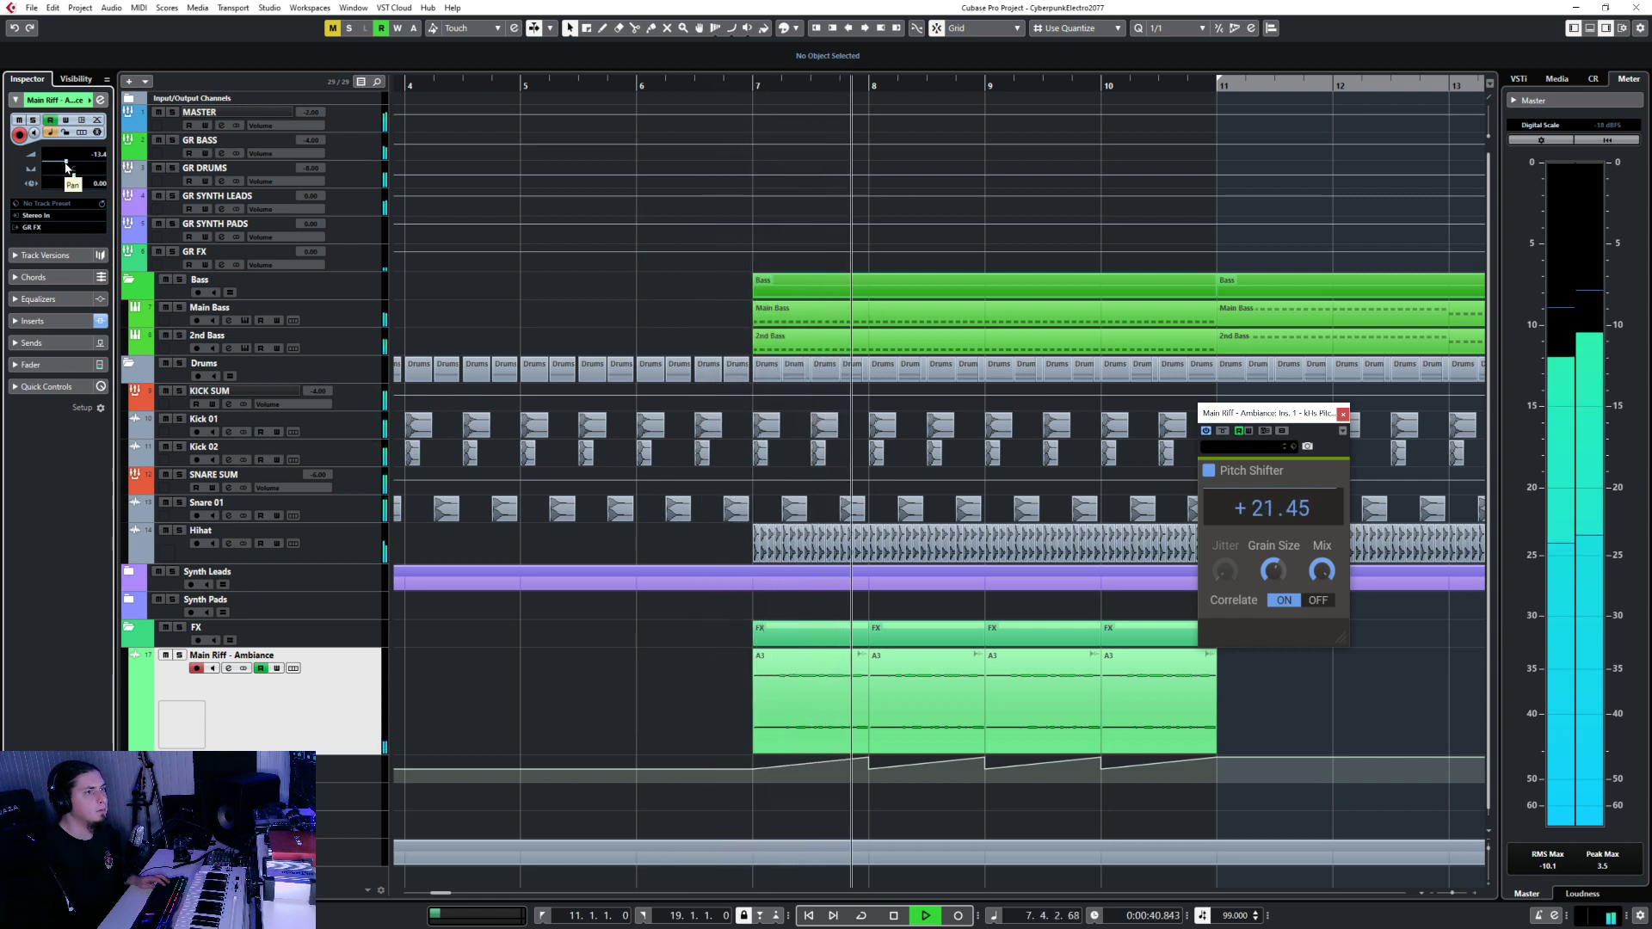
pyautogui.moveTo(756, 654); pyautogui.dragTo(792, 654)
pyautogui.hotkey('ctrl', 'z')
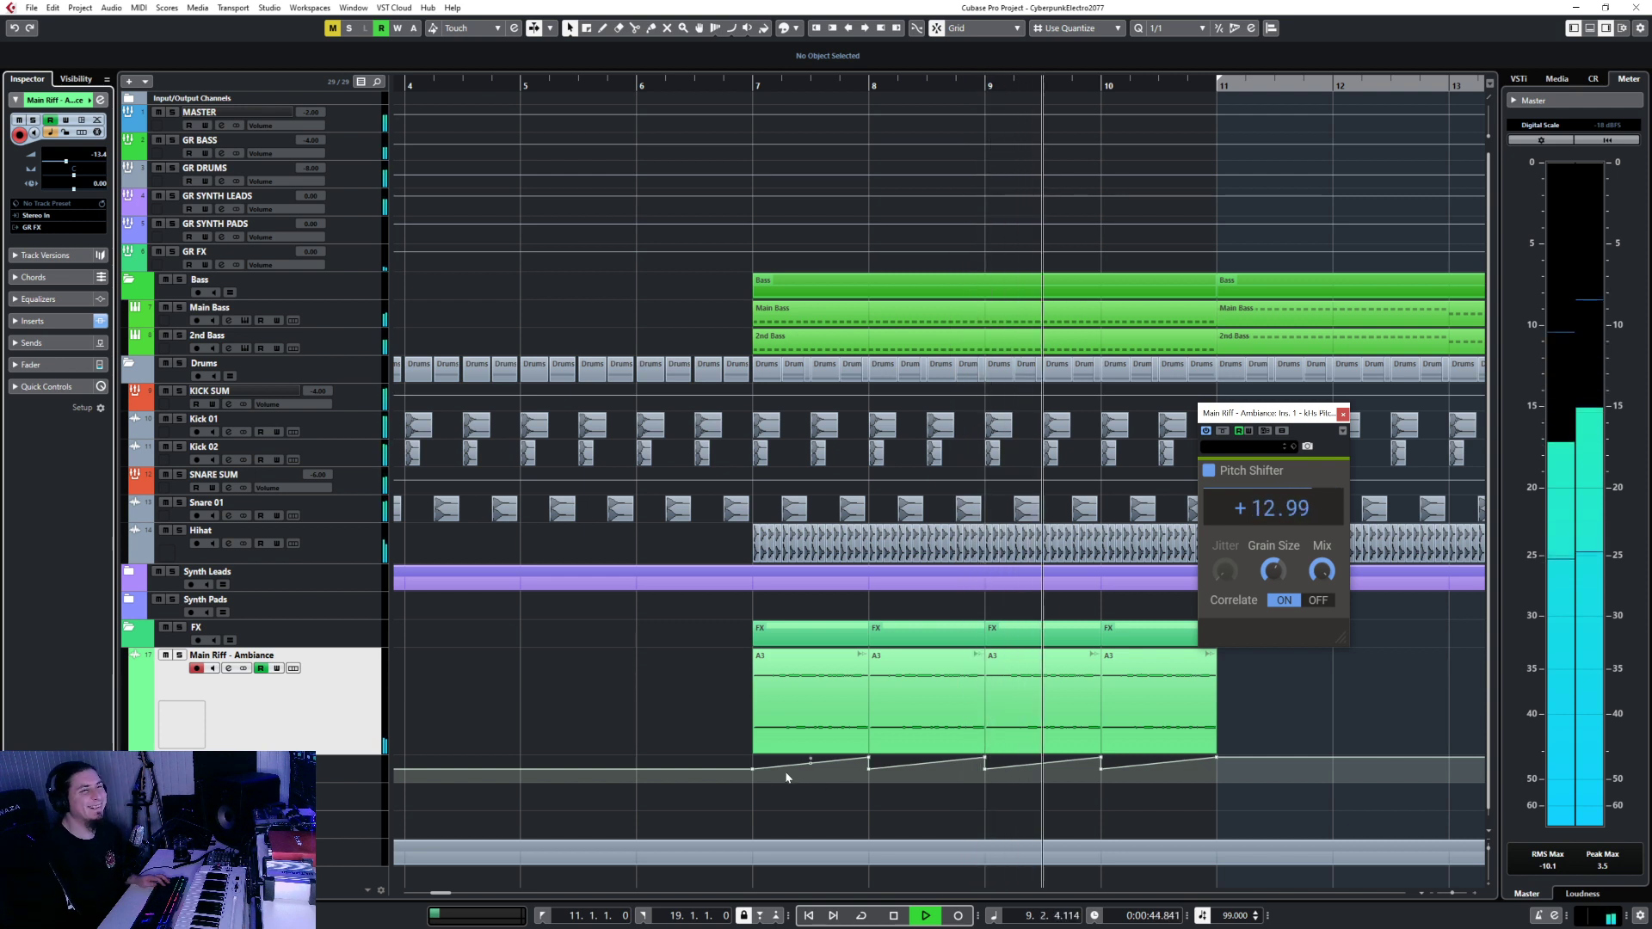
pyautogui.press('space')
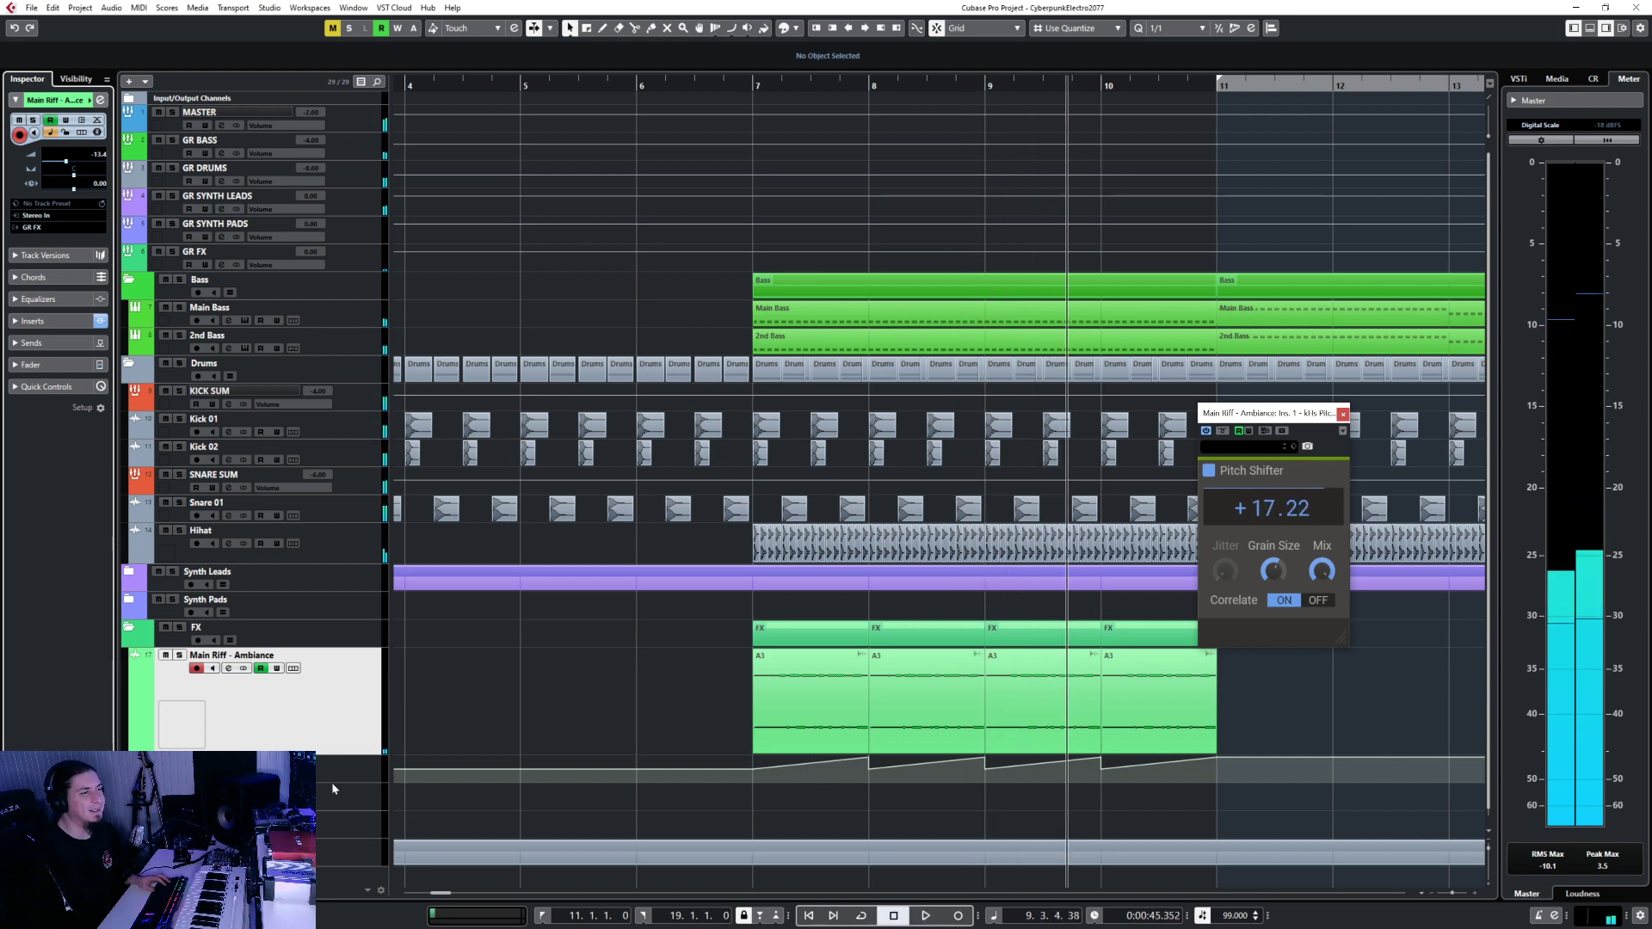
# Enlarge the pitch automation lane and scale down the four ramps from bar 7 to 11 so they peak at 63.29.
pyautogui.moveTo(332, 783); pyautogui.dragTo(334, 887)
pyautogui.scroll(-1, 901, 800)
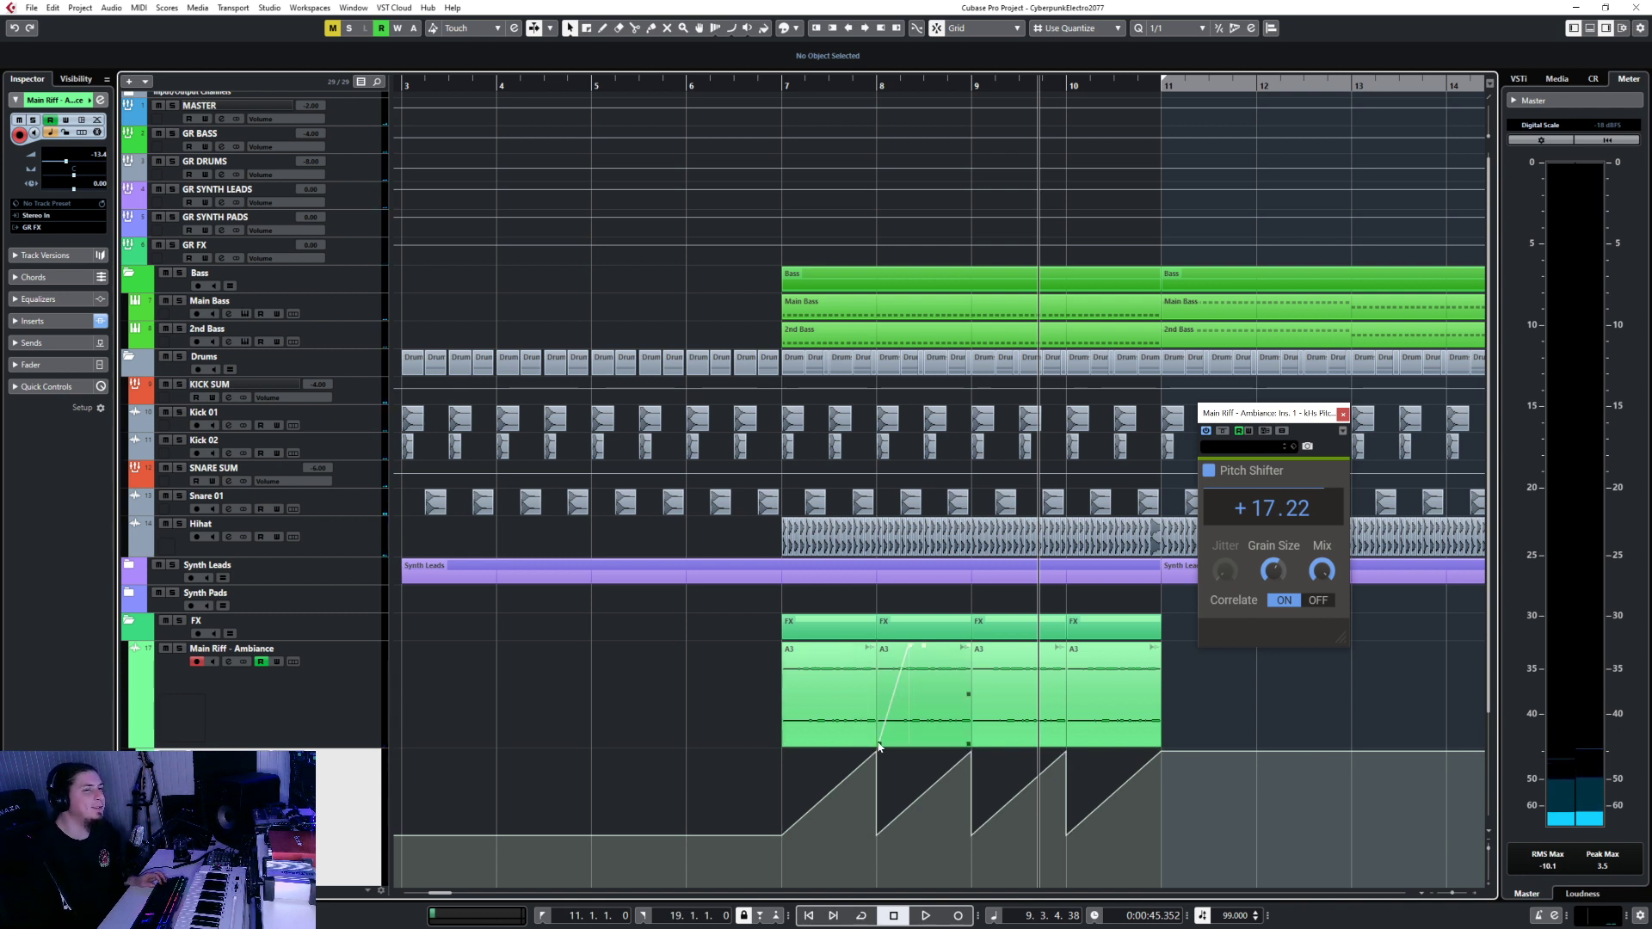
pyautogui.moveTo(829, 766); pyautogui.dragTo(1184, 762)
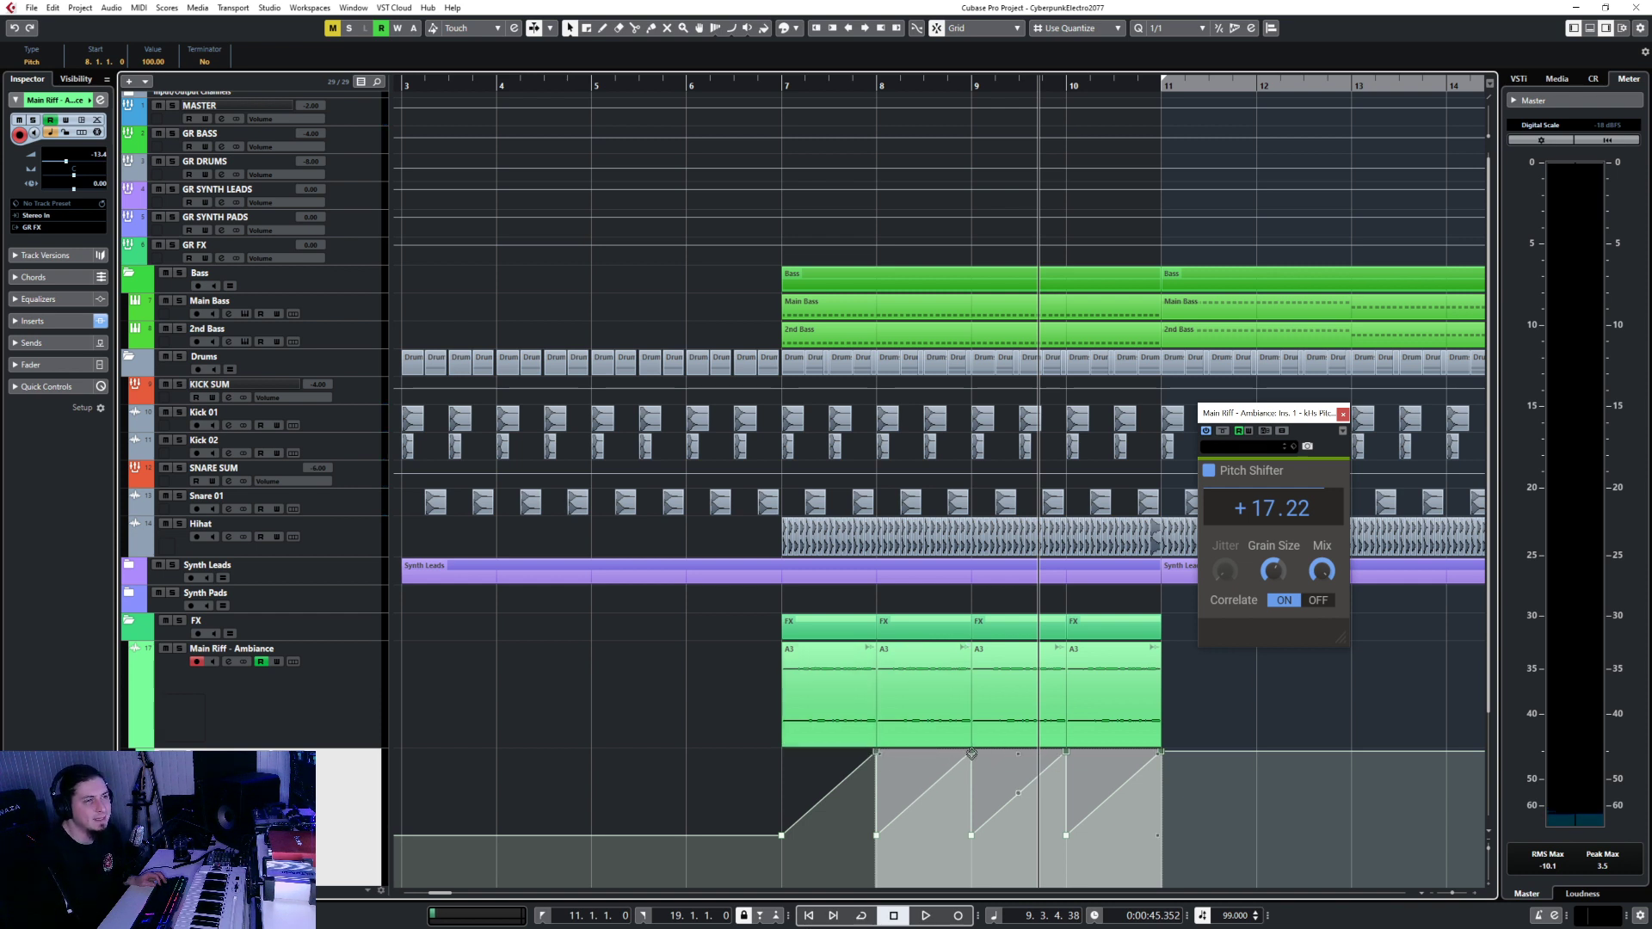
pyautogui.moveTo(971, 753); pyautogui.dragTo(885, 758)
pyautogui.moveTo(877, 756); pyautogui.dragTo(877, 819)
# Play the arrangement from bar 7 to hear the shallower pitch ramps in the mix.
pyautogui.click(781, 85)
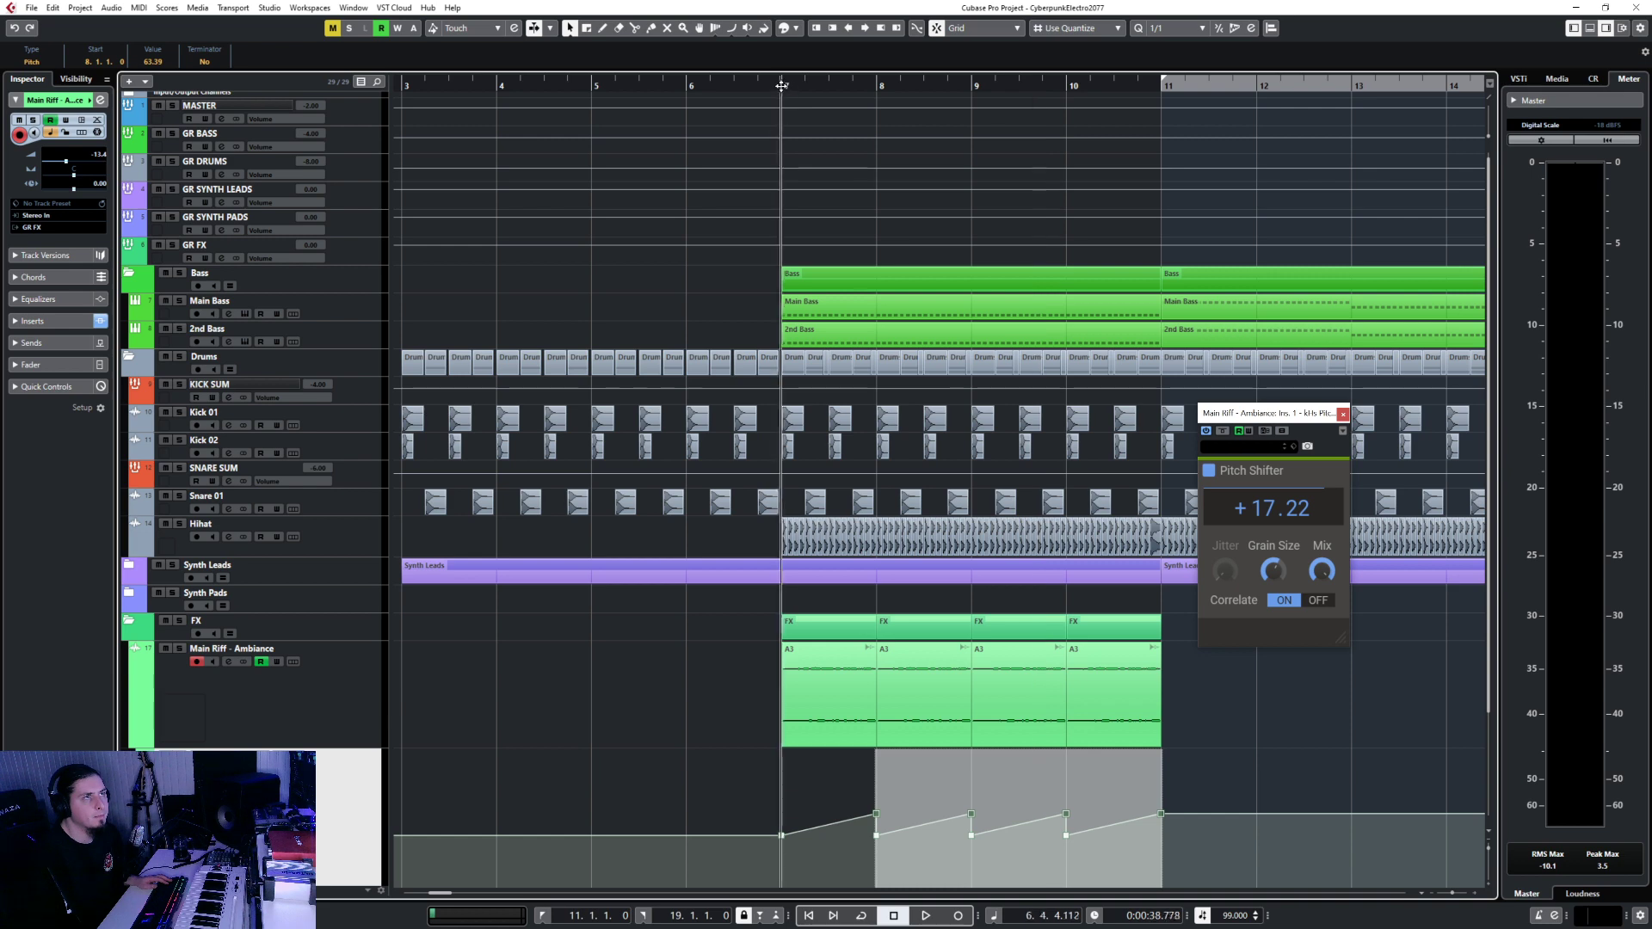
pyautogui.press('space')
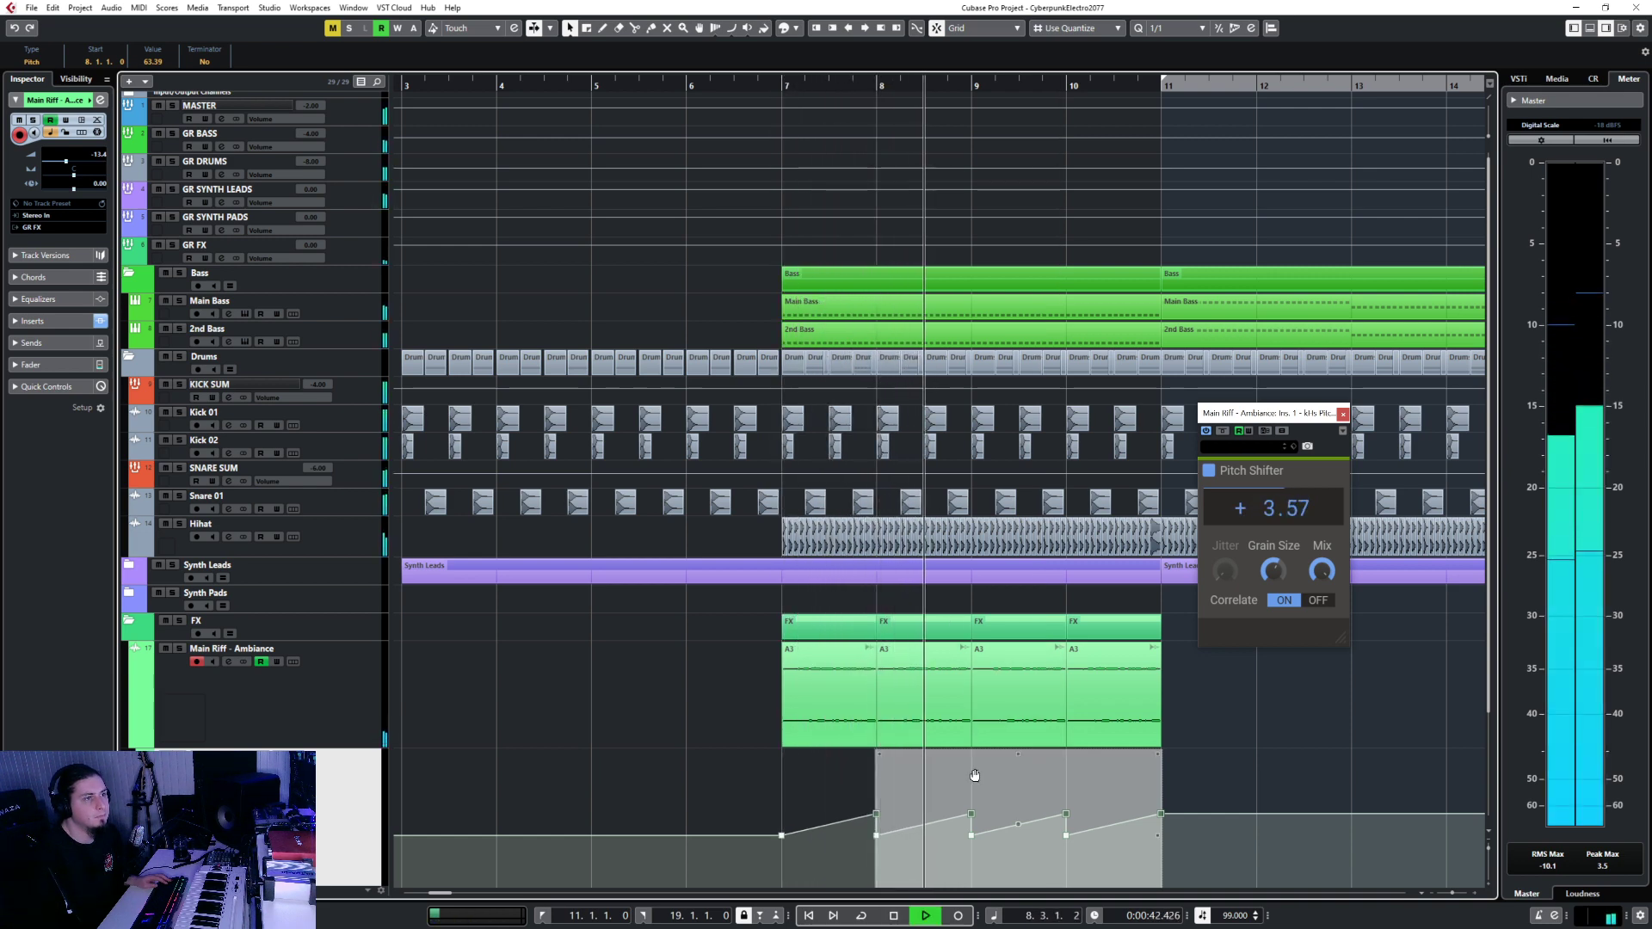
pyautogui.scroll(-3, 975, 775)
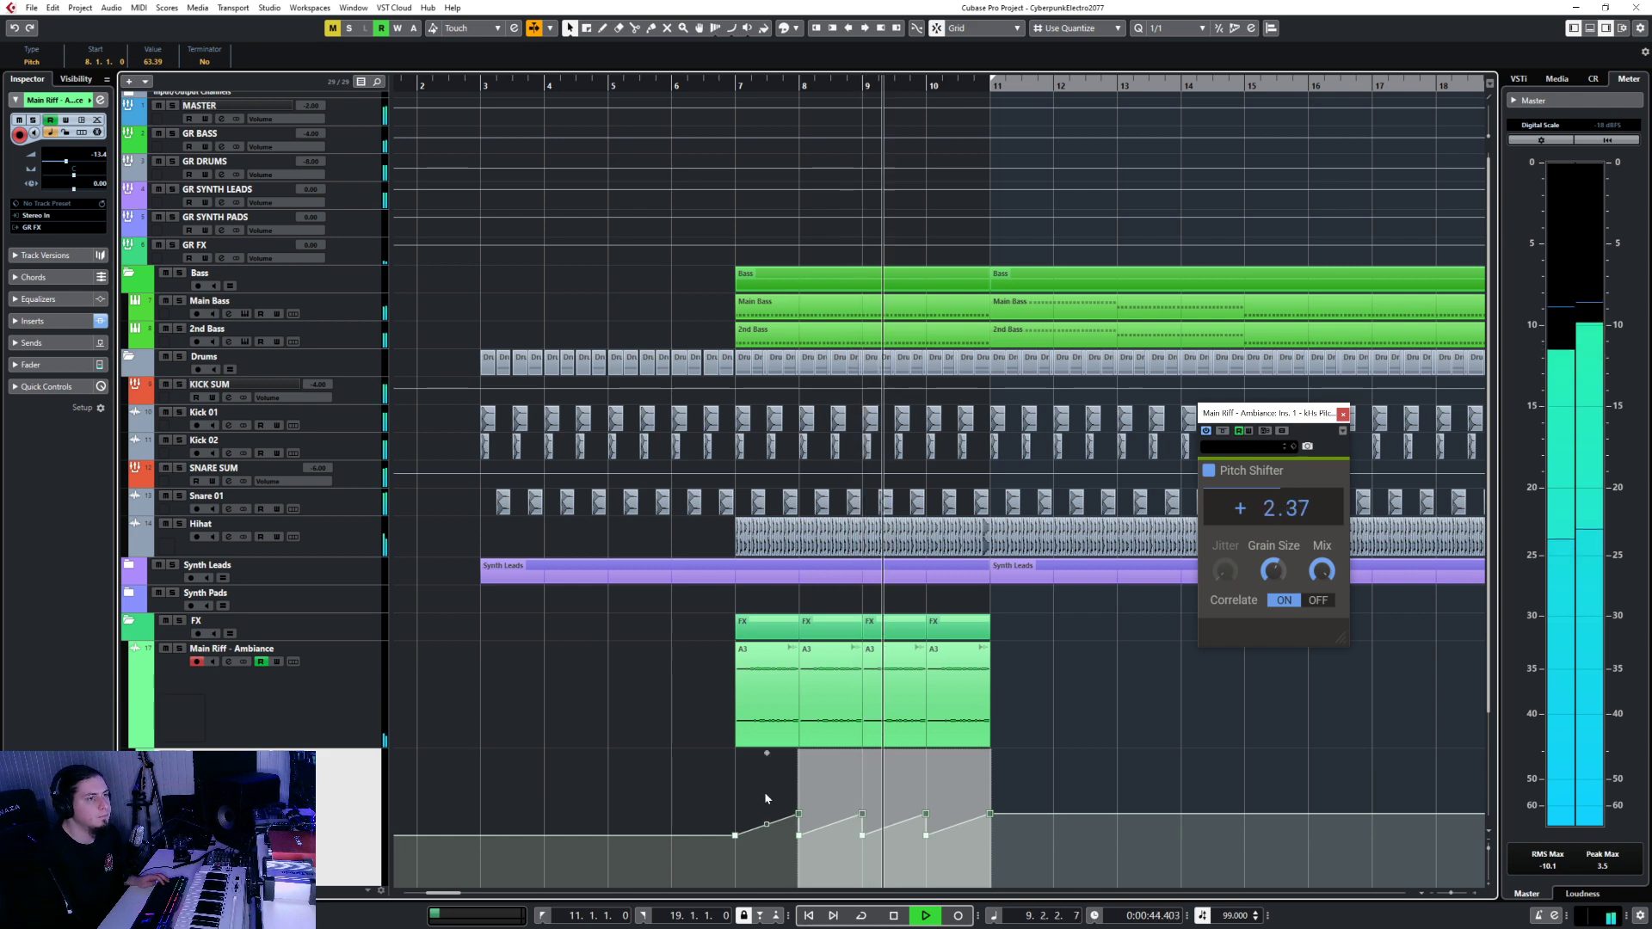
pyautogui.scroll(-3, 764, 799)
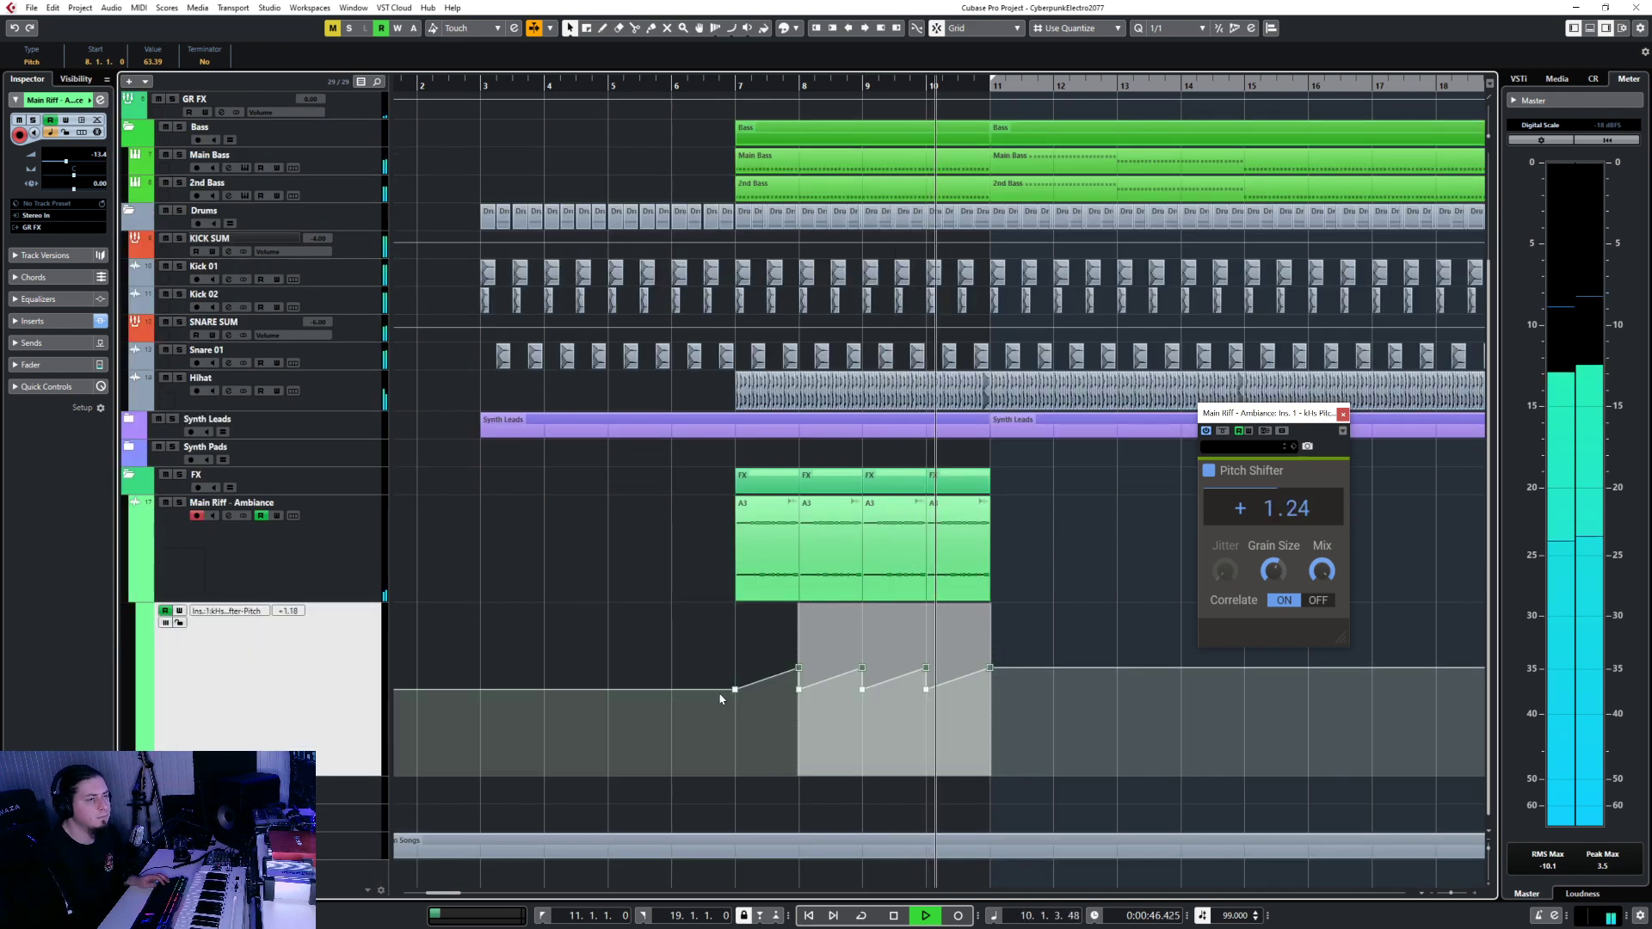
# Select all pitch automation points from bar 7 to 11 and shift the ramps down to start at 11.81.
pyautogui.moveTo(851, 610)
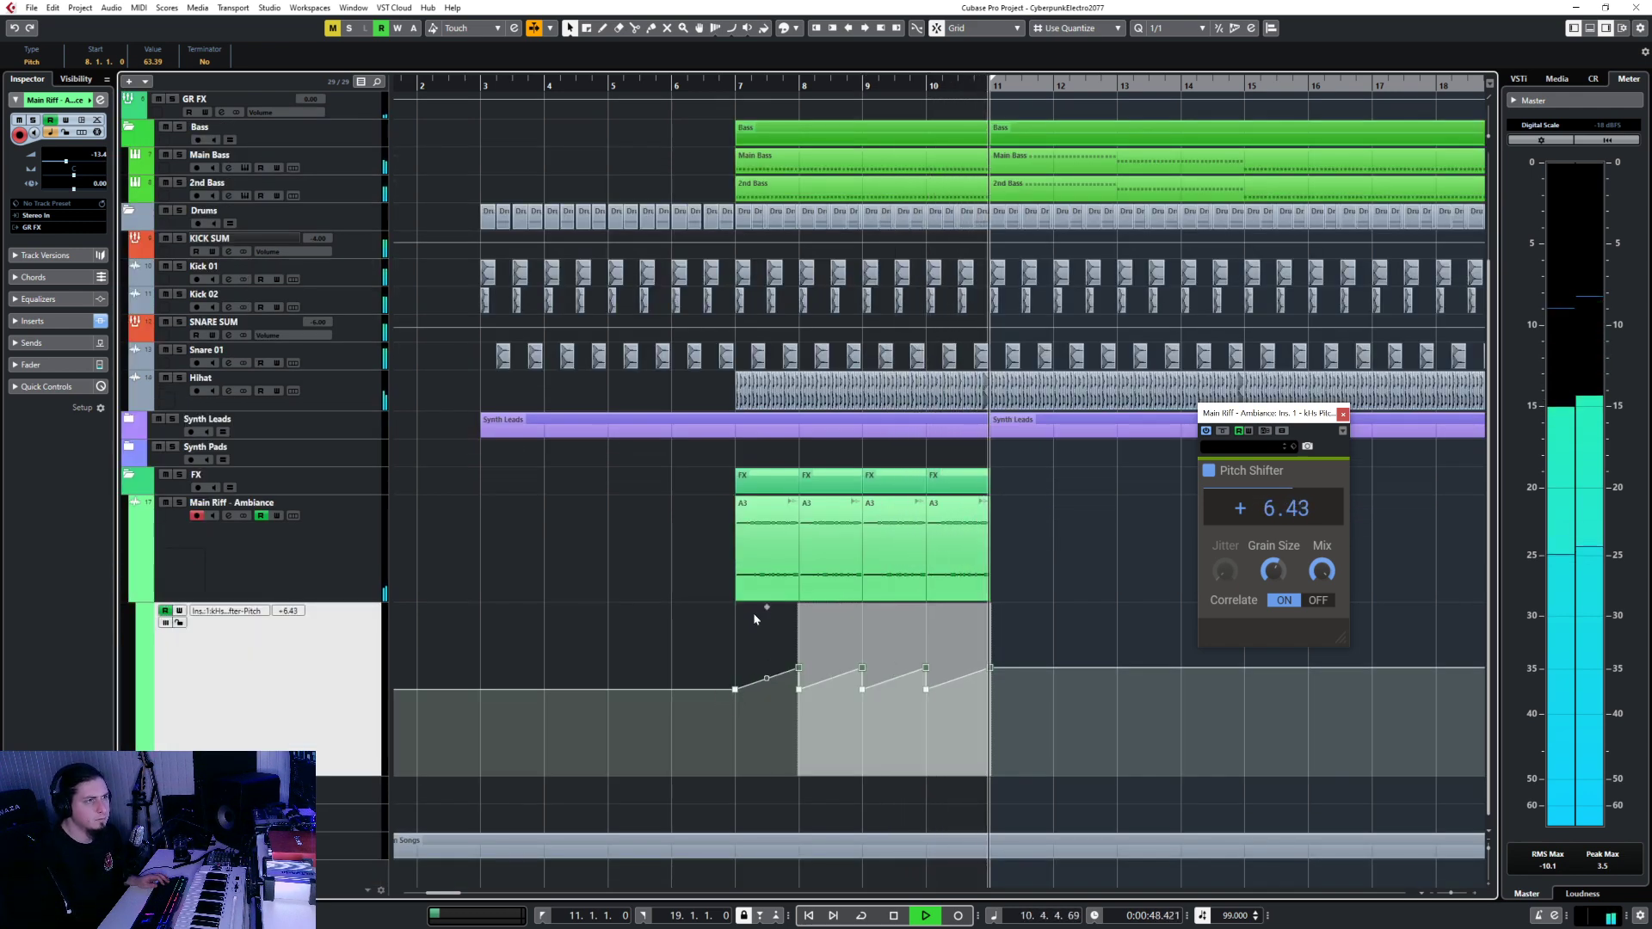
pyautogui.moveTo(709, 630); pyautogui.dragTo(998, 680)
pyautogui.press('space')
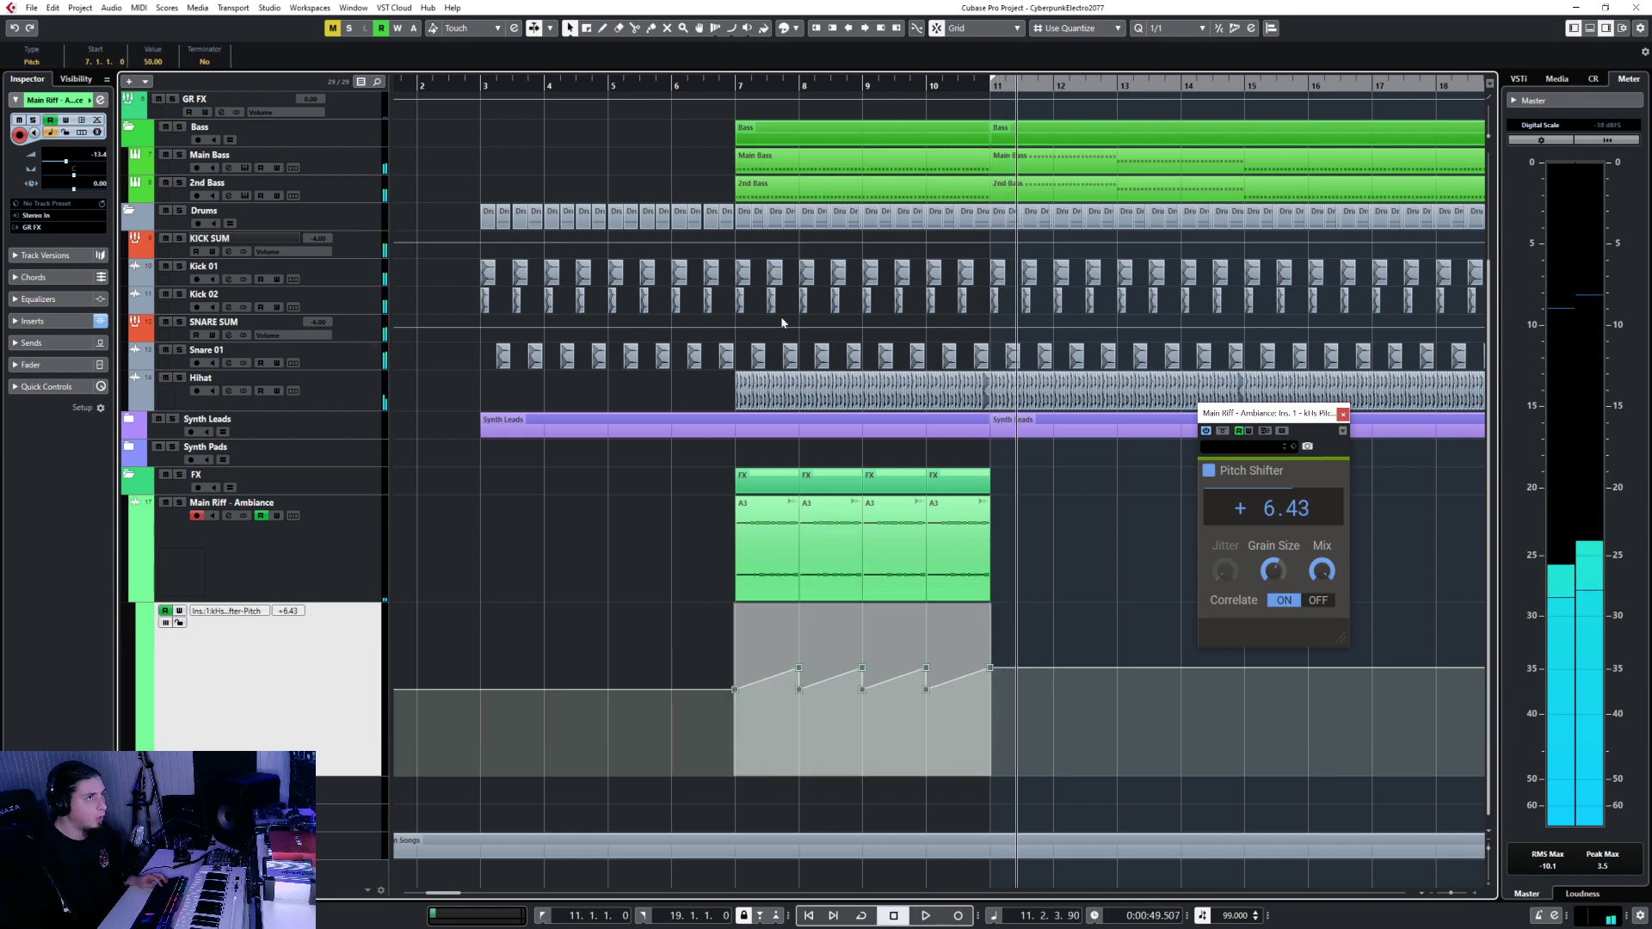
pyautogui.moveTo(831, 610)
pyautogui.moveTo(831, 610); pyautogui.dragTo(831, 675)
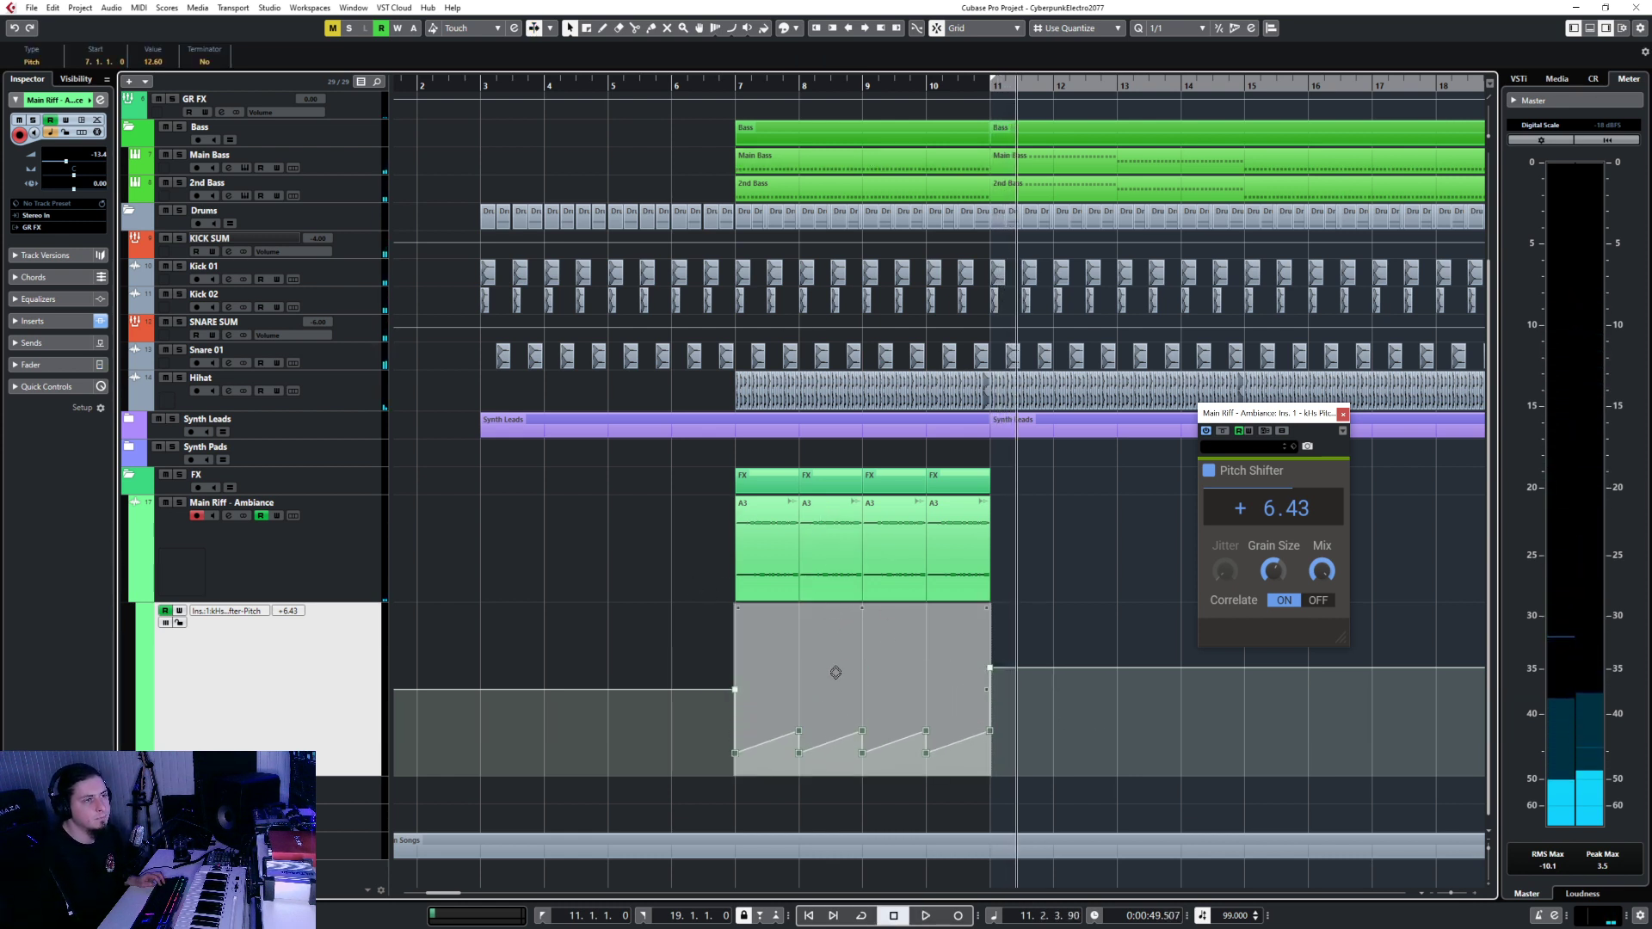
# Play the lowered ramps in the mix and set the Main Riff - Ambiance volume to 0 dB.
pyautogui.click(714, 88)
pyautogui.press('space')
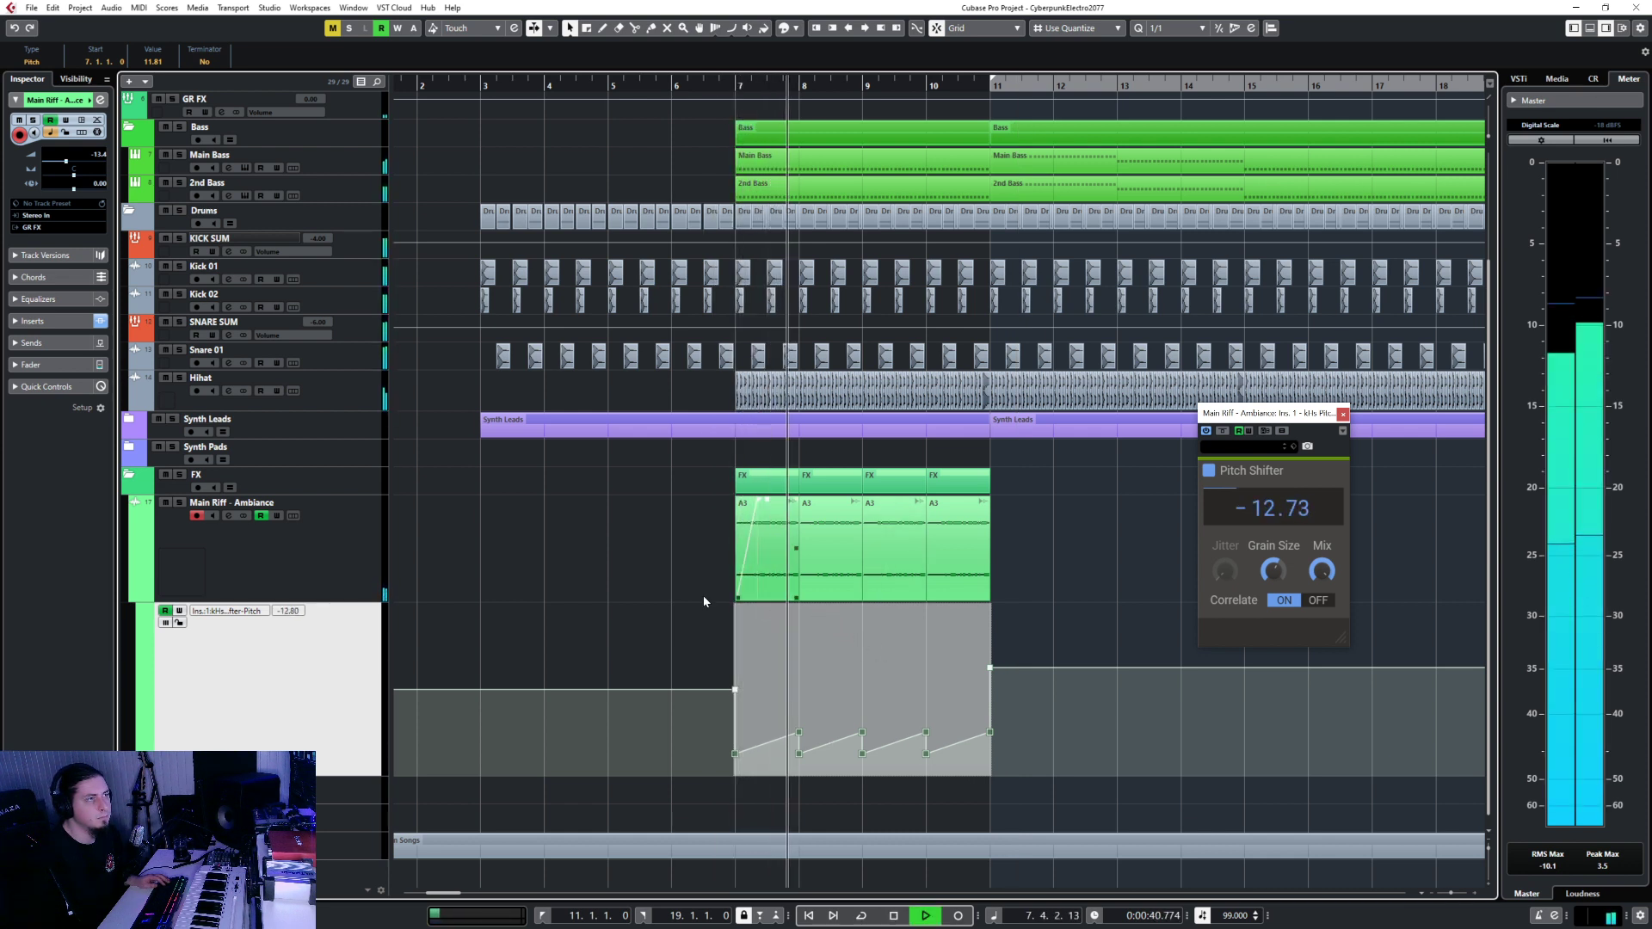
pyautogui.click(280, 564)
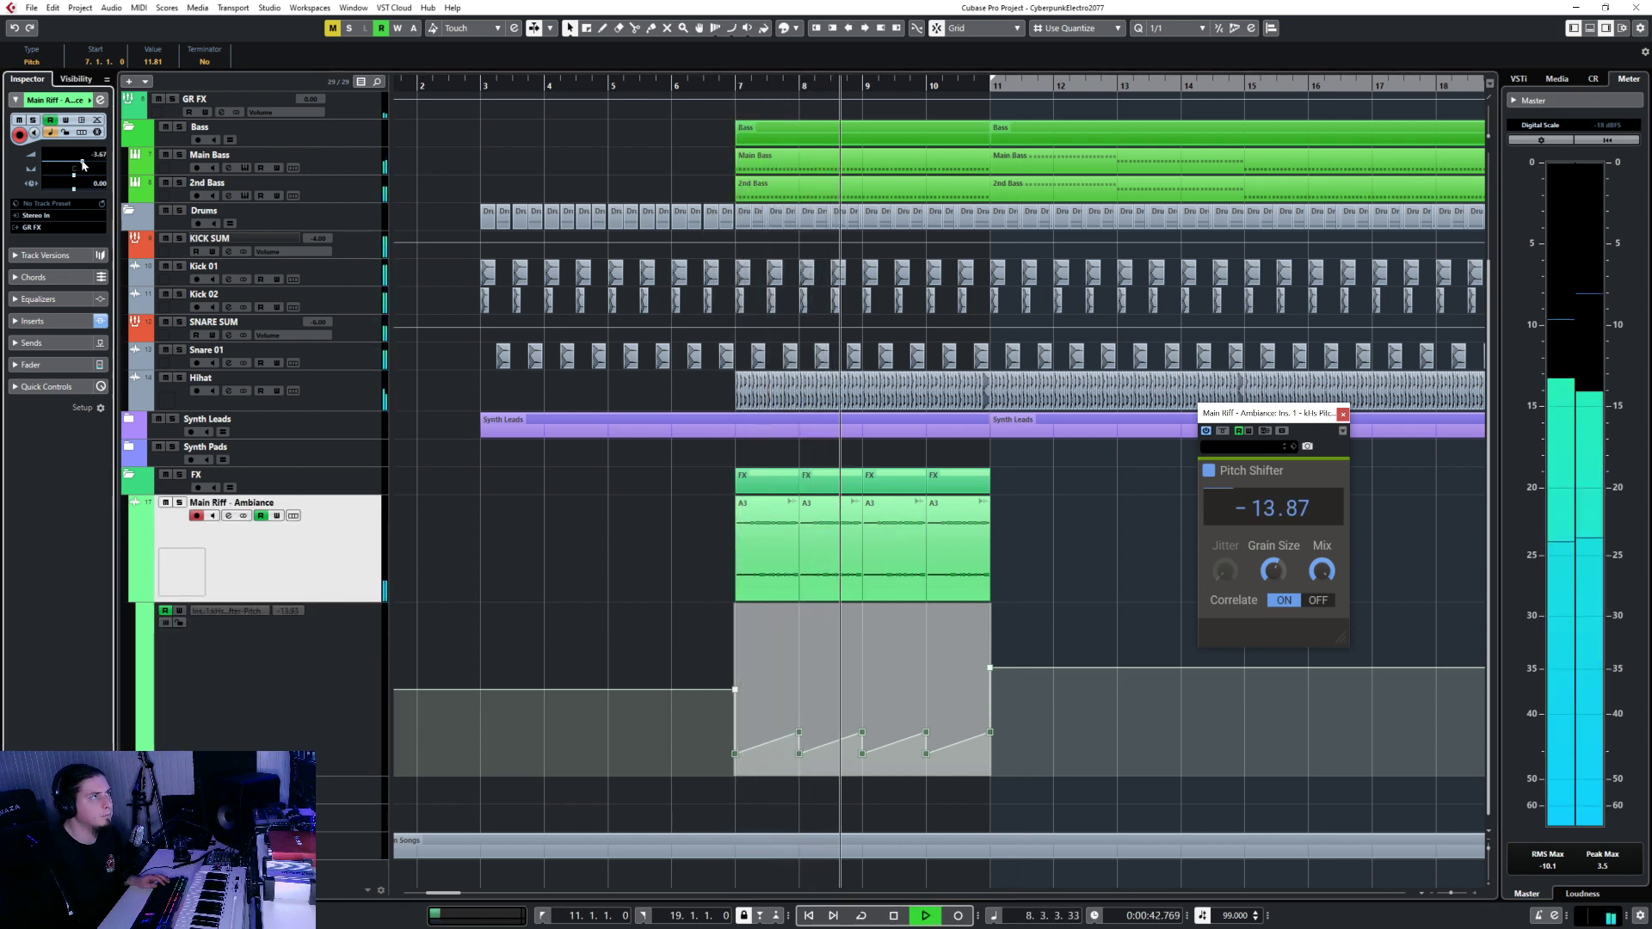
pyautogui.moveTo(65, 163); pyautogui.dragTo(92, 160)
pyautogui.write('0')
pyautogui.press('Return')
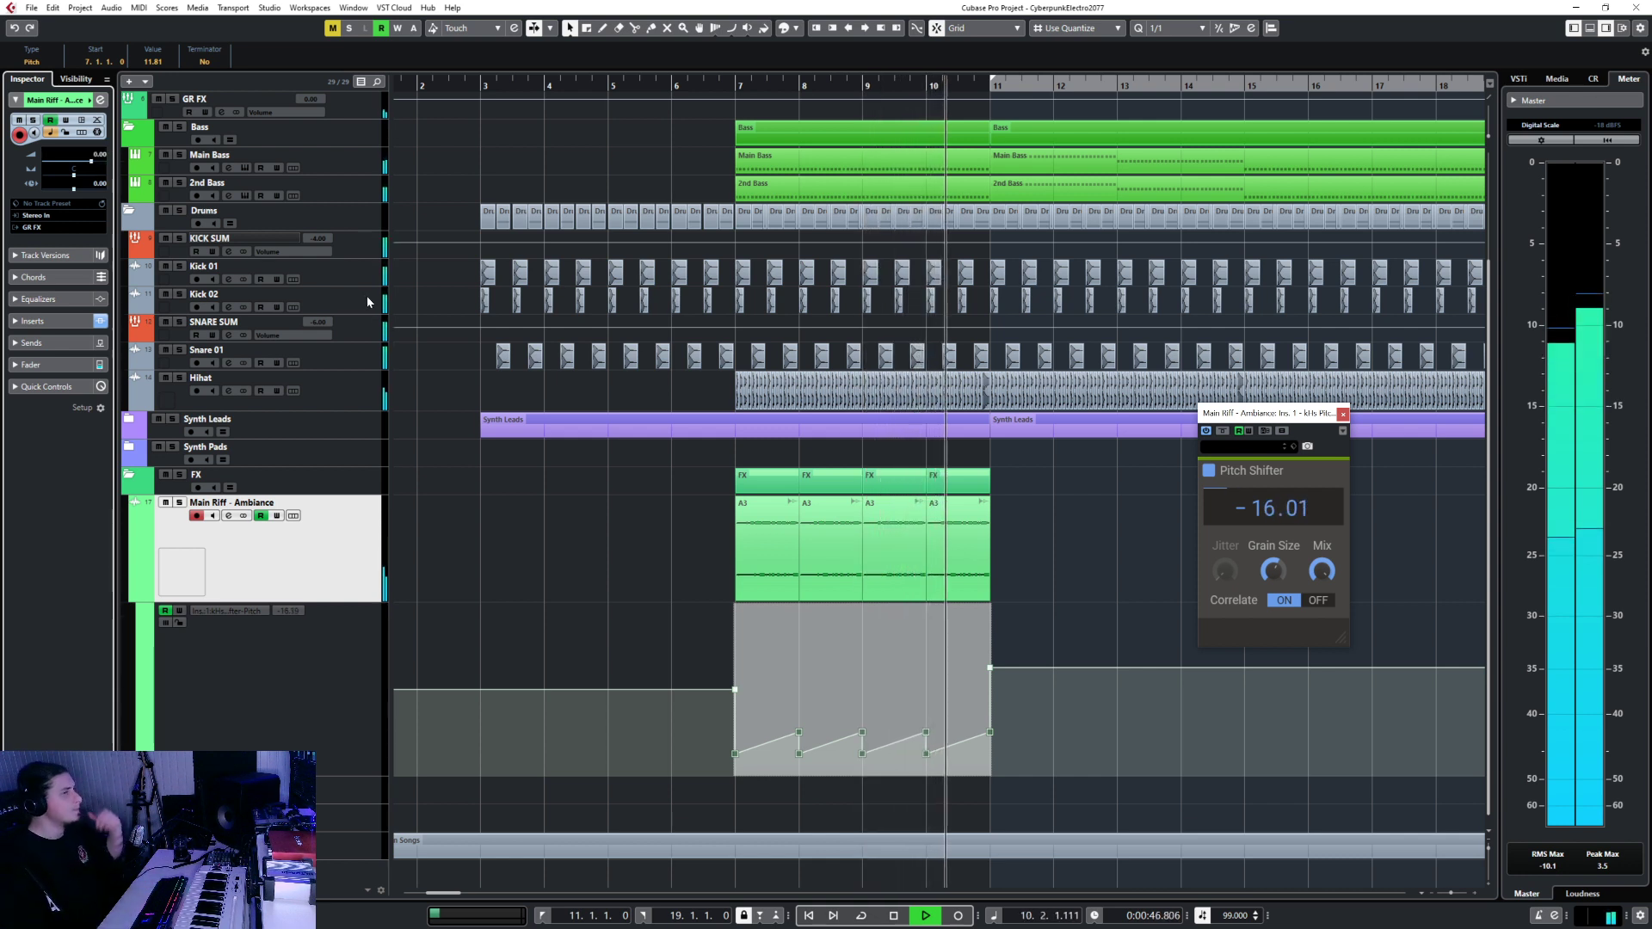
pyautogui.press('space')
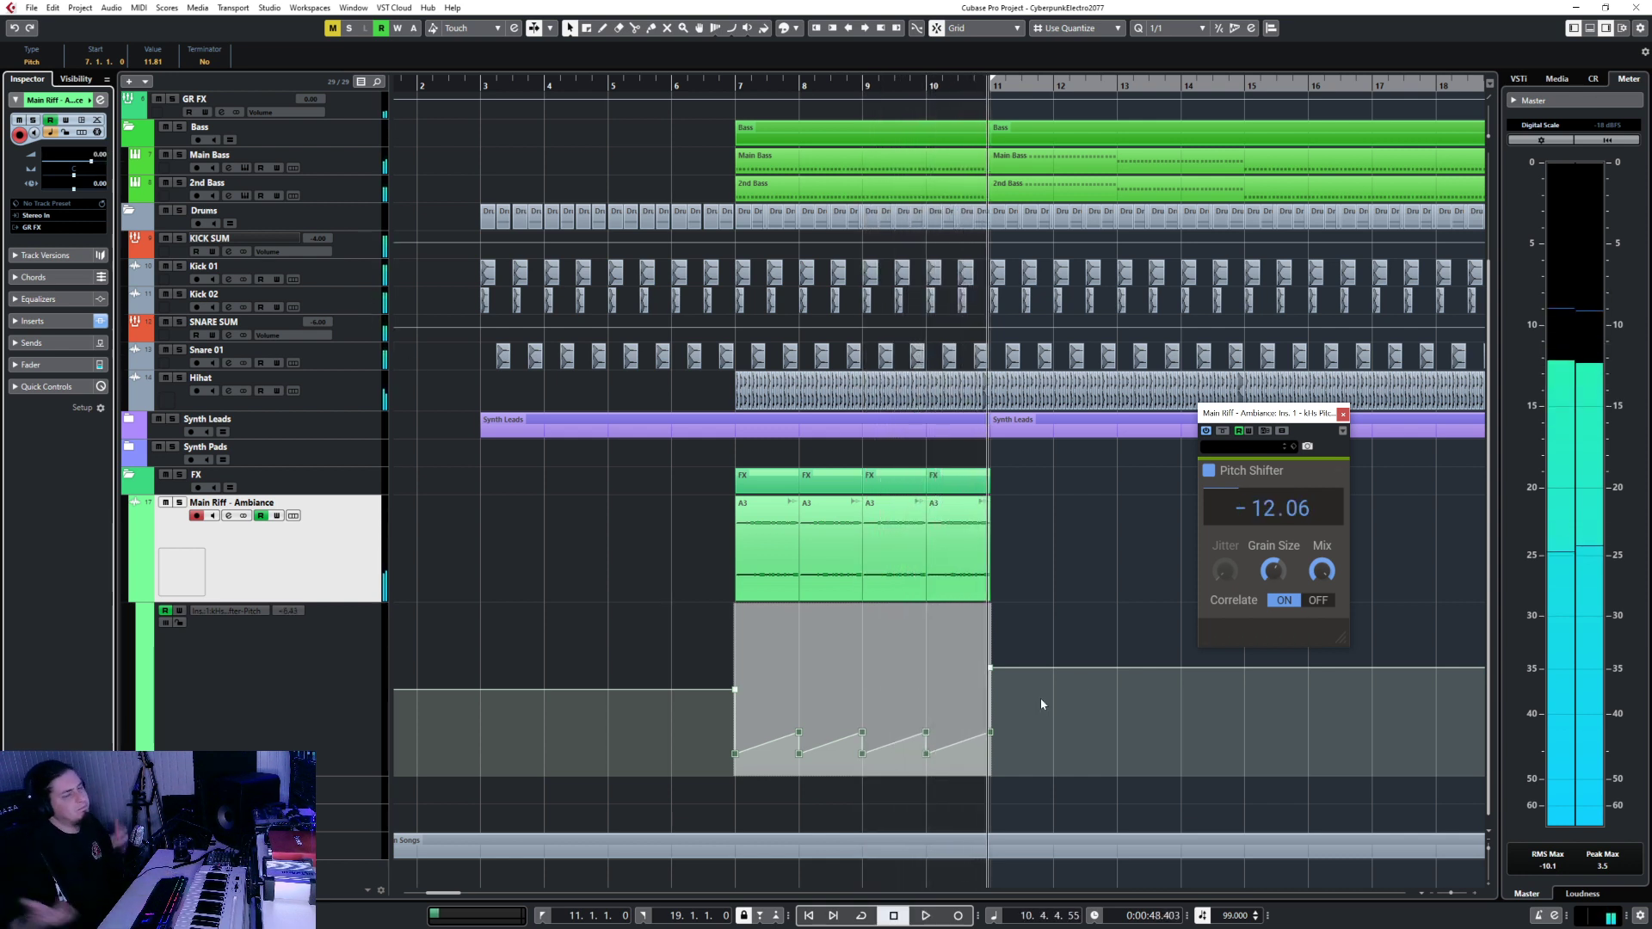
# Close the Pitch Shifter window and load FuzzPlus3 as the second insert of Main Riff - Ambiance in the MixConsole.
pyautogui.press('F3')
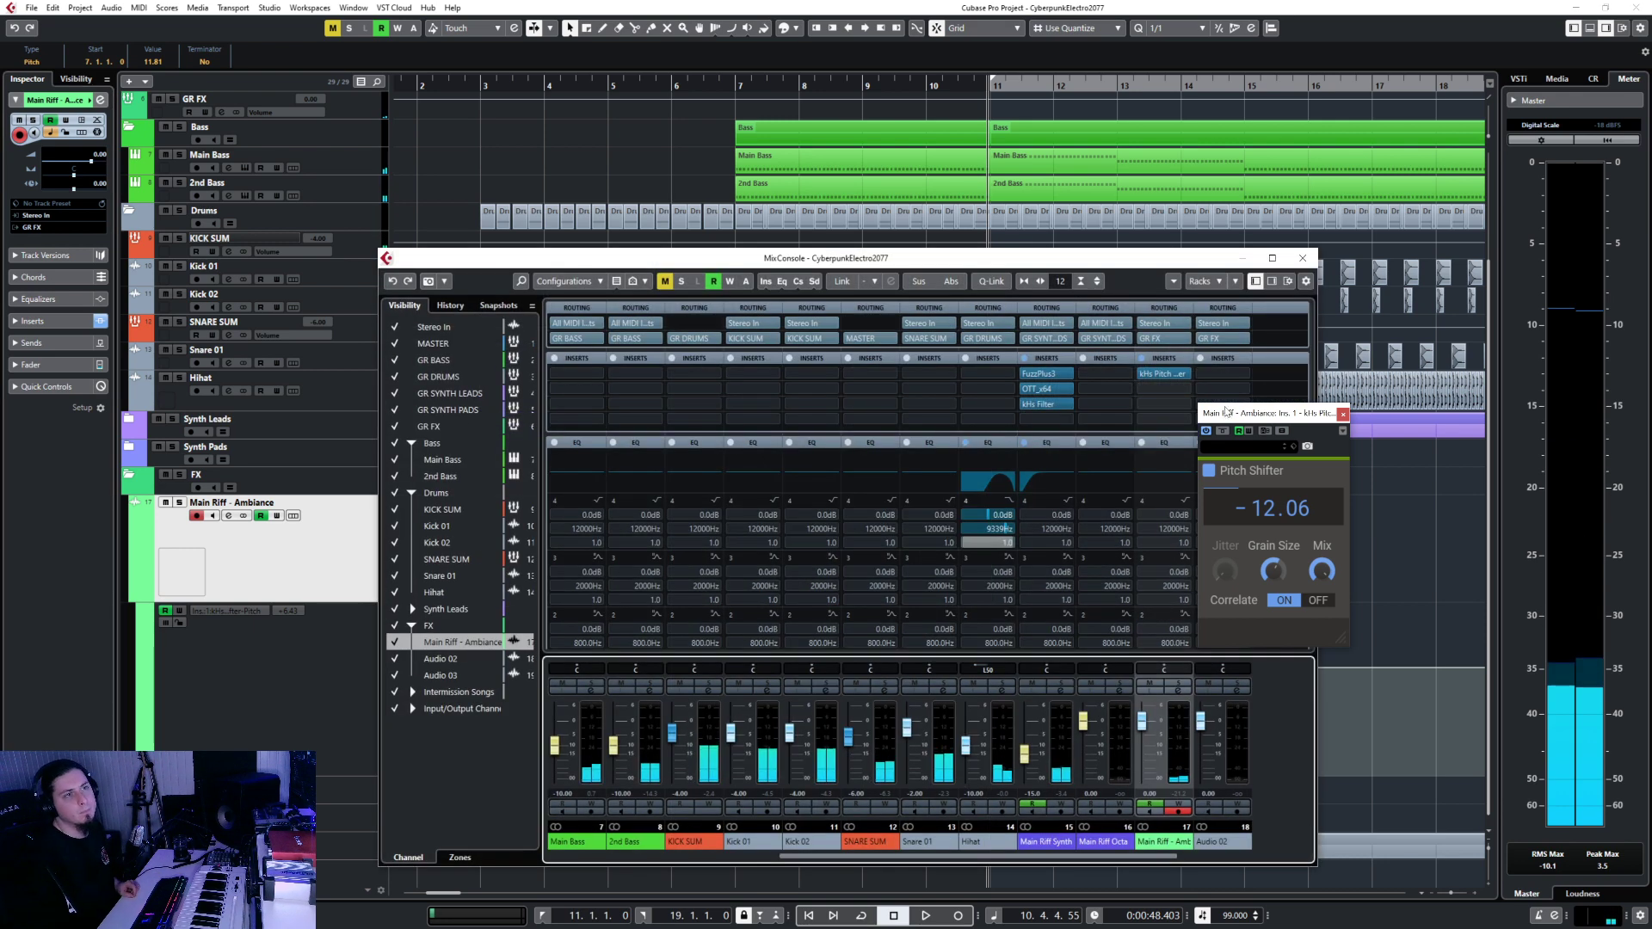
pyautogui.click(1342, 414)
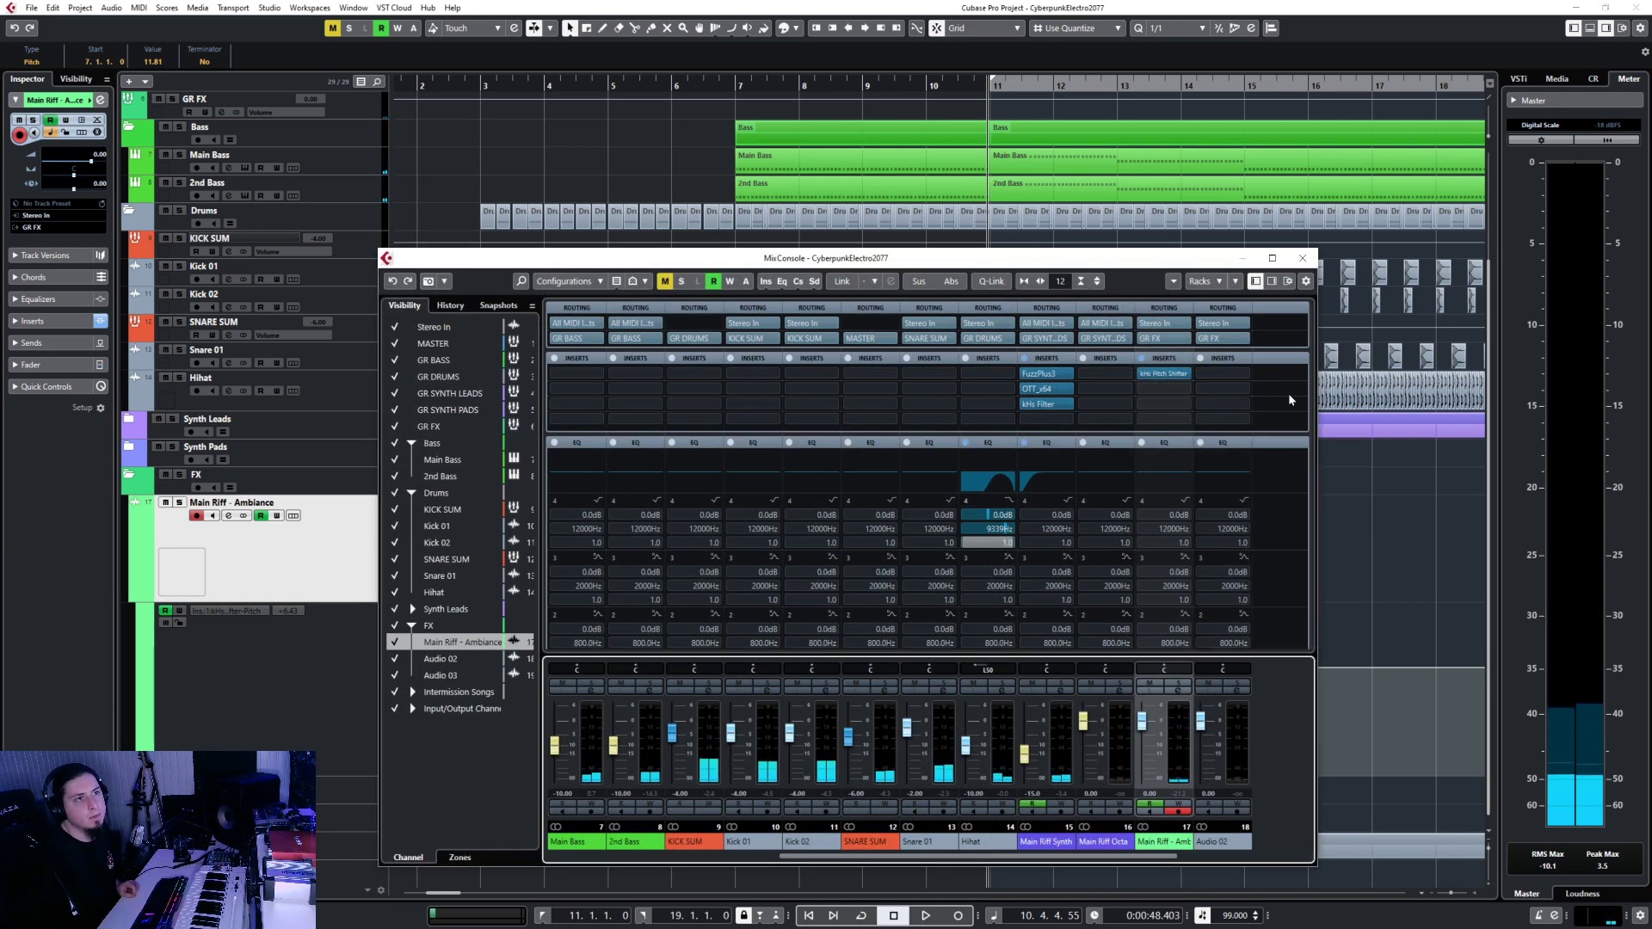
pyautogui.click(1177, 385)
pyautogui.write('fuzz')
pyautogui.press('Return')
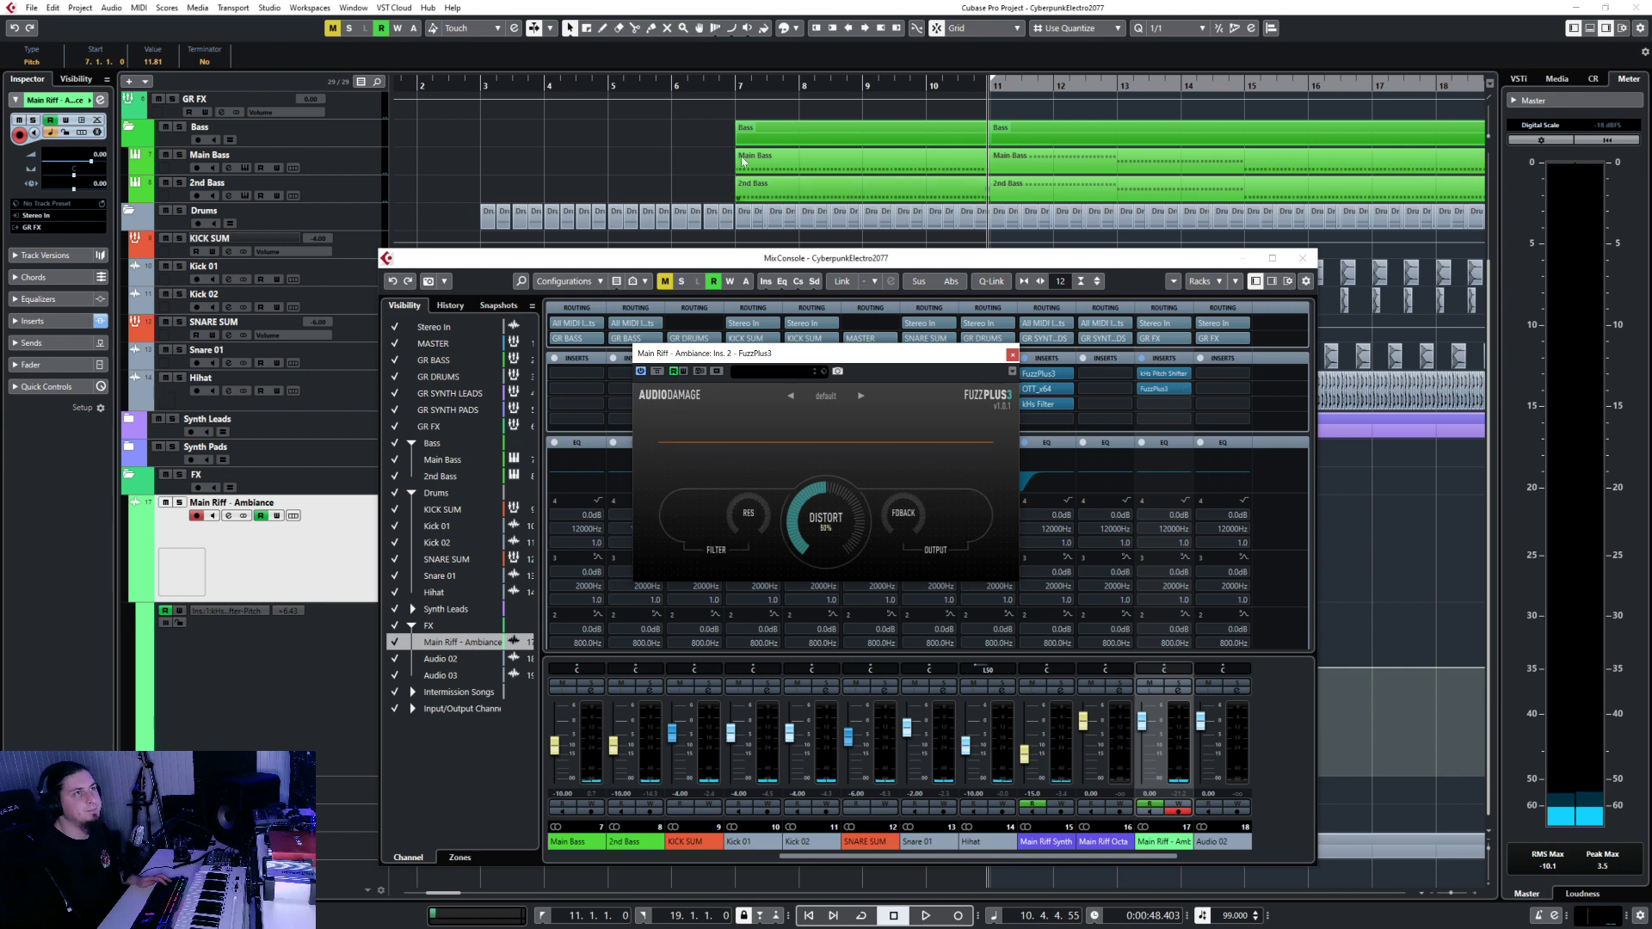
# Set FuzzPlus3's Distort to 100% and raise its feedback while playing from bar 7.
pyautogui.click(738, 85)
pyautogui.press('F3')
pyautogui.press('space')
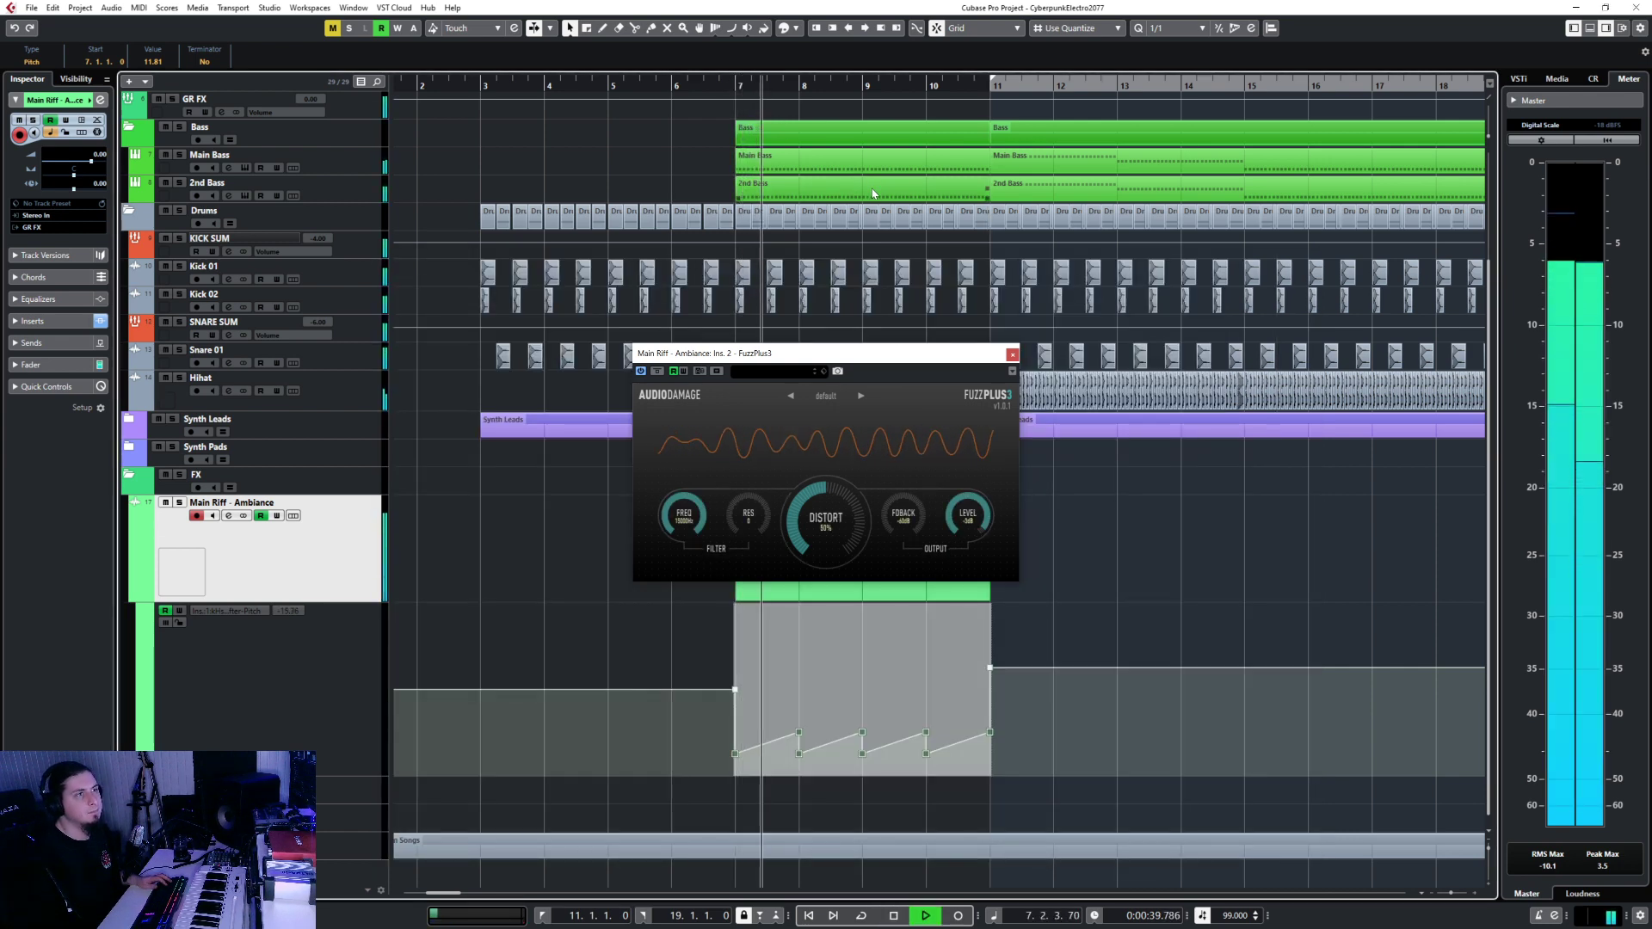
pyautogui.moveTo(827, 516); pyautogui.dragTo(863, 419)
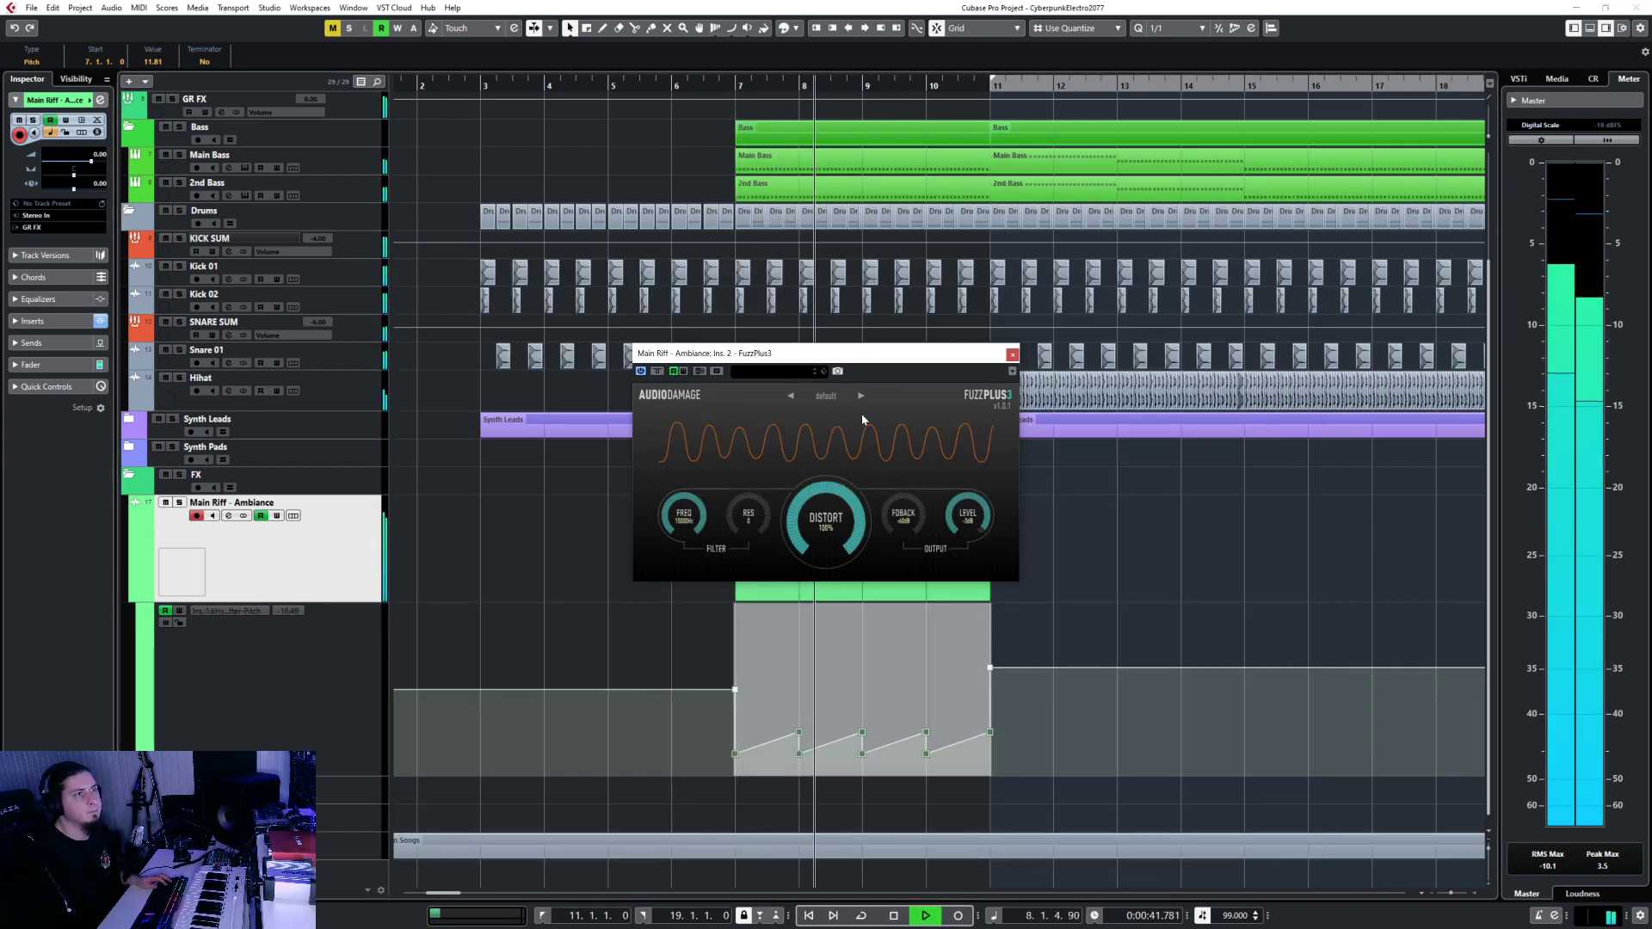
pyautogui.moveTo(903, 513); pyautogui.dragTo(948, 338)
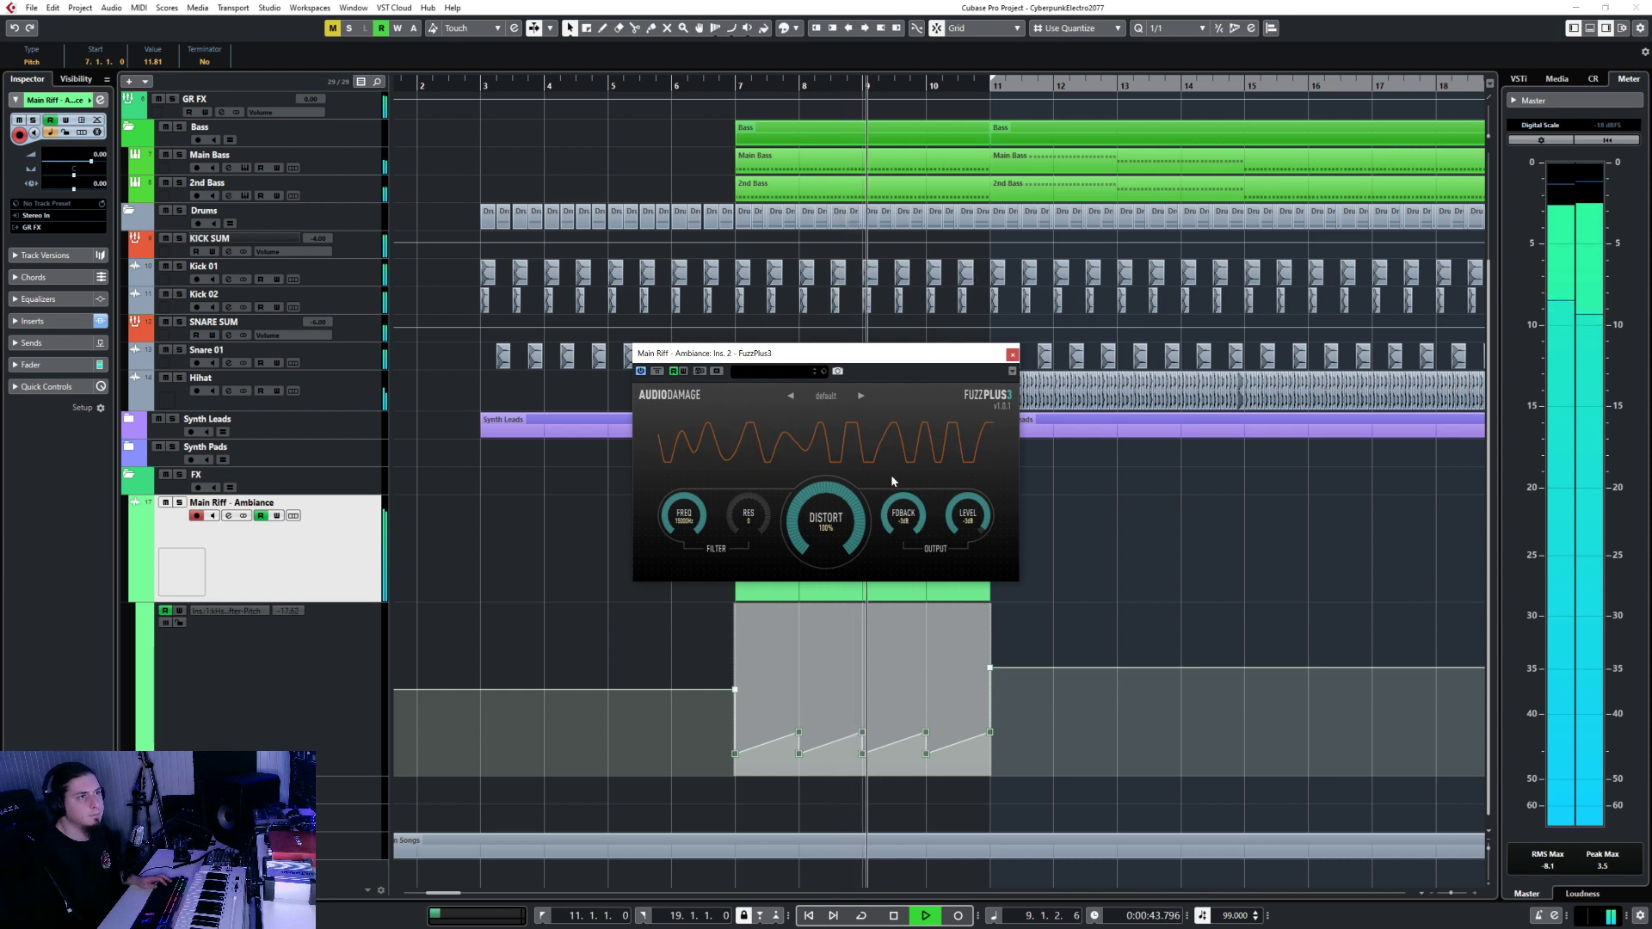
# Lower the Main Riff - Ambiance volume to -15 dB and listen to the distorted ambience in the mix.
pyautogui.press('space')
pyautogui.moveTo(97, 163); pyautogui.dragTo(64, 166)
pyautogui.press('space')
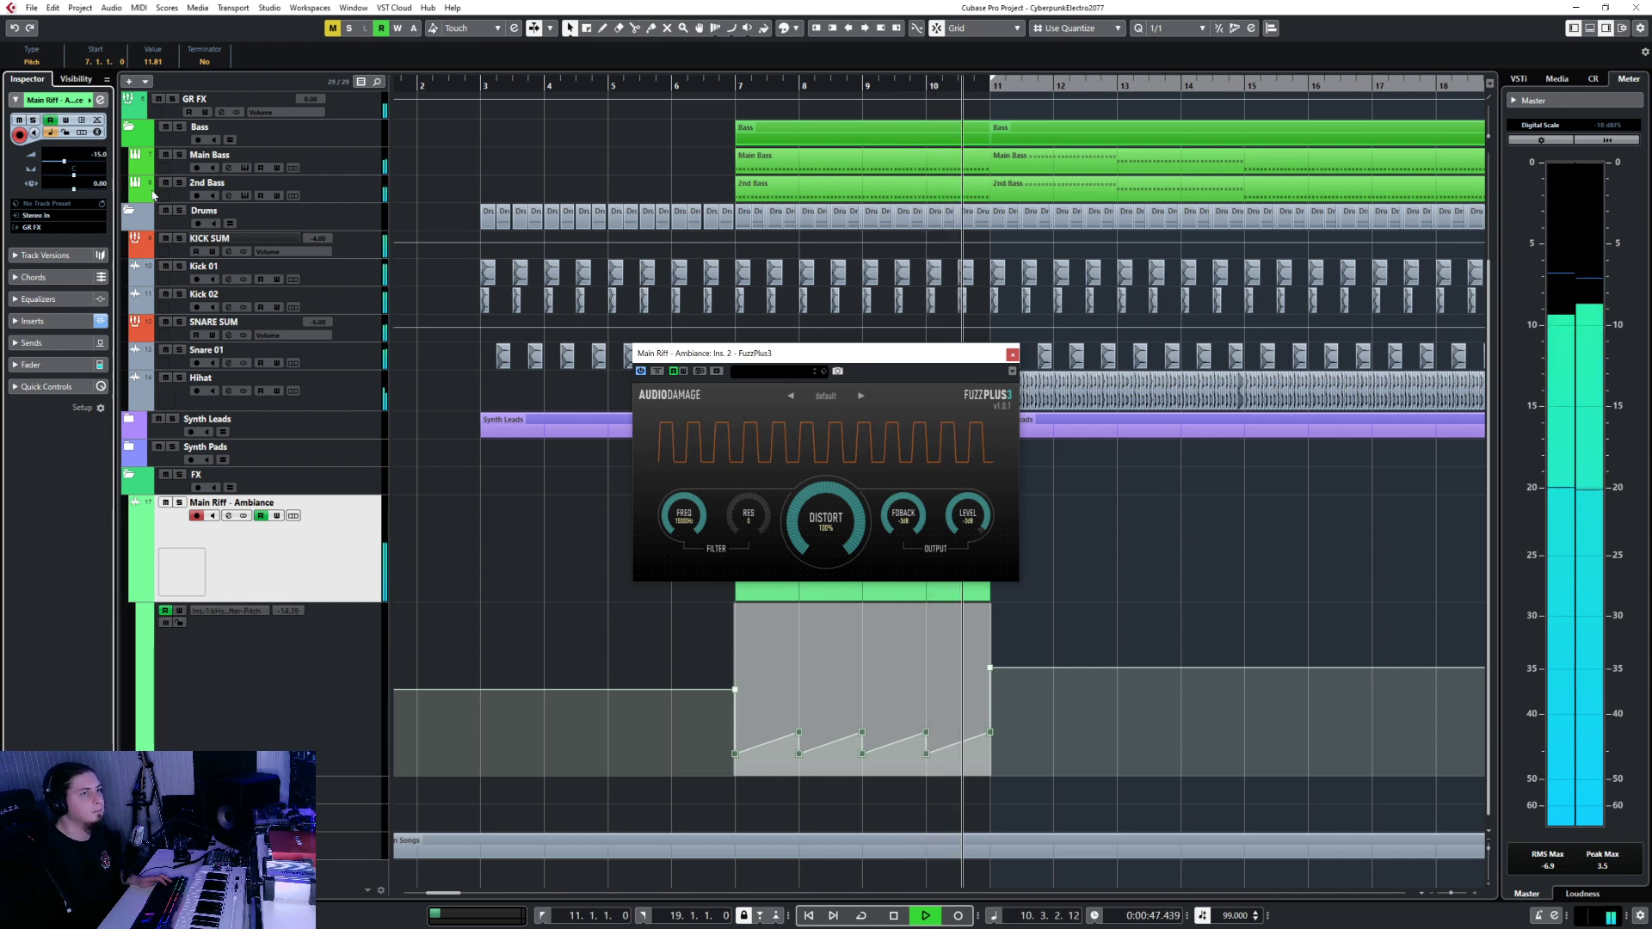
pyautogui.press('space')
# Close the FuzzPlus3 window and load ValhallaSupermassive as the third insert of Main Riff - Ambiance.
pyautogui.press('F3')
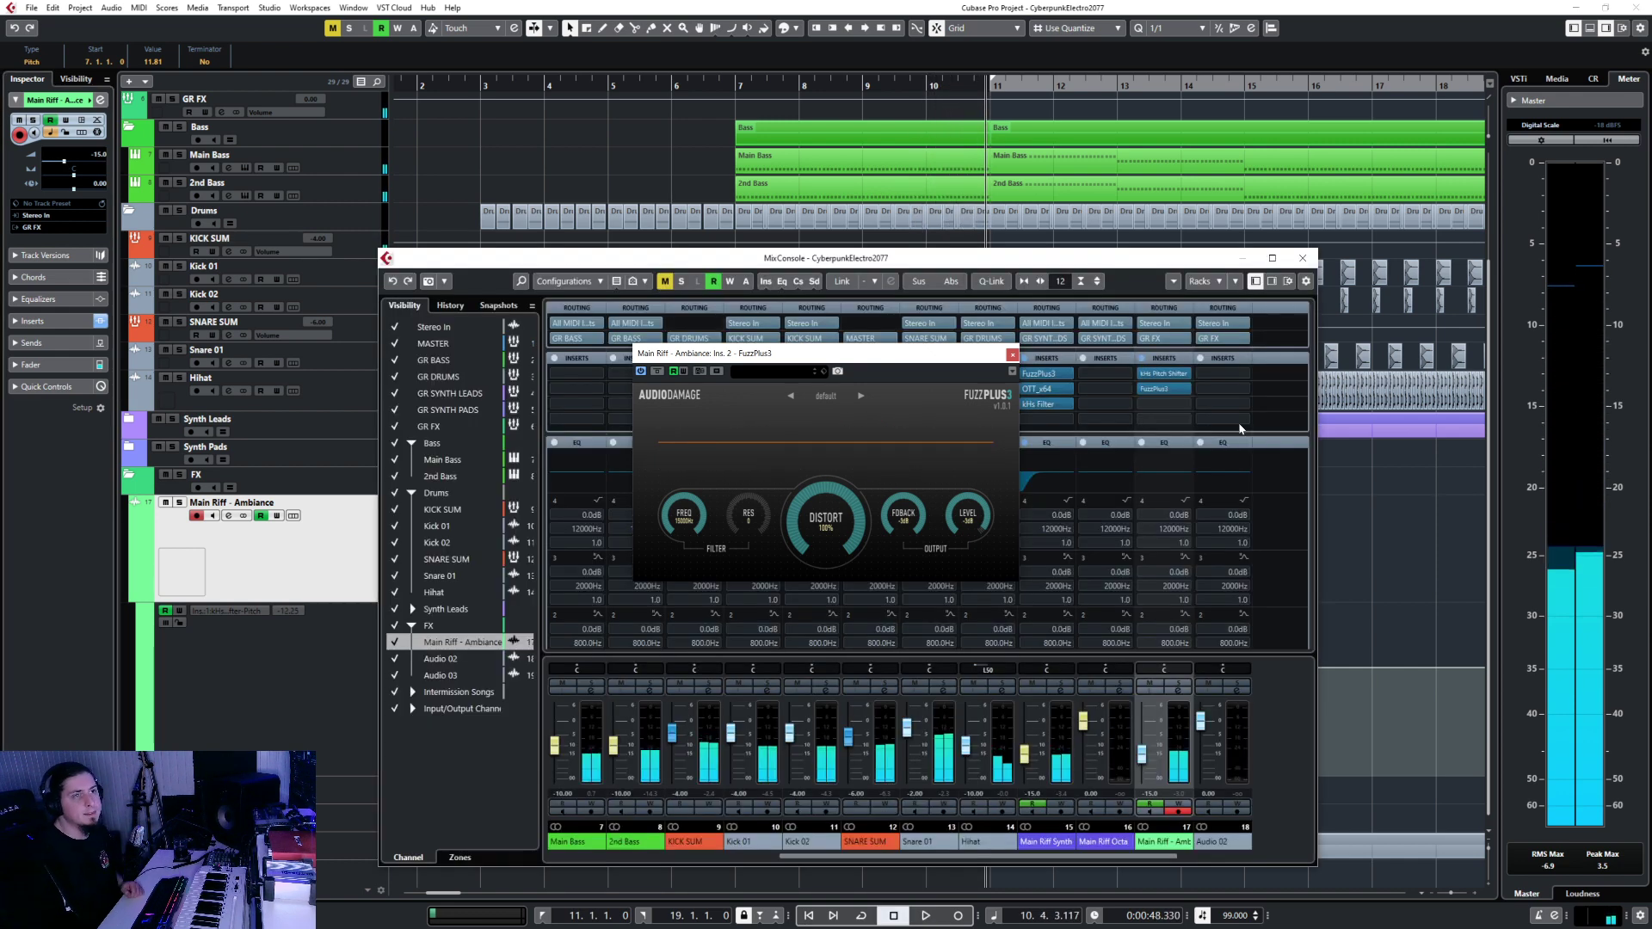
pyautogui.click(1012, 354)
pyautogui.click(1175, 405)
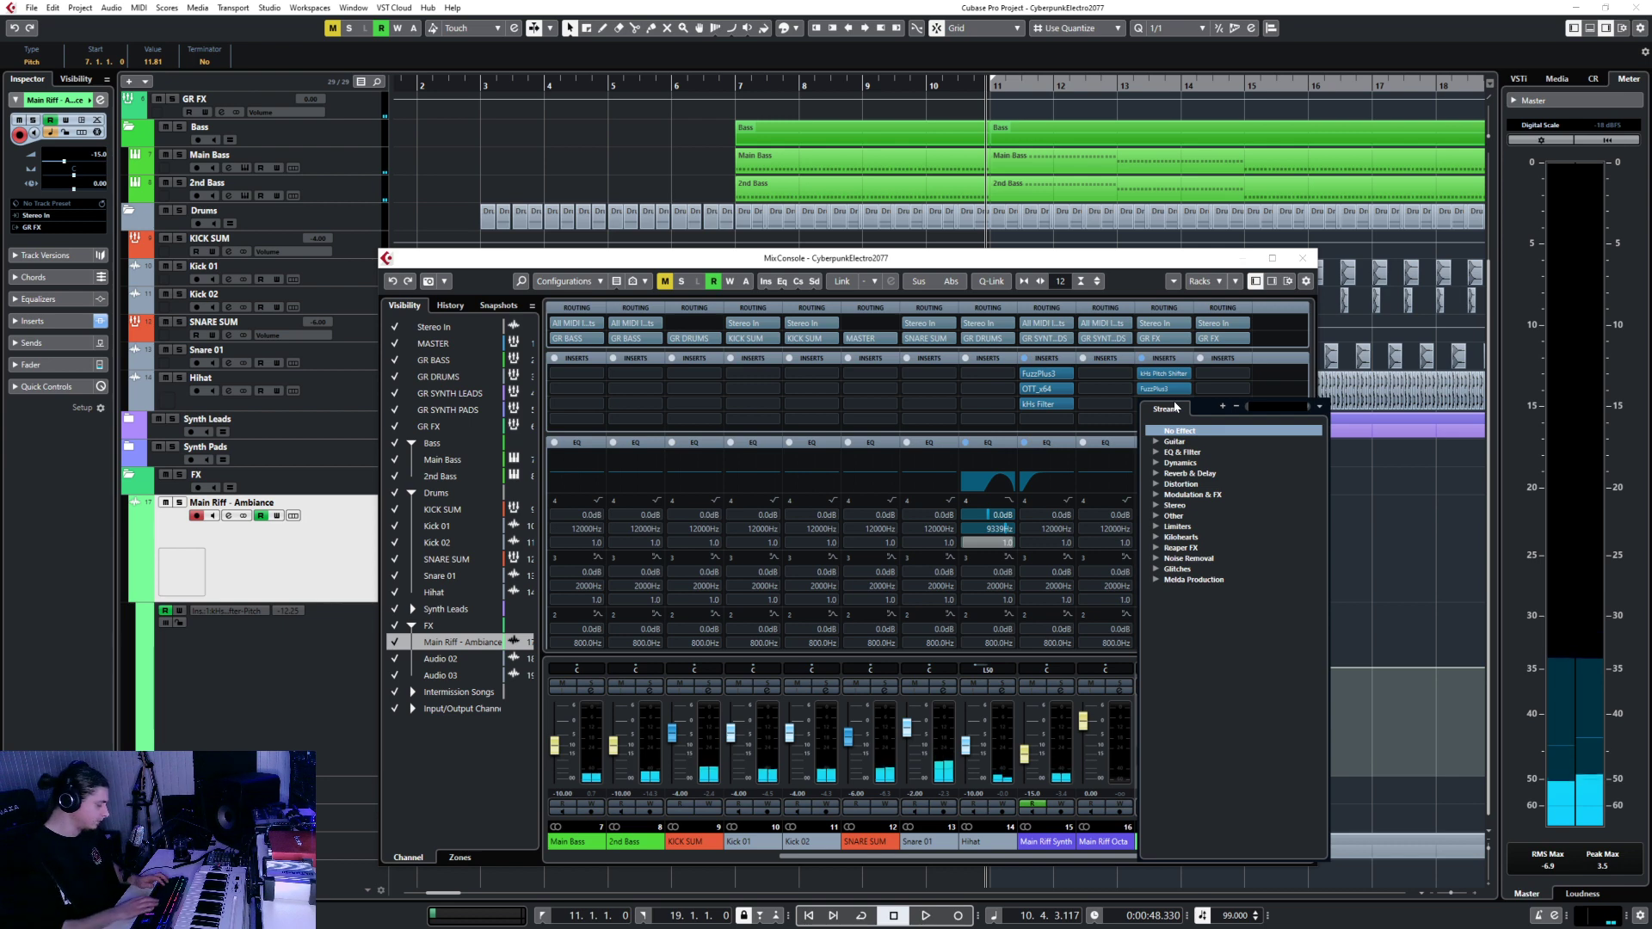
pyautogui.write('supermassive')
pyautogui.press('Return')
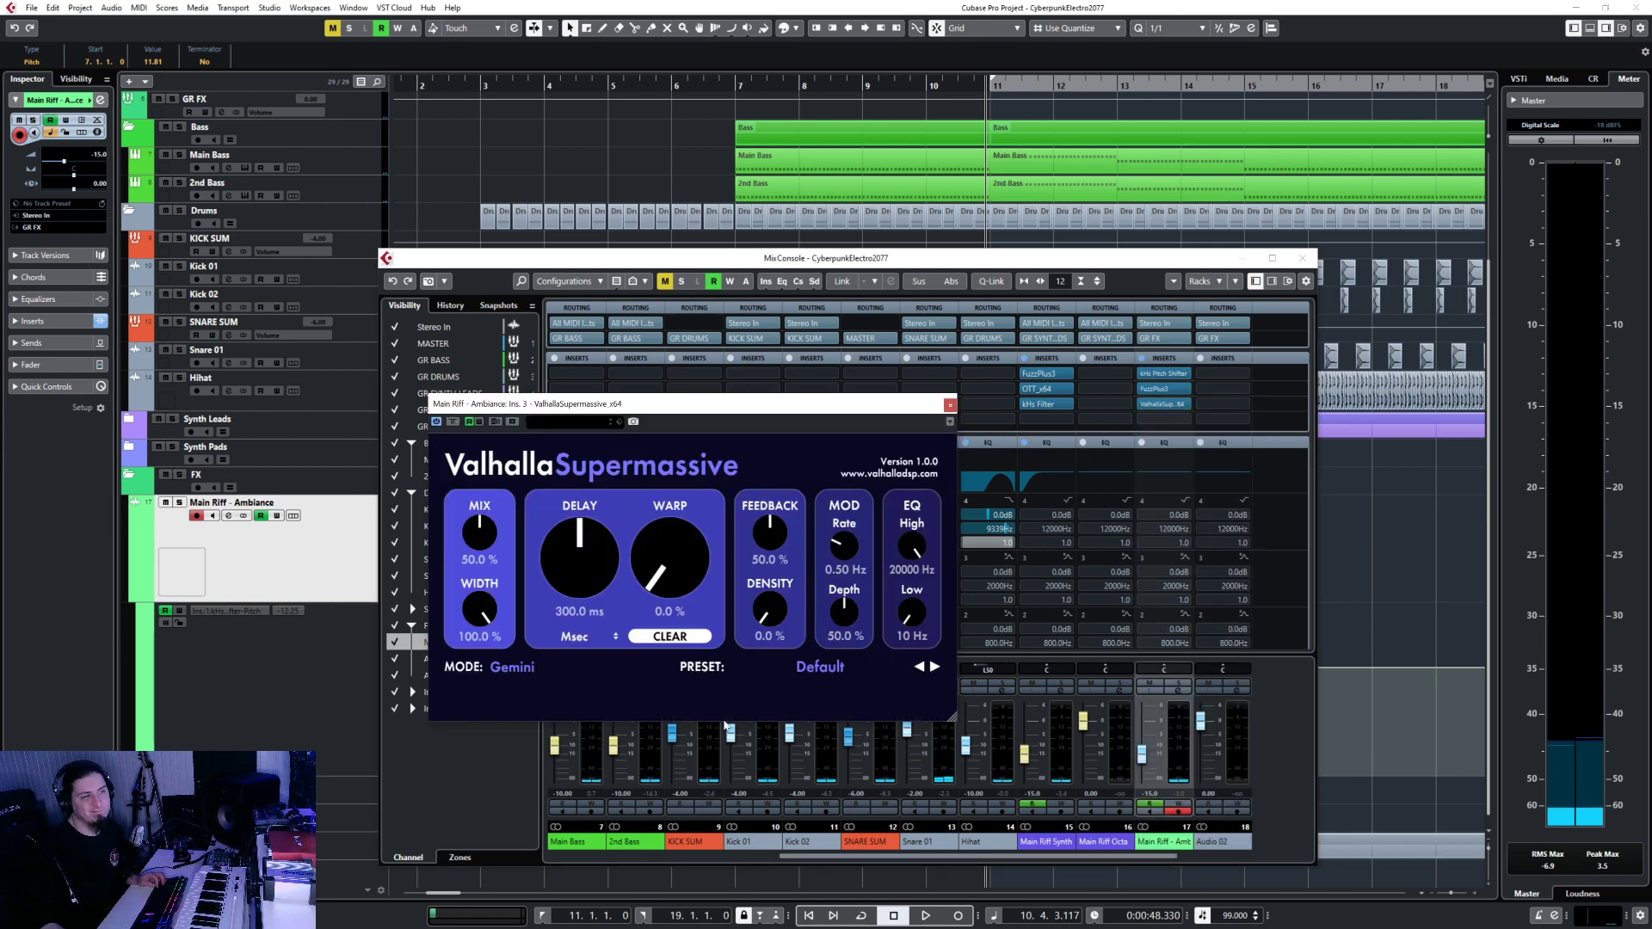
# Load the Splashy Synth reverb preset in ValhallaSupermassive and set its mix to 100%.
pyautogui.click(820, 667)
pyautogui.moveTo(832, 809)
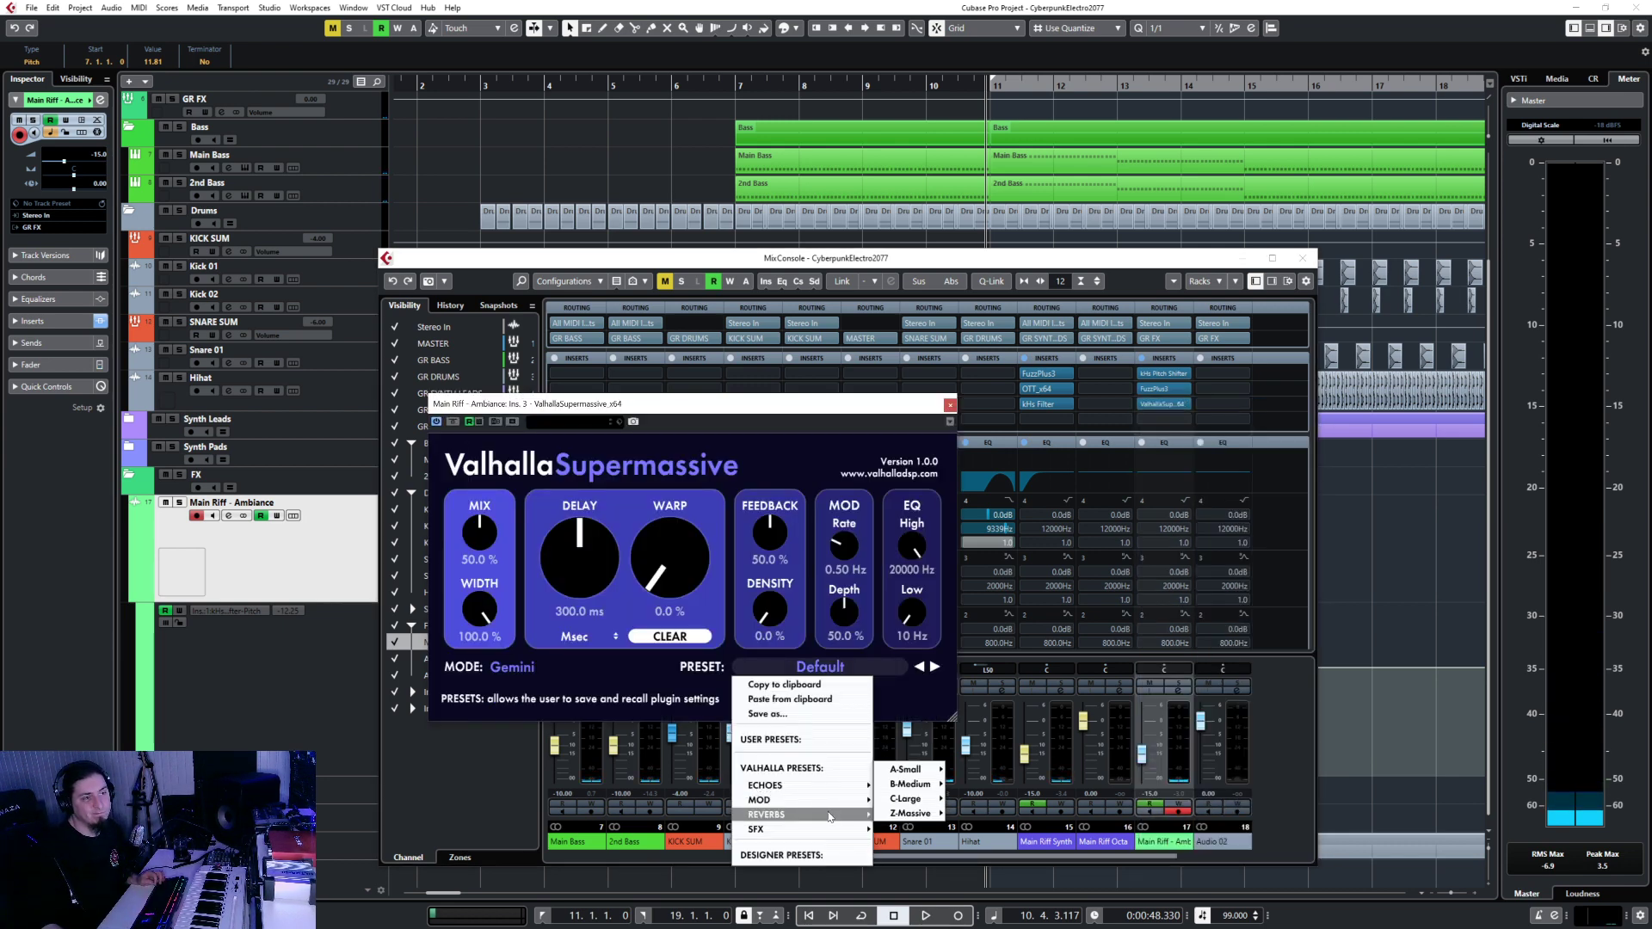
pyautogui.moveTo(910, 754)
pyautogui.click(981, 800)
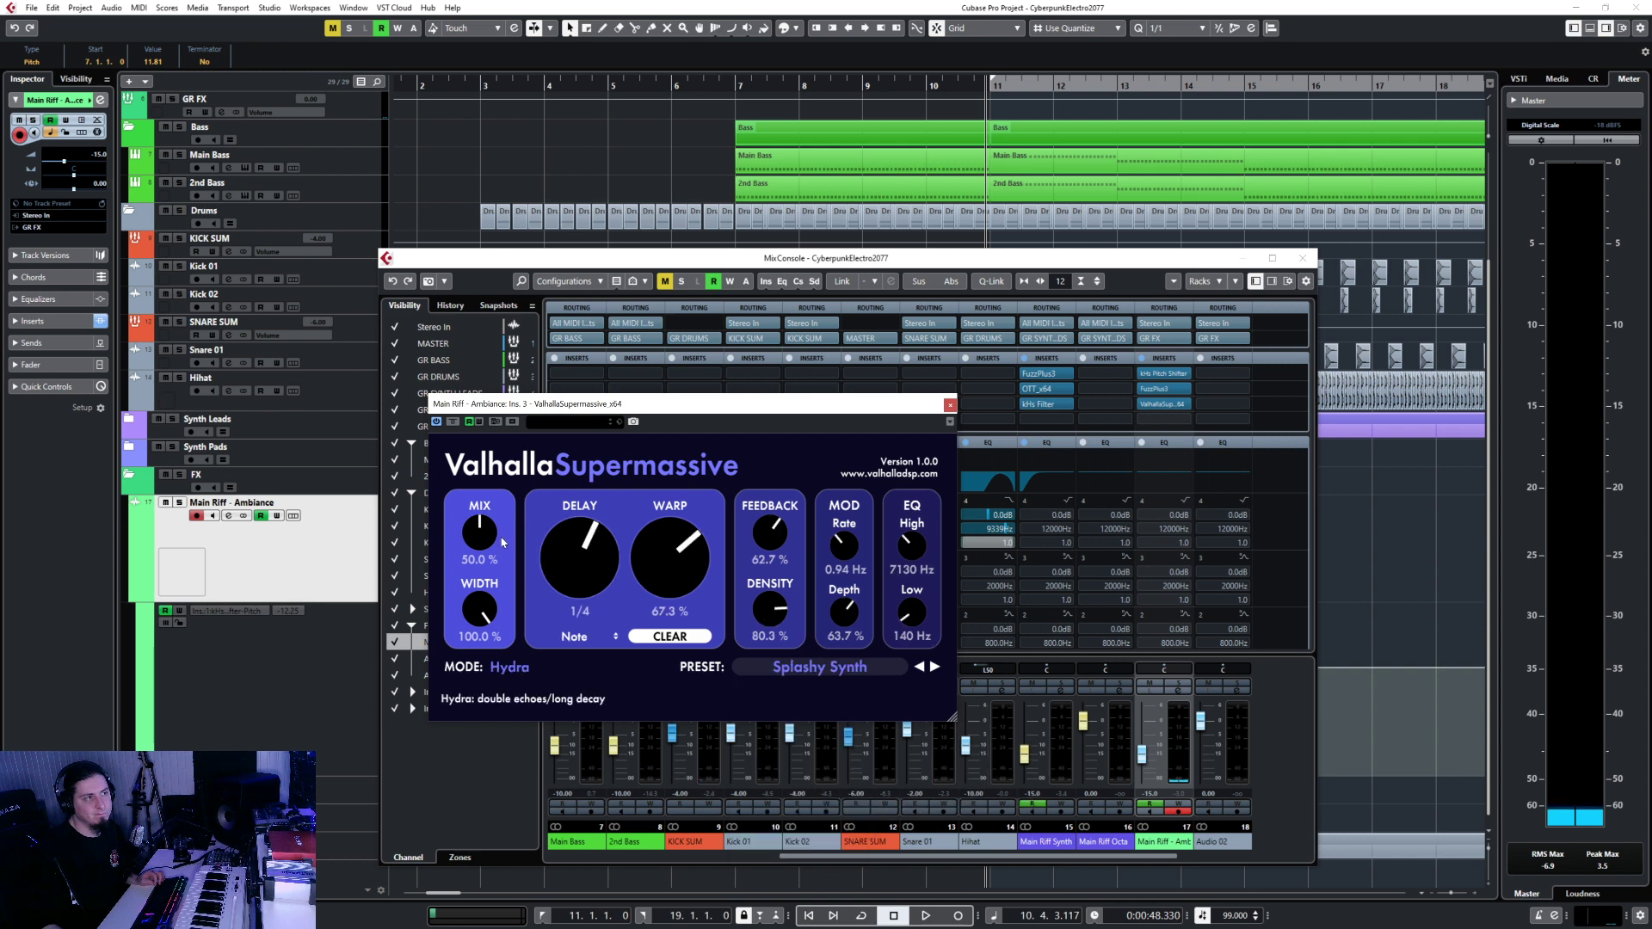
pyautogui.moveTo(480, 533); pyautogui.dragTo(520, 449)
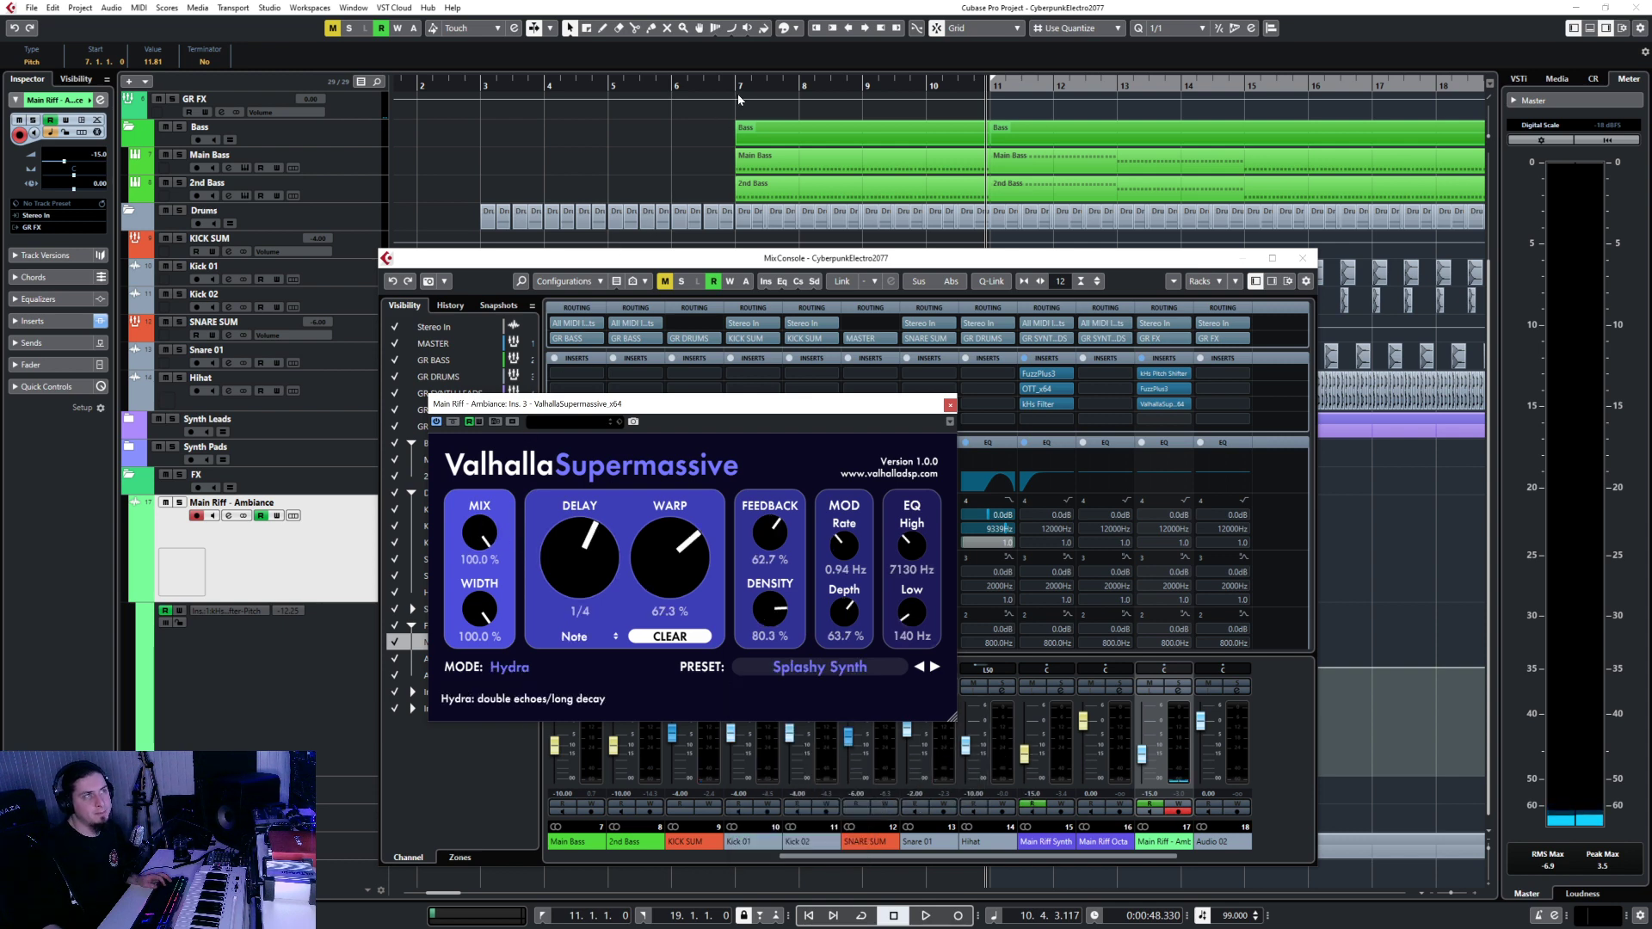
# Play from bar 7, close the reverb window and lower the Main Riff - Ambiance volume to about -32 dB.
pyautogui.click(737, 94)
pyautogui.press('space')
pyautogui.click(950, 405)
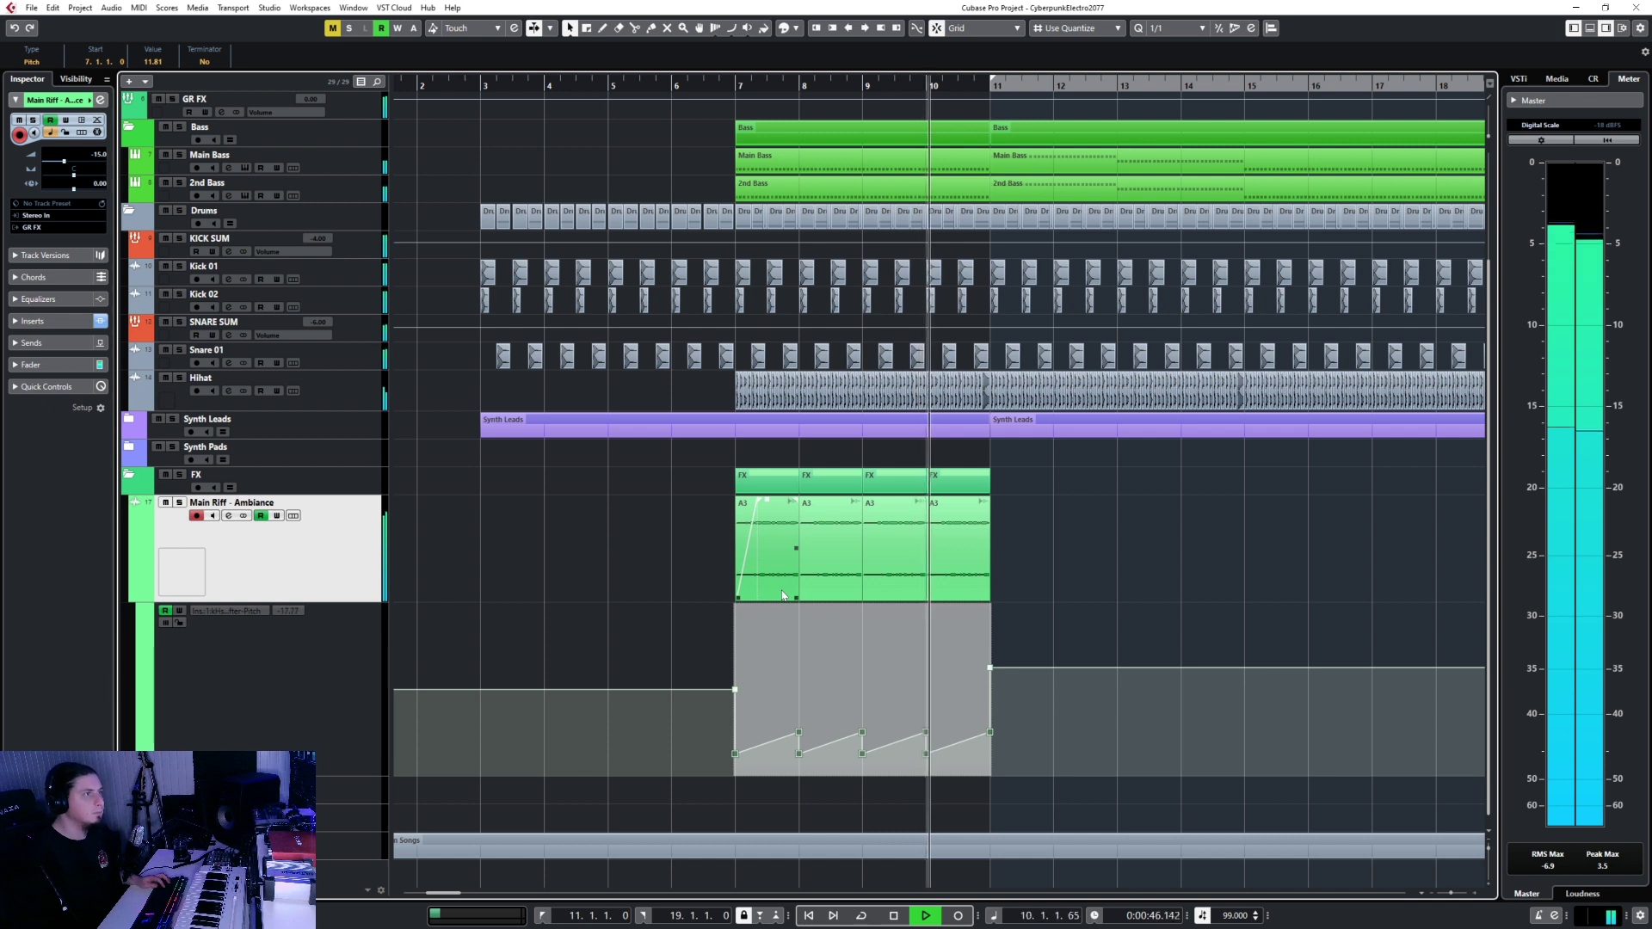
pyautogui.moveTo(64, 161); pyautogui.dragTo(51, 167)
pyautogui.press('space')
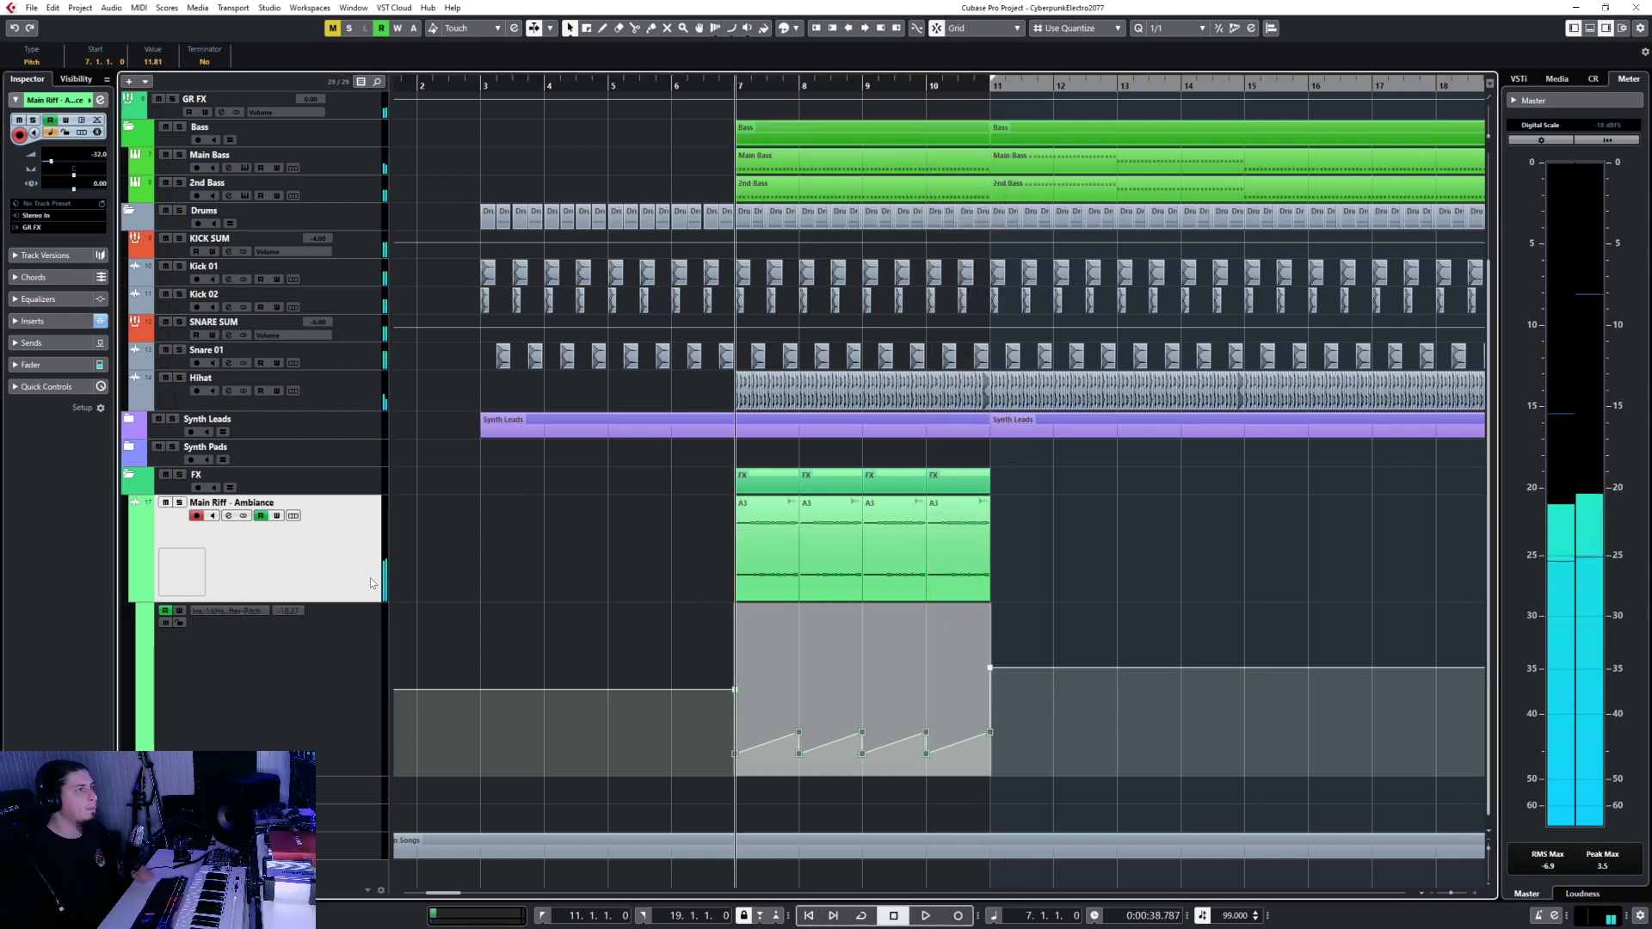
# Add volume automation points at bars 7 and 8 on Main Riff - Ambiance and enlarge its volume lane.
pyautogui.click(344, 735)
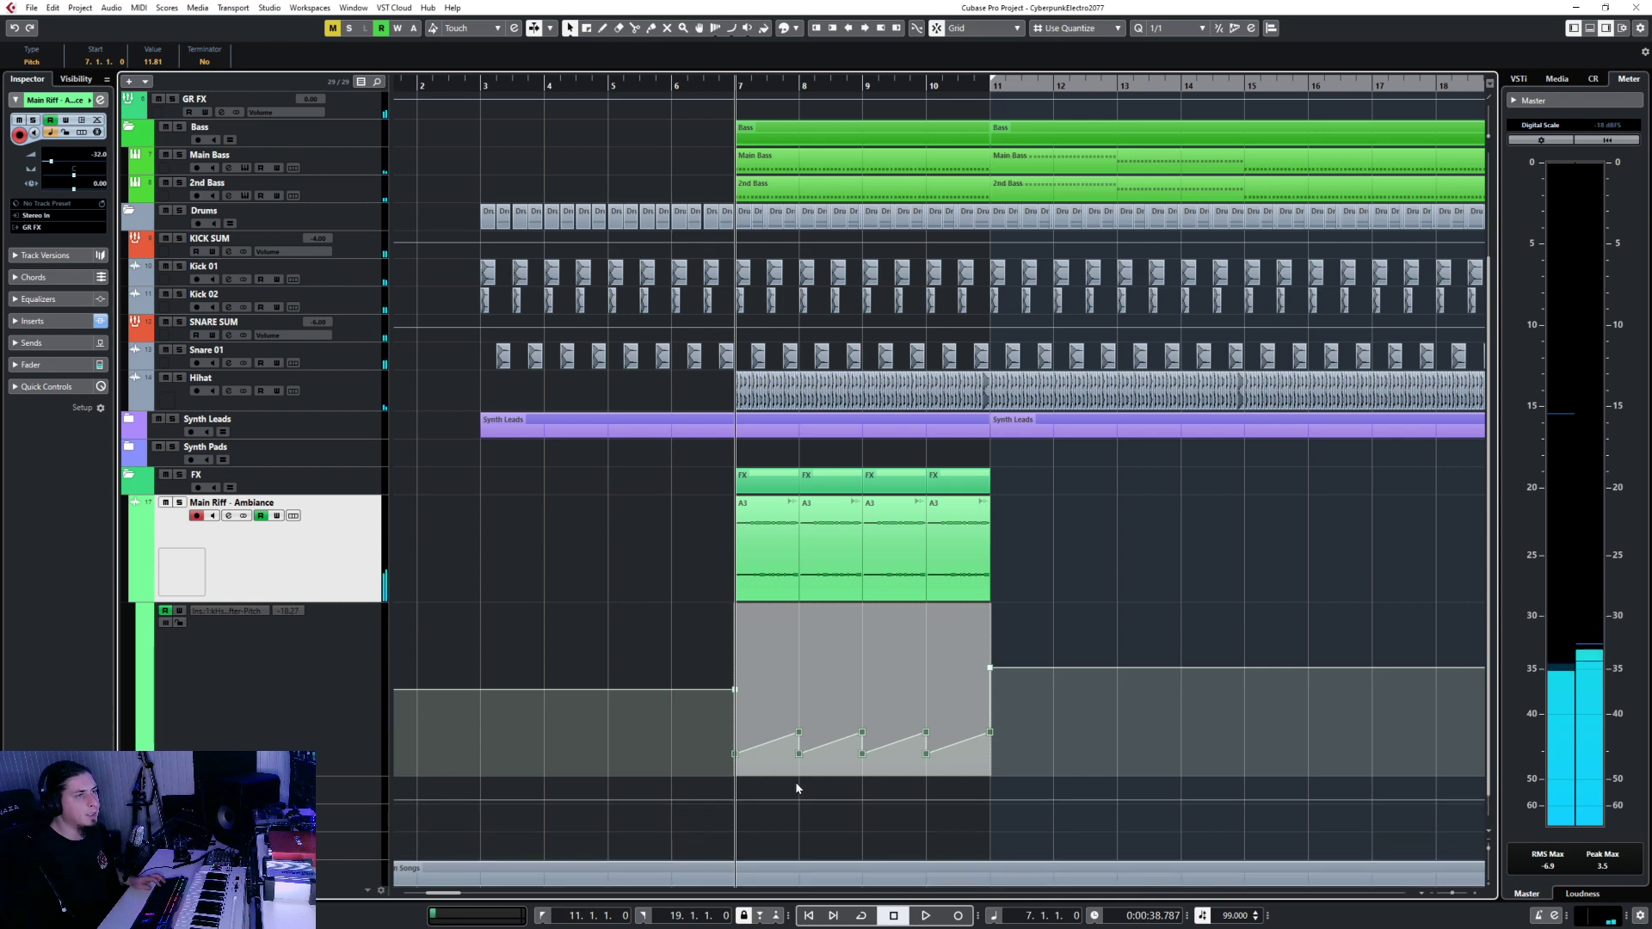
pyautogui.scroll(-1, 795, 788)
pyautogui.press('h')
pyautogui.press('h')
pyautogui.click(730, 776)
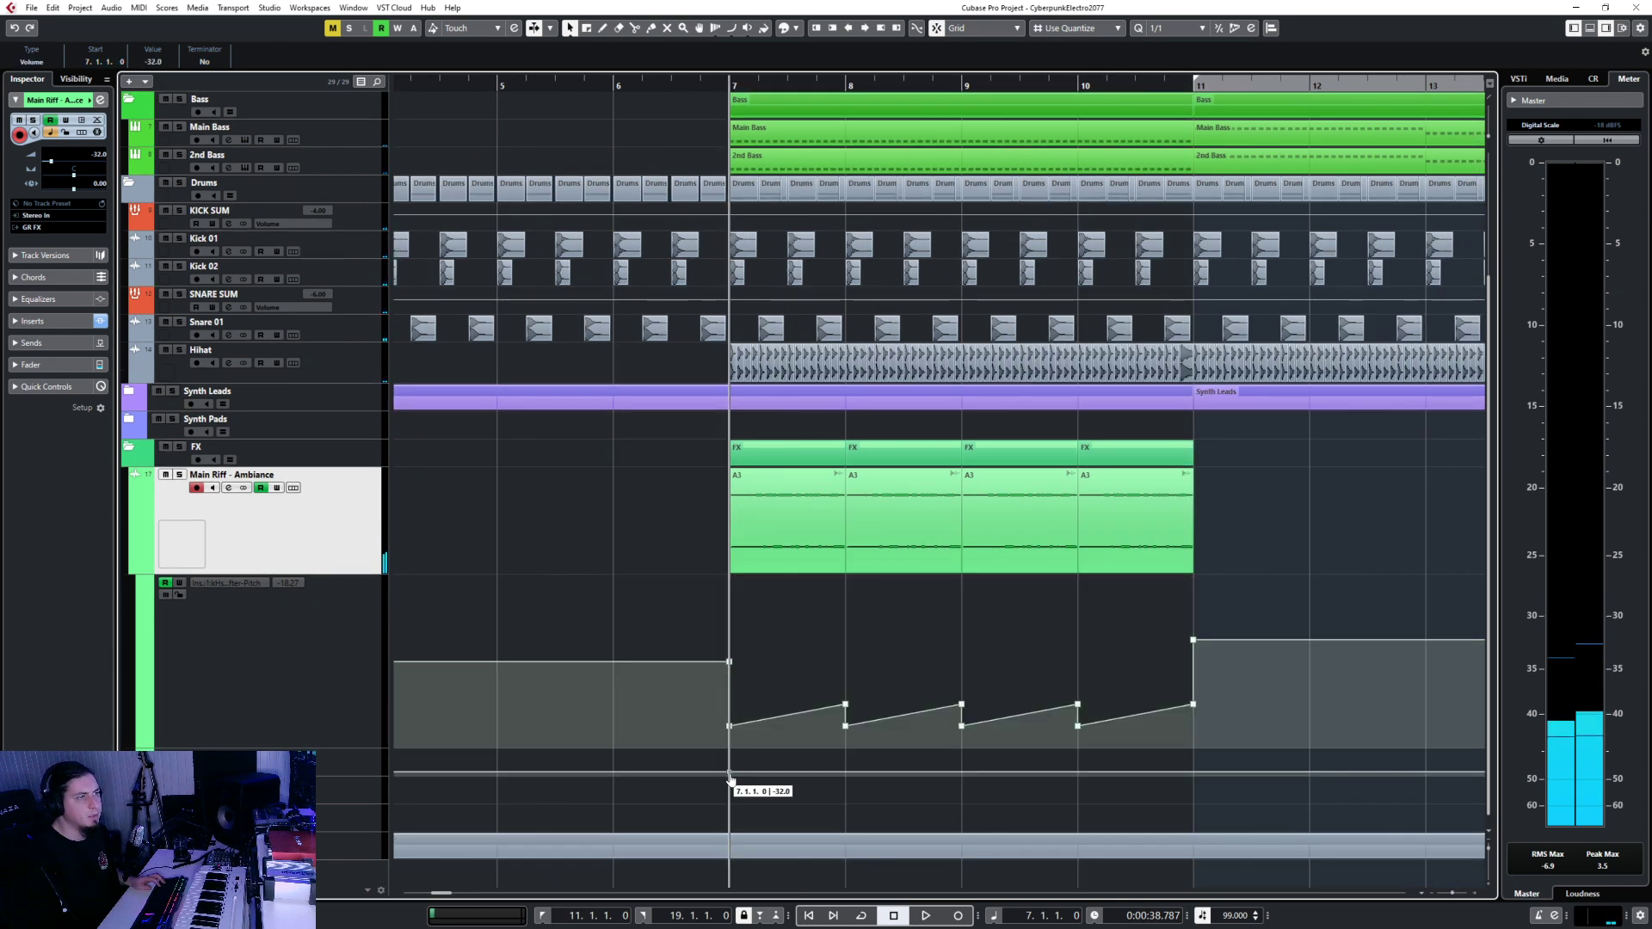
pyautogui.moveTo(729, 779); pyautogui.dragTo(845, 775)
pyautogui.moveTo(342, 777); pyautogui.dragTo(336, 864)
pyautogui.scroll(-3, 603, 731)
pyautogui.click(364, 404)
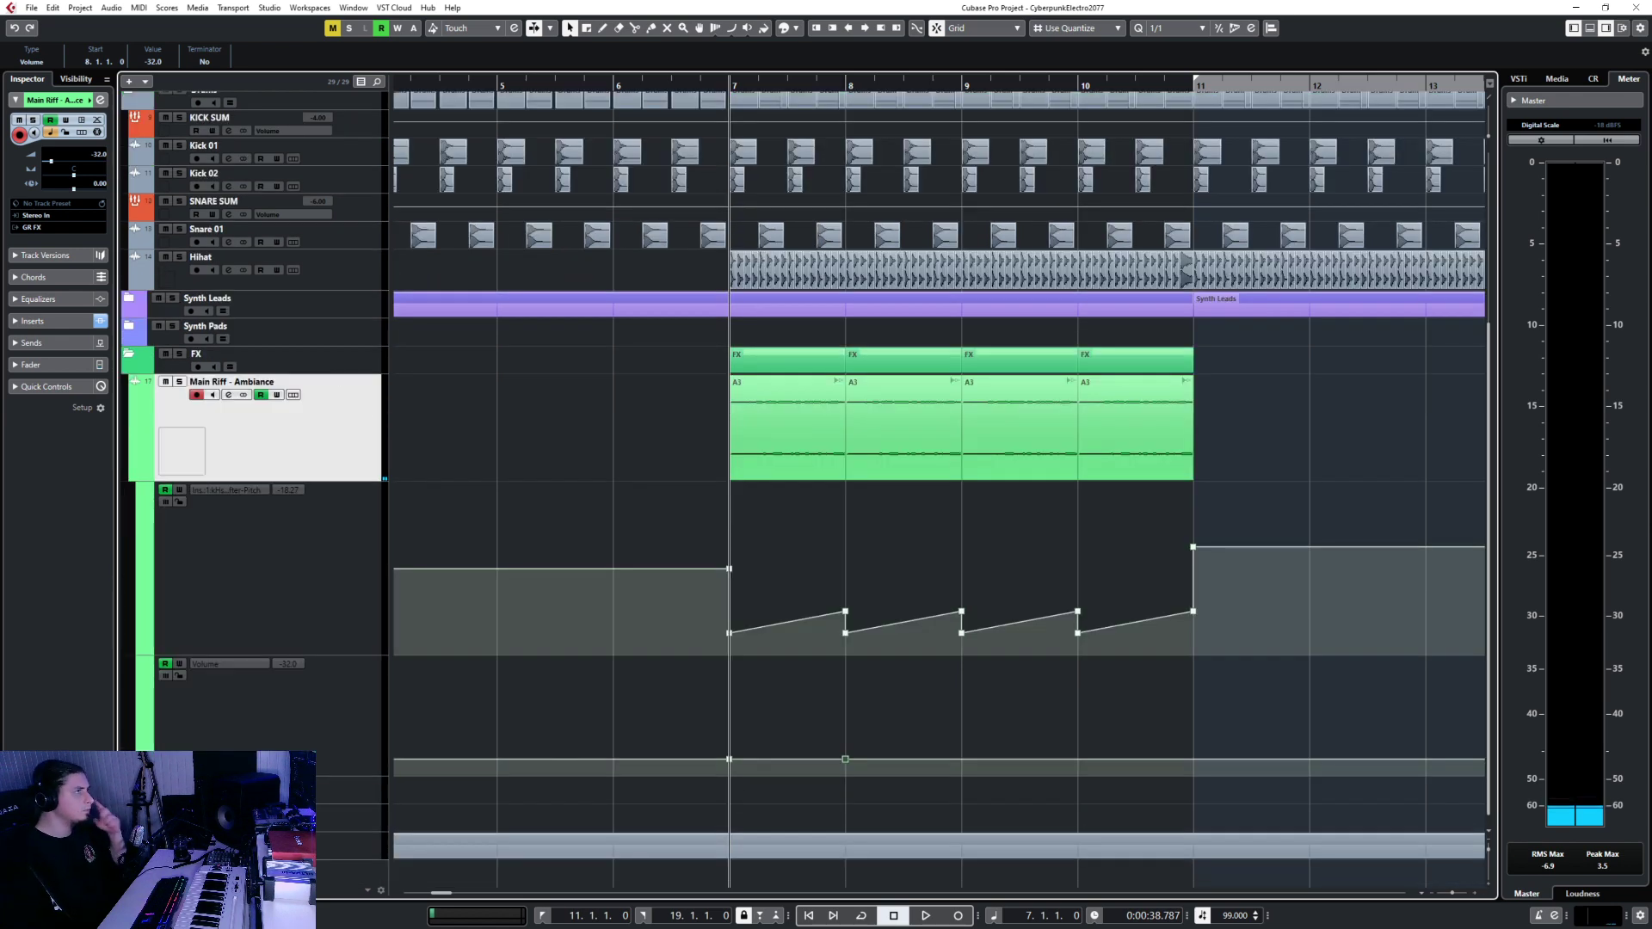
# Try to move the volume automation point at bar 8 of Main Riff - Ambiance.
pyautogui.press('F3')
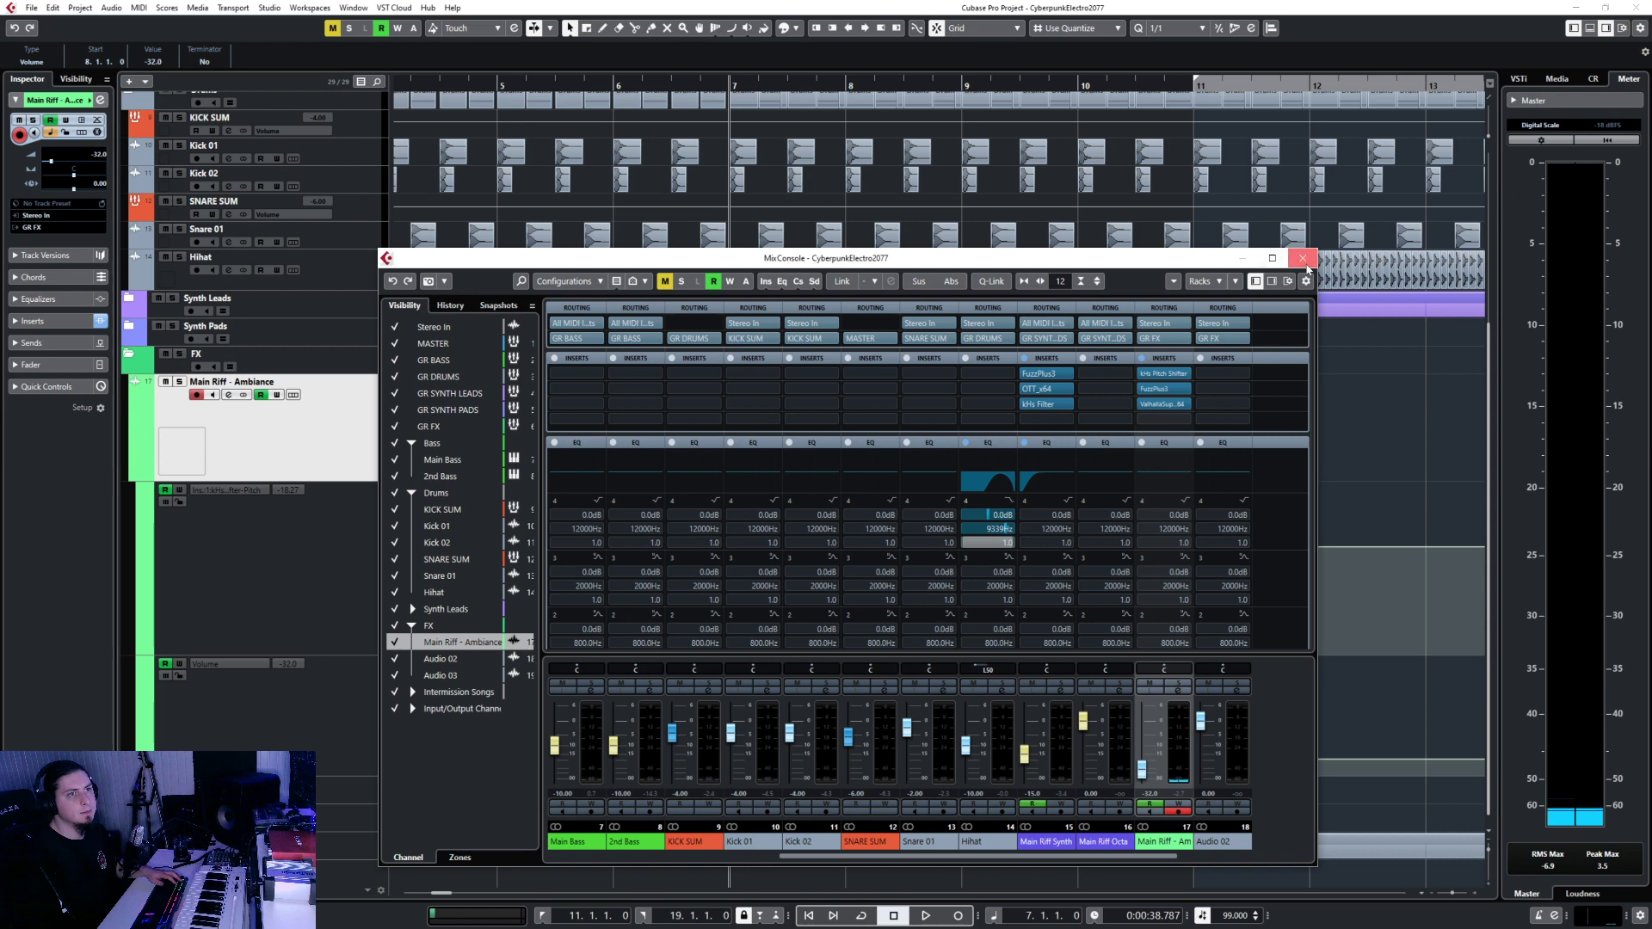
pyautogui.press('F3')
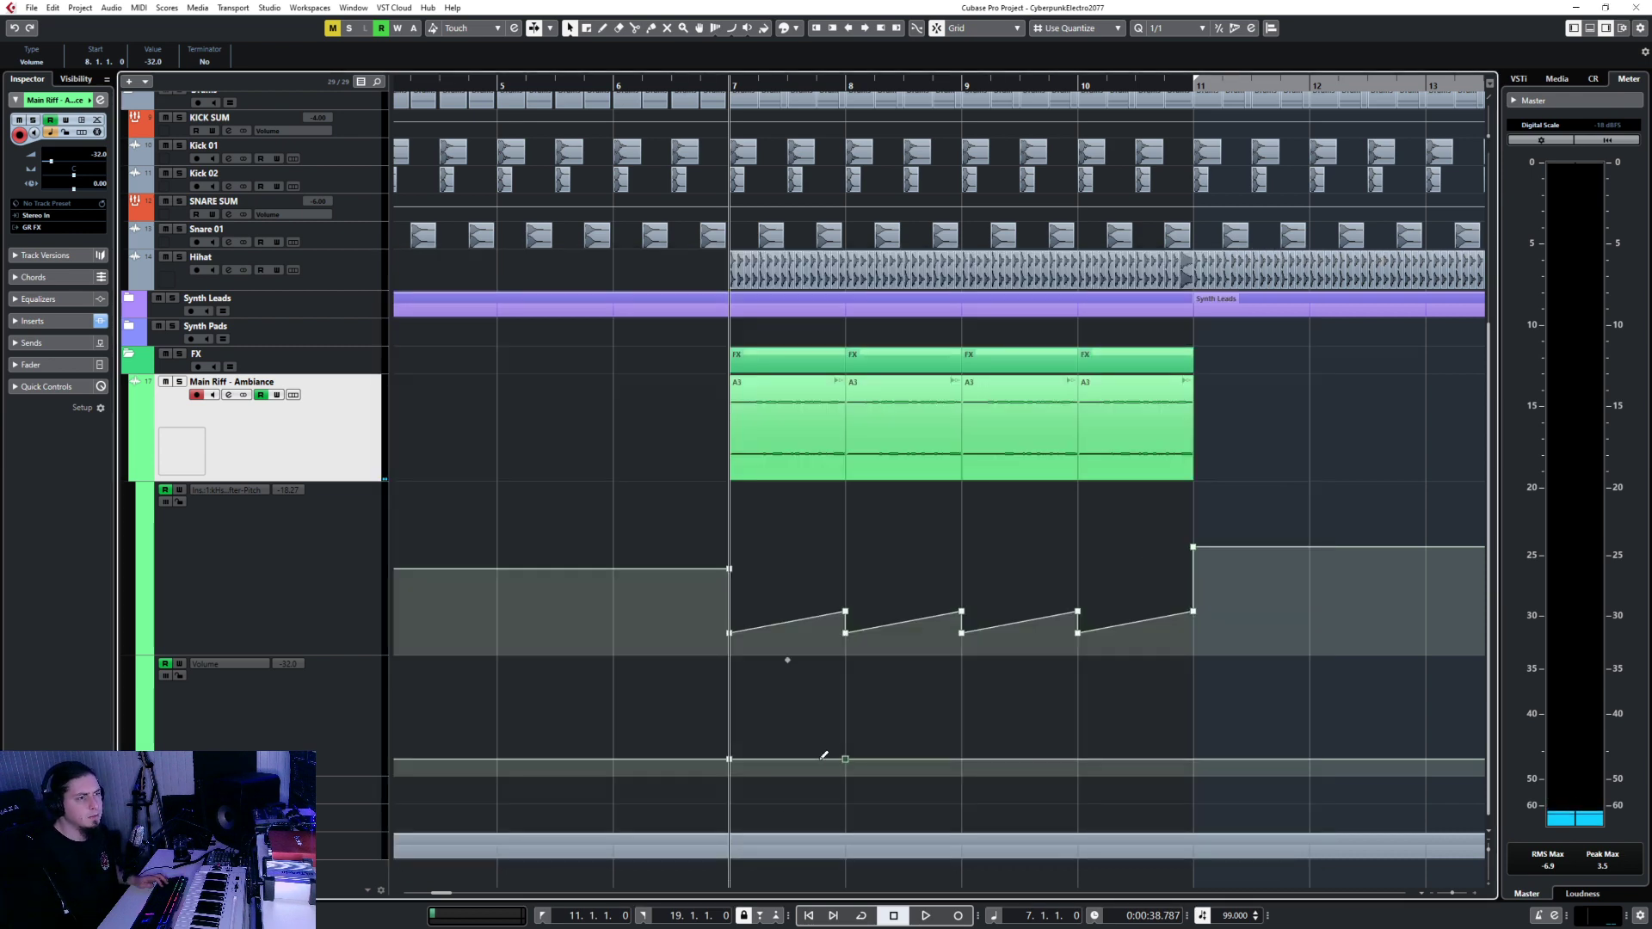
pyautogui.moveTo(845, 759)
pyautogui.mouseDown()
pyautogui.moveTo(848, 704)
pyautogui.moveTo(850, 752)
pyautogui.moveTo(823, 764)
pyautogui.mouseUp()
pyautogui.hotkey('ctrl', 'z')
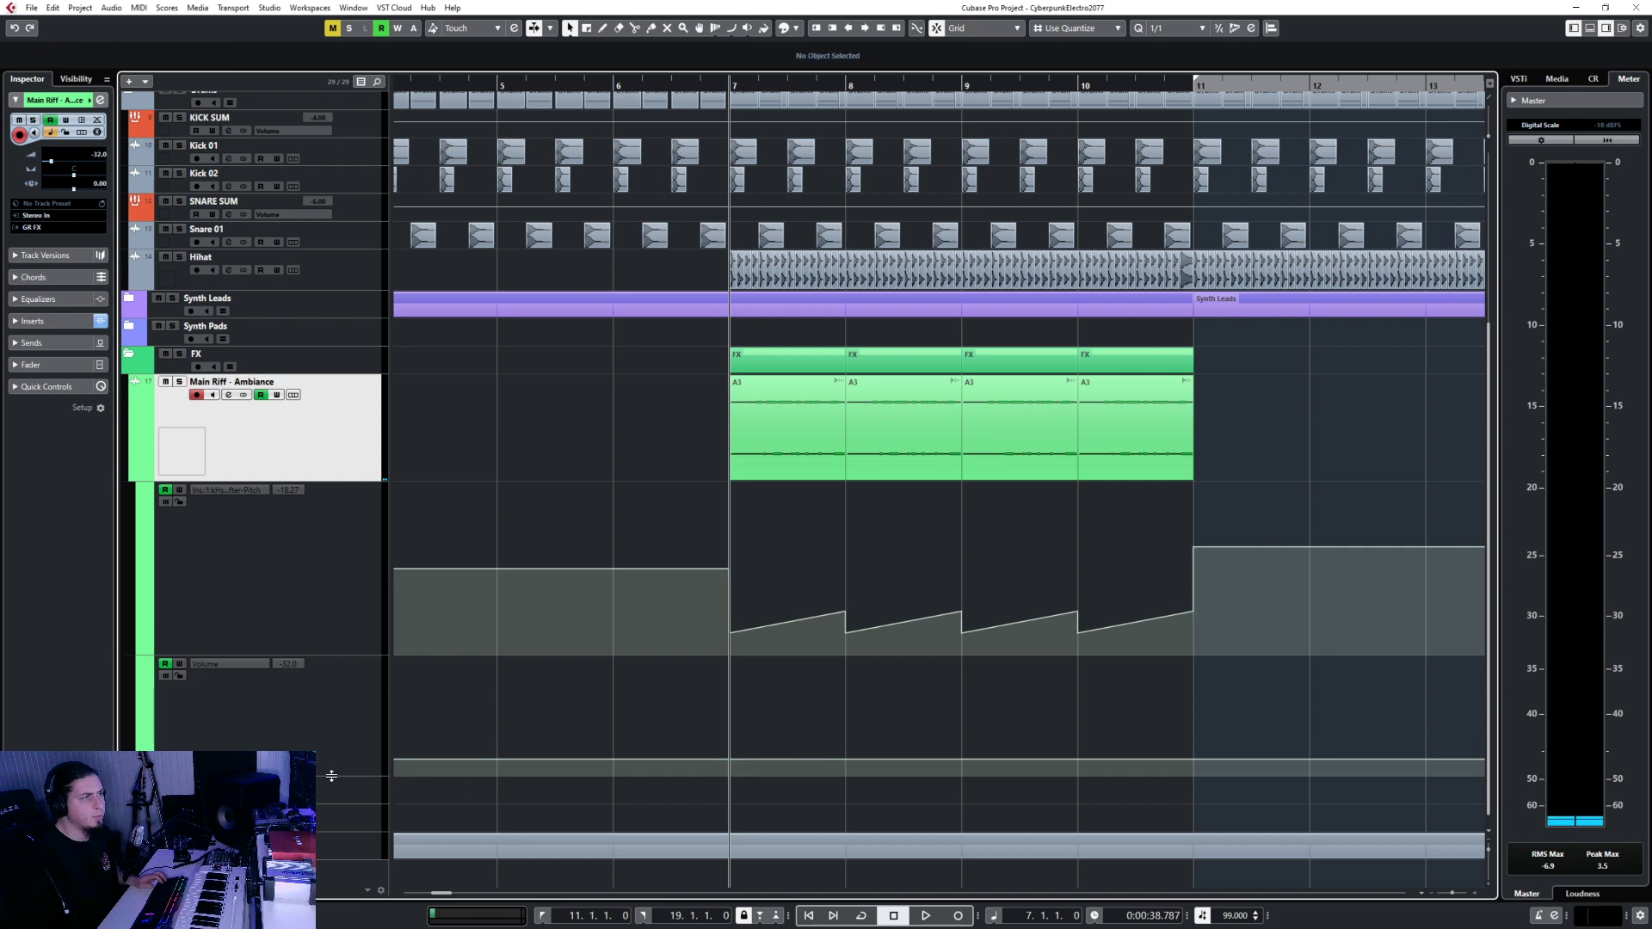
# Reduce the heights of the Main Riff - Ambiance track and its pitch and volume automation lanes.
pyautogui.moveTo(332, 776); pyautogui.dragTo(332, 909)
pyautogui.scroll(-3, 887, 663)
pyautogui.scroll(2, 846, 668)
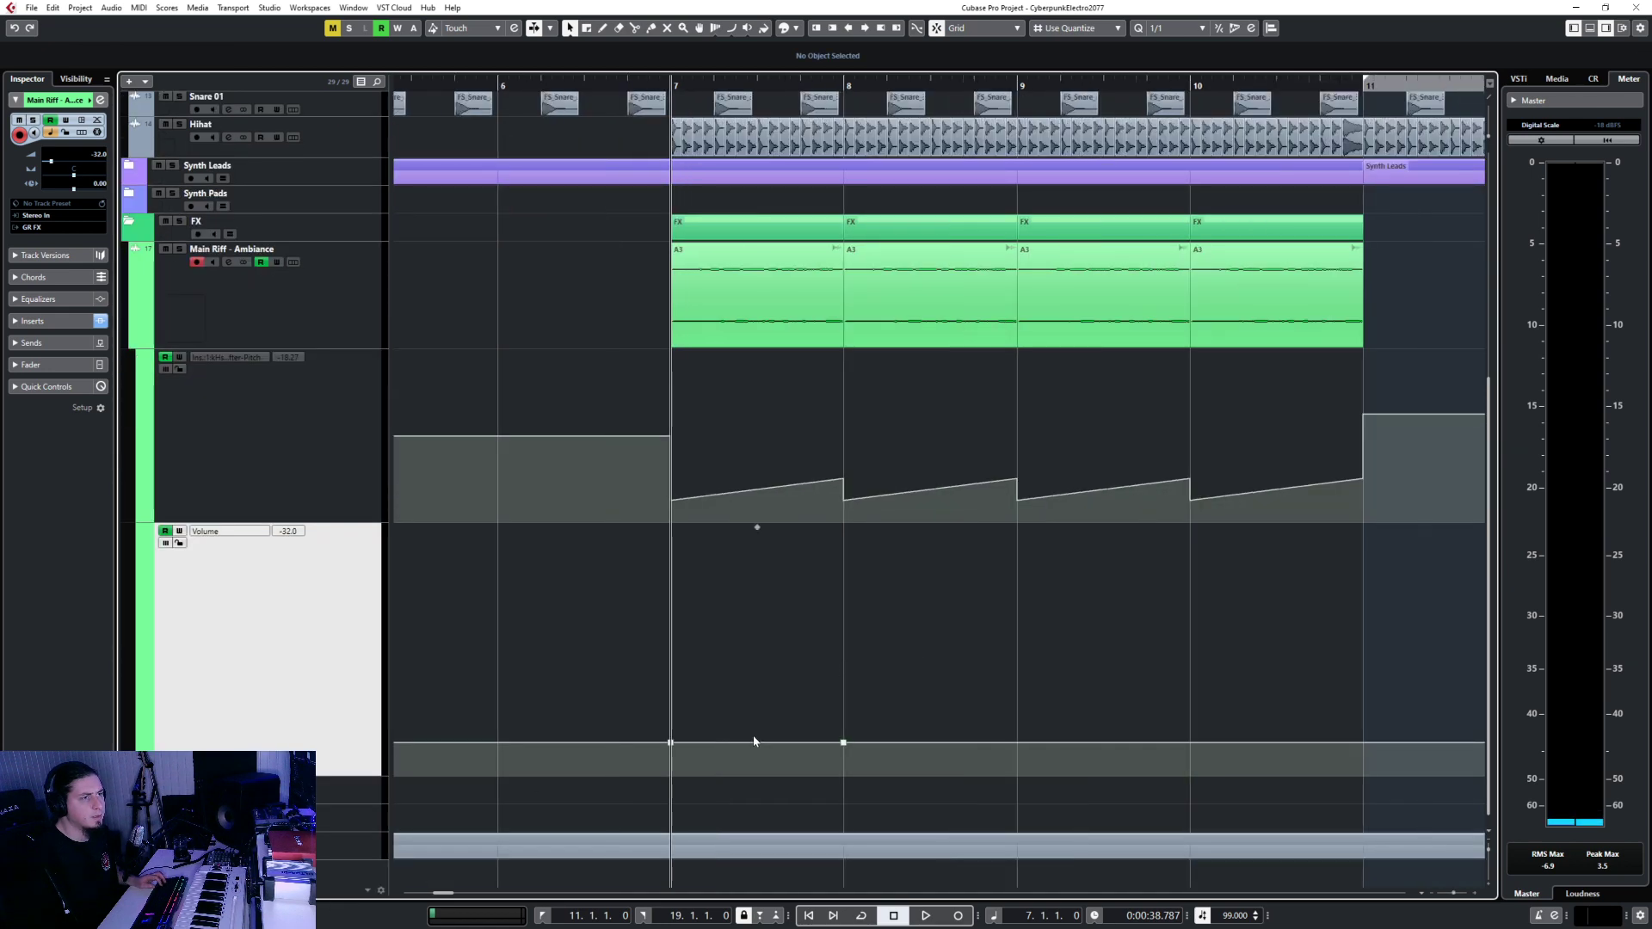
pyautogui.scroll(-4, 754, 740)
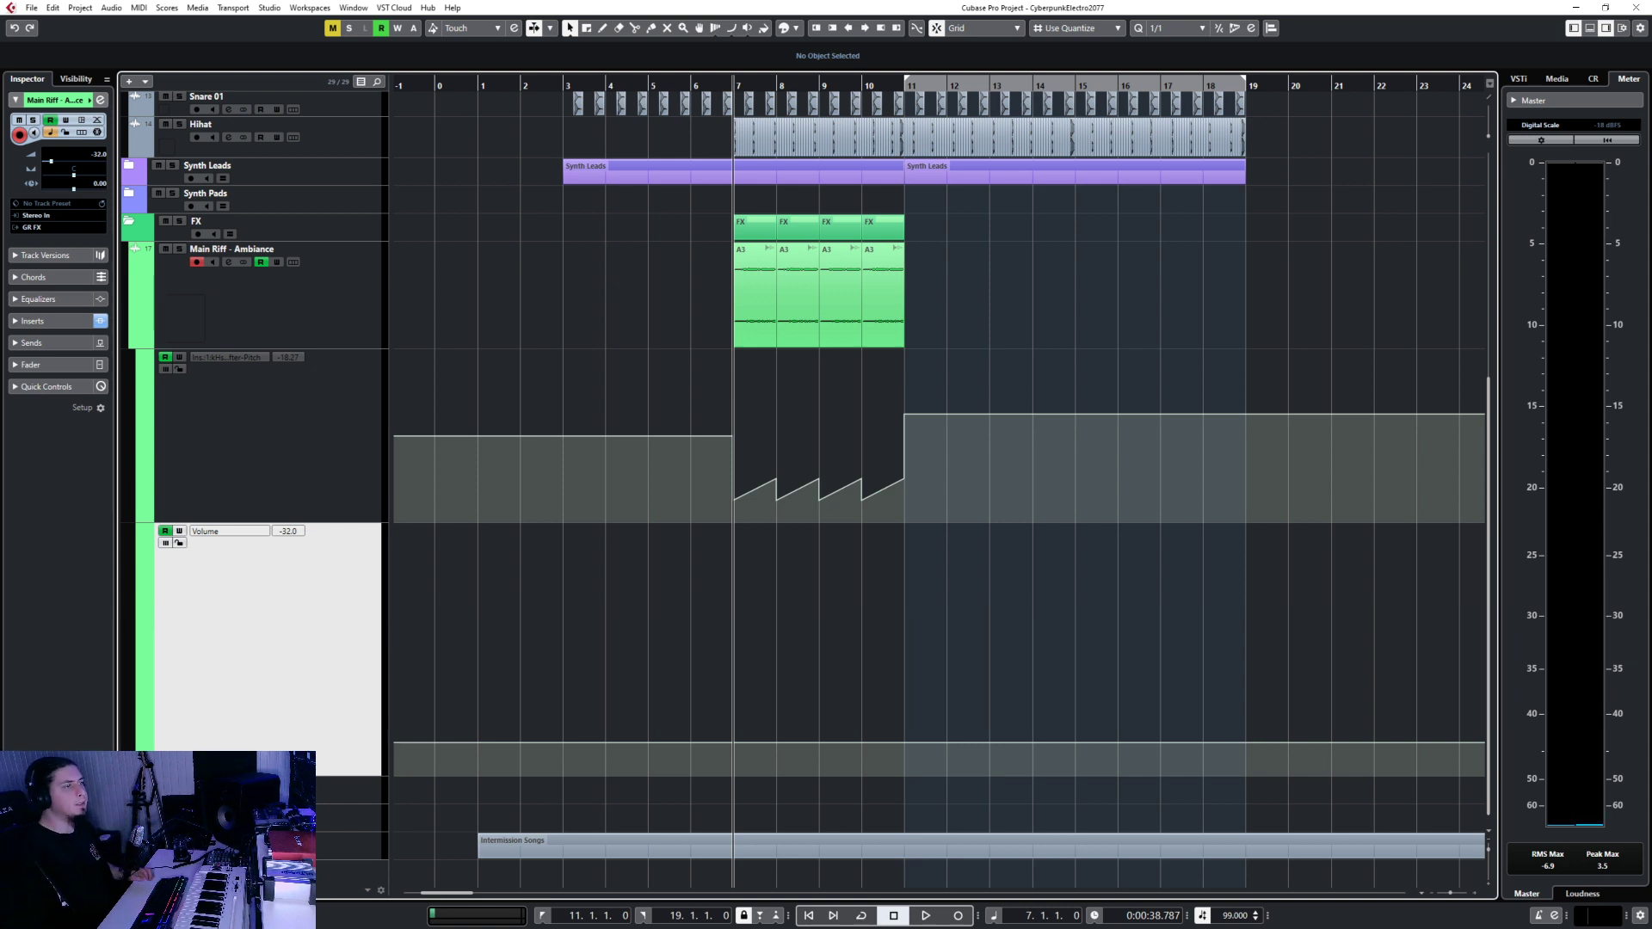
pyautogui.scroll(5, 284, 516)
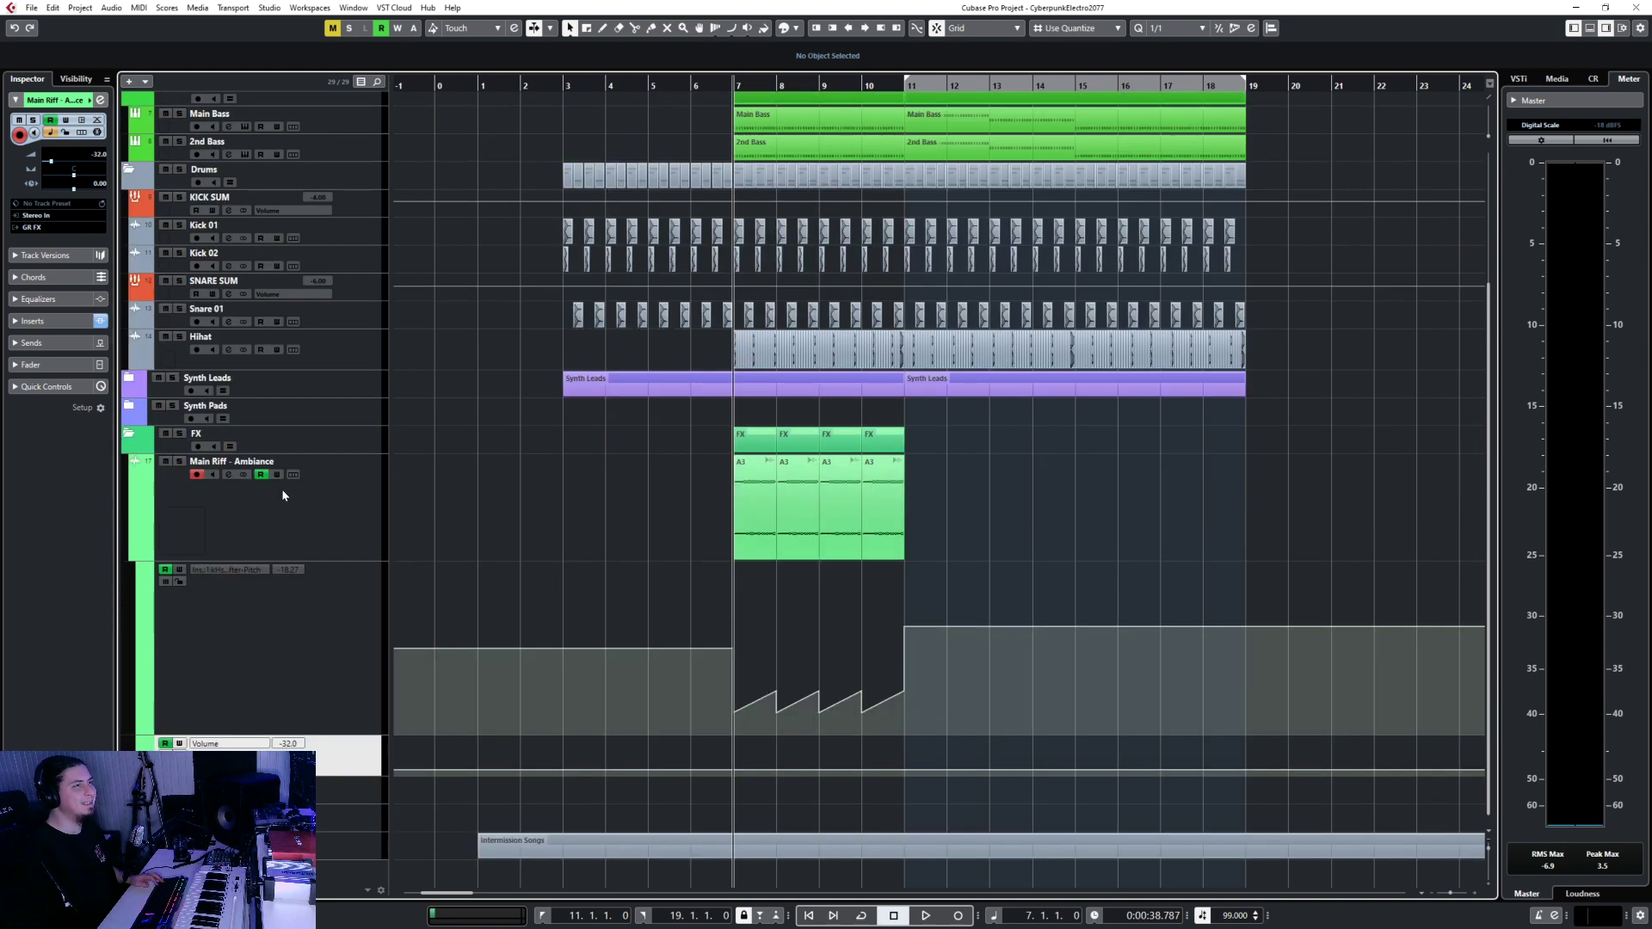
pyautogui.moveTo(324, 746); pyautogui.dragTo(290, 639)
pyautogui.scroll(3, 309, 663)
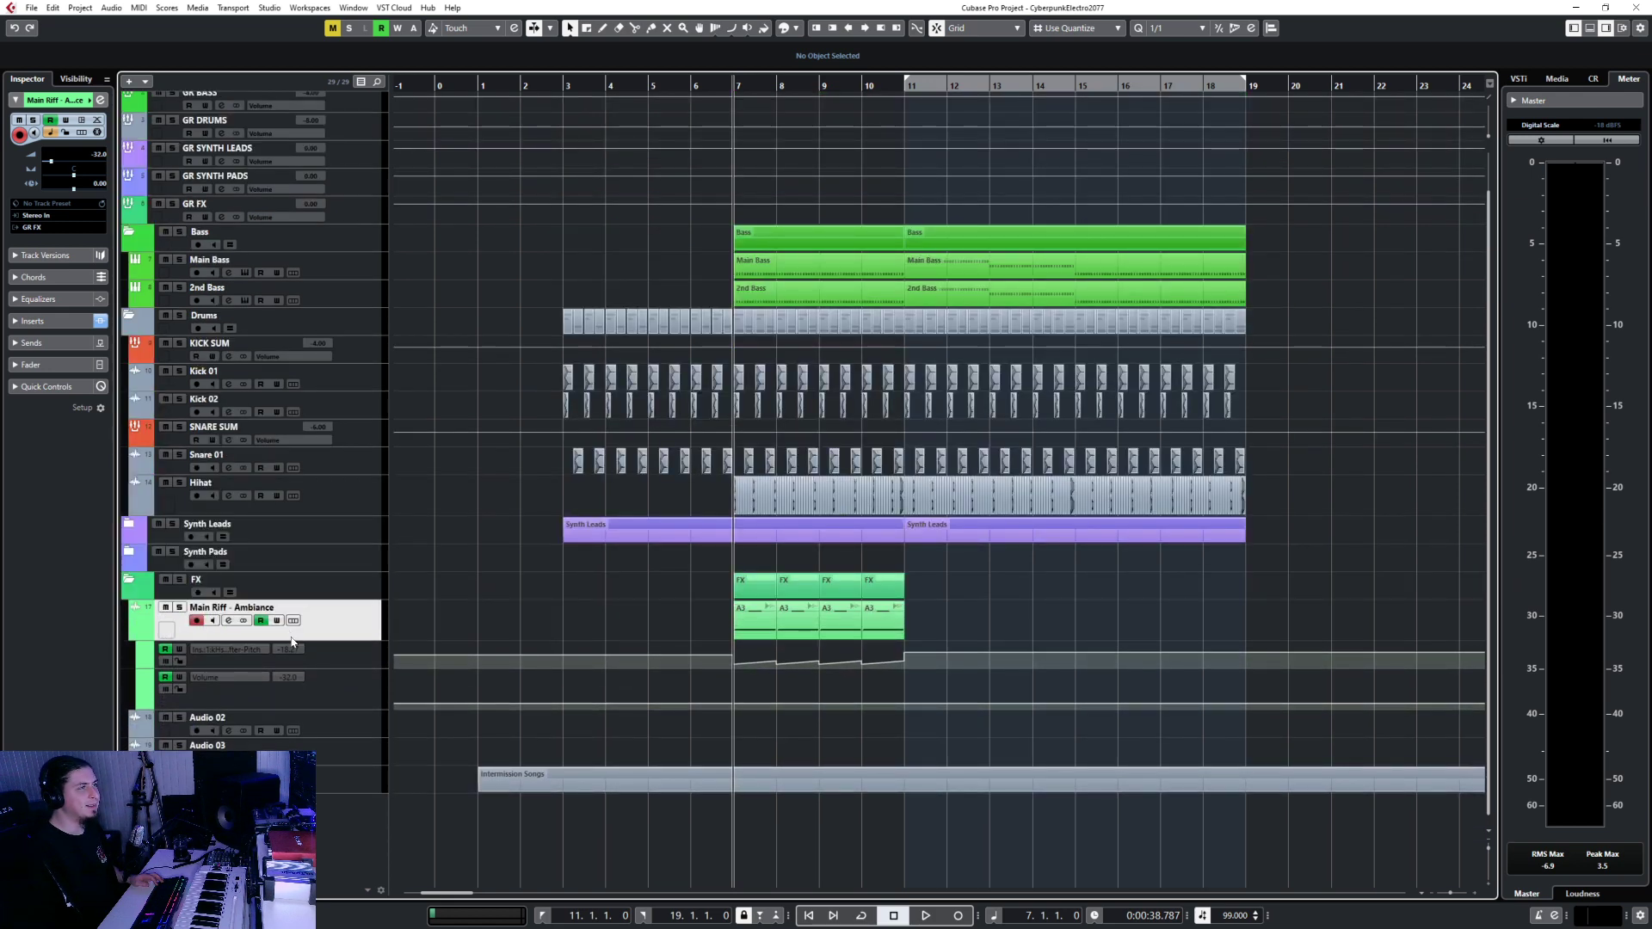
pyautogui.scroll(1, 656, 680)
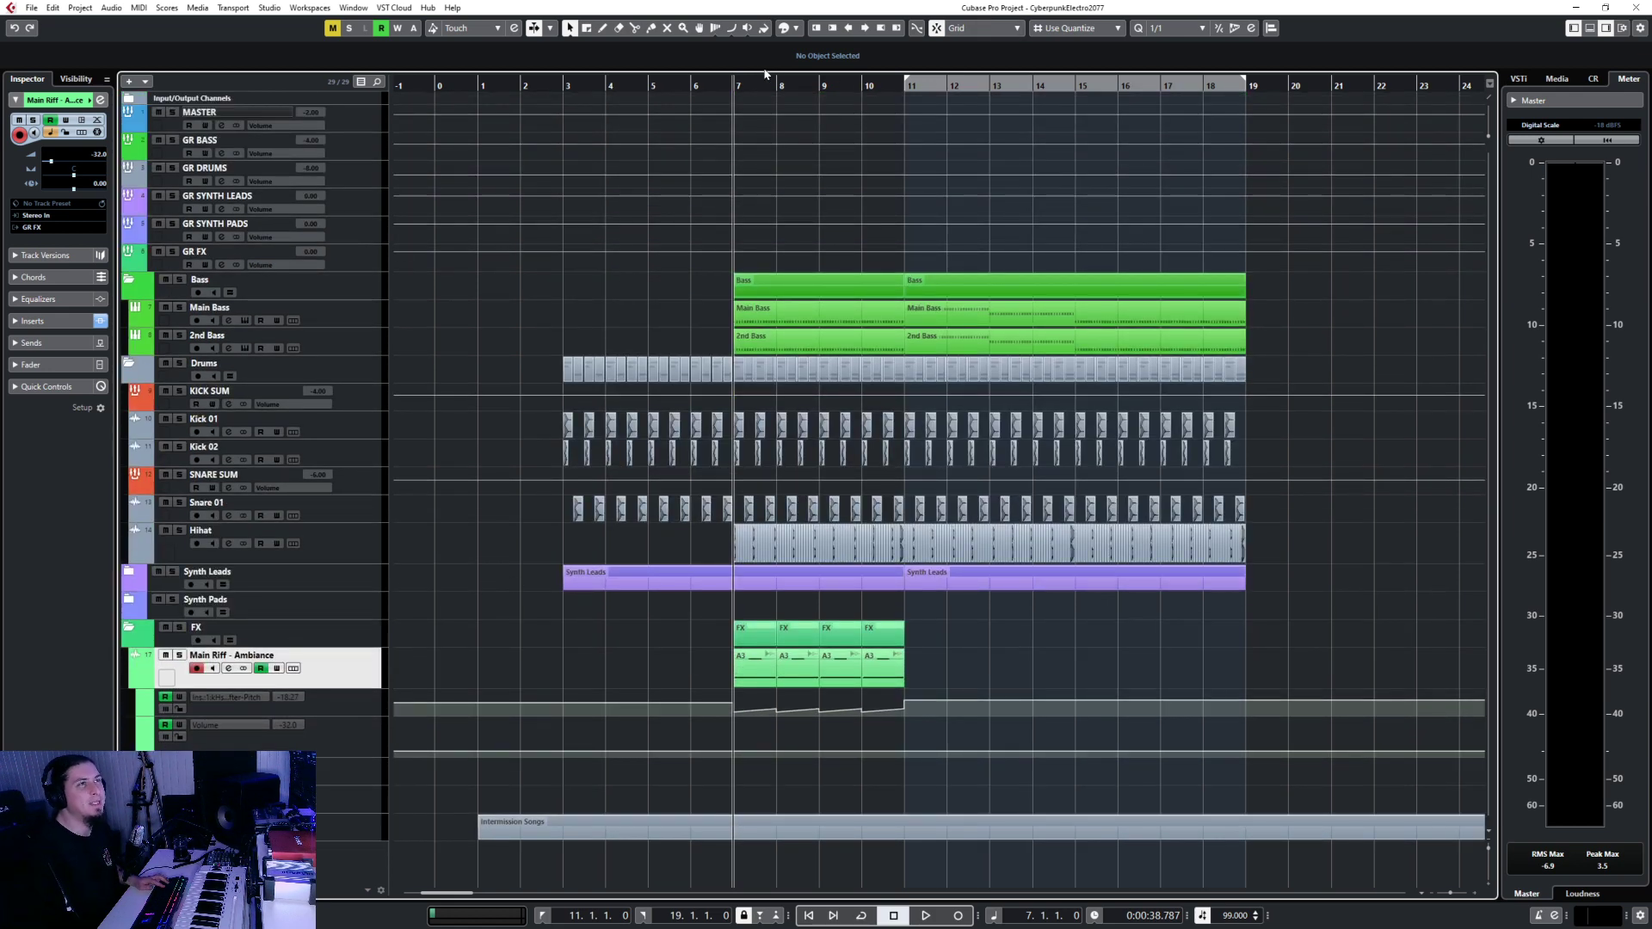
# Set the locators from bar 7 to bar 11 and render the four Main Riff - Ambiance clips in place.
pyautogui.moveTo(765, 74); pyautogui.dragTo(903, 62)
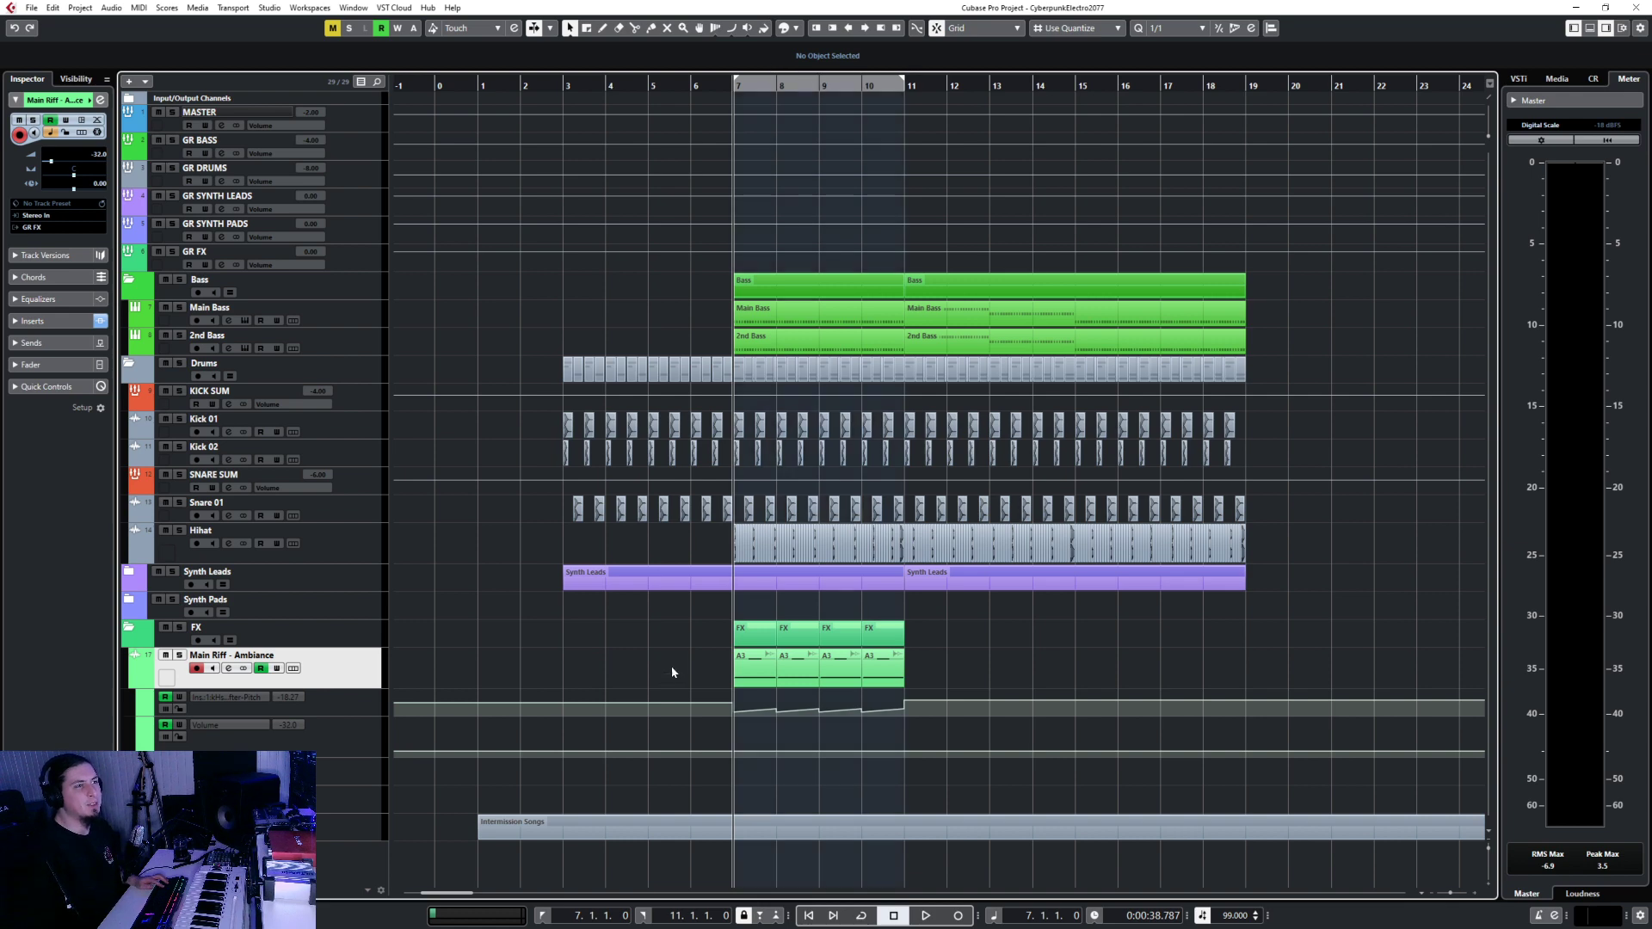
pyautogui.moveTo(672, 672); pyautogui.dragTo(913, 679)
pyautogui.click(53, 8)
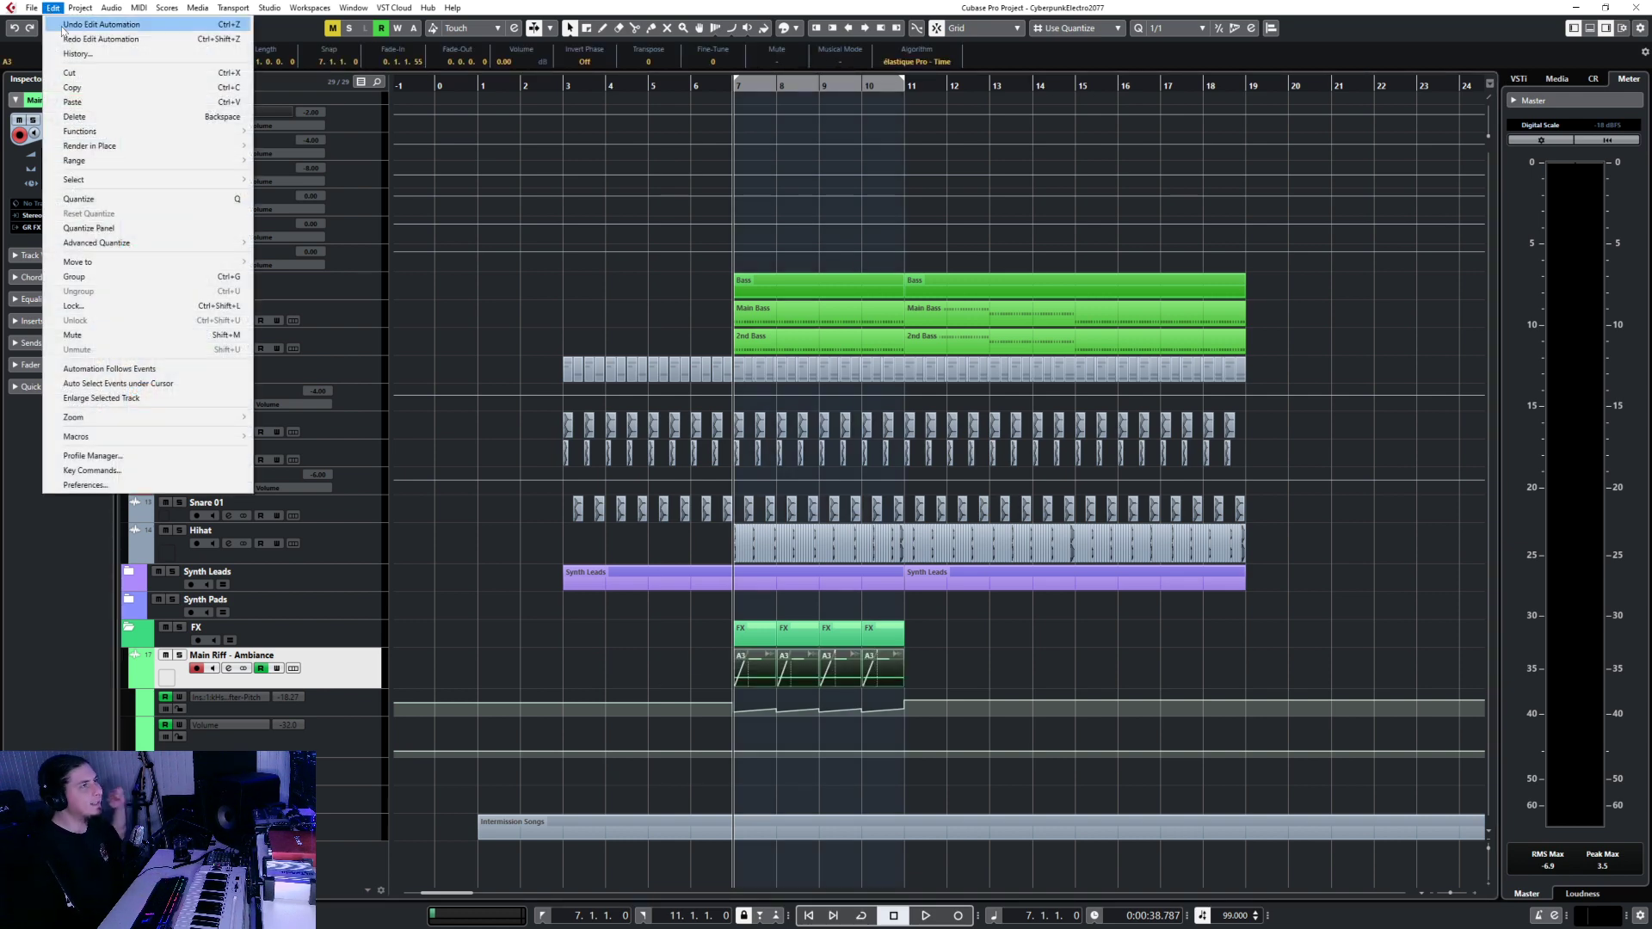
pyautogui.moveTo(124, 150)
pyautogui.click(322, 146)
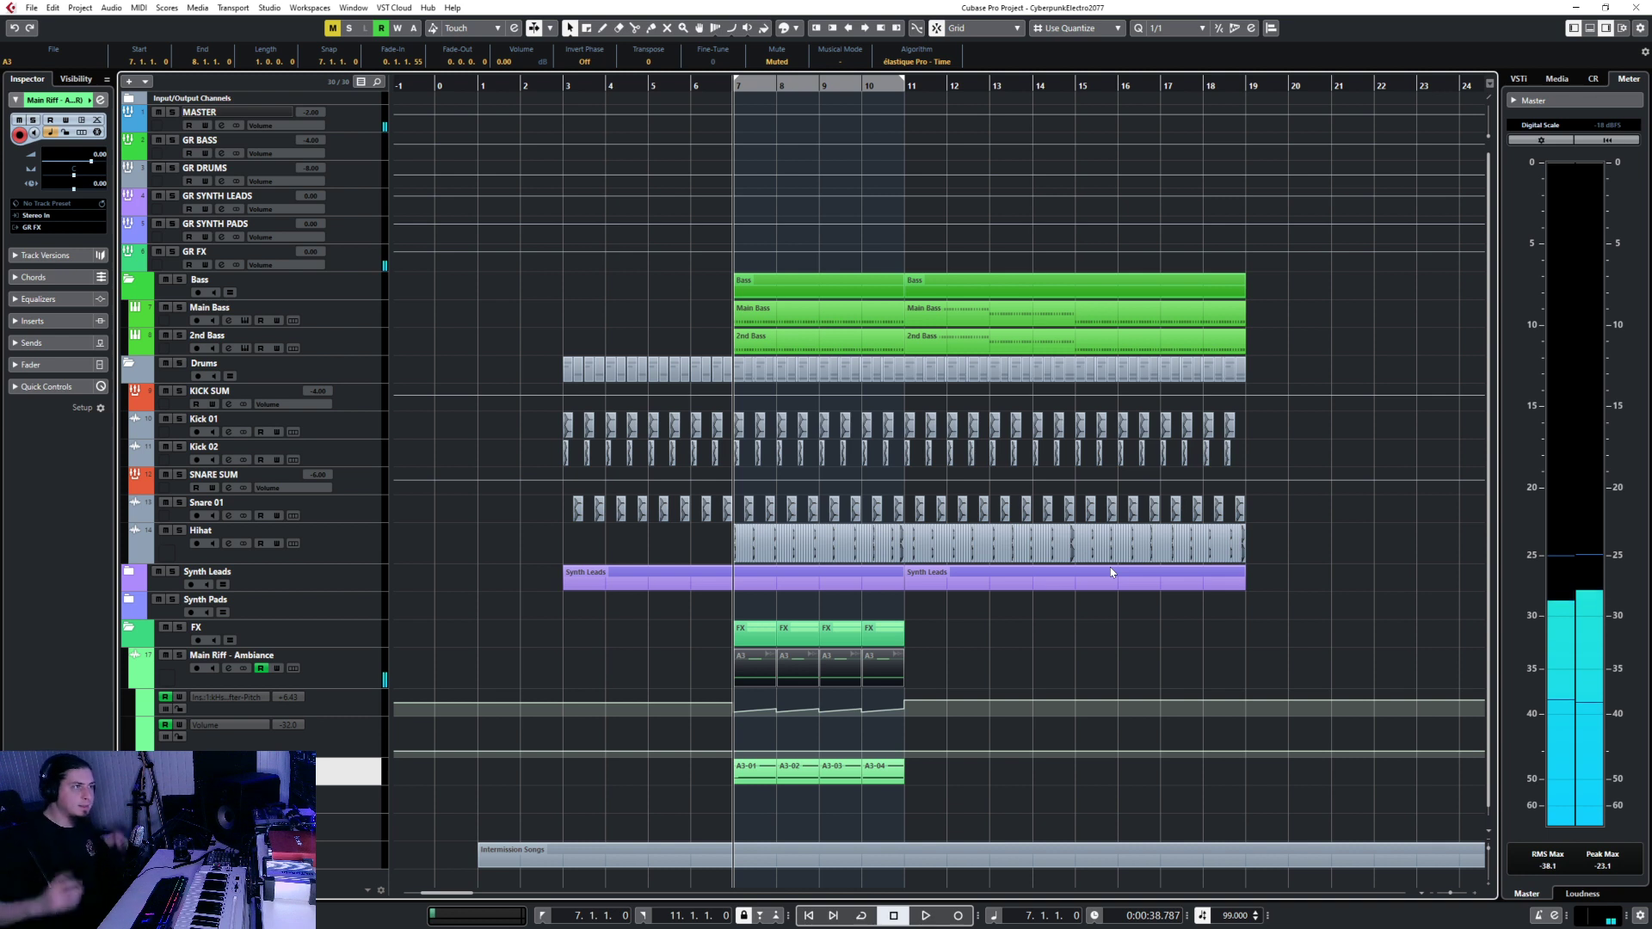
# Give all four rendered ambience clips a fade-in spanning their full length.
pyautogui.moveTo(715, 784); pyautogui.dragTo(983, 814)
pyautogui.moveTo(736, 761); pyautogui.dragTo(777, 764)
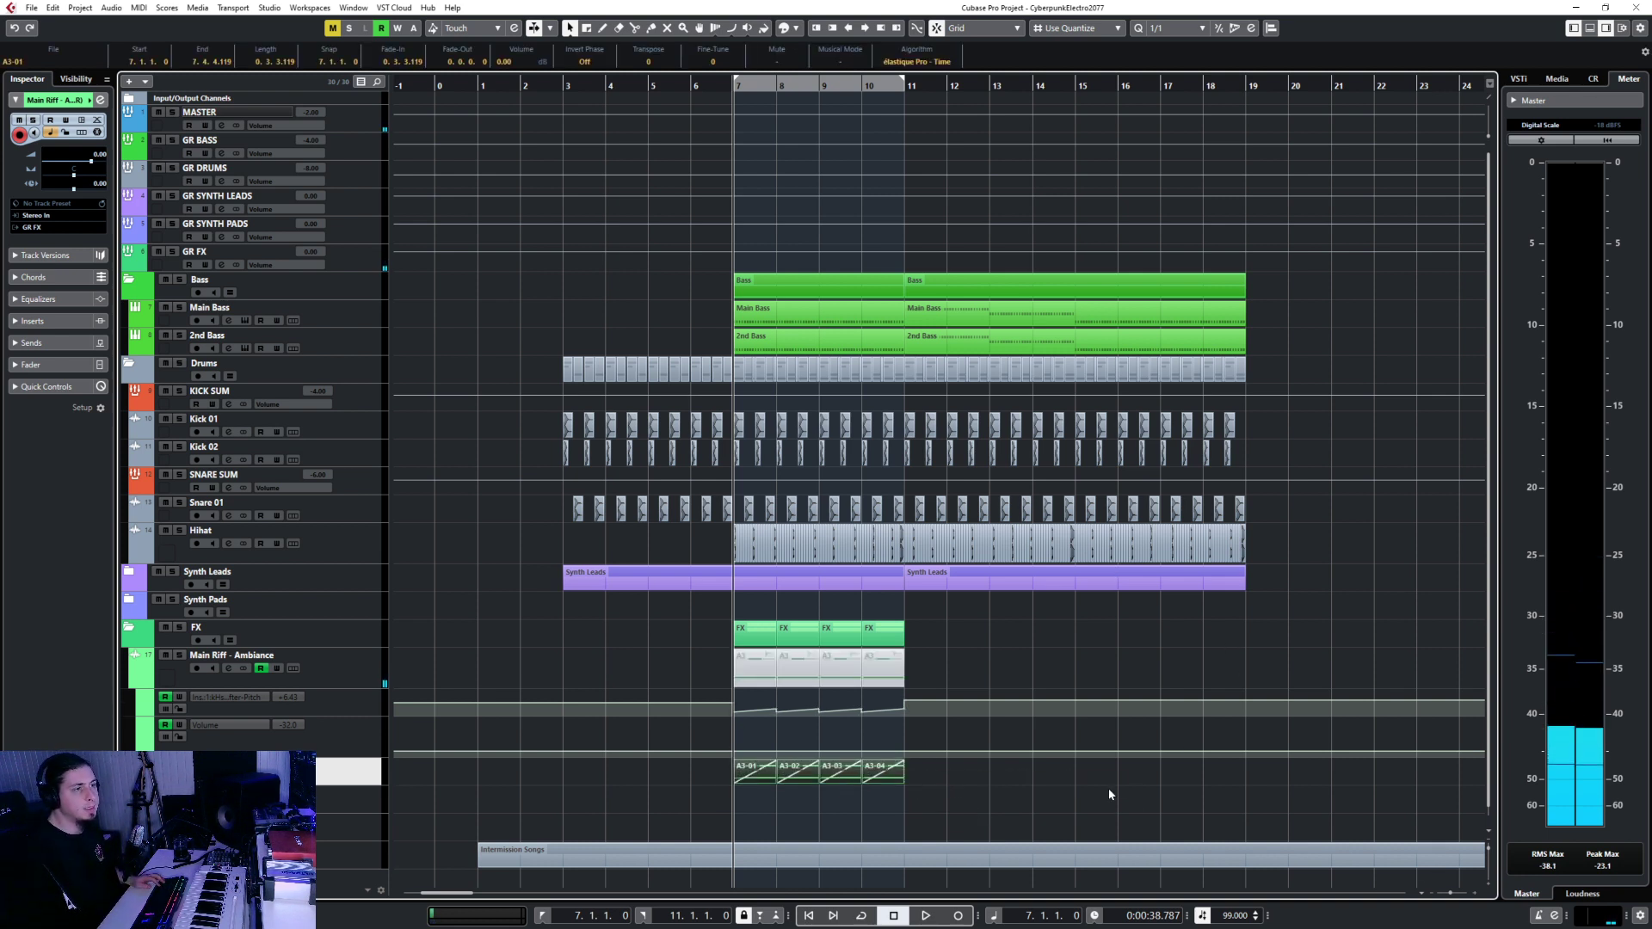
pyautogui.click(1108, 793)
# Bypass the inserts of the original Main Riff - Ambiance, mute it and move the rendered track above it.
pyautogui.click(312, 669)
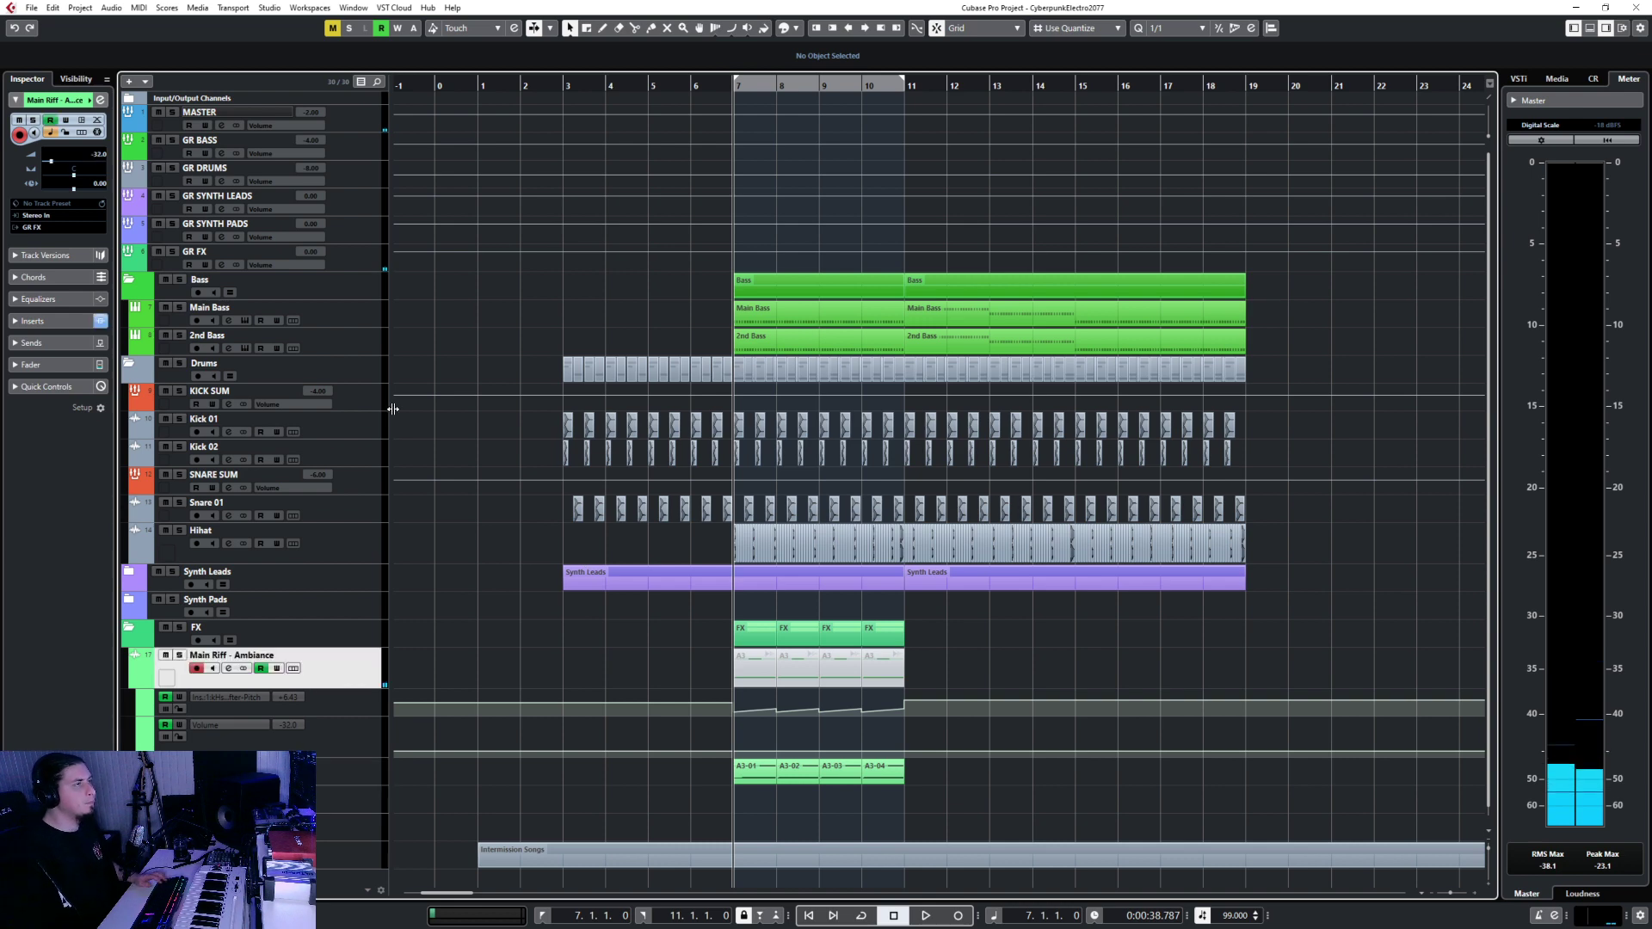
pyautogui.press('F3')
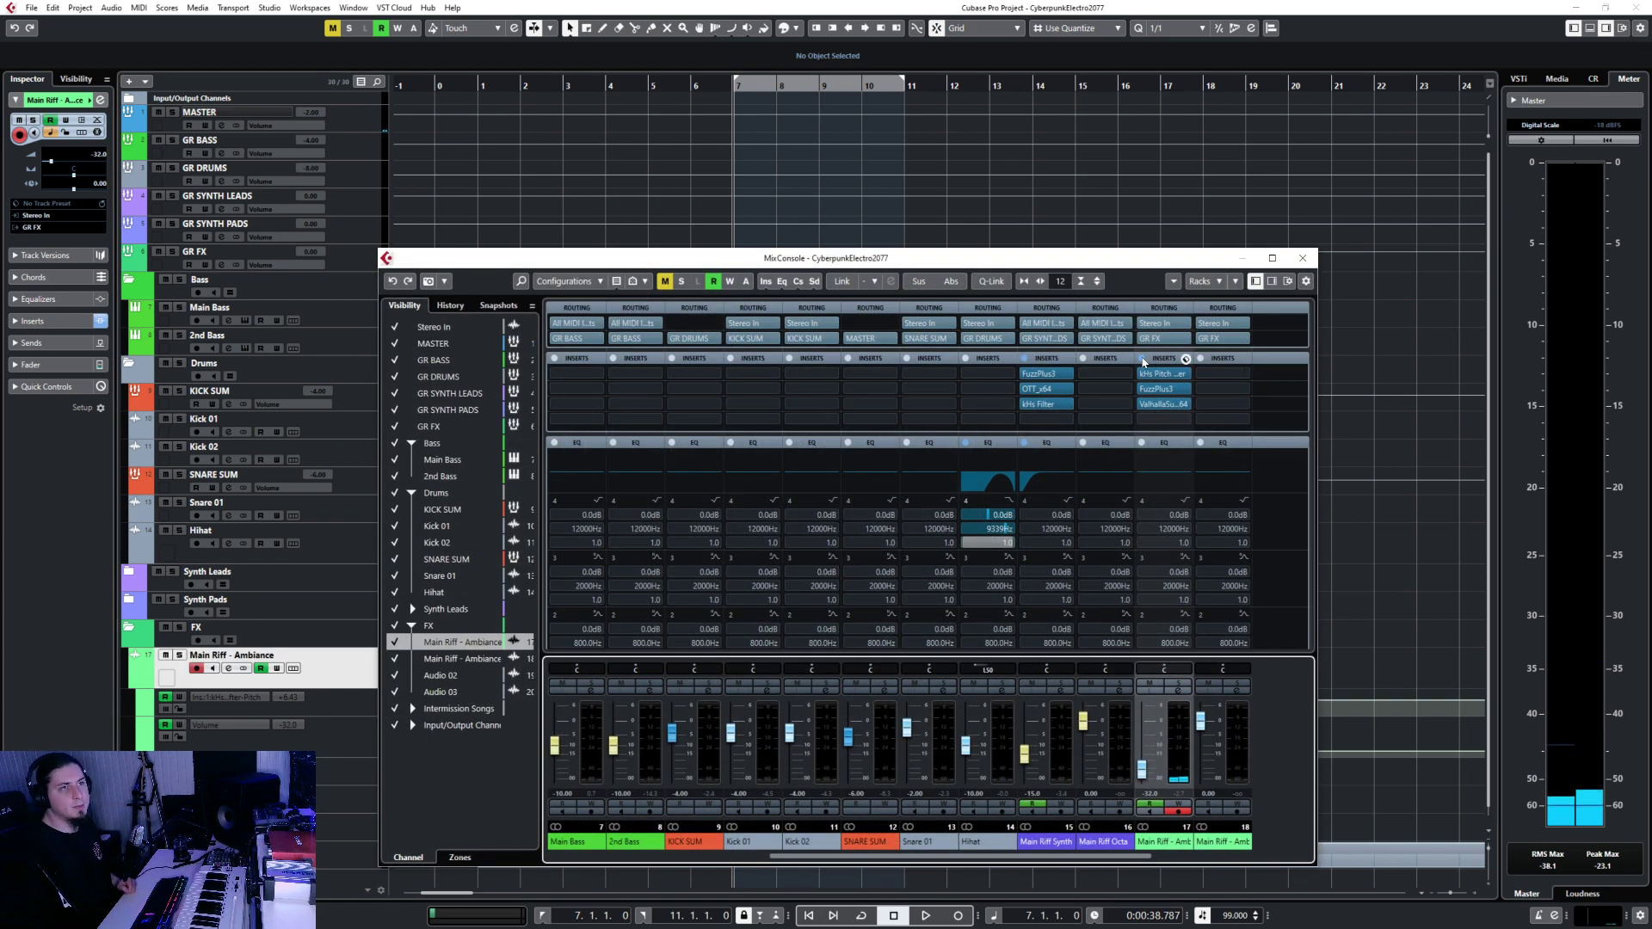
pyautogui.click(1303, 258)
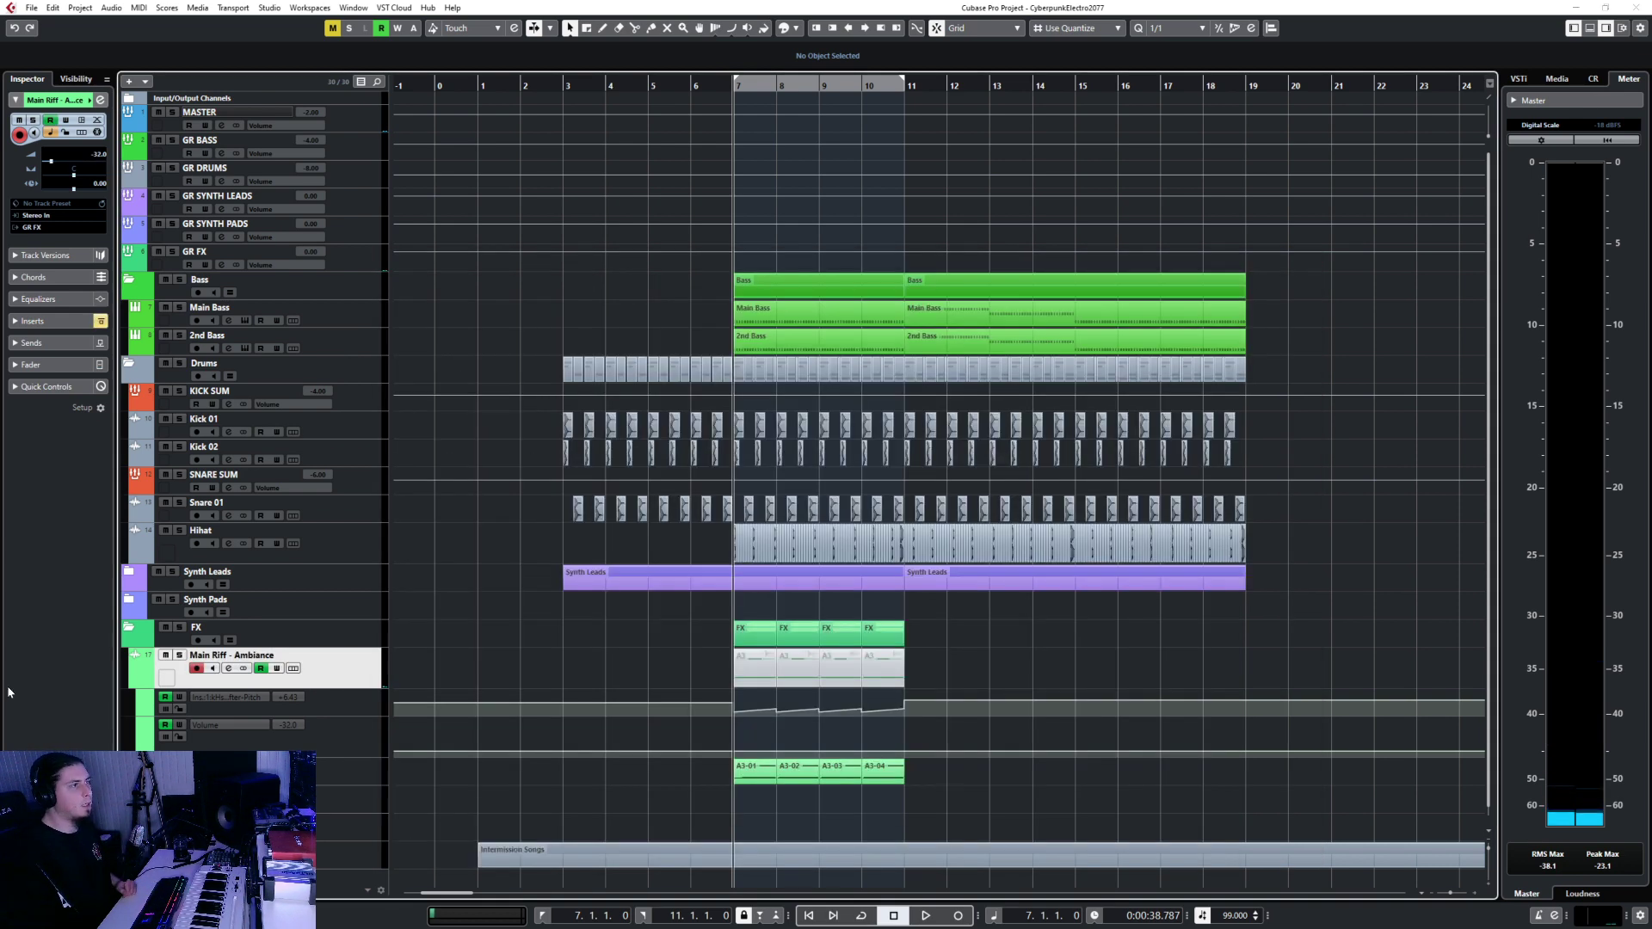
pyautogui.moveTo(344, 784); pyautogui.dragTo(346, 677)
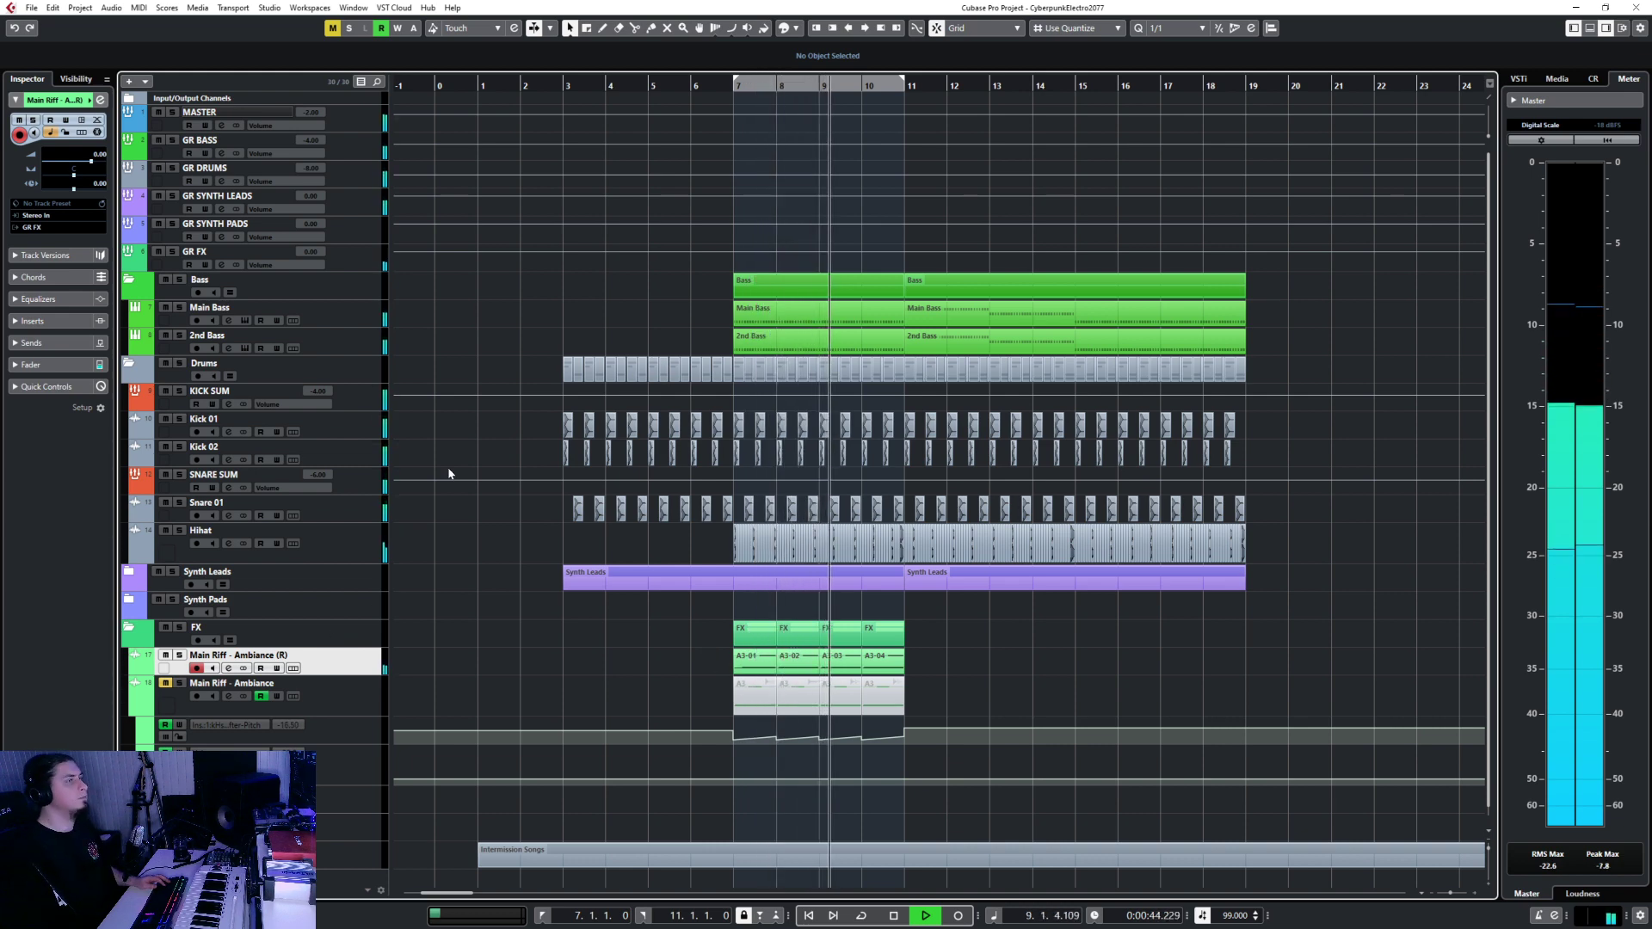
pyautogui.press('F3')
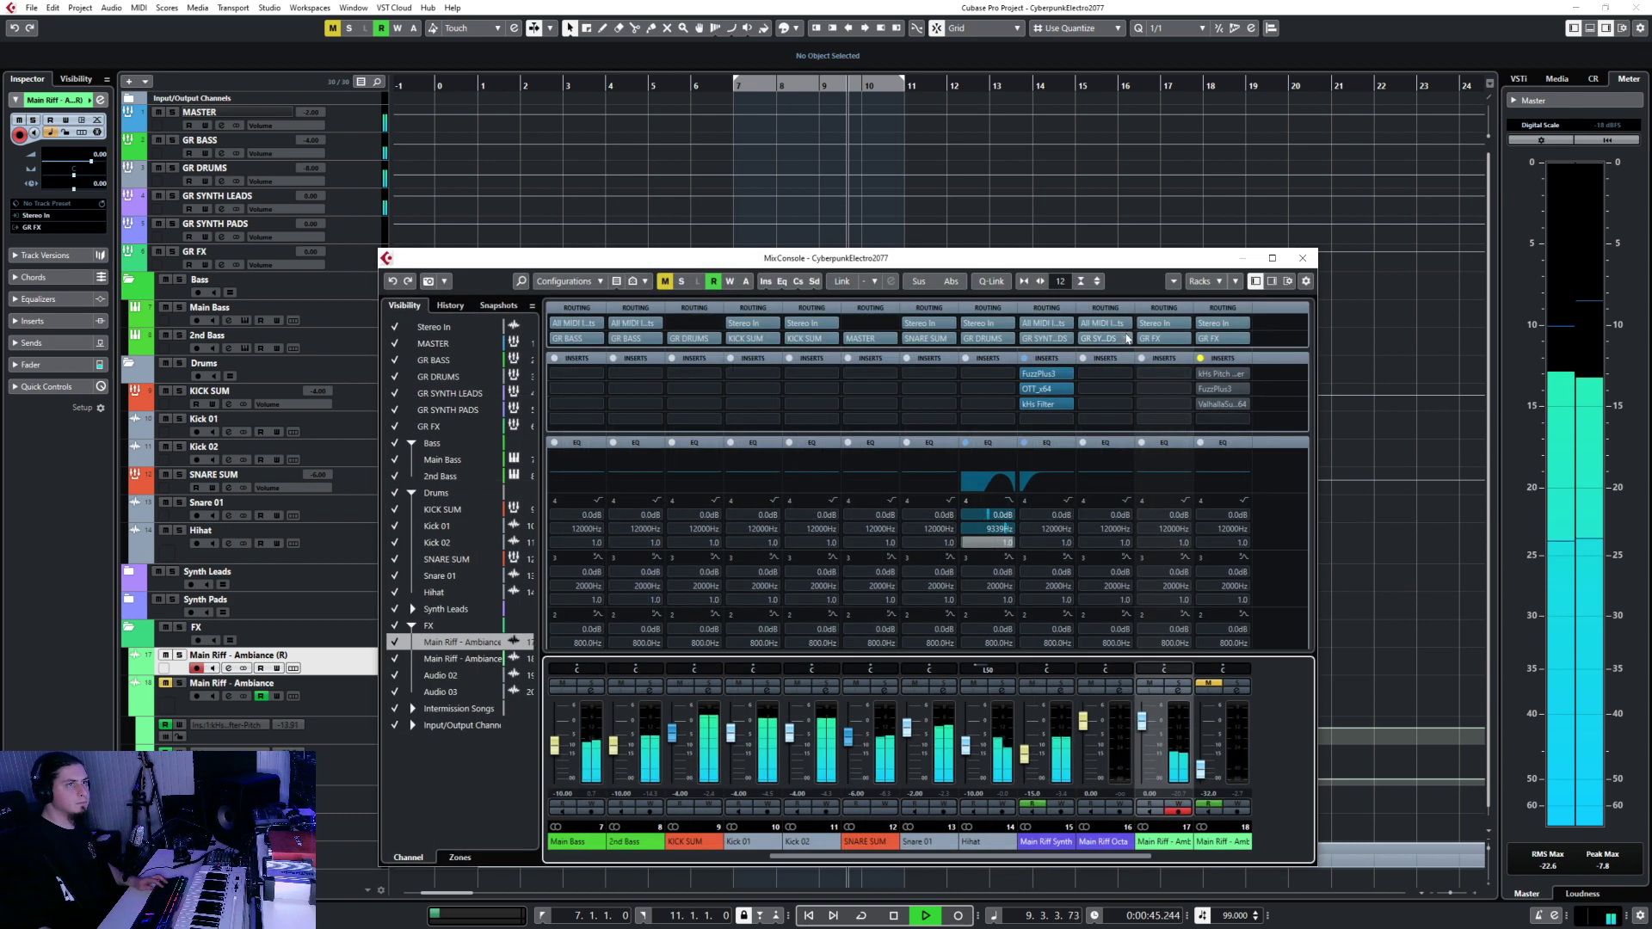
pyautogui.click(1163, 375)
pyautogui.write('filter')
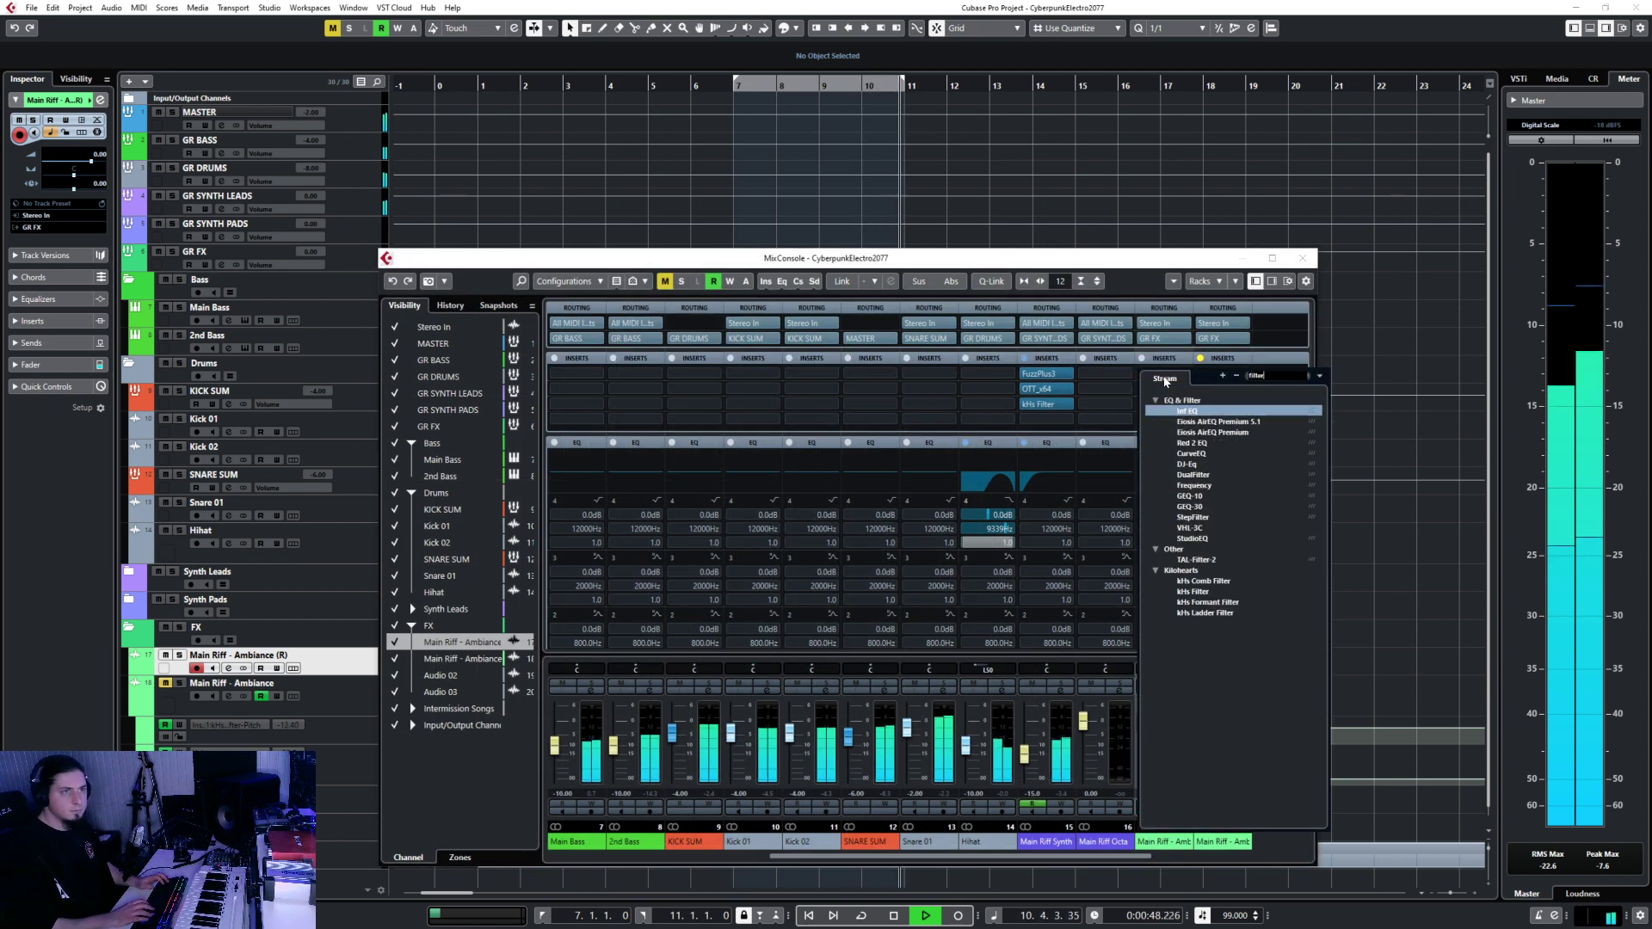
pyautogui.press('Escape')
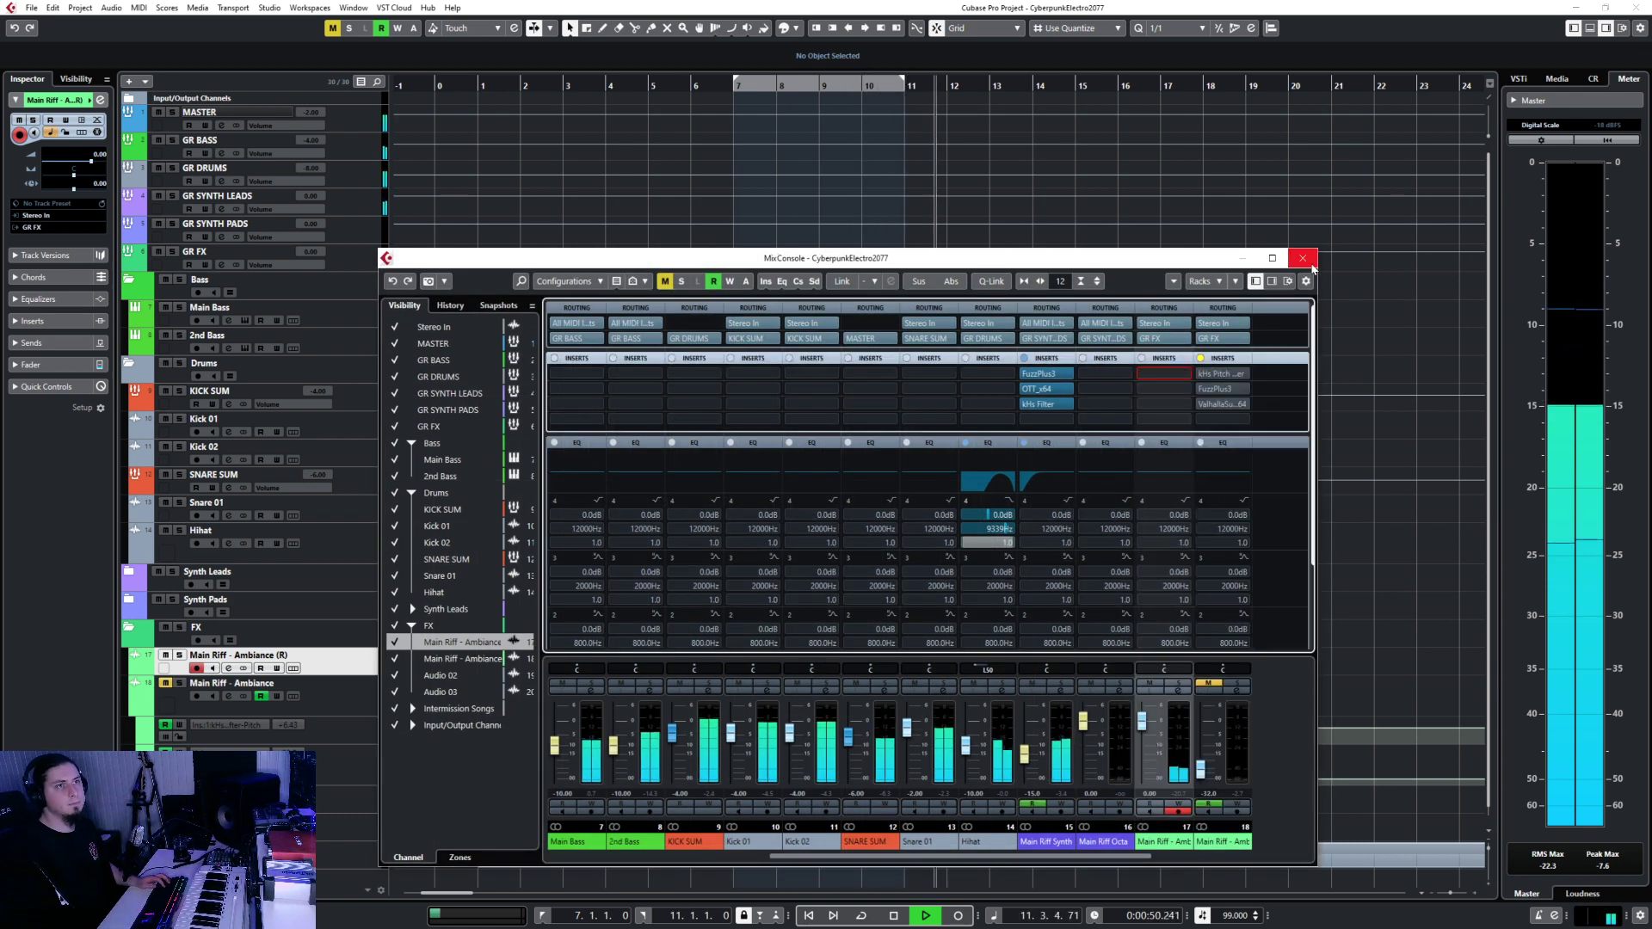
pyautogui.press('F3')
# Copy the four rendered ambience clips to bars 11 and 15 and return the playhead to bar 7.
pyautogui.moveTo(700, 659); pyautogui.dragTo(967, 657)
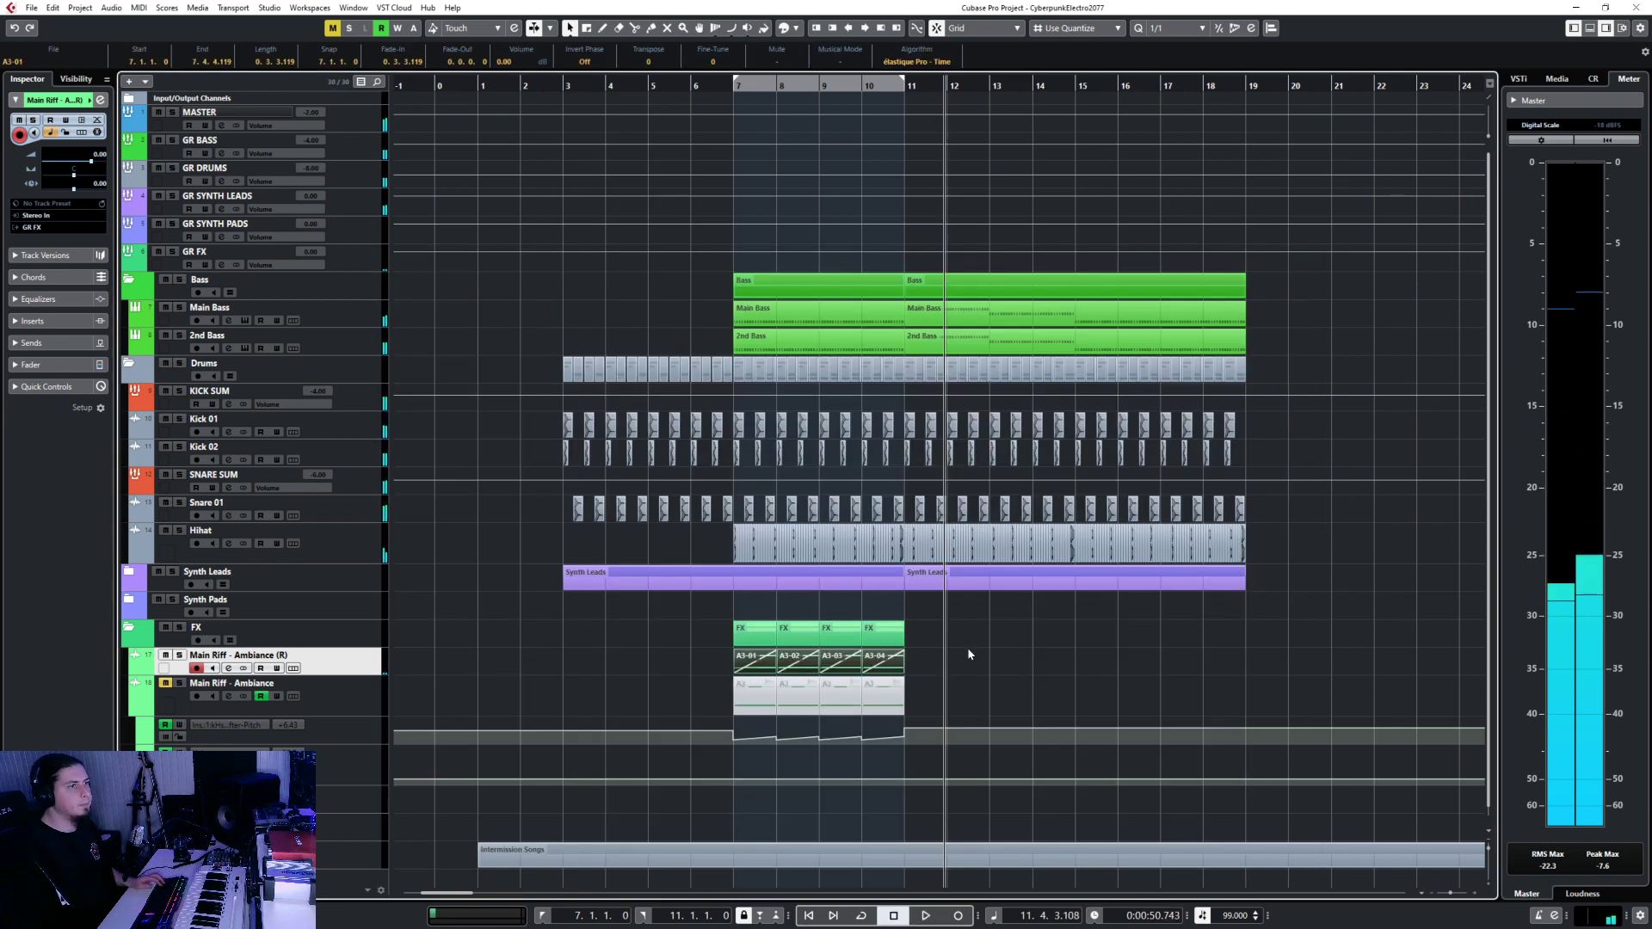
pyautogui.click(901, 85)
pyautogui.hotkey('ctrl', 'v')
pyautogui.click(1075, 85)
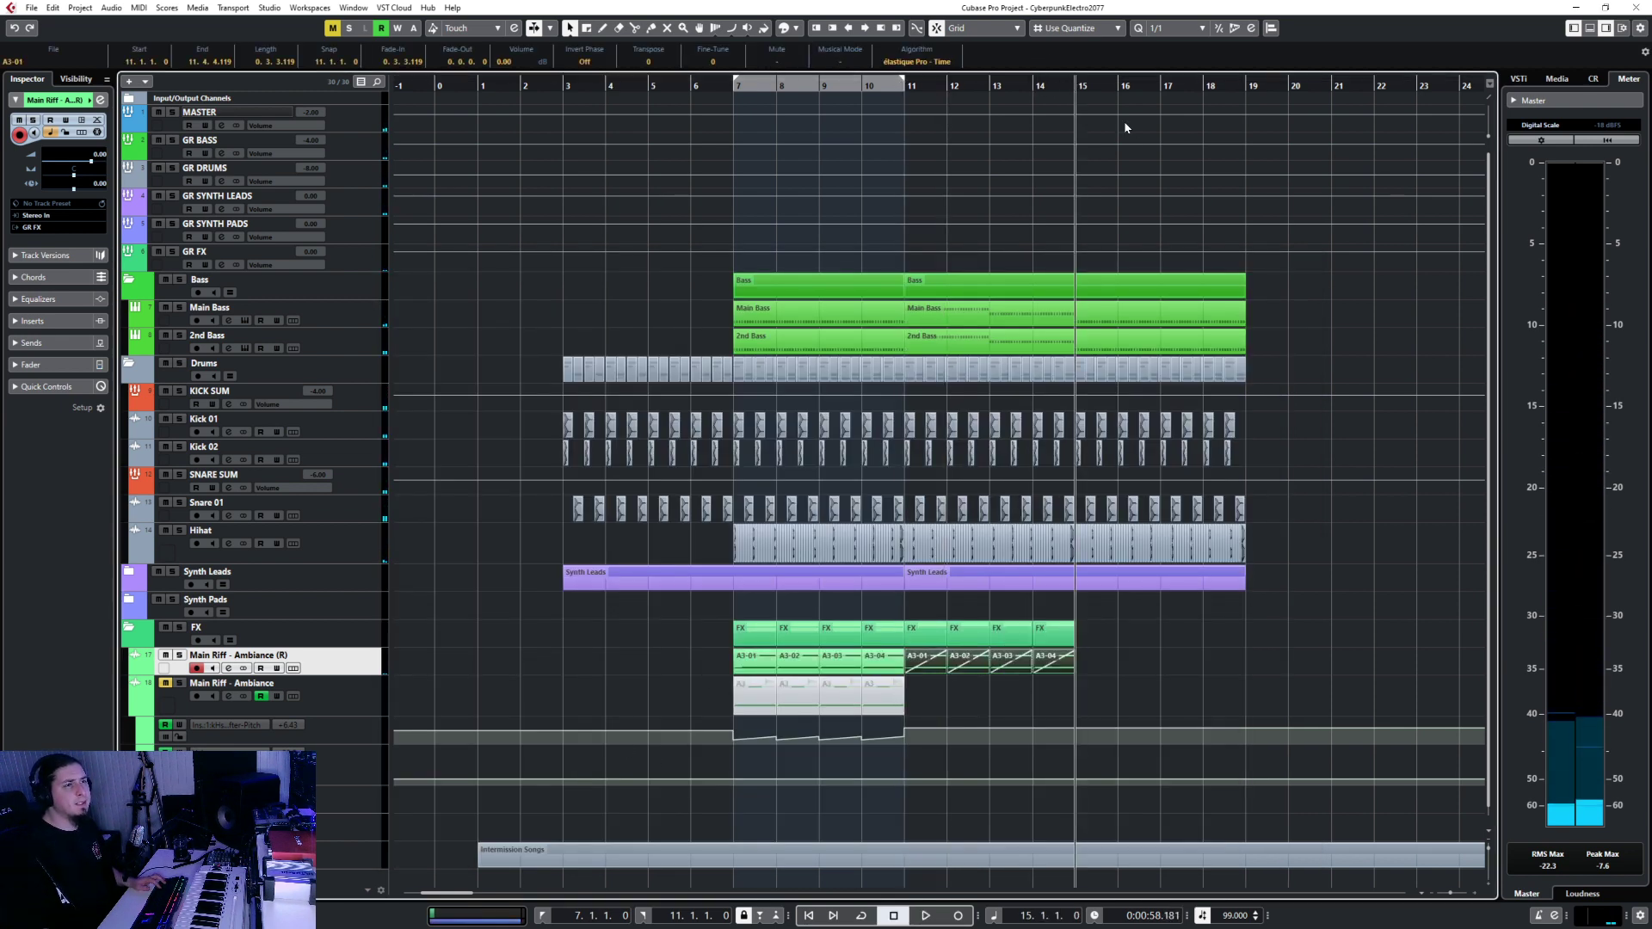
pyautogui.hotkey('ctrl', 'v')
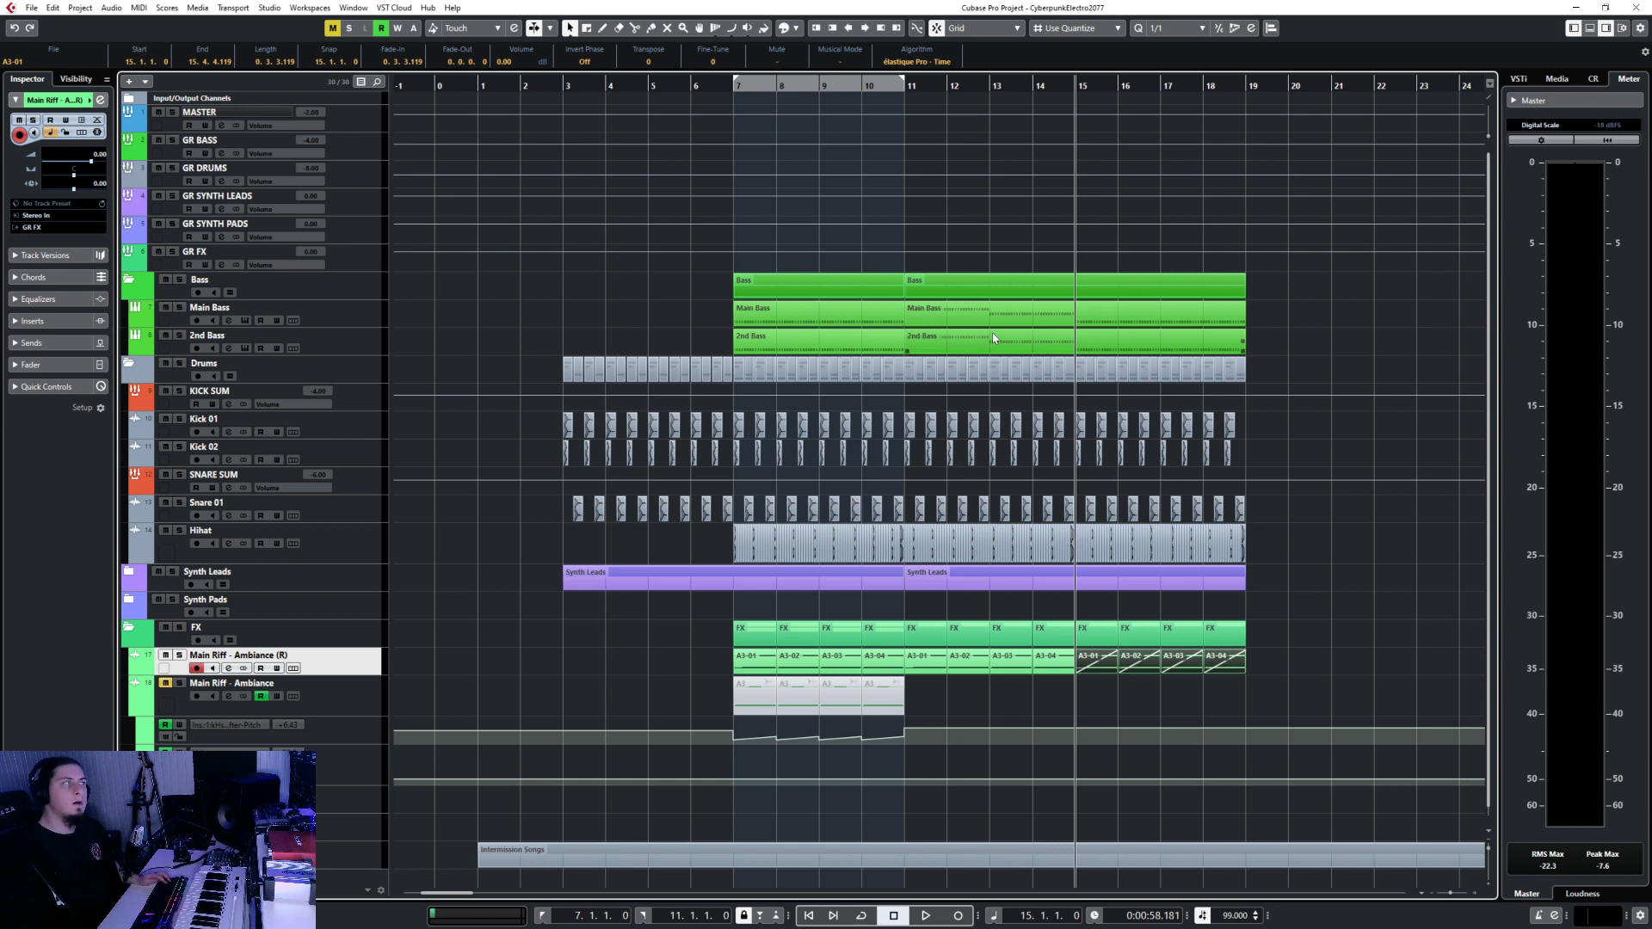
pyautogui.press('KP_1')
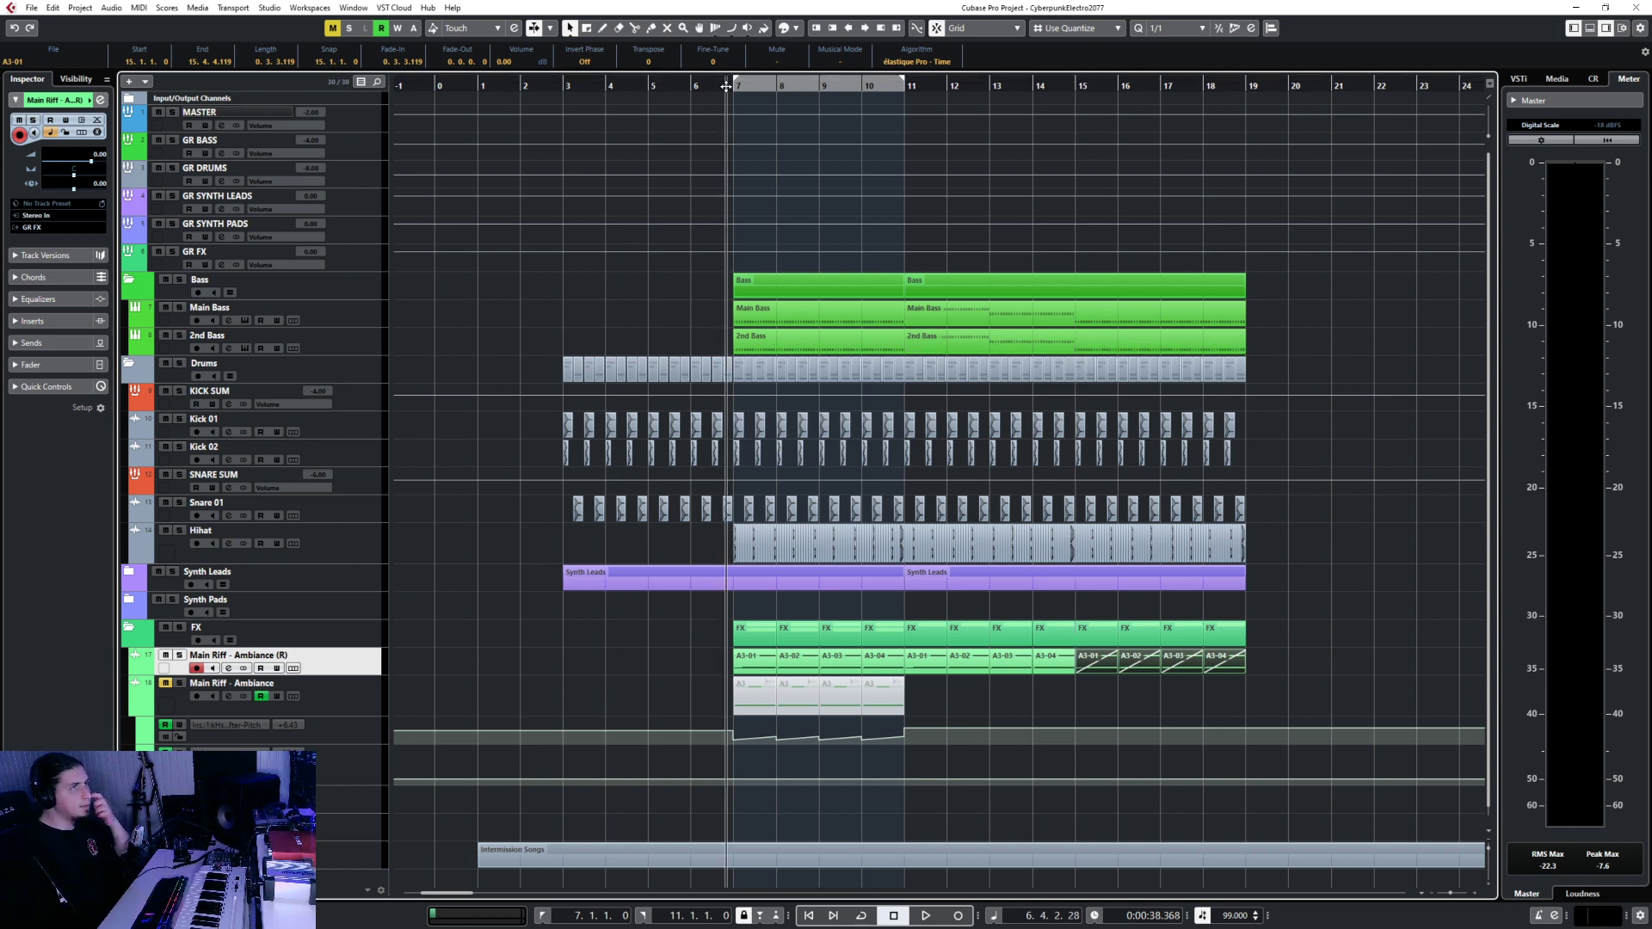
pyautogui.rightClick(335, 661)
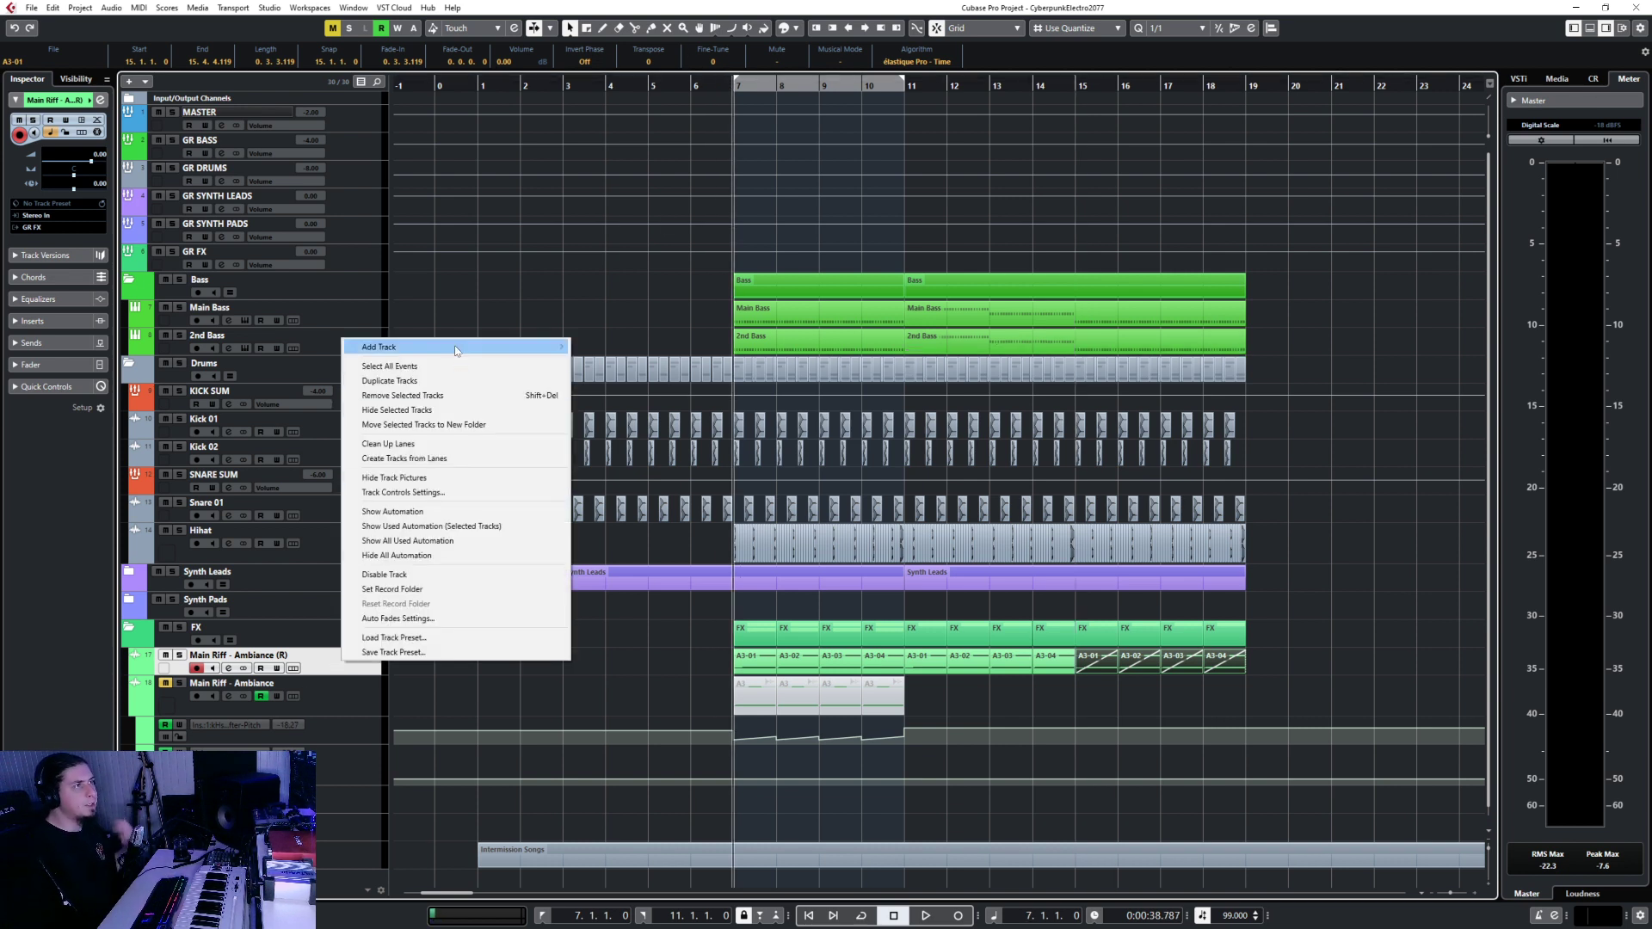
pyautogui.moveTo(456, 348)
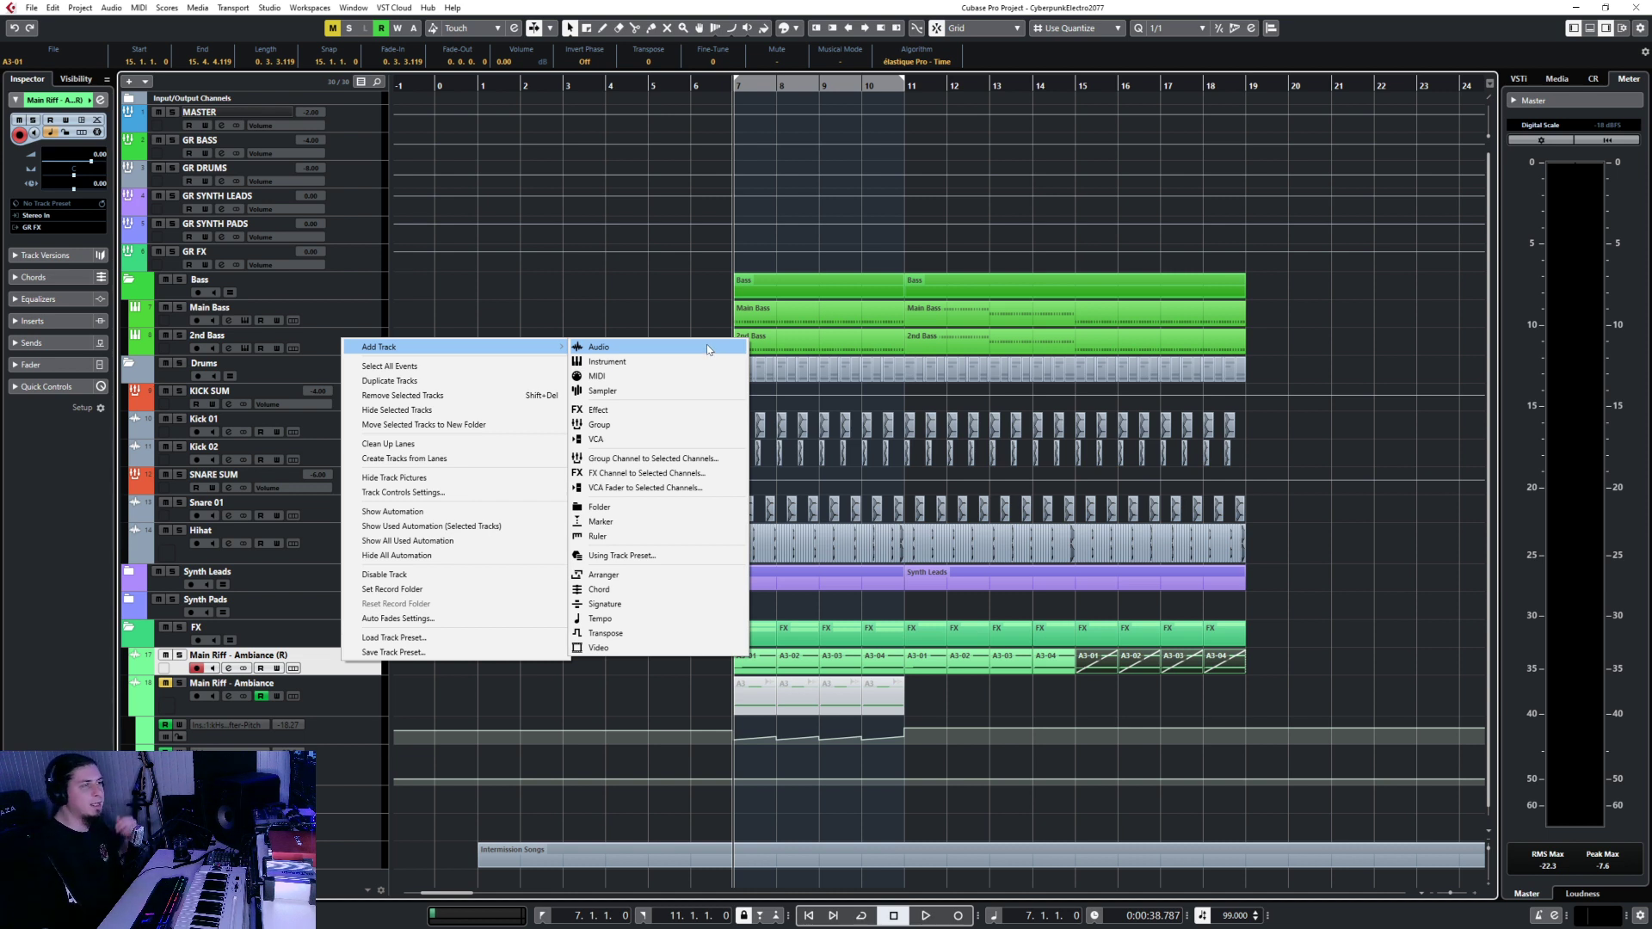
pyautogui.click(318, 800)
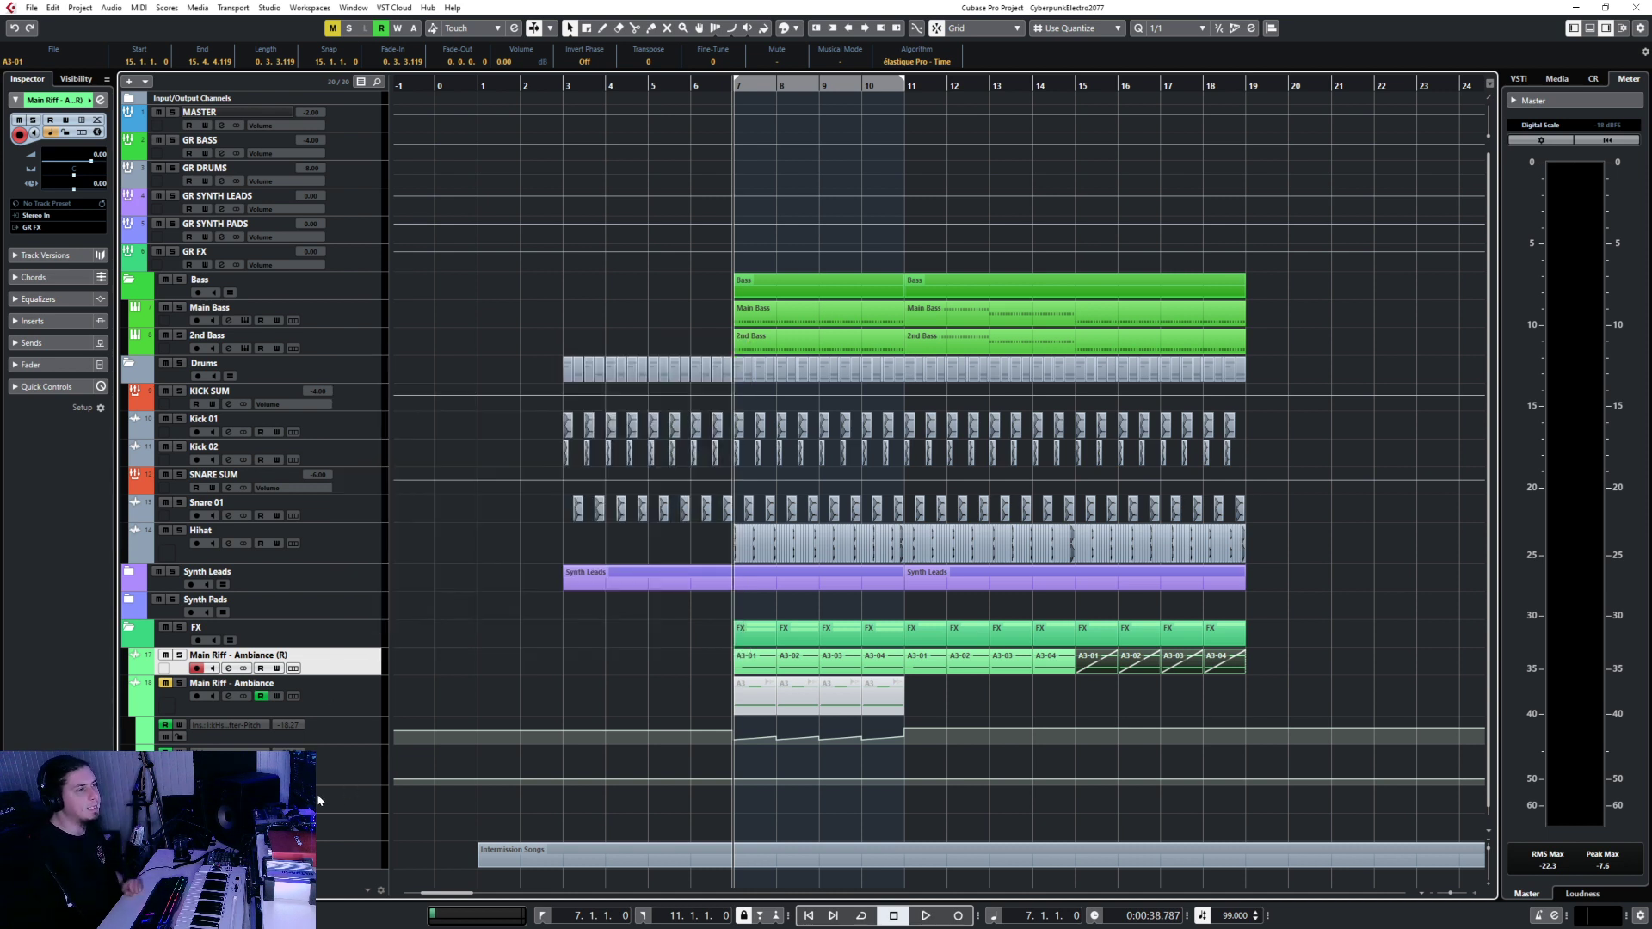
pyautogui.keyDown('ctrl'); pyautogui.click(131, 850); pyautogui.keyUp('ctrl')
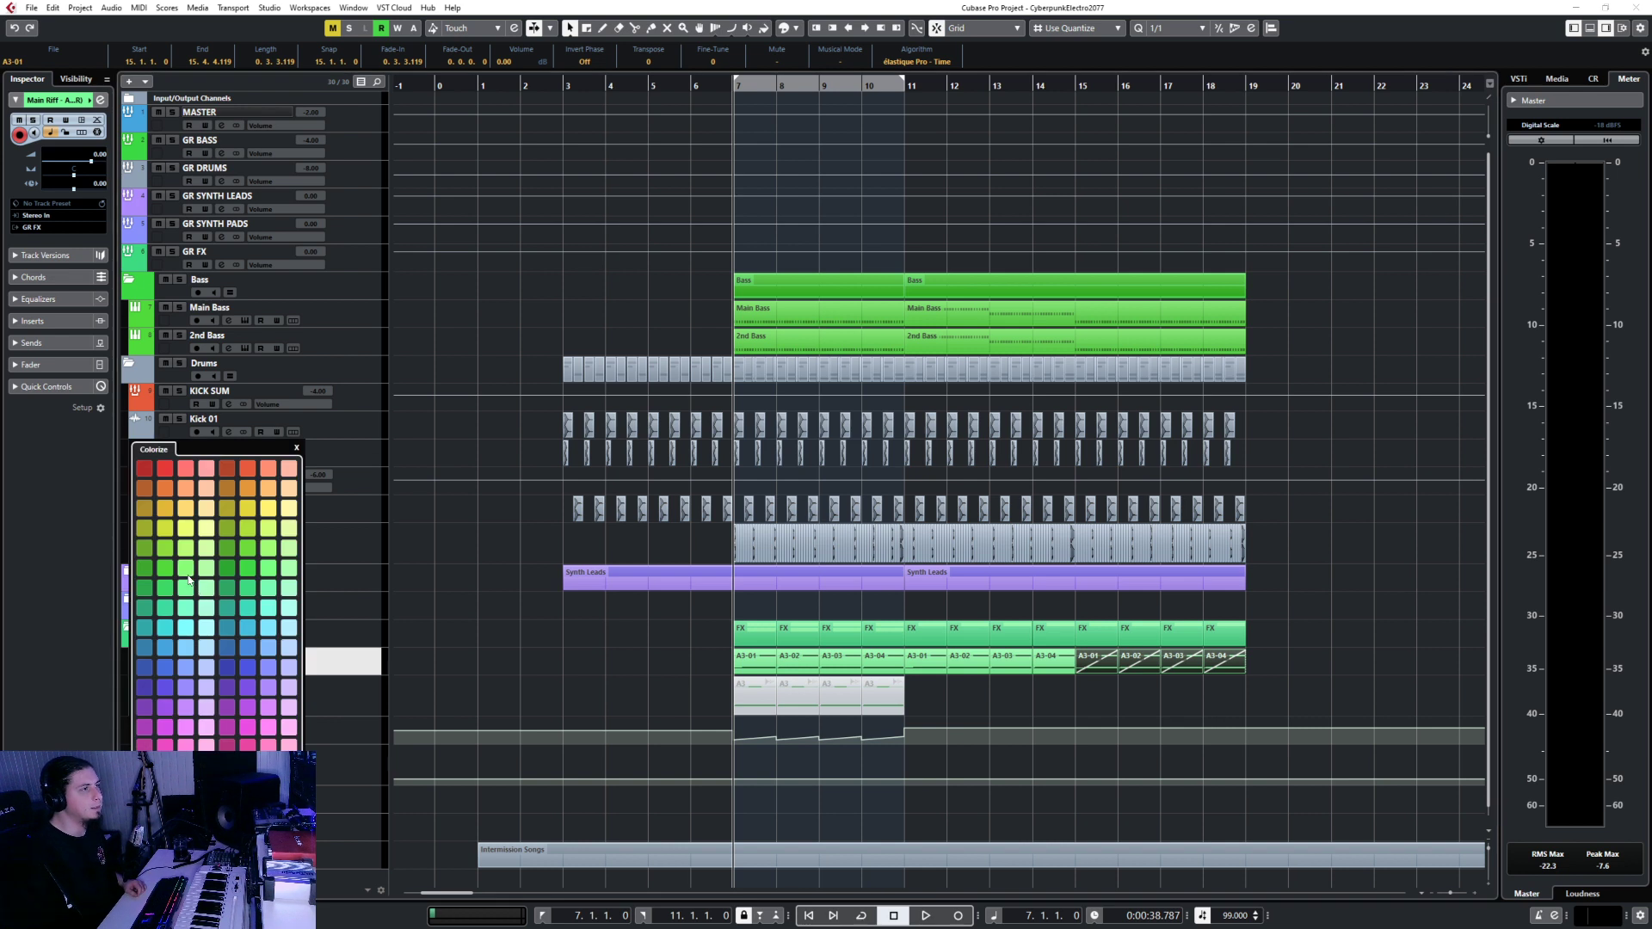
# Import the Disturbed 1 audio file onto the Audio 02 track at bar 7.
pyautogui.click(373, 790)
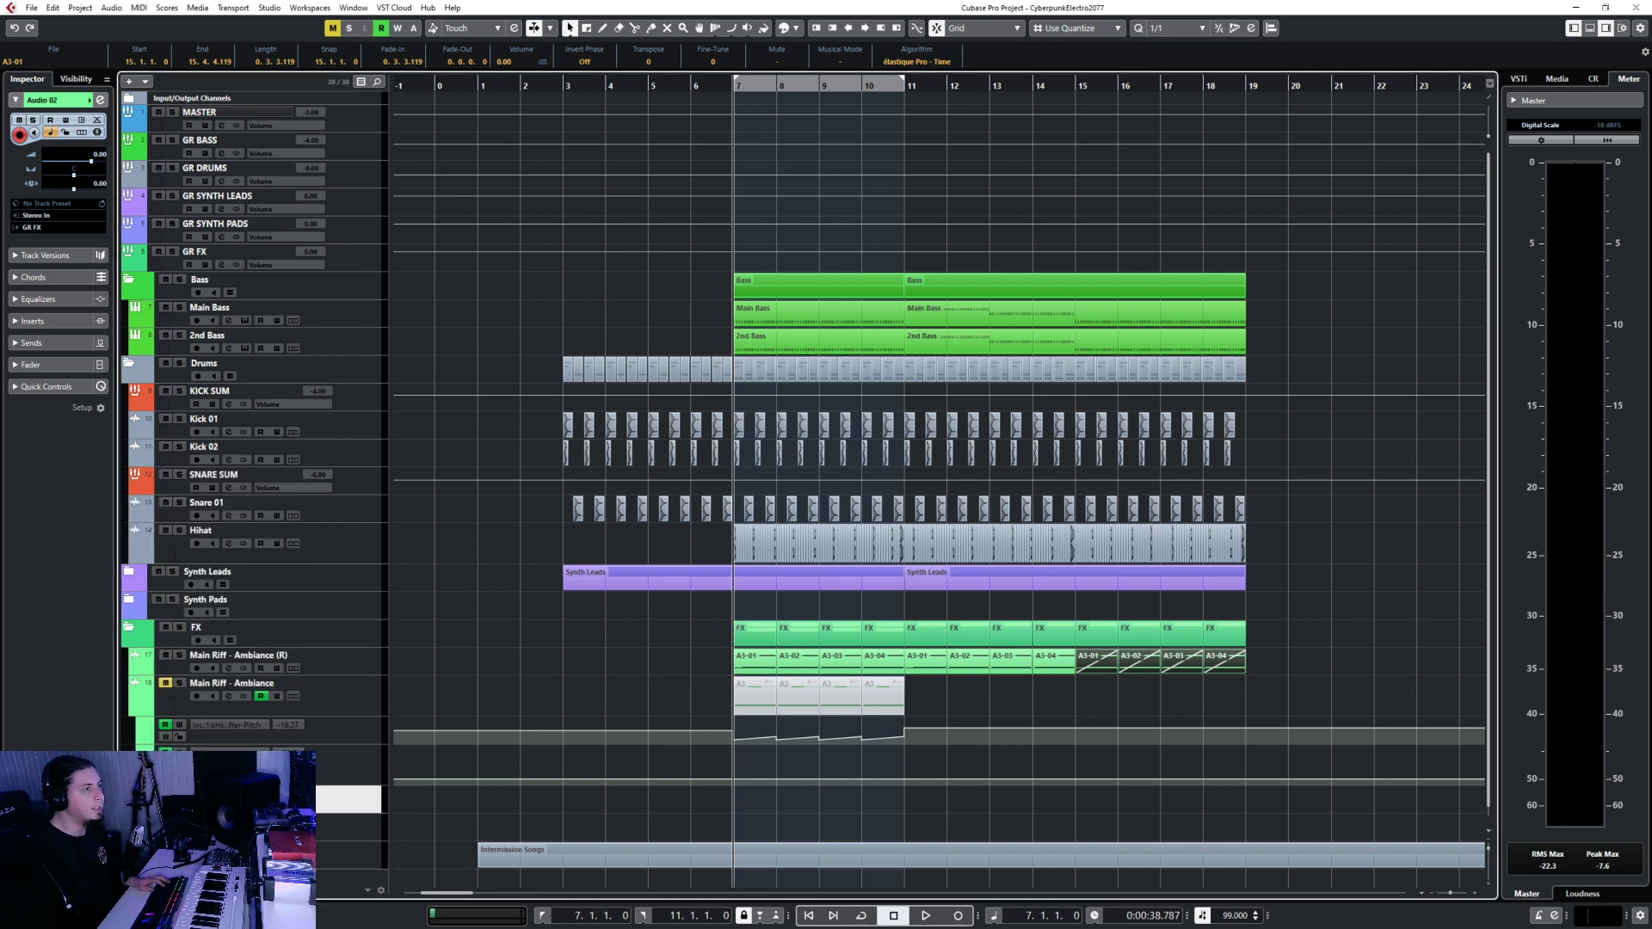
pyautogui.click(31, 8)
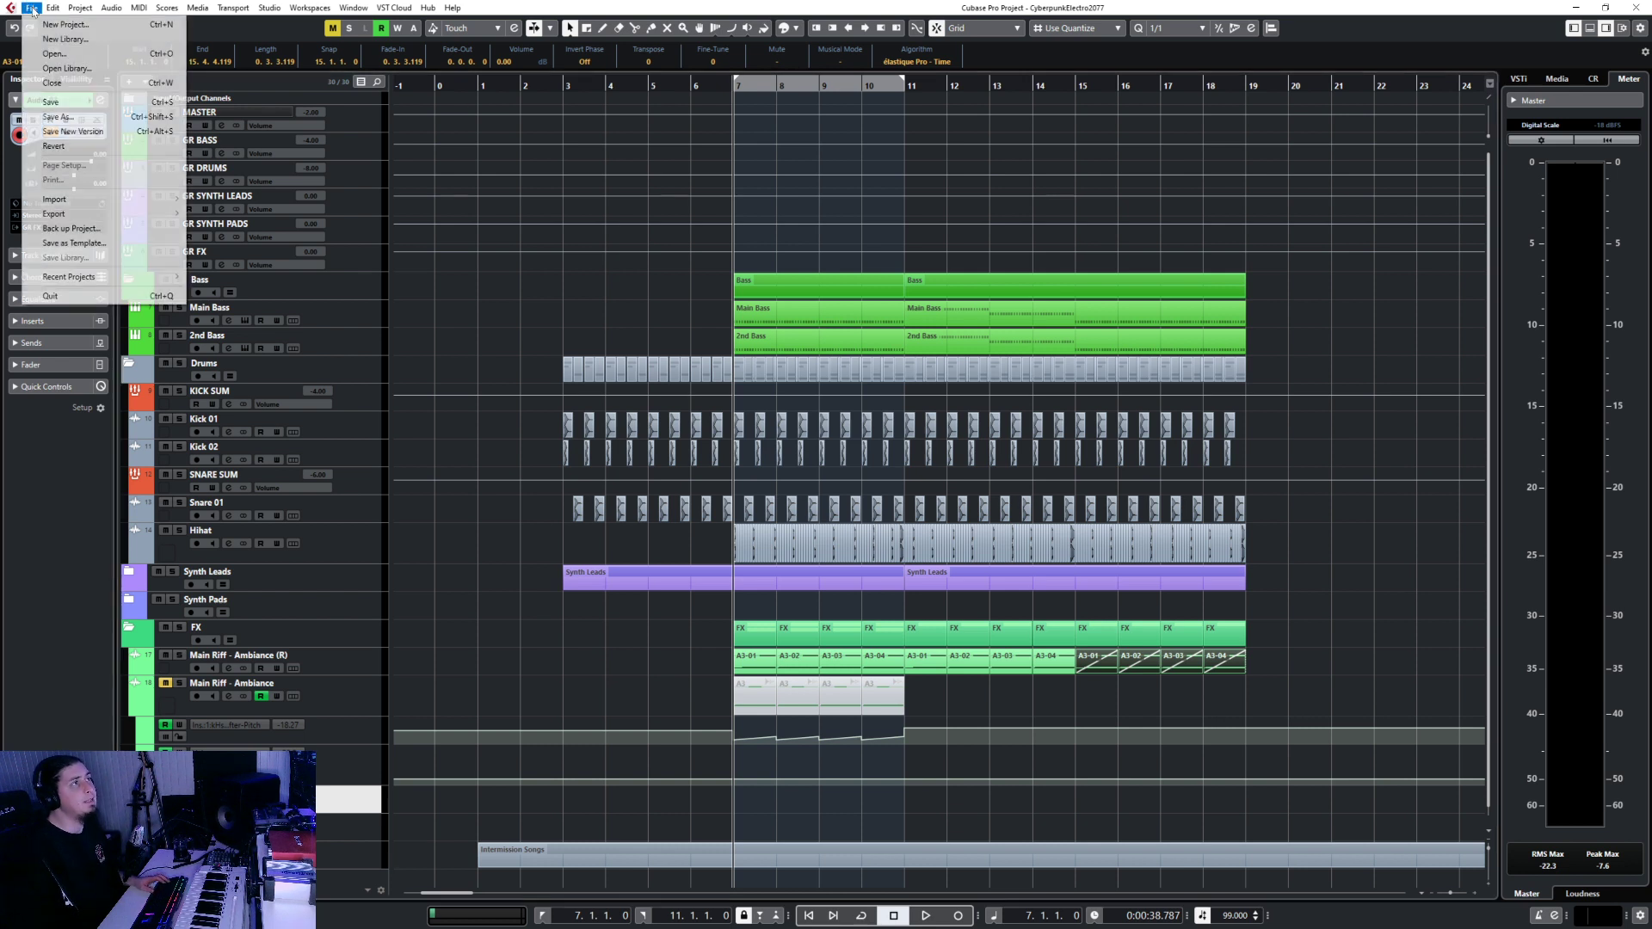
pyautogui.moveTo(80, 201)
pyautogui.click(200, 204)
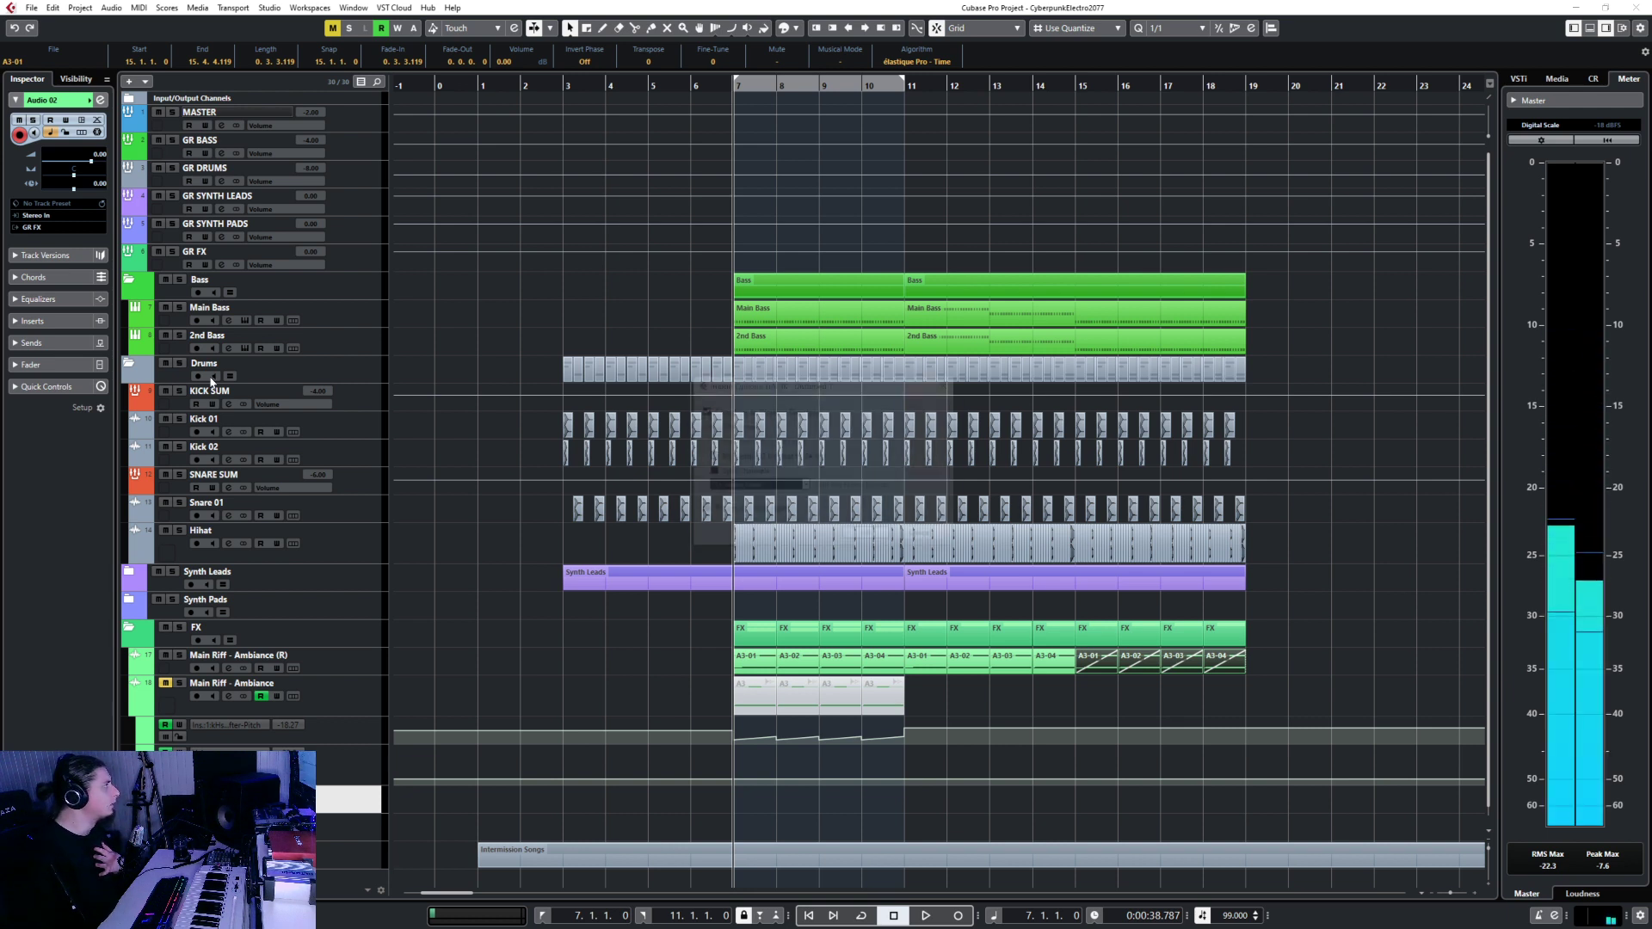
pyautogui.click(883, 535)
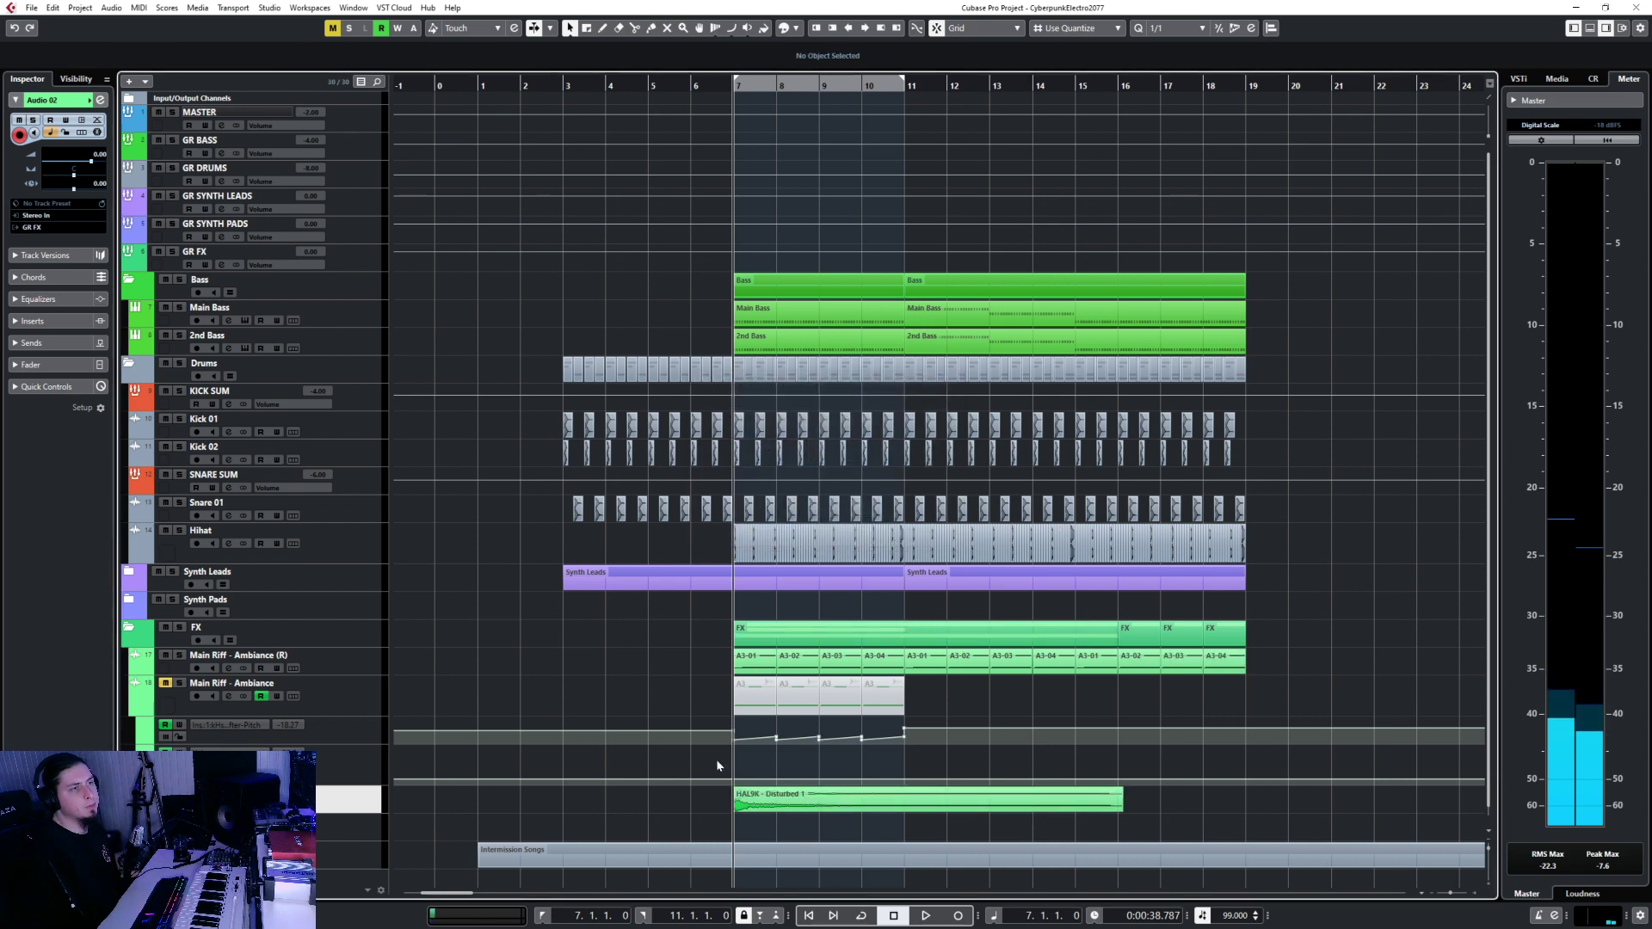
pyautogui.scroll(4, 732, 799)
pyautogui.scroll(-2, 732, 796)
pyautogui.rightClick(818, 816)
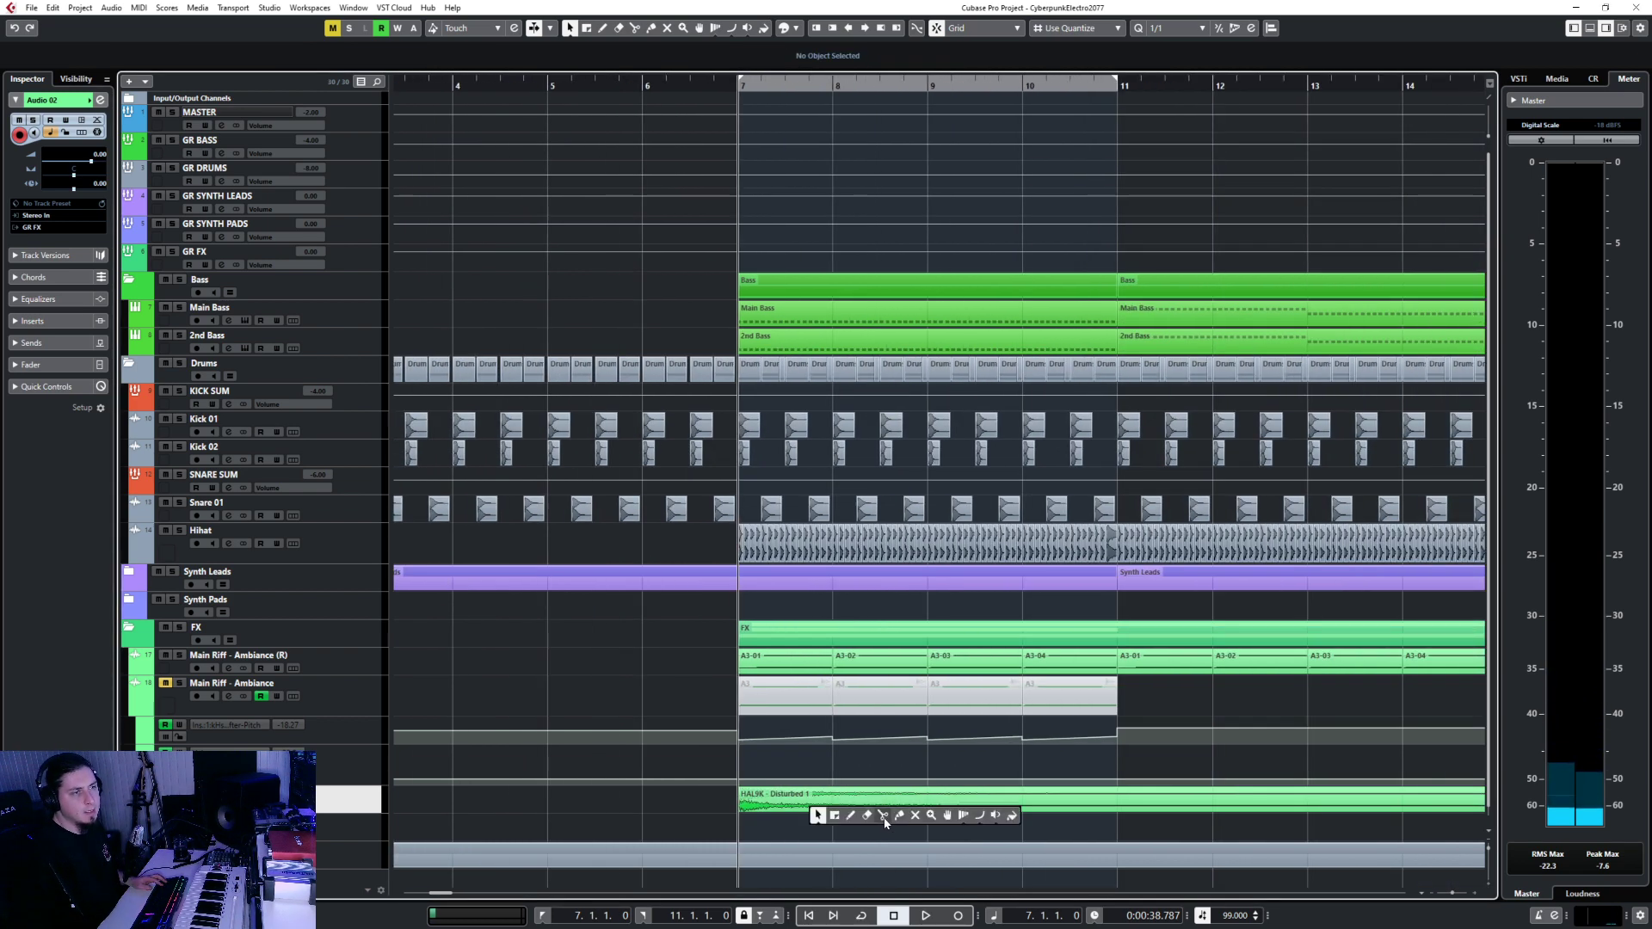
pyautogui.click(884, 818)
pyautogui.rightClick(876, 817)
pyautogui.click(877, 817)
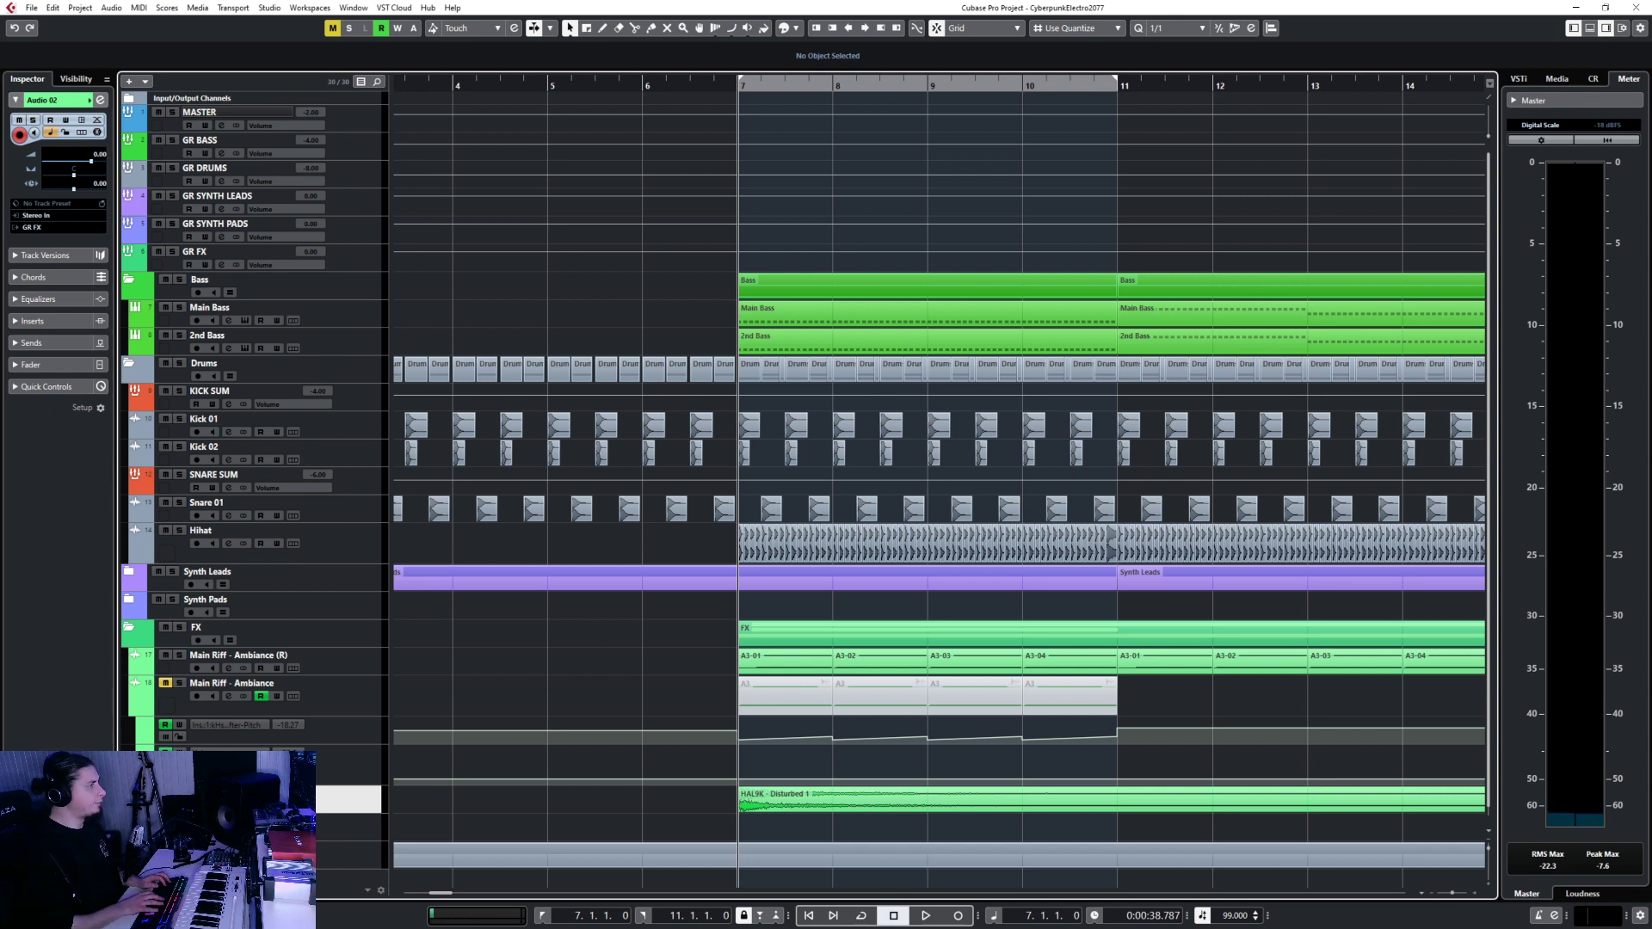
# Rename the Audio 02 track as Main Riff FX 01 and enlarge its track height to show the sample's waveform.
pyautogui.press('Down')
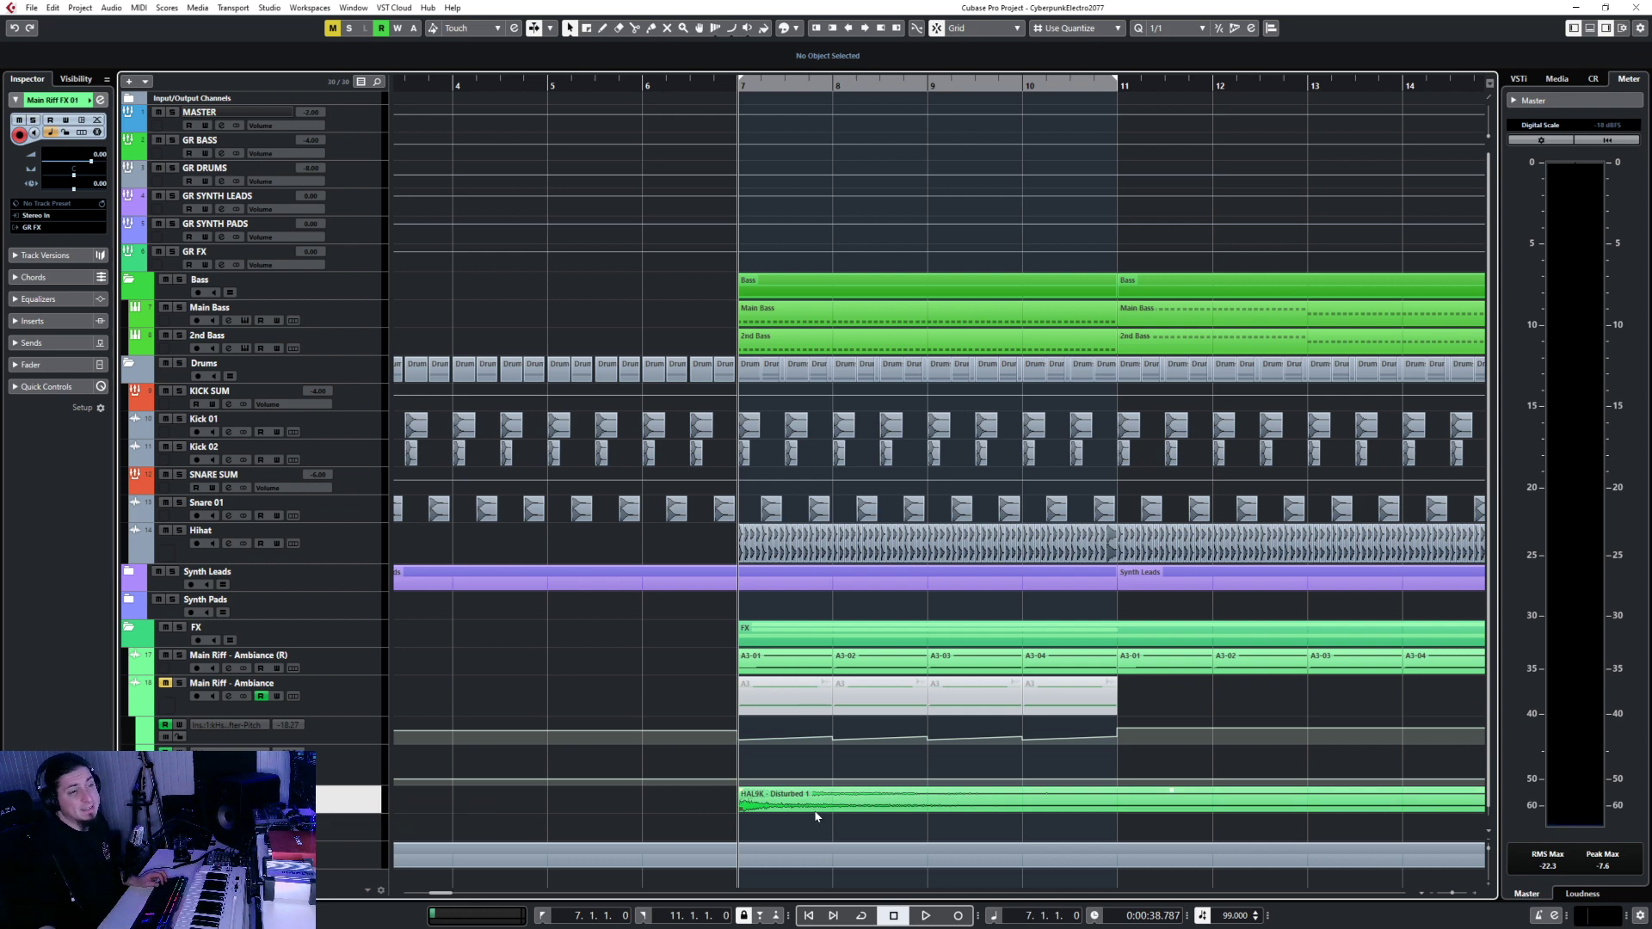
pyautogui.scroll(-3, 817, 812)
pyautogui.scroll(3, 807, 793)
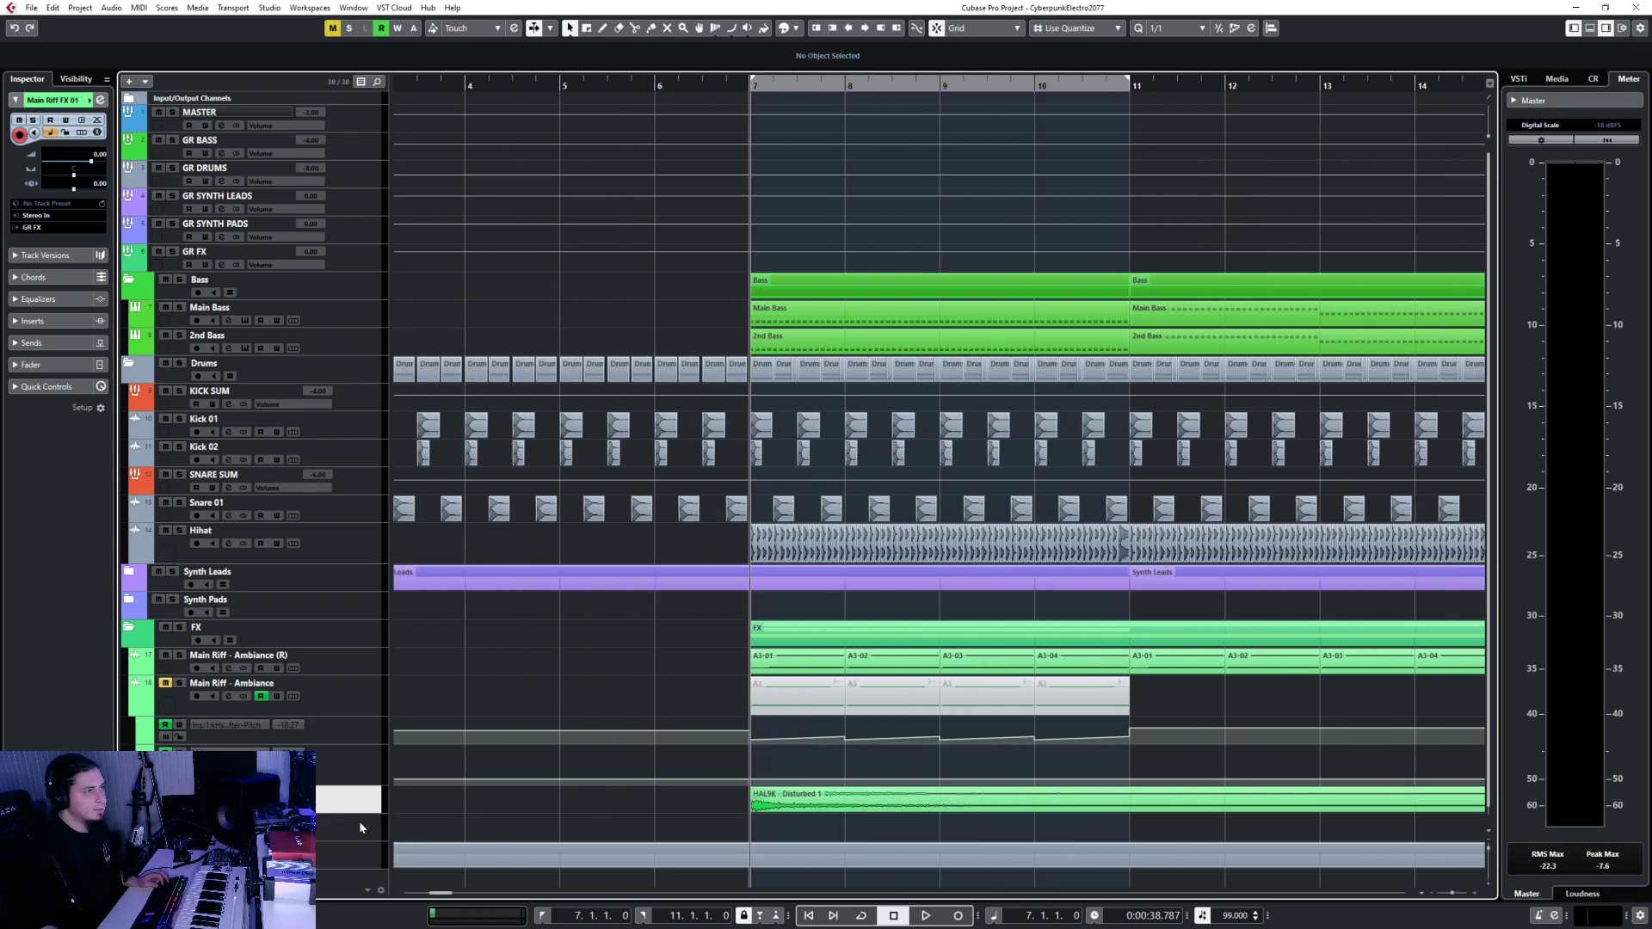
pyautogui.moveTo(345, 811); pyautogui.dragTo(345, 886)
pyautogui.scroll(-2, 938, 516)
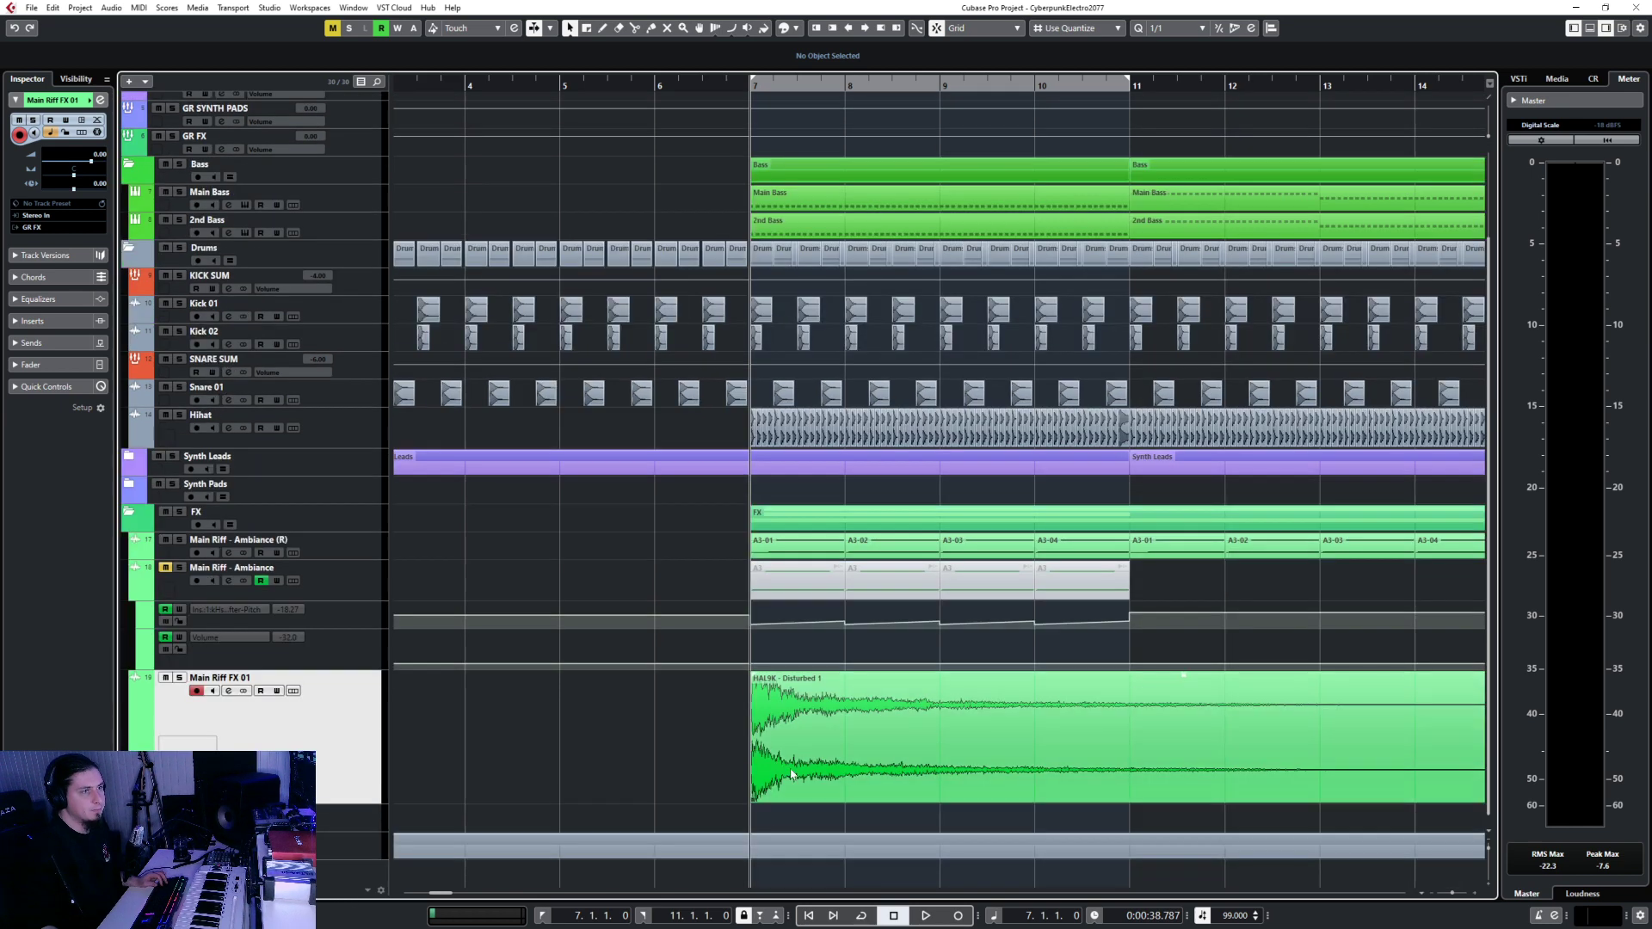
# Play the full mix from bar 7 and solo the Main Riff FX 01 track.
pyautogui.click(841, 85)
pyautogui.press('space')
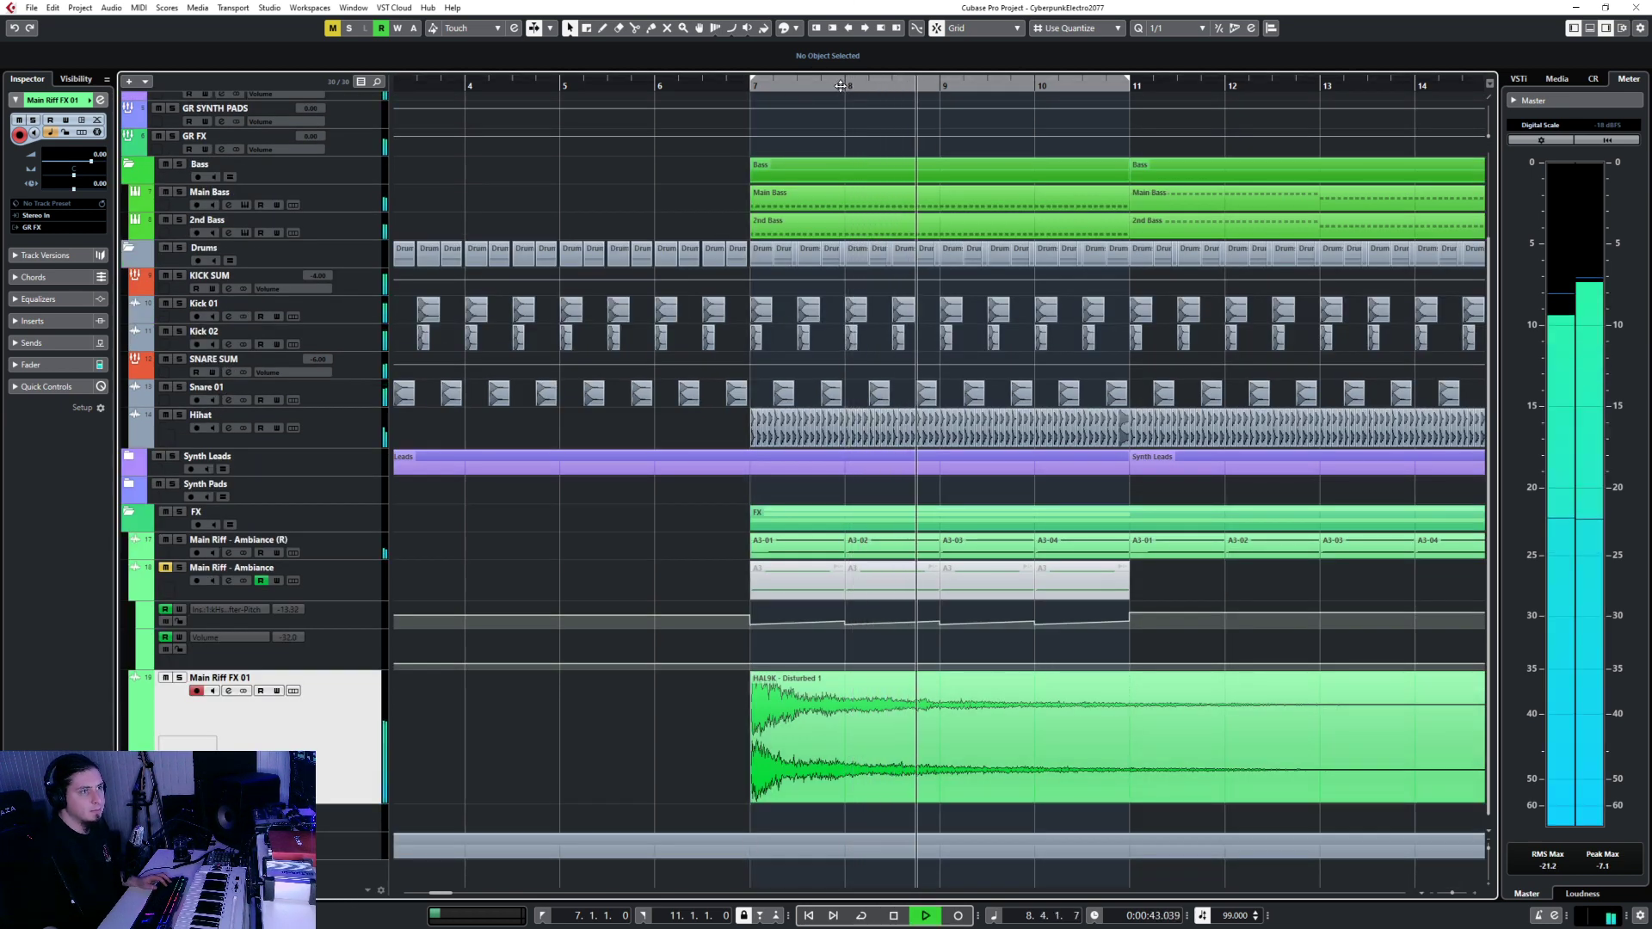
pyautogui.press('space')
pyautogui.press('s')
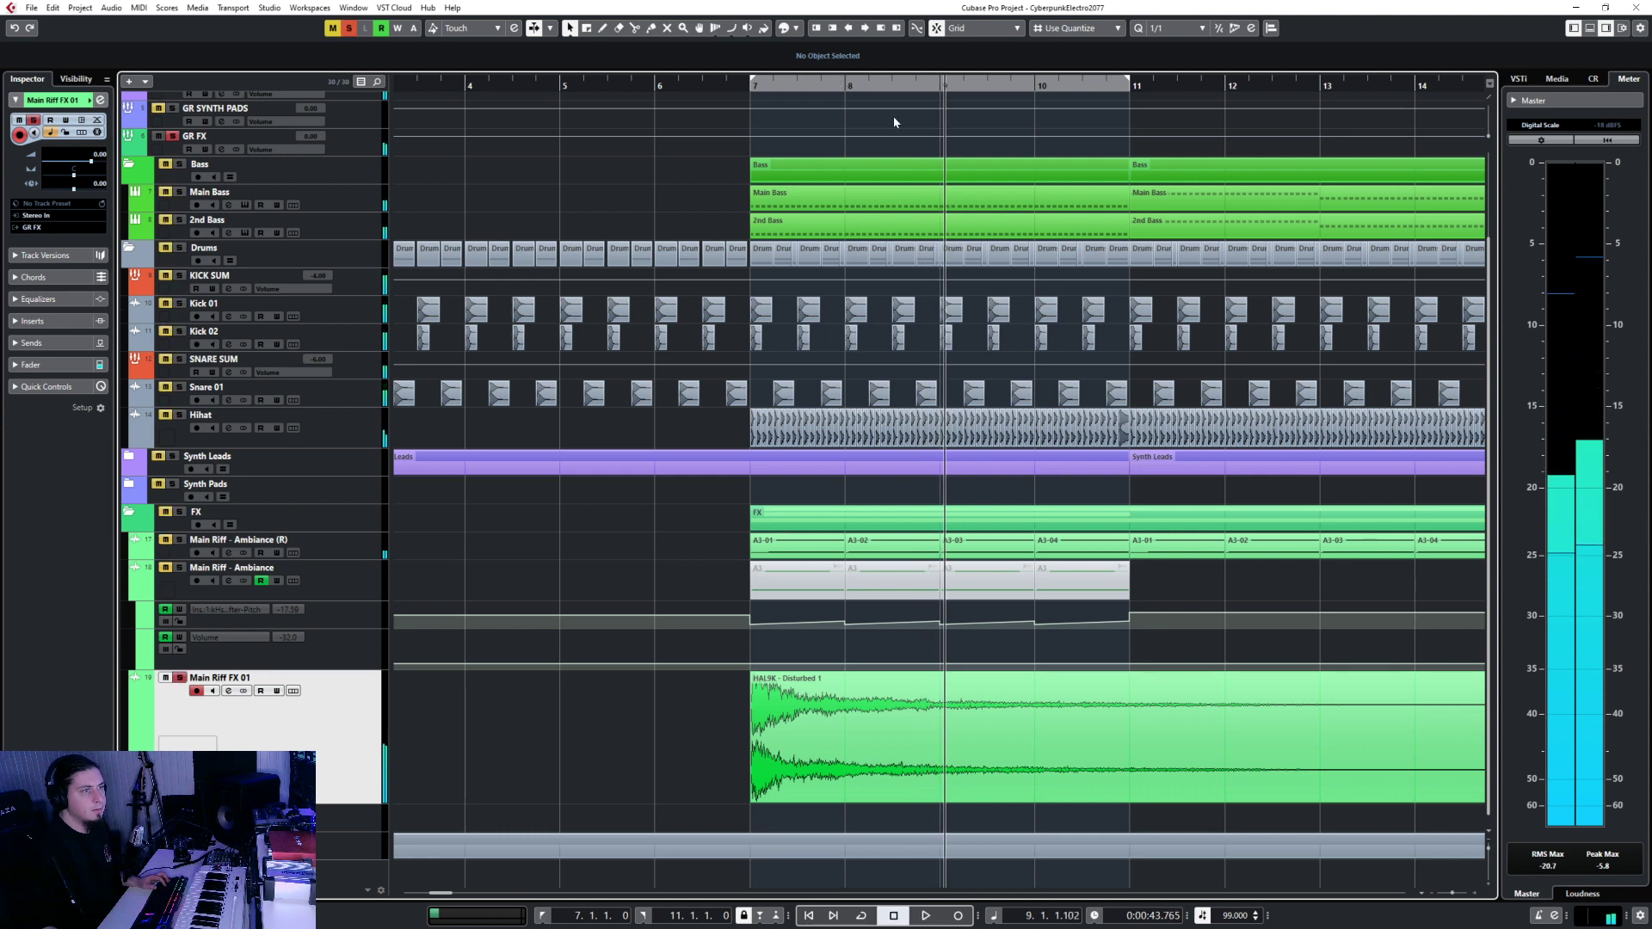
# Audition the soloed Disturbed 1 sample from bar 7 and set its track volume to -10.00.
pyautogui.click(798, 86)
pyautogui.keyDown('ctrl'); pyautogui.scroll(2, 922, 709); pyautogui.keyUp('ctrl')
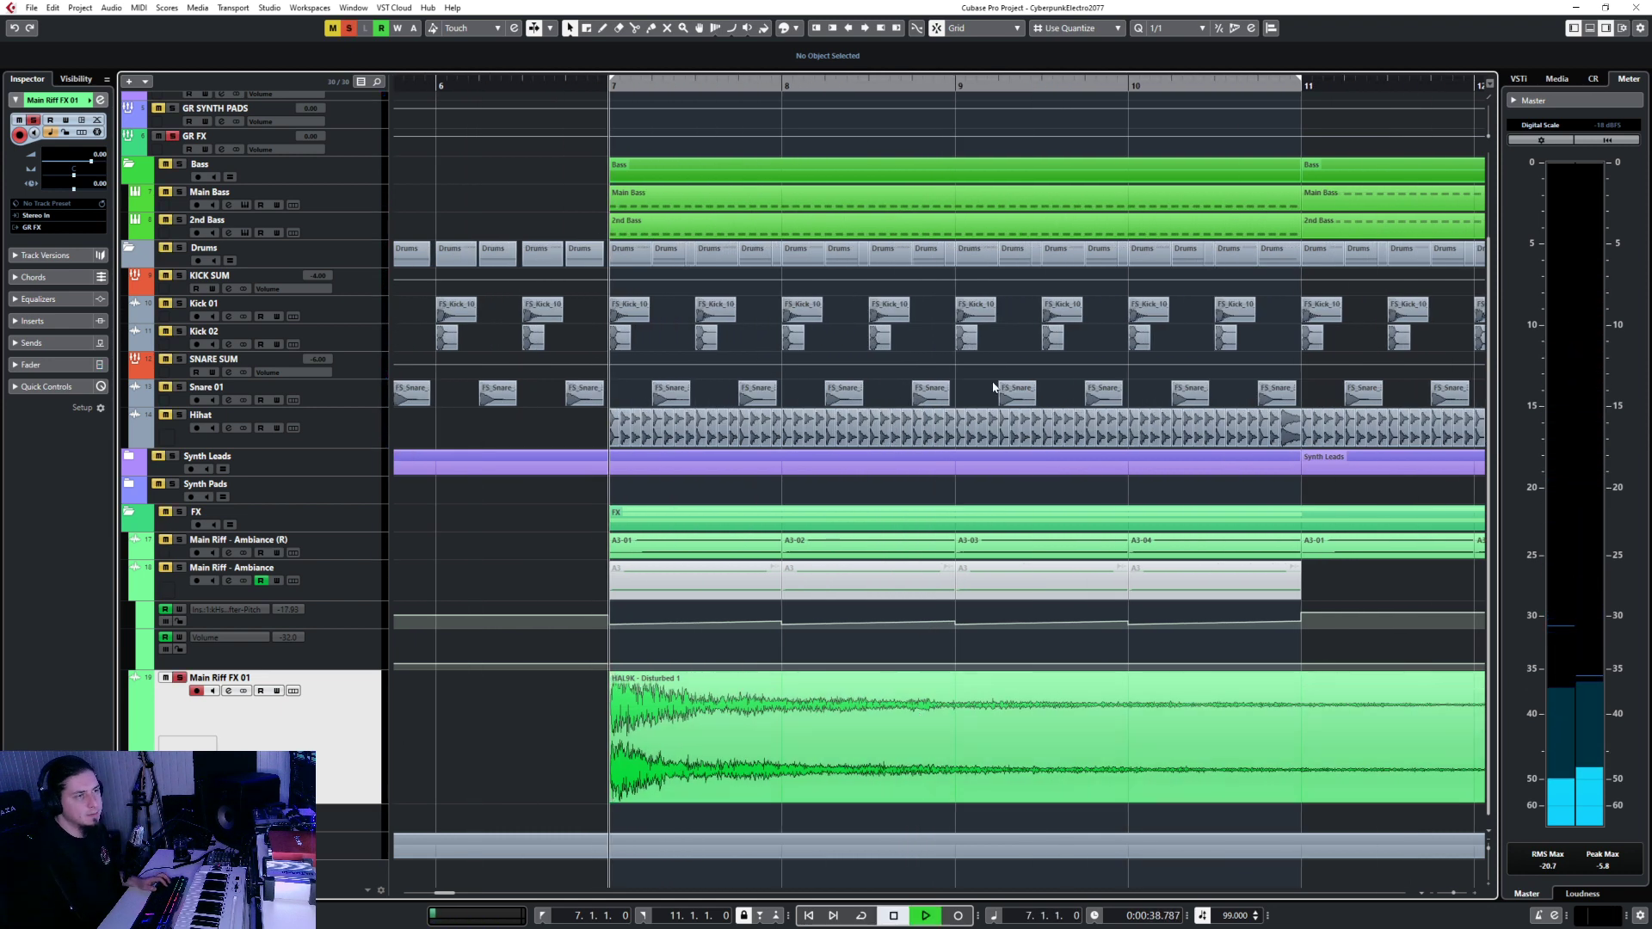
pyautogui.press('space')
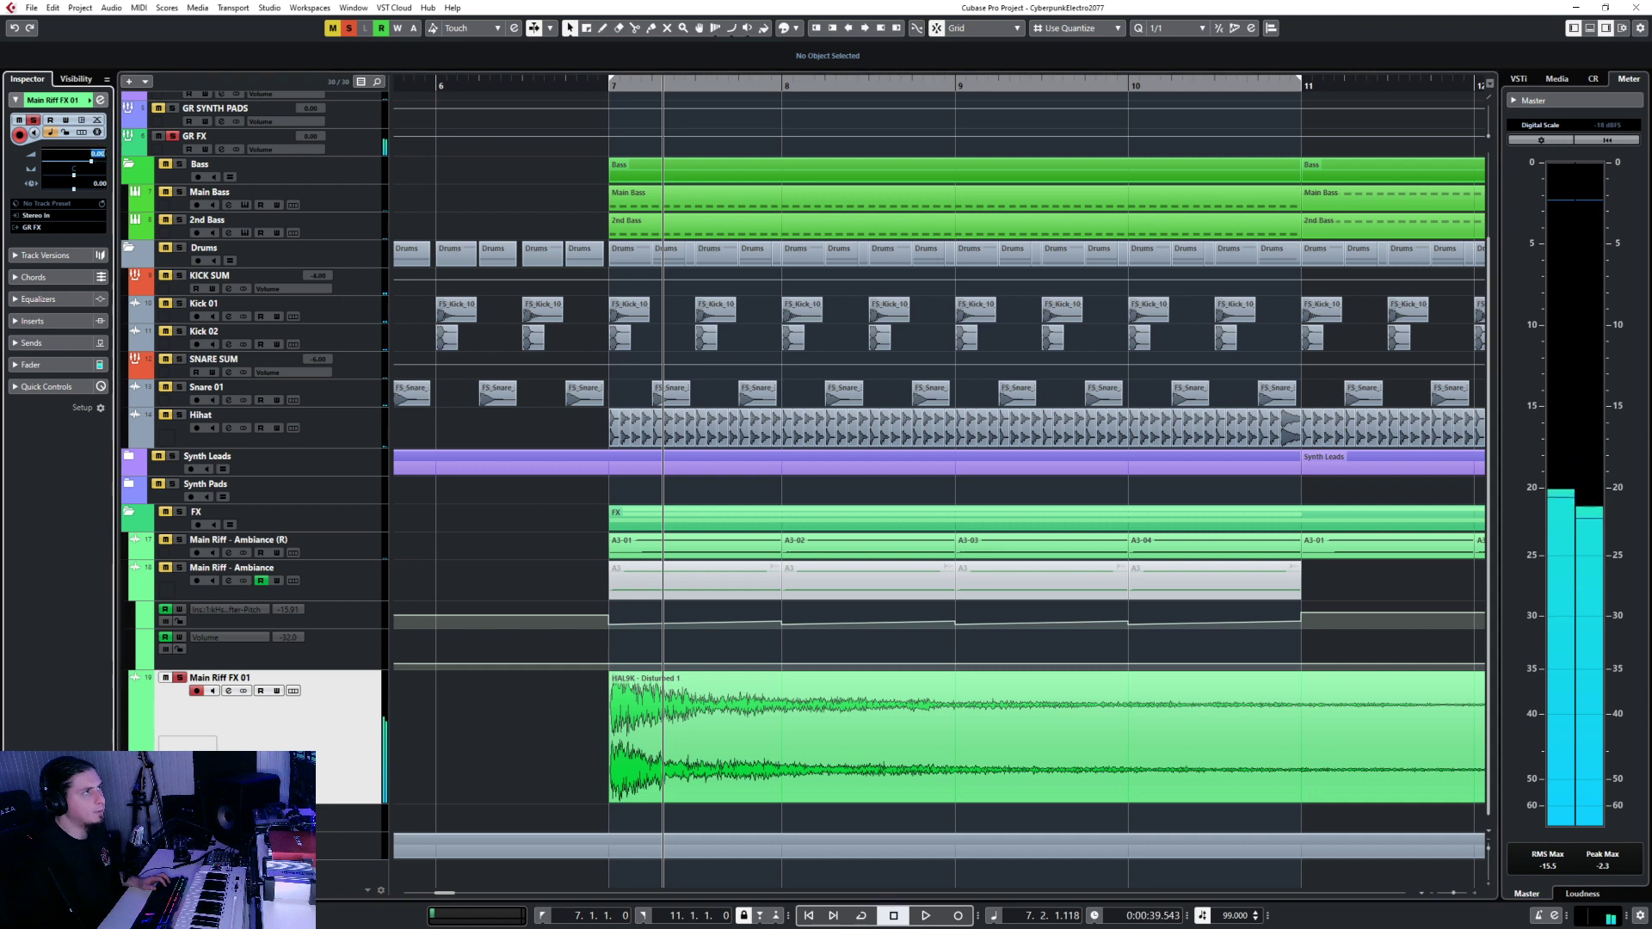
pyautogui.press('space')
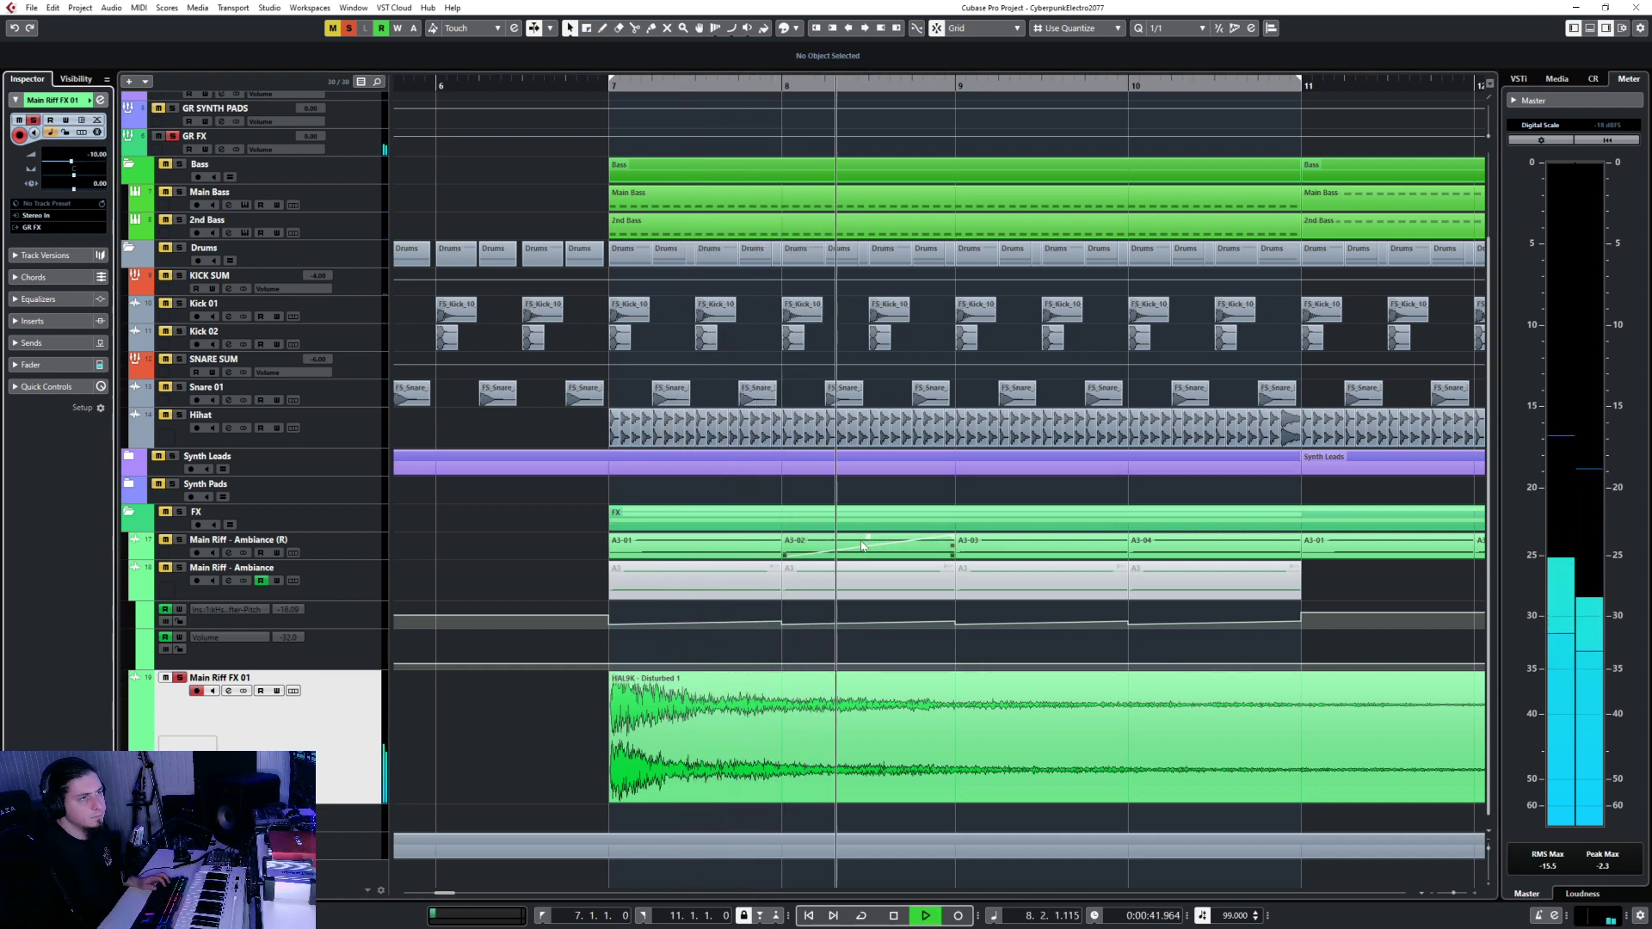
pyautogui.press('space')
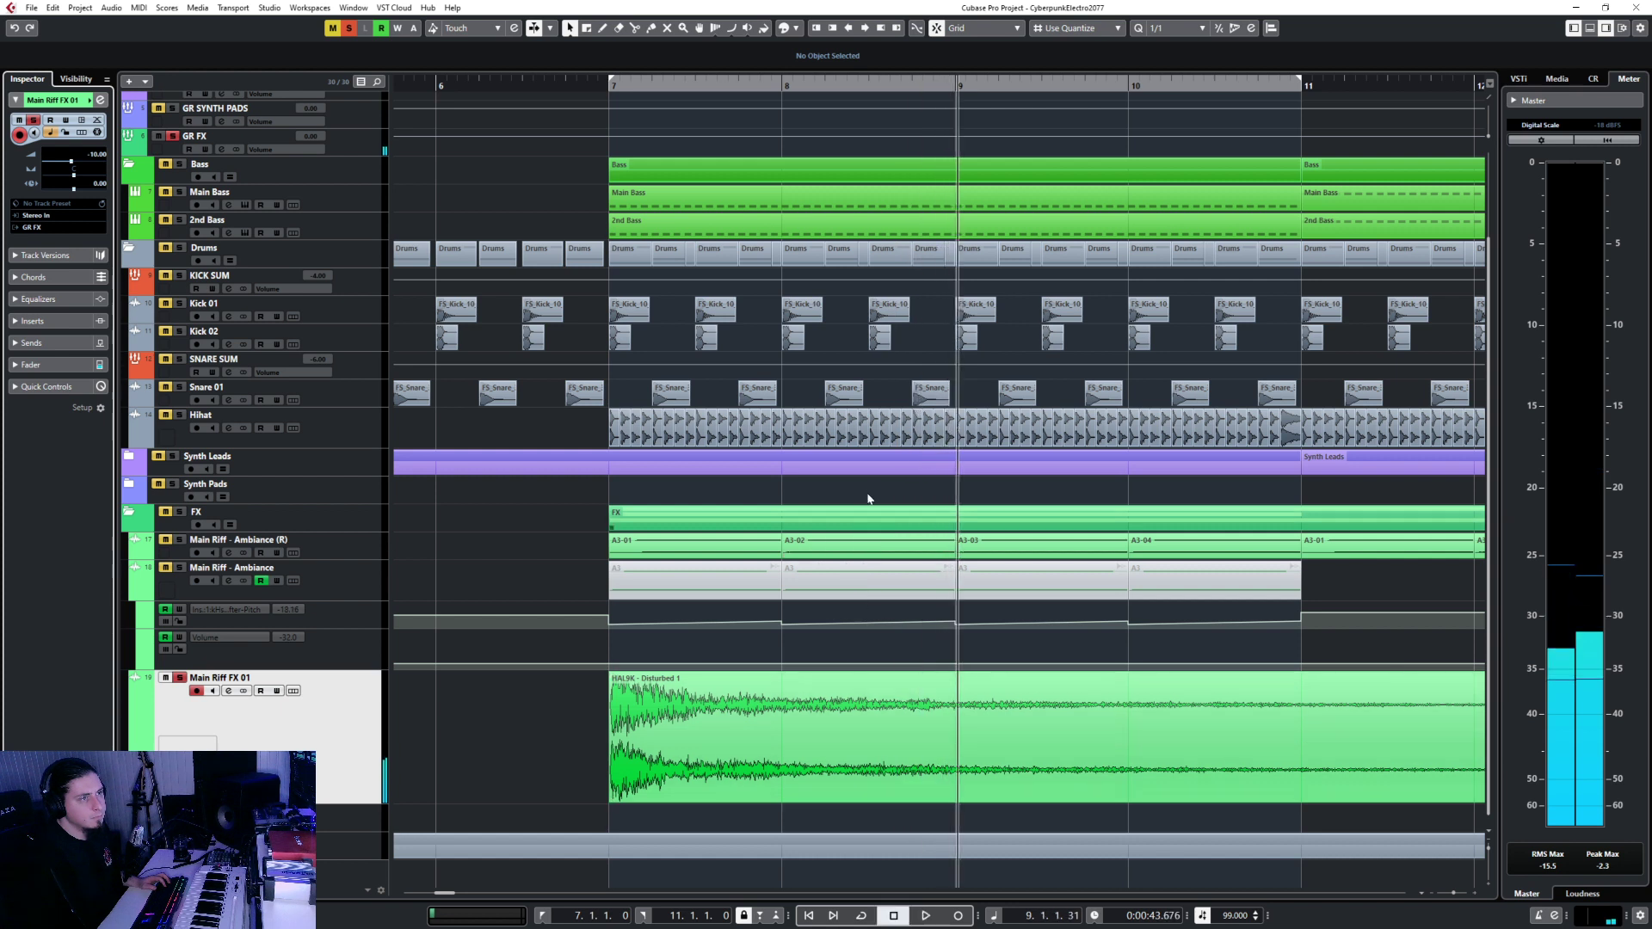
# Split the Disturbed 1 clip at about 8.1.4 and 8.2.4 and delete the parts before and after that short slice.
pyautogui.rightClick(837, 786)
pyautogui.click(911, 763)
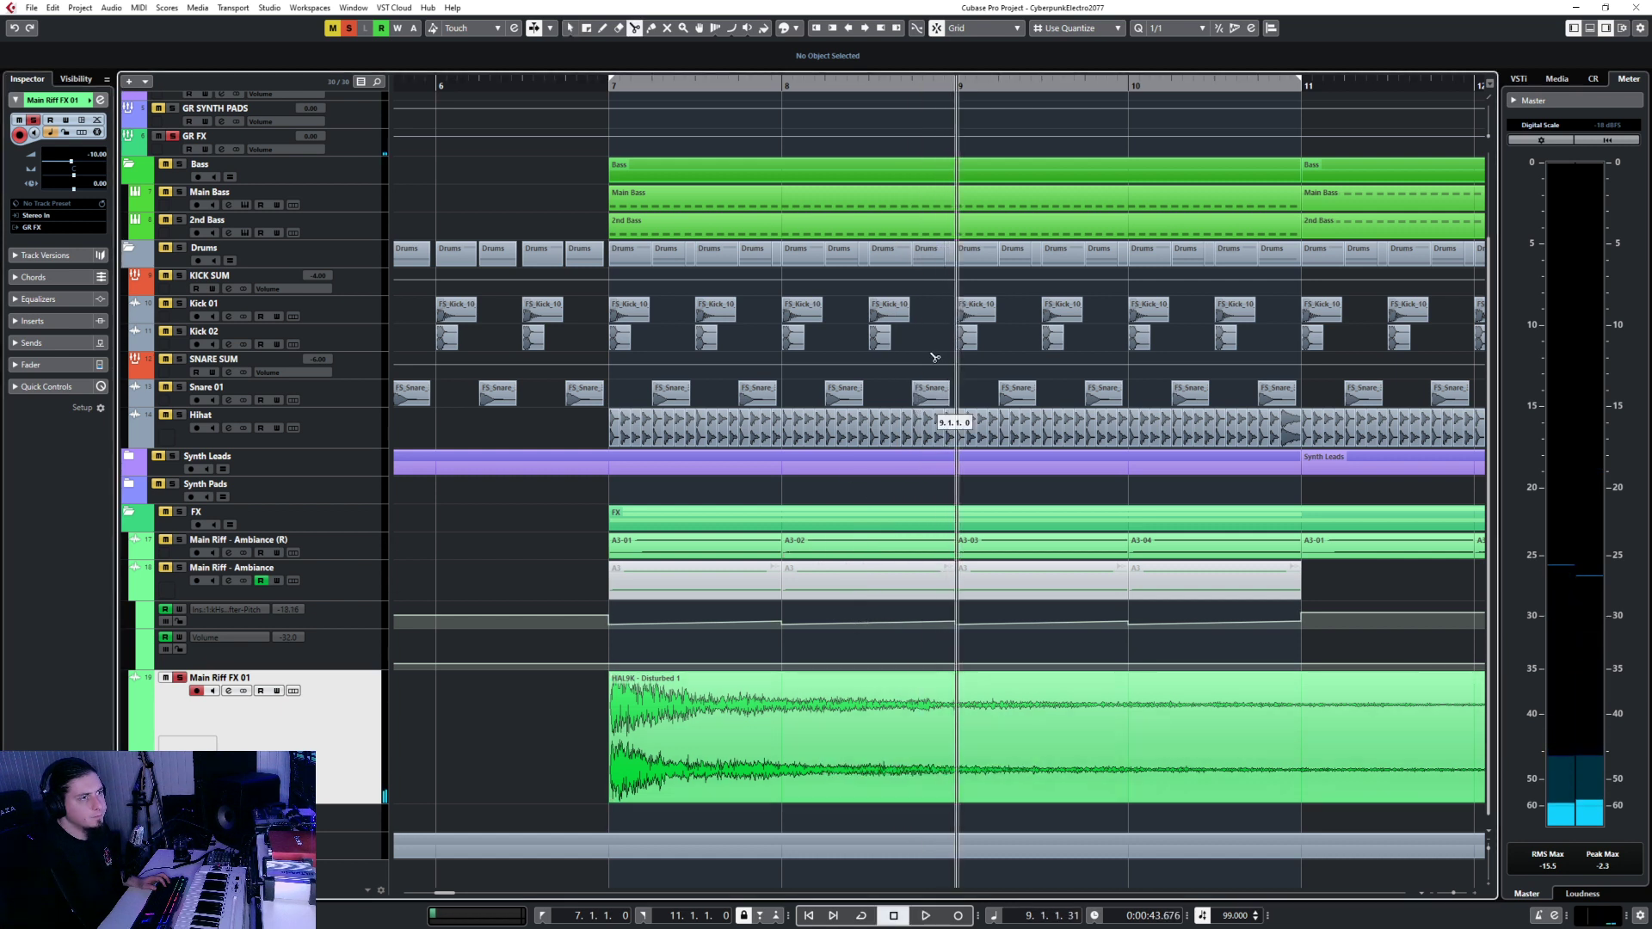
pyautogui.click(813, 732)
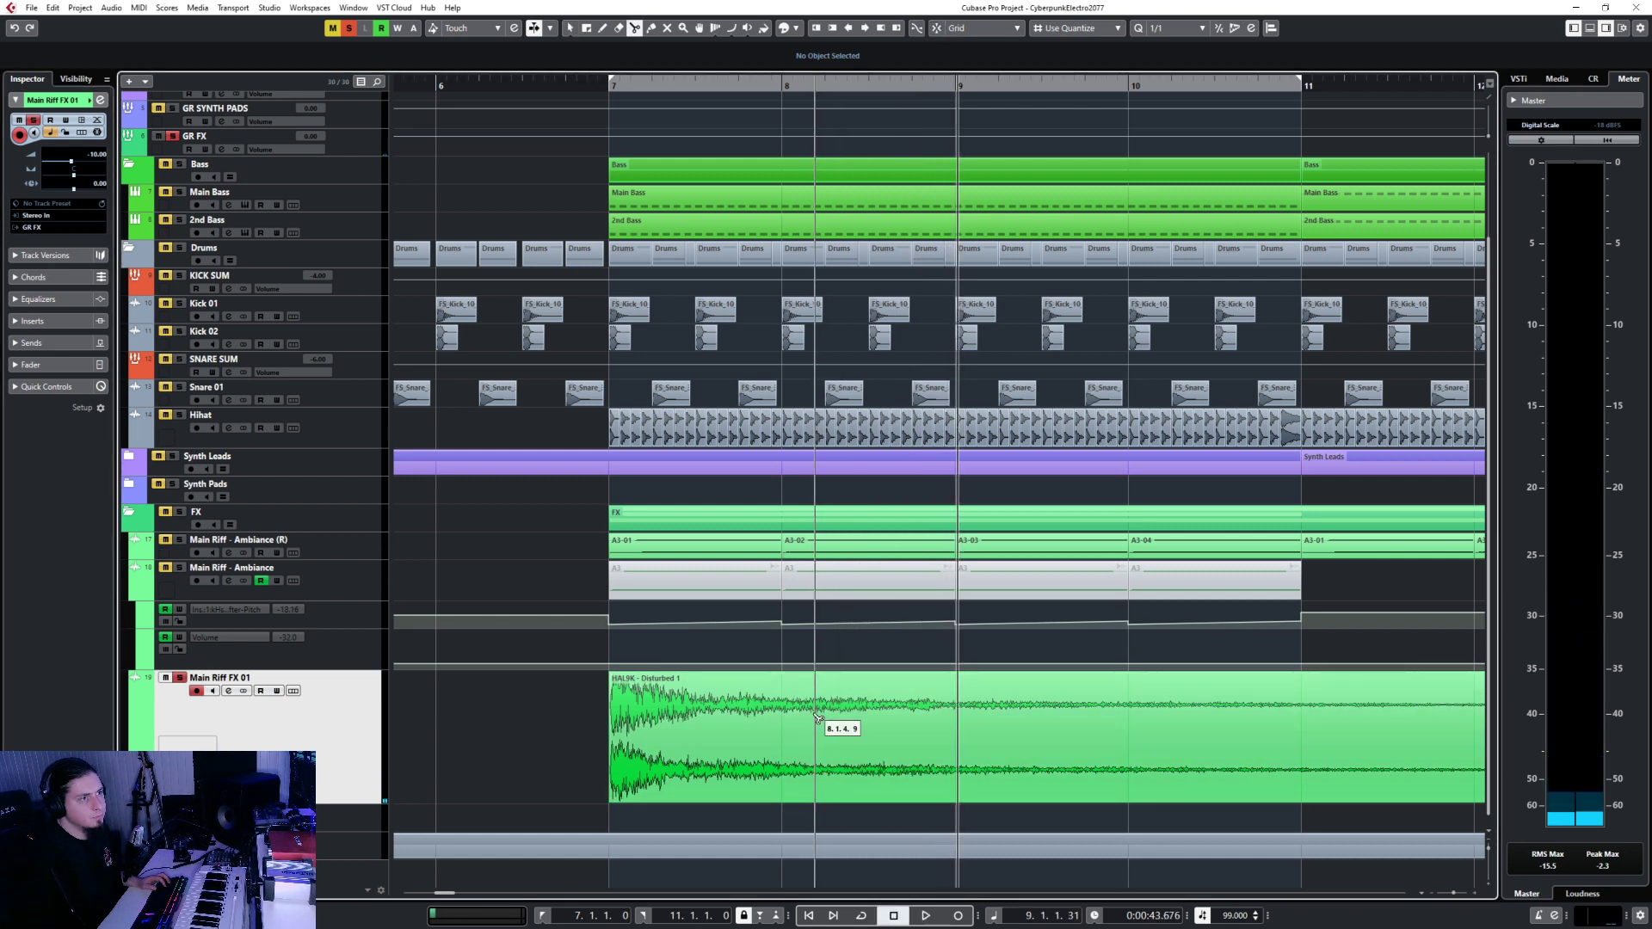
pyautogui.click(868, 746)
pyautogui.rightClick(865, 749)
pyautogui.click(868, 735)
pyautogui.click(761, 731)
pyautogui.press('Delete')
pyautogui.click(937, 725)
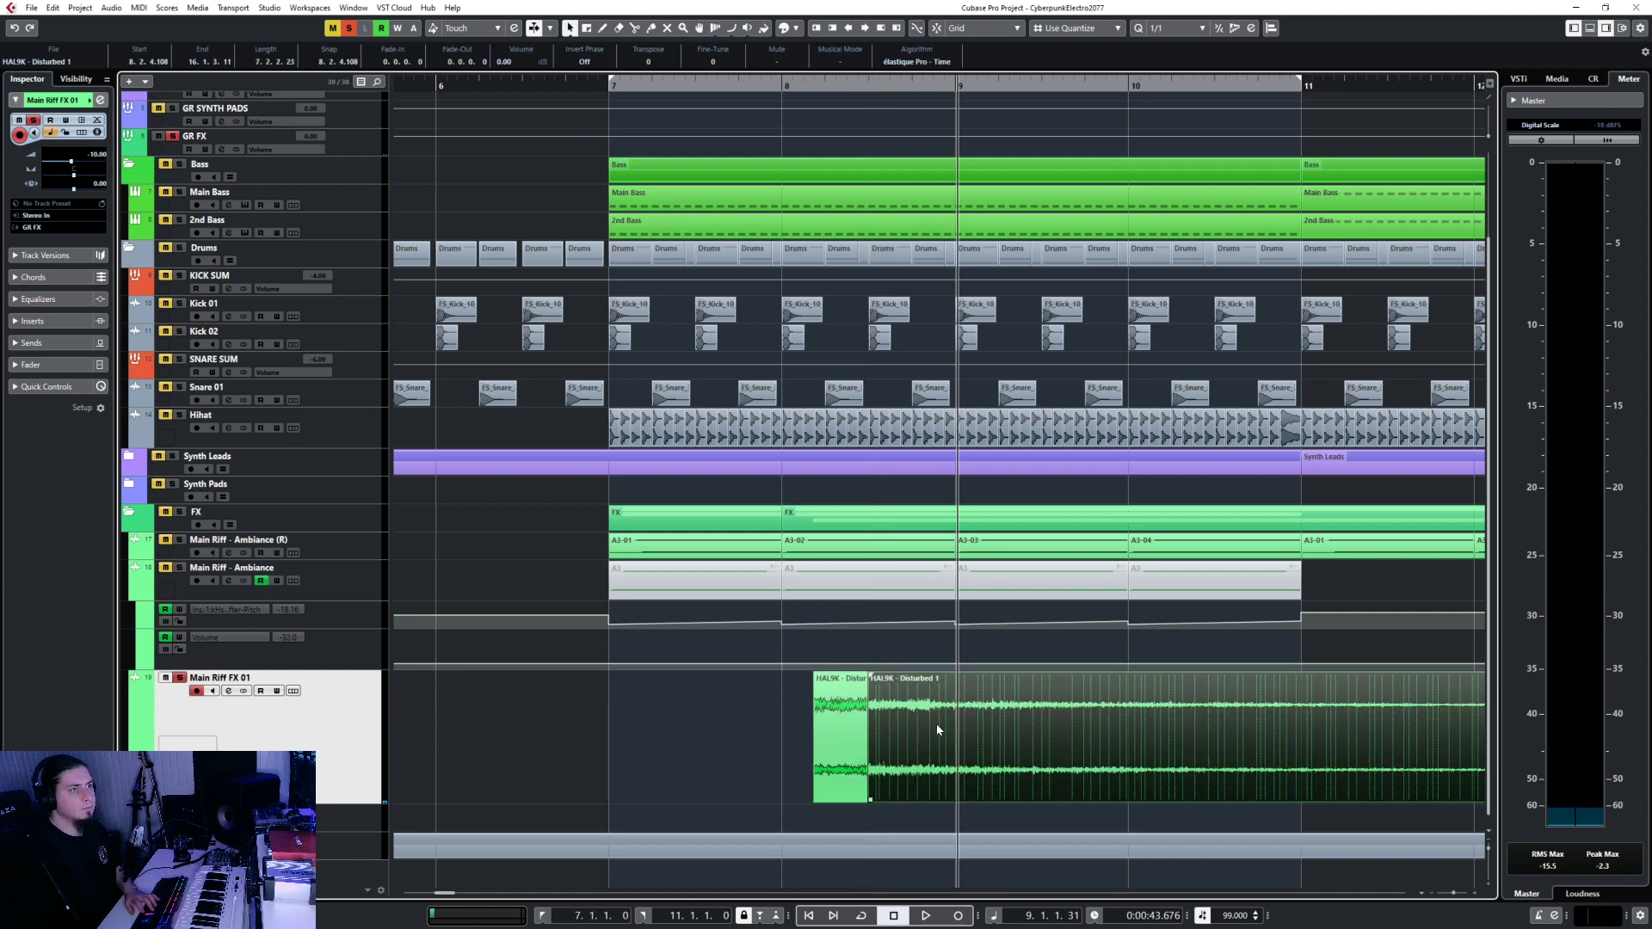
pyautogui.press('Delete')
# Move the remaining Disturbed 1 slice to the start of bar 7 and give it a short fade-in.
pyautogui.moveTo(830, 735); pyautogui.dragTo(633, 676)
pyautogui.press('h')
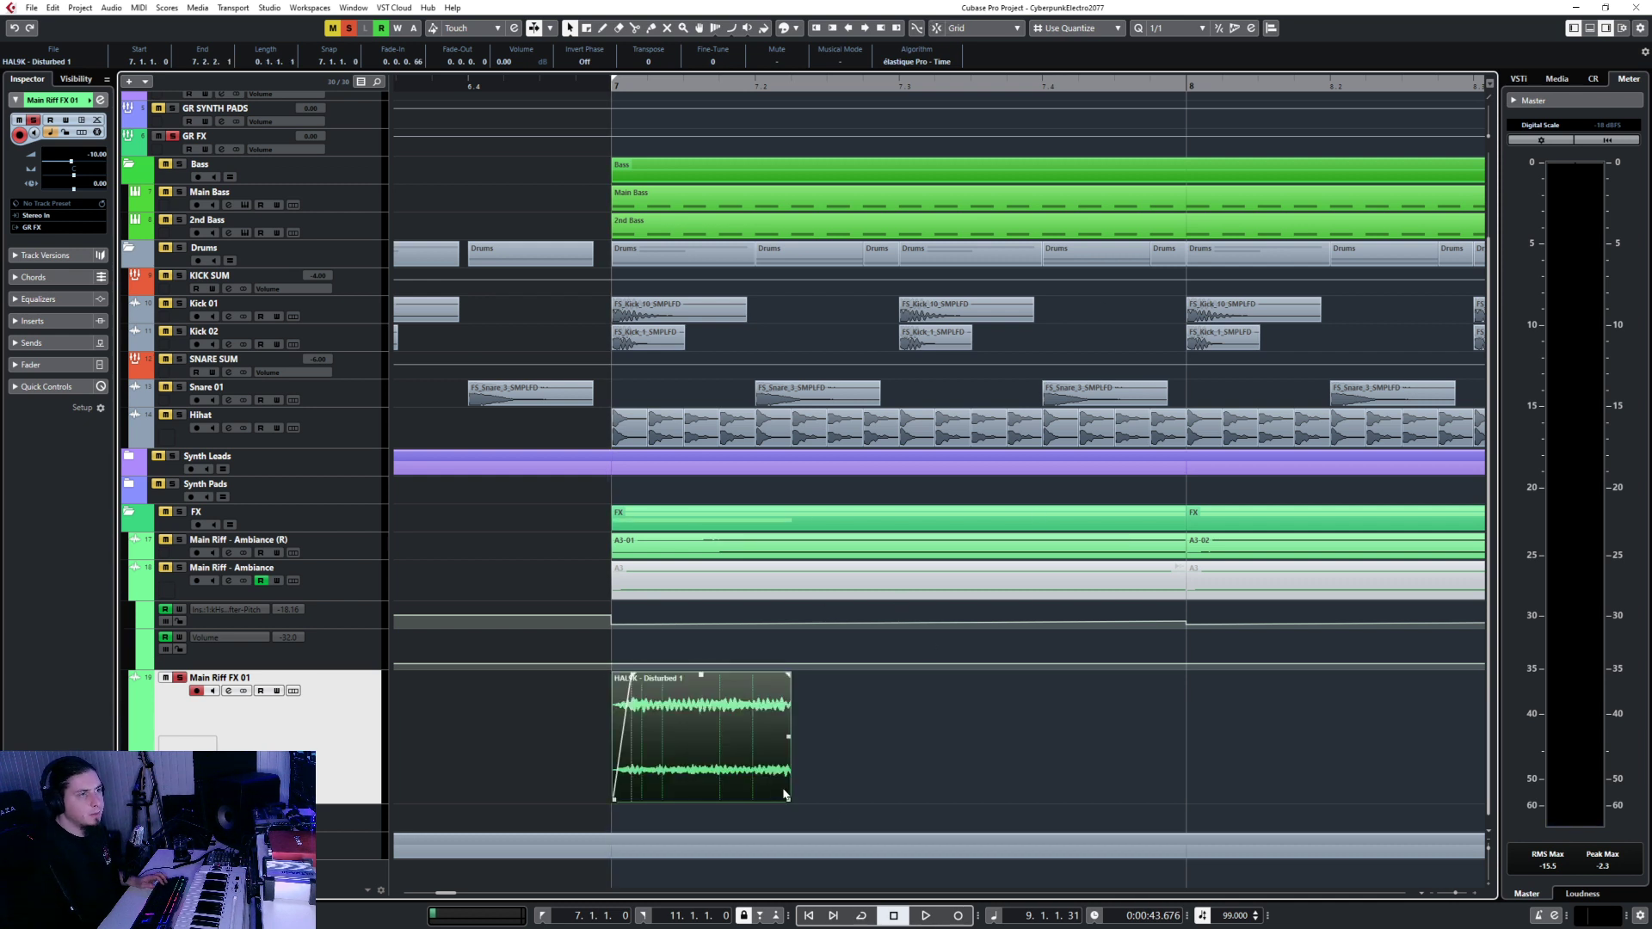
# Shorten the slice to a length of about 0.0.1.109 with a short fade-out, and unsolo the Main Riff FX 01 track.
pyautogui.moveTo(787, 801); pyautogui.dragTo(680, 801)
pyautogui.moveTo(679, 675); pyautogui.dragTo(668, 677)
pyautogui.scroll(-3, 747, 778)
pyautogui.press('s')
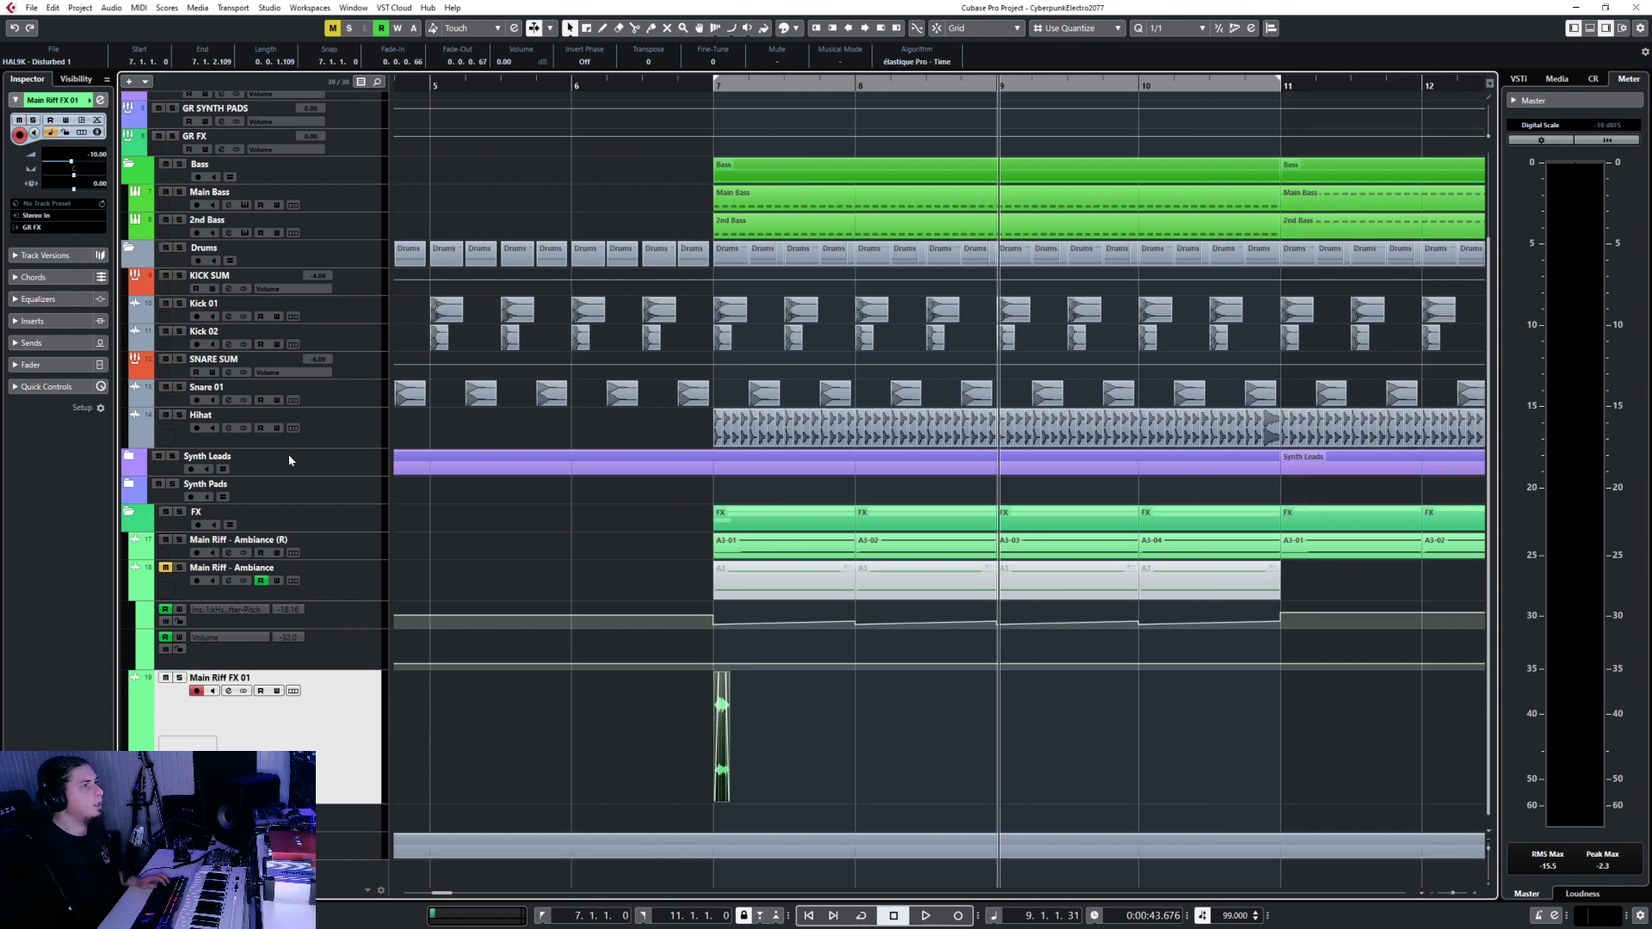
# Add the PingPongDelay effect as an insert on the Main Riff FX 01 channel in the MixConsole.
pyautogui.press('F3')
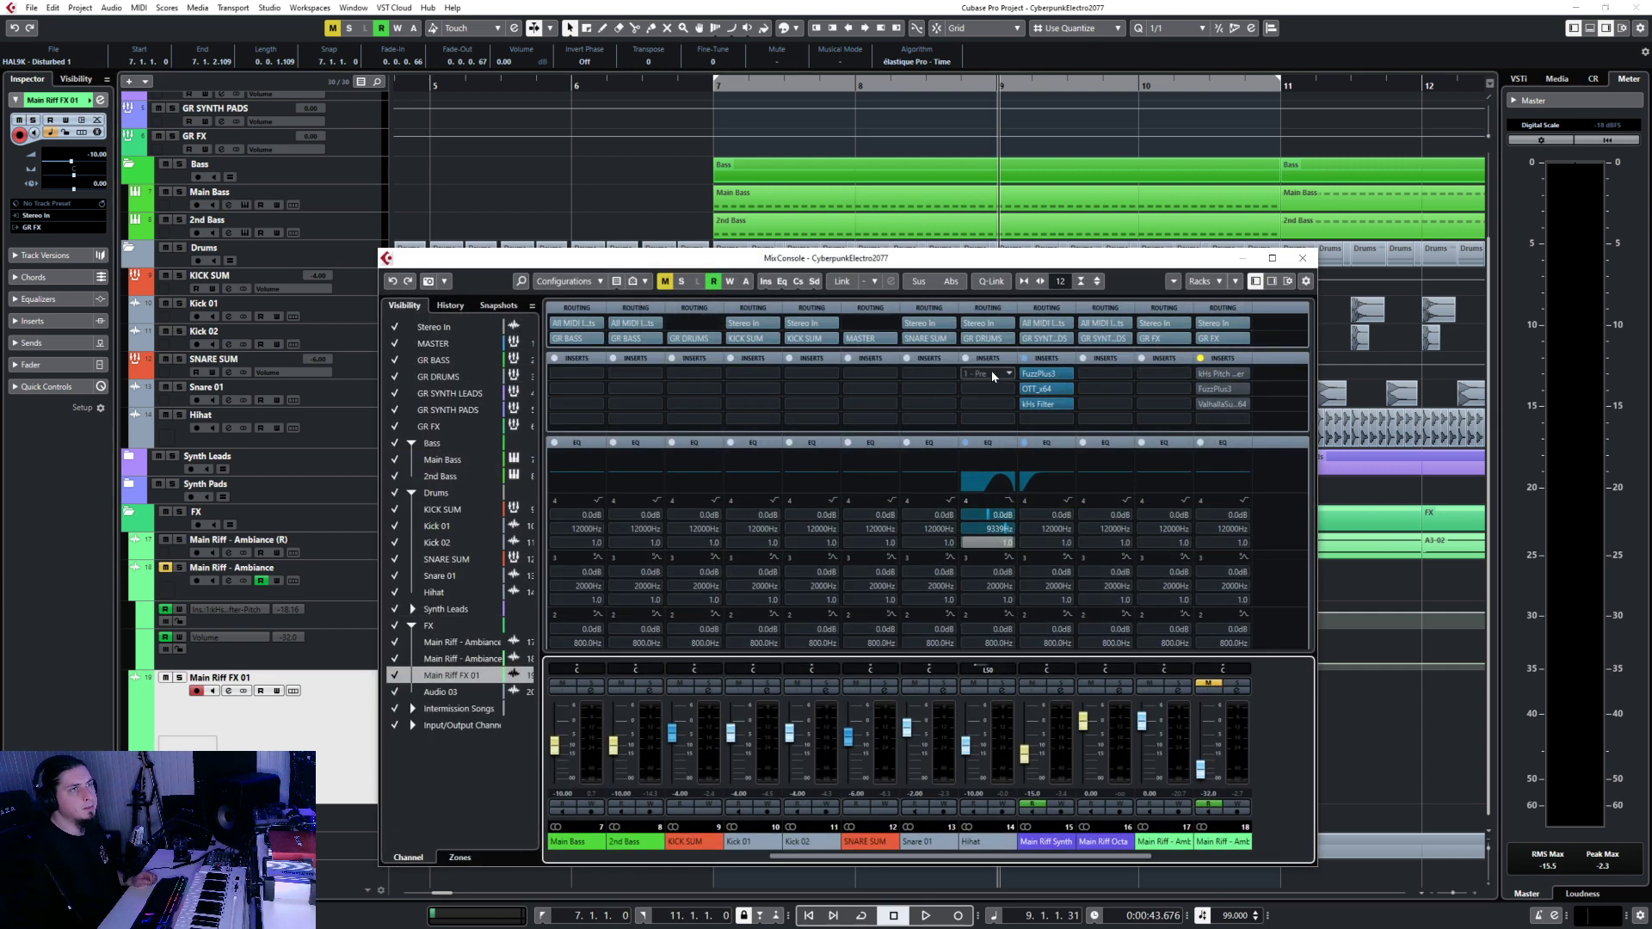
pyautogui.click(1165, 389)
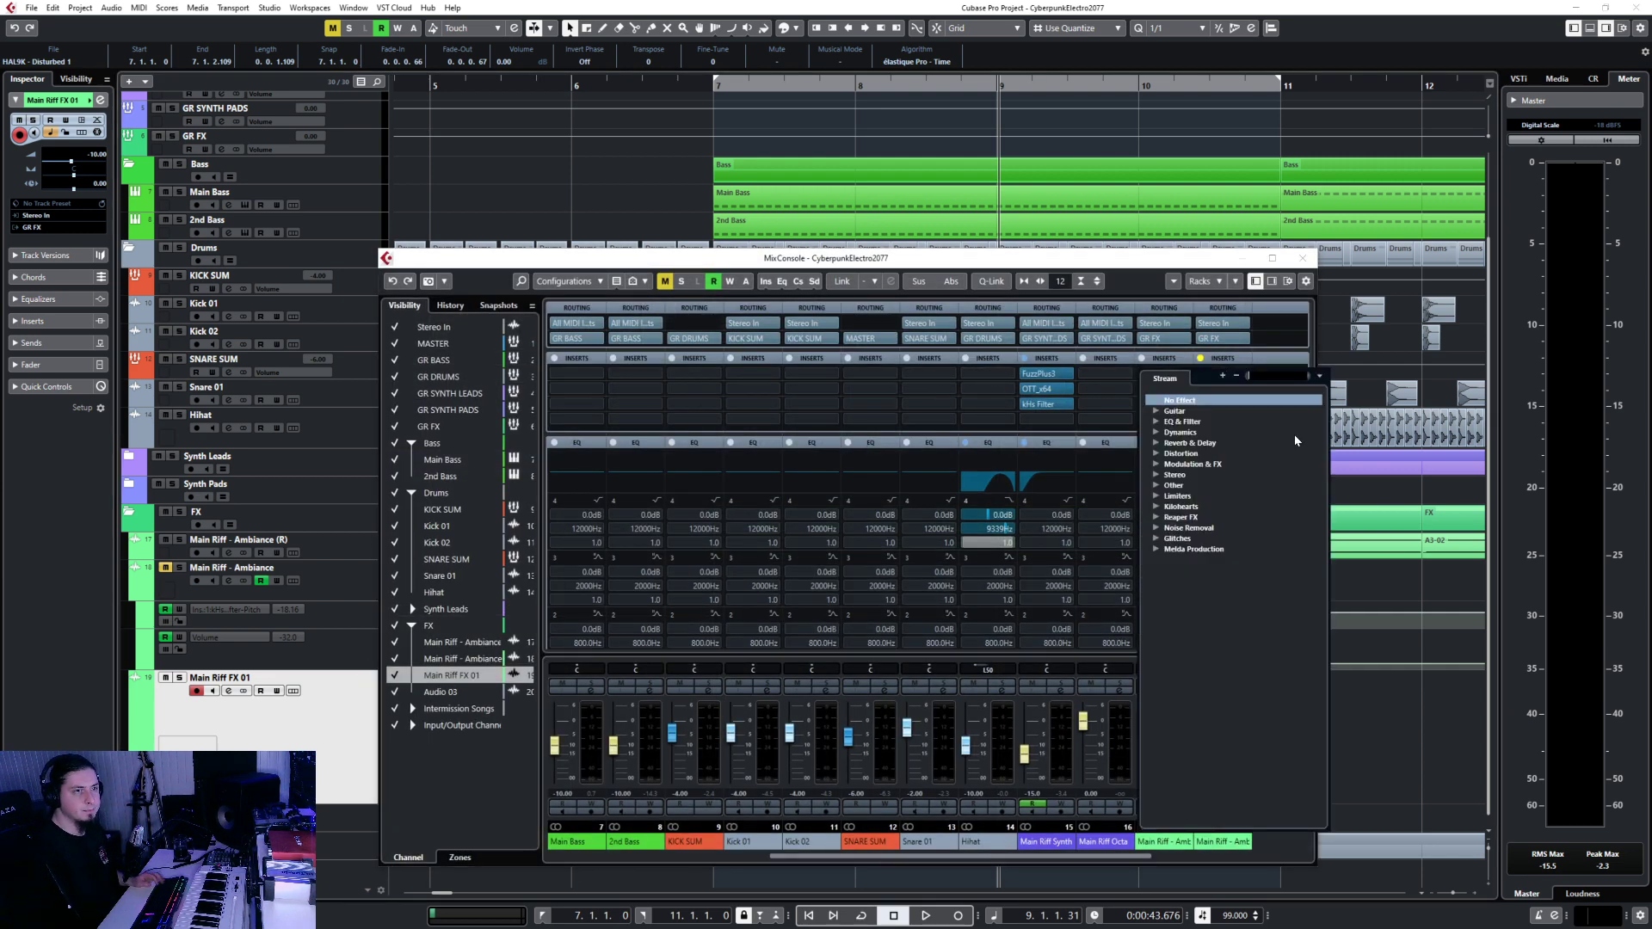
pyautogui.click(1120, 255)
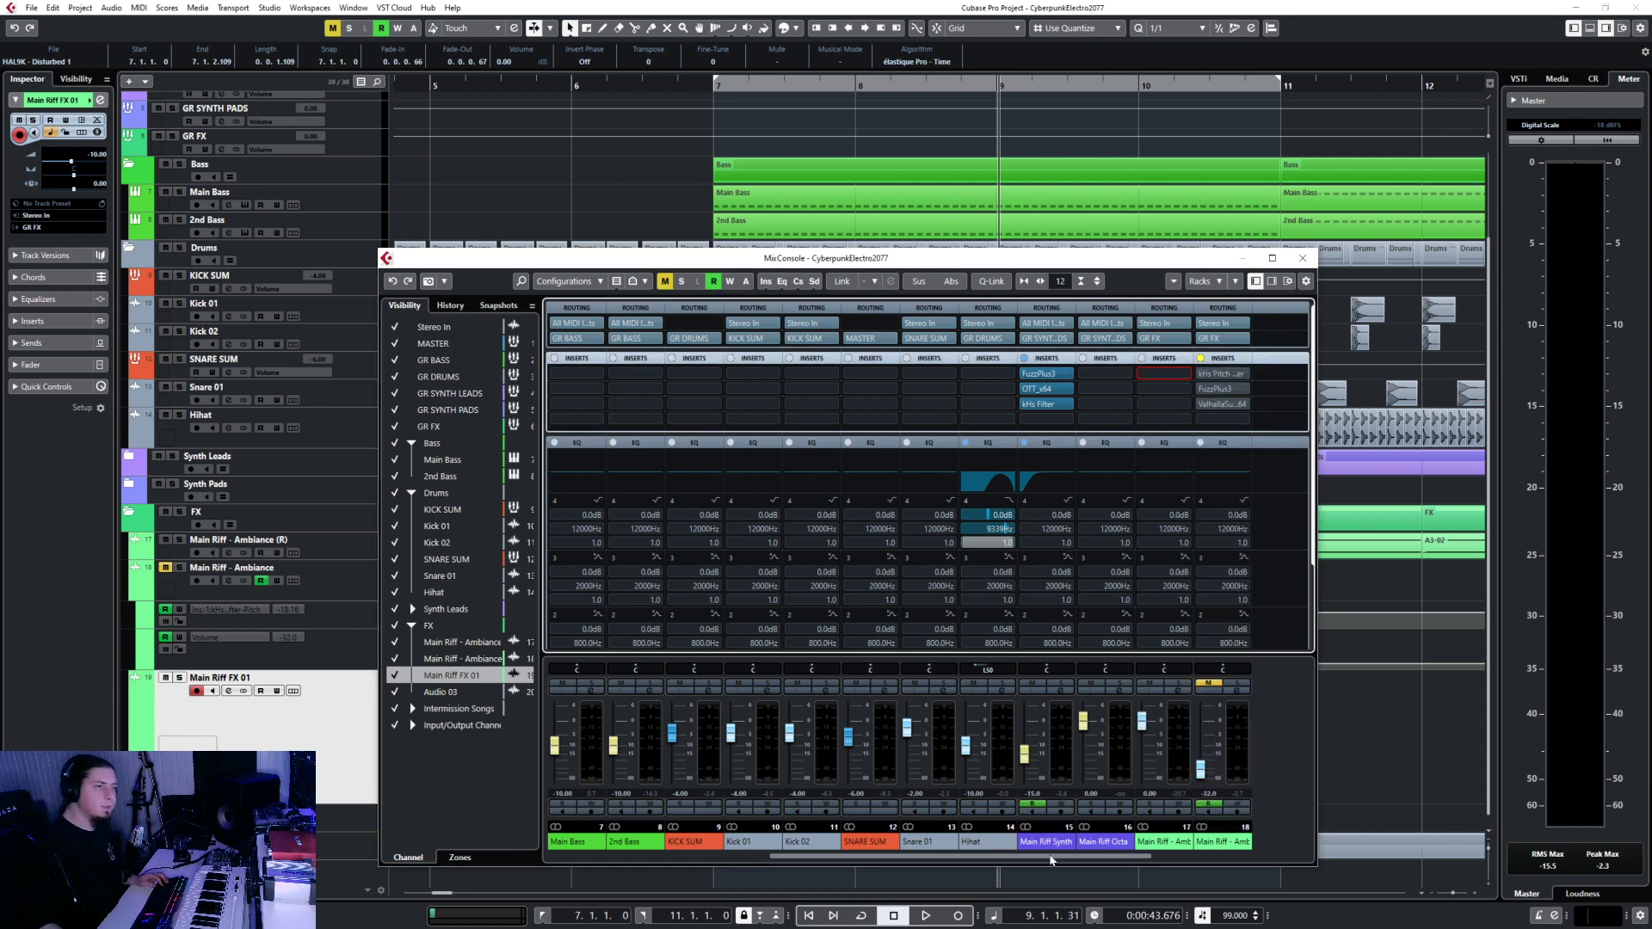
pyautogui.moveTo(1051, 859); pyautogui.dragTo(1180, 858)
pyautogui.click(1048, 375)
pyautogui.write('d')
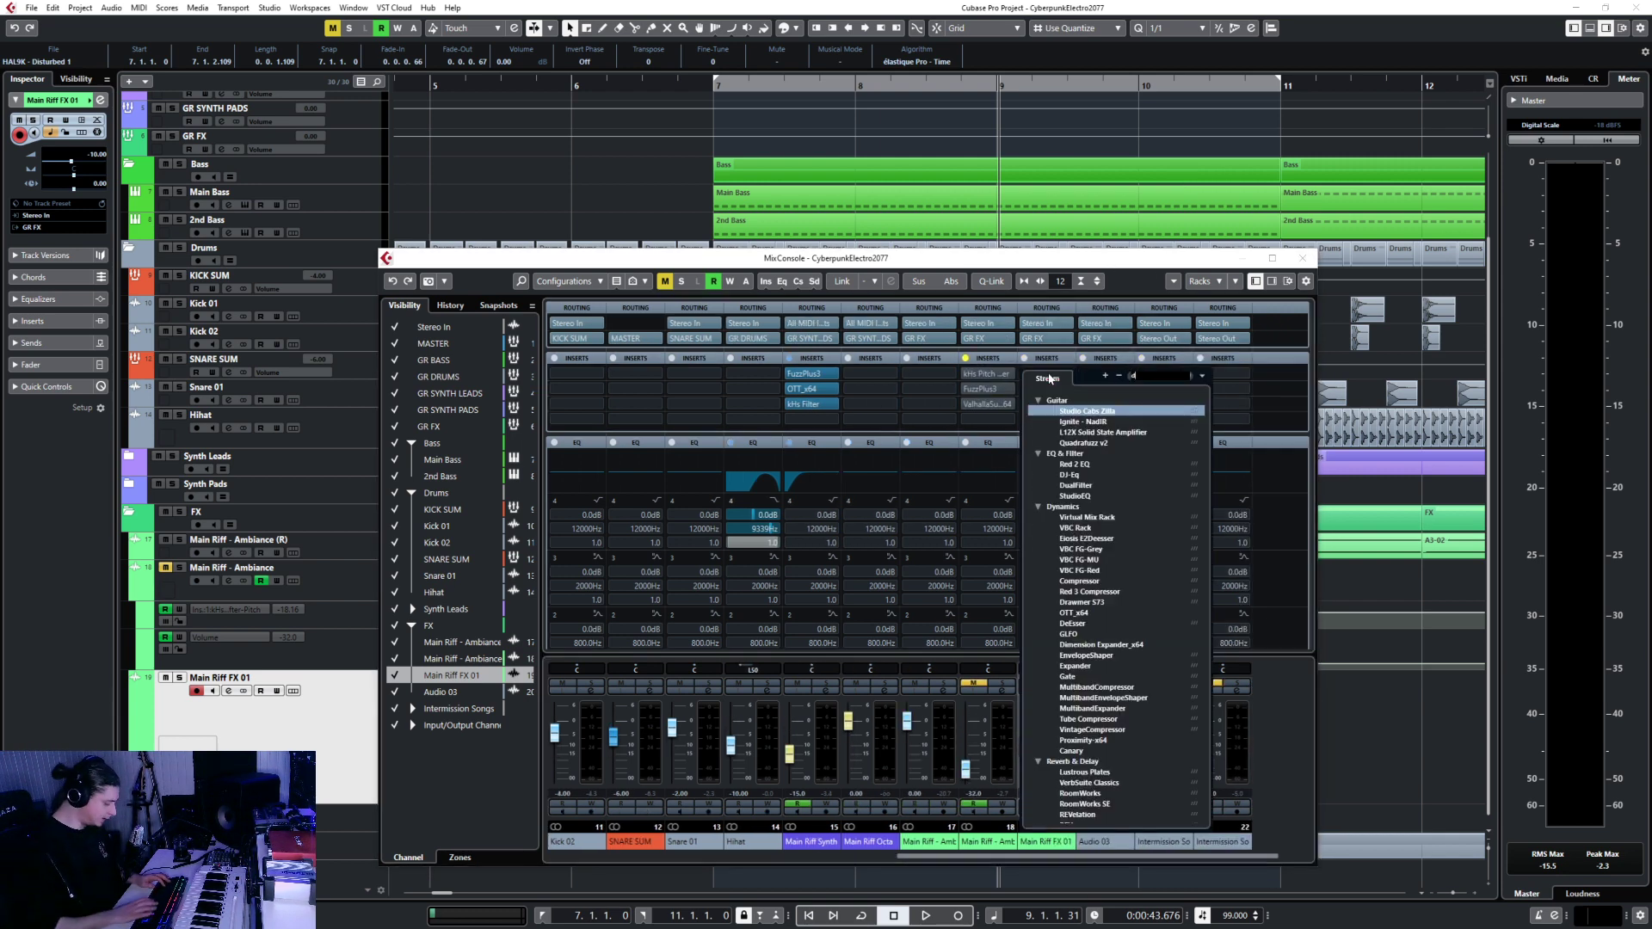
pyautogui.write('elay')
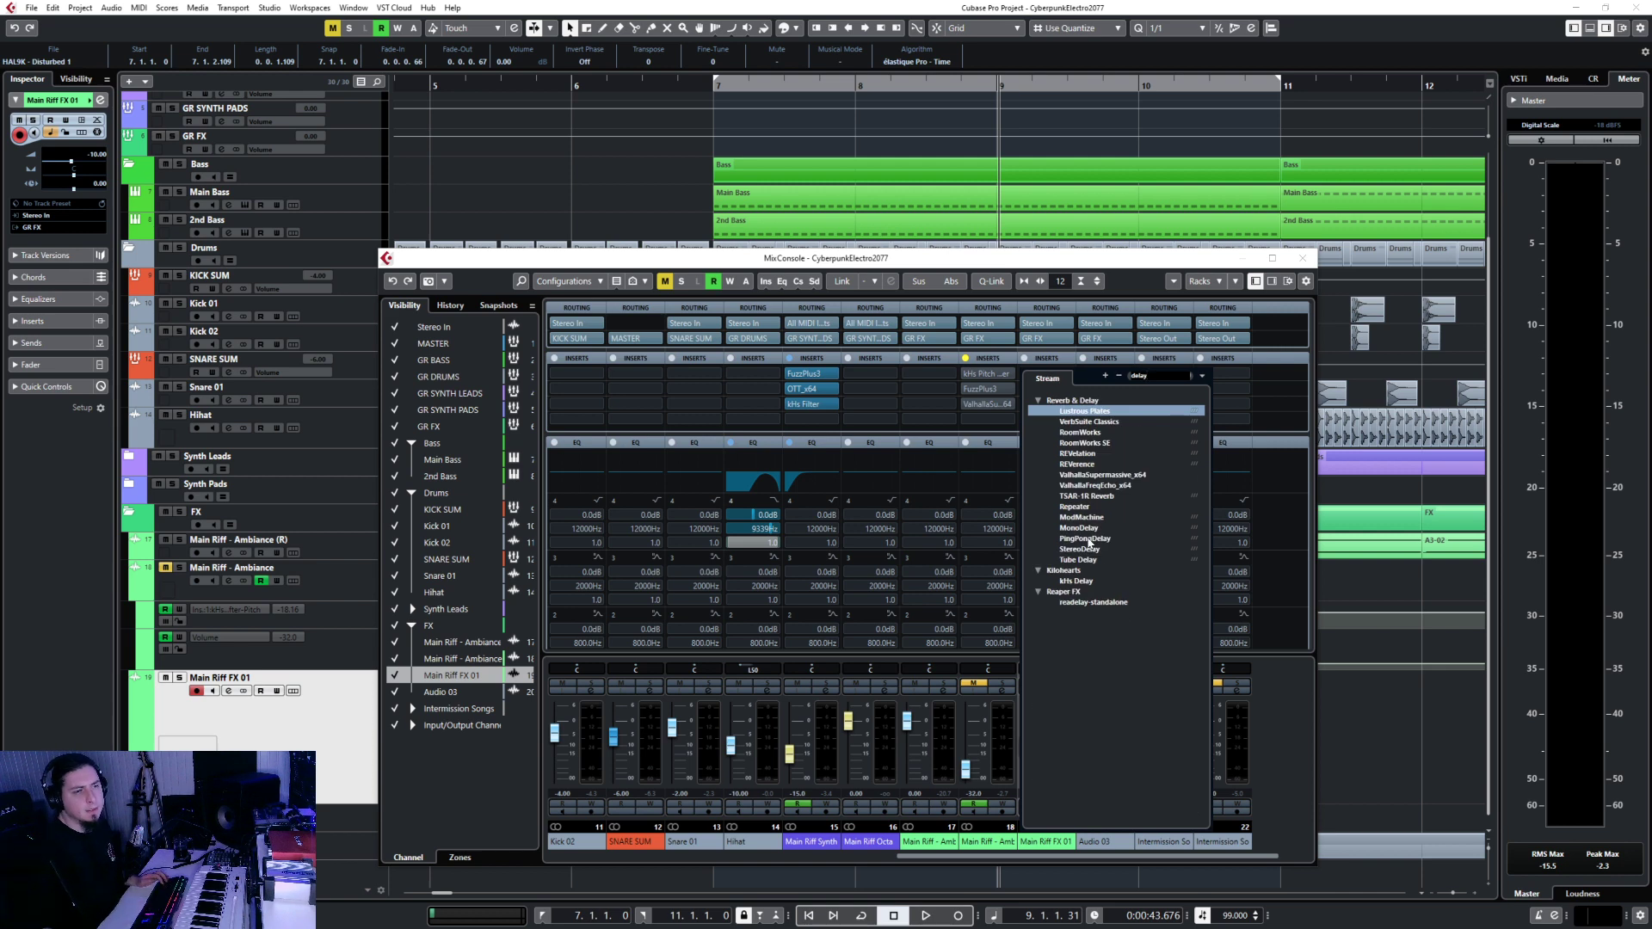
pyautogui.click(1087, 539)
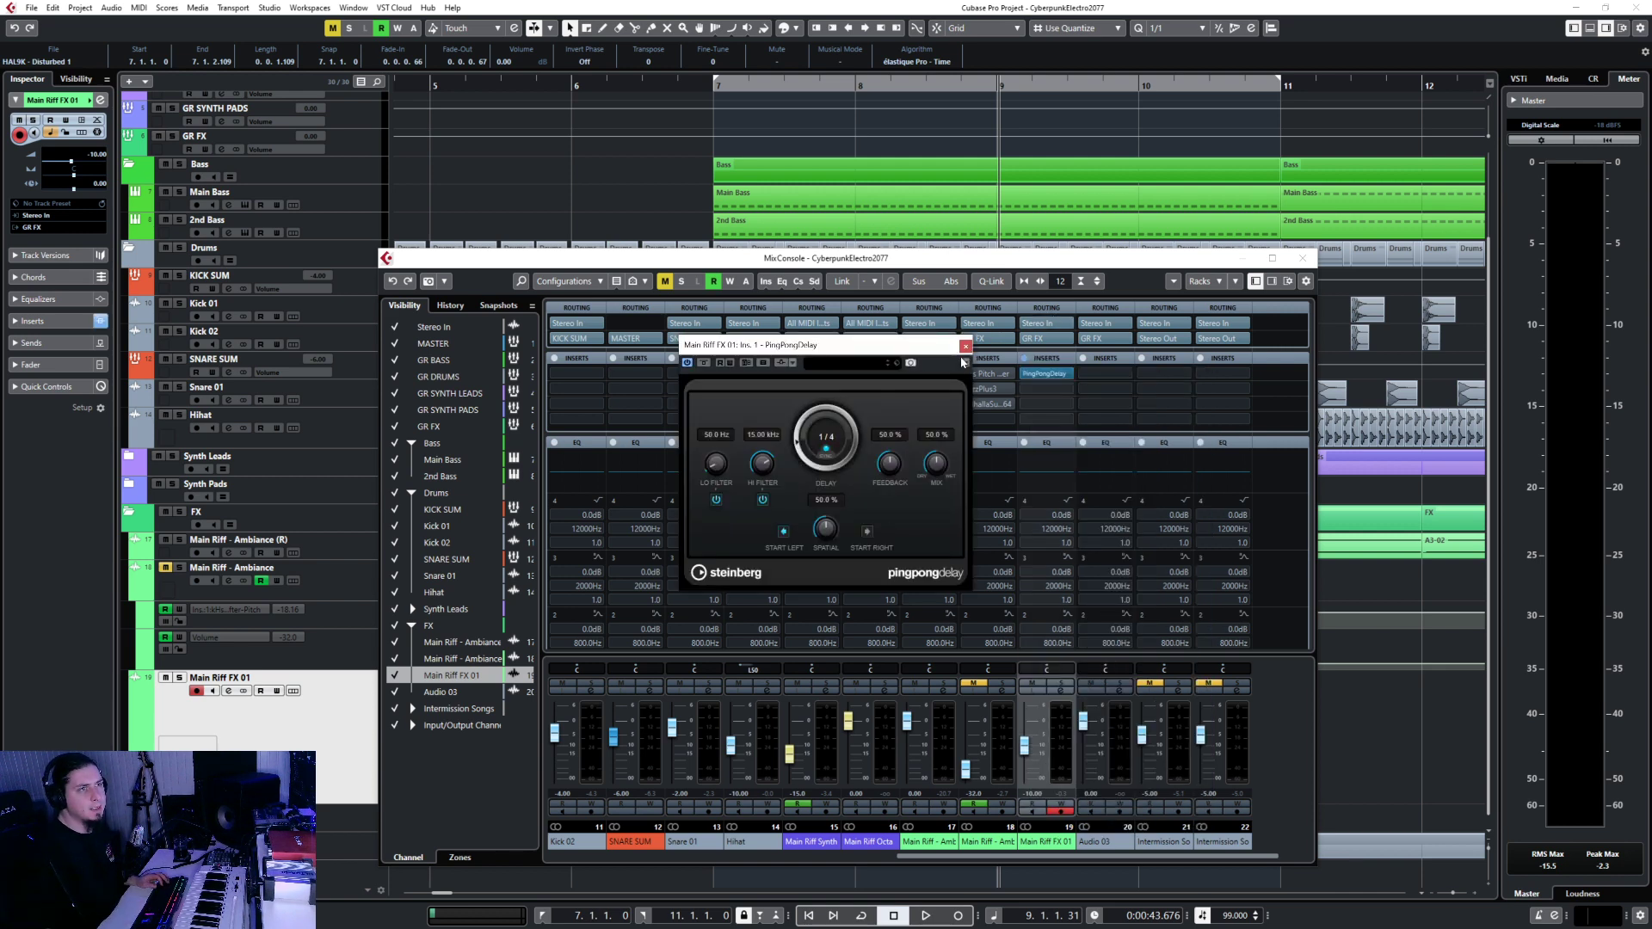
# Move PingPongDelay to the second insert slot of the Main Riff FX 01 channel and close the MixConsole.
pyautogui.click(966, 346)
pyautogui.moveTo(1045, 374); pyautogui.dragTo(1044, 389)
pyautogui.click(1303, 258)
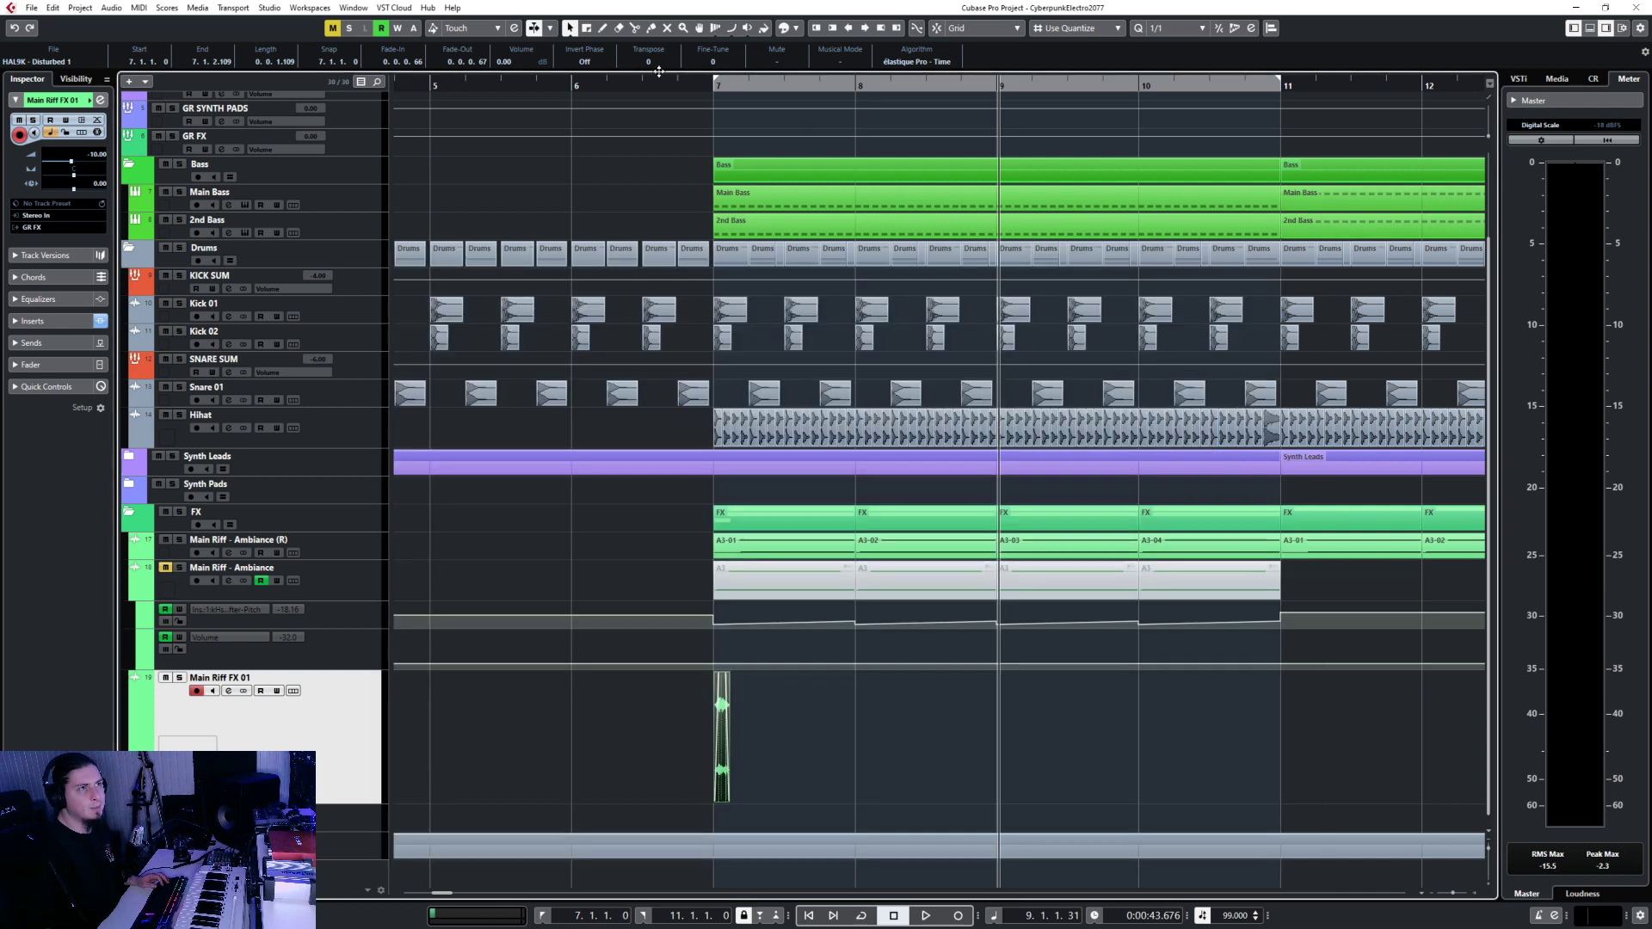
# Set the Main Riff FX 01 track volume to -8 and start playback from just before bar 6.
pyautogui.click(569, 86)
pyautogui.click(97, 153)
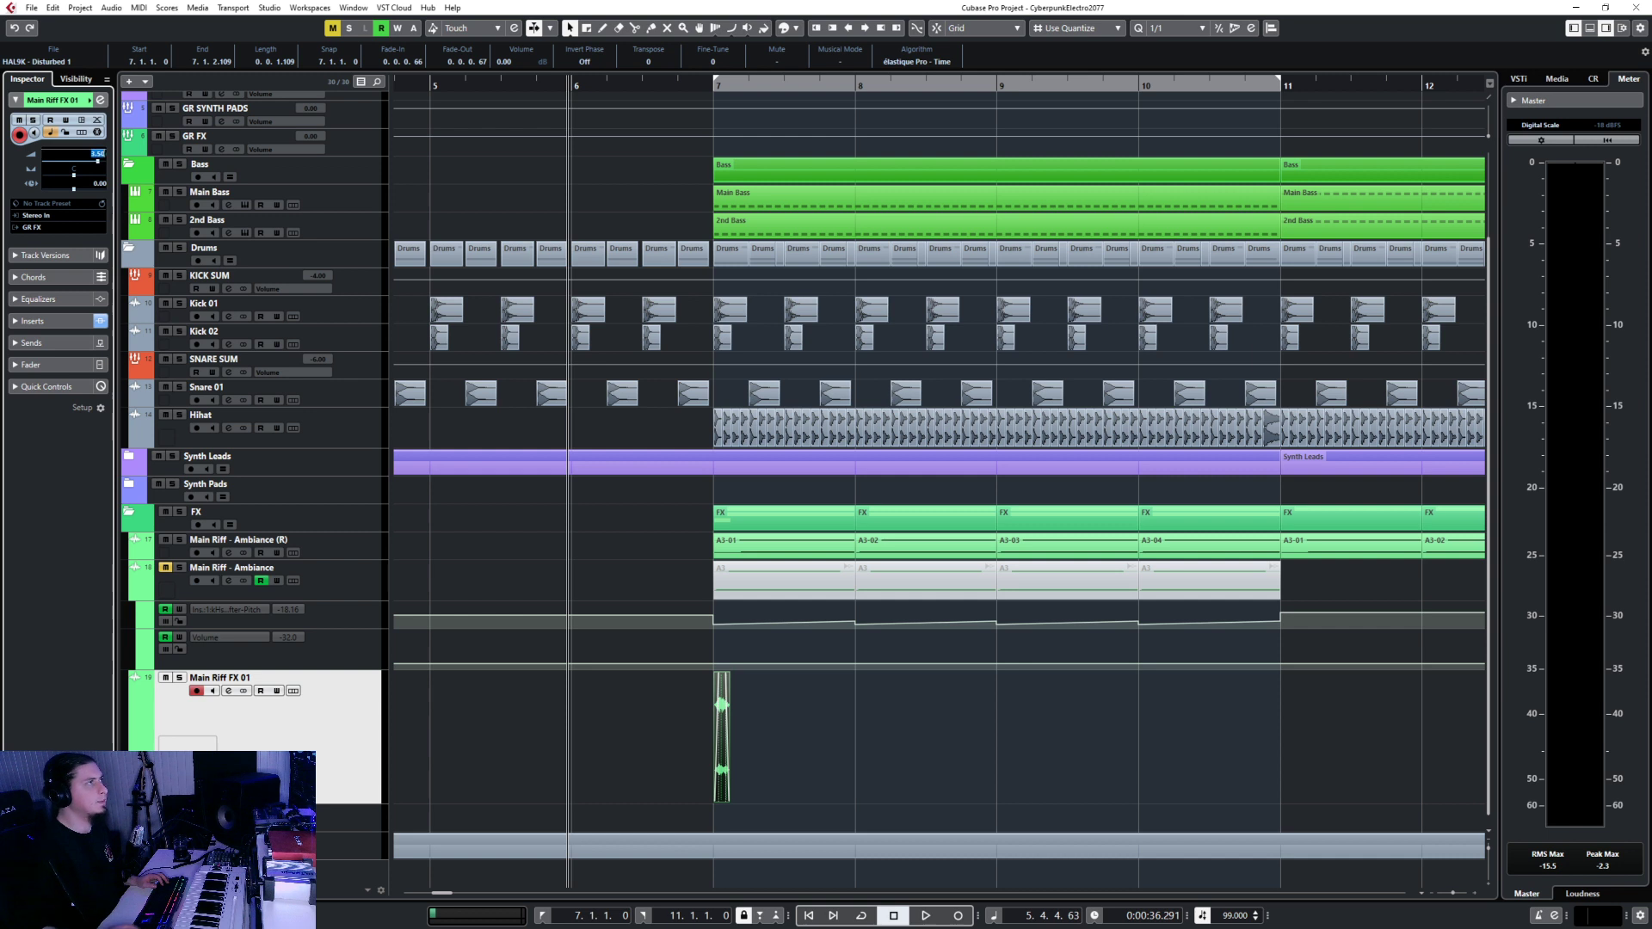
pyautogui.write('-8')
pyautogui.press('Return')
pyautogui.press('space')
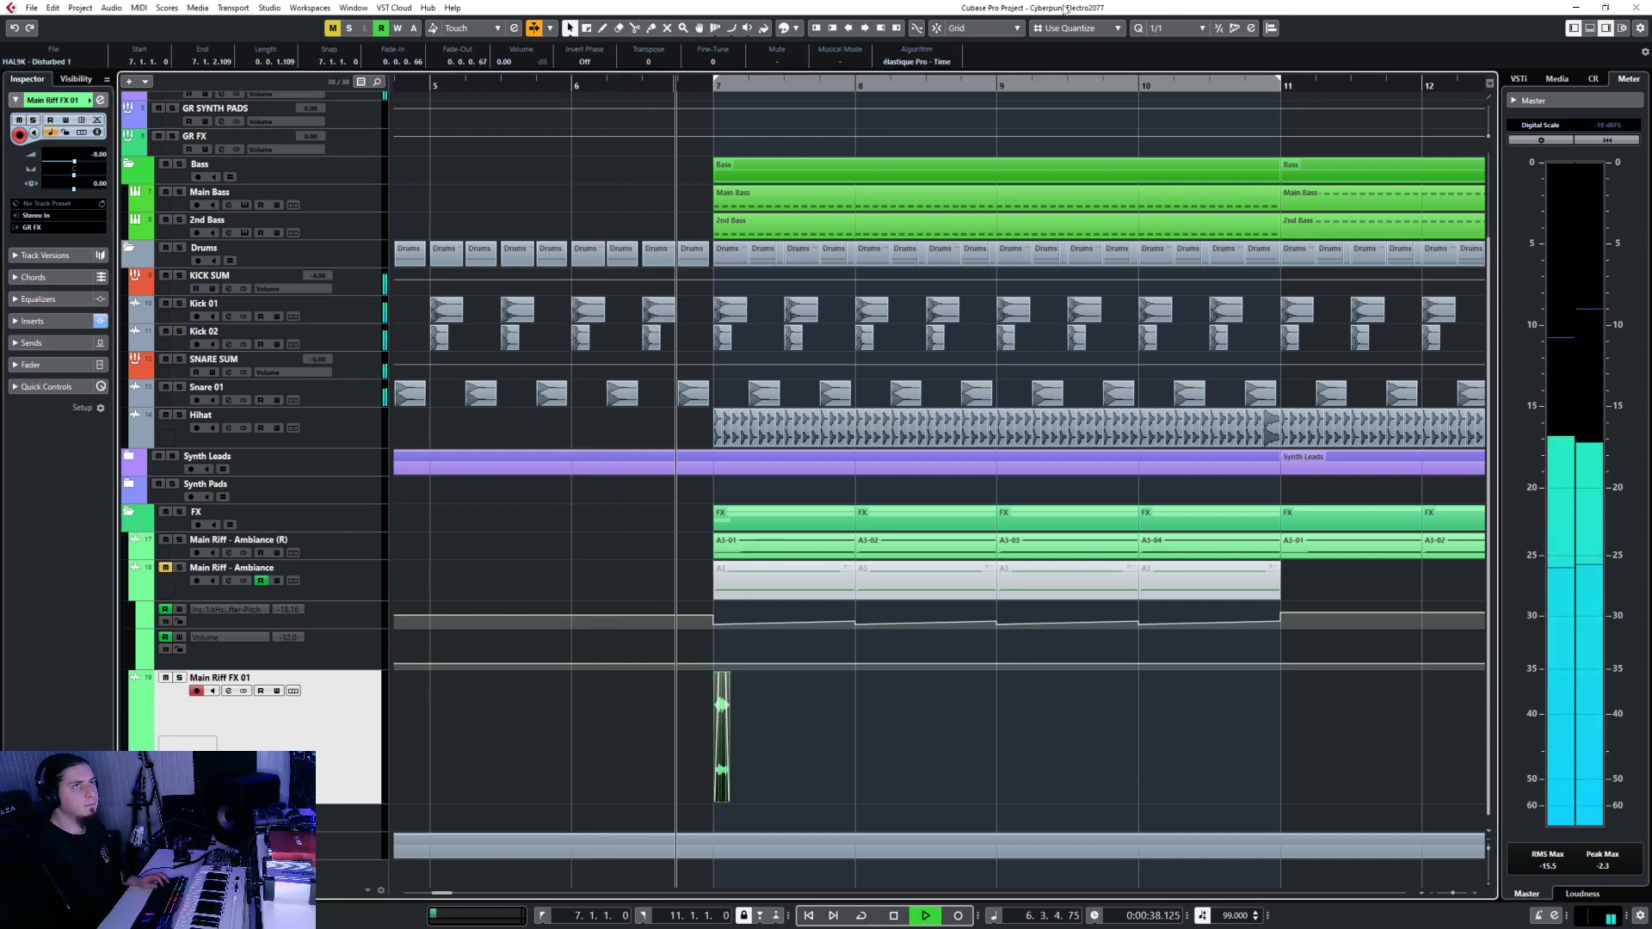
# Copy the short clip at bar 7 of the Main Riff FX 01 track to bars 8, 9 and 10.
pyautogui.moveTo(977, 720); pyautogui.dragTo(629, 773)
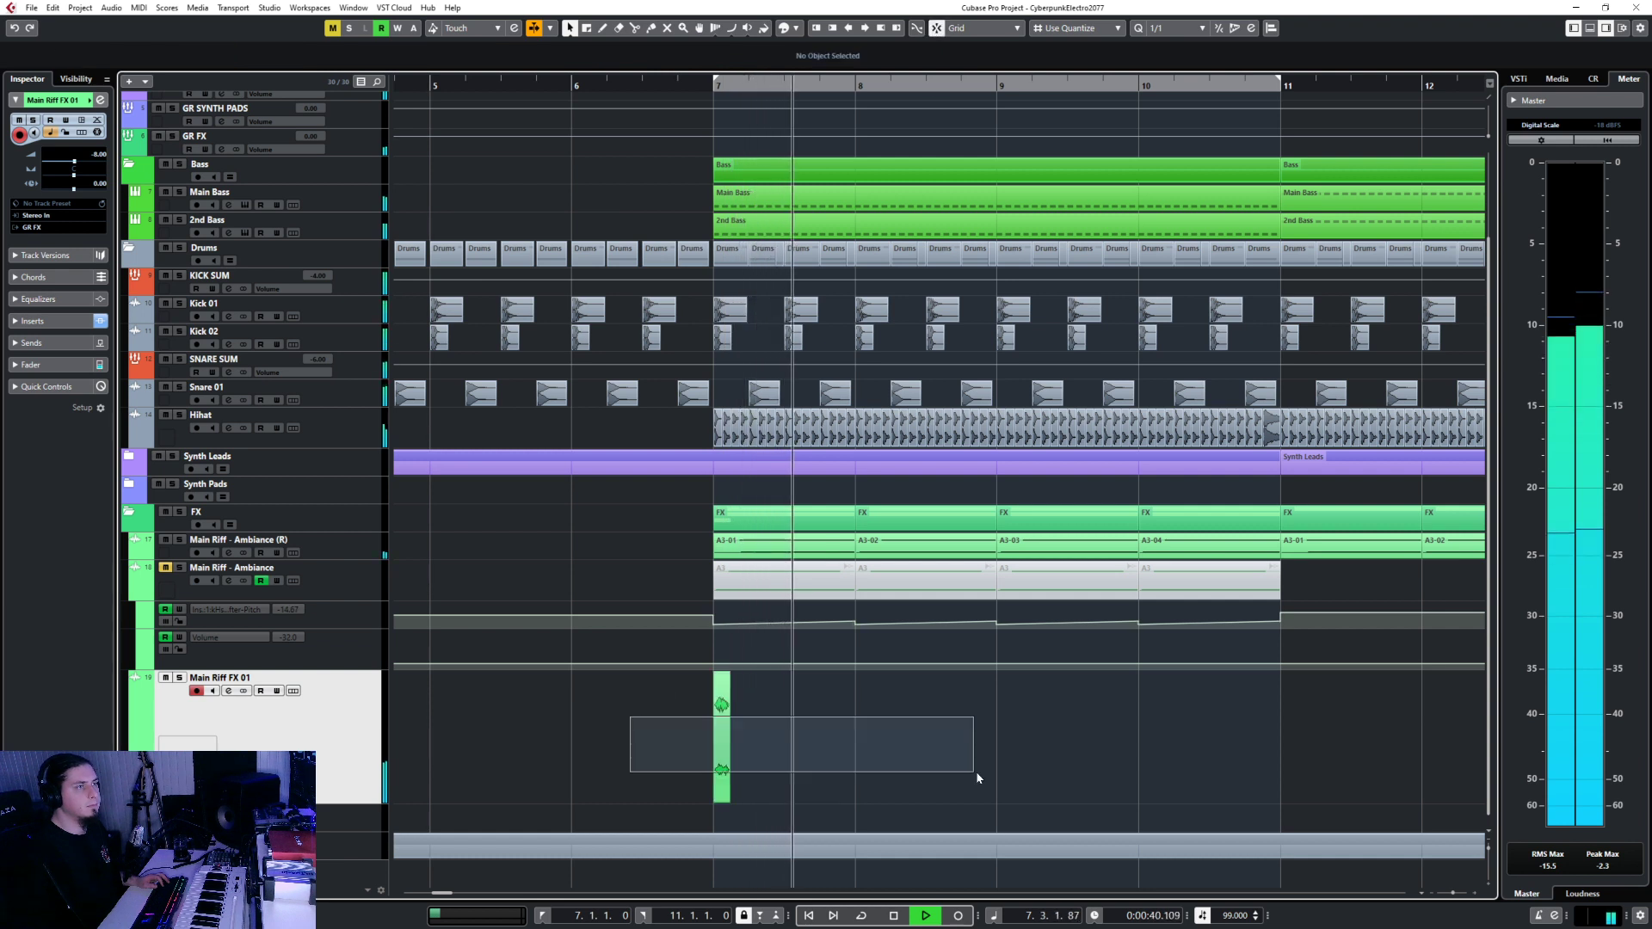
pyautogui.press('space')
pyautogui.click(859, 89)
pyautogui.hotkey('ctrl', 'v')
pyautogui.hotkey('ctrl', 'v')
pyautogui.hotkey('ctrl', 'v')
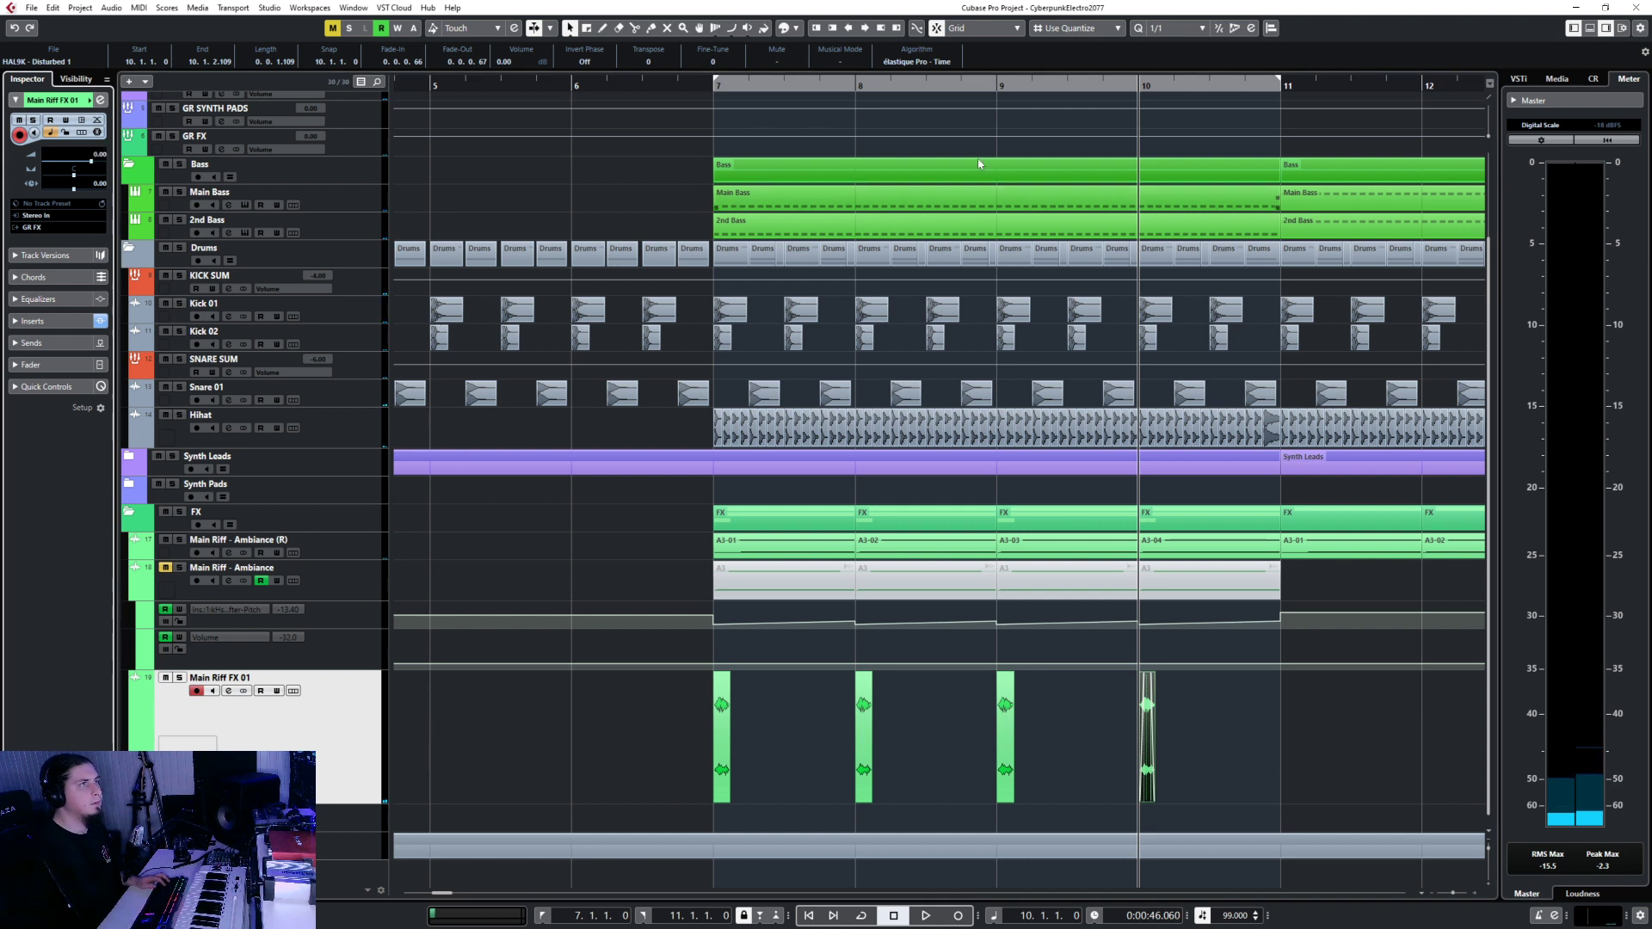
# Play the repeated clips in the mix from between bars 6 and 7, and solo the Main Riff FX 01 track.
pyautogui.click(638, 85)
pyautogui.press('space')
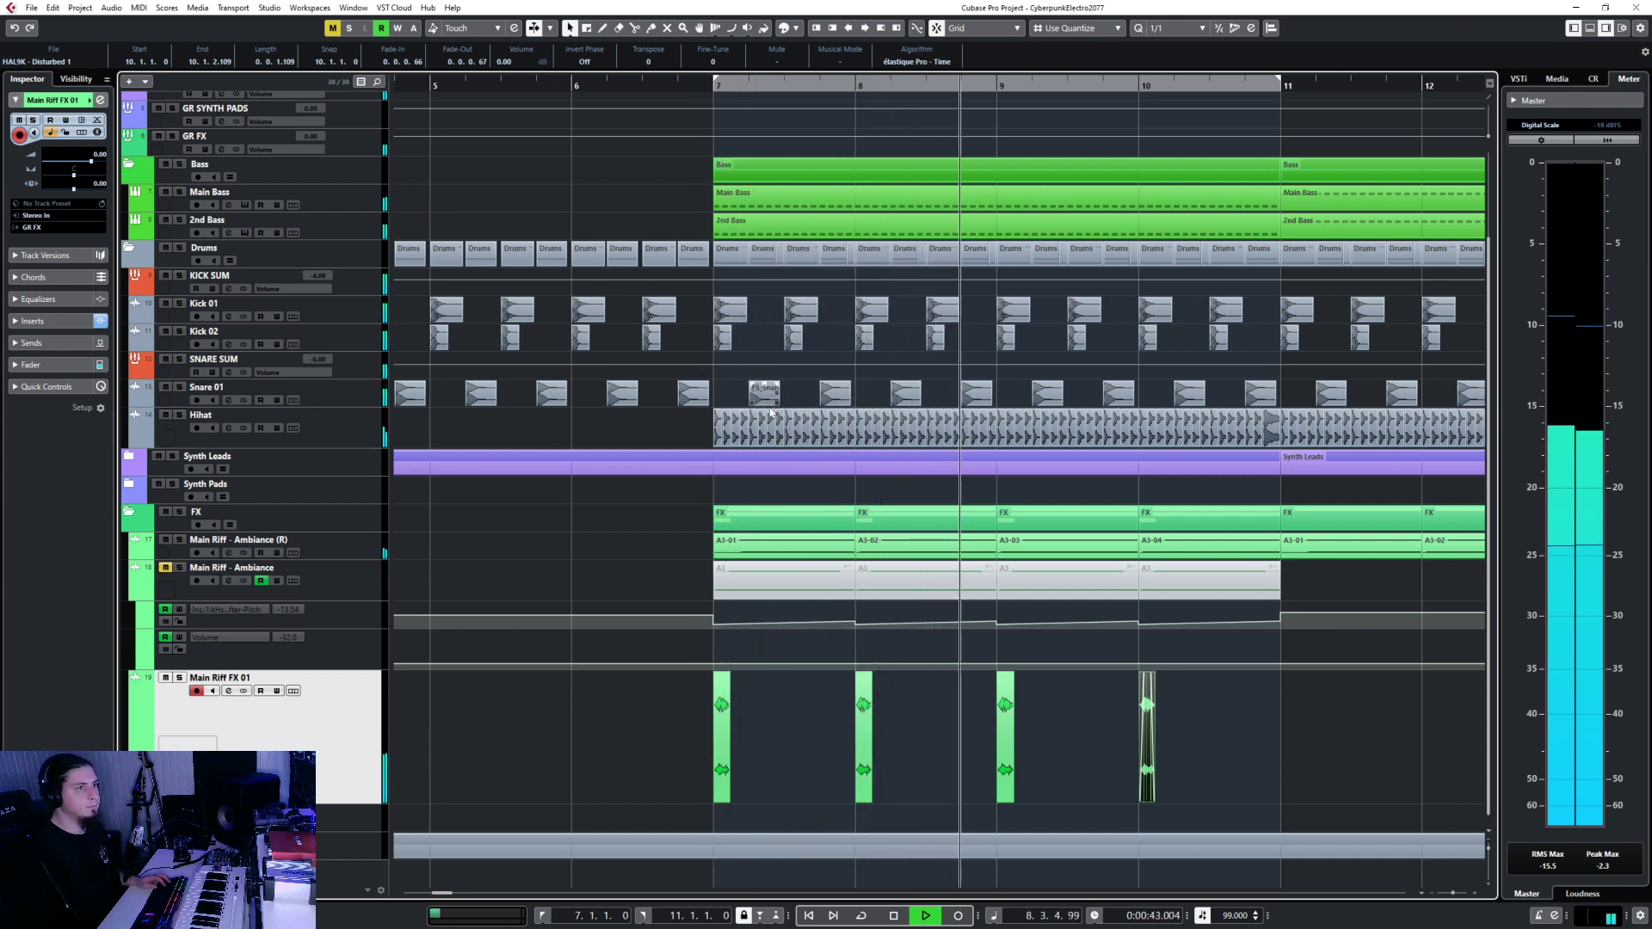
pyautogui.scroll(3, 756, 740)
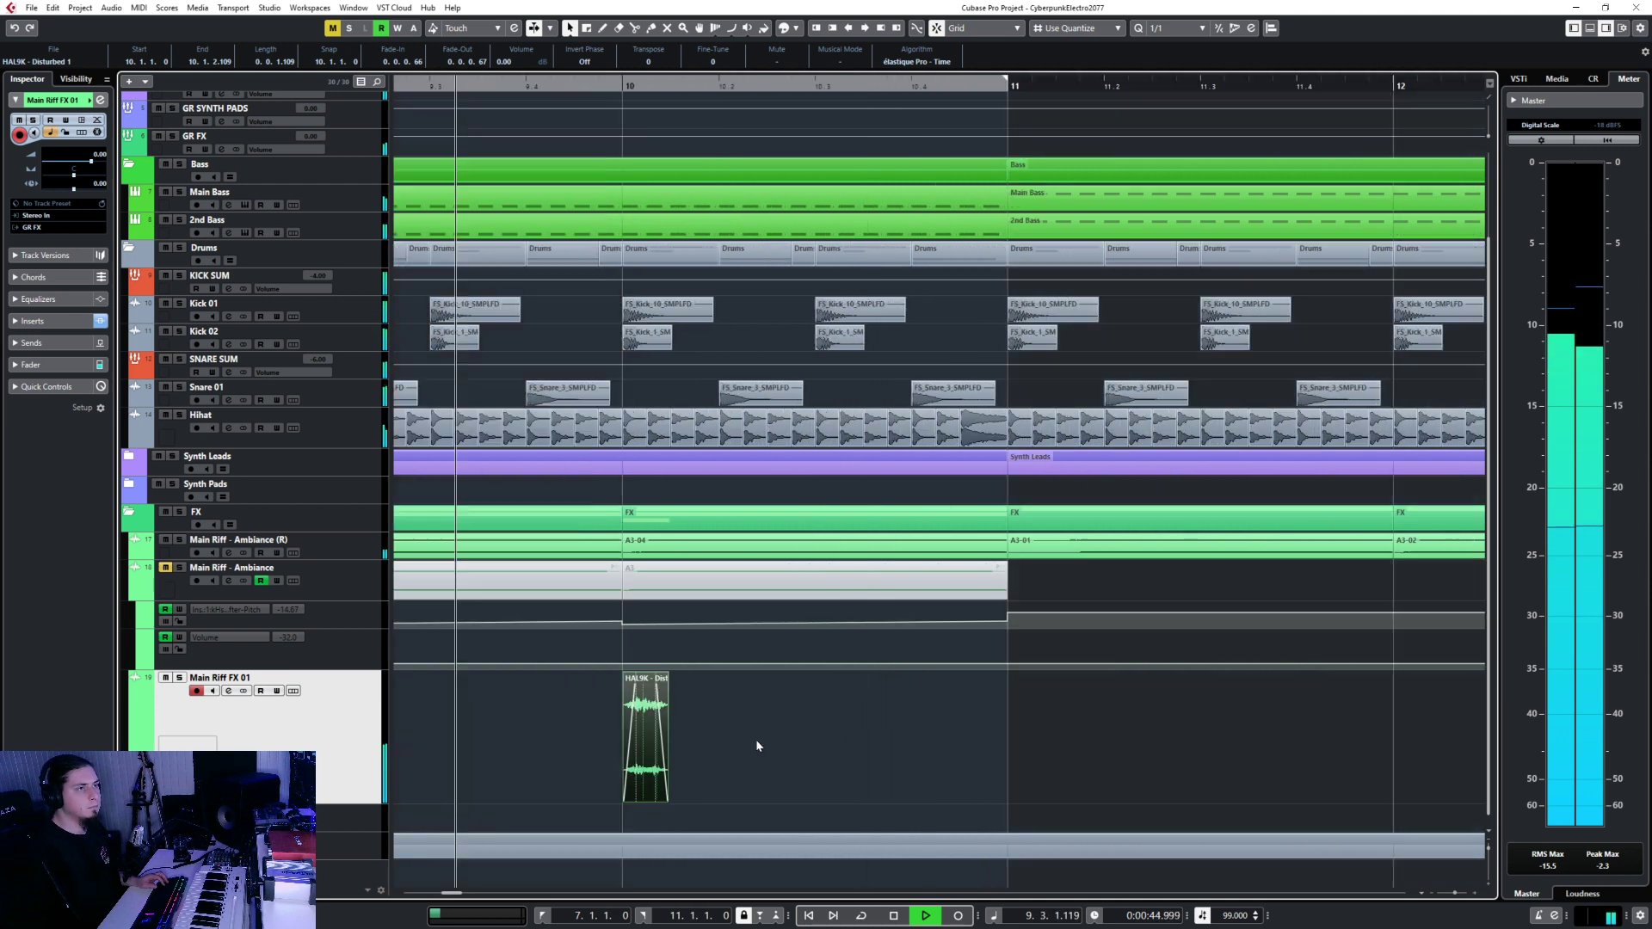
pyautogui.scroll(-4, 755, 745)
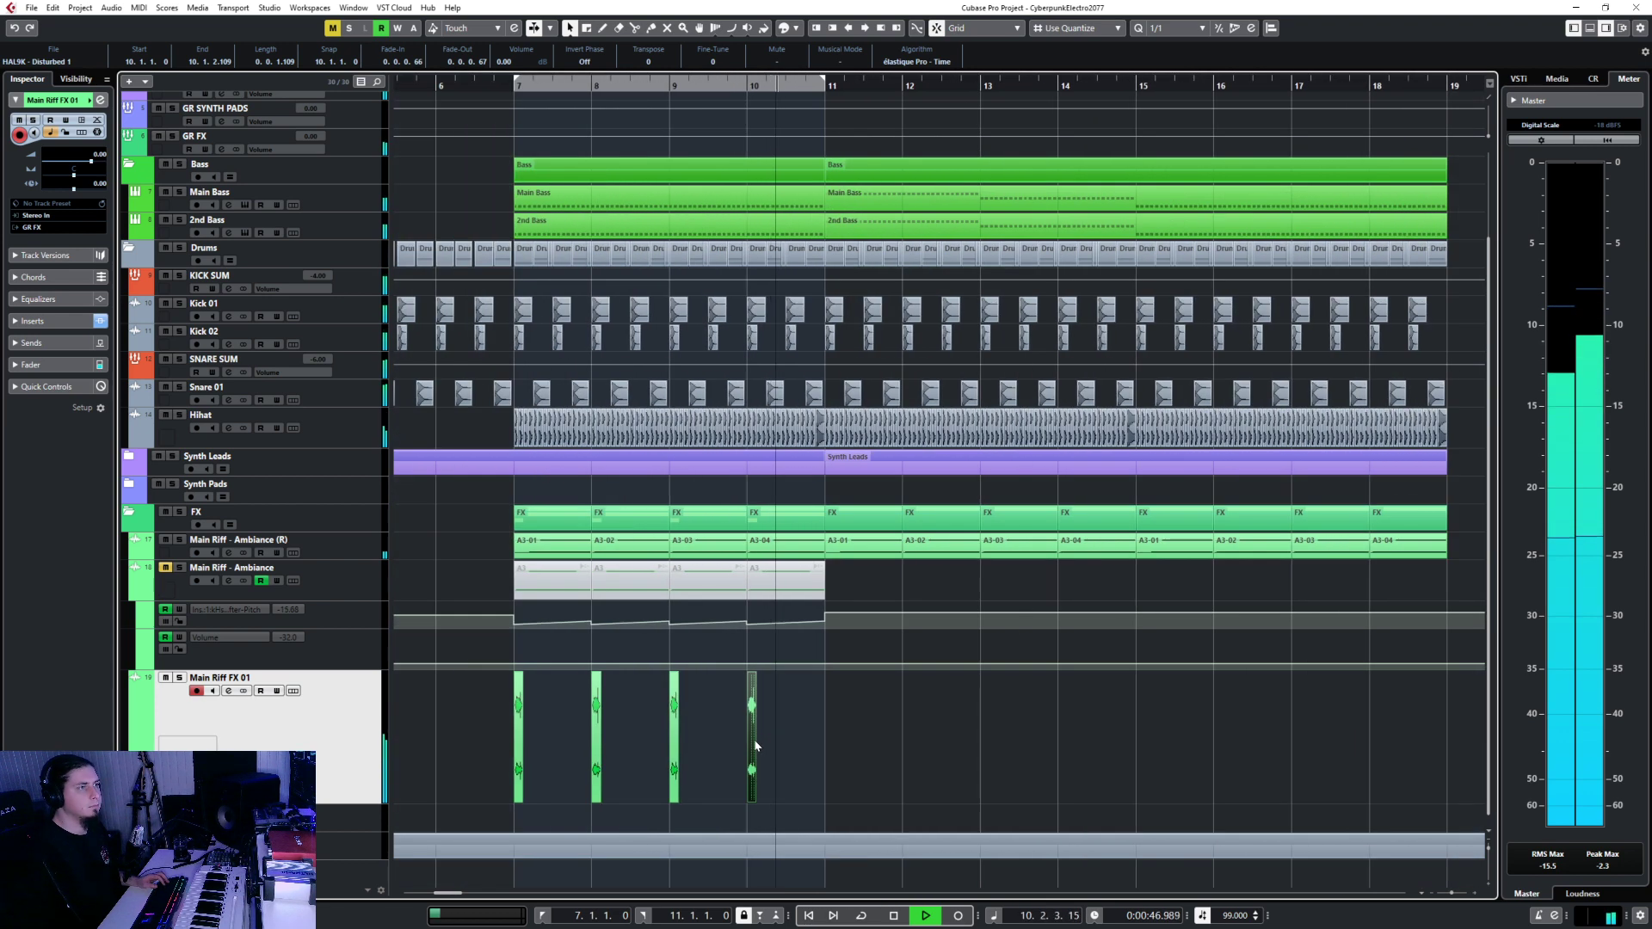
pyautogui.press('s')
pyautogui.press('space')
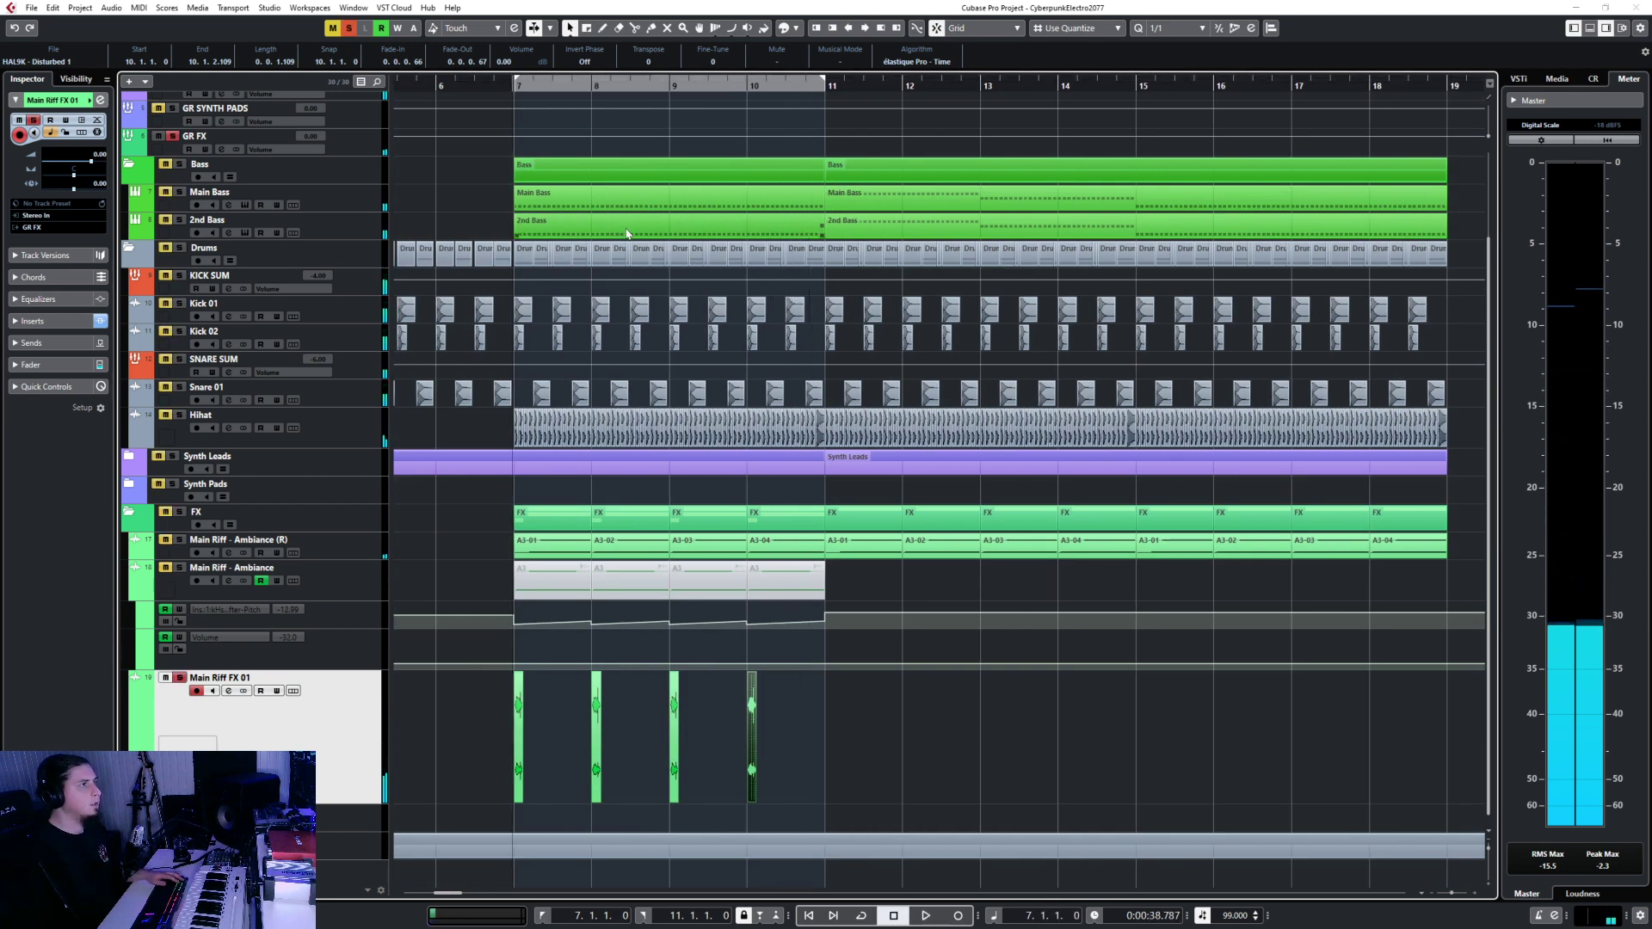
# Set the mix of PingPongDelay on the Main Riff FX 01 channel to 92%.
pyautogui.press('F3')
pyautogui.click(1148, 388)
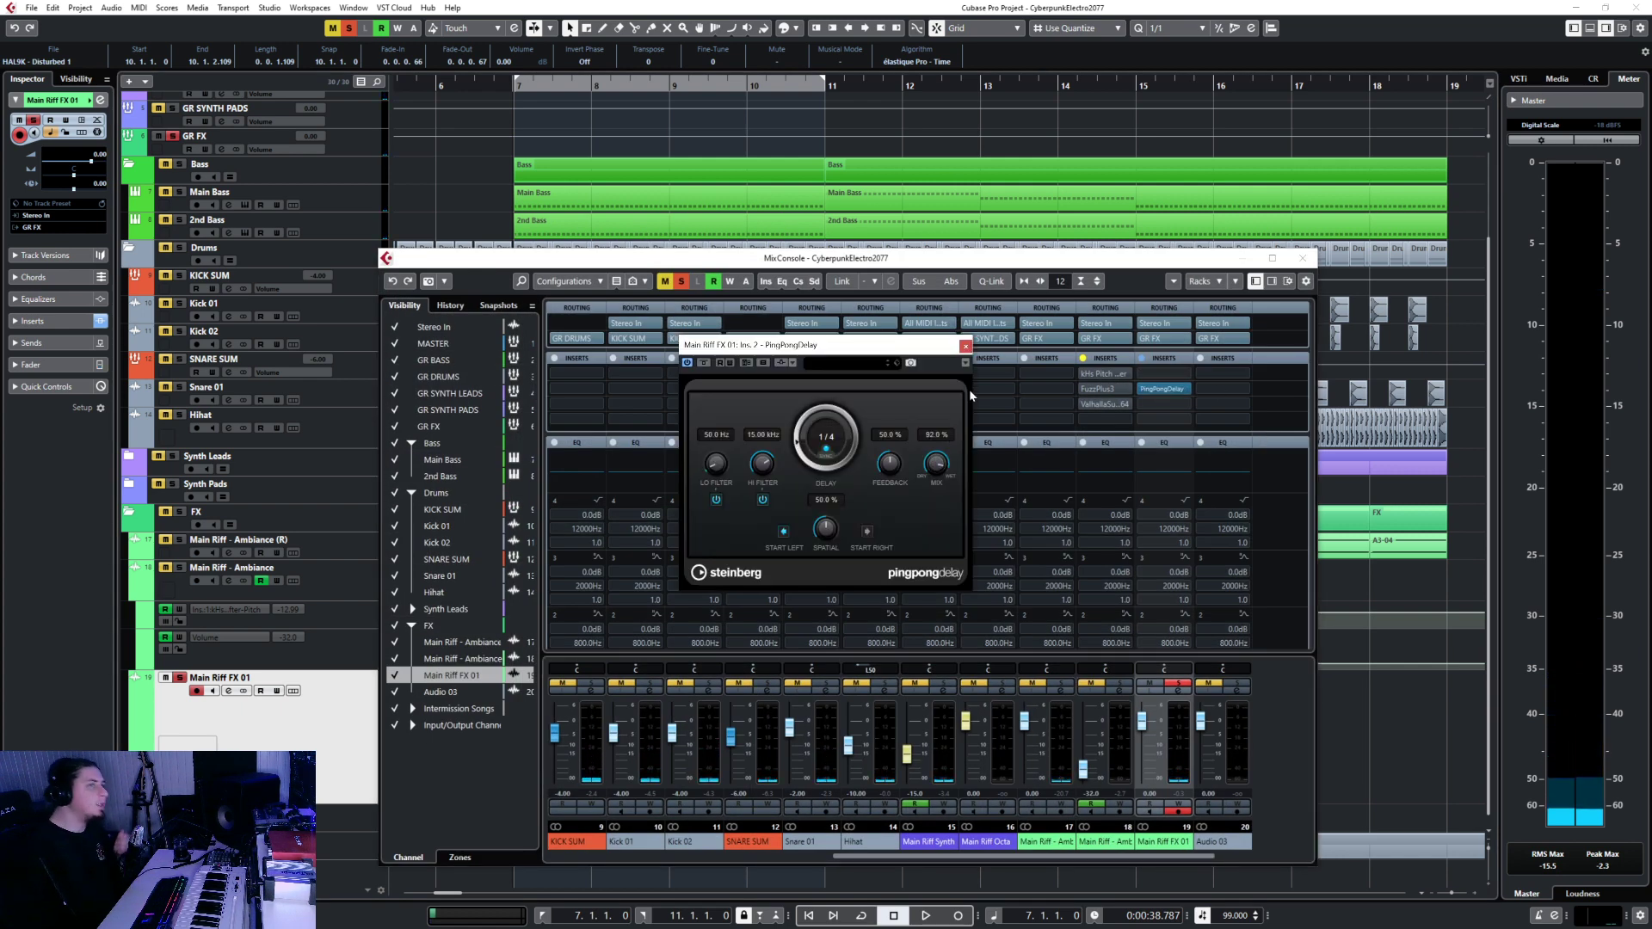
pyautogui.click(966, 345)
pyautogui.press('F3')
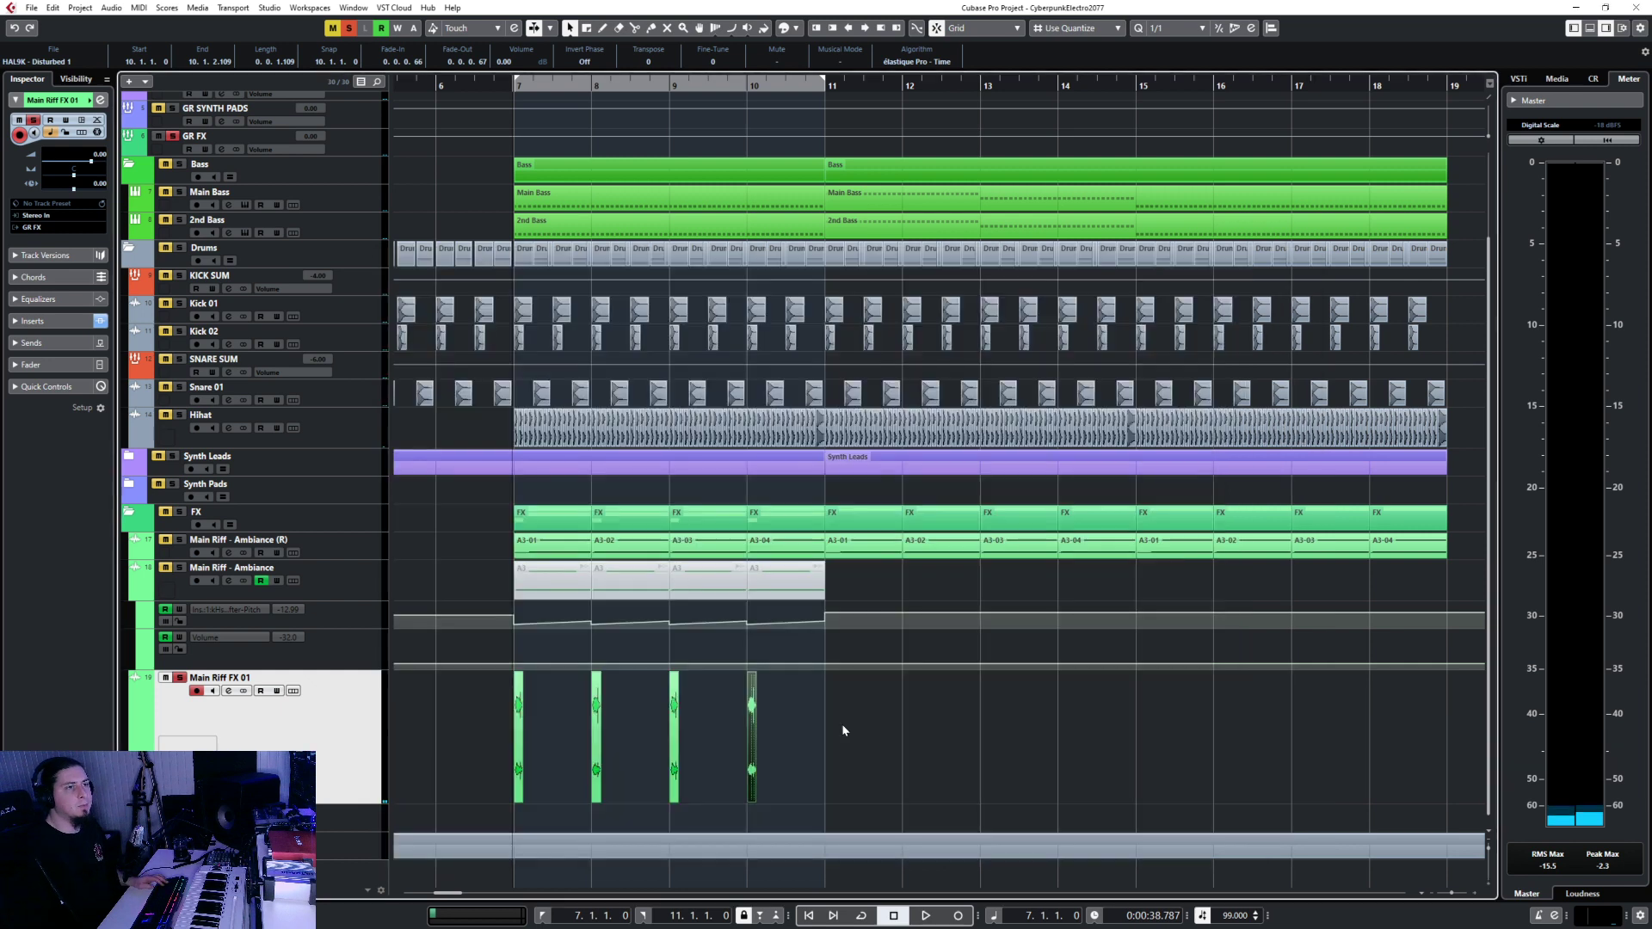
# Remove the fade-in from all four clips on the Main Riff FX 01 track and play them back.
pyautogui.click(518, 732)
pyautogui.press('h')
pyautogui.press('h')
pyautogui.press('h')
pyautogui.press('h')
pyautogui.press('h')
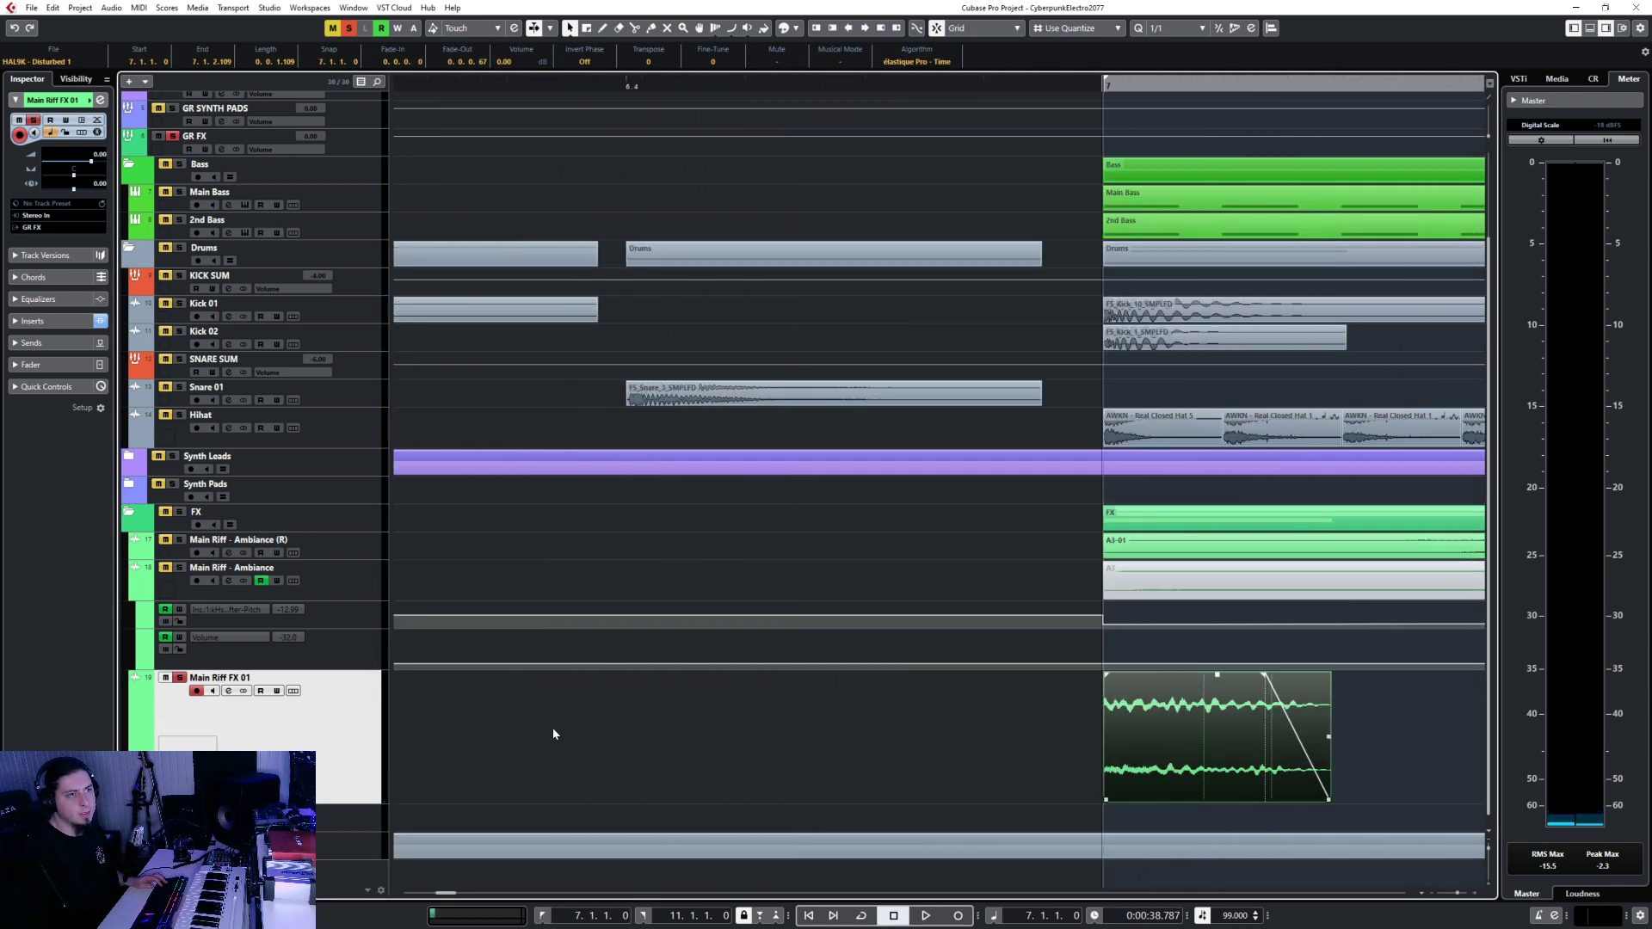
pyautogui.press('g')
pyautogui.press('g')
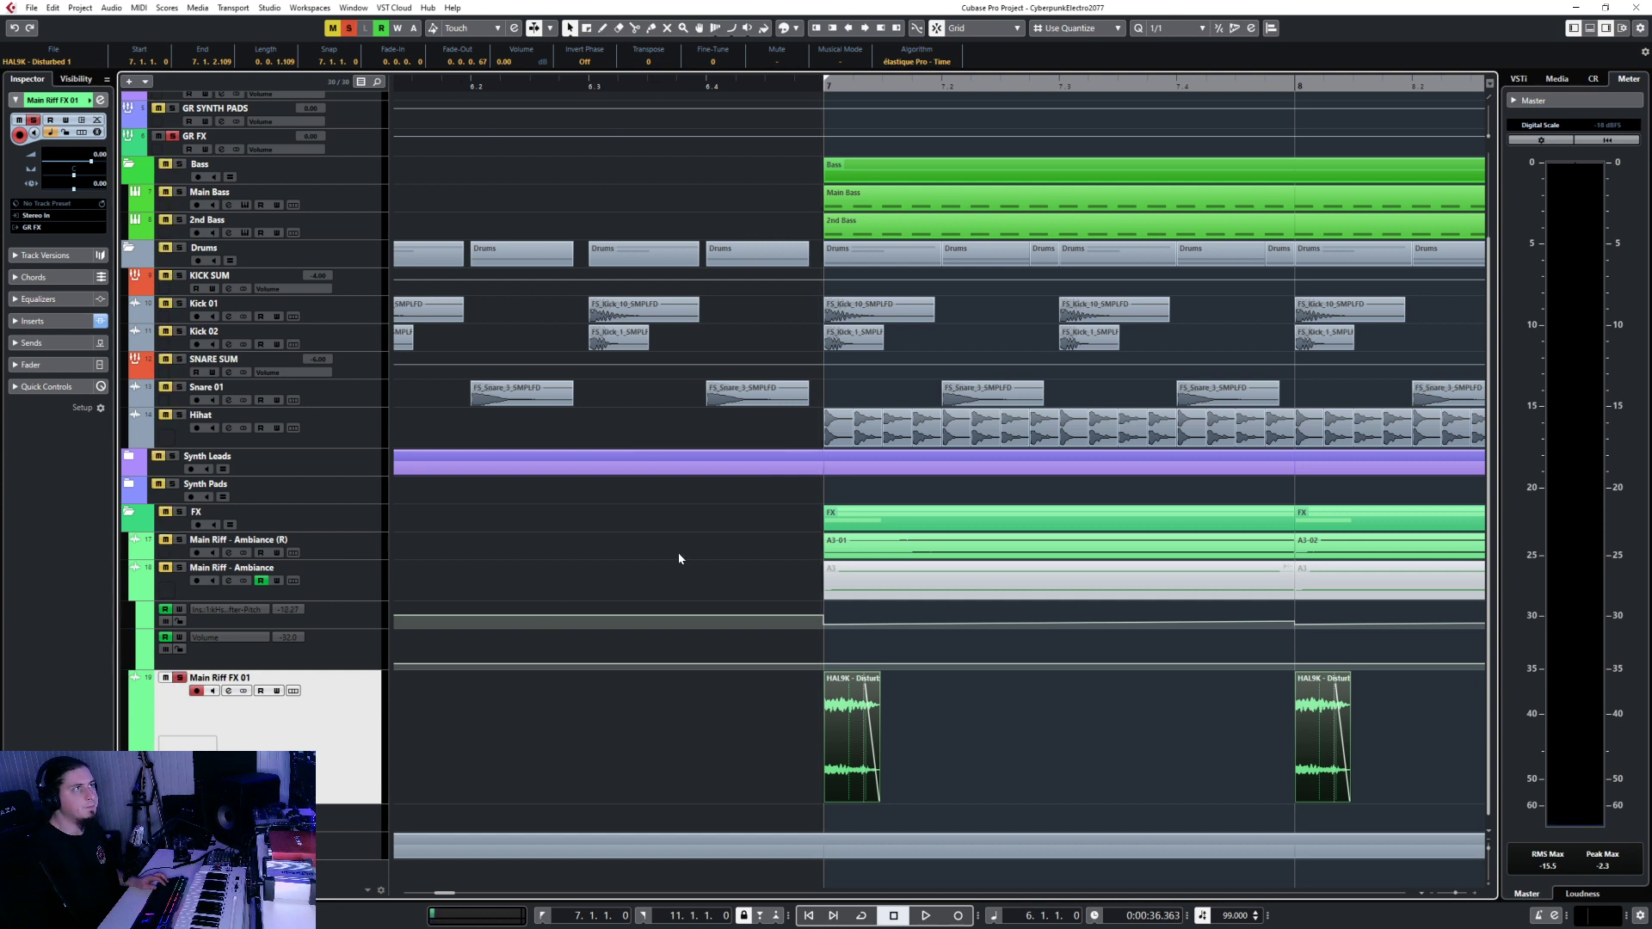
pyautogui.press('g')
pyautogui.press('space')
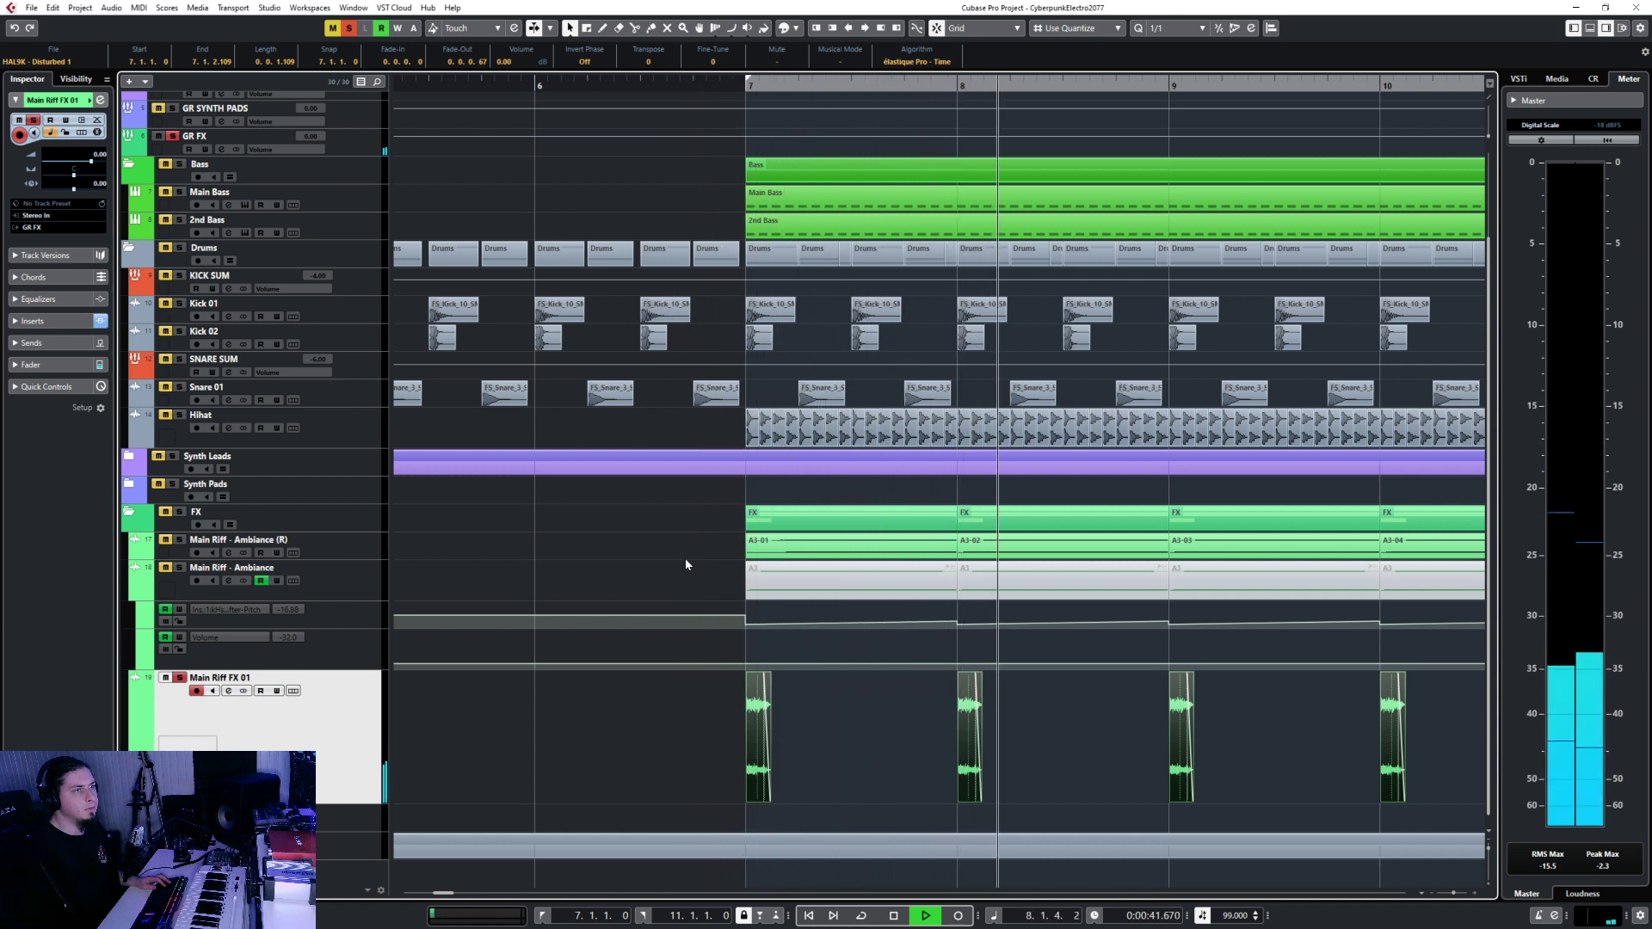
# Extend the start of all four Main Riff FX 01 clips slightly ahead of the bar line and add a short fade-in.
pyautogui.press('h')
pyautogui.press('h')
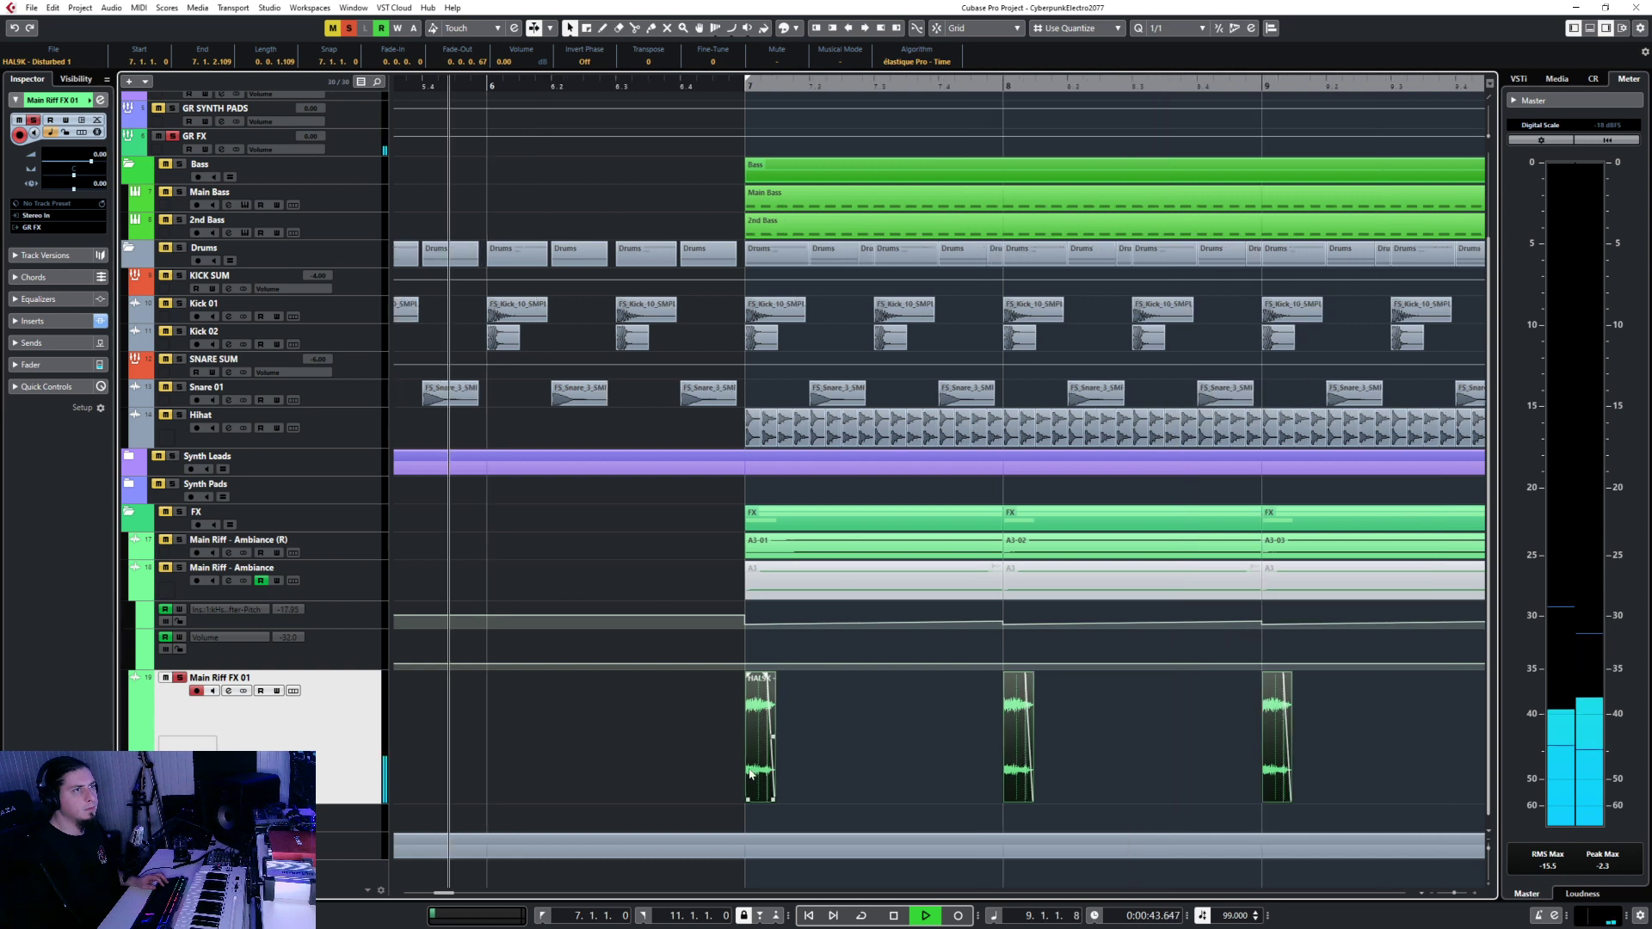
pyautogui.hscroll(-5, 688, 747)
pyautogui.press('space')
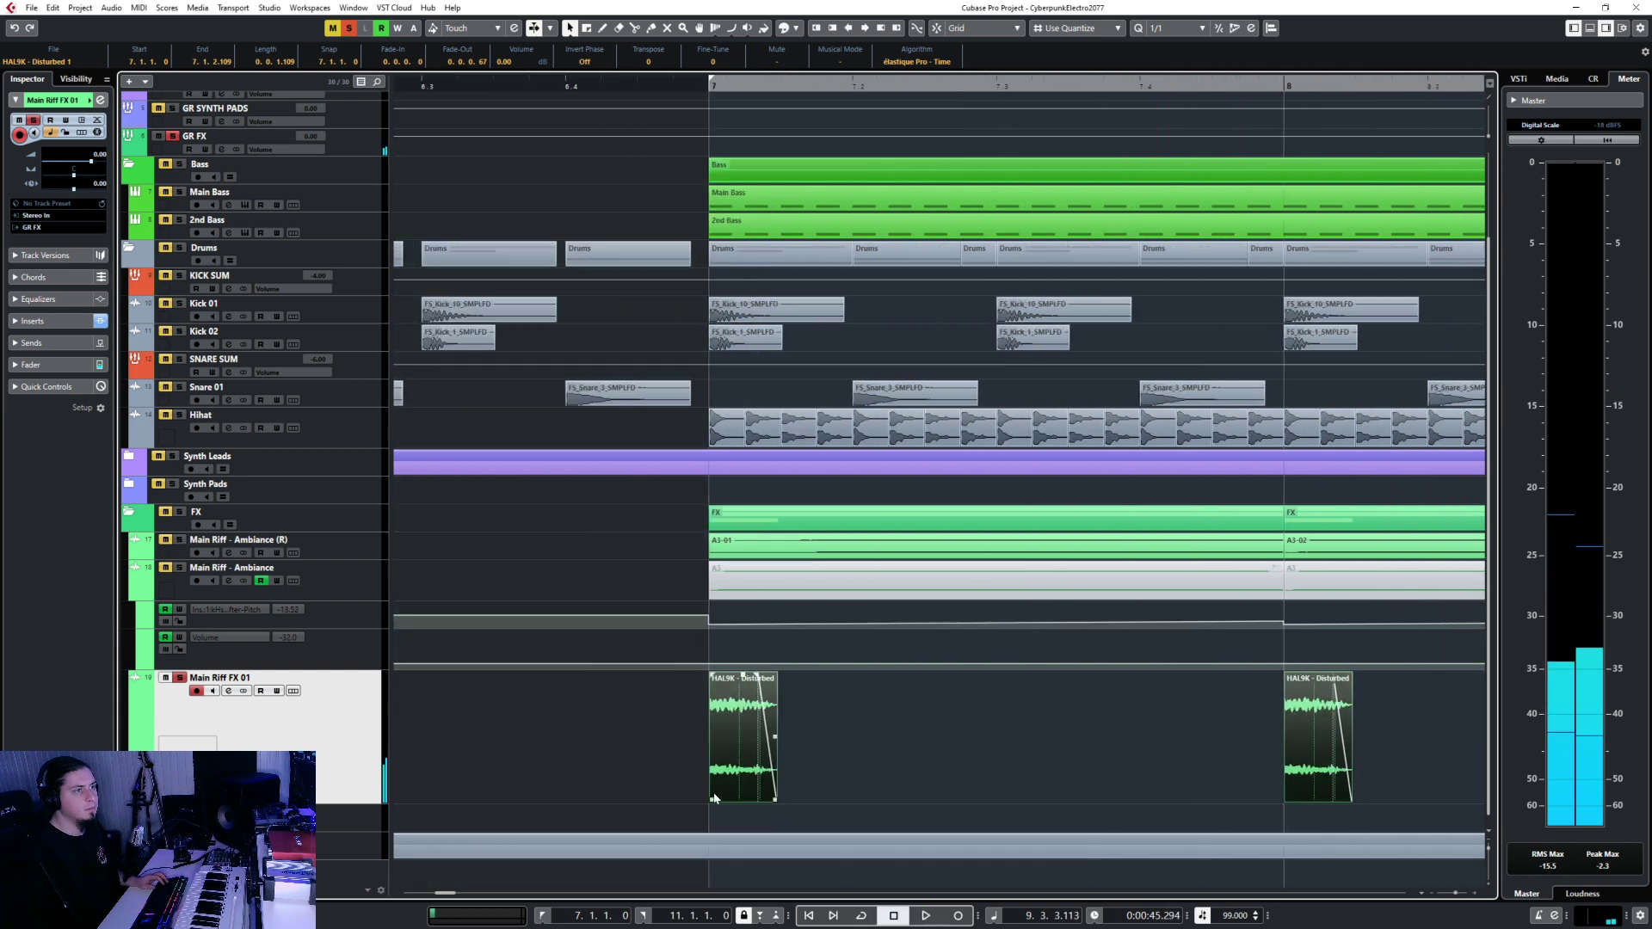
pyautogui.moveTo(712, 801); pyautogui.dragTo(705, 801)
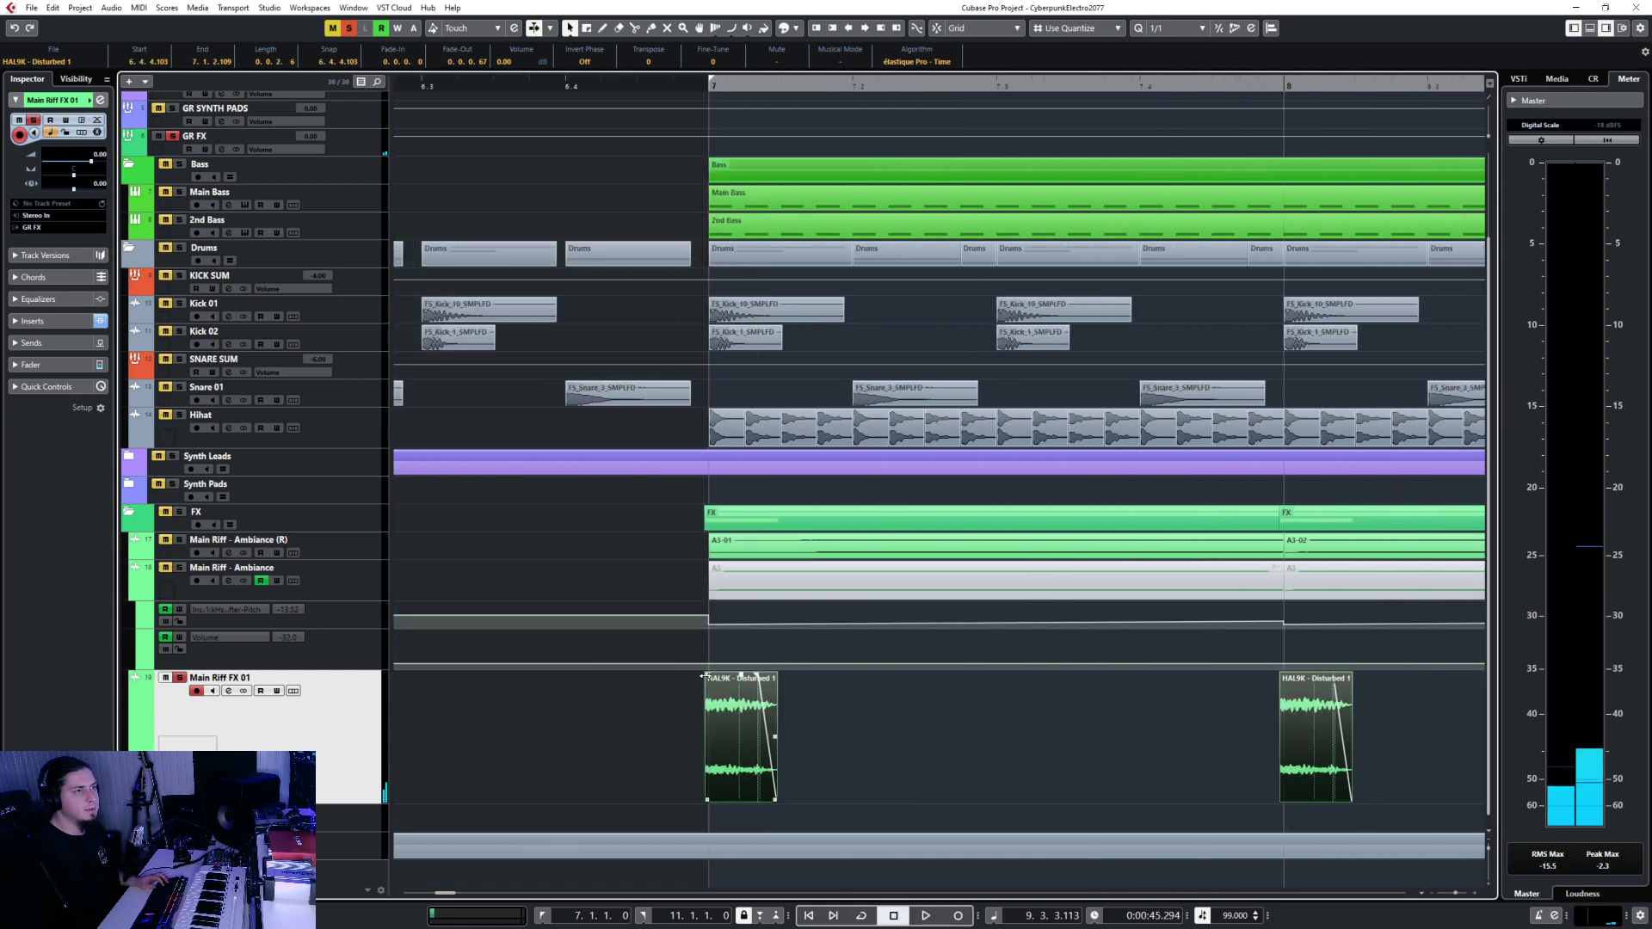
pyautogui.moveTo(705, 676); pyautogui.dragTo(708, 676)
# Play the soloed Main Riff FX 01 clips from before bar 7 to check their new starts.
pyautogui.click(539, 84)
pyautogui.press('space')
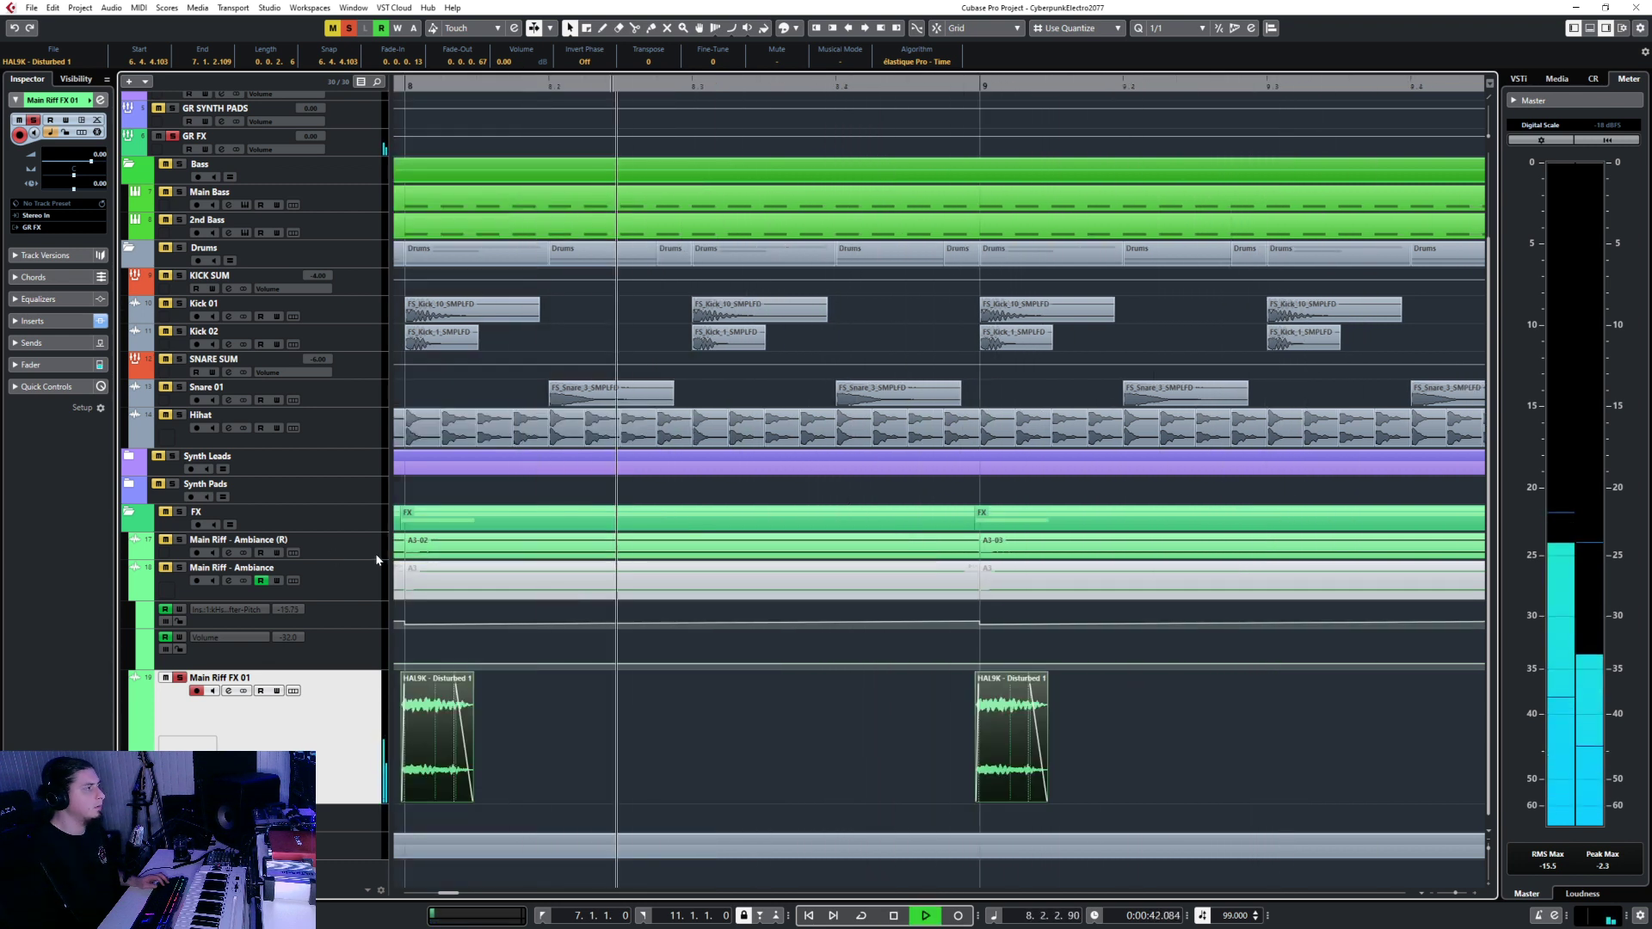
pyautogui.keyDown('ctrl'); pyautogui.scroll(-3, 797, 722); pyautogui.keyUp('ctrl')
pyautogui.press('space')
# Load GTune in the first insert slot of the Main Riff FX 01 channel and play the clips to read their pitch.
pyautogui.press('F3')
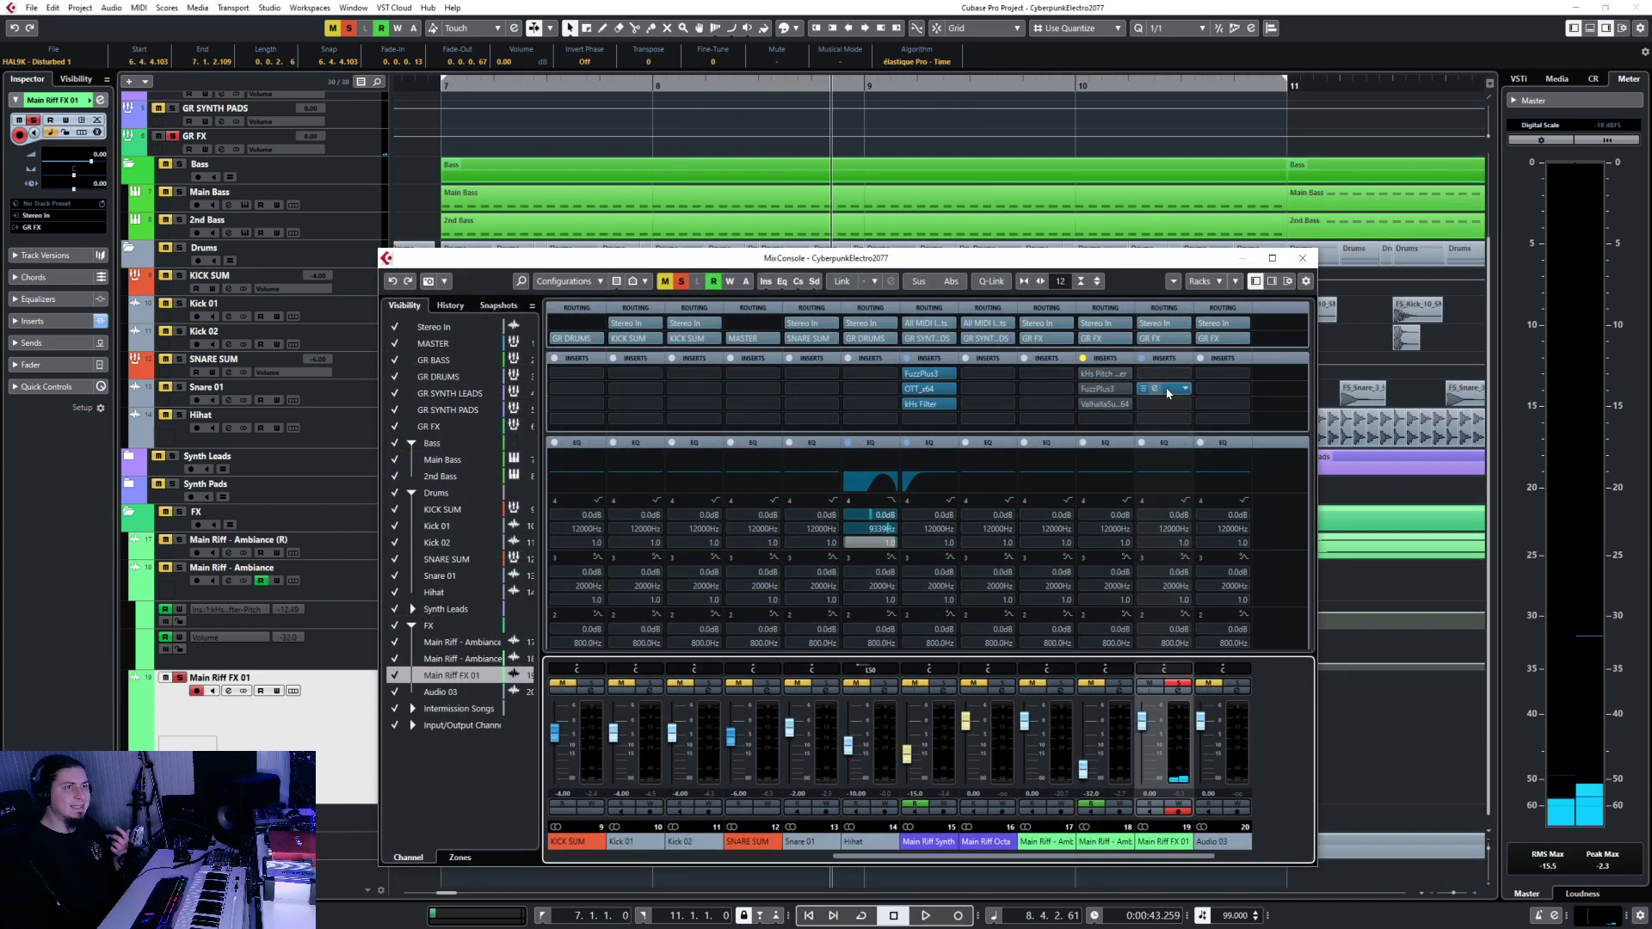
pyautogui.click(1168, 393)
pyautogui.write('gt')
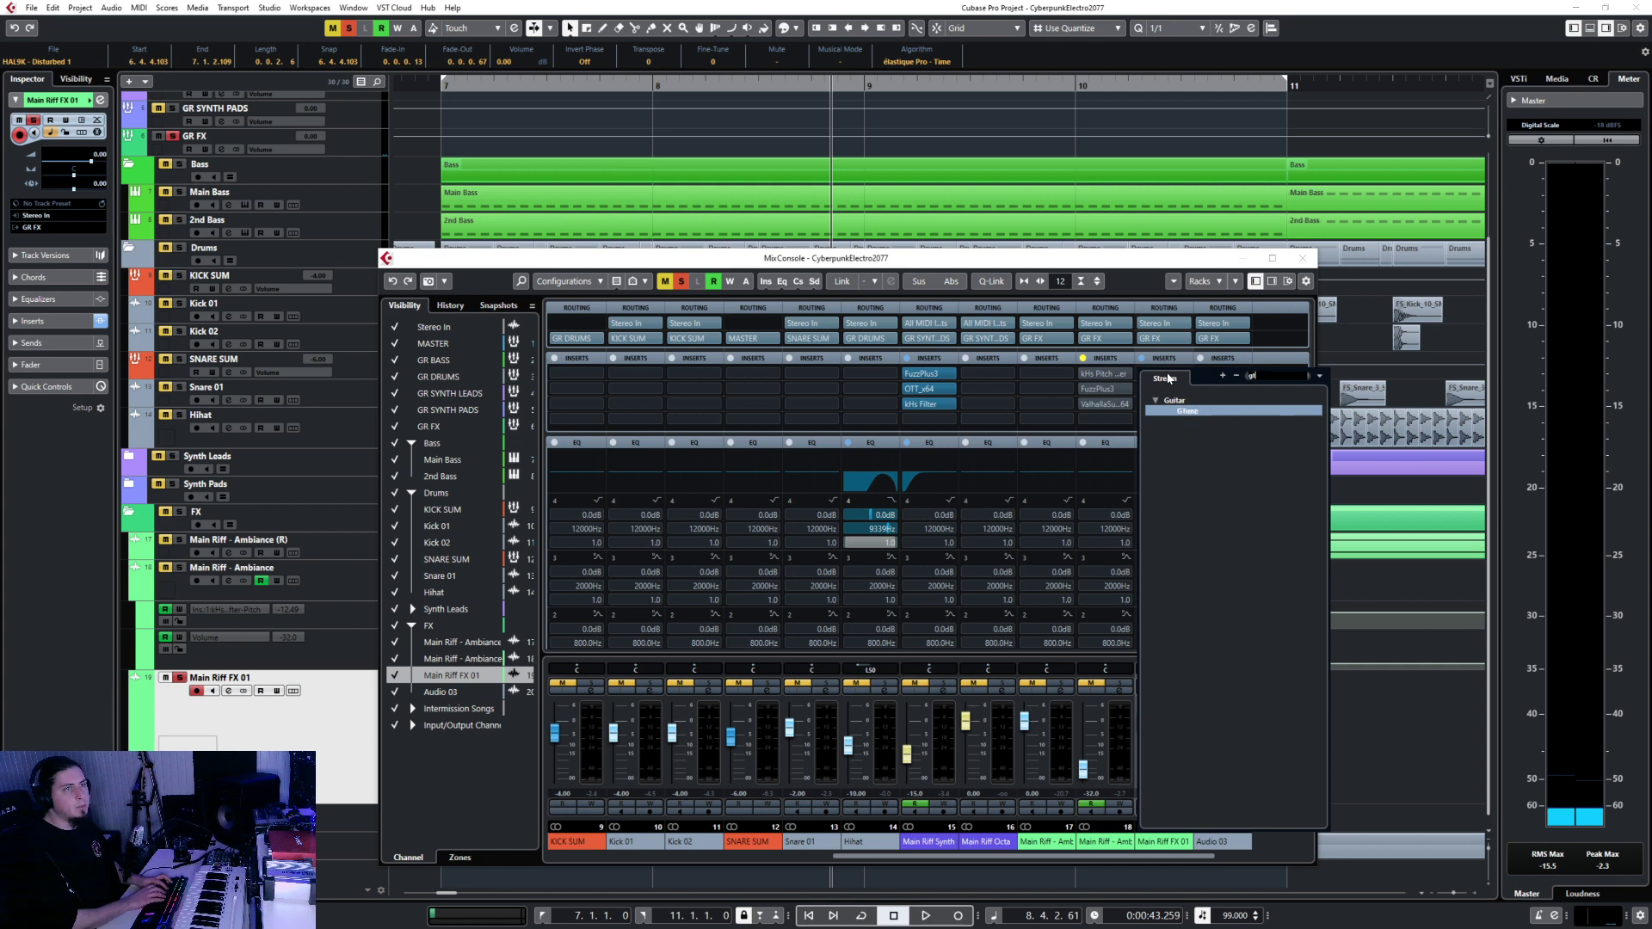
pyautogui.press('Return')
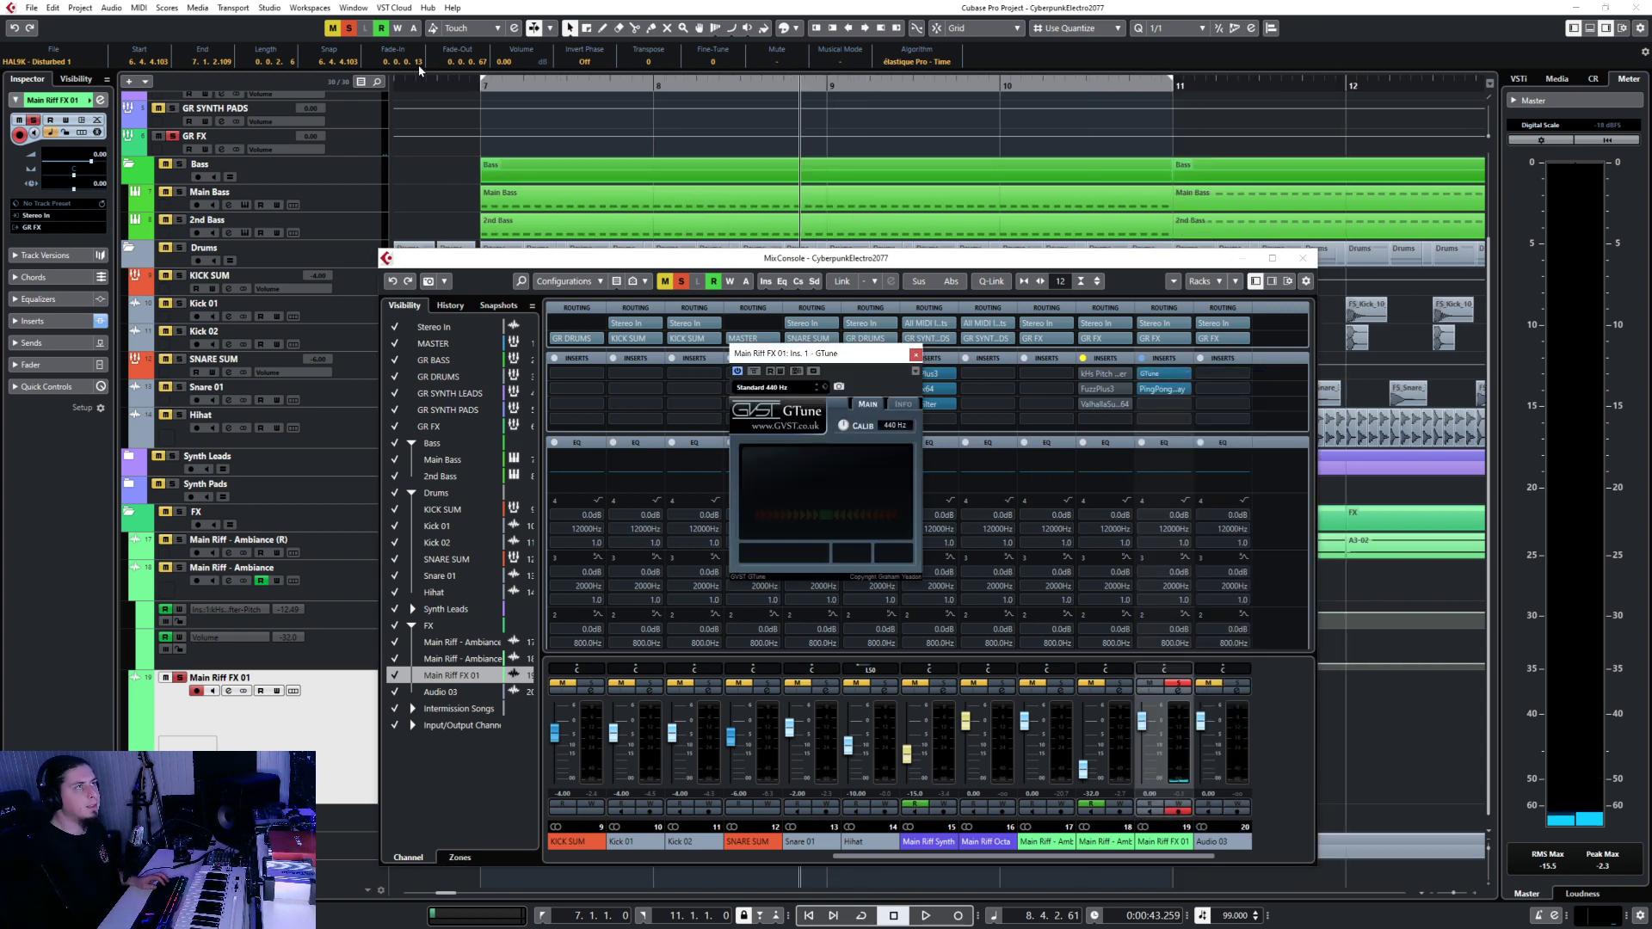
pyautogui.click(448, 83)
pyautogui.press('space')
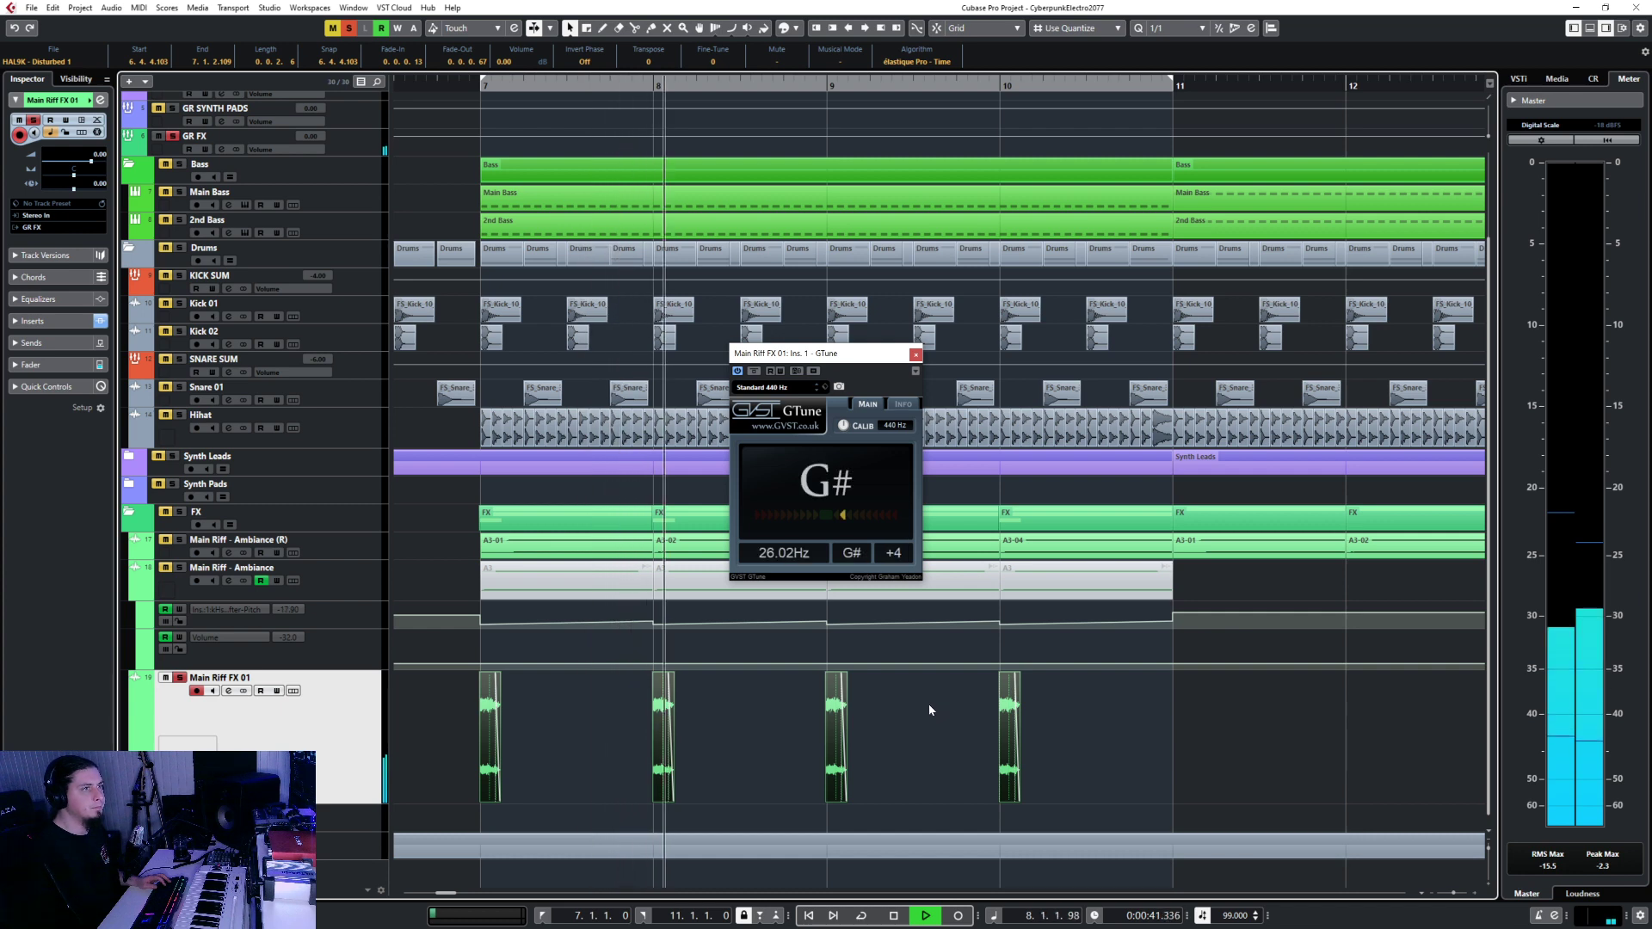
pyautogui.press('space')
# Replace GTune with kHs Pitch Shifter on the Main Riff FX 01 channel and set its pitch to +4.00 semitones.
pyautogui.press('F3')
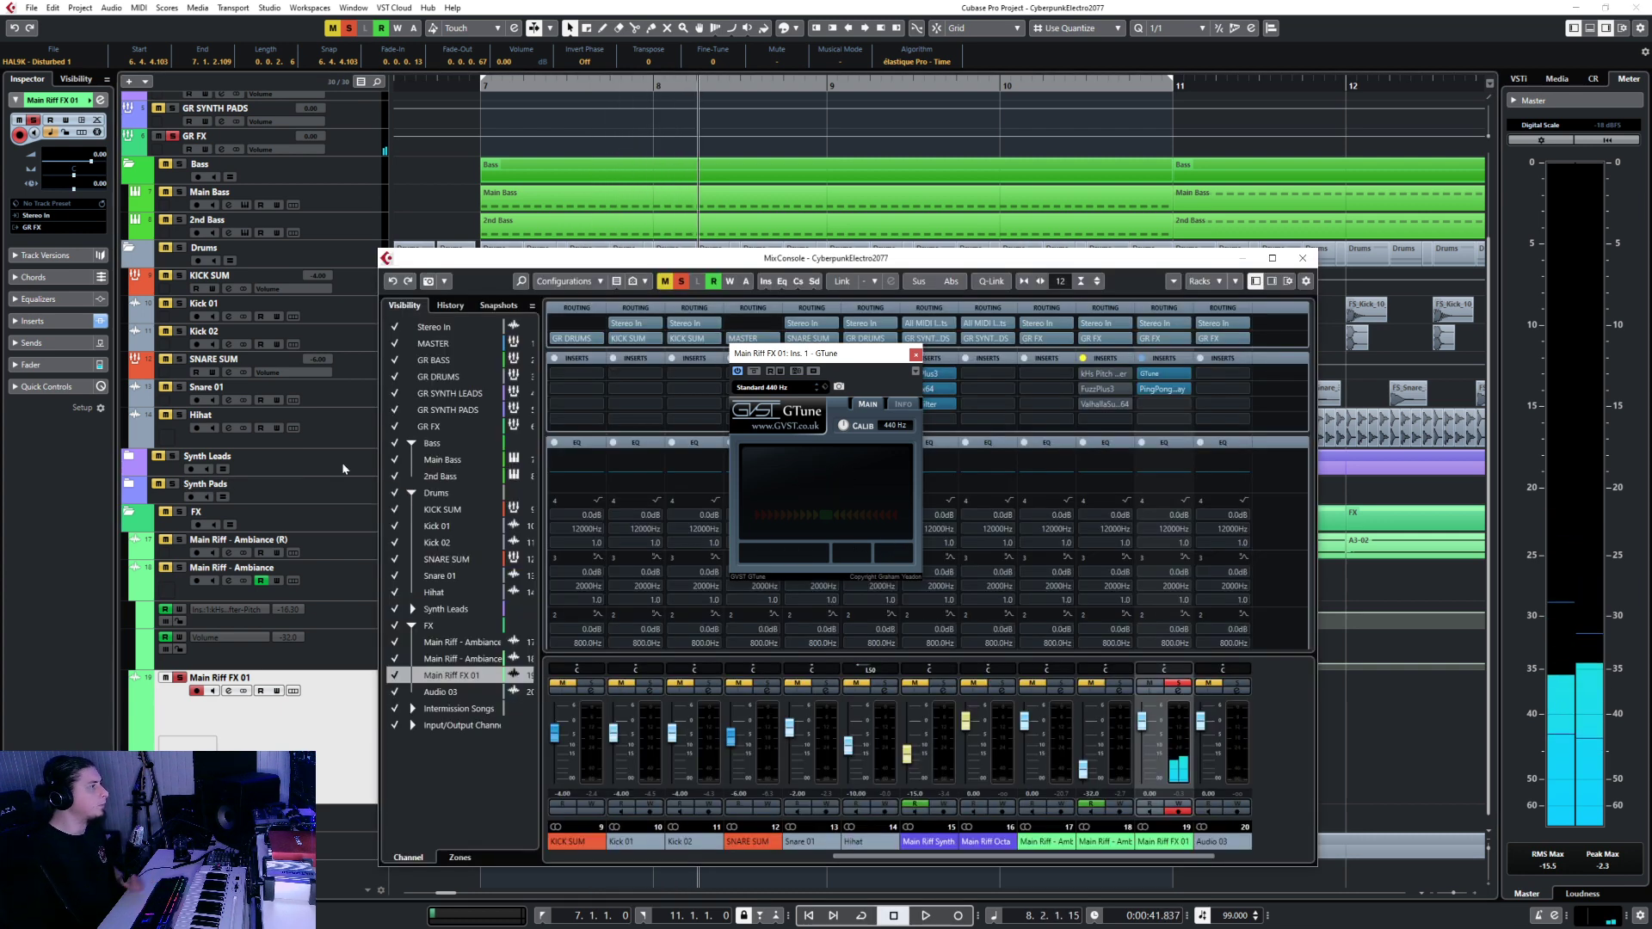
pyautogui.click(1185, 375)
pyautogui.write('pitch')
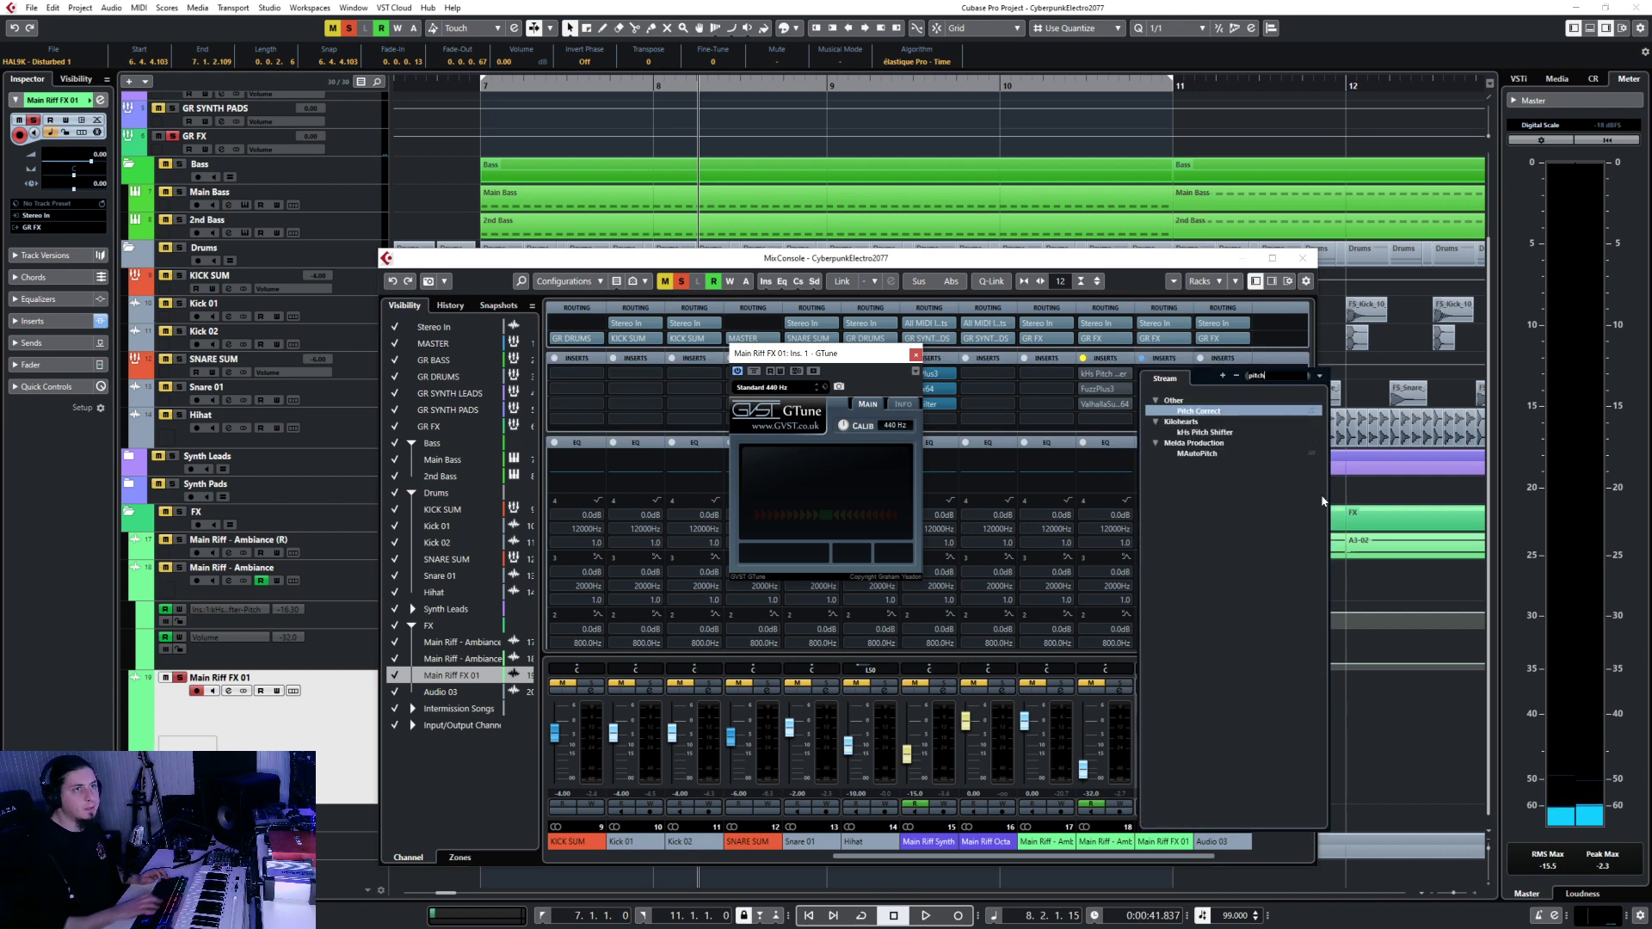
pyautogui.click(1206, 433)
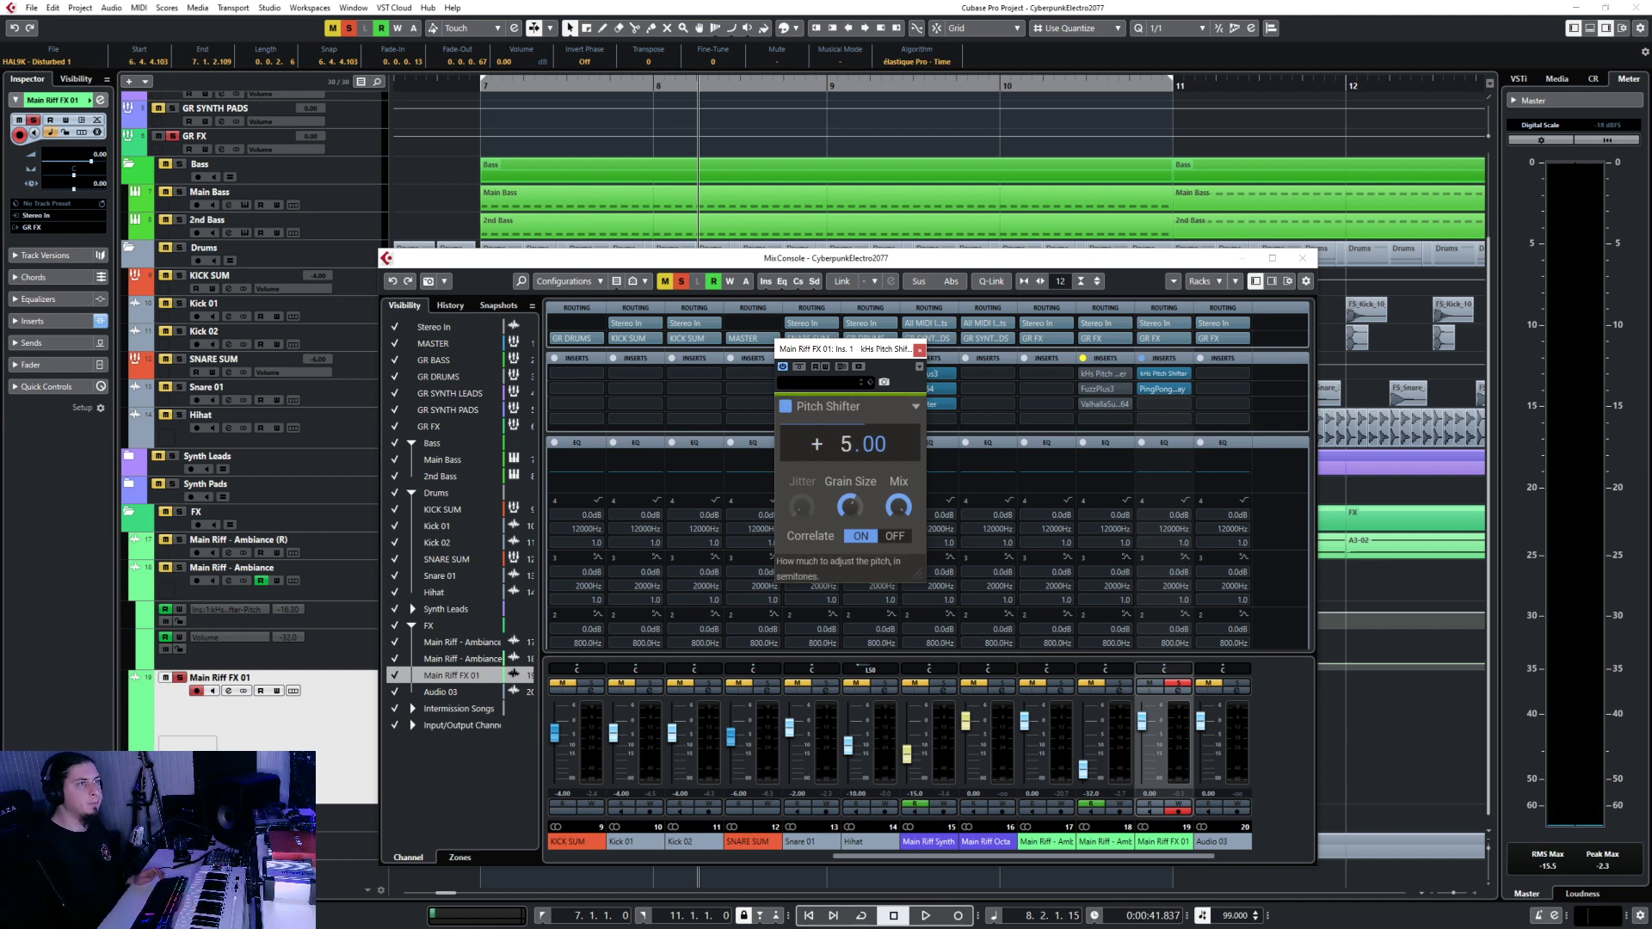
# Play the pitch-shifted clips on the Main Riff FX 01 track from bar 7 to judge the sound.
pyautogui.click(482, 86)
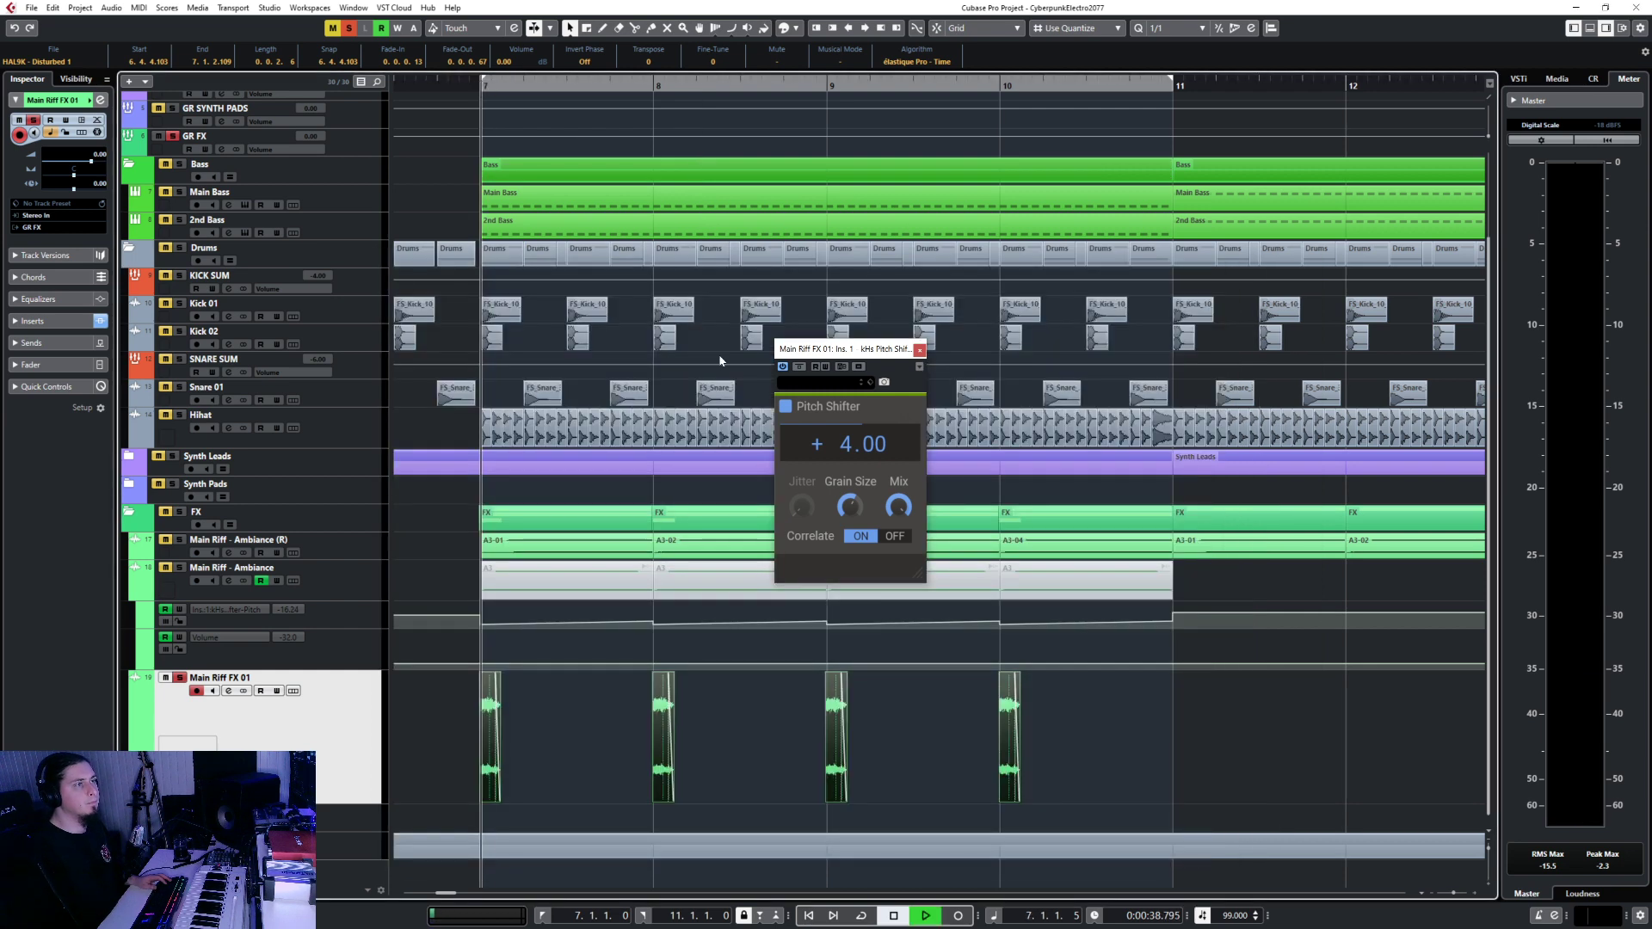
pyautogui.press('space')
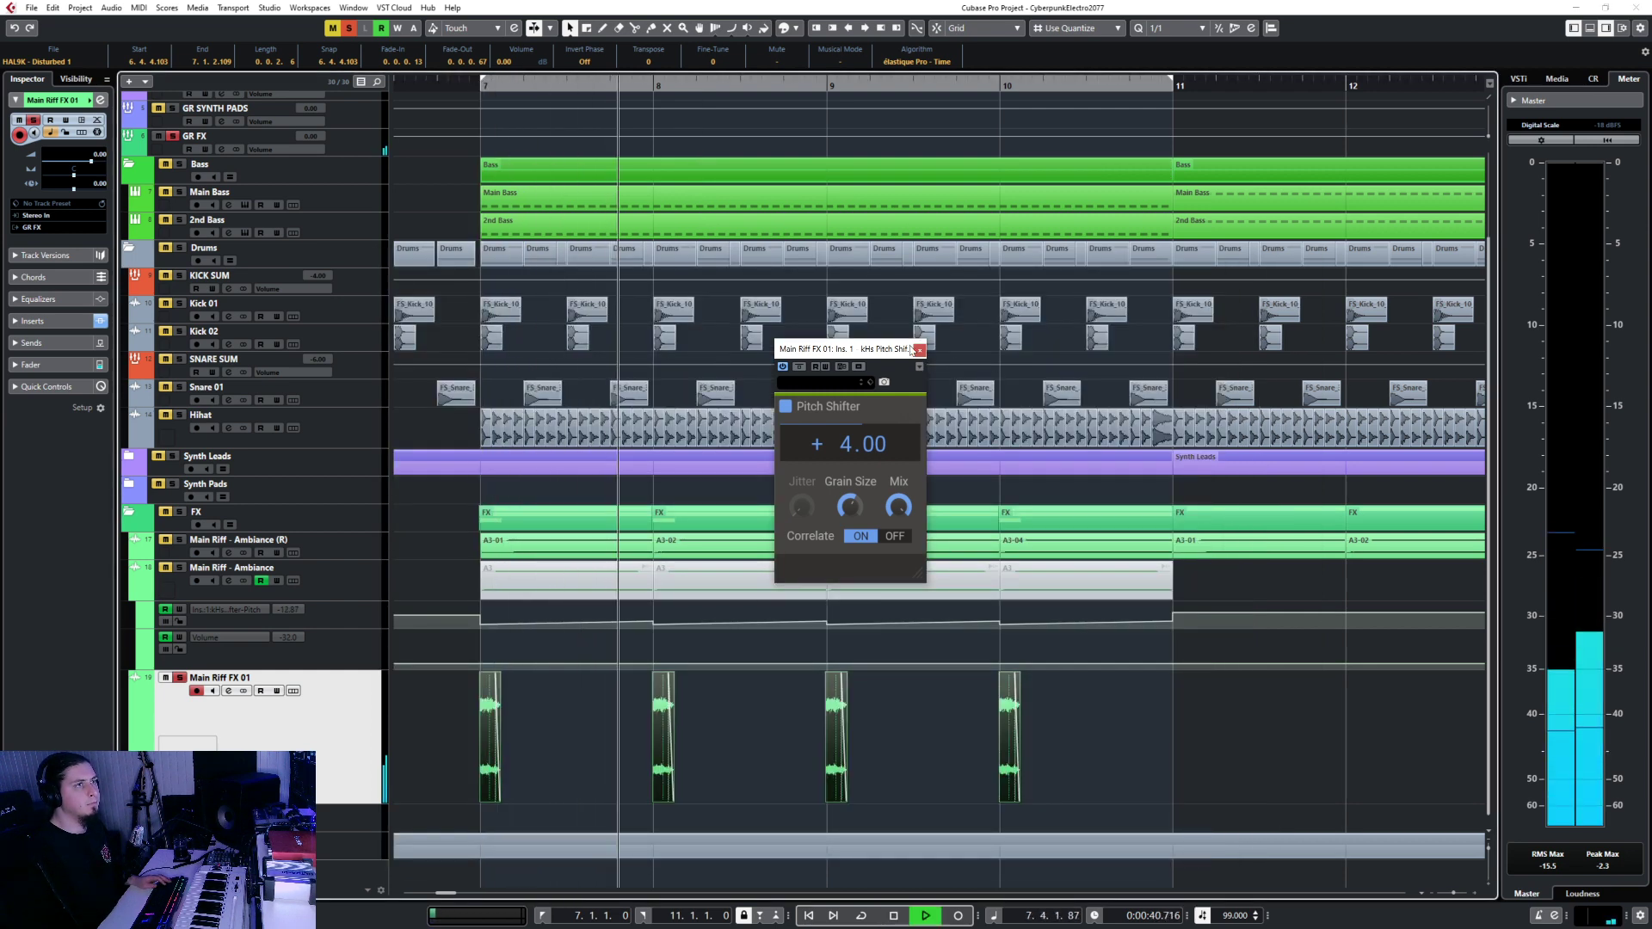
pyautogui.click(529, 731)
pyautogui.scroll(8, 533, 737)
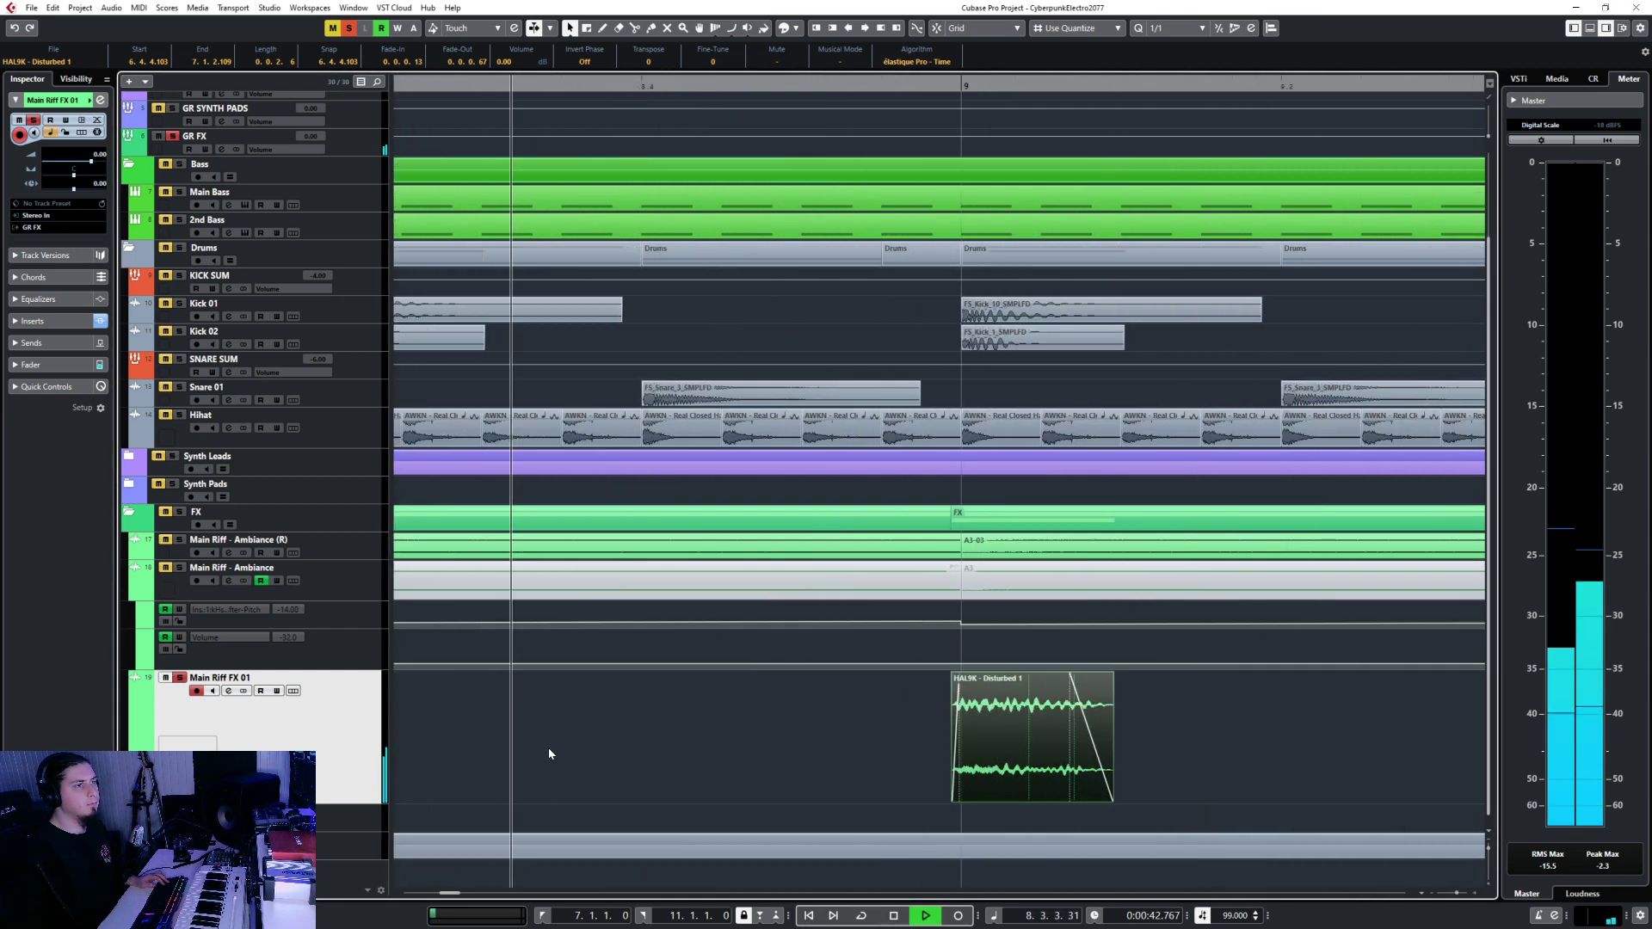
pyautogui.scroll(-7, 552, 747)
pyautogui.press('space')
# Load kHs Transient Shaper in the second insert slot of the Main Riff FX 01 channel and raise its Attack while the clips play.
pyautogui.press('F3')
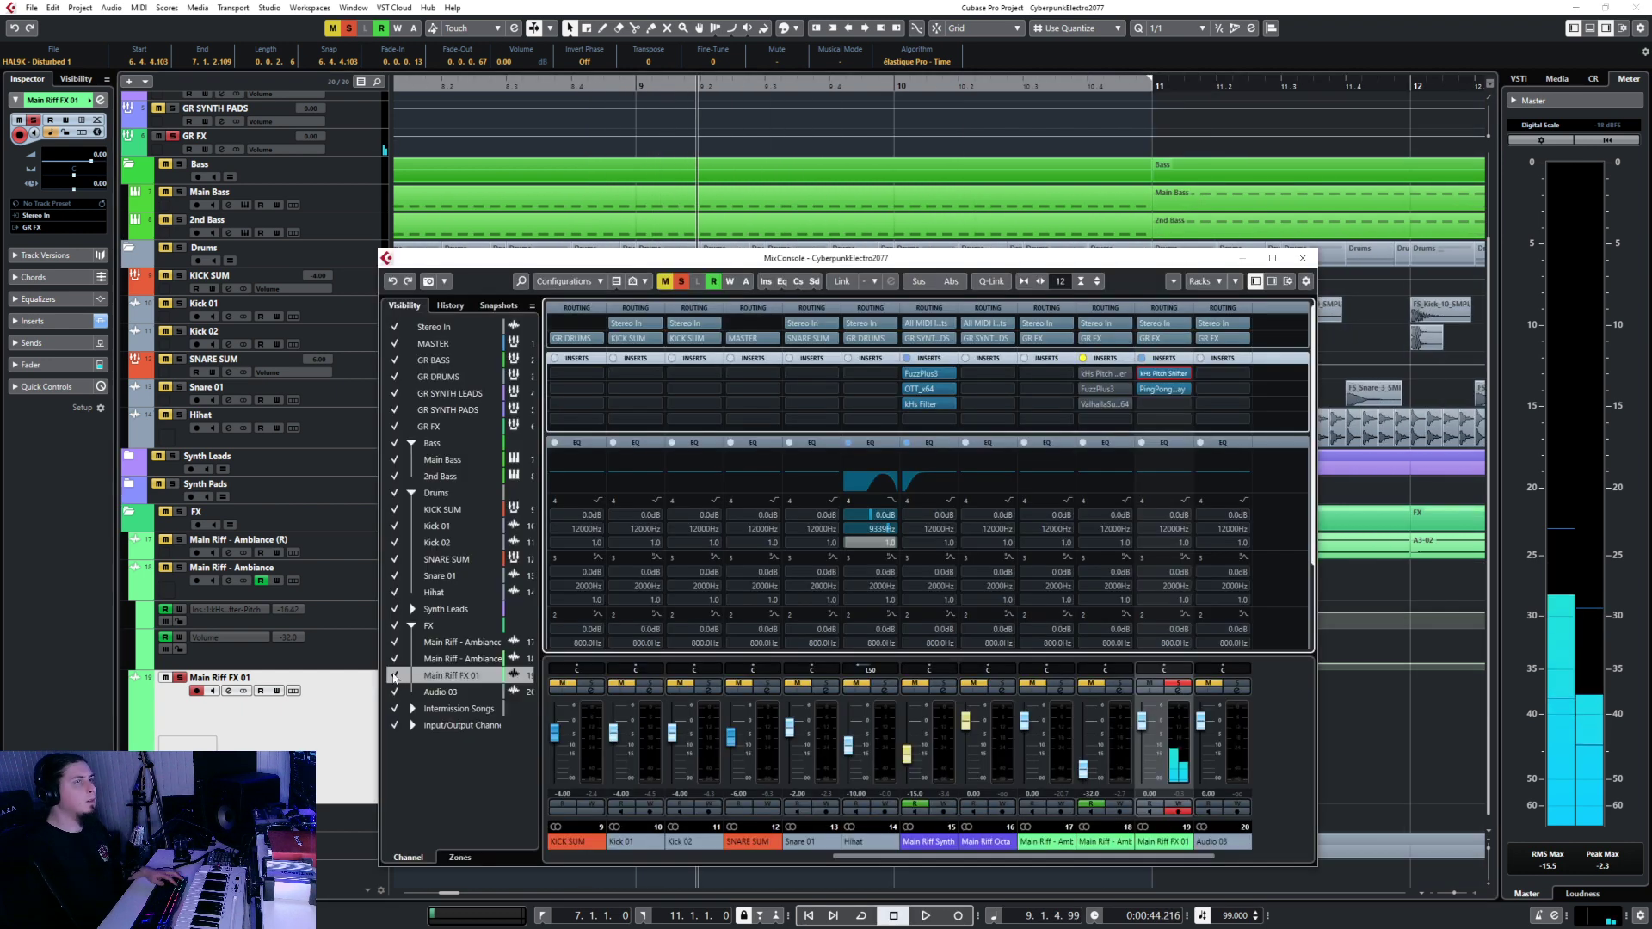
pyautogui.click(1169, 391)
pyautogui.write('trans')
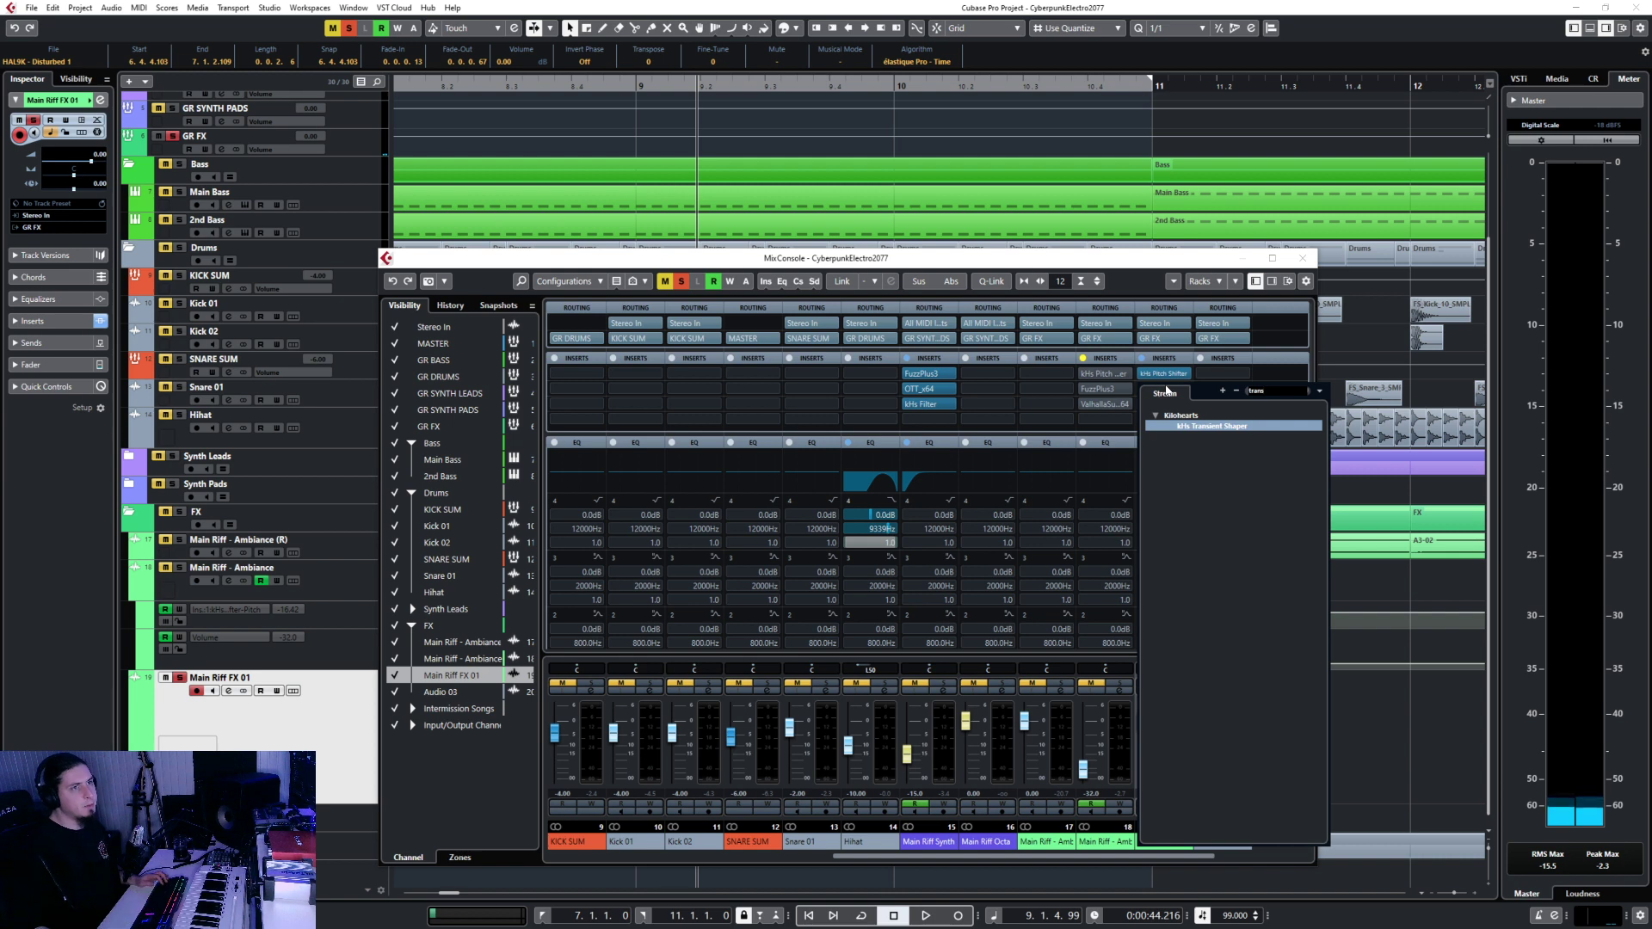
pyautogui.press('Return')
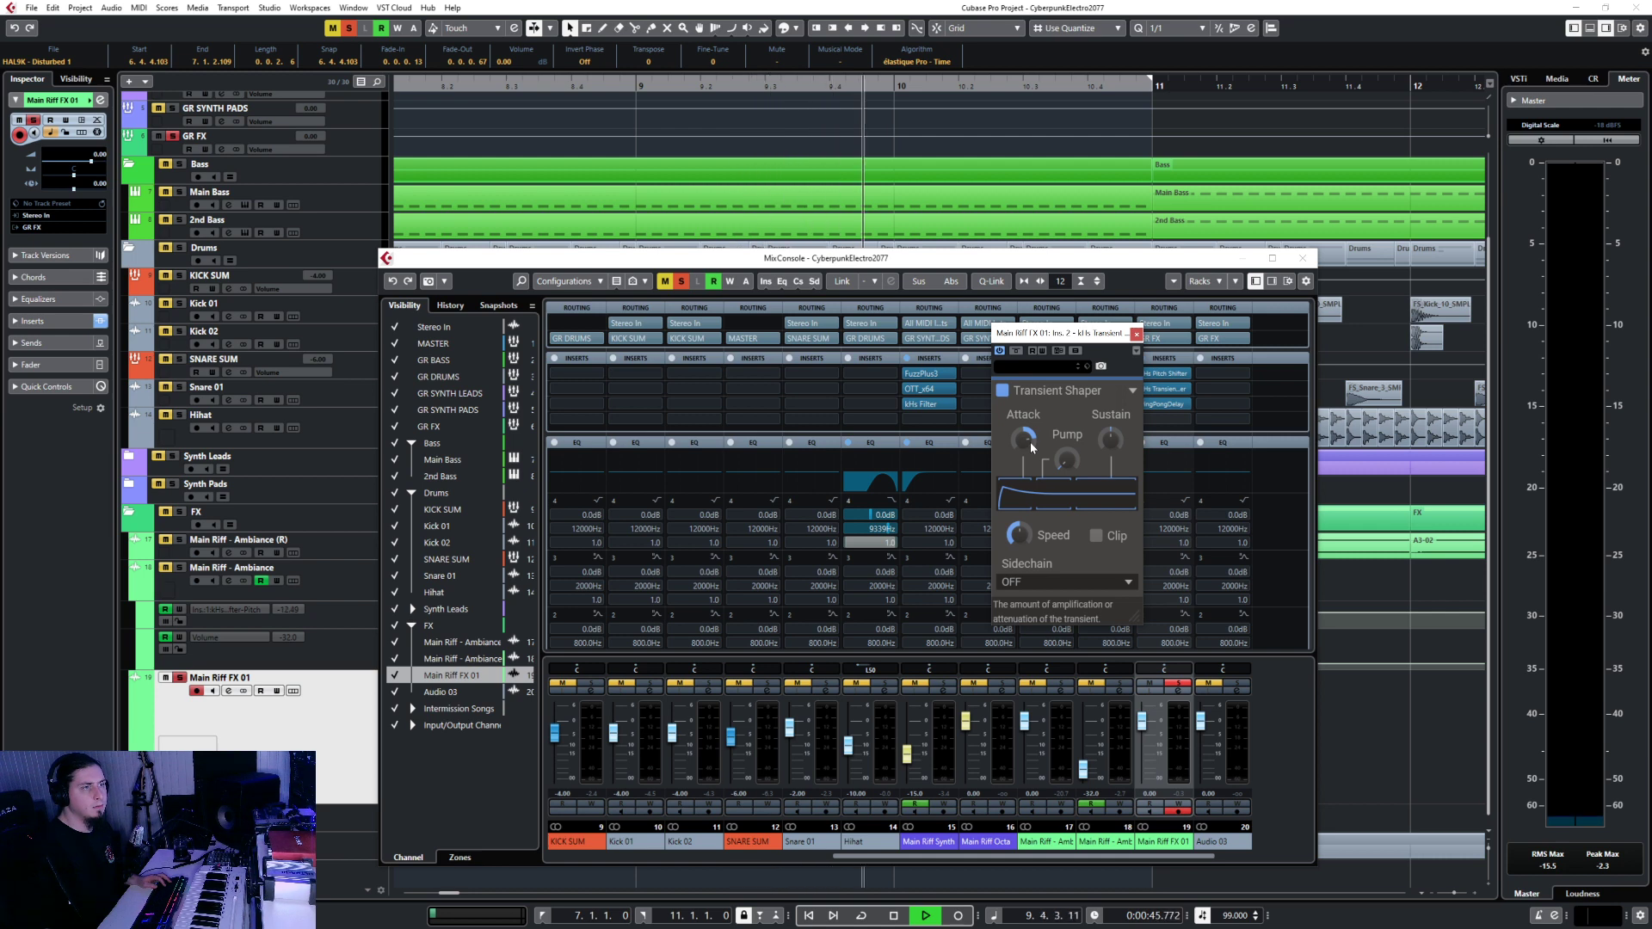
pyautogui.click(1136, 333)
pyautogui.press('space')
pyautogui.click(1167, 427)
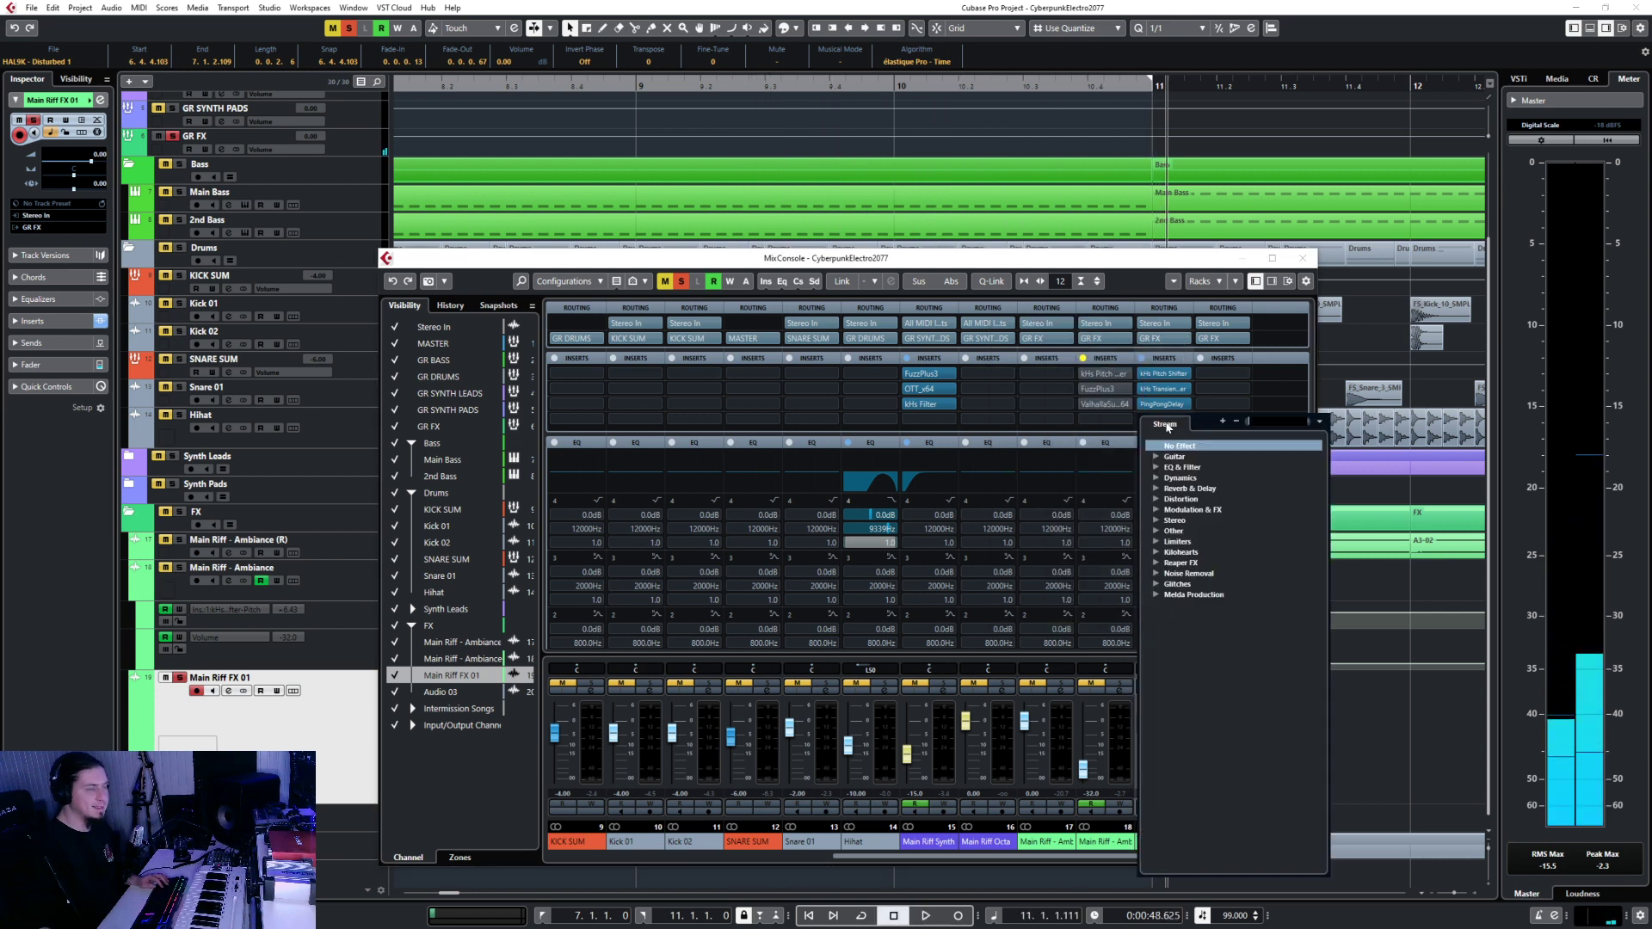
pyautogui.press('Escape')
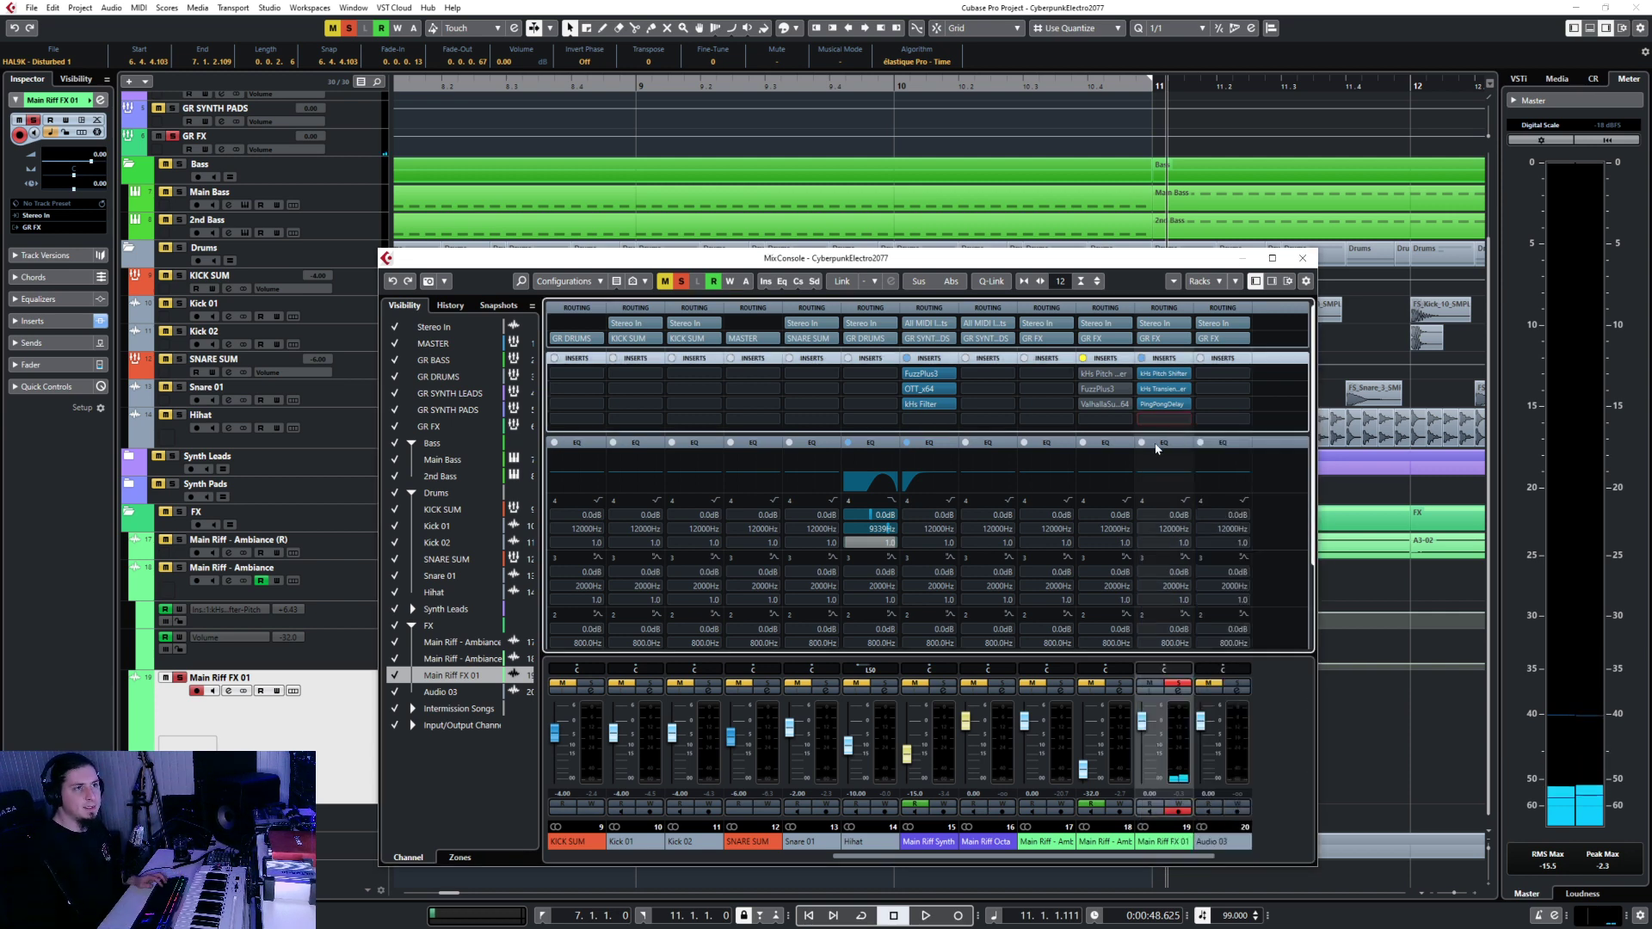
# Enable EQ band 1 on the Main Riff FX 01 channel as a High Pass filter and close the mixer.
pyautogui.scroll(-3, 1161, 584)
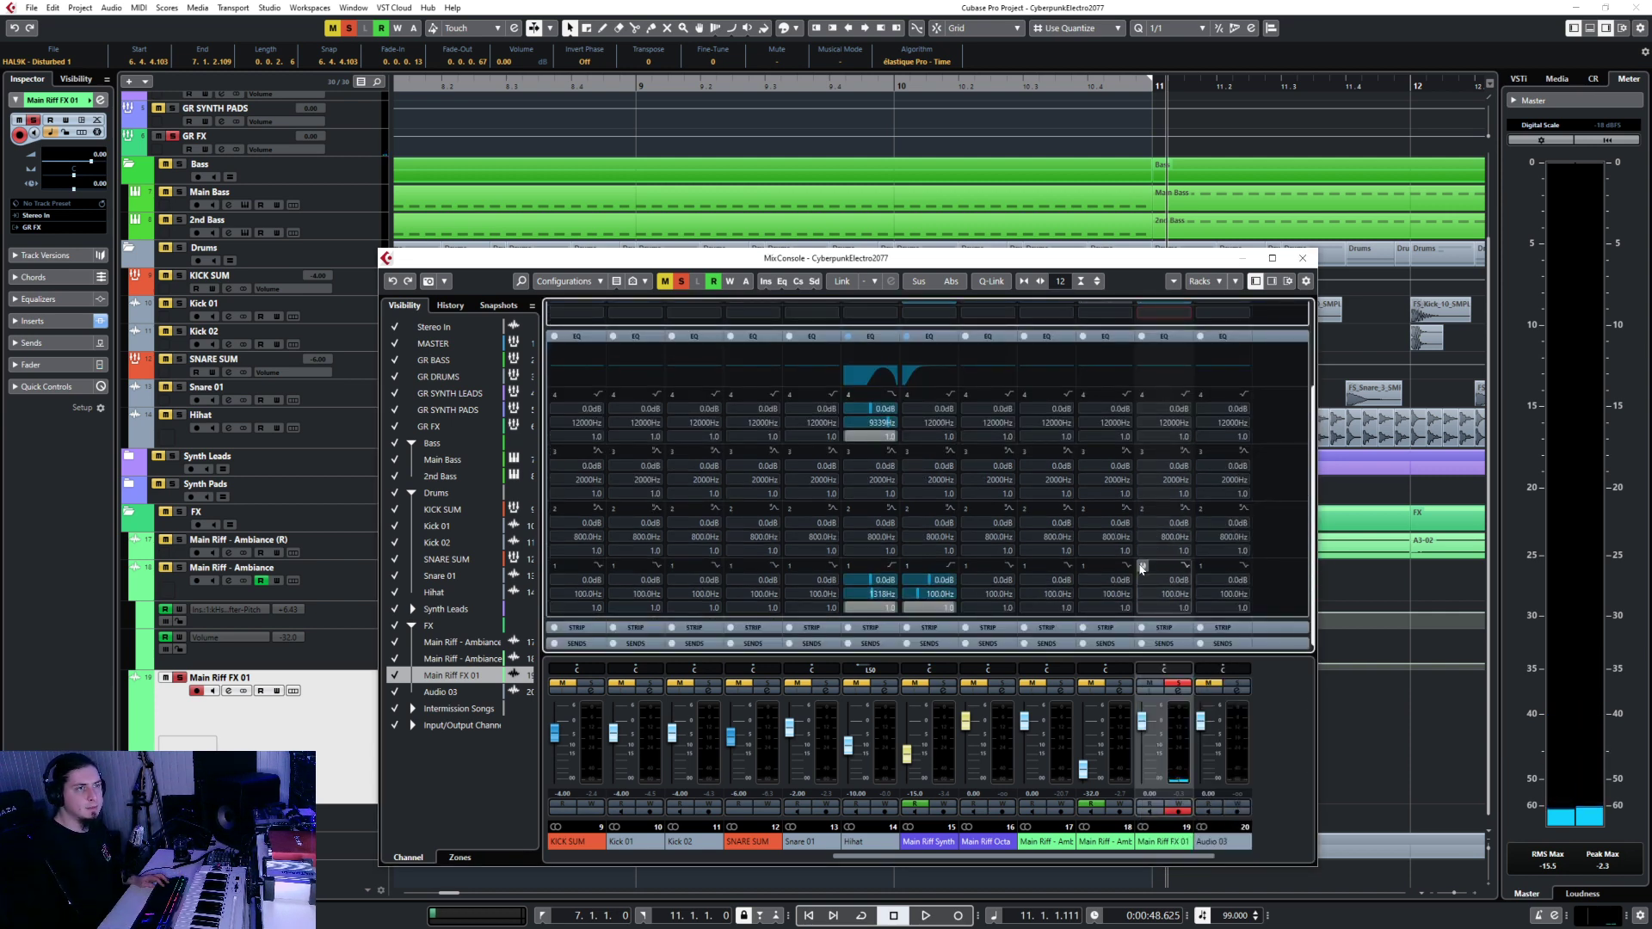
pyautogui.click(1142, 566)
pyautogui.click(1186, 566)
pyautogui.click(1196, 605)
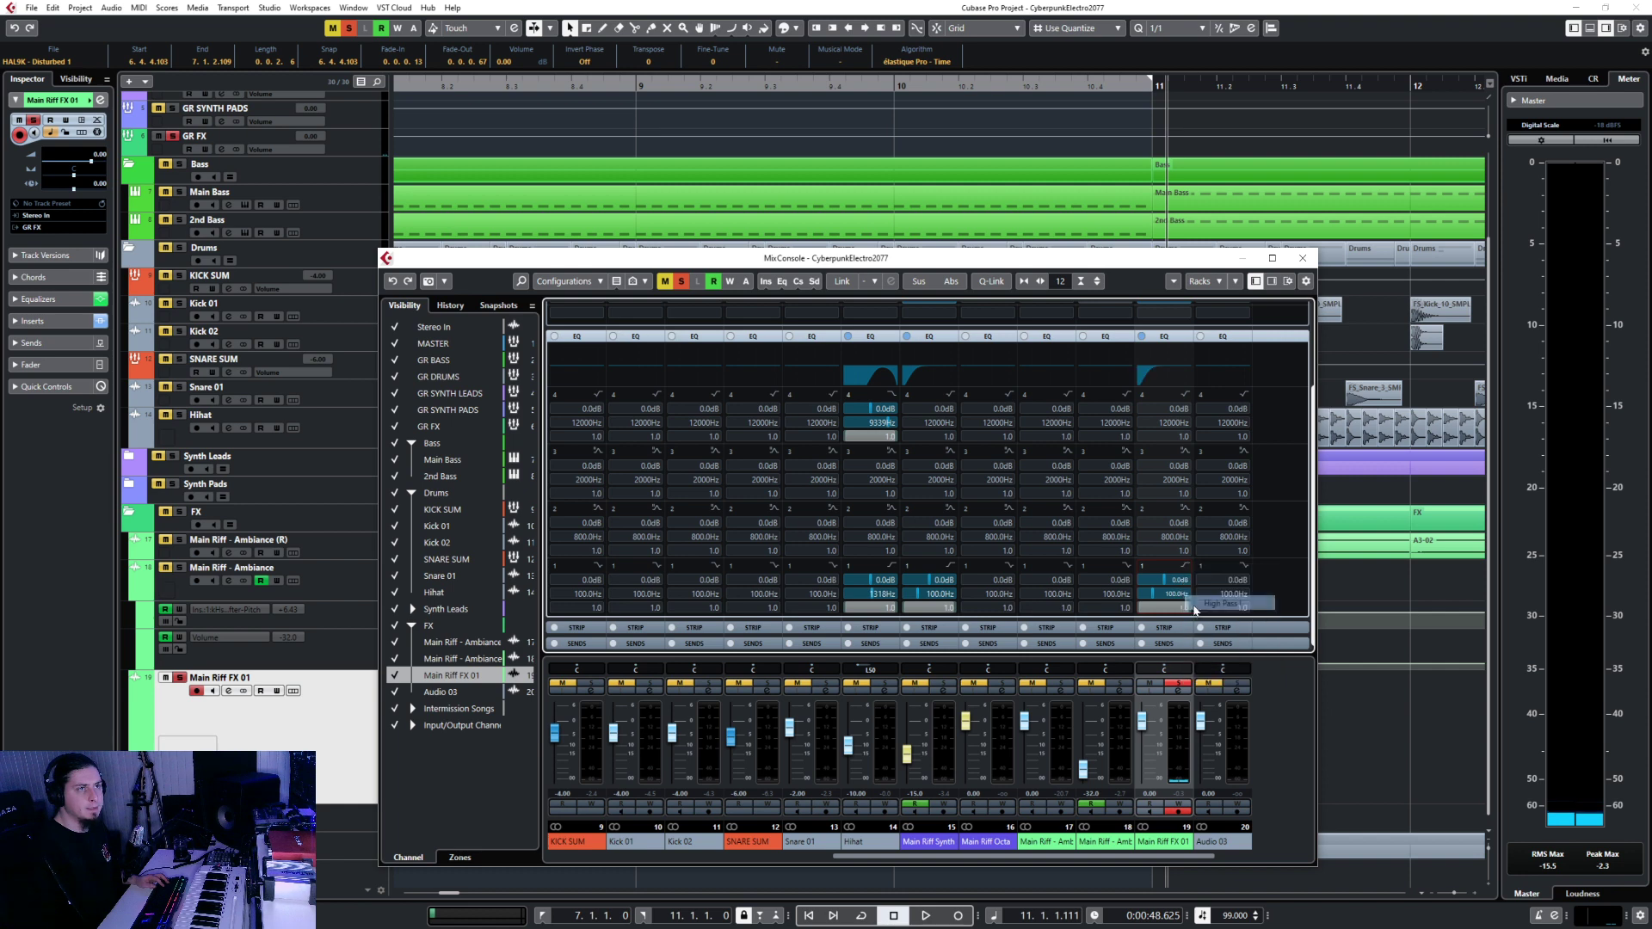
pyautogui.click(1303, 258)
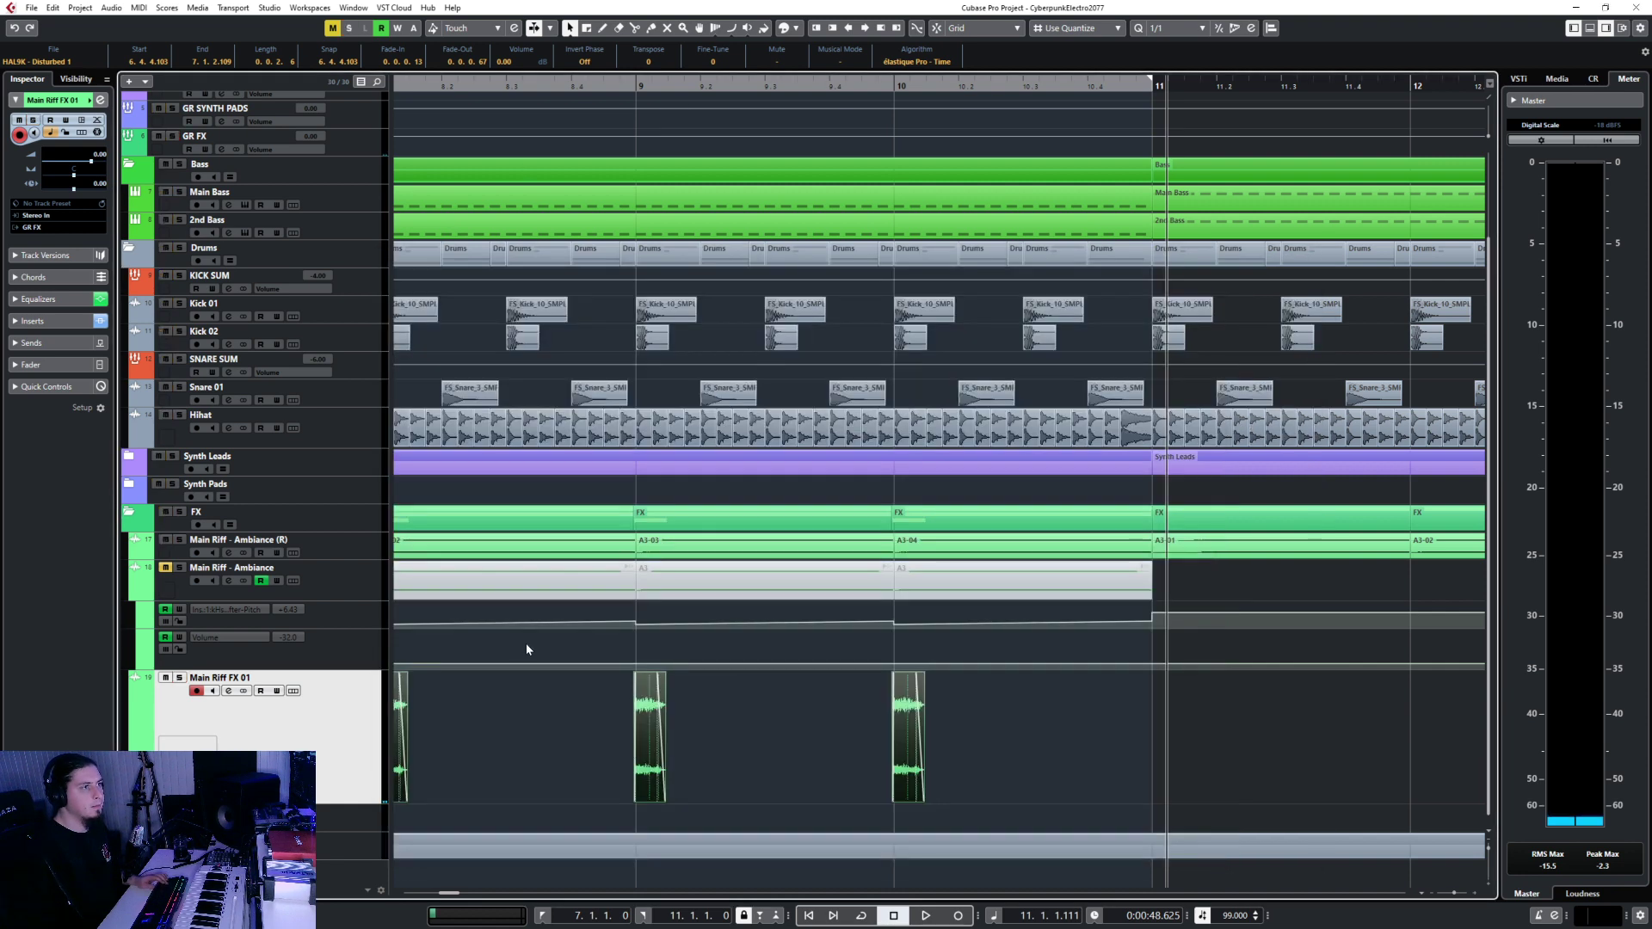
# Play the full mix from just before bar 7 to hear the filtered Main Riff FX 01 hit in context.
pyautogui.press('g')
pyautogui.press('g')
pyautogui.press('space')
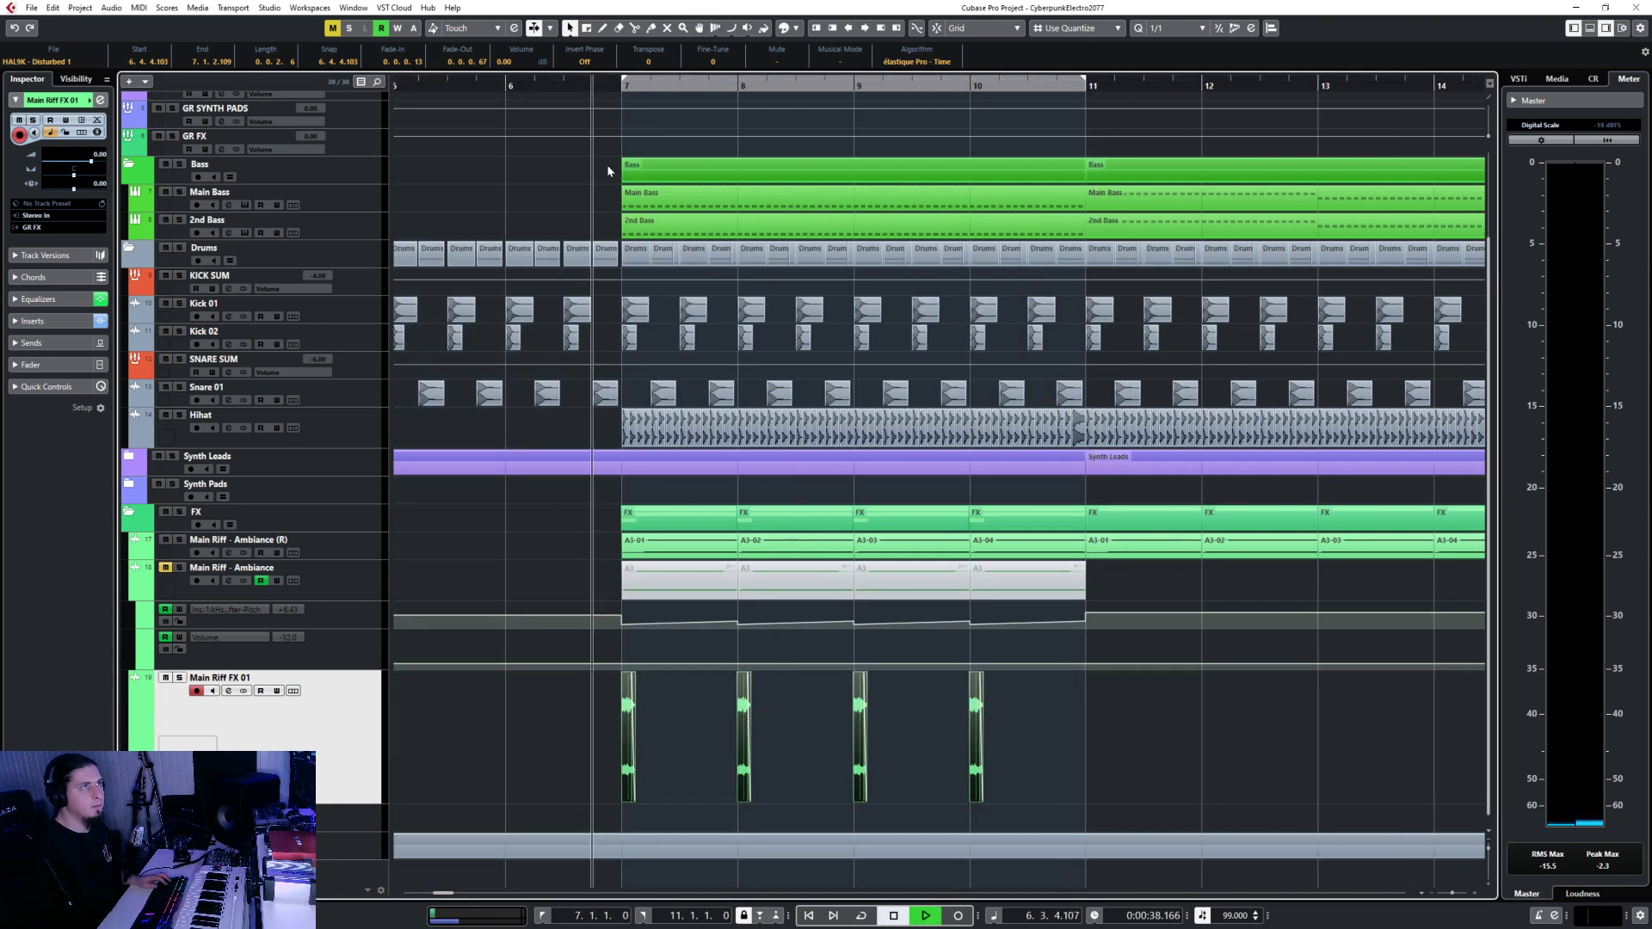
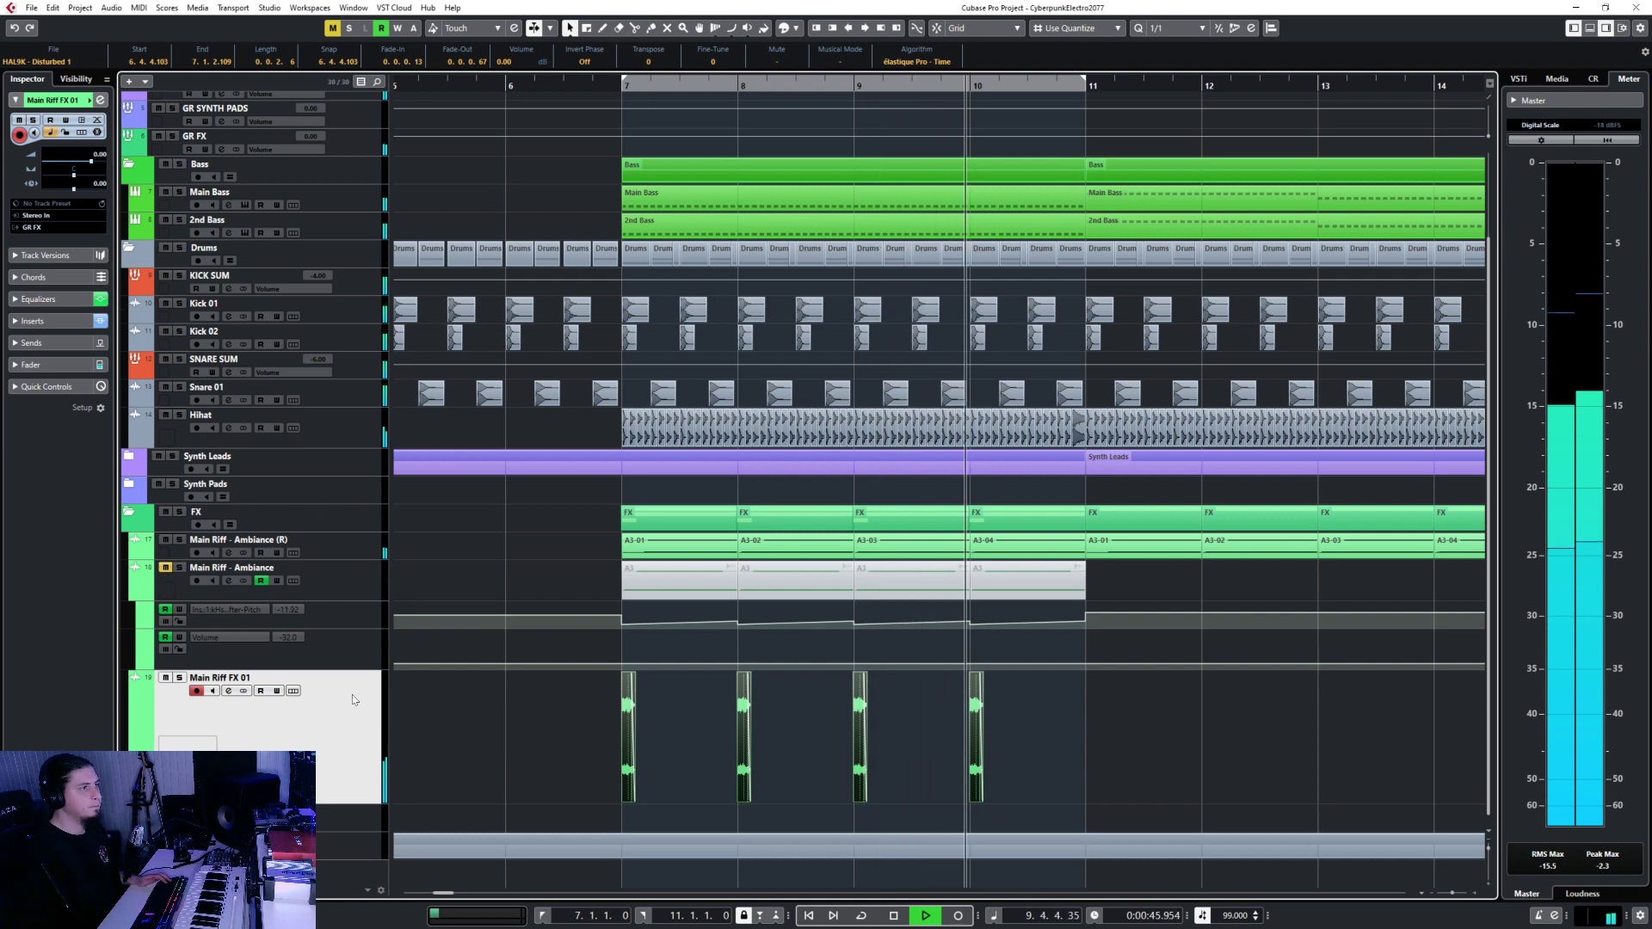
pyautogui.press('space')
# Review the PingPongDelay settings on the Main Riff FX 01 channel and load FuzzPlus3 in its fourth insert slot.
pyautogui.press('F3')
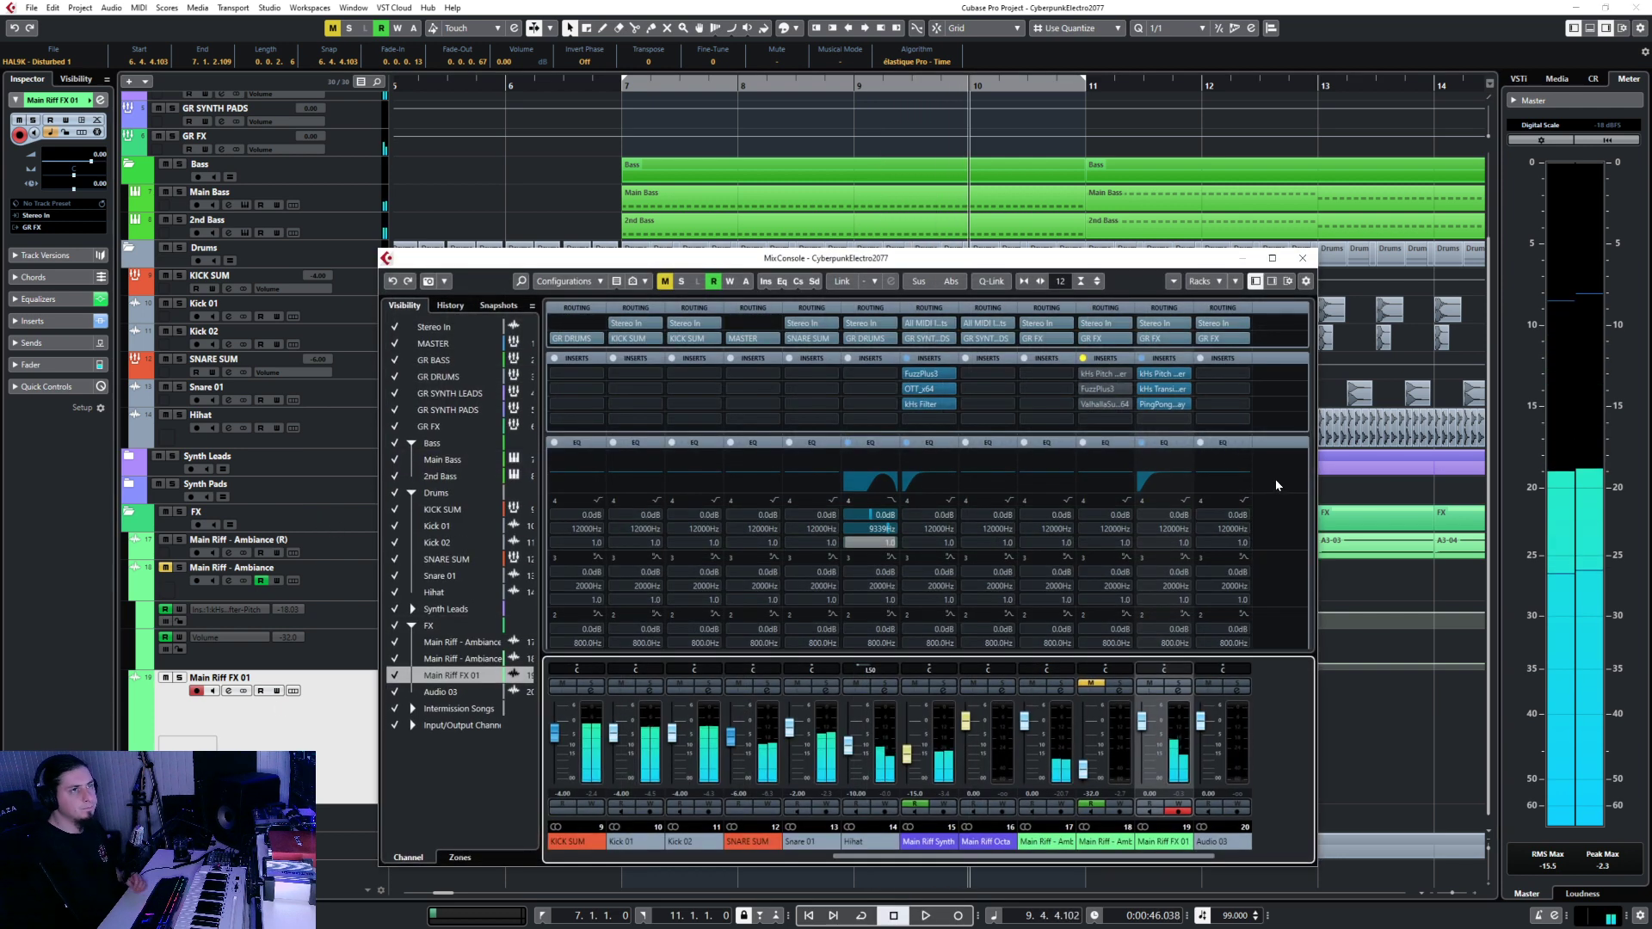
pyautogui.click(1170, 406)
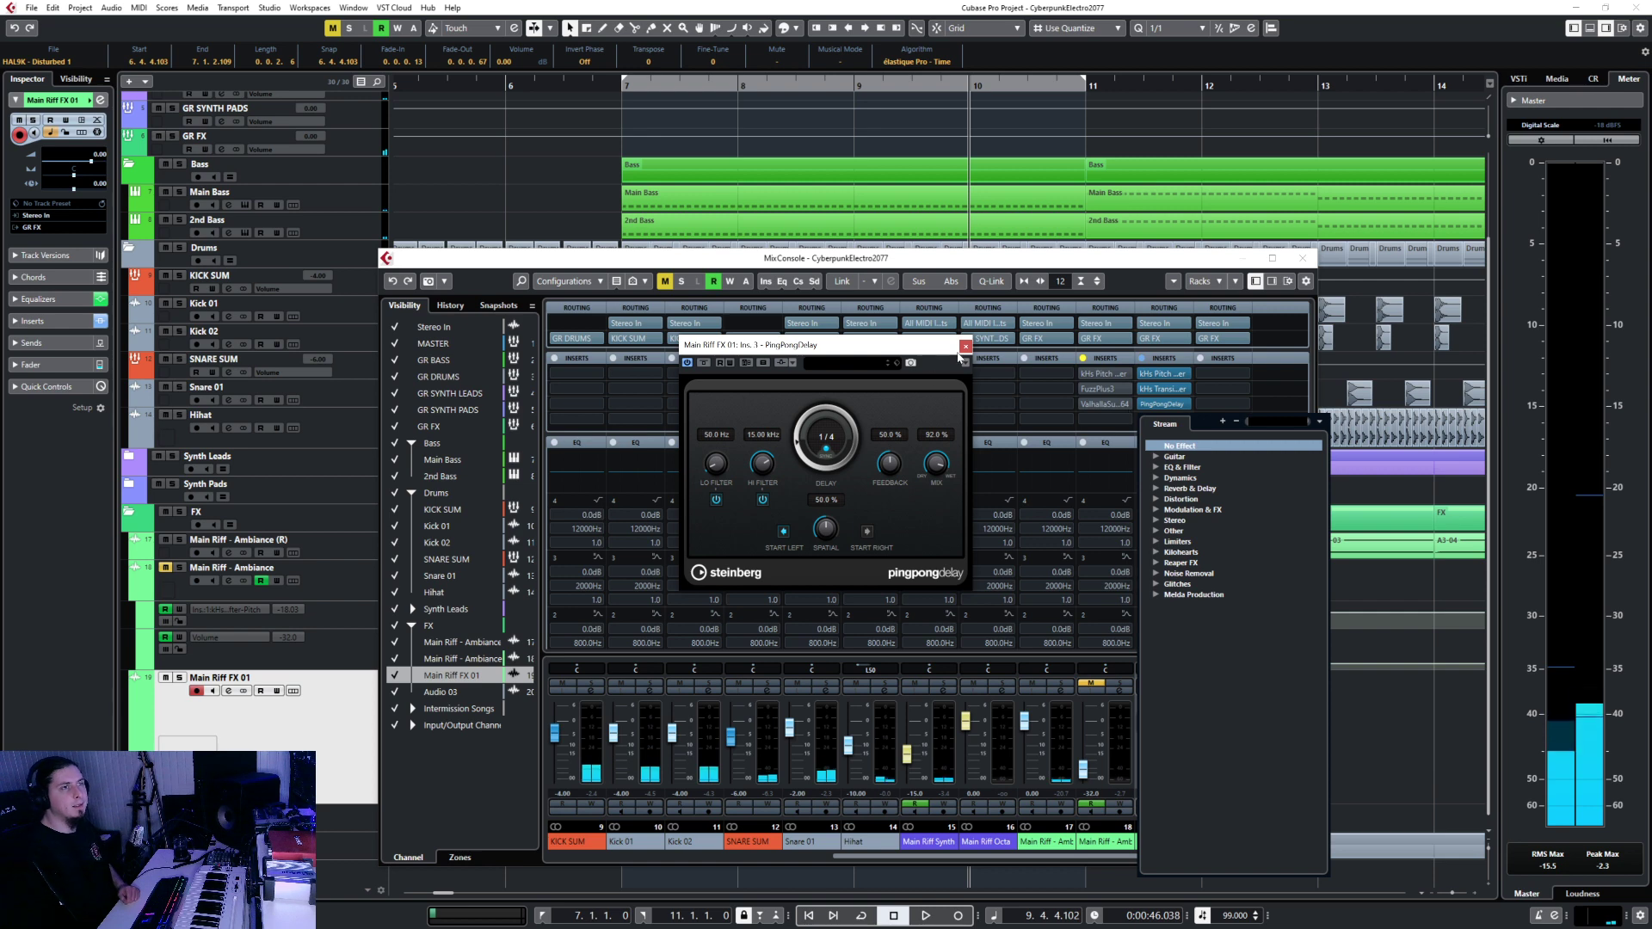
pyautogui.click(965, 346)
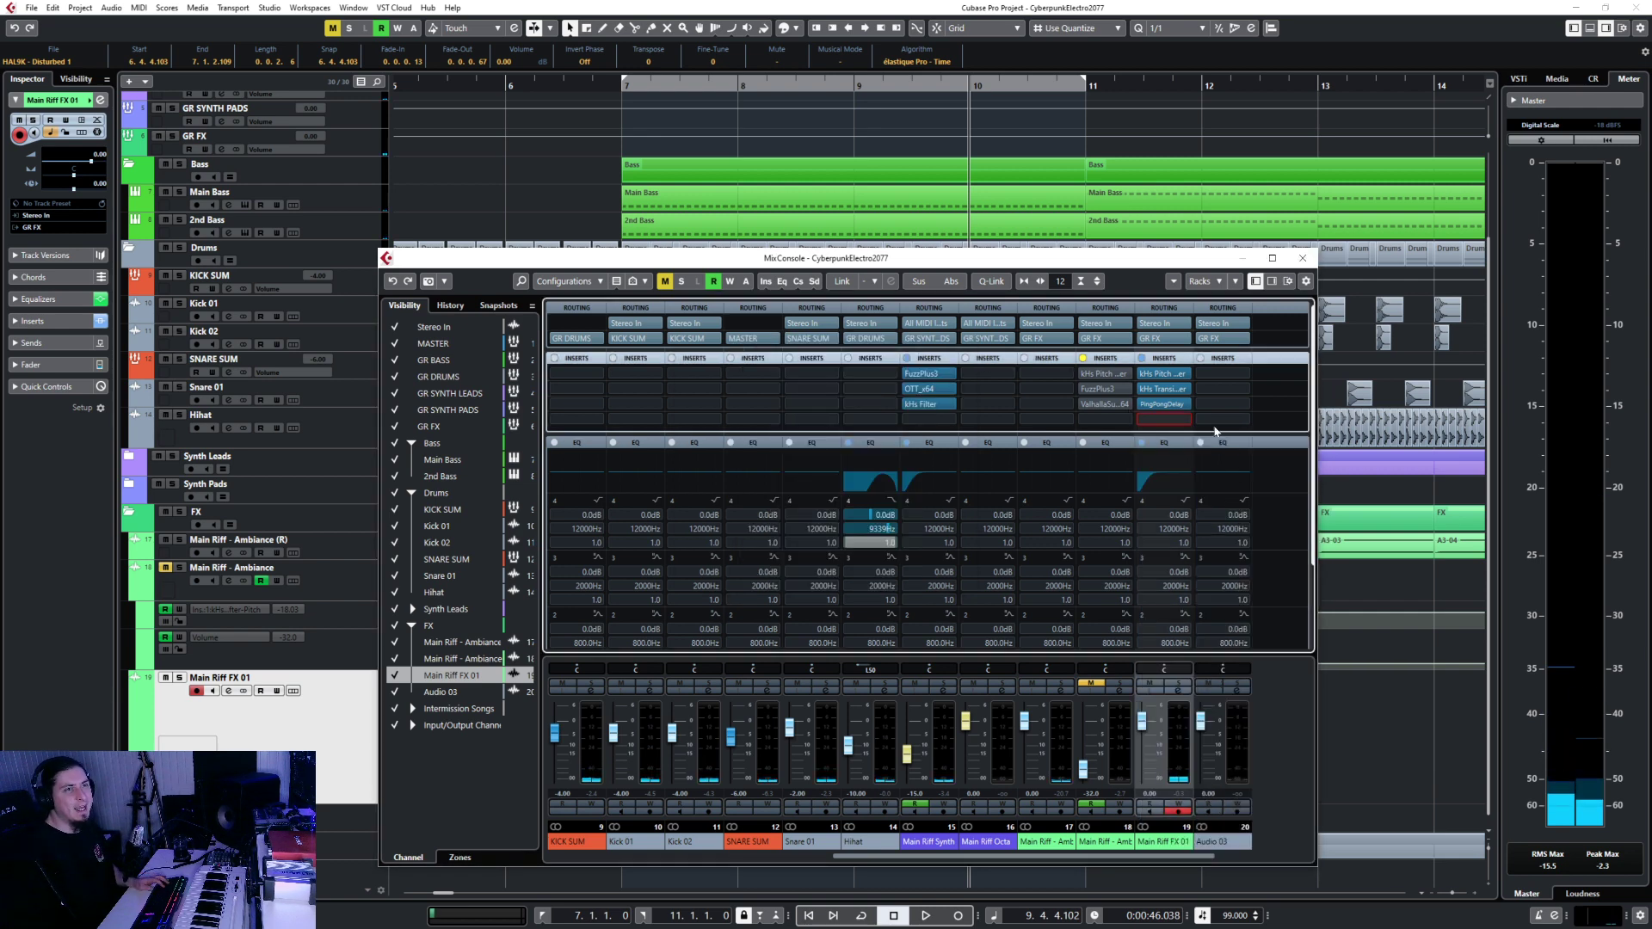
pyautogui.click(1164, 419)
pyautogui.write('fuzz')
pyautogui.press('Return')
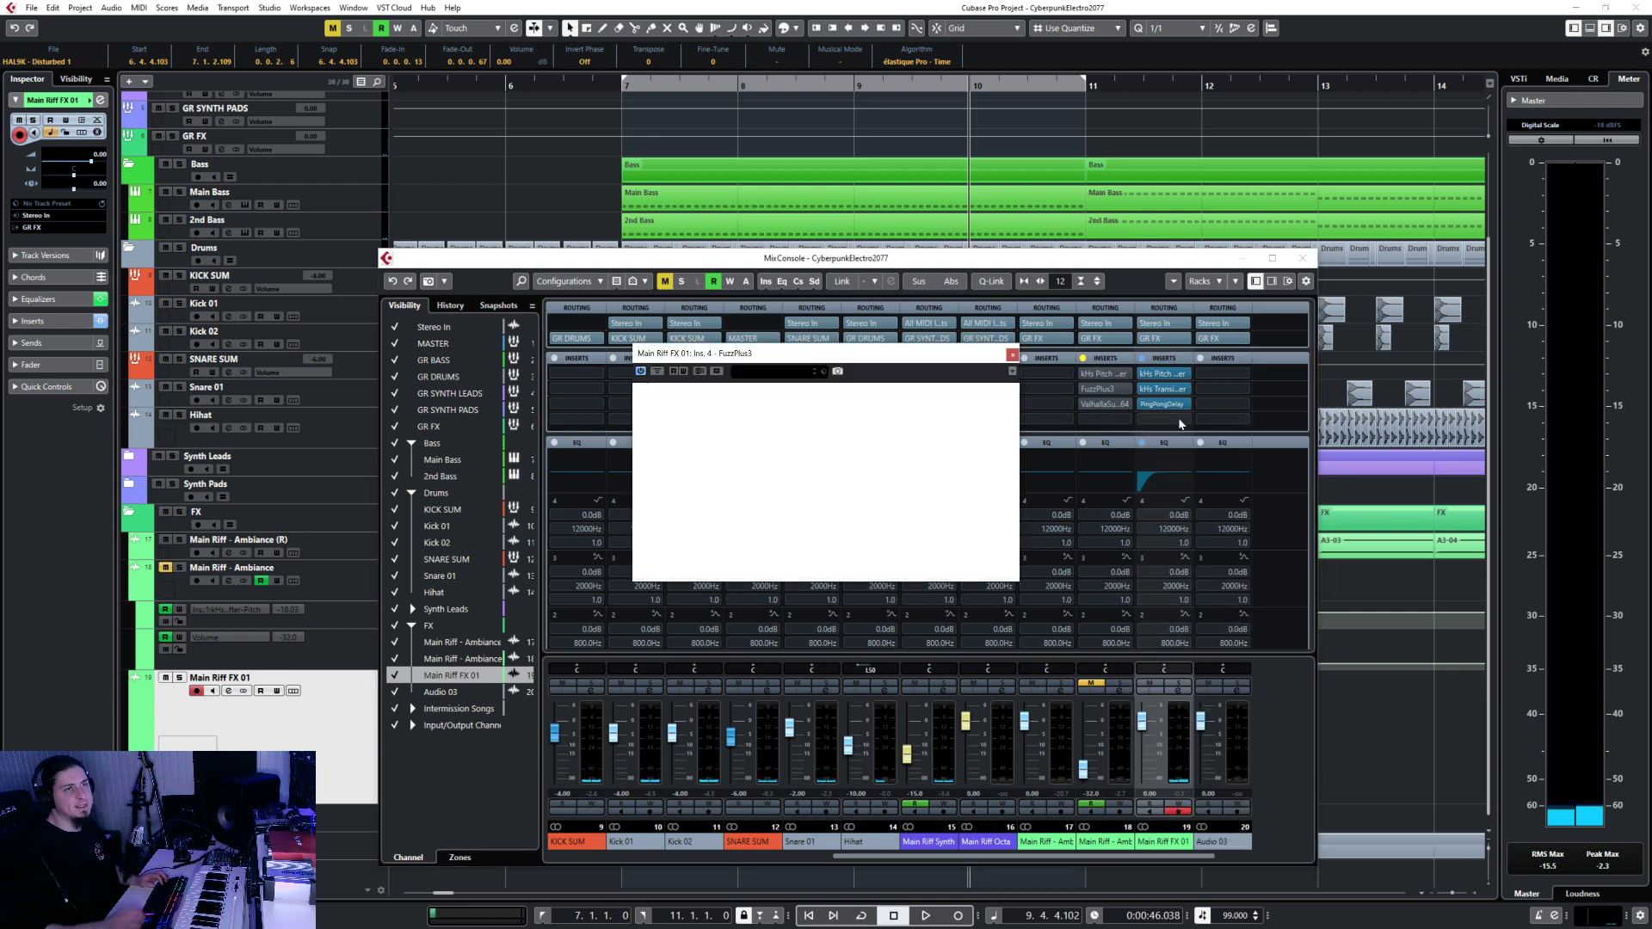
# Play from just before bar 7, setting FuzzPlus3's Distort to 100% and lowering its output Level.
pyautogui.click(573, 90)
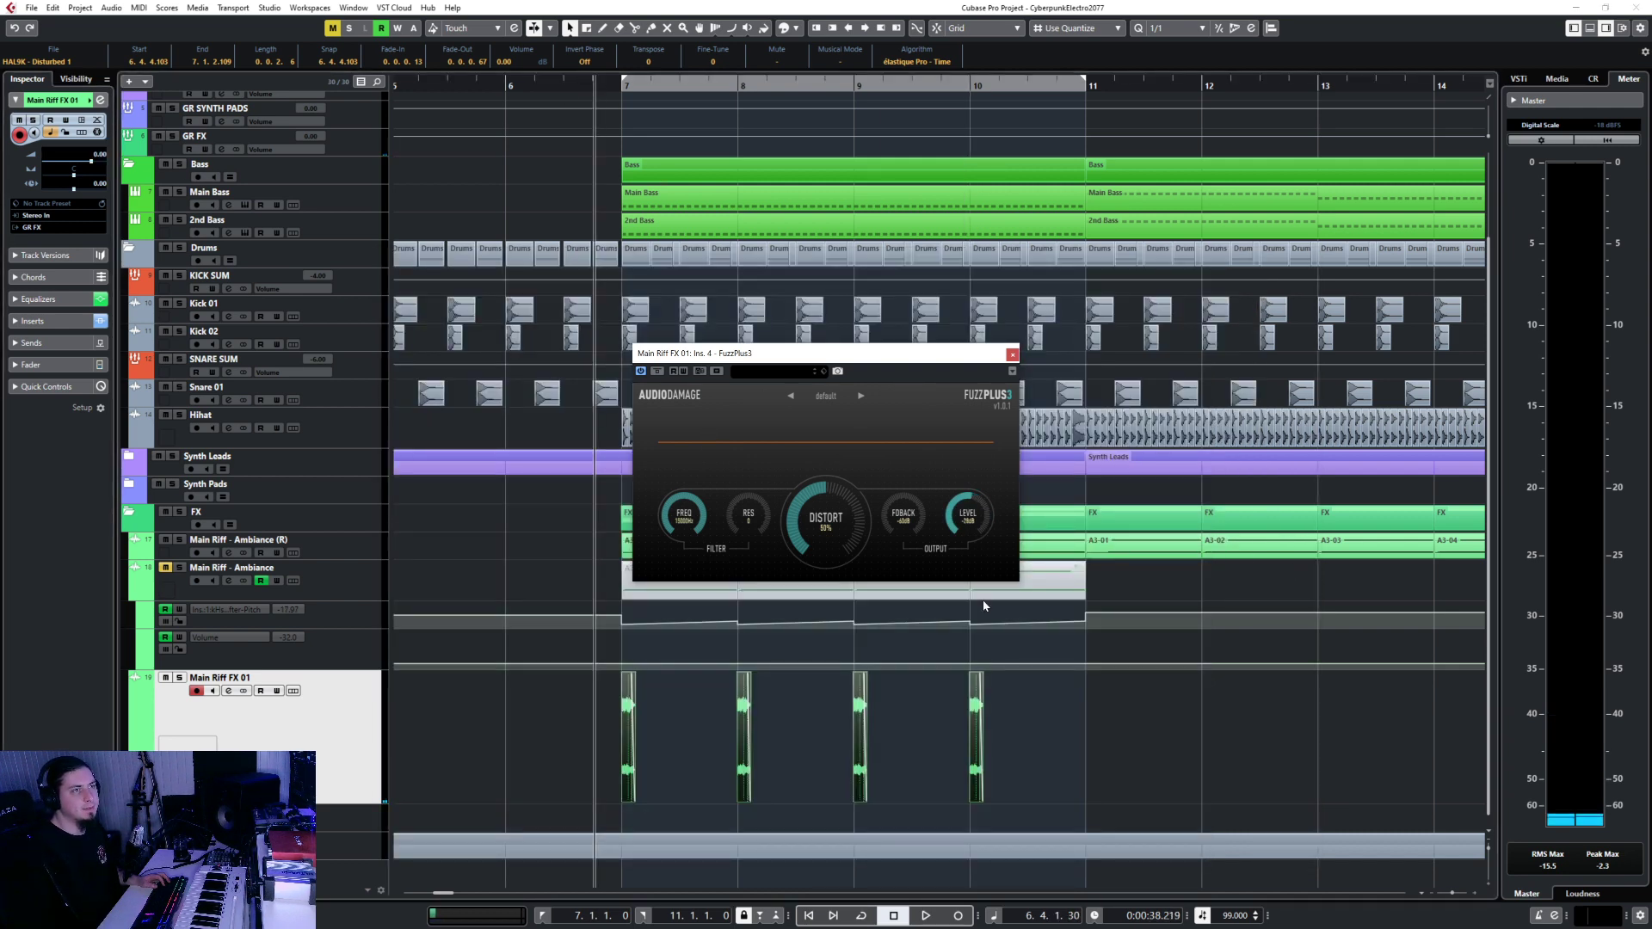
pyautogui.press('space')
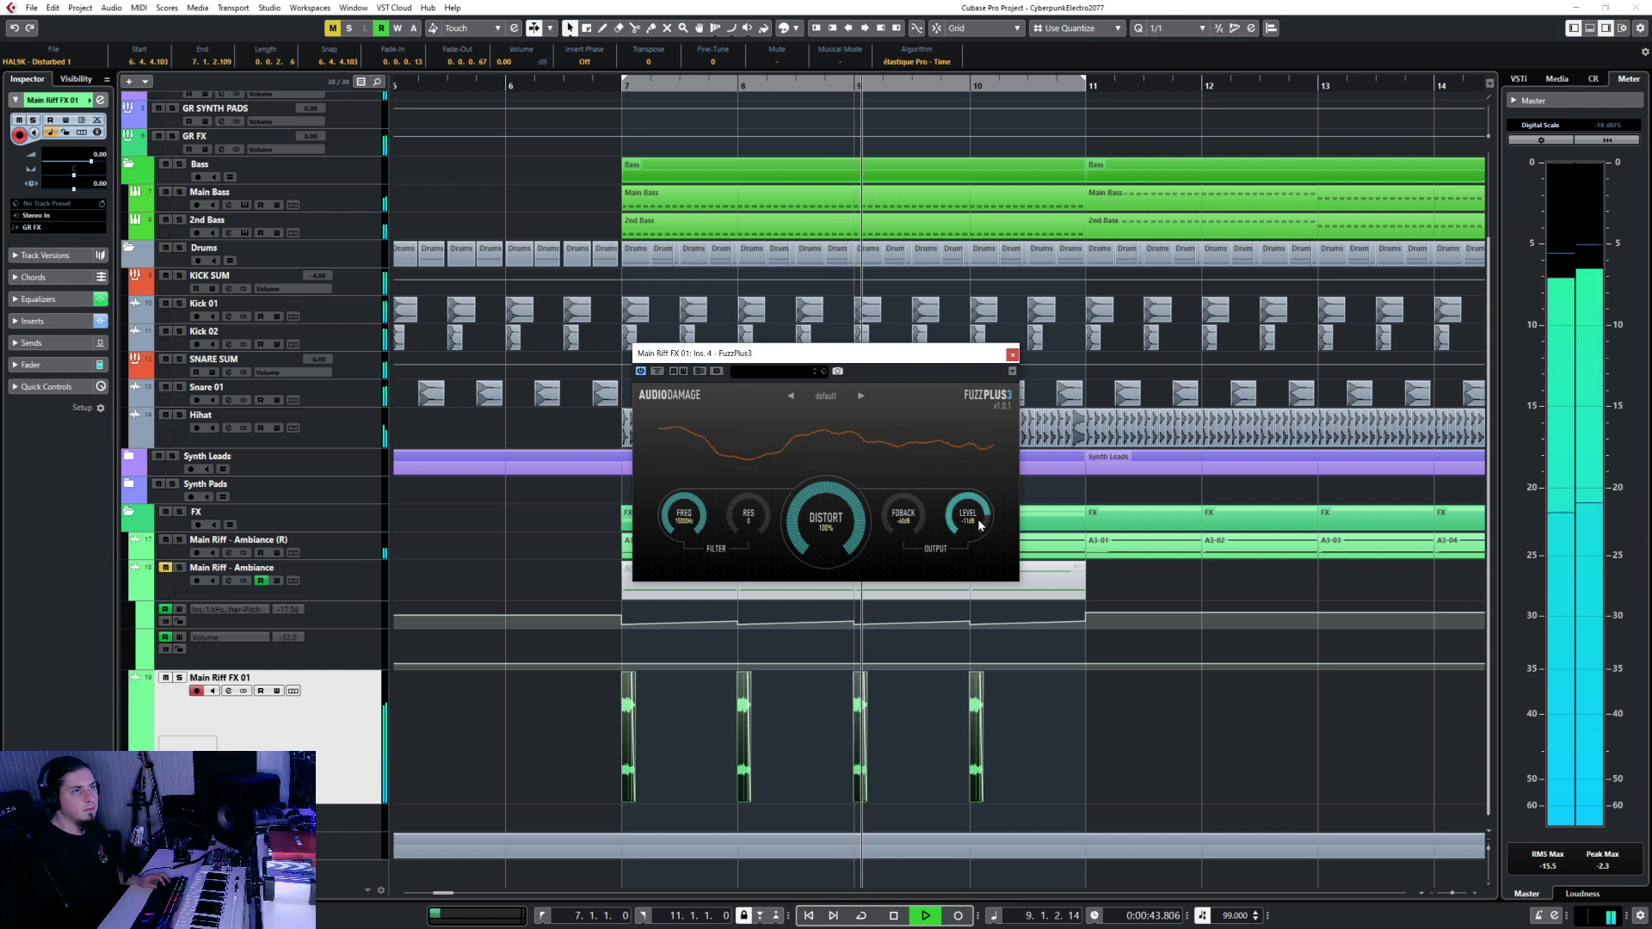
pyautogui.moveTo(979, 525); pyautogui.dragTo(975, 551)
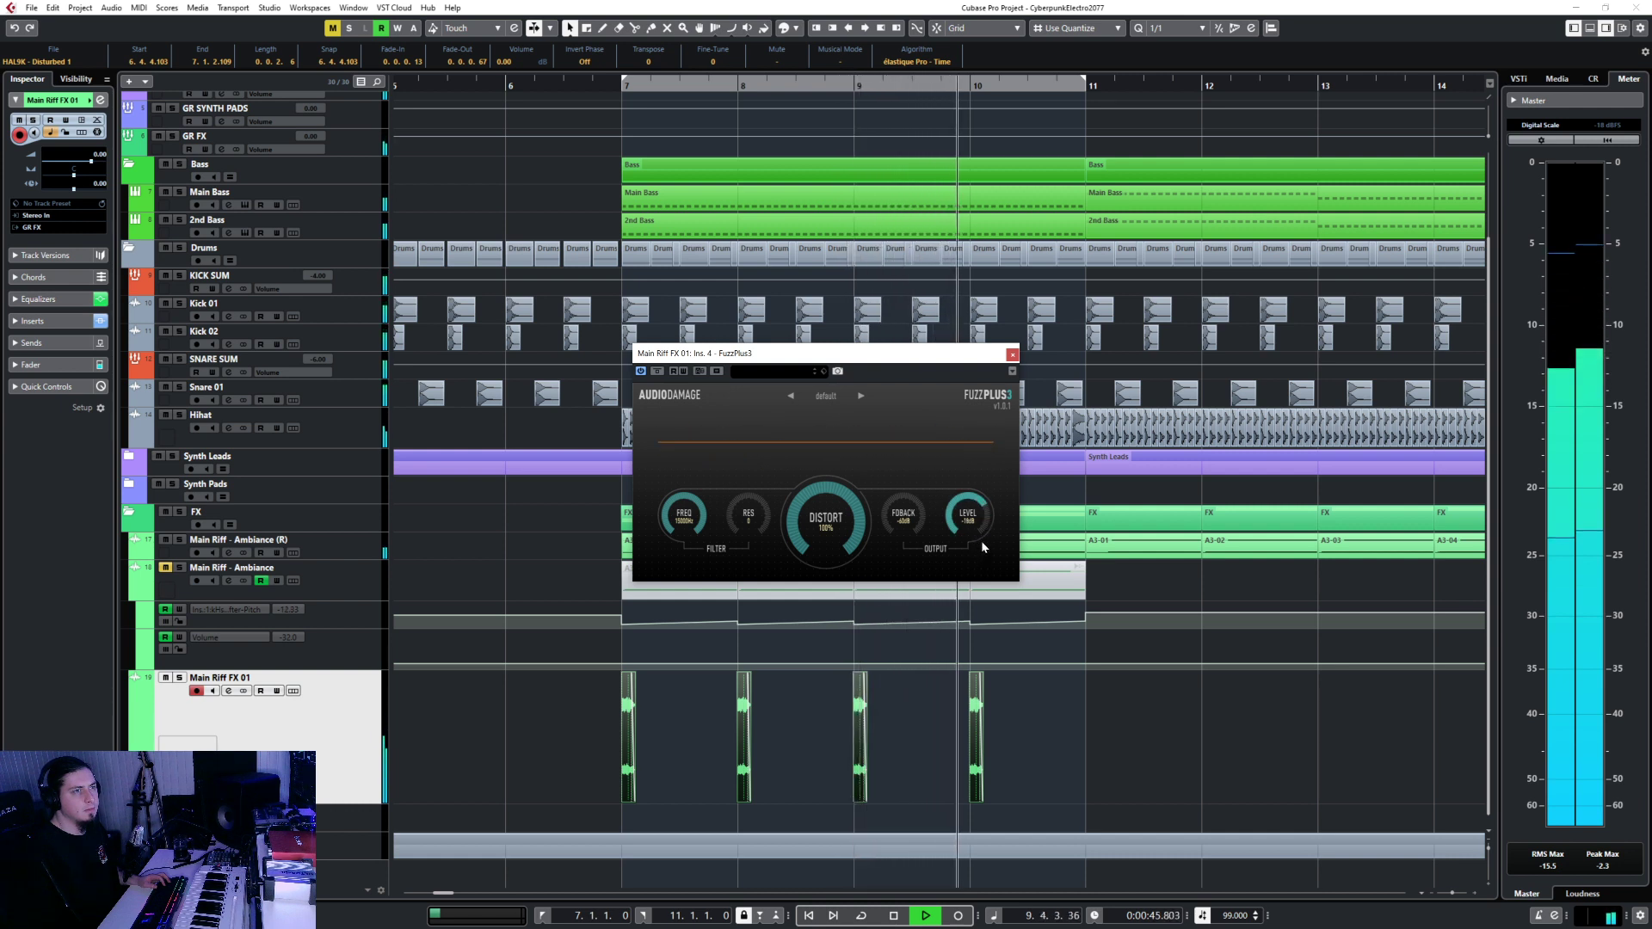
pyautogui.click(1012, 354)
pyautogui.press('space')
# Play the mix from bar 6 through bar 10 to judge the distorted Main Riff FX 01 hits.
pyautogui.click(576, 82)
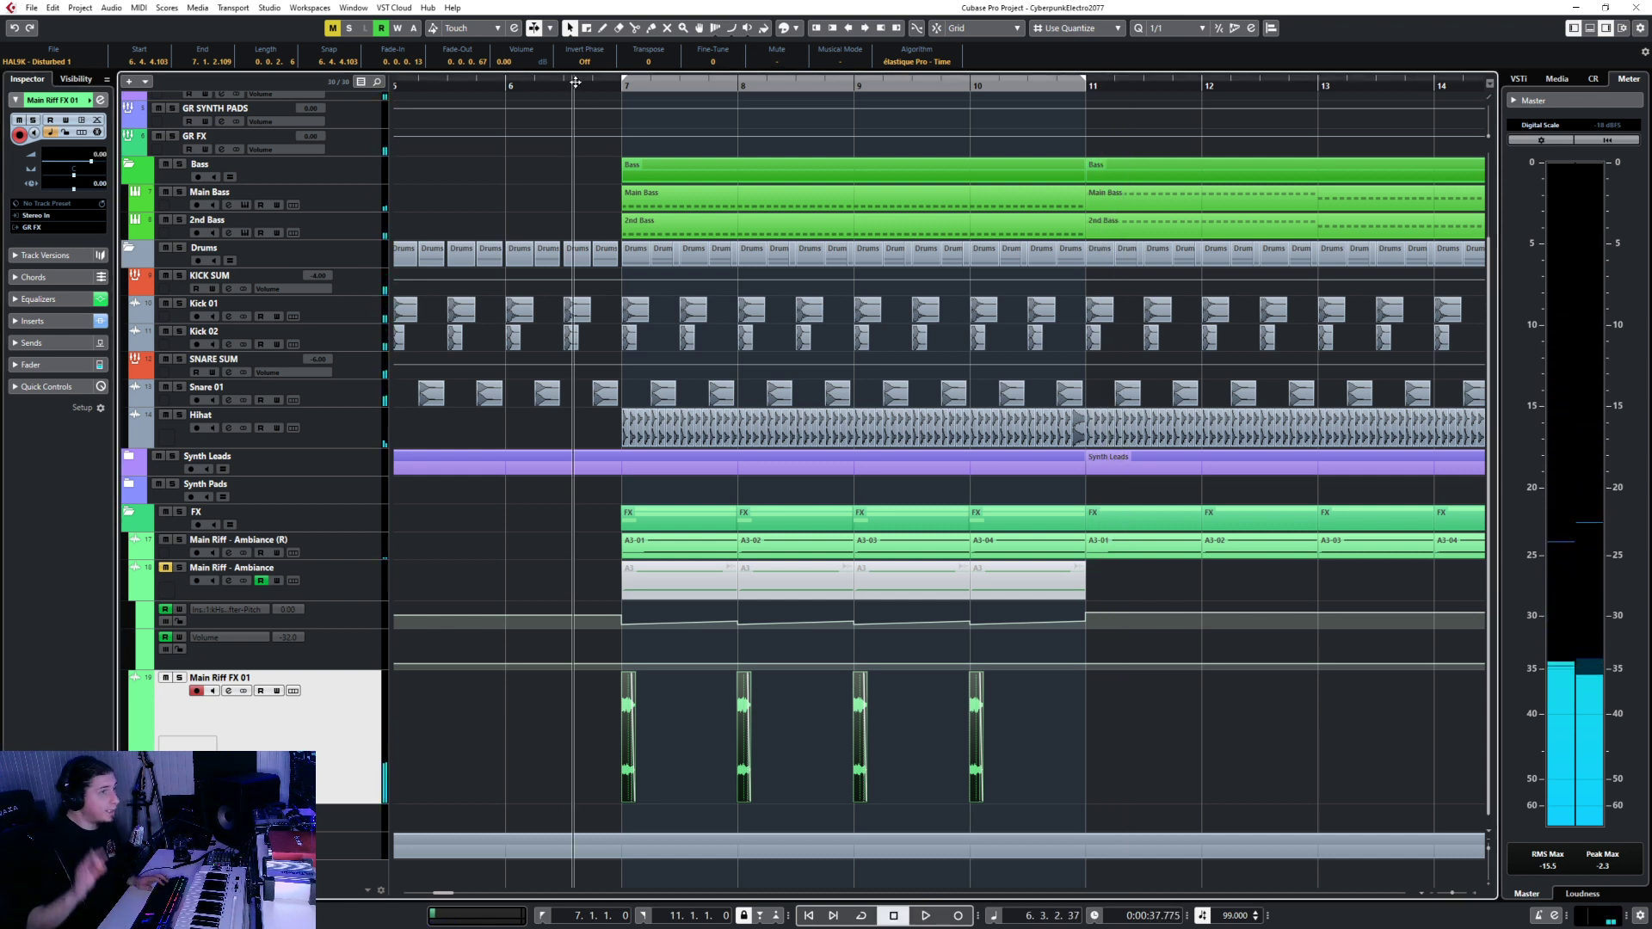
pyautogui.press('space')
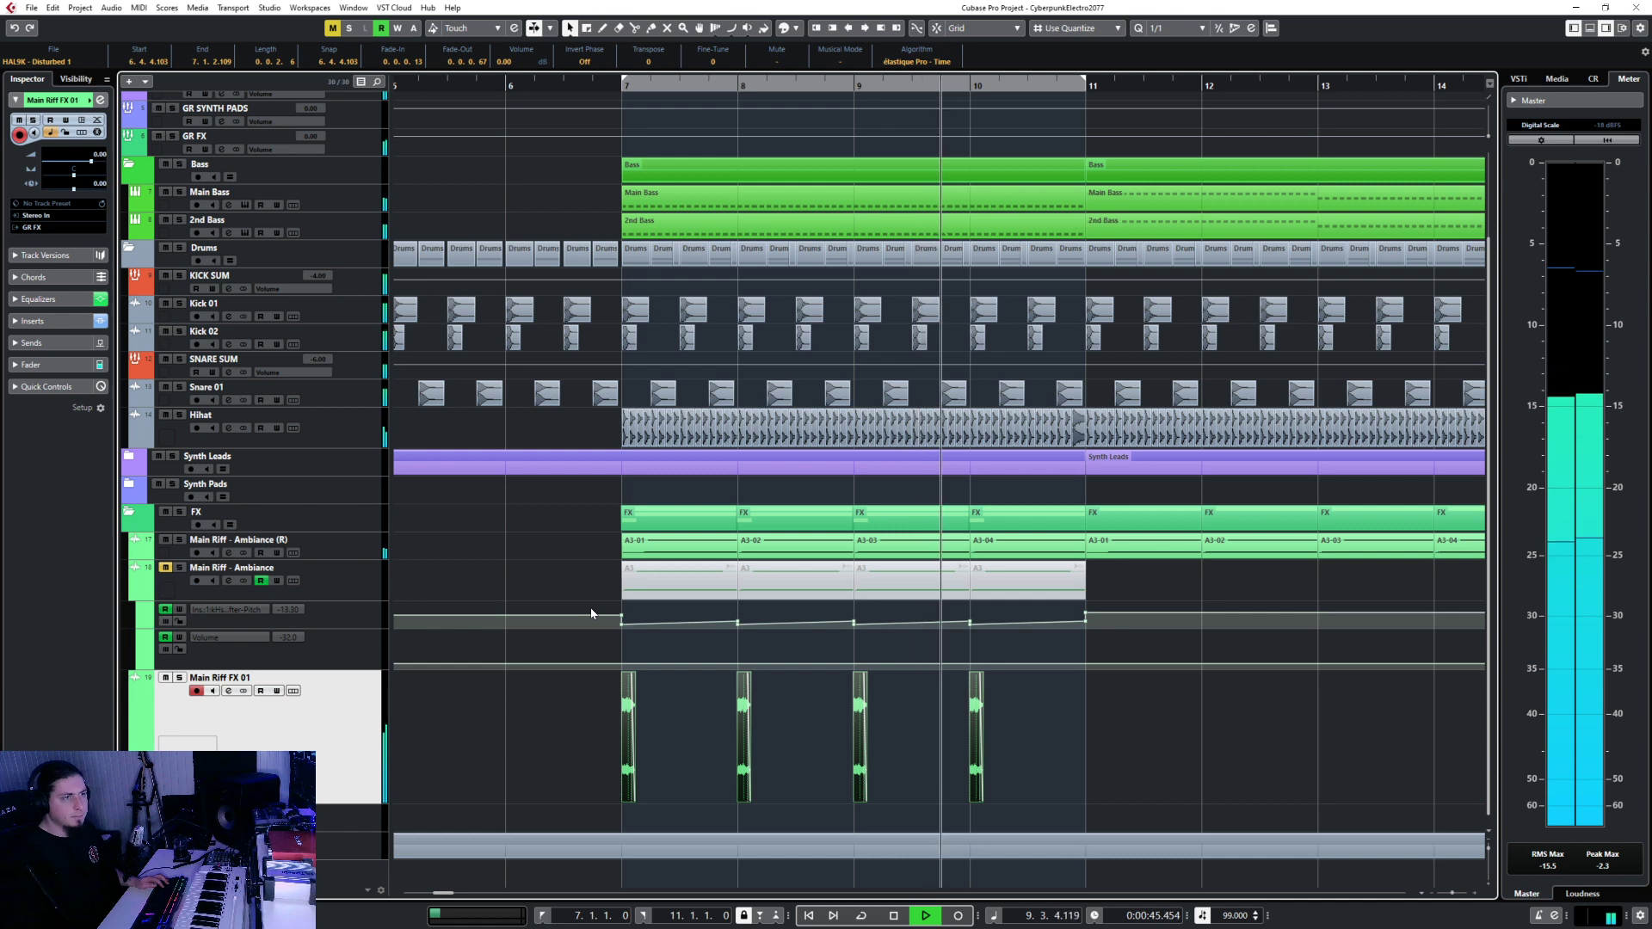
pyautogui.press('space')
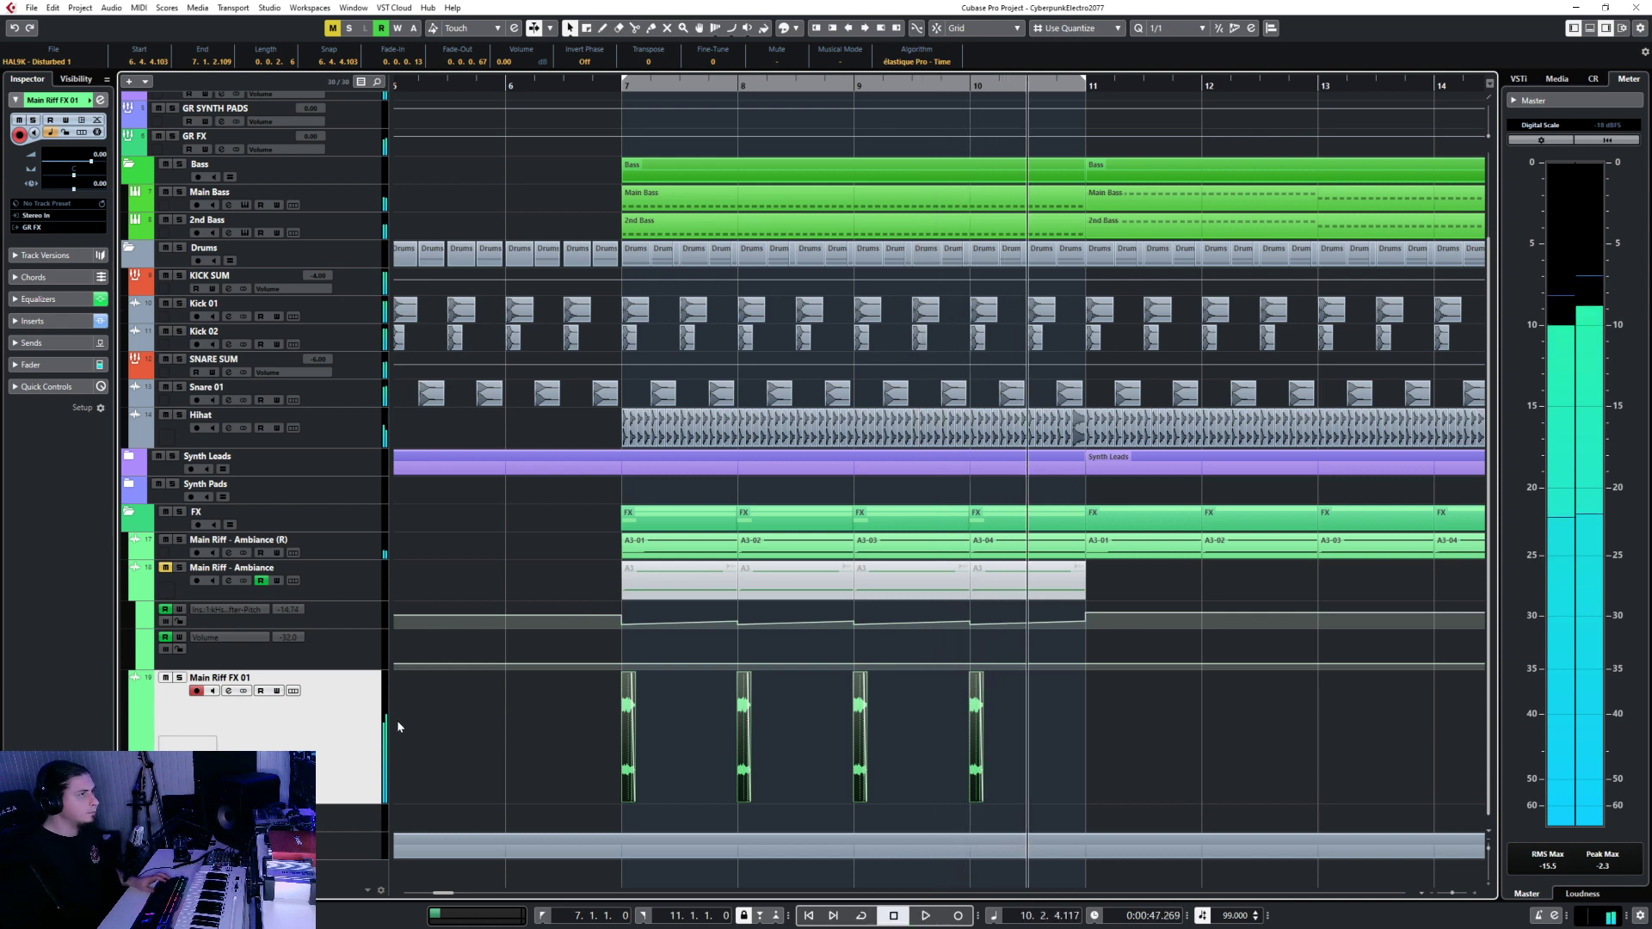
# Set the kHs Pitch Shifter on the Main Riff FX 01 channel to +16.00 semitones and play the clips.
pyautogui.press('F3')
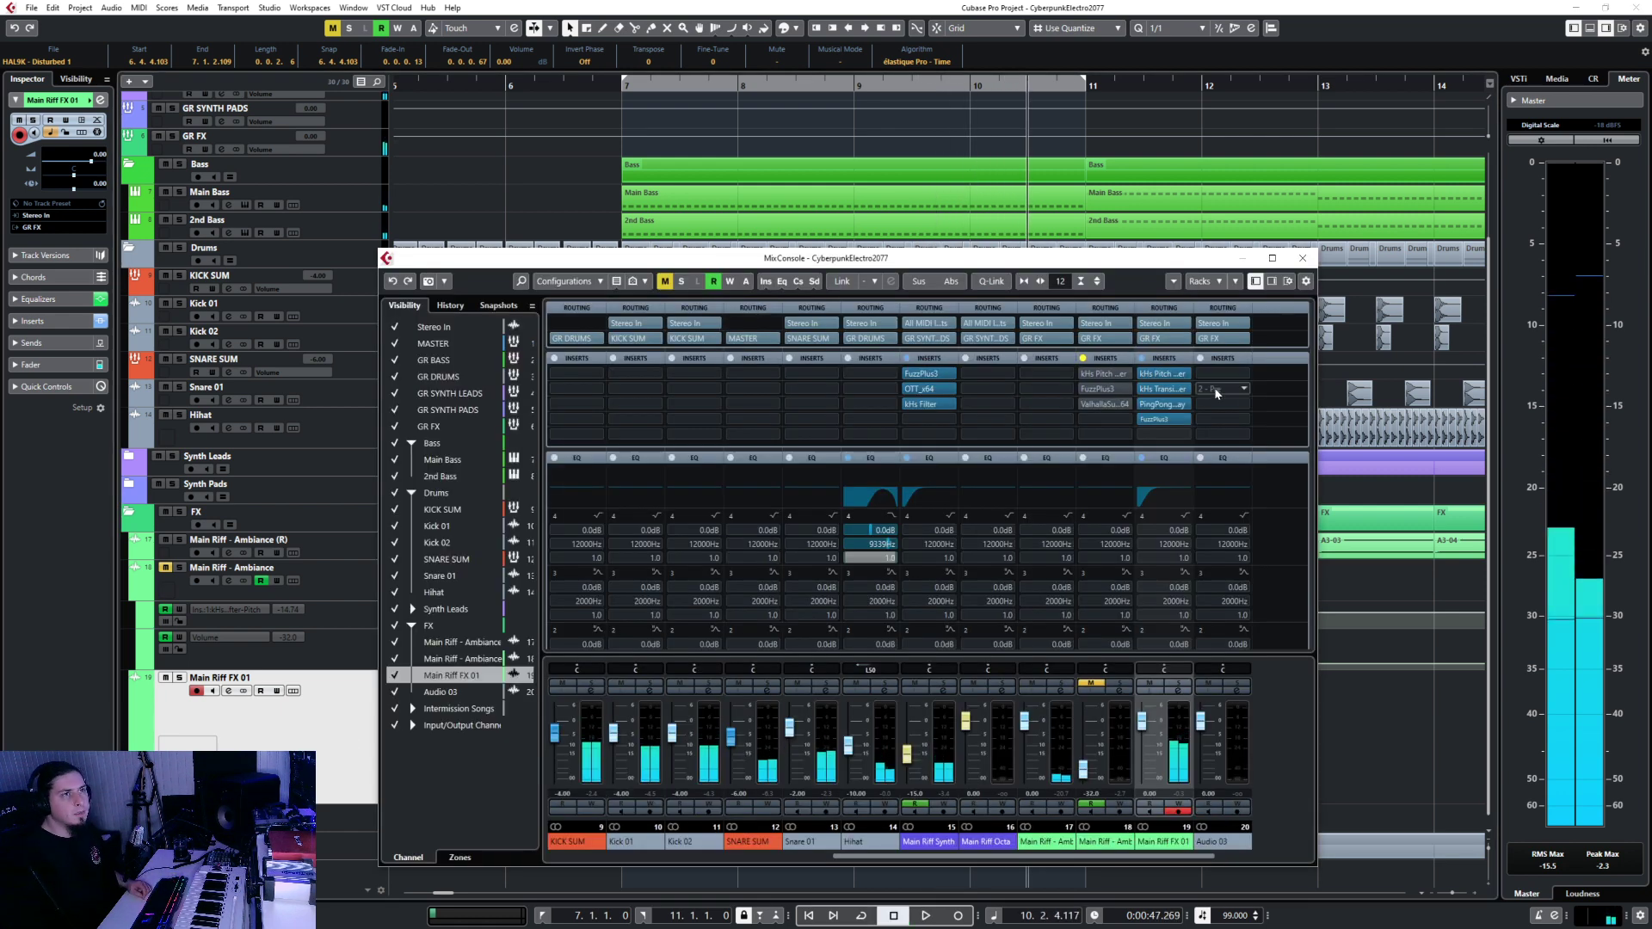
pyautogui.click(1159, 373)
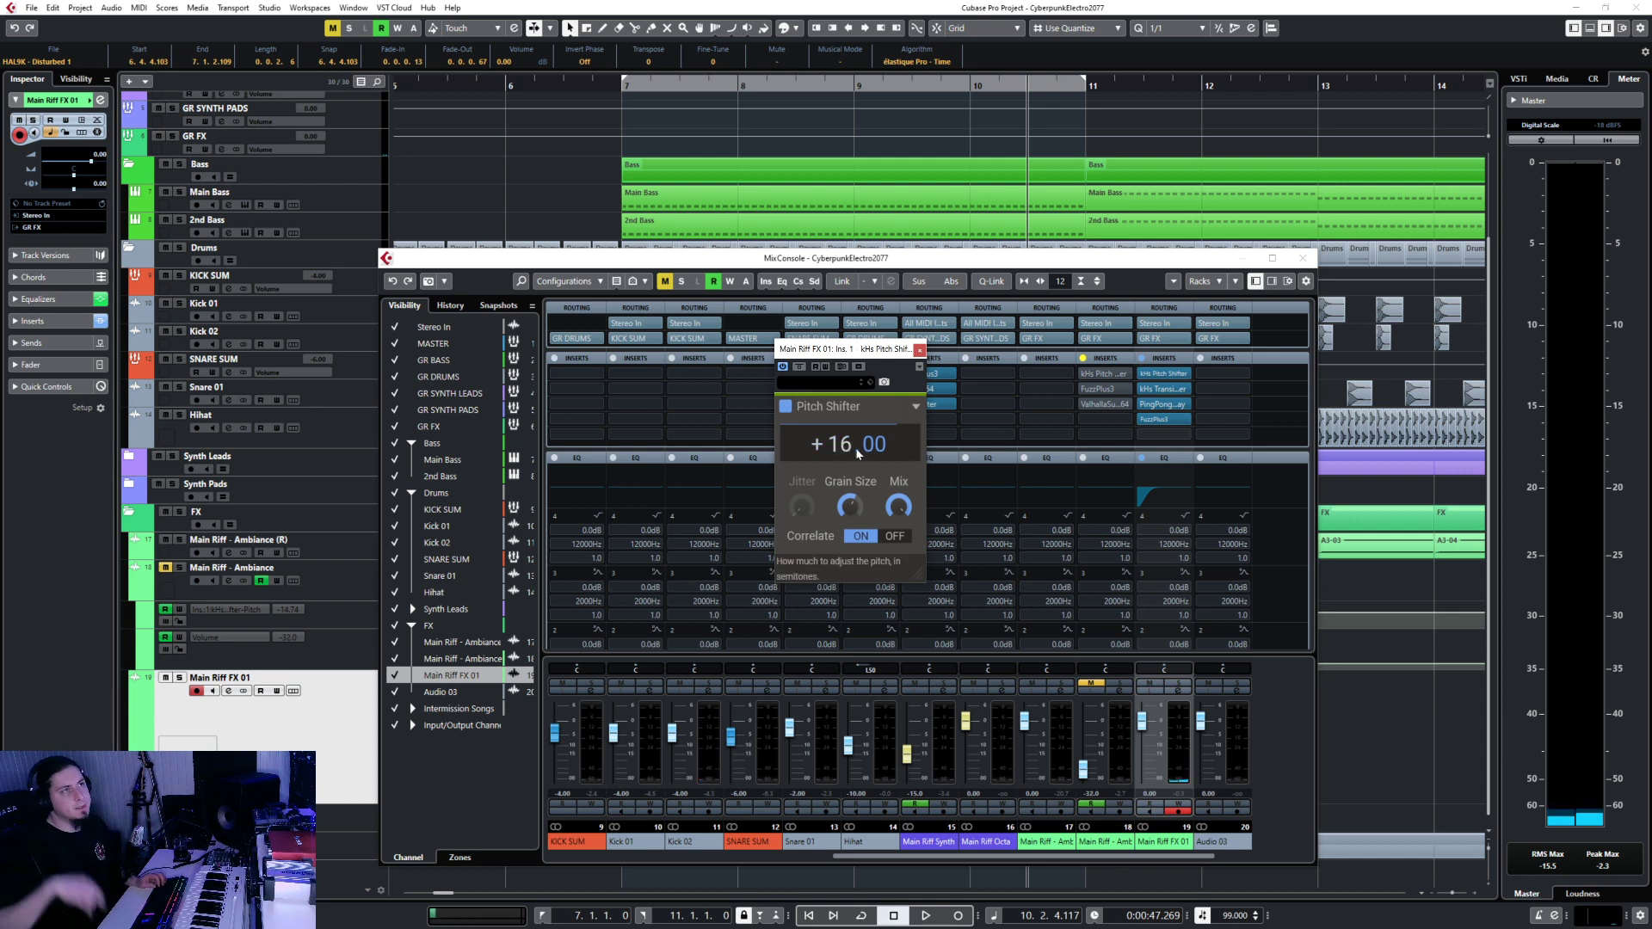
pyautogui.press('F3')
pyautogui.press('space')
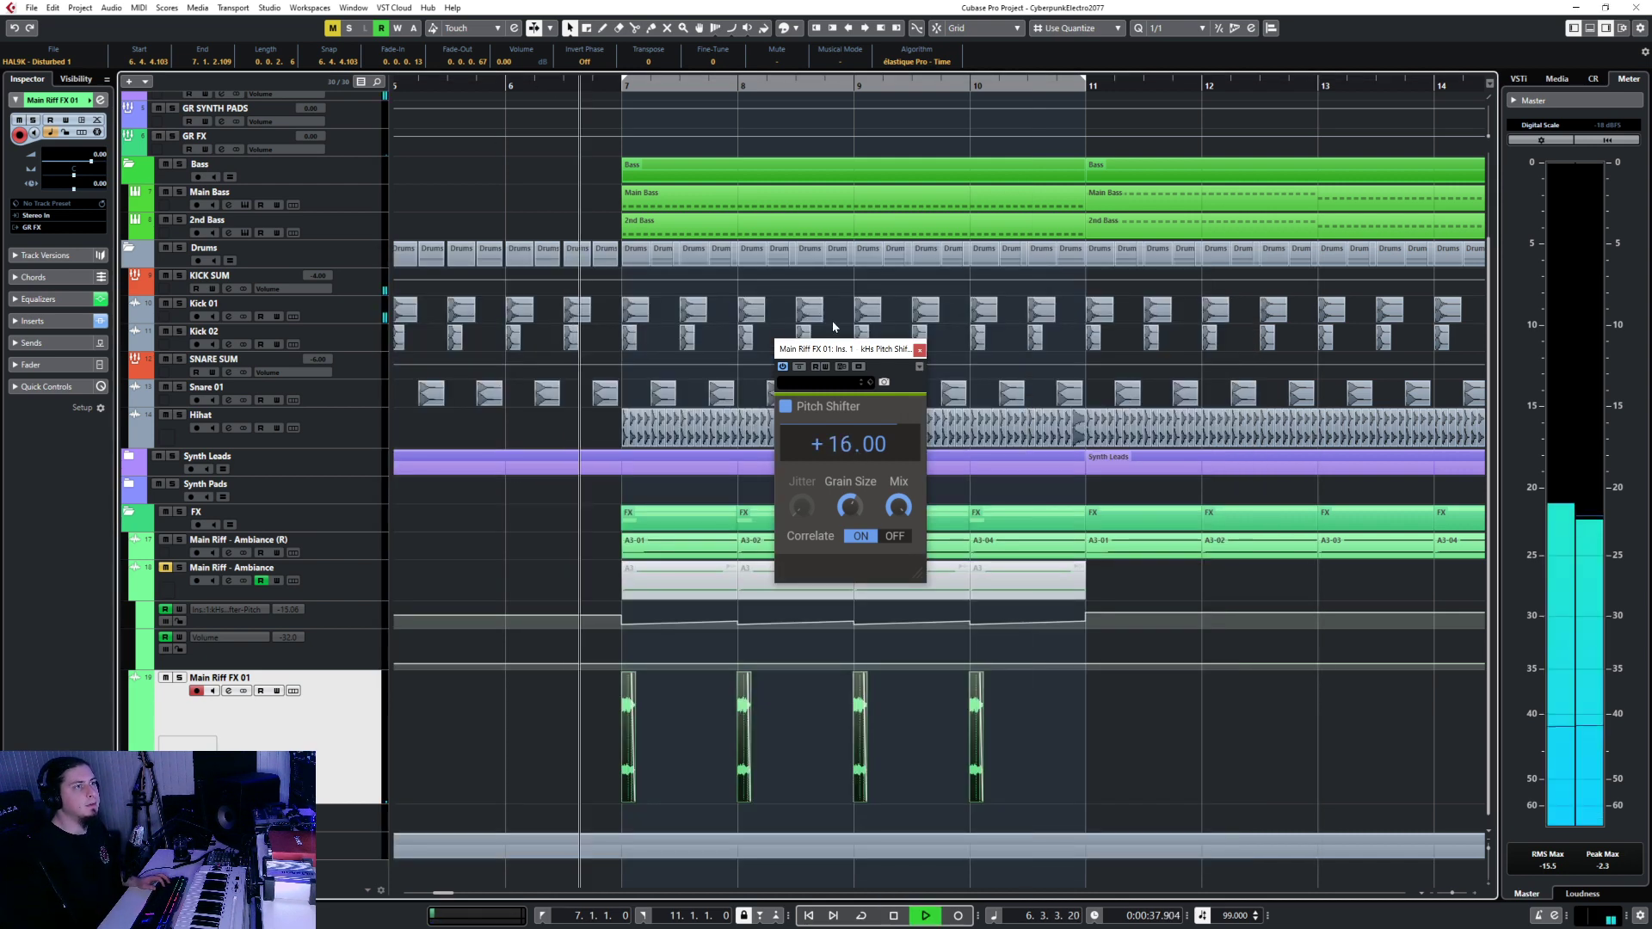
pyautogui.click(919, 350)
# Reduce FuzzPlus3's Distort to 14% and raise its output Level on the Main Riff FX 01 channel during playback.
pyautogui.press('F3')
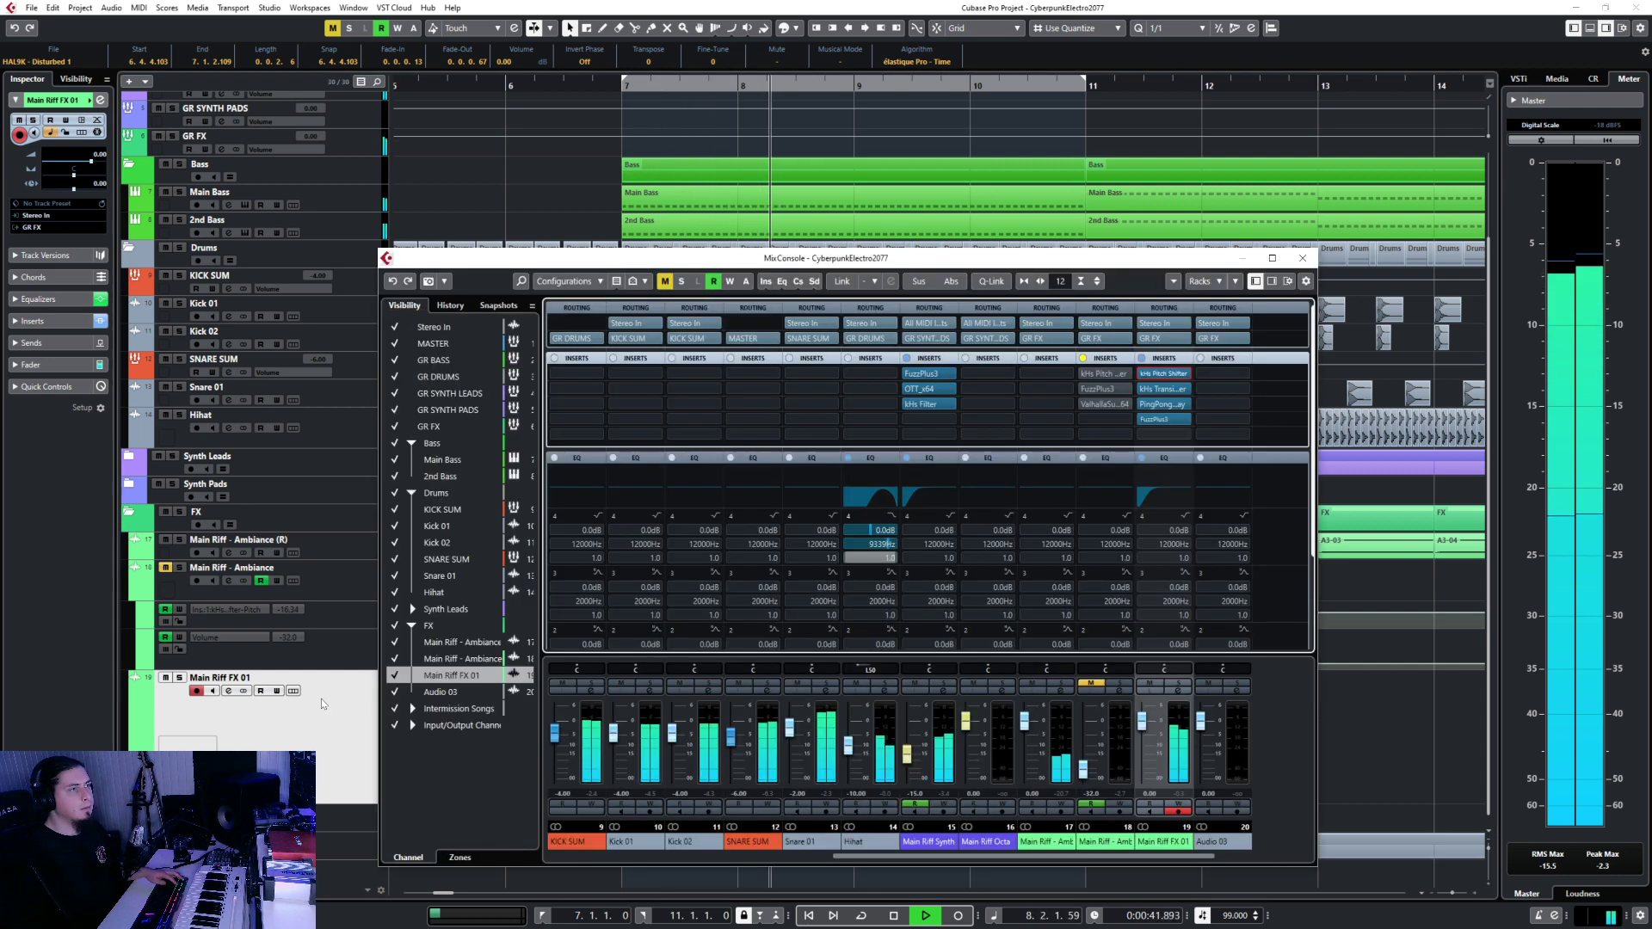
pyautogui.click(1158, 420)
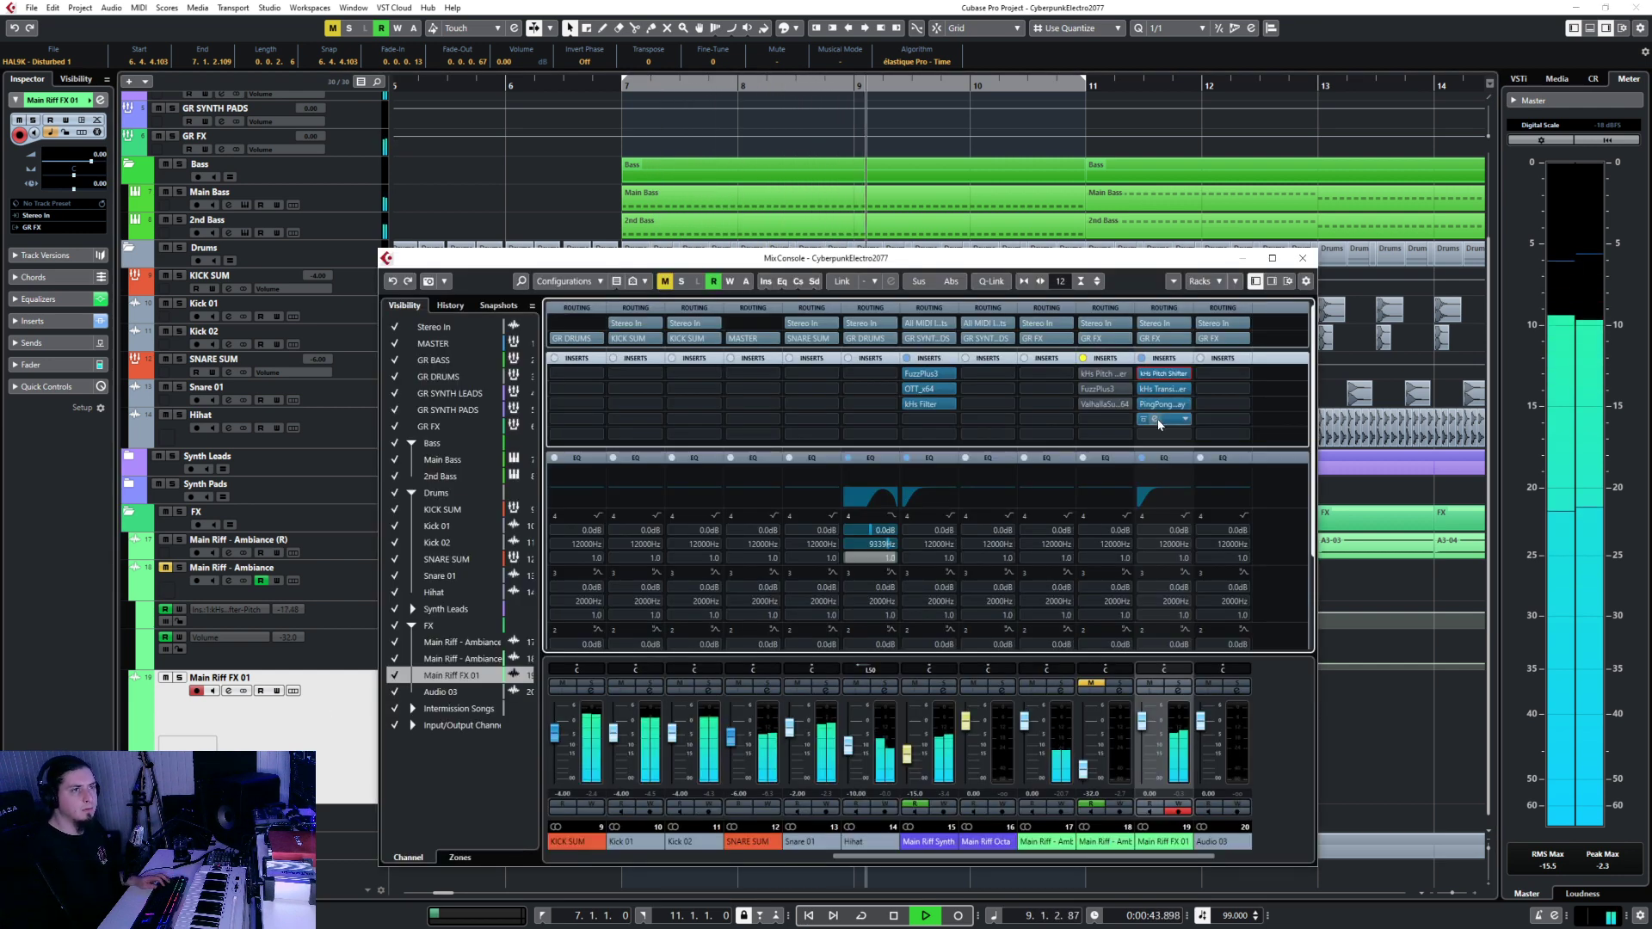
pyautogui.moveTo(806, 514); pyautogui.dragTo(831, 632)
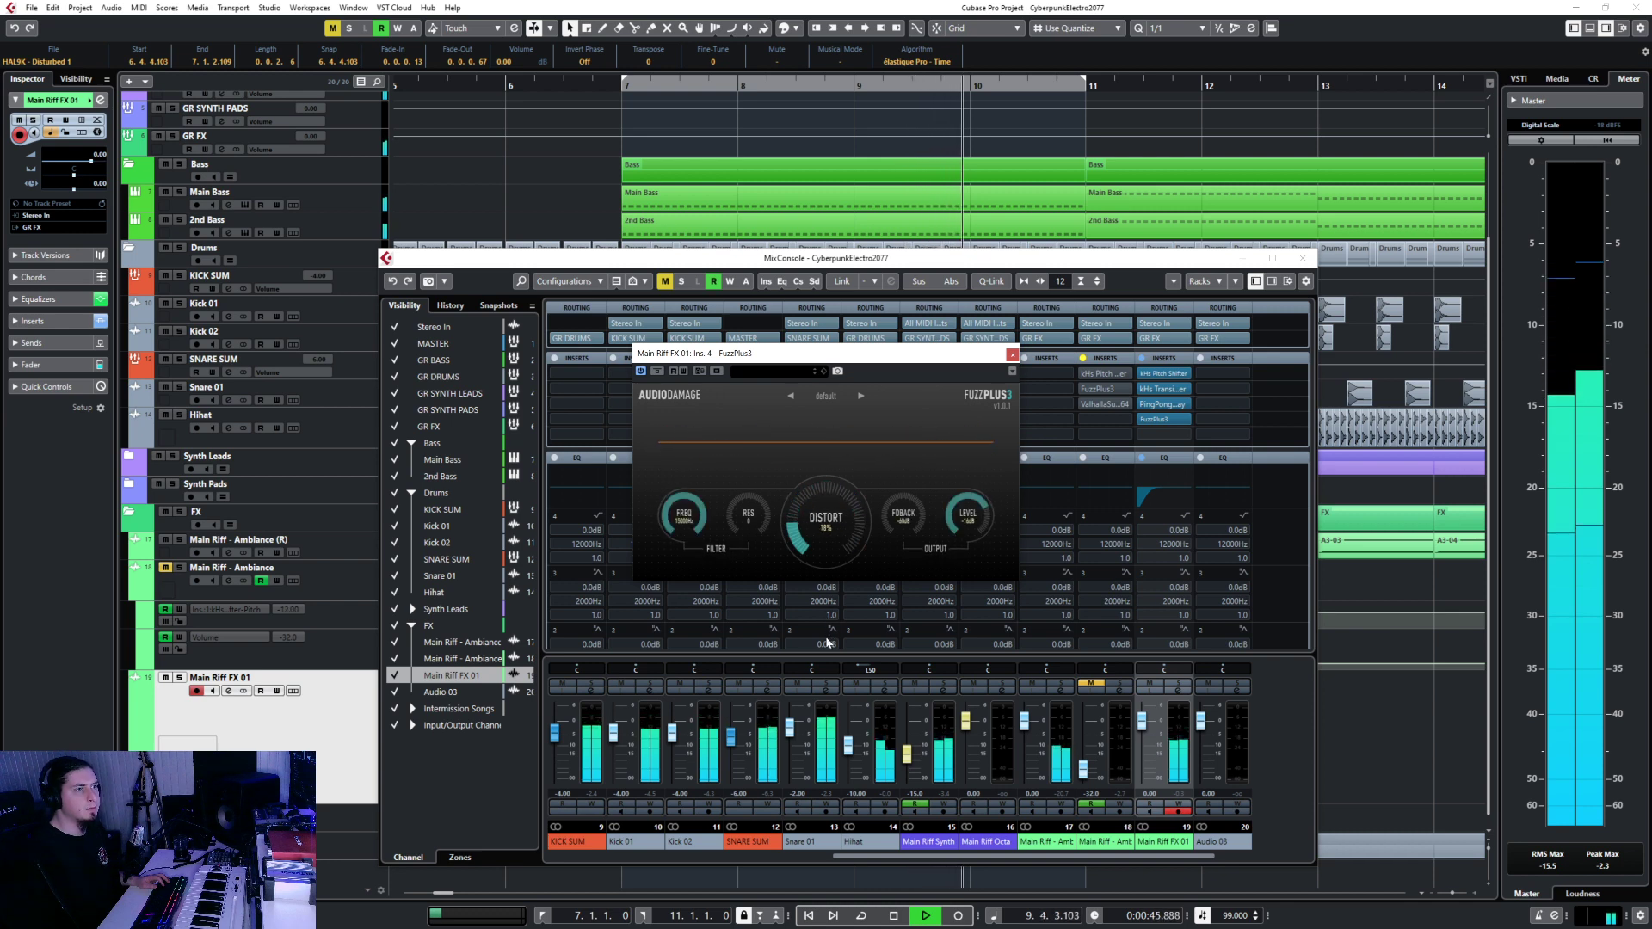
pyautogui.moveTo(970, 518); pyautogui.dragTo(999, 456)
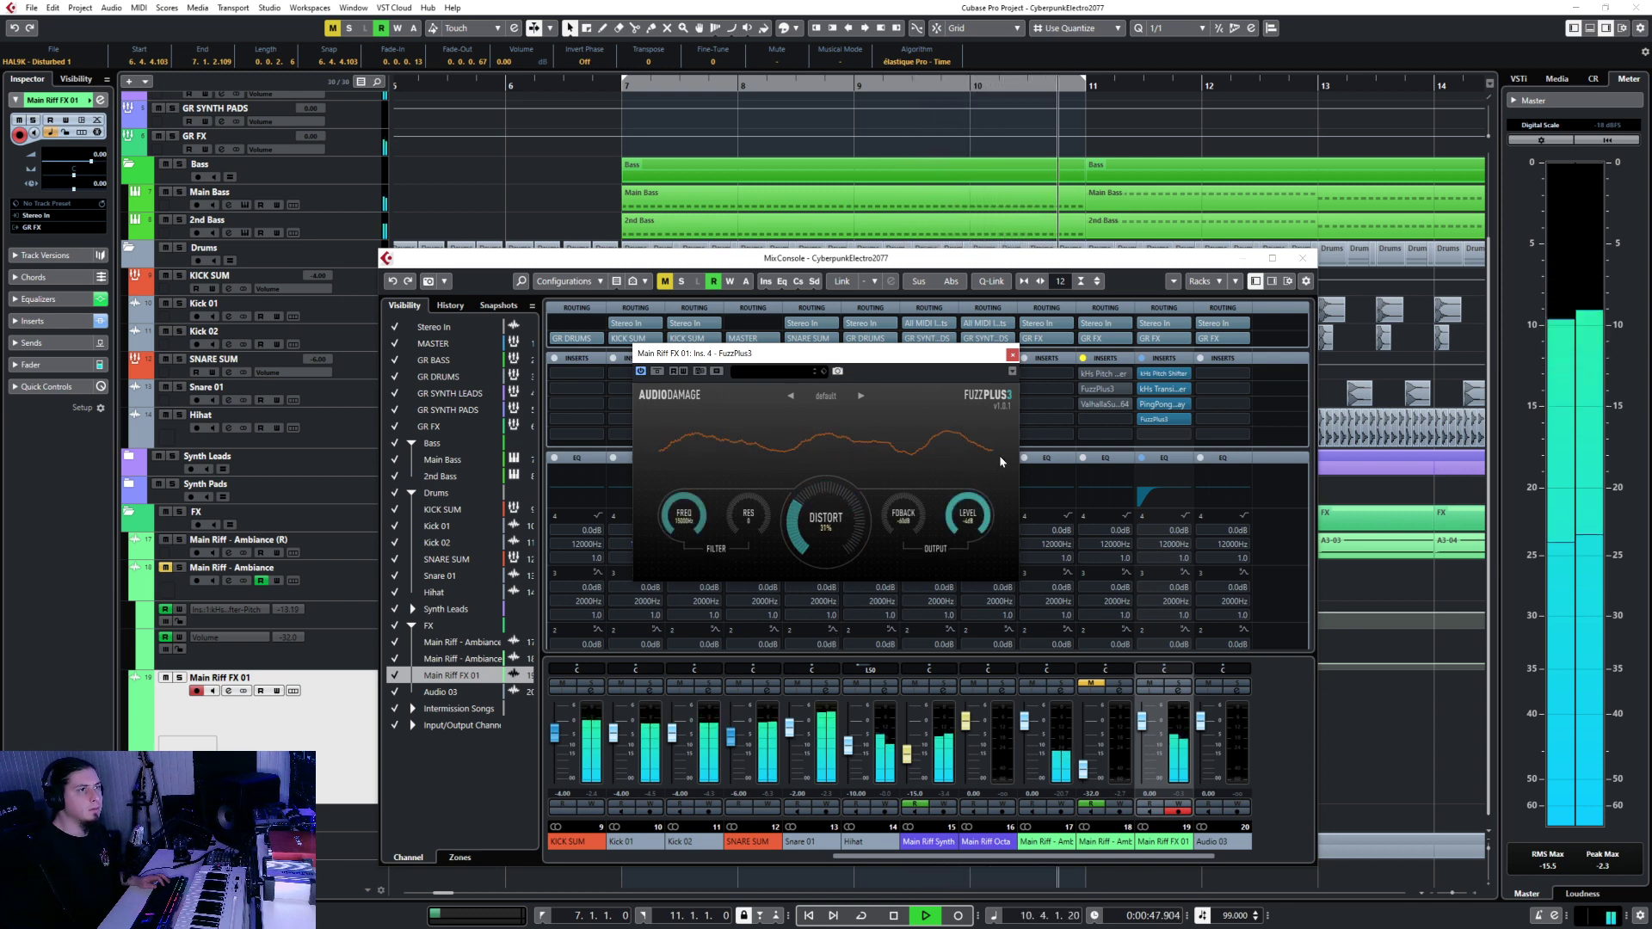
pyautogui.moveTo(836, 541); pyautogui.dragTo(826, 559)
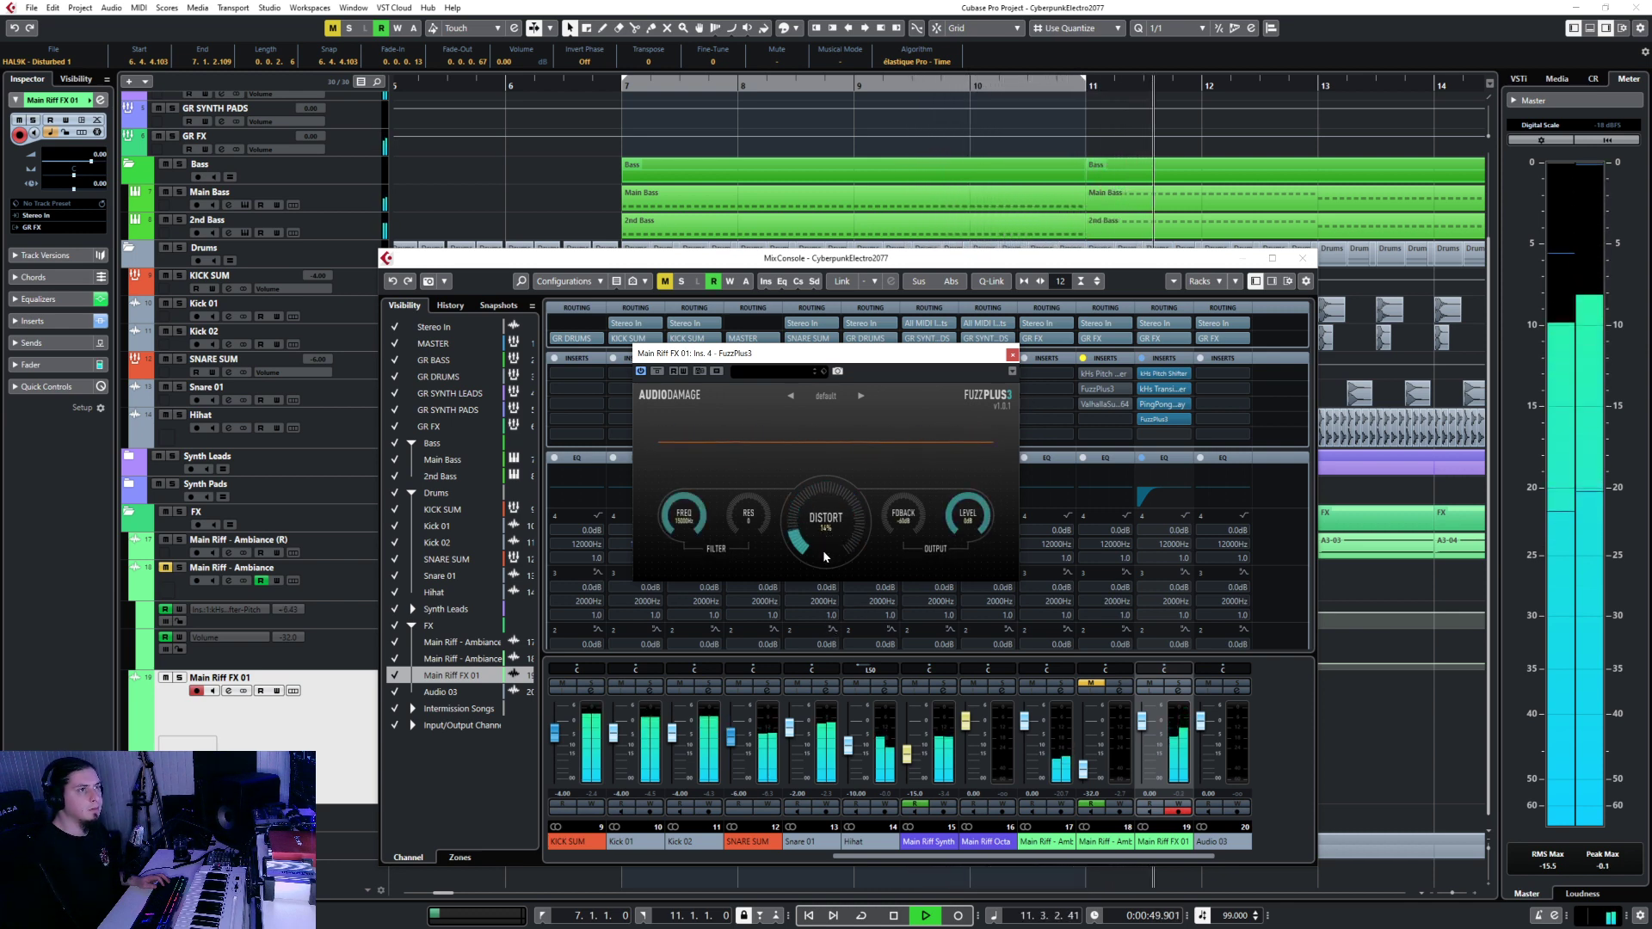
pyautogui.click(1012, 354)
pyautogui.press('F3')
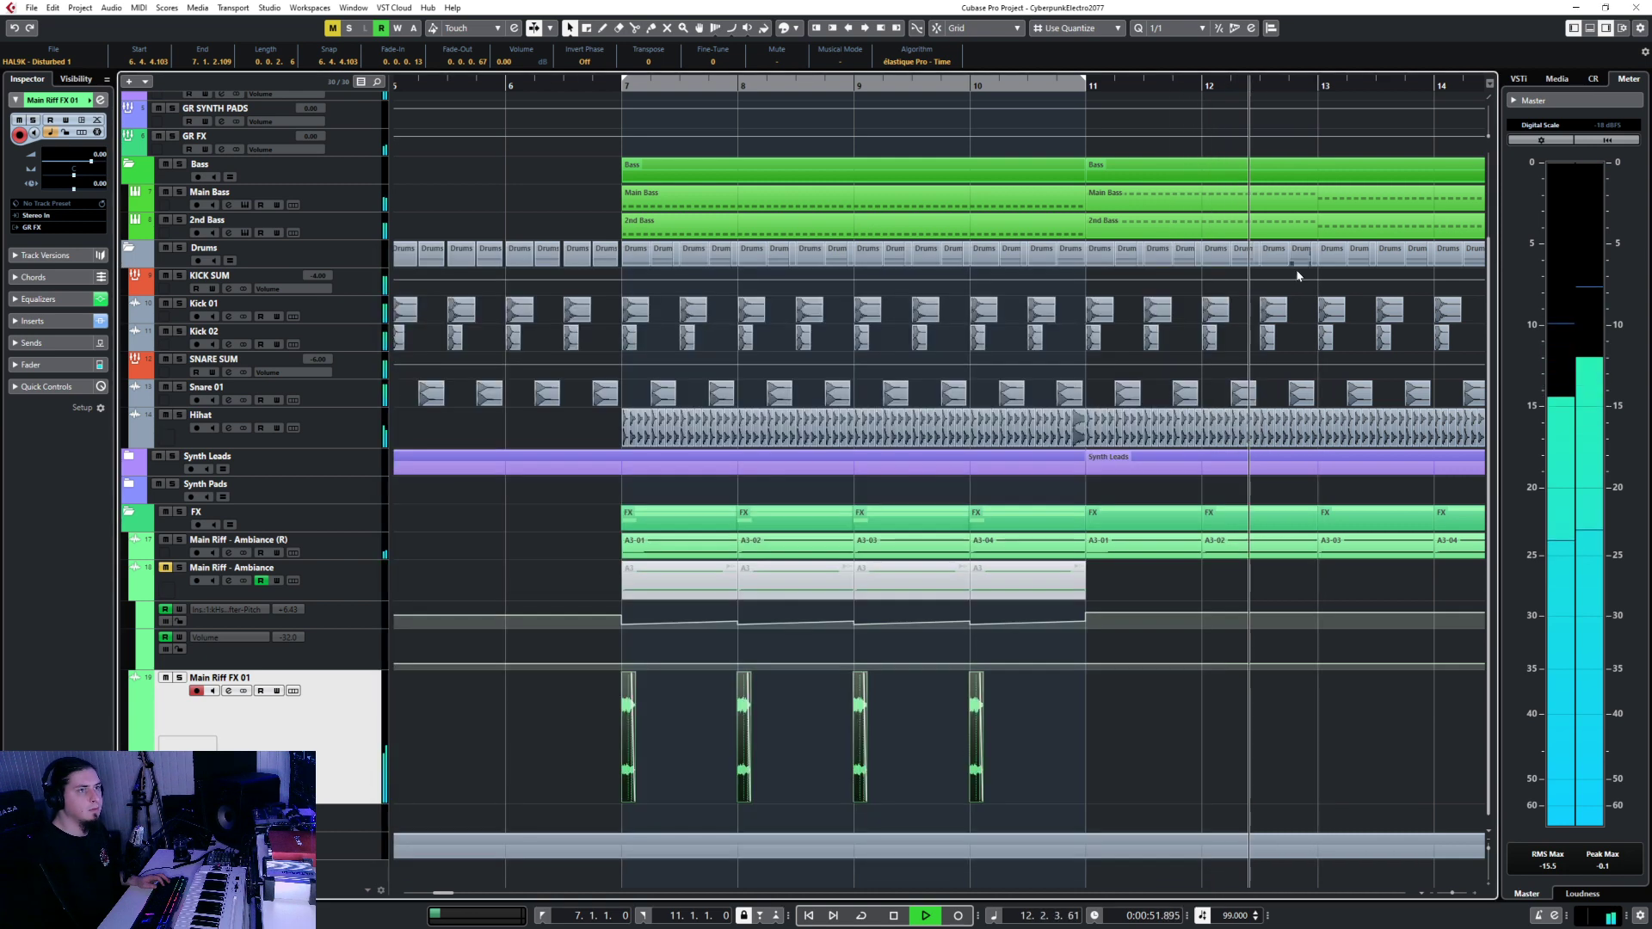
# Select the four Main Riff FX 01 clips at bars 7 to 10 and duplicate them twice to cover bars 11 to 18.
pyautogui.scroll(-3, 722, 729)
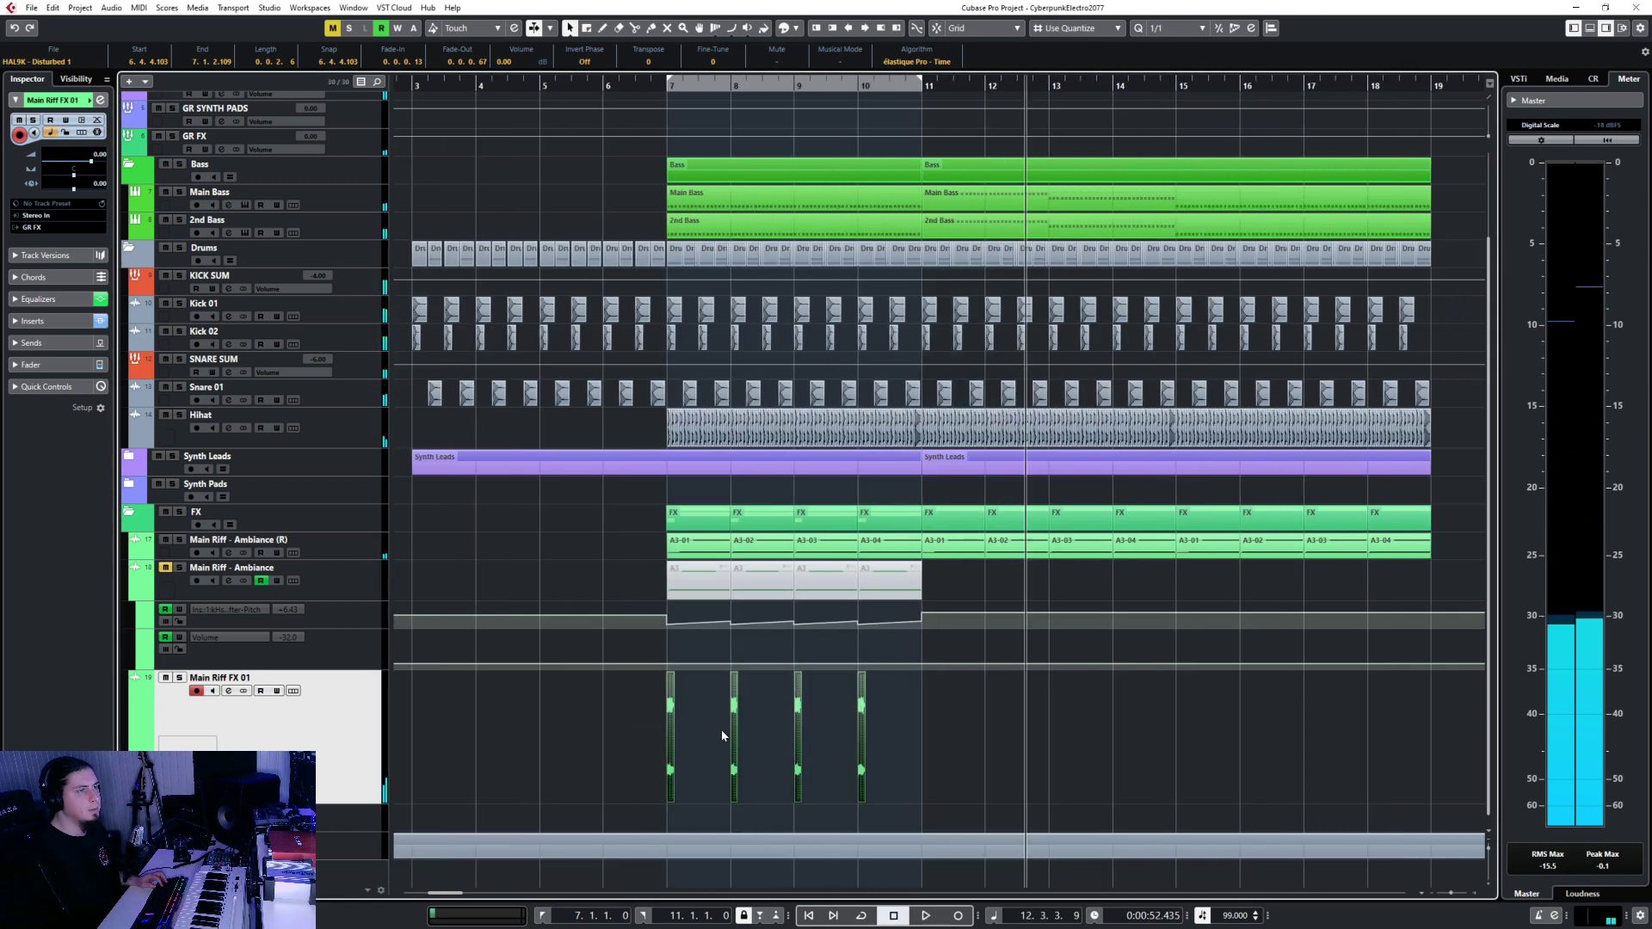
pyautogui.scroll(4, 722, 736)
pyautogui.scroll(-2, 708, 709)
pyautogui.moveTo(698, 734); pyautogui.dragTo(762, 759)
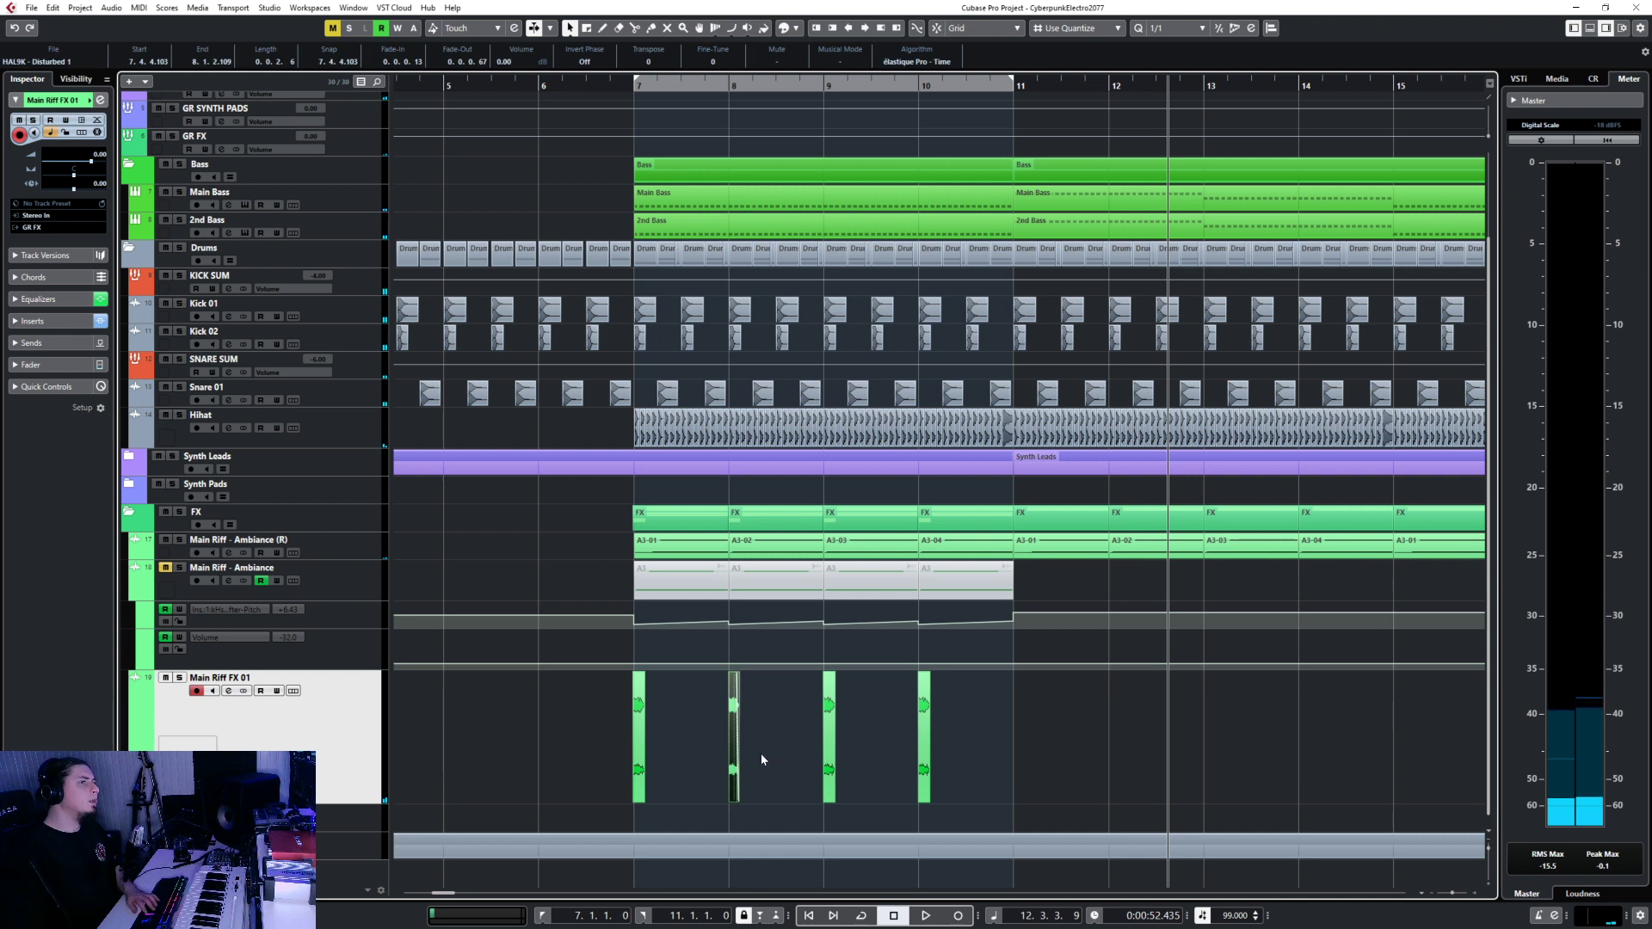
pyautogui.moveTo(675, 551)
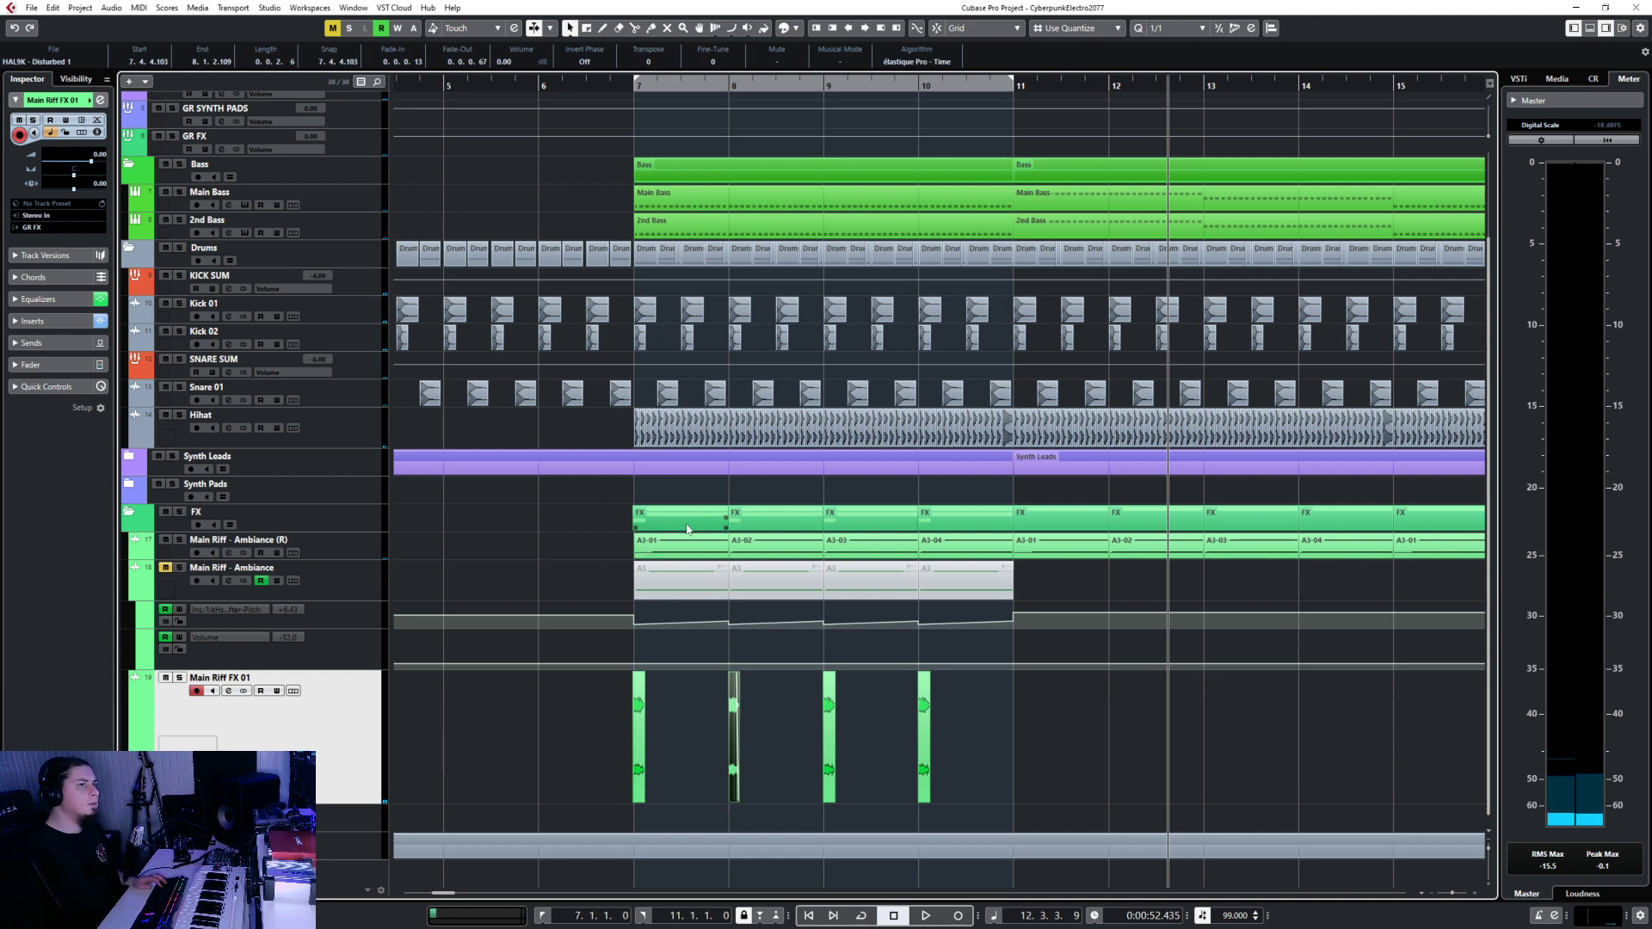
pyautogui.moveTo(593, 763); pyautogui.dragTo(1024, 726)
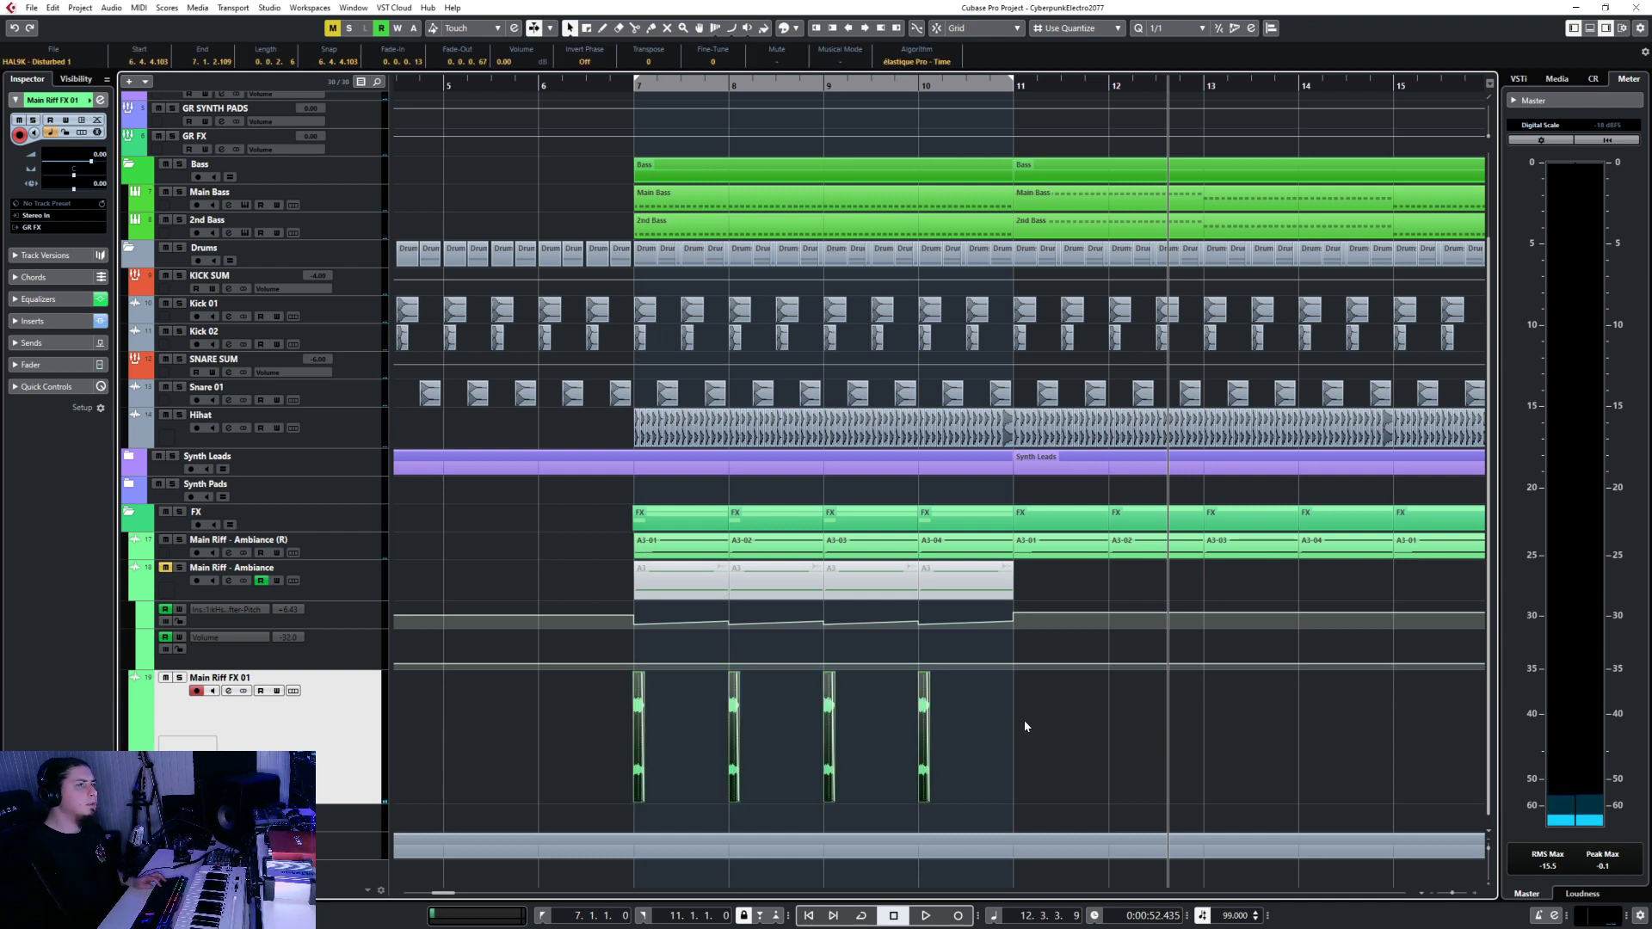
pyautogui.click(1012, 83)
pyautogui.hotkey('ctrl', 'd')
pyautogui.press('g')
pyautogui.press('g')
pyautogui.press('g')
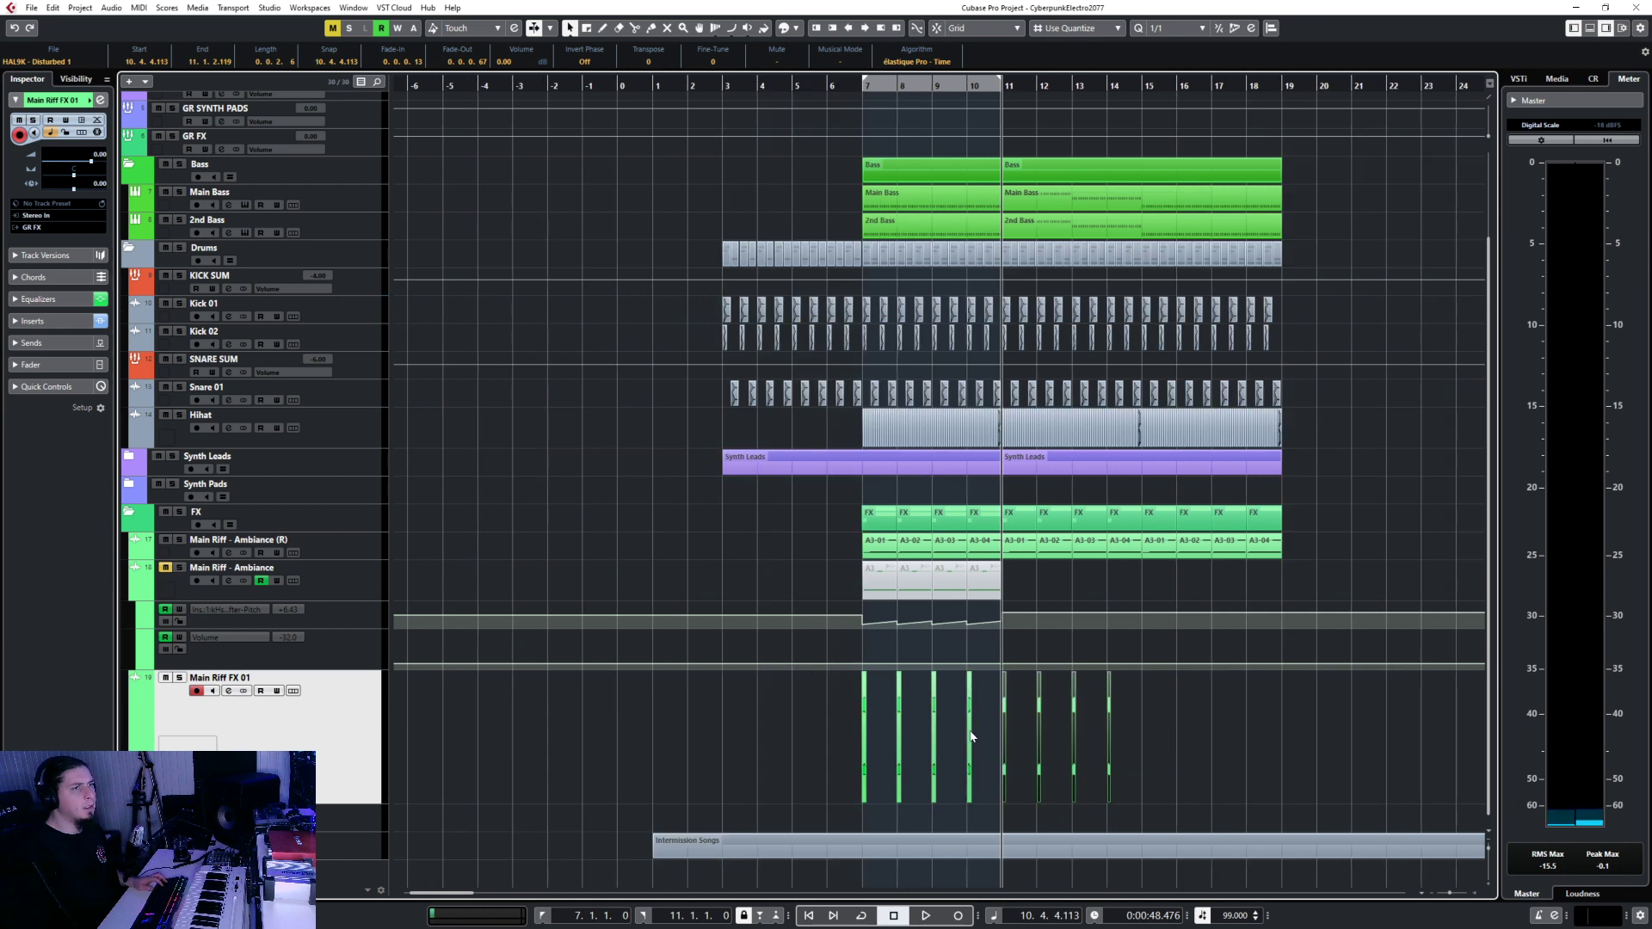
pyautogui.hotkey('ctrl', 'd')
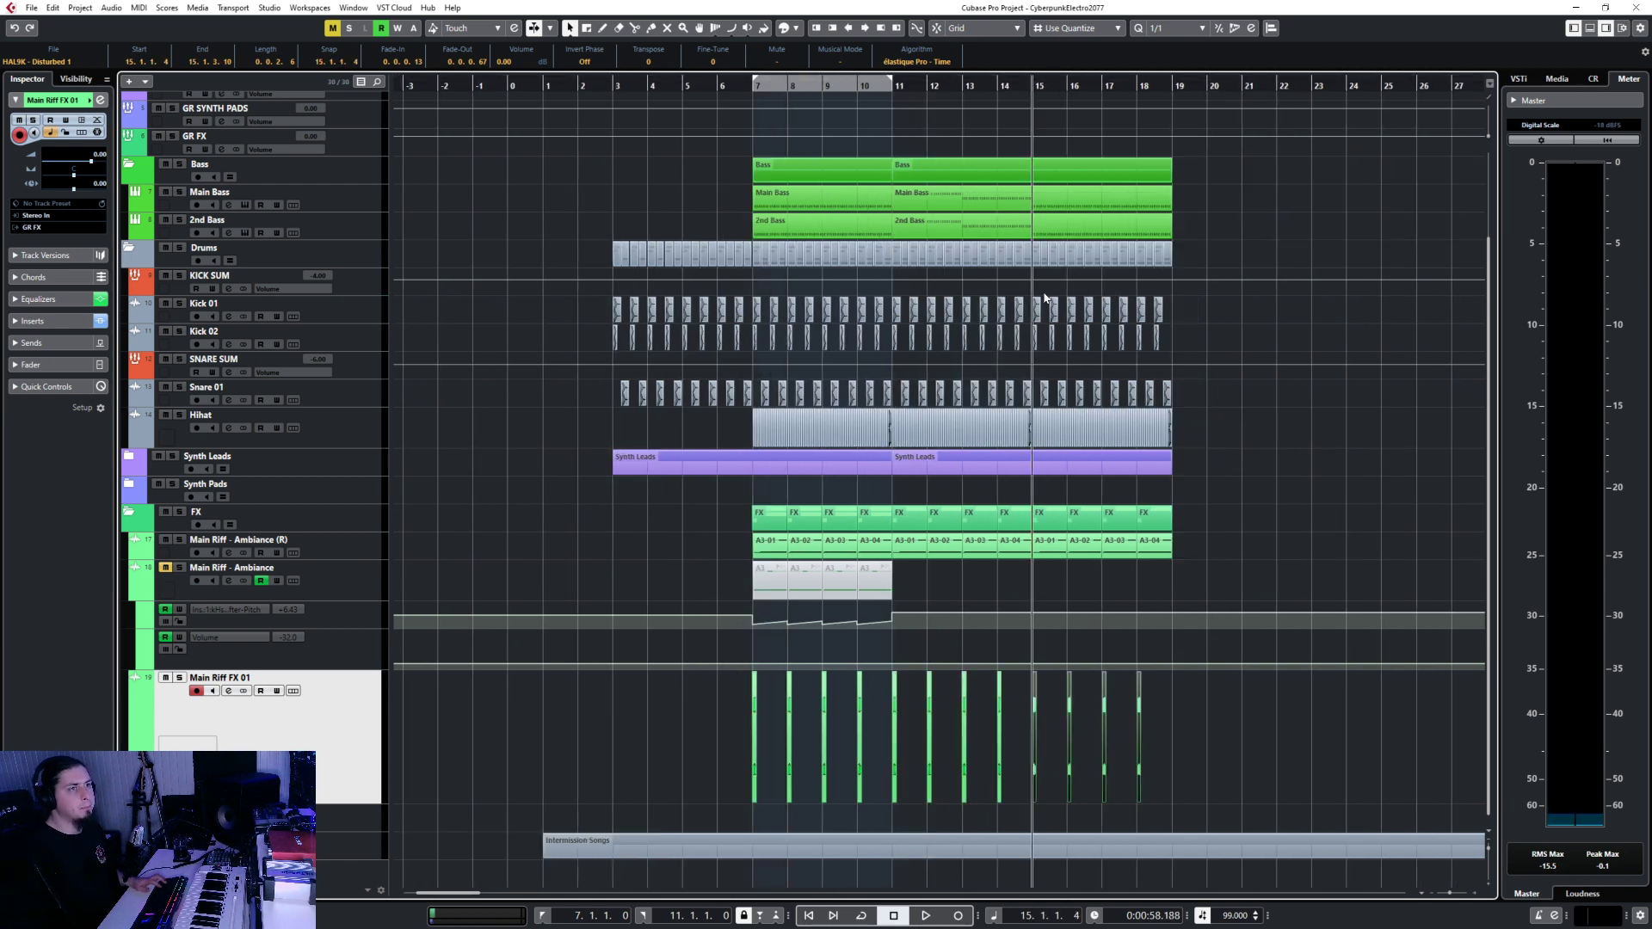
# Play the mix from just before bar 7 and lower the Main Riff FX 01 track volume to about -20.7 dB.
pyautogui.press('h')
pyautogui.press('h')
pyautogui.click(650, 83)
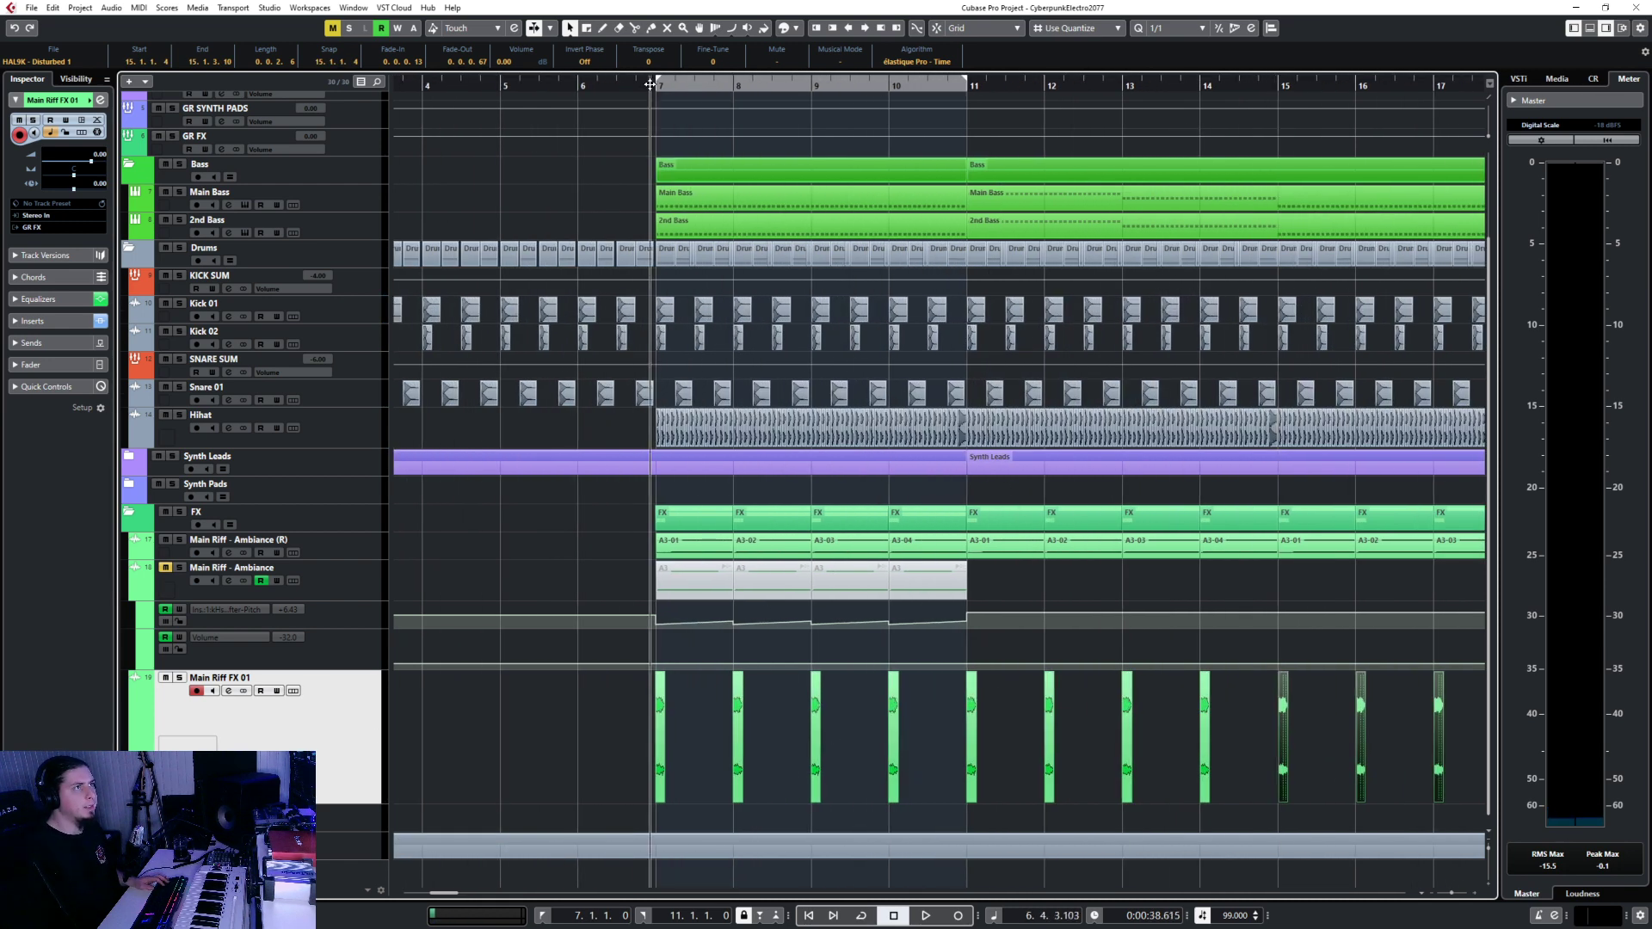
pyautogui.doubleClick(99, 155)
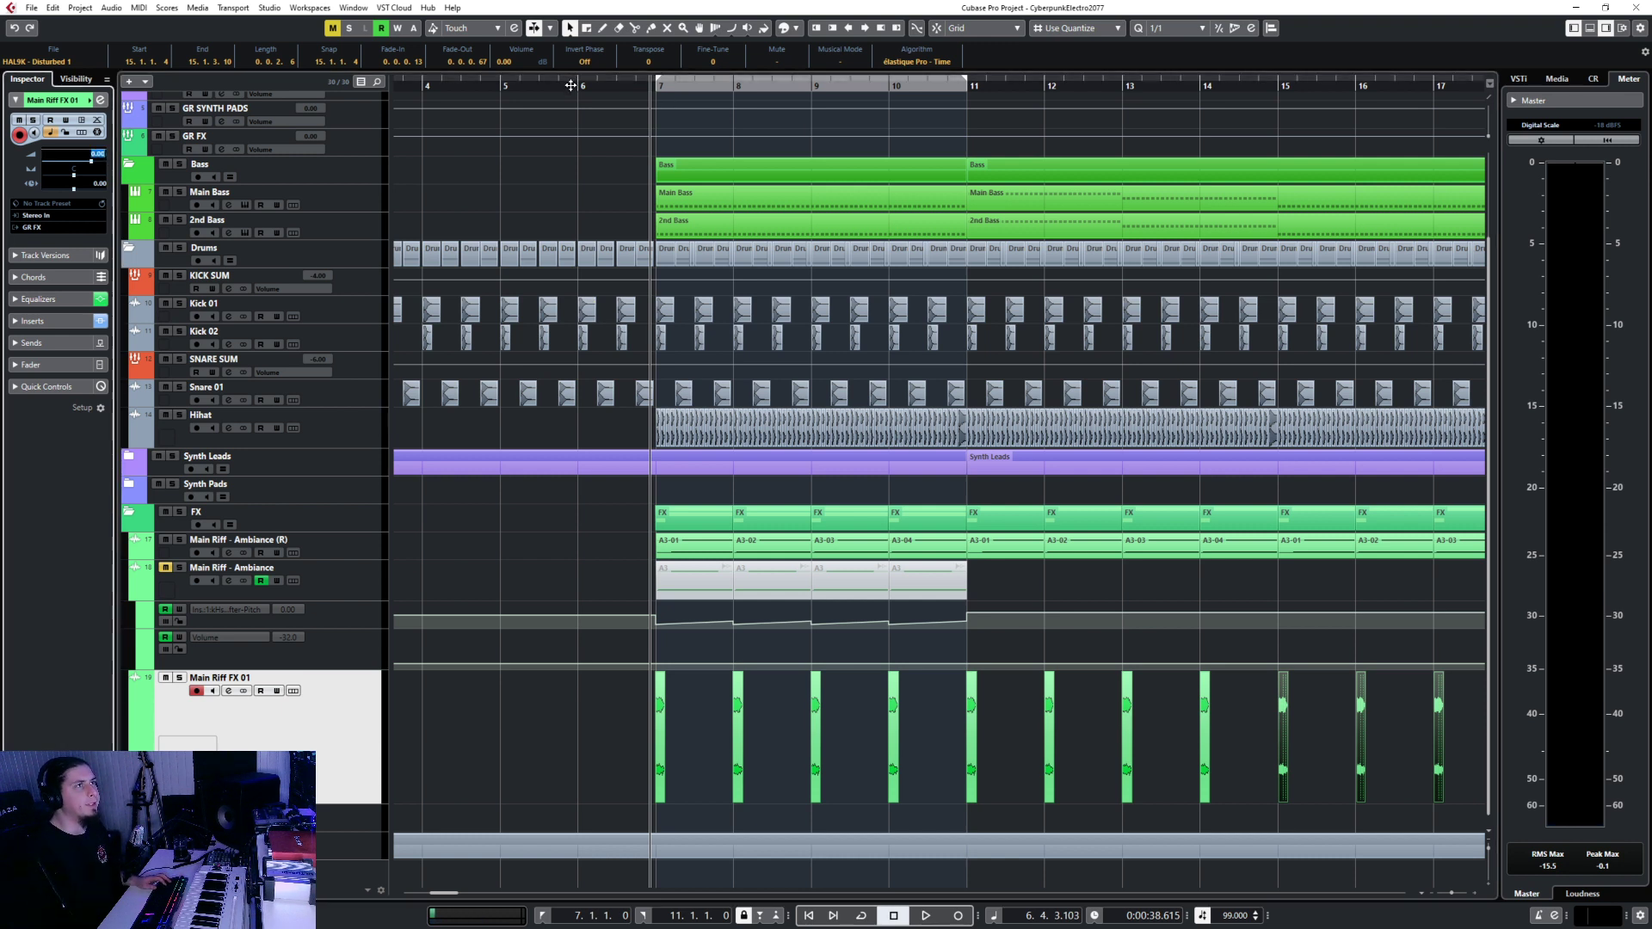
pyautogui.press('space')
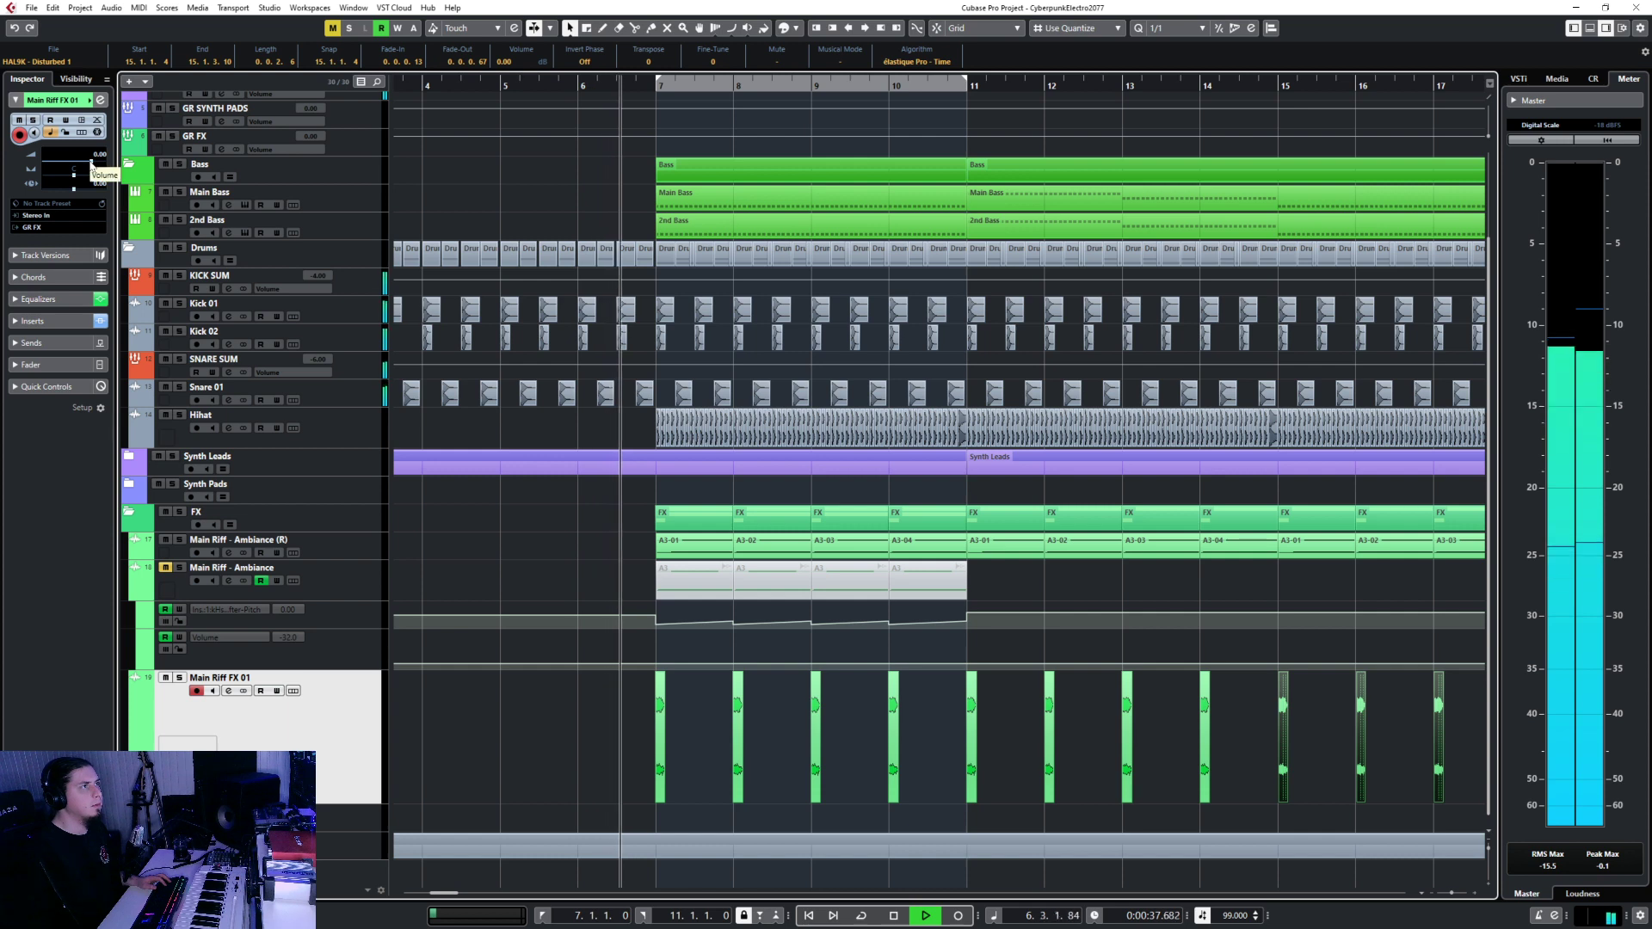
pyautogui.moveTo(92, 163); pyautogui.dragTo(60, 169)
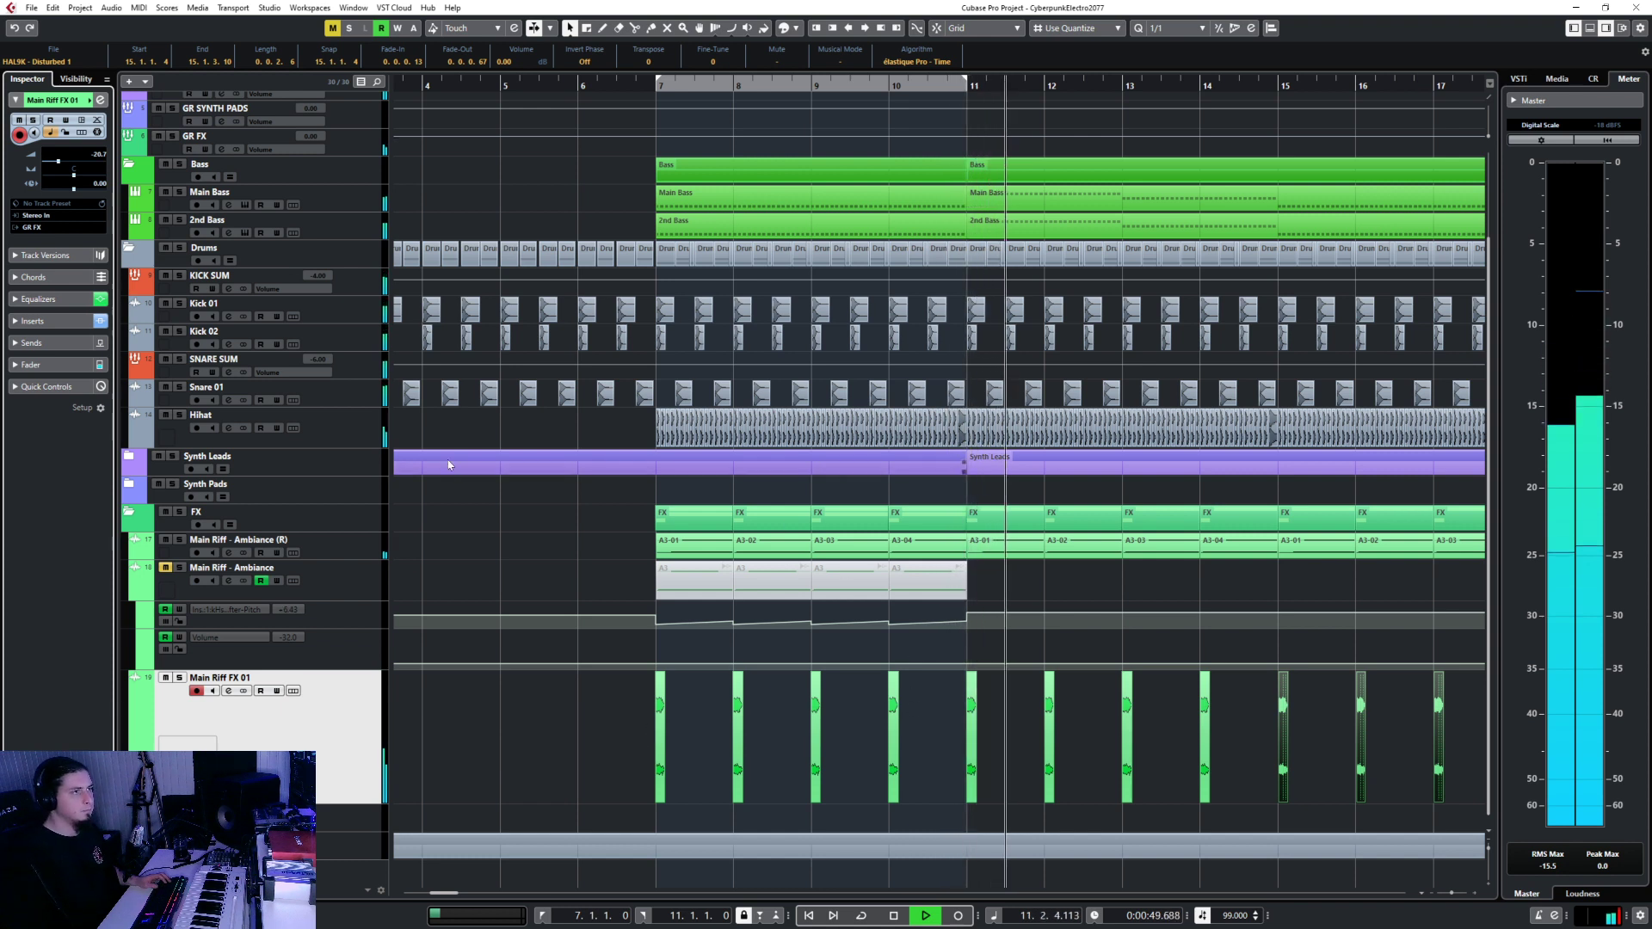
# Try slightly lower pitch automation points on the Main Riff - Ambiance track across bars 7 to 10, and undo the change.
pyautogui.click(337, 625)
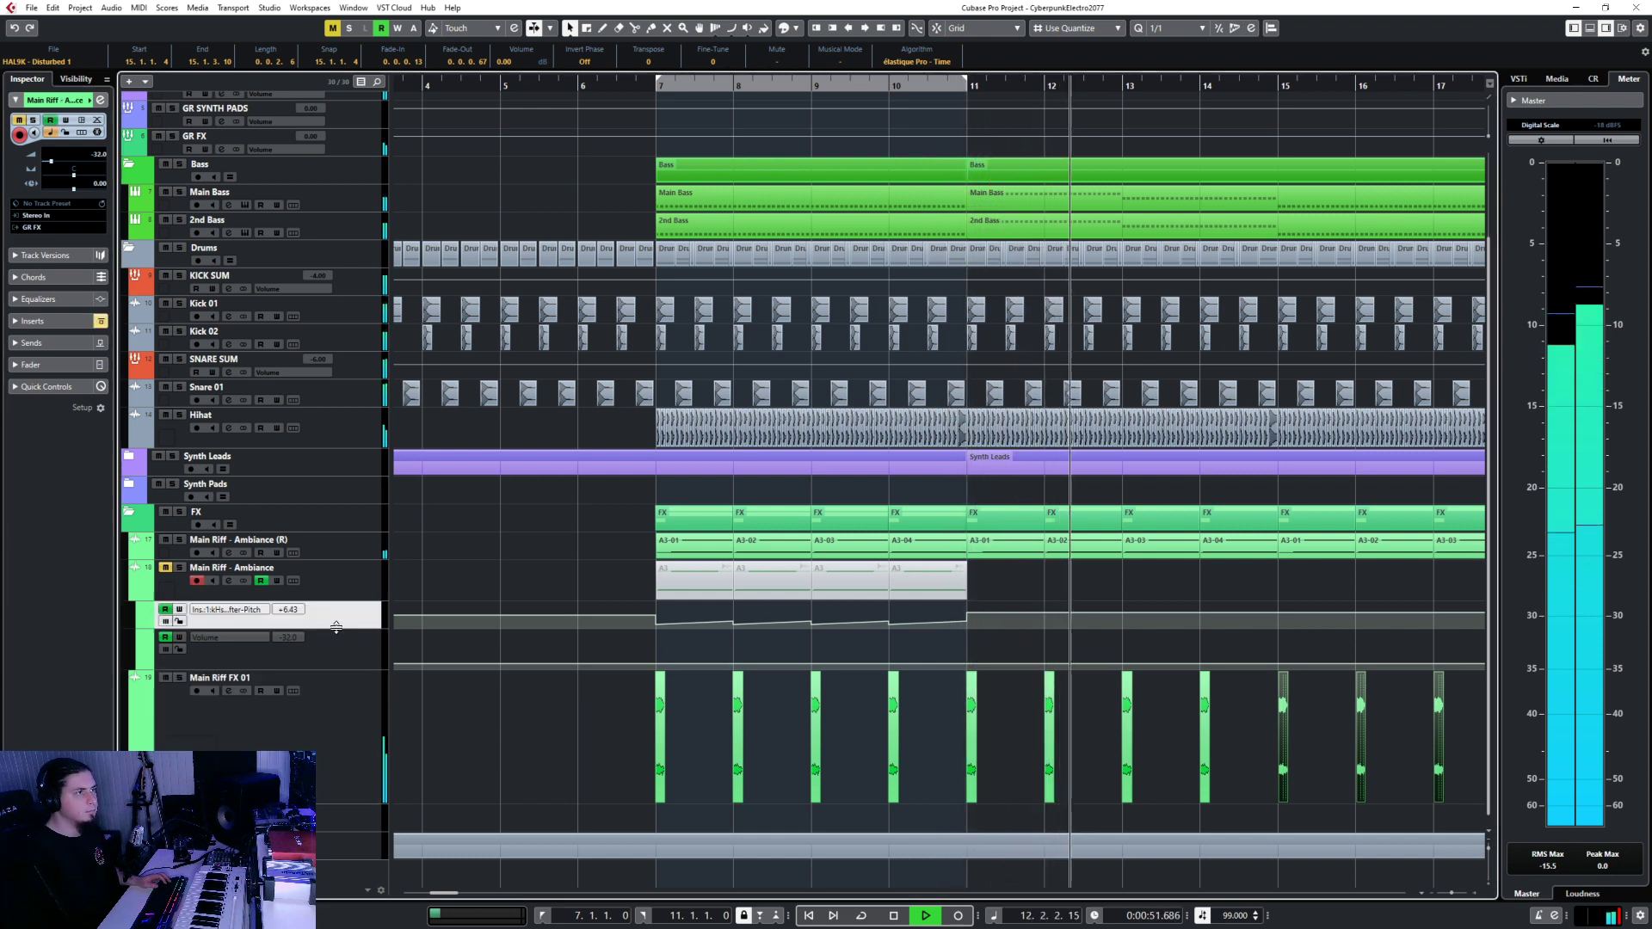
pyautogui.moveTo(337, 625); pyautogui.dragTo(336, 828)
pyautogui.moveTo(599, 754); pyautogui.dragTo(1054, 852)
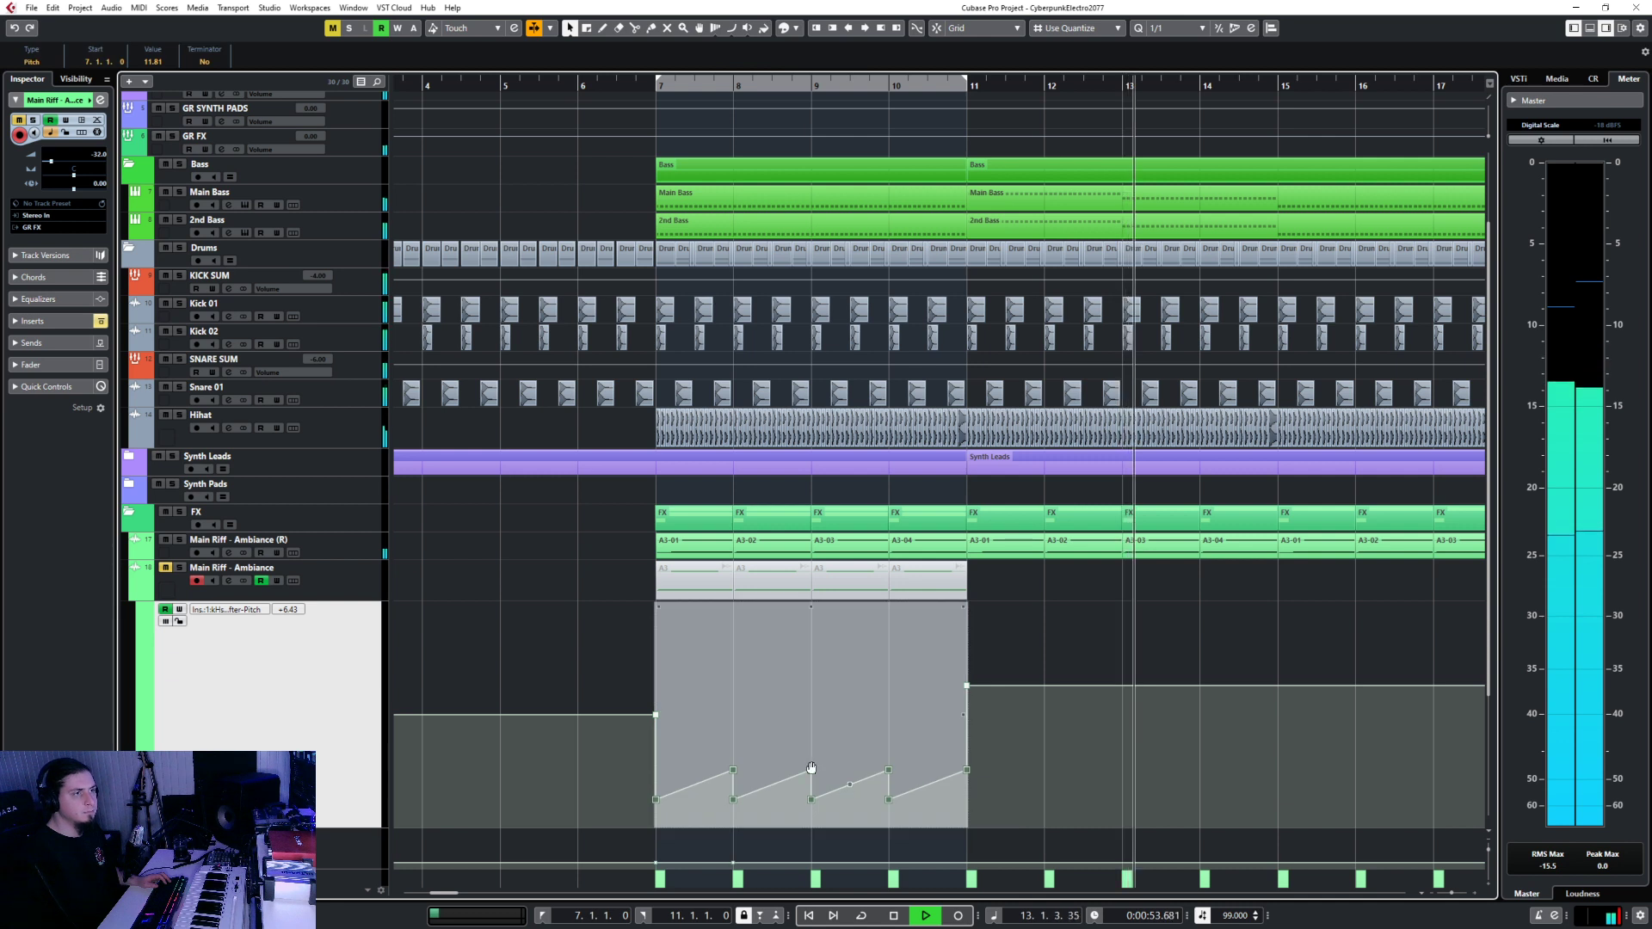
pyautogui.click(781, 663)
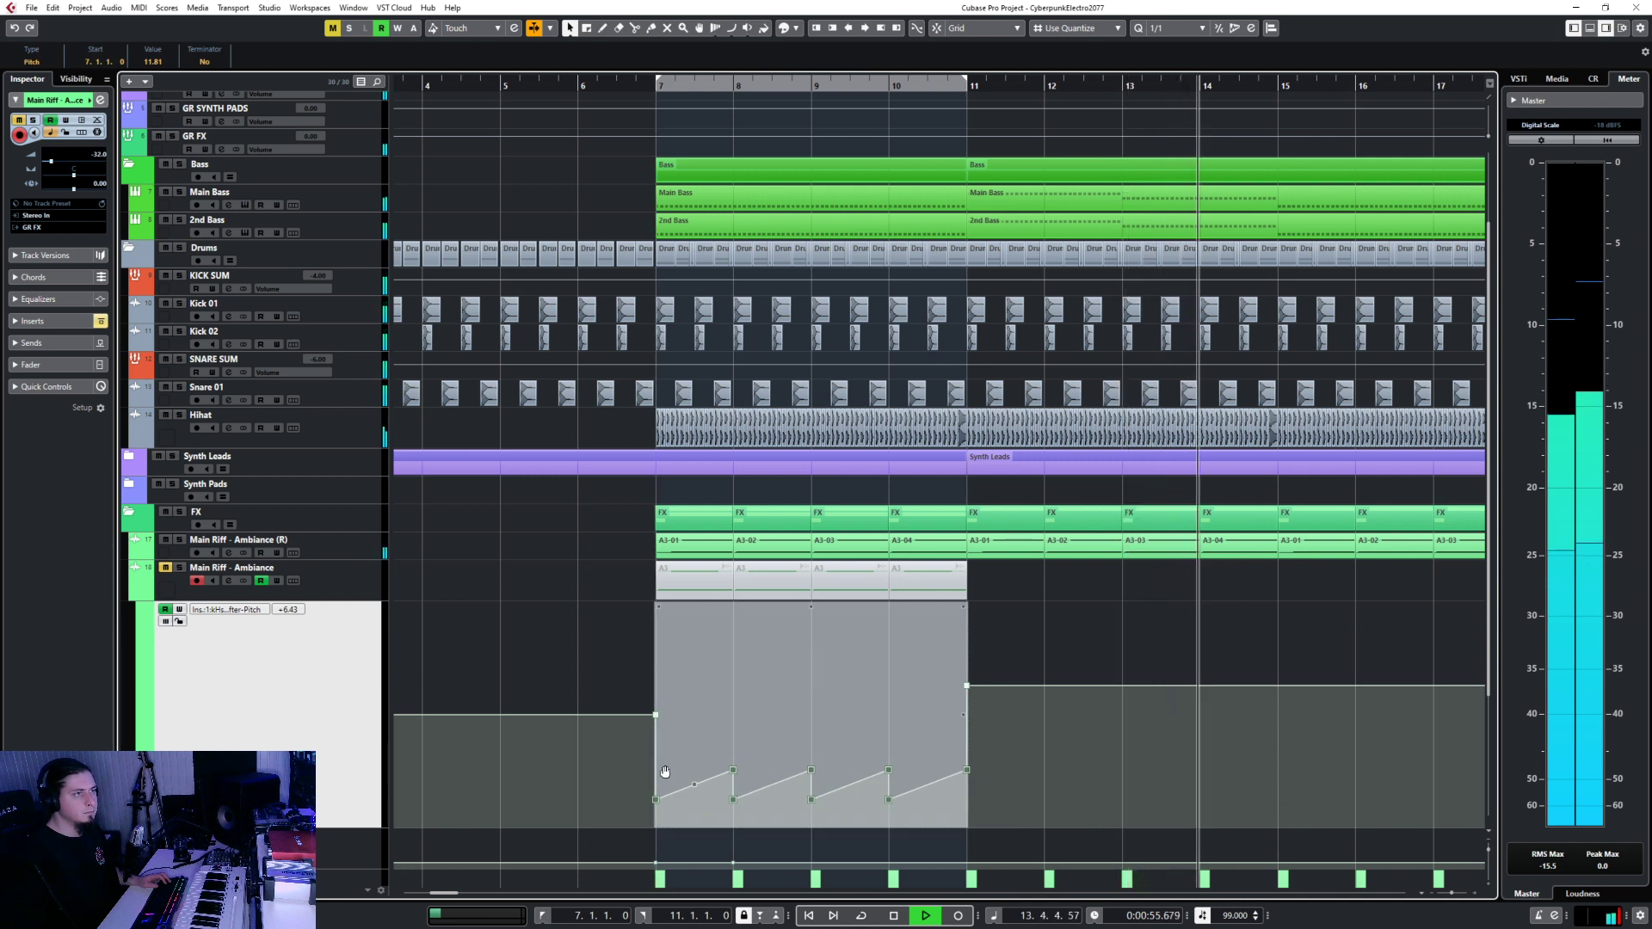
pyautogui.moveTo(733, 770); pyautogui.dragTo(735, 781)
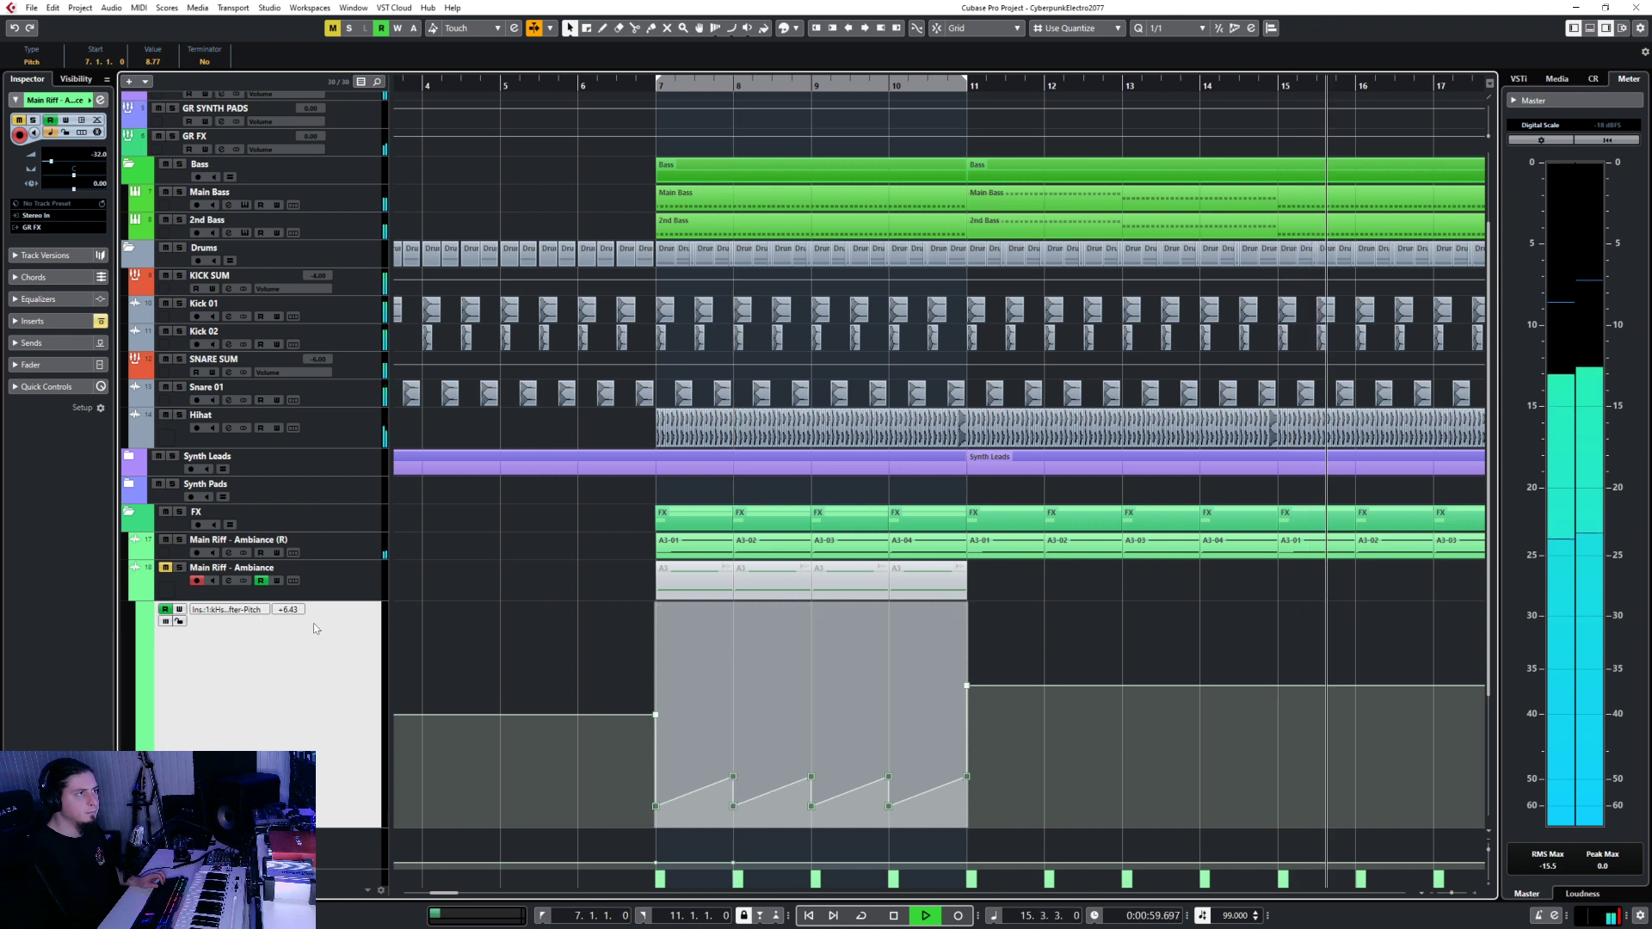
pyautogui.click(359, 541)
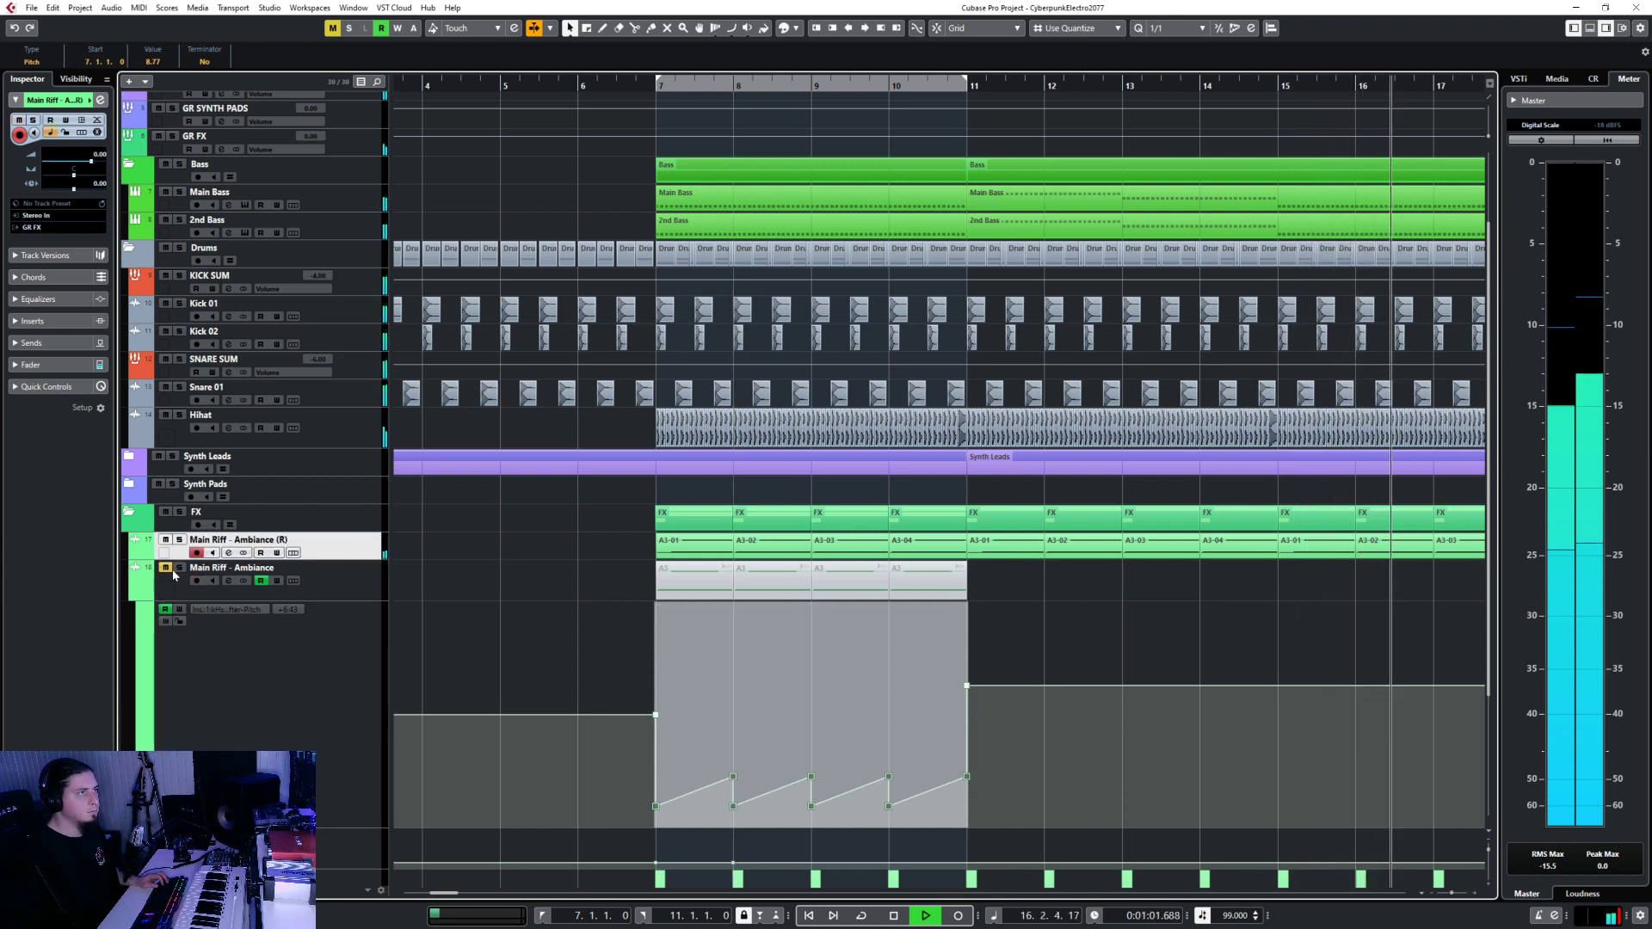
pyautogui.hotkey('ctrl', 'z')
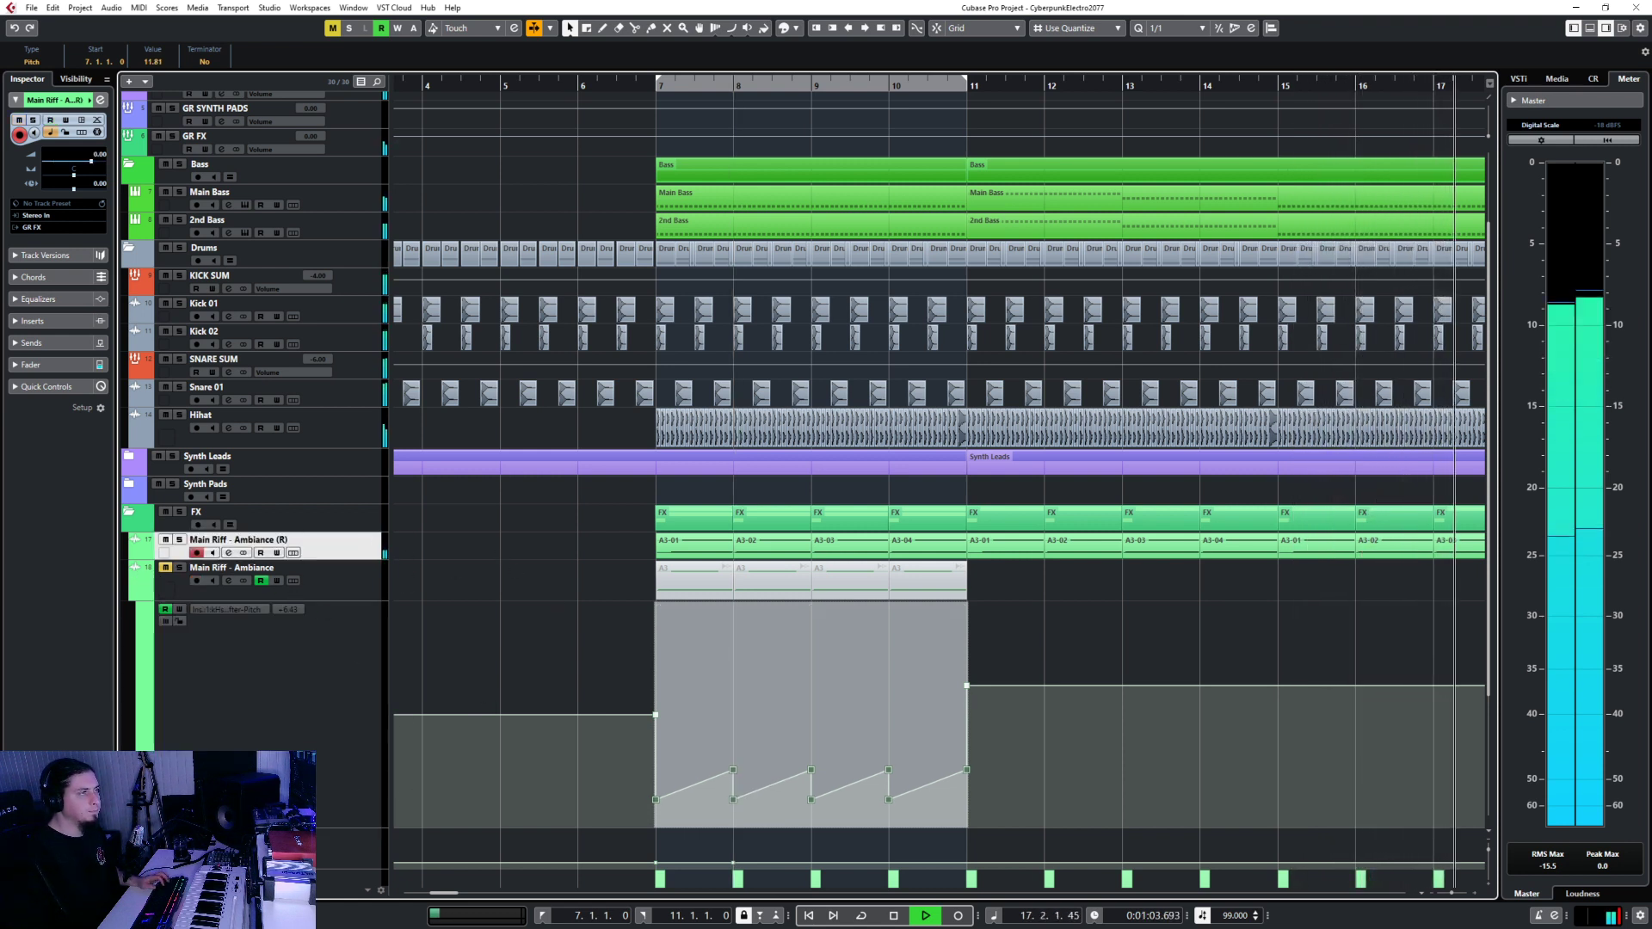
# Shrink the pitch automation lane and hide the automation lanes of the Main Riff - Ambiance track.
pyautogui.moveTo(324, 828); pyautogui.dragTo(316, 630)
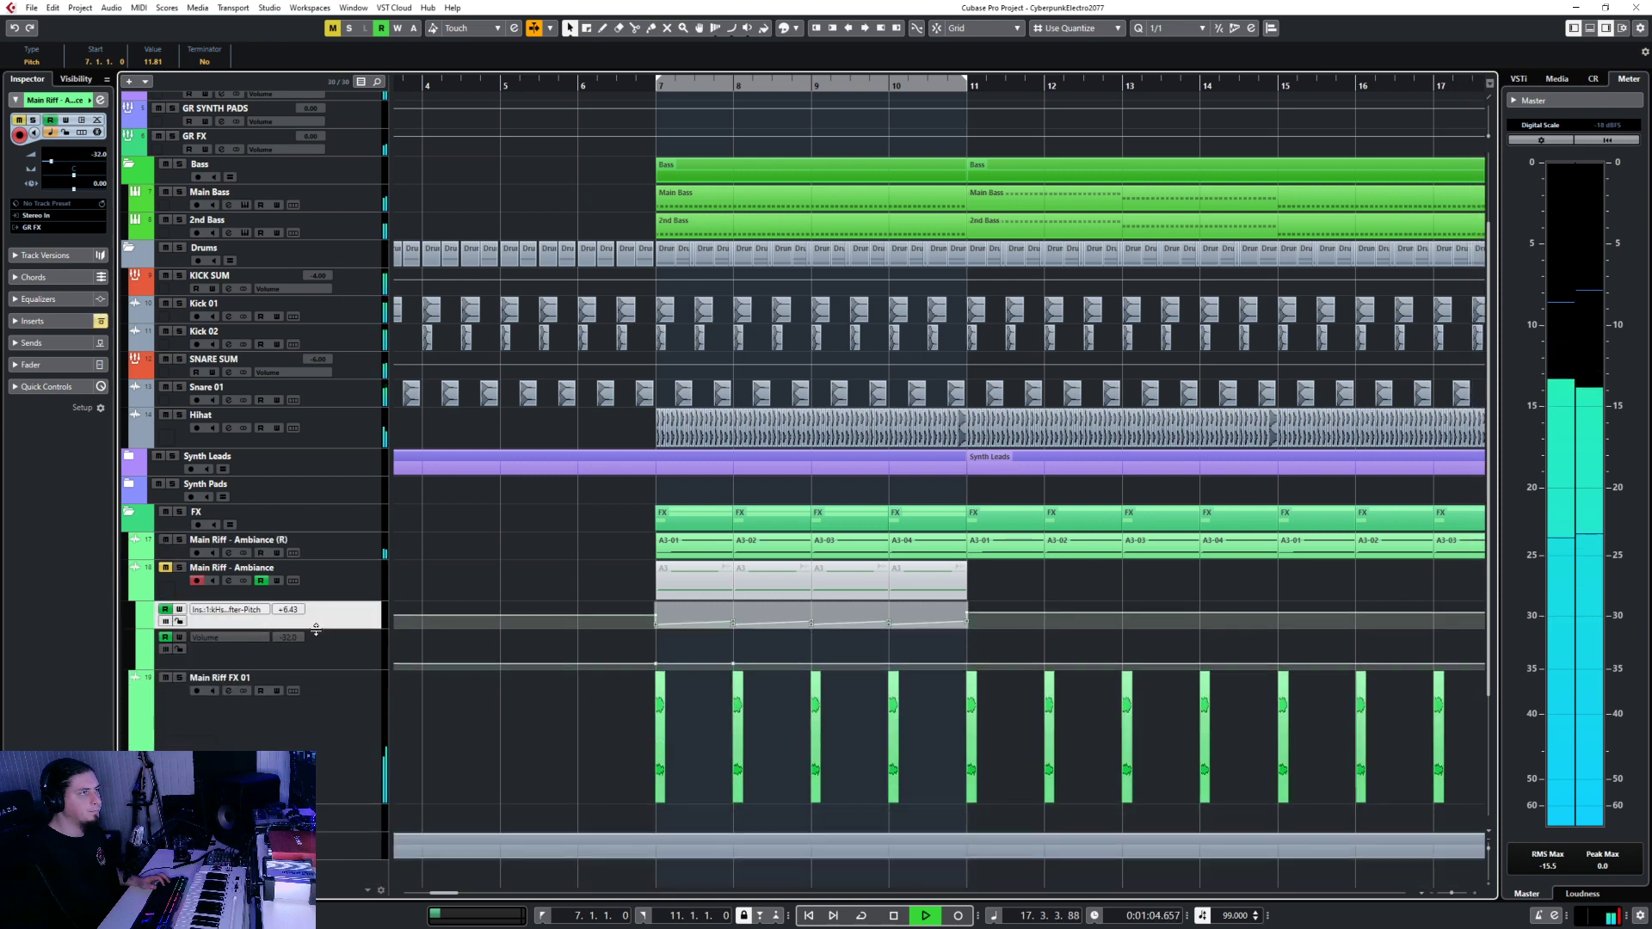
pyautogui.click(514, 551)
pyautogui.click(135, 594)
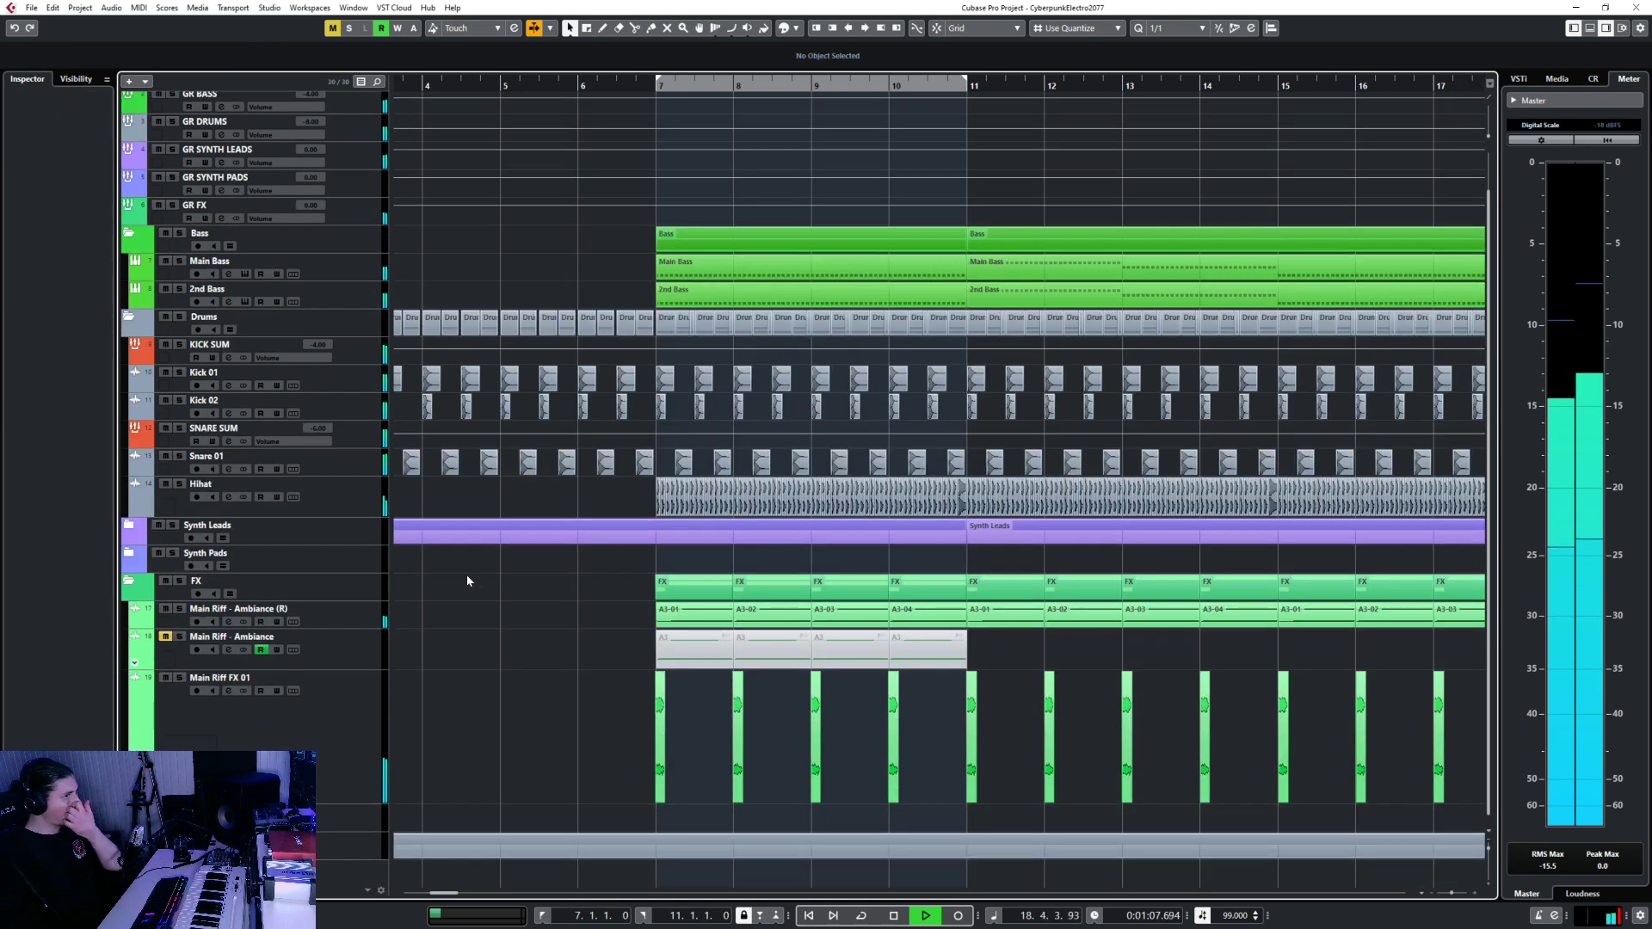
# Stop playback, select the empty Audio 03 track below Main Riff FX 01 and check its channel in the MixConsole.
pyautogui.scroll(-4, 610, 690)
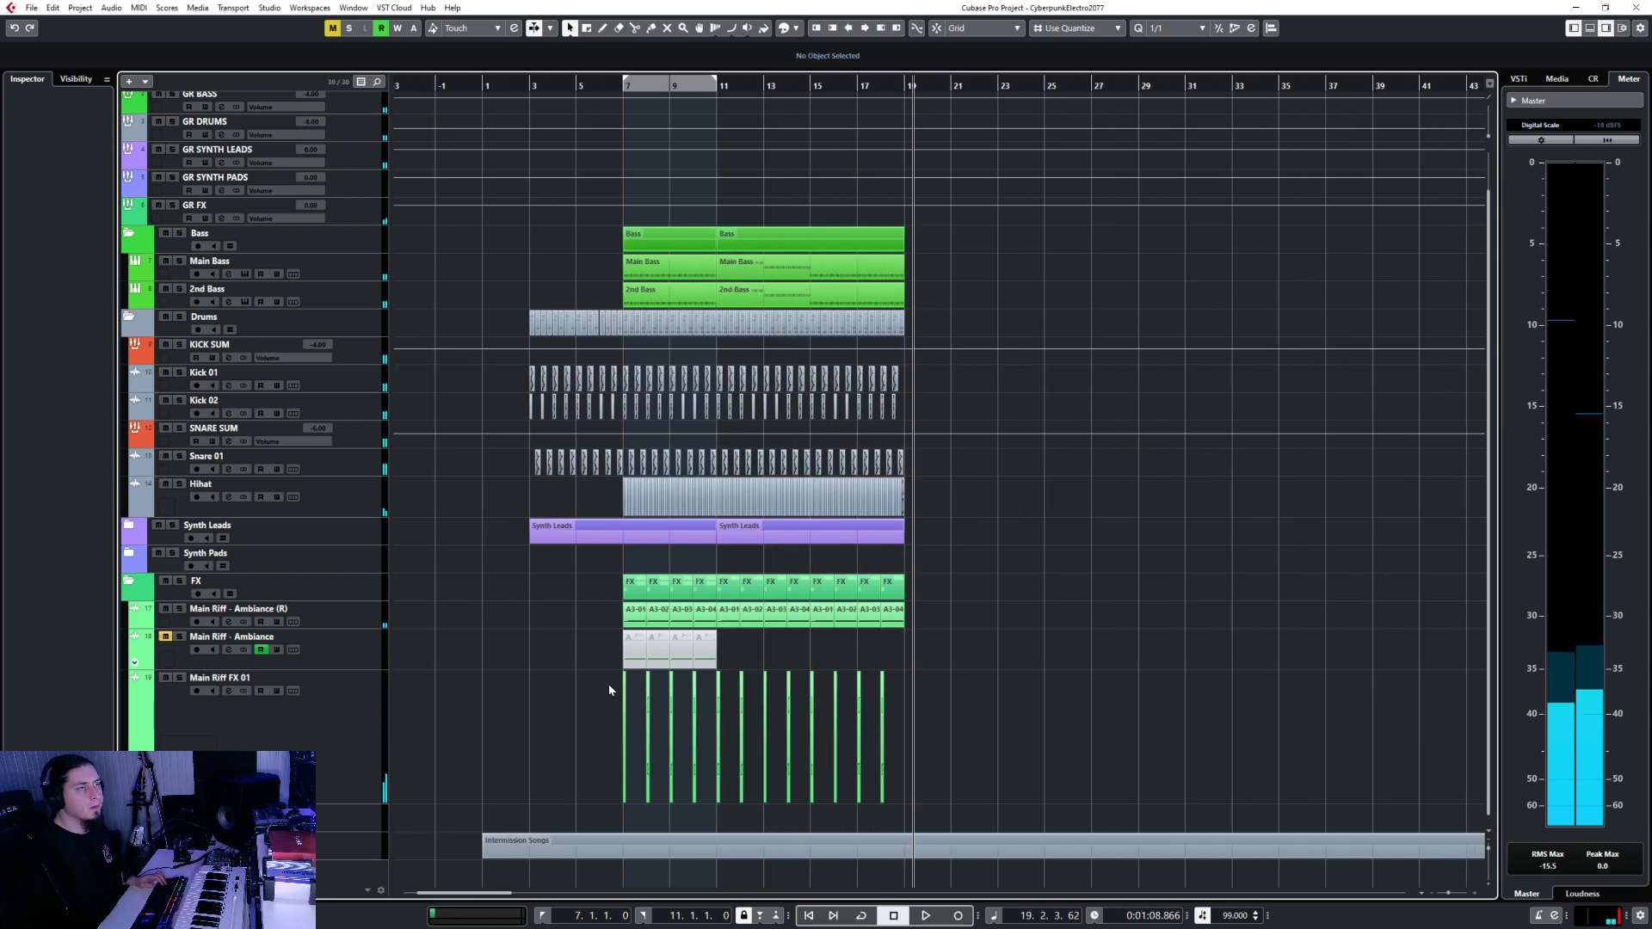
pyautogui.click(609, 87)
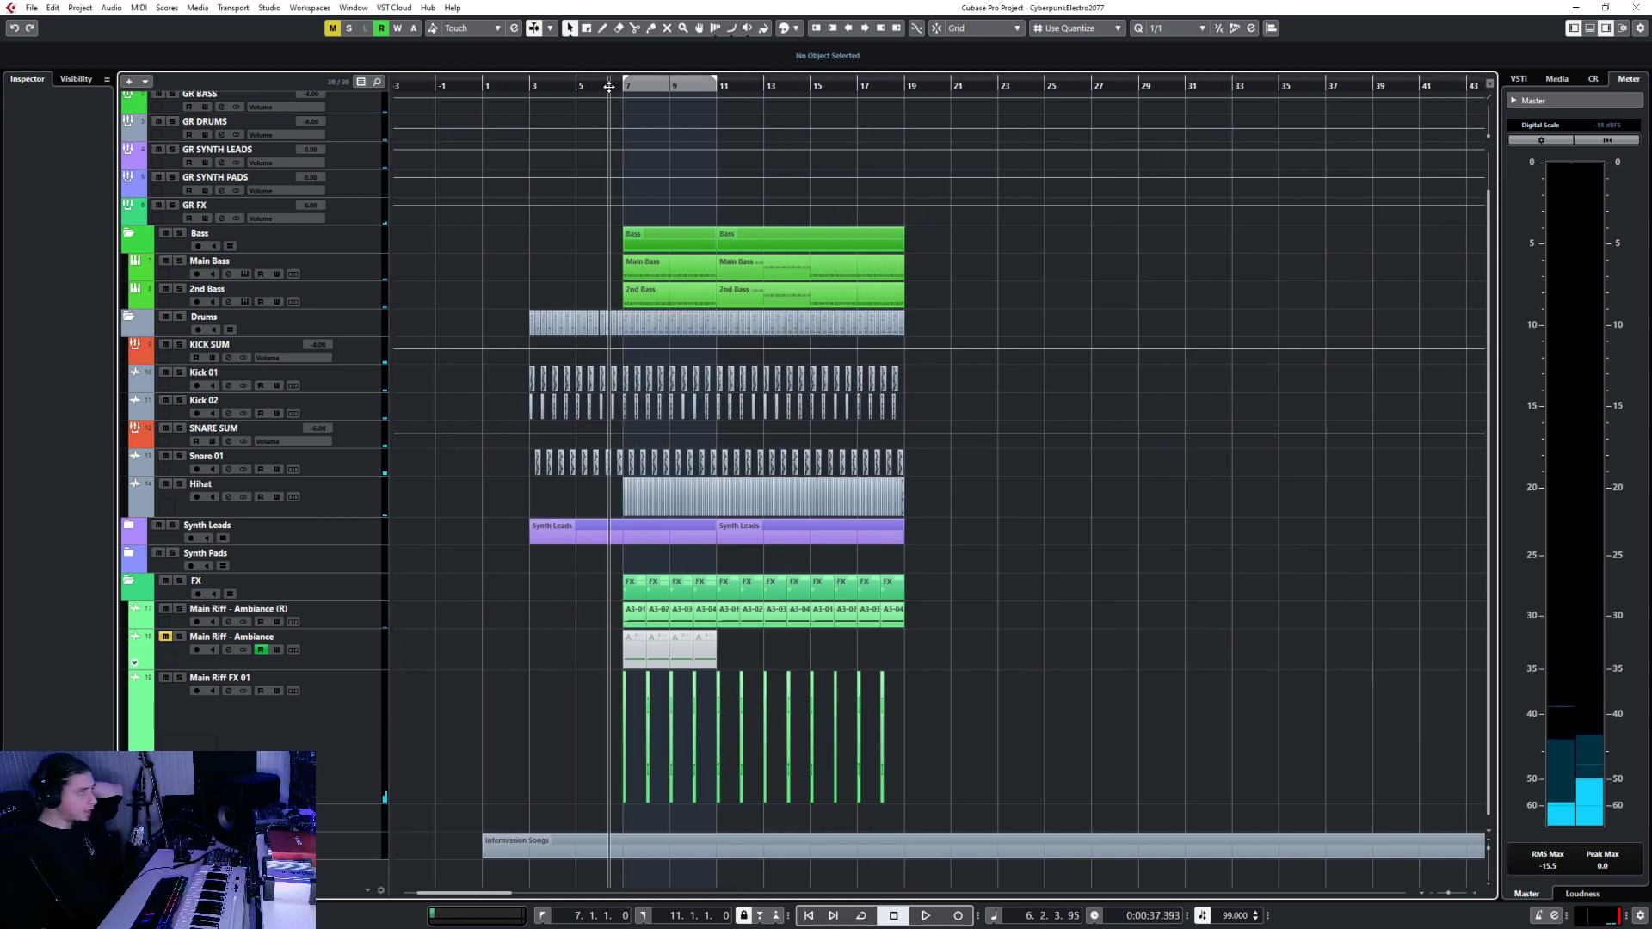
pyautogui.click(374, 747)
pyautogui.click(354, 813)
pyautogui.press('F3')
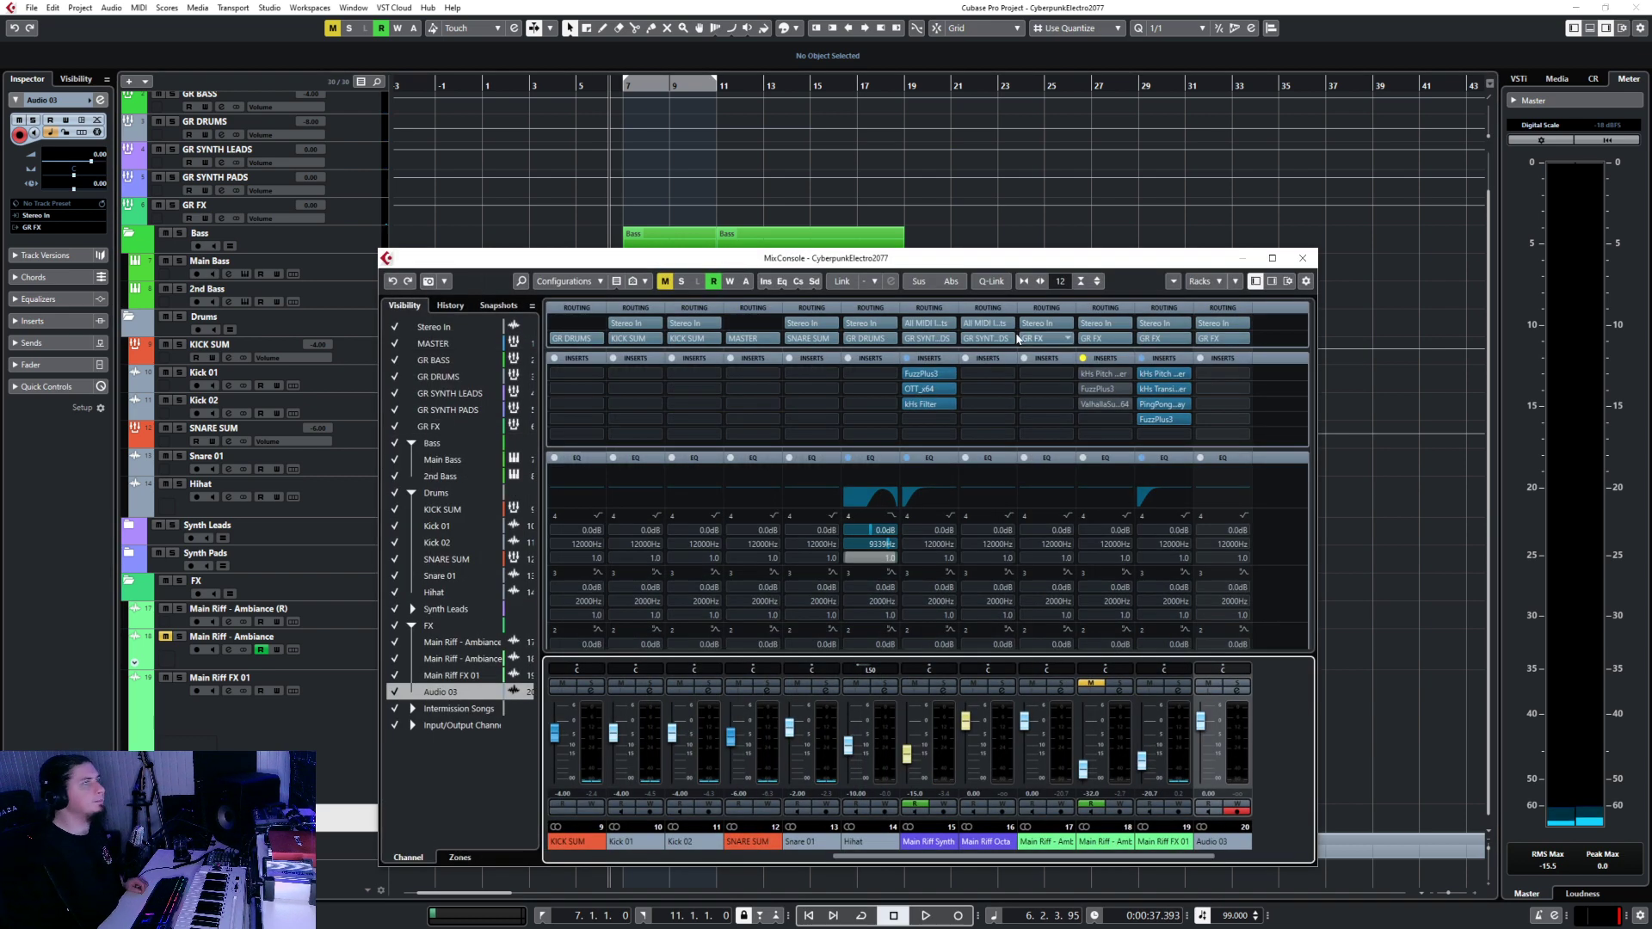
pyautogui.click(1304, 263)
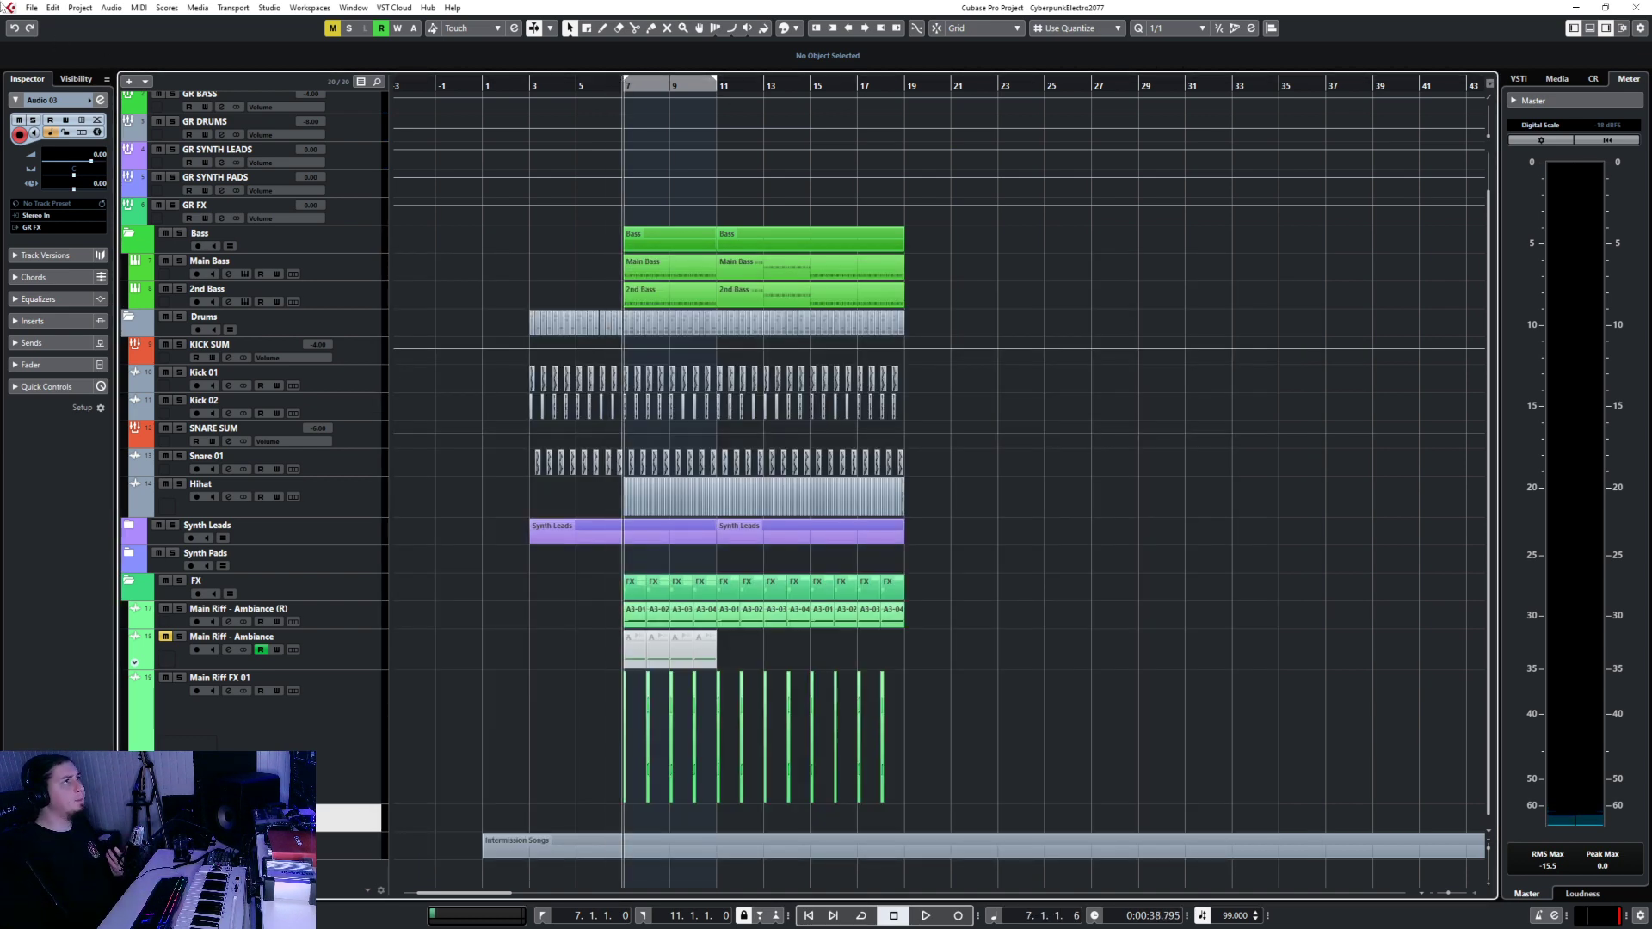
# Import the train station announcement audio file onto Audio 03 at bar 7, copied to the working directory and converted to 44.100 kHz.
pyautogui.click(32, 10)
pyautogui.moveTo(84, 199)
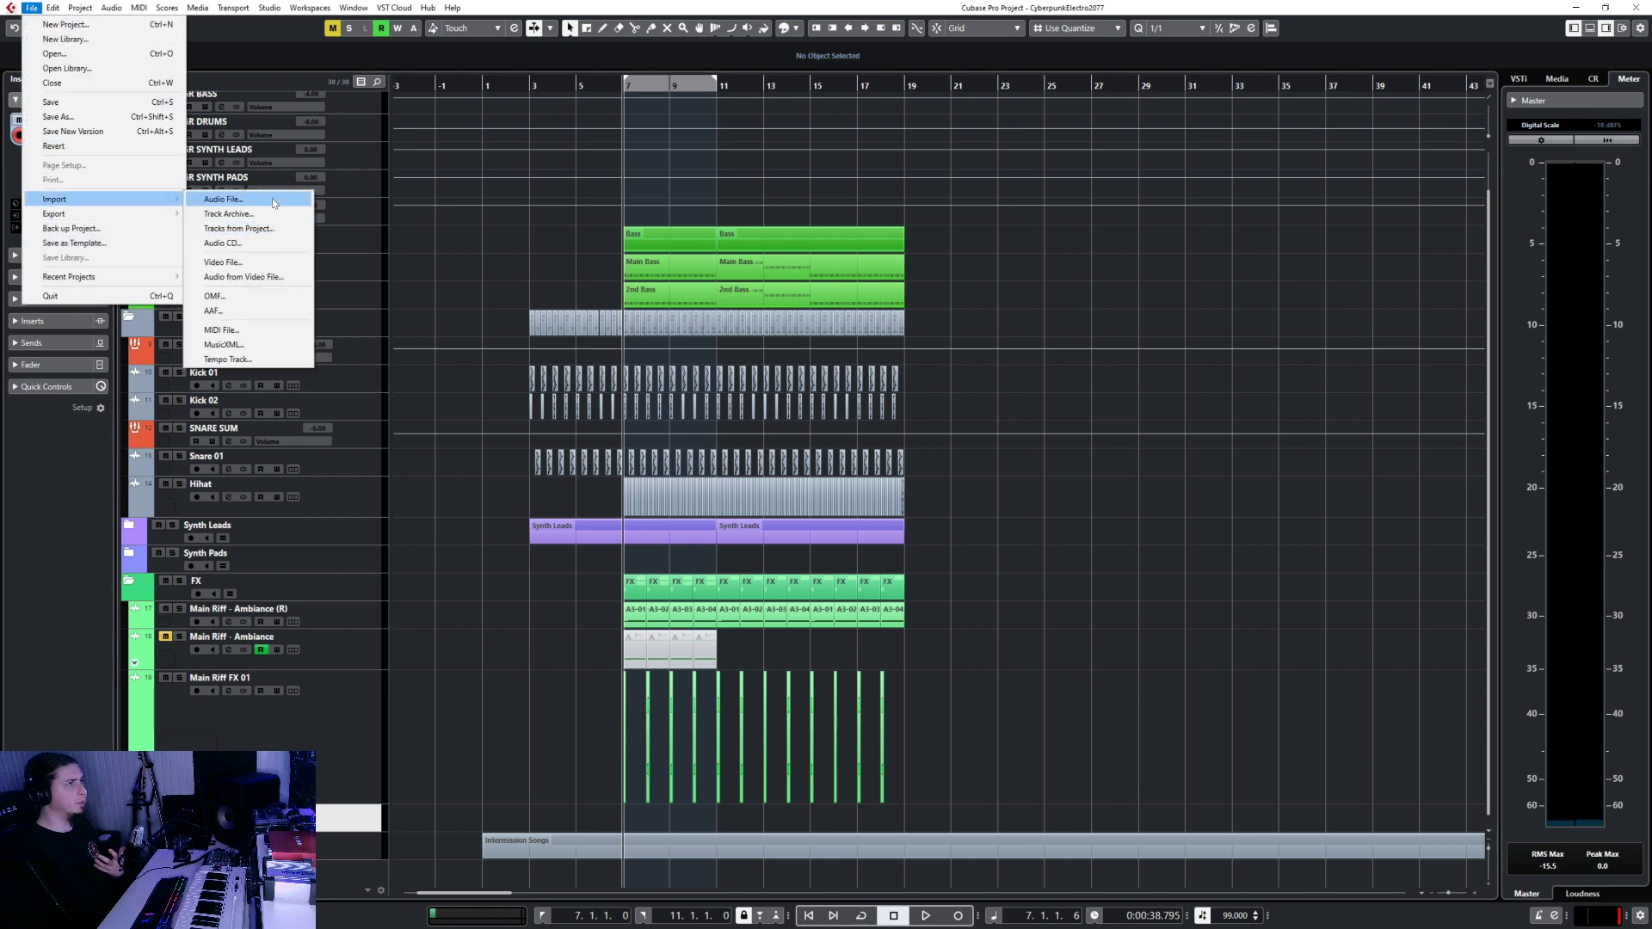
pyautogui.click(270, 200)
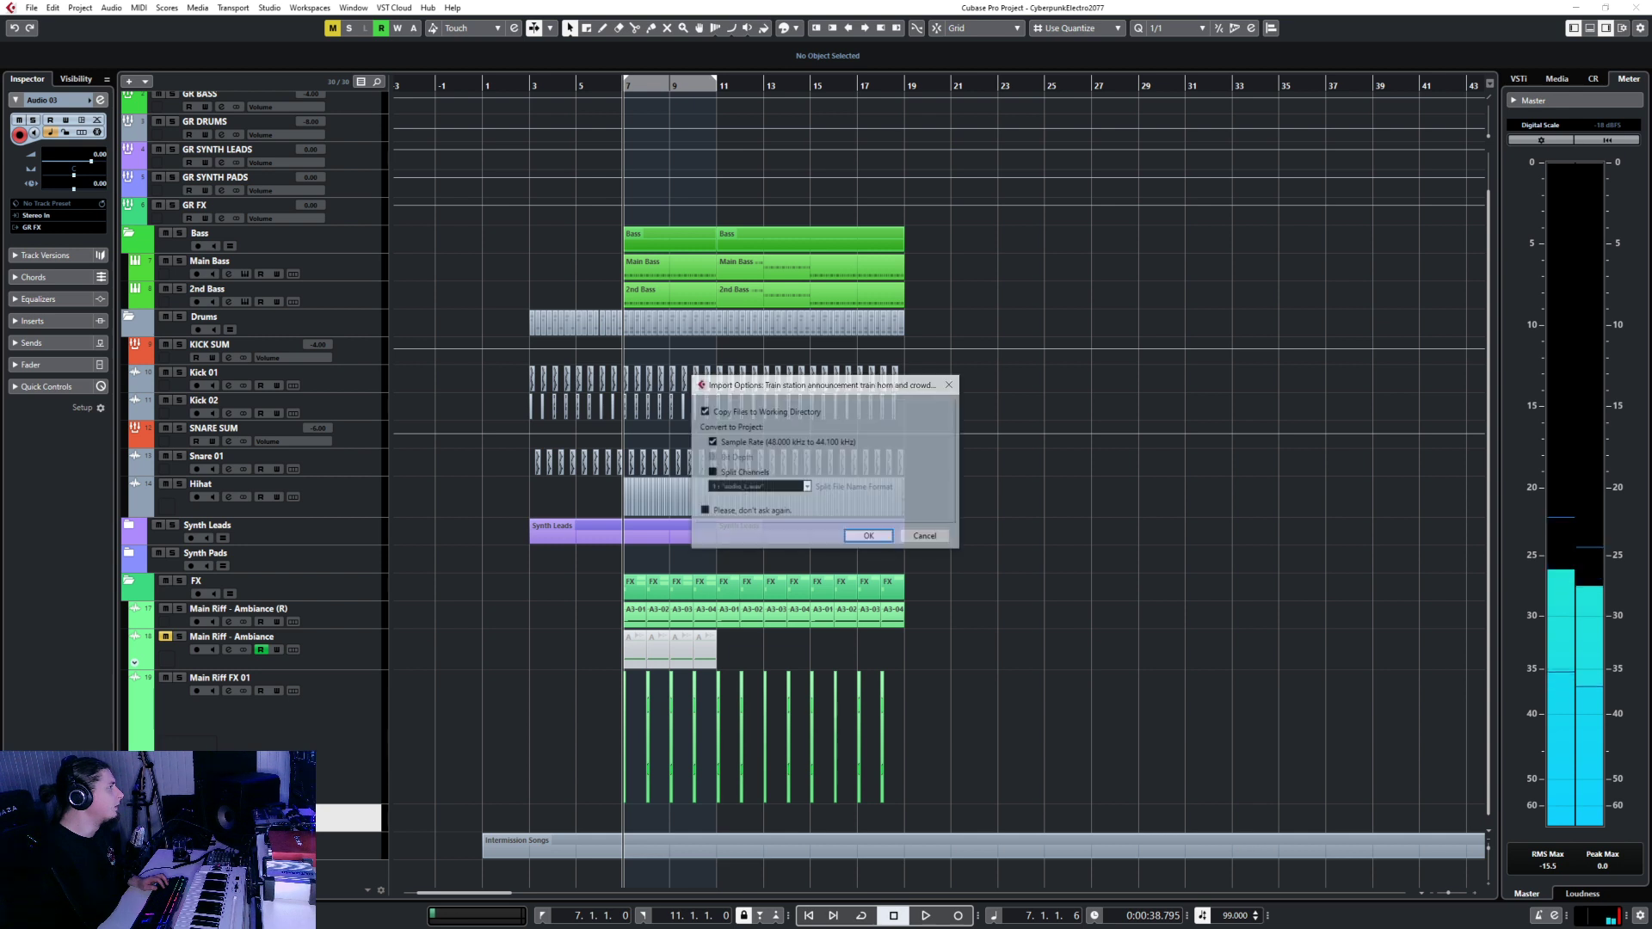
pyautogui.click(869, 531)
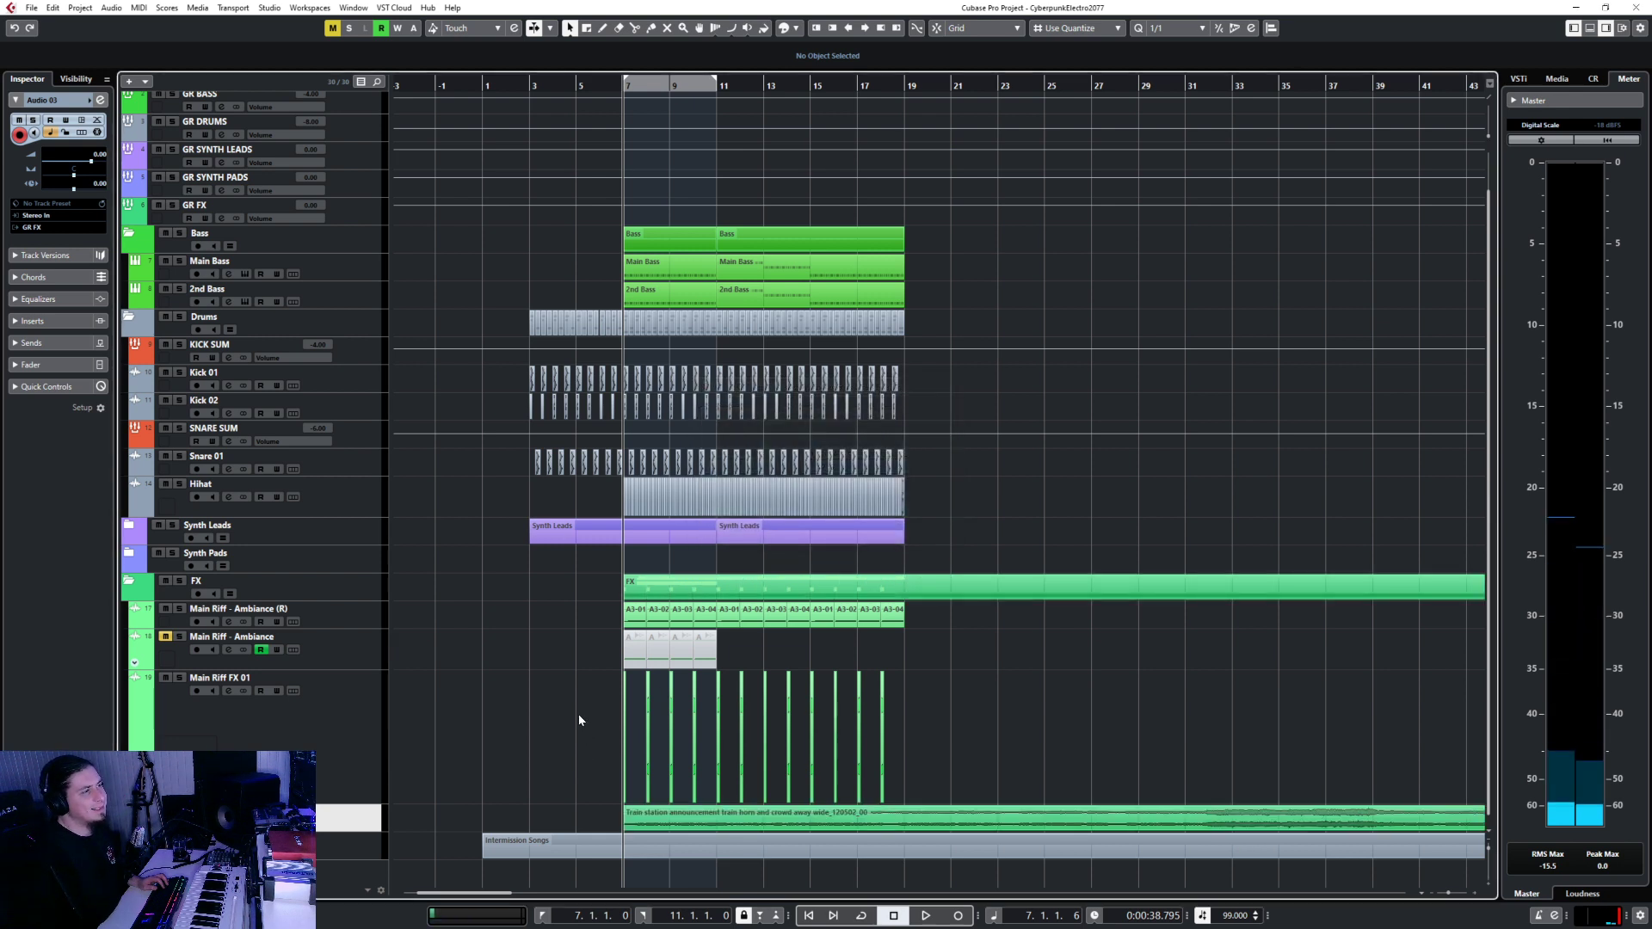
# Enlarge the Audio 03 track's height and audition the louder section of the train station clip from about bar 31.
pyautogui.click(364, 841)
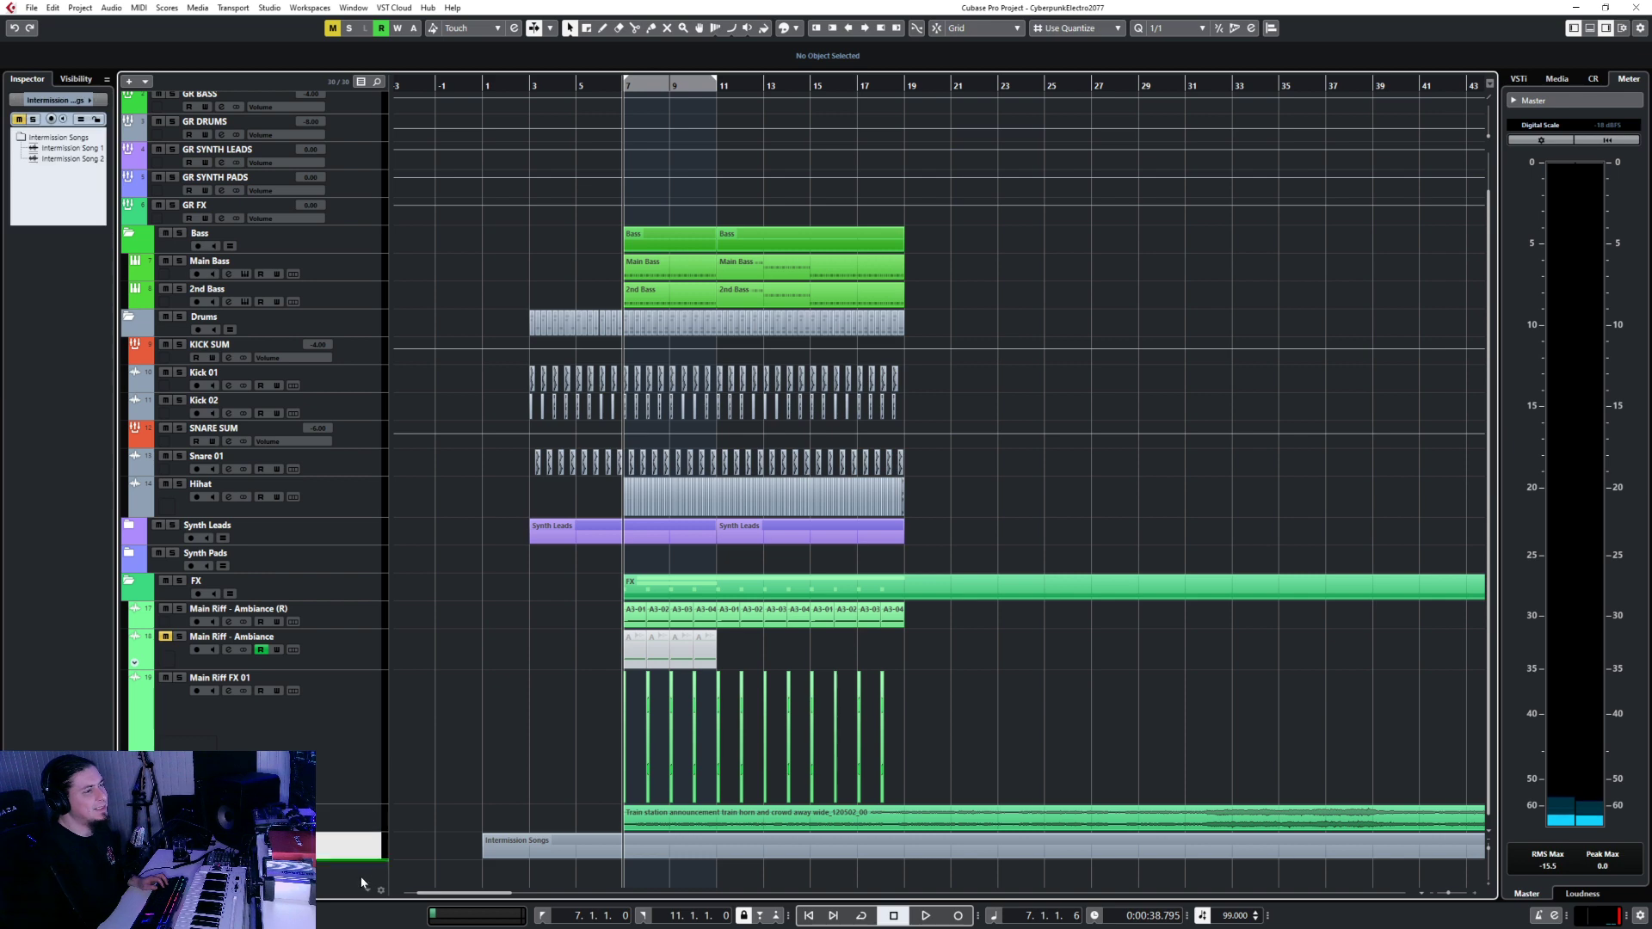
pyautogui.moveTo(348, 831); pyautogui.dragTo(348, 924)
pyautogui.scroll(-4, 602, 781)
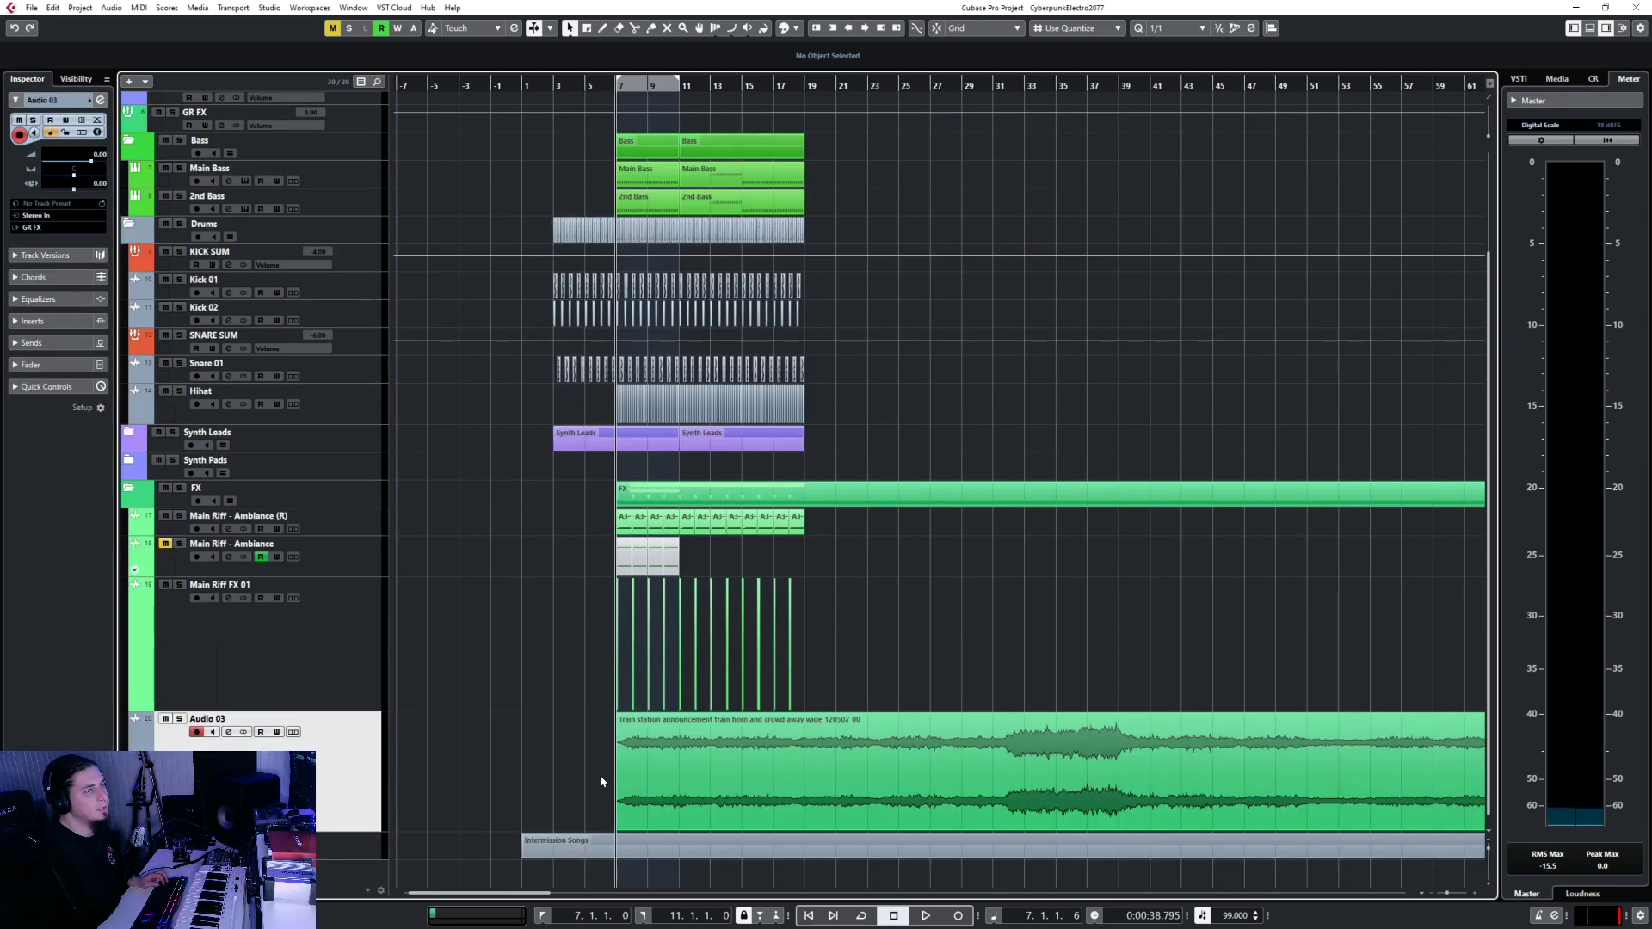
pyautogui.scroll(1, 770, 809)
pyautogui.scroll(2, 772, 809)
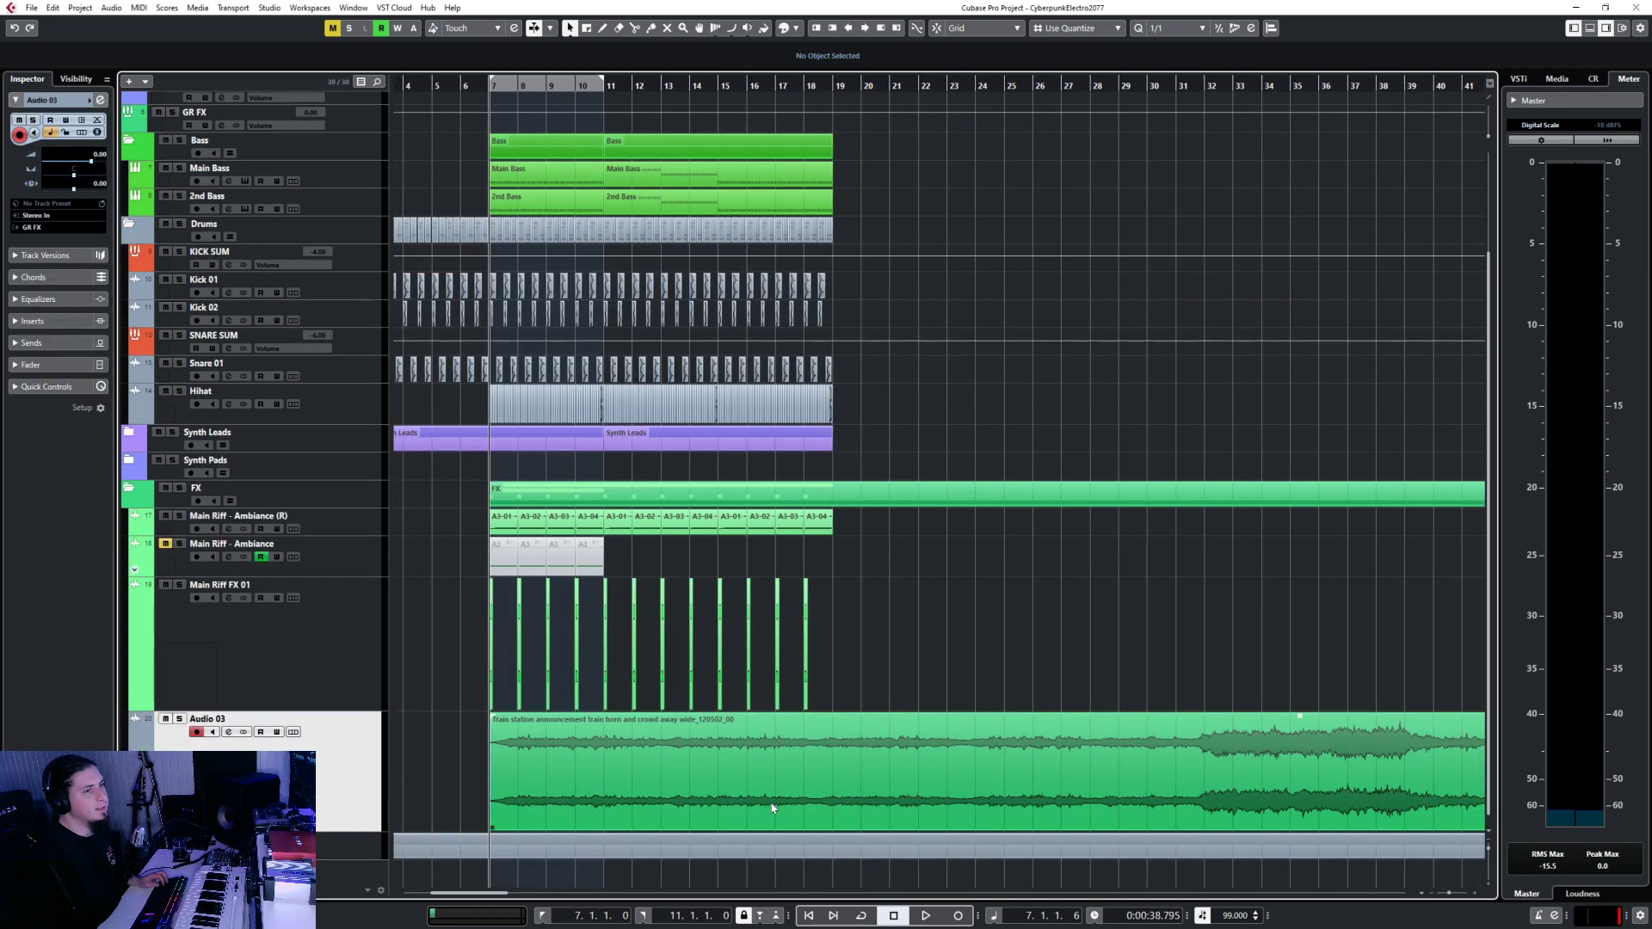
pyautogui.click(1193, 95)
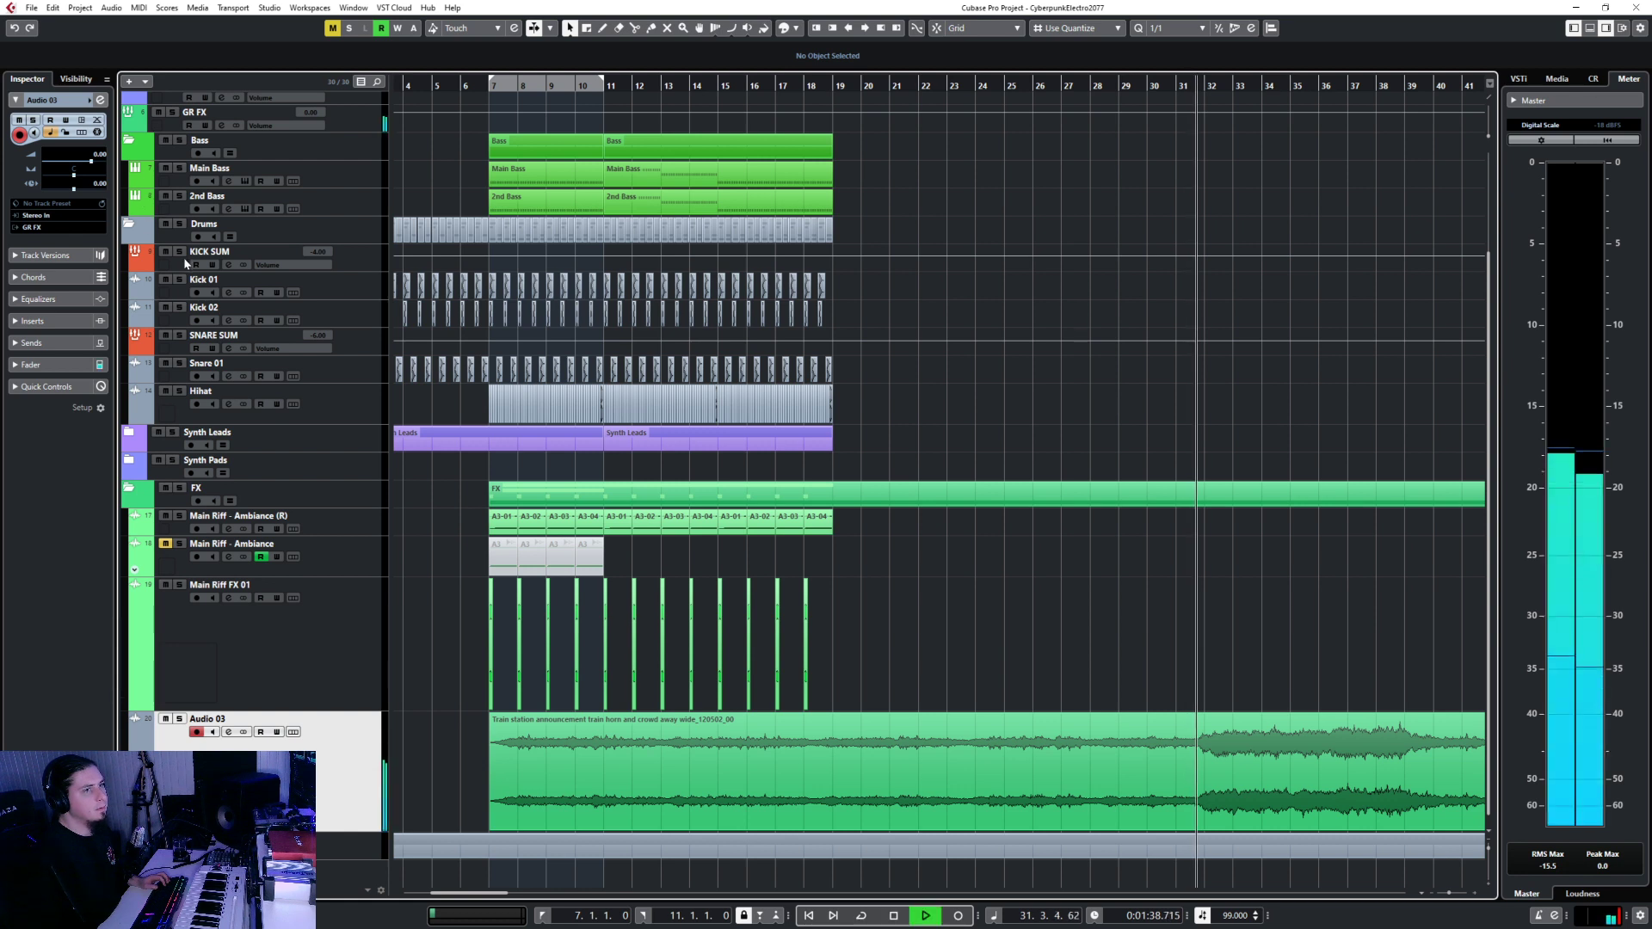
pyautogui.press('space')
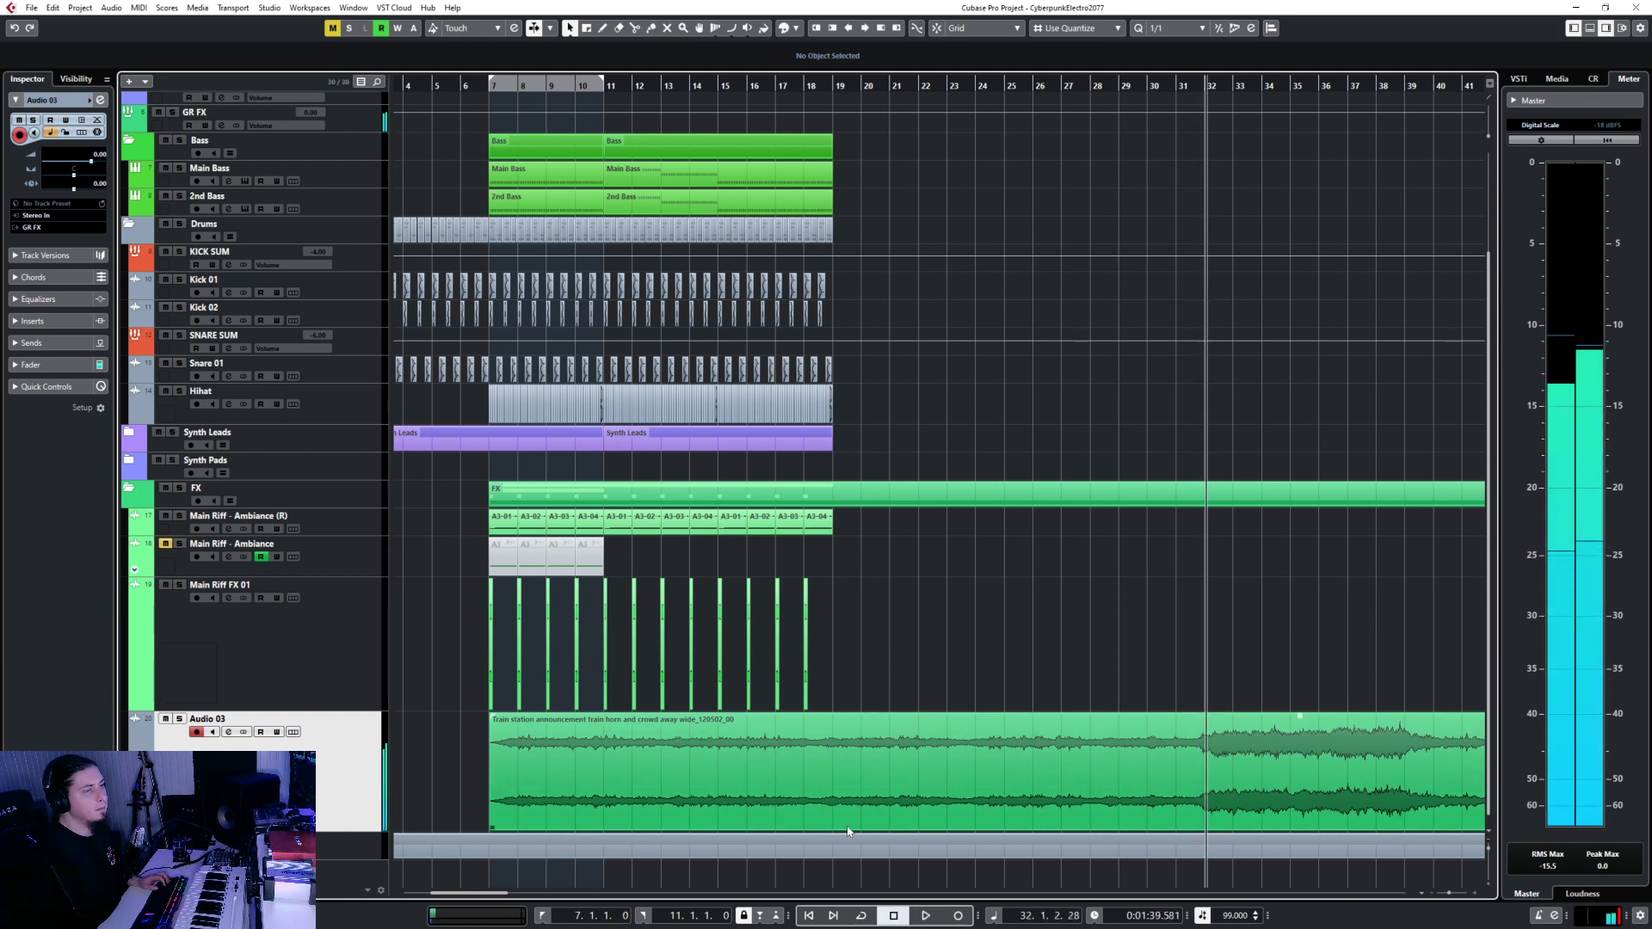
# Solo the Audio 03 track and play the train station clip from around bar 8 to find a usable fragment.
pyautogui.click(516, 86)
pyautogui.press('s')
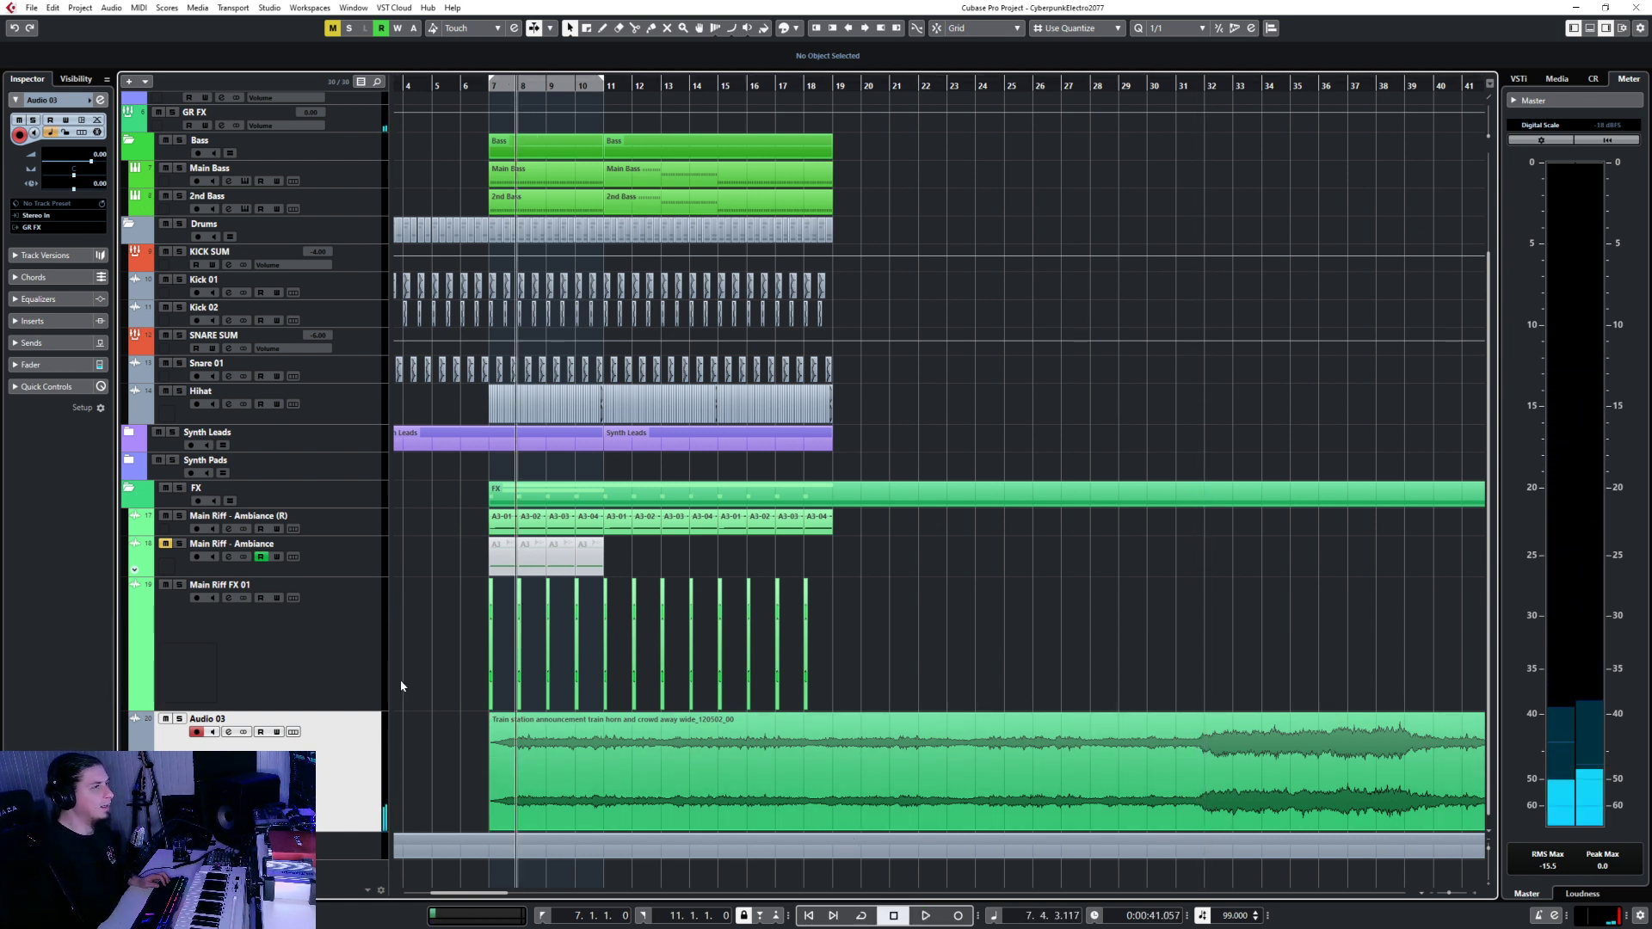
pyautogui.press('space')
pyautogui.press('h')
pyautogui.press('h')
pyautogui.press('h')
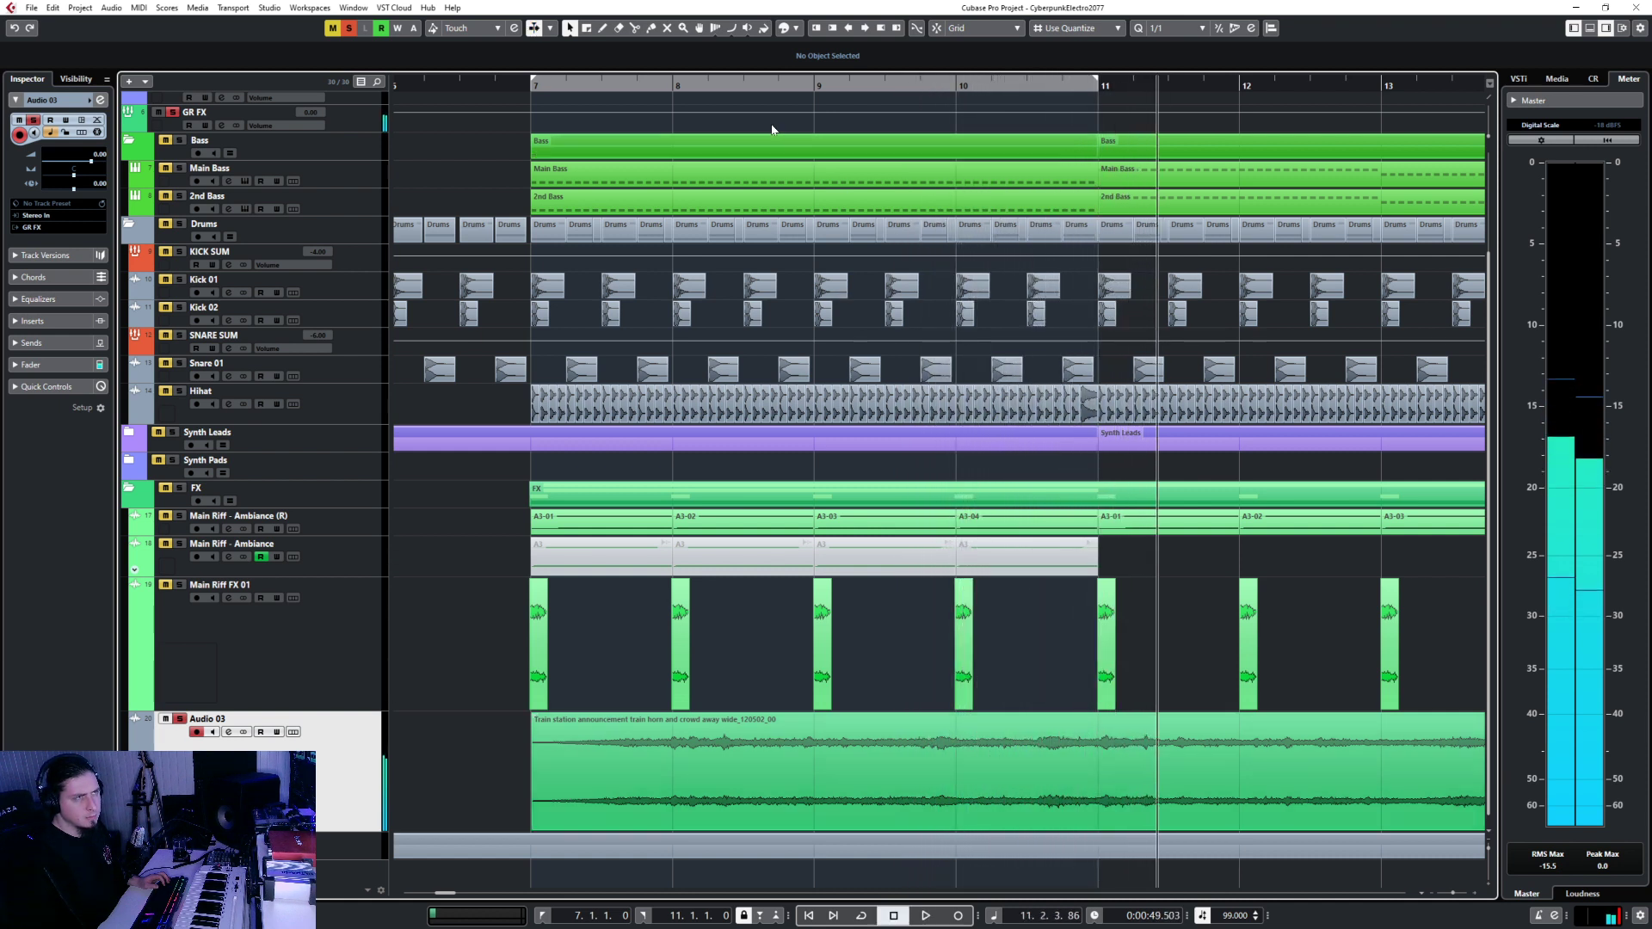
pyautogui.click(658, 85)
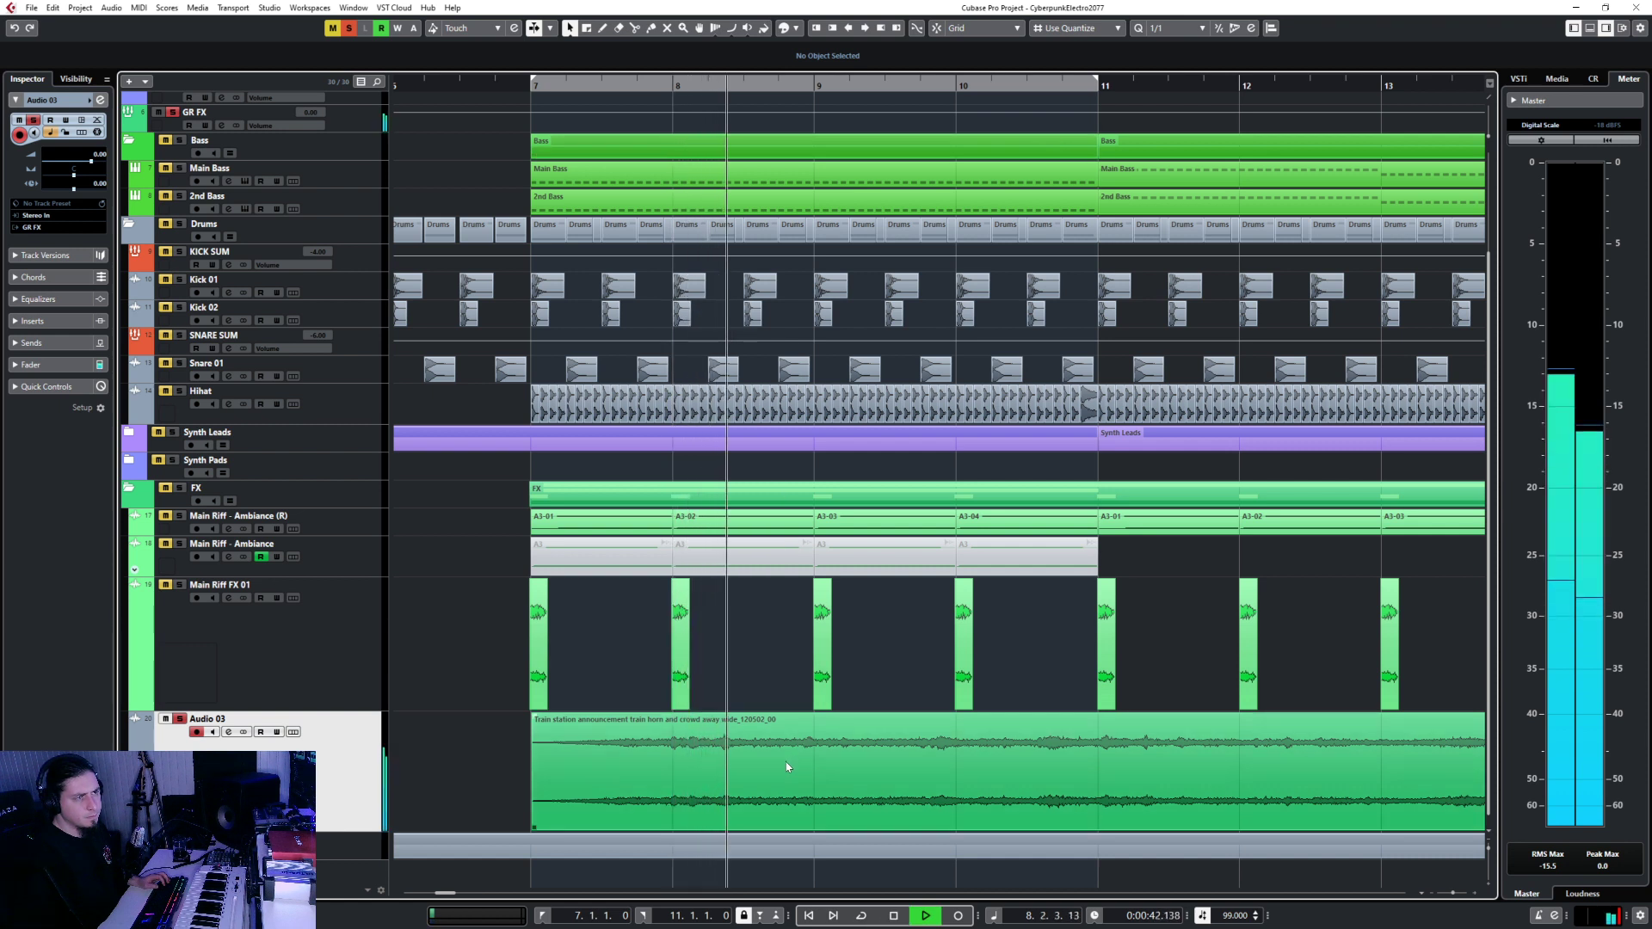
pyautogui.press('space')
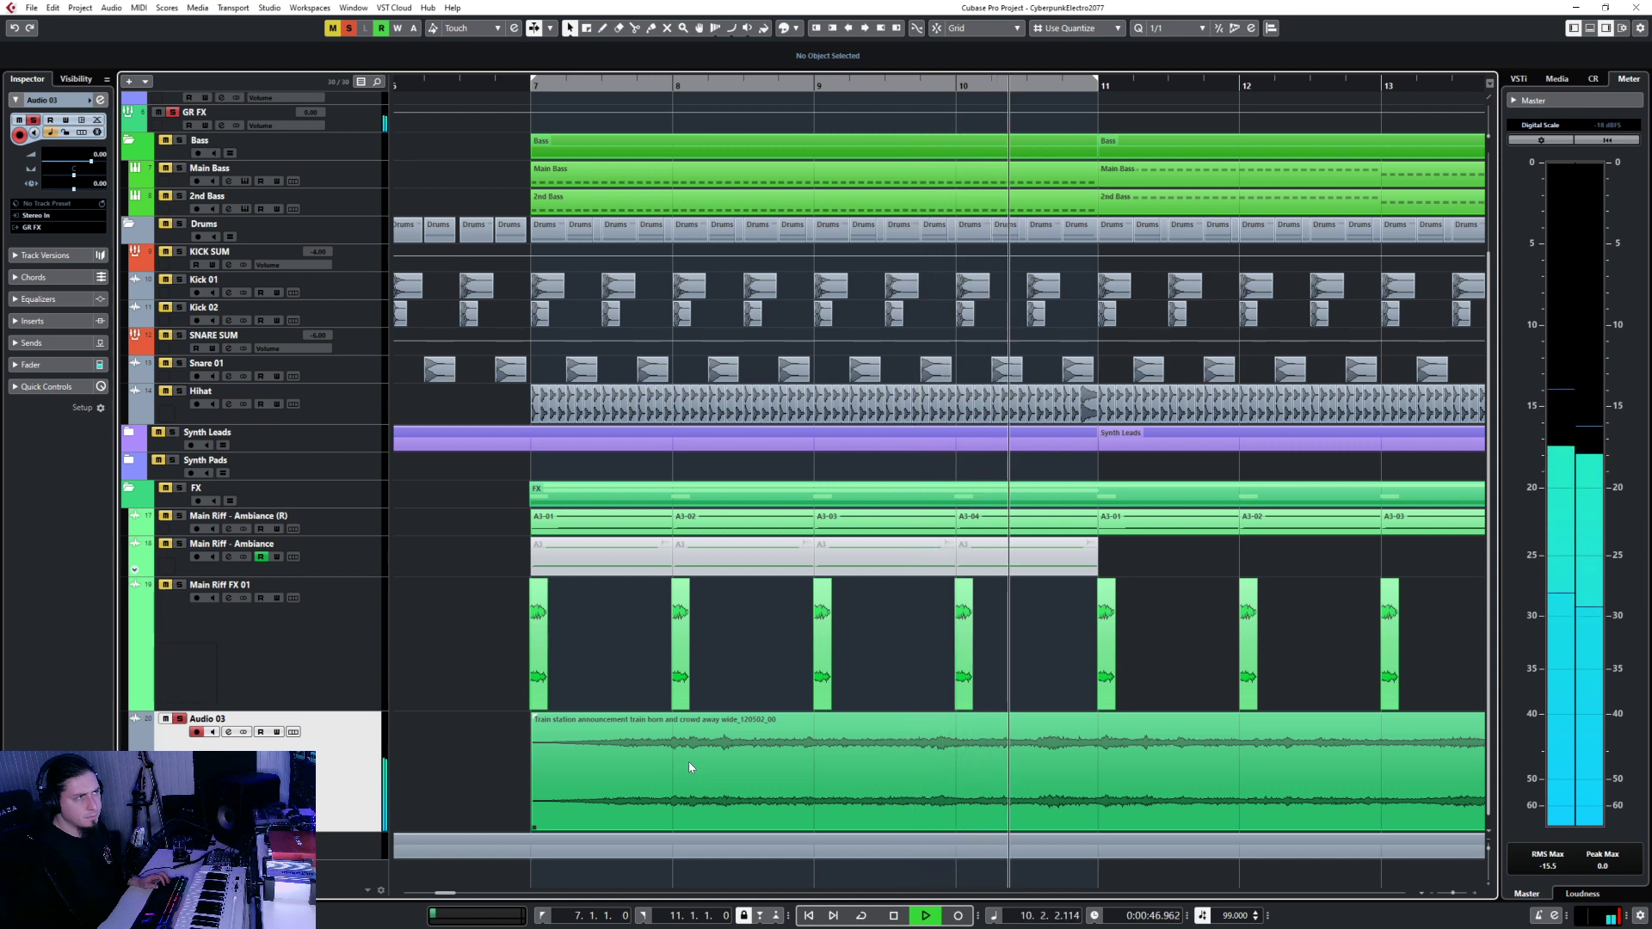
pyautogui.scroll(-3, 839, 755)
pyautogui.press('f')
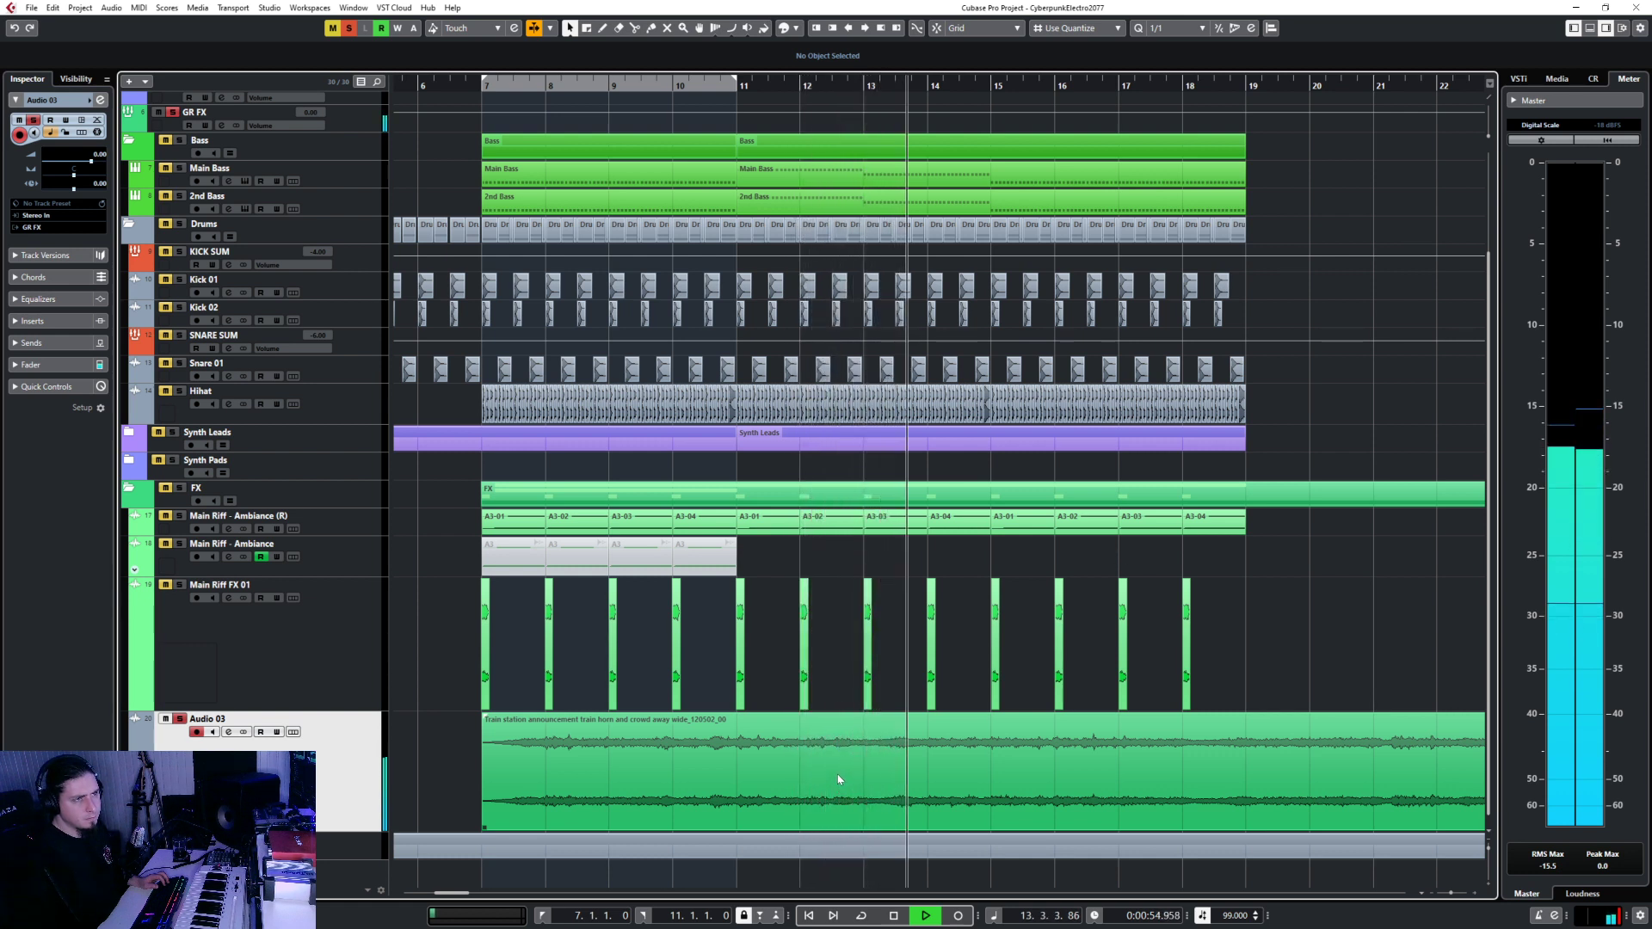
# Replay the train station clip around bar 8 and split it just before bar 8 and at about 8.2.3.
pyautogui.press('space')
pyautogui.press('KP_1')
pyautogui.press('space')
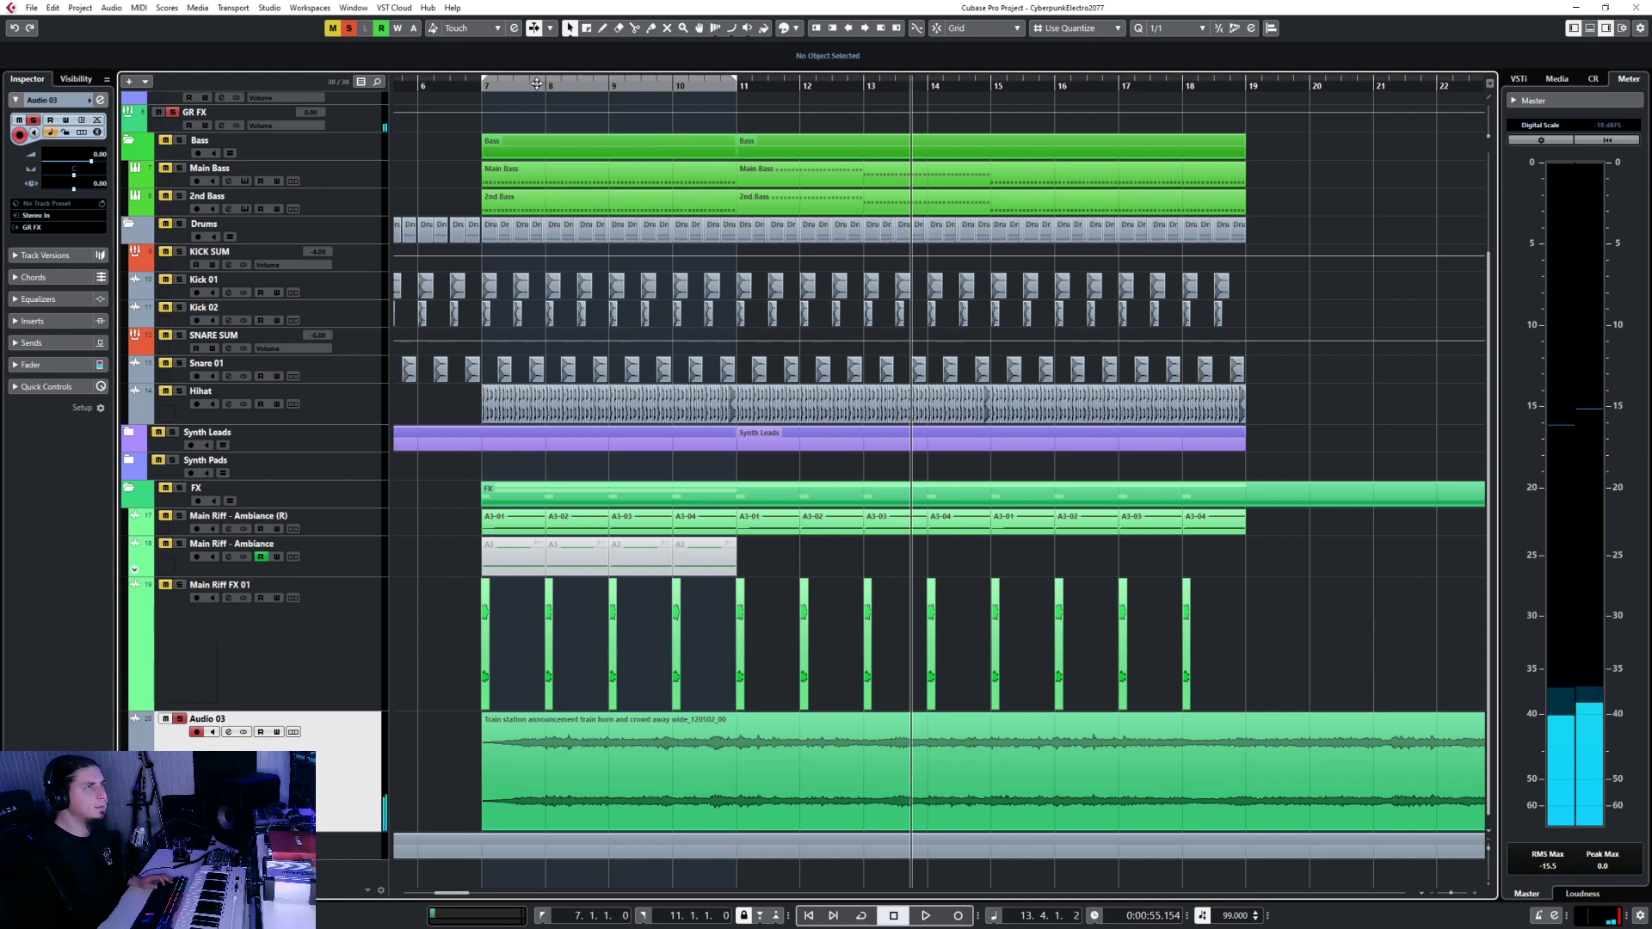
pyautogui.press('h')
pyautogui.press('h')
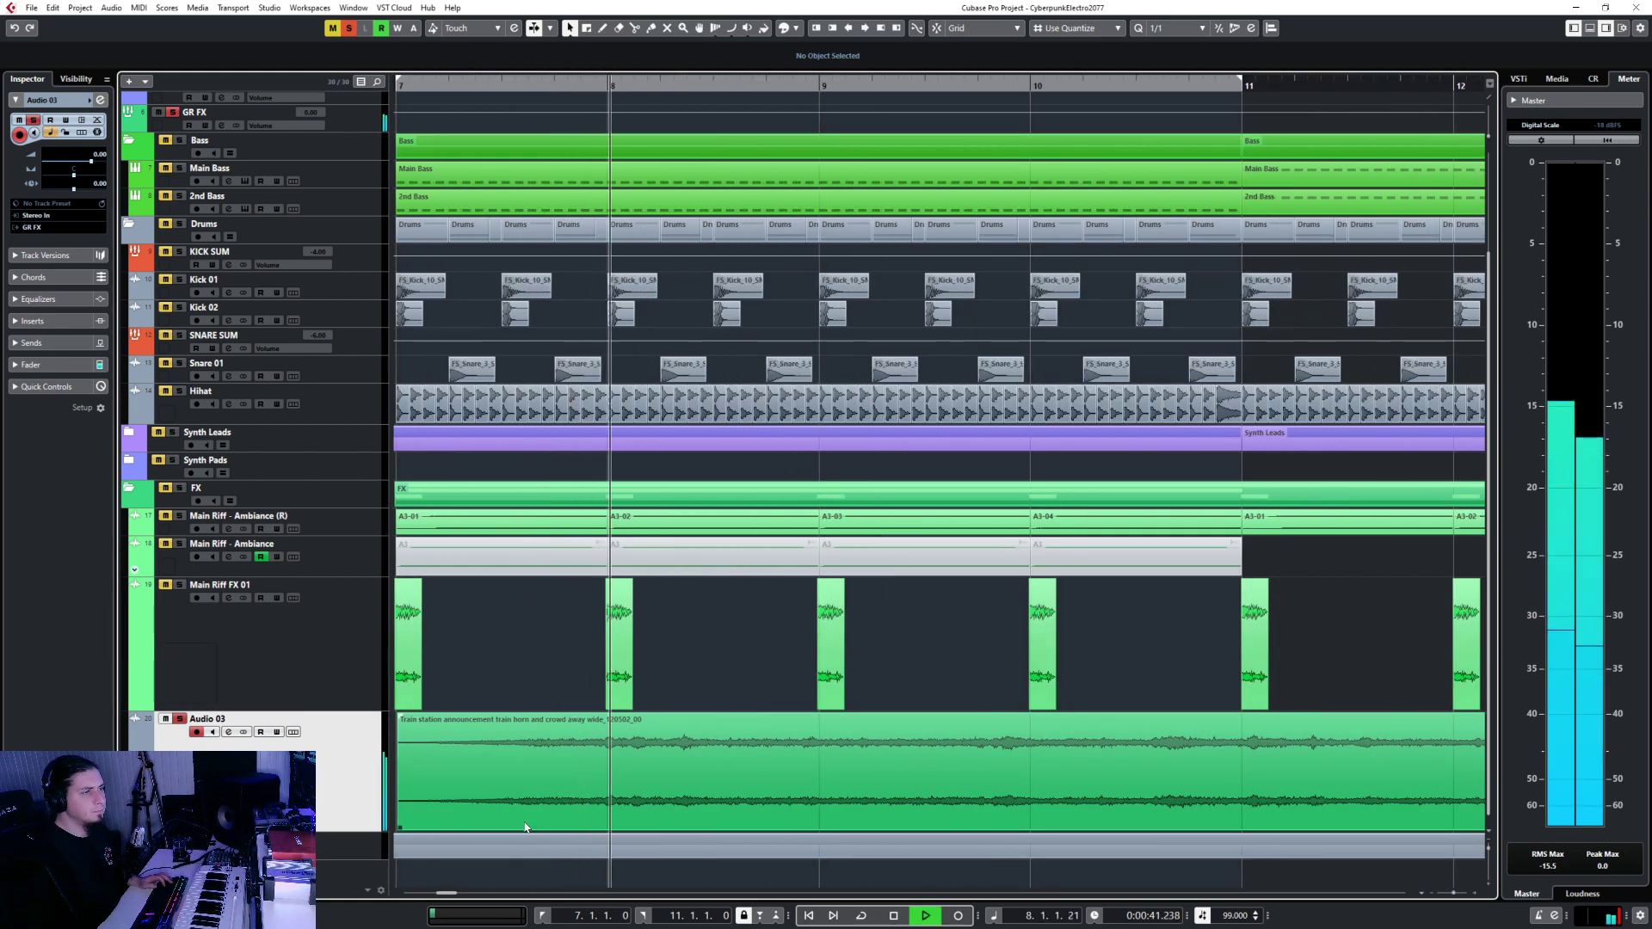
pyautogui.press('space')
pyautogui.press('3')
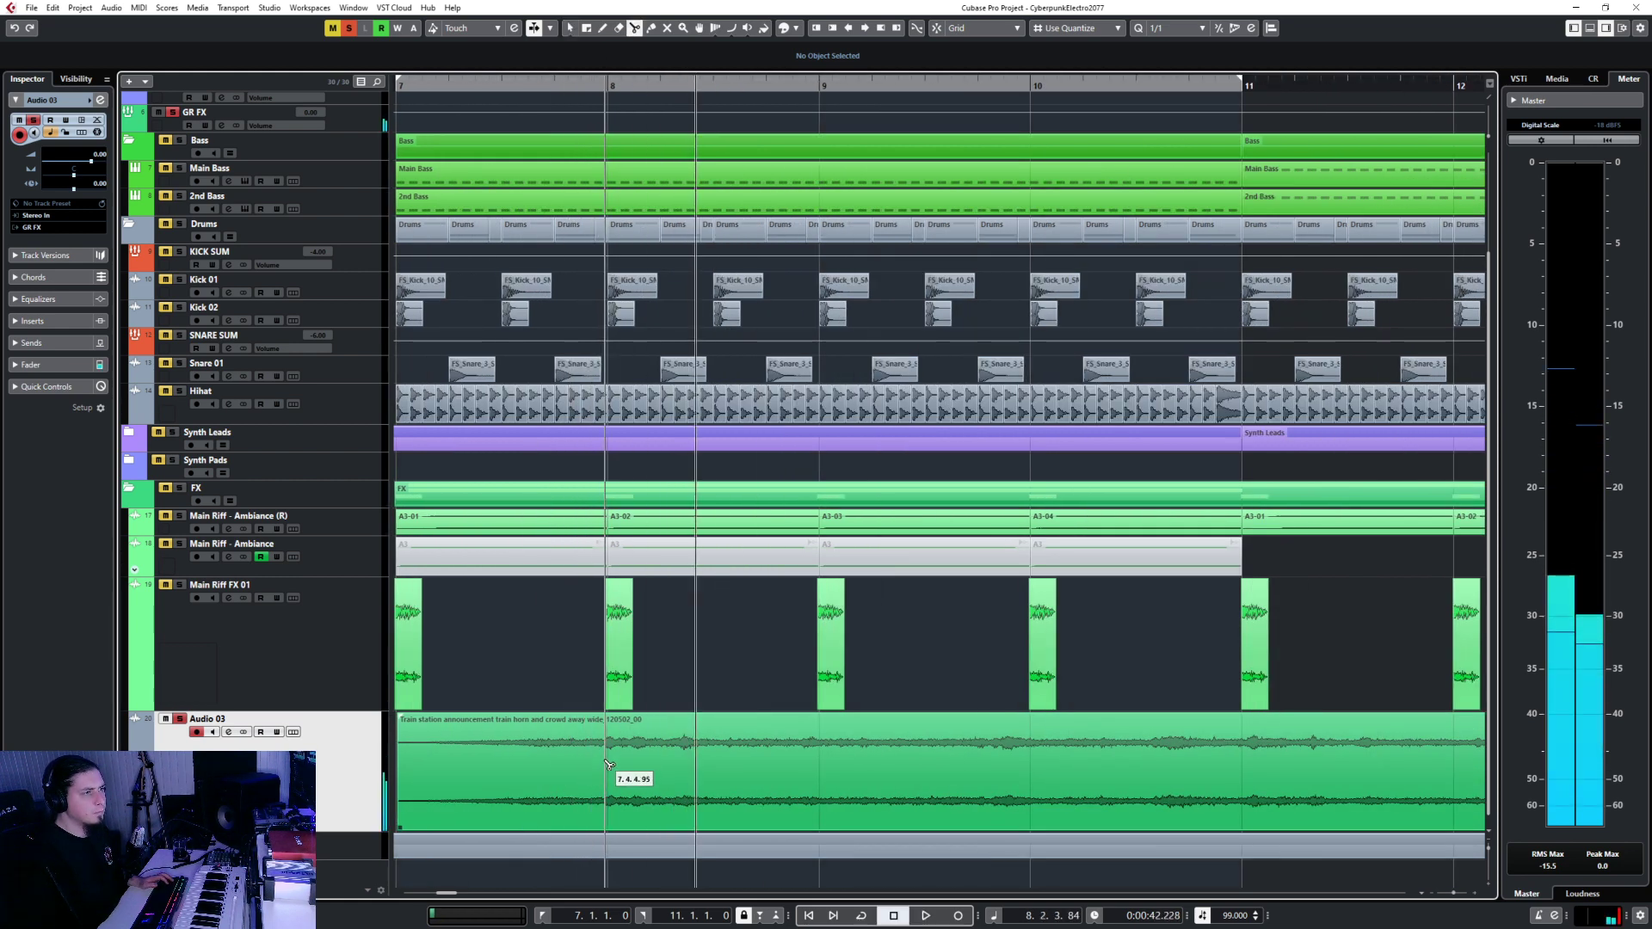
pyautogui.click(609, 762)
pyautogui.click(697, 767)
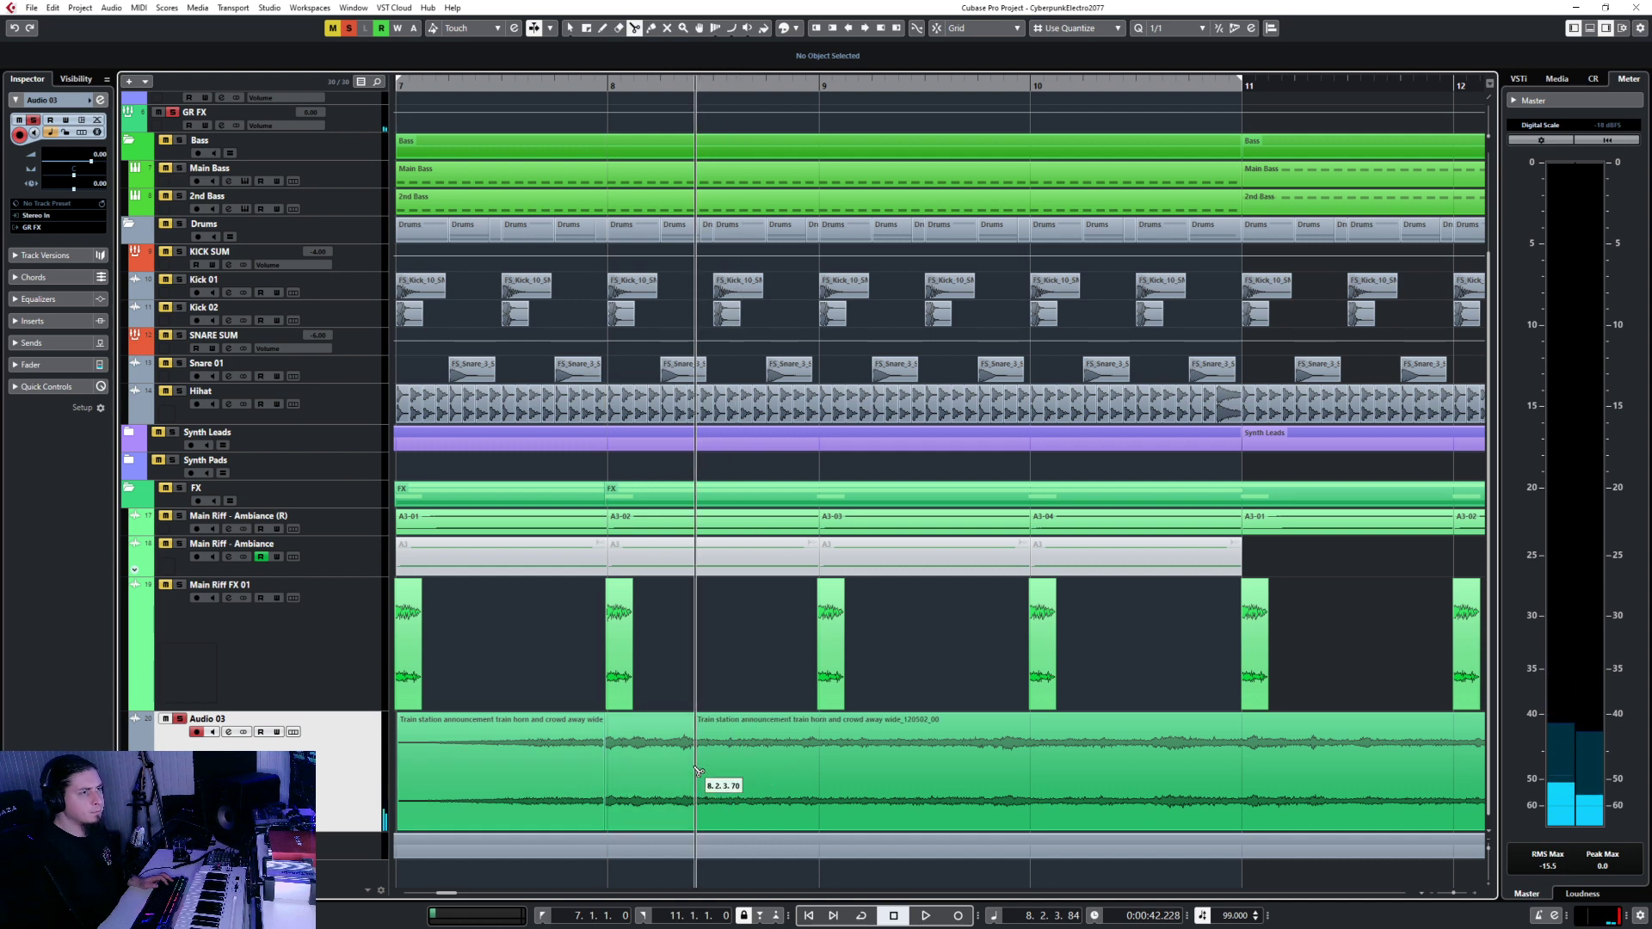
# Delete the train station clip's parts before and after the short fragment at bar 8.
pyautogui.press('1')
pyautogui.click(578, 766)
pyautogui.keyDown('shift'); pyautogui.click(731, 762); pyautogui.keyUp('shift')
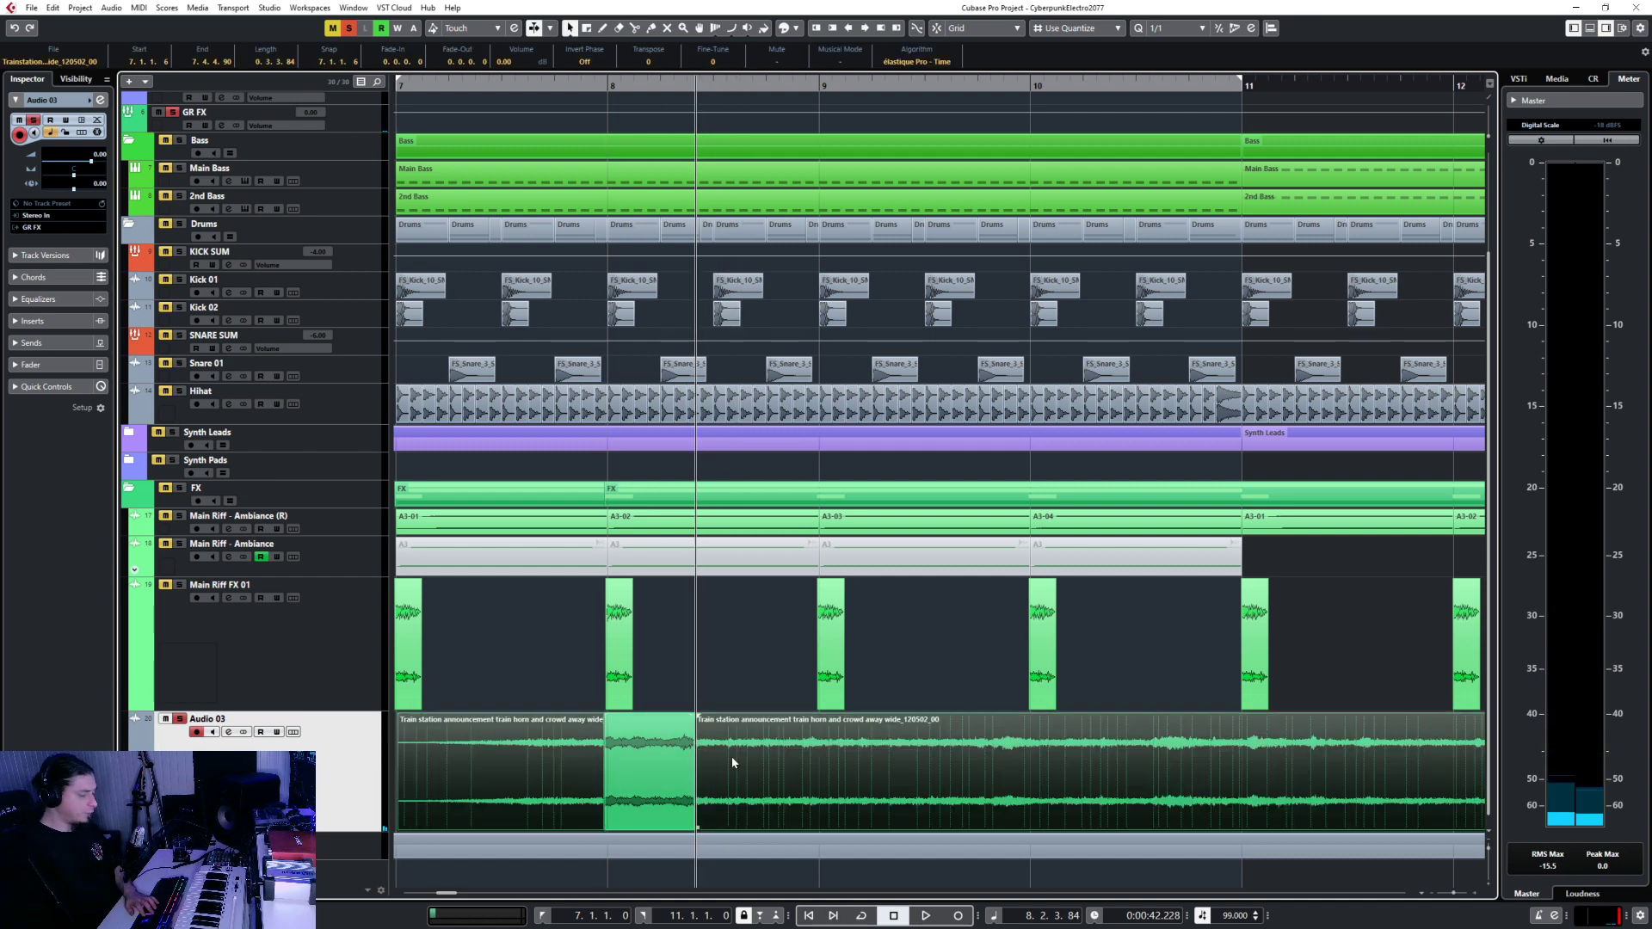
pyautogui.press('Delete')
pyautogui.press('g')
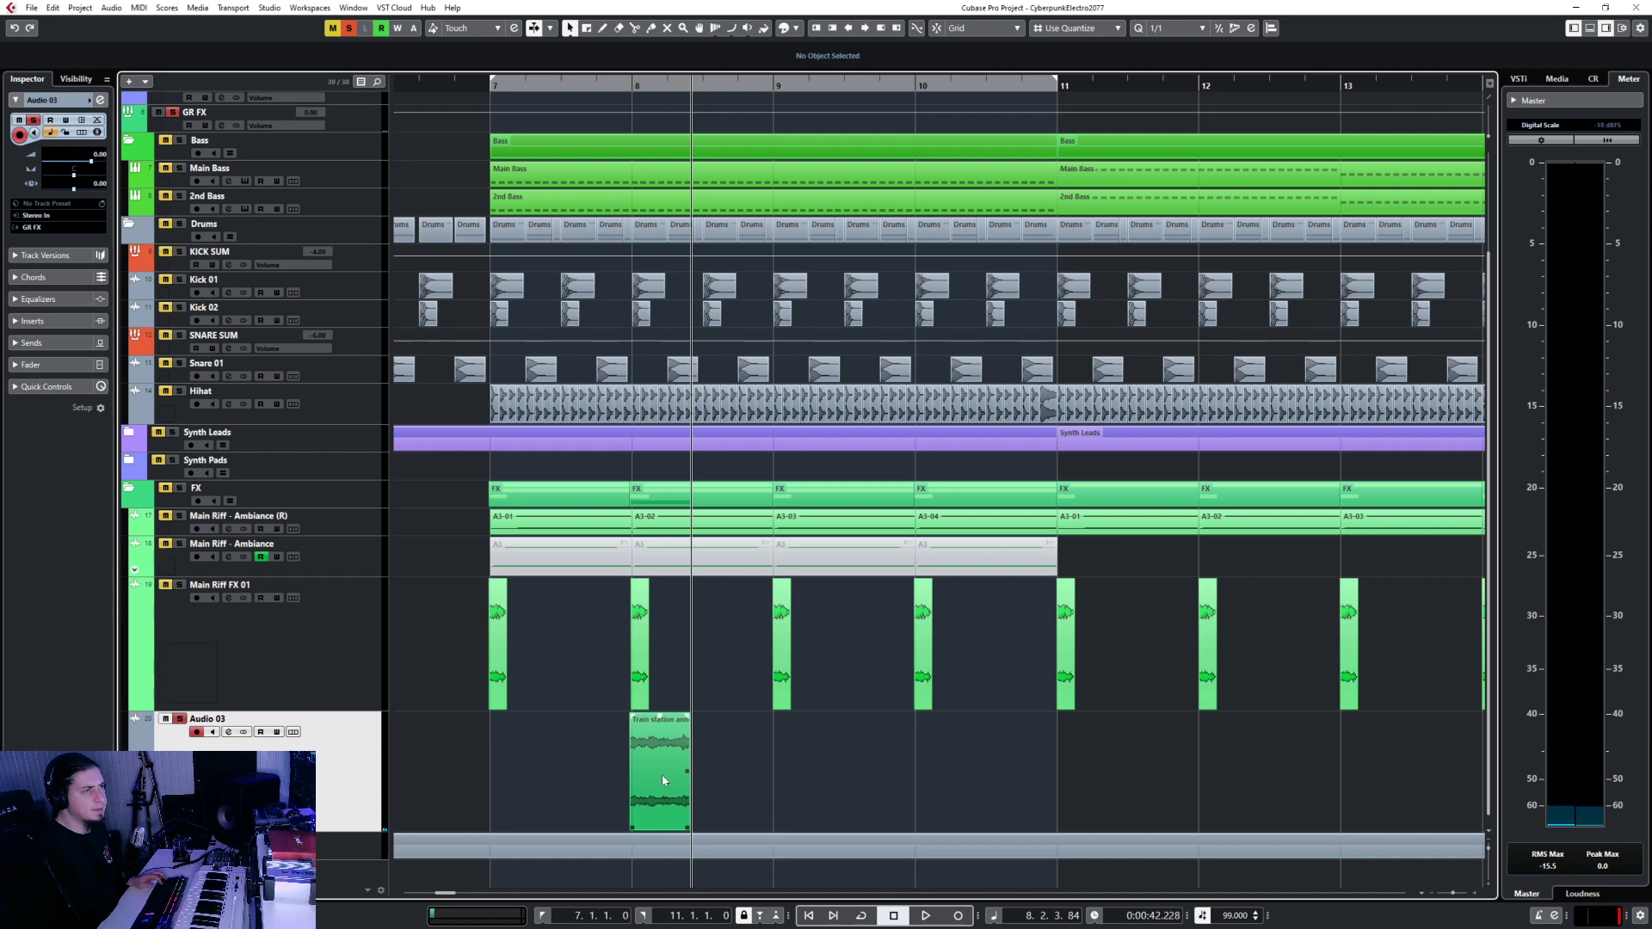
# Move the short train station fragment from bar 8 to the exact start of bar 7.
pyautogui.moveTo(668, 783); pyautogui.dragTo(508, 782)
pyautogui.press('h')
pyautogui.press('h')
pyautogui.press('h')
pyautogui.press('h')
pyautogui.press('h')
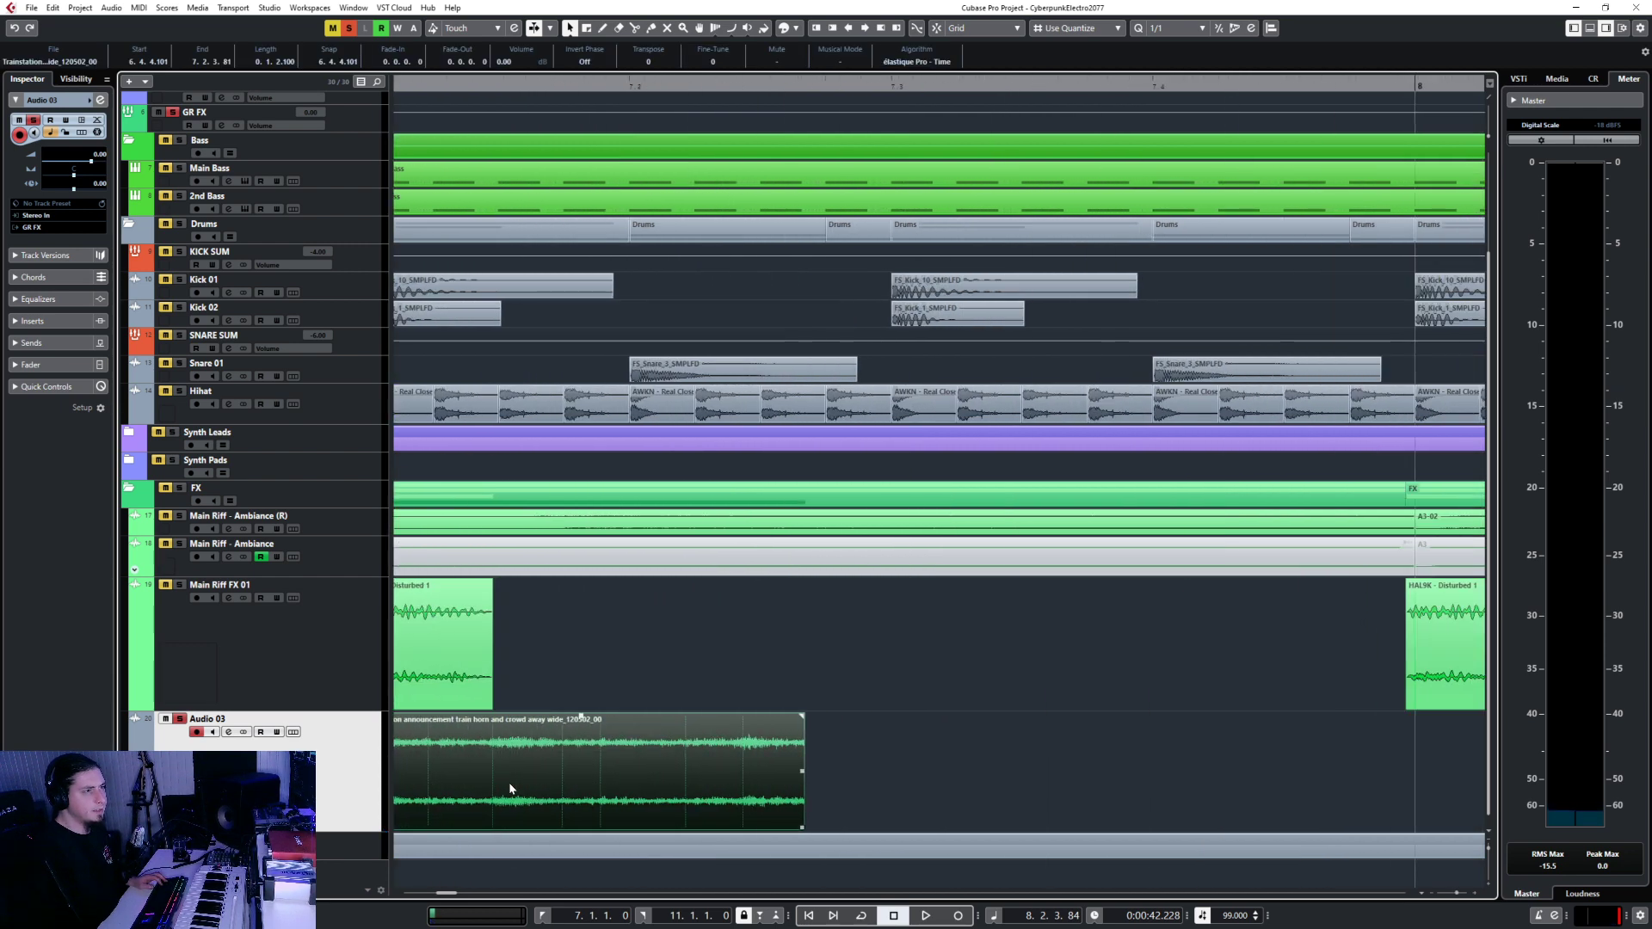
pyautogui.moveTo(738, 778); pyautogui.dragTo(745, 778)
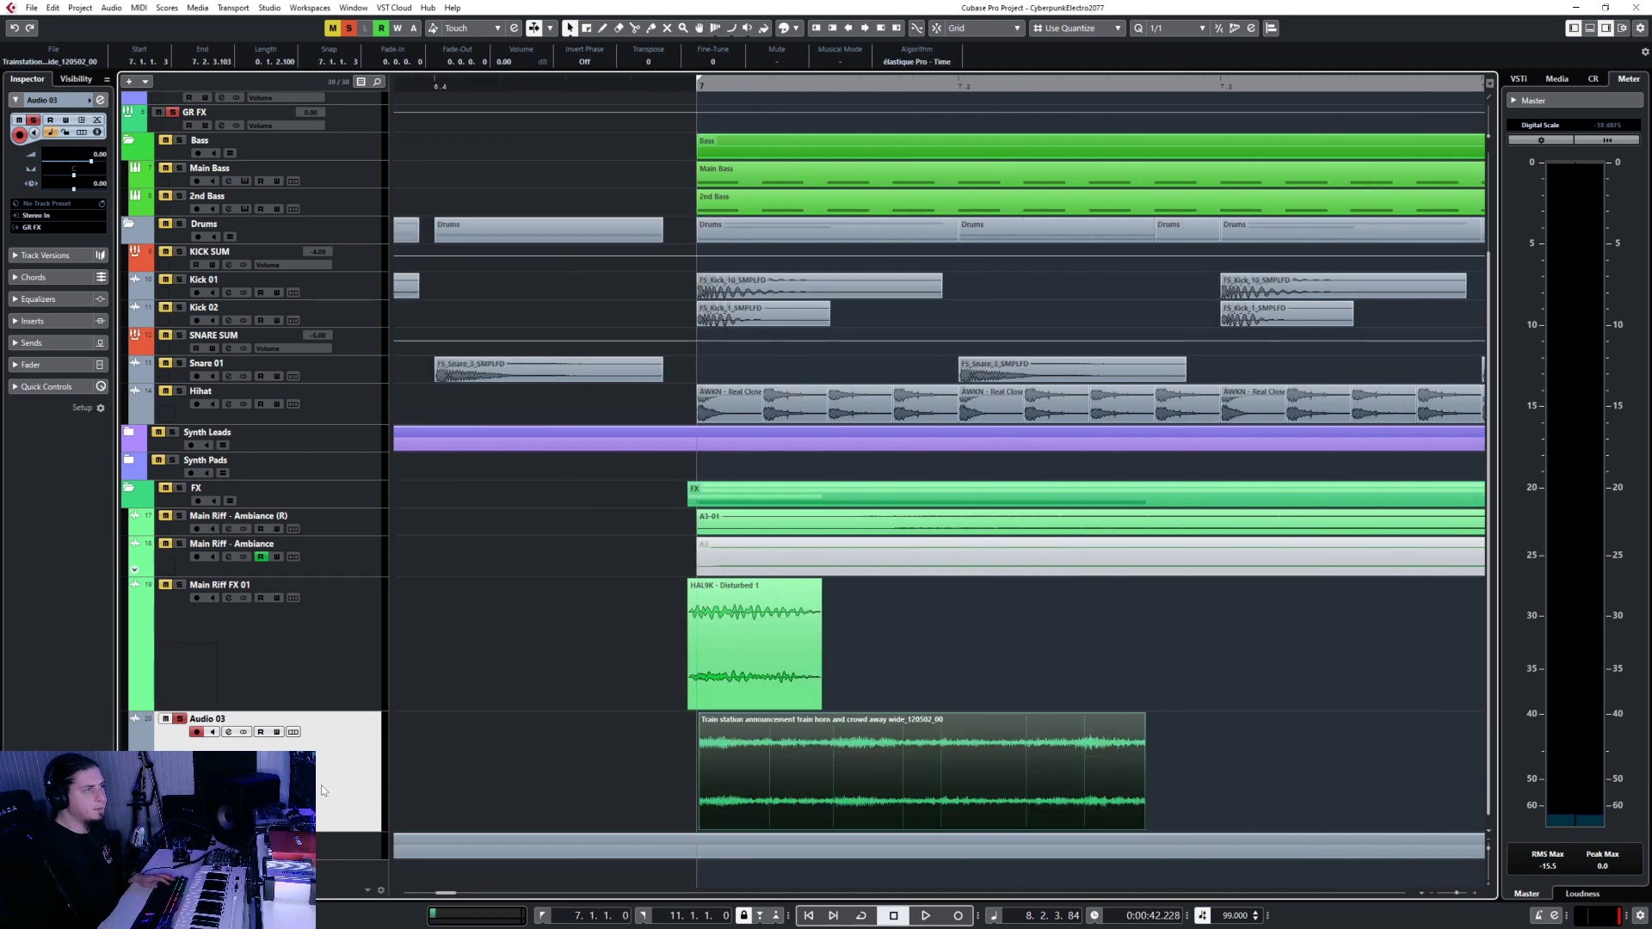
# Insert Noise Reduction (x64) in the Audio 03 channel's first insert slot.
pyautogui.press('F3')
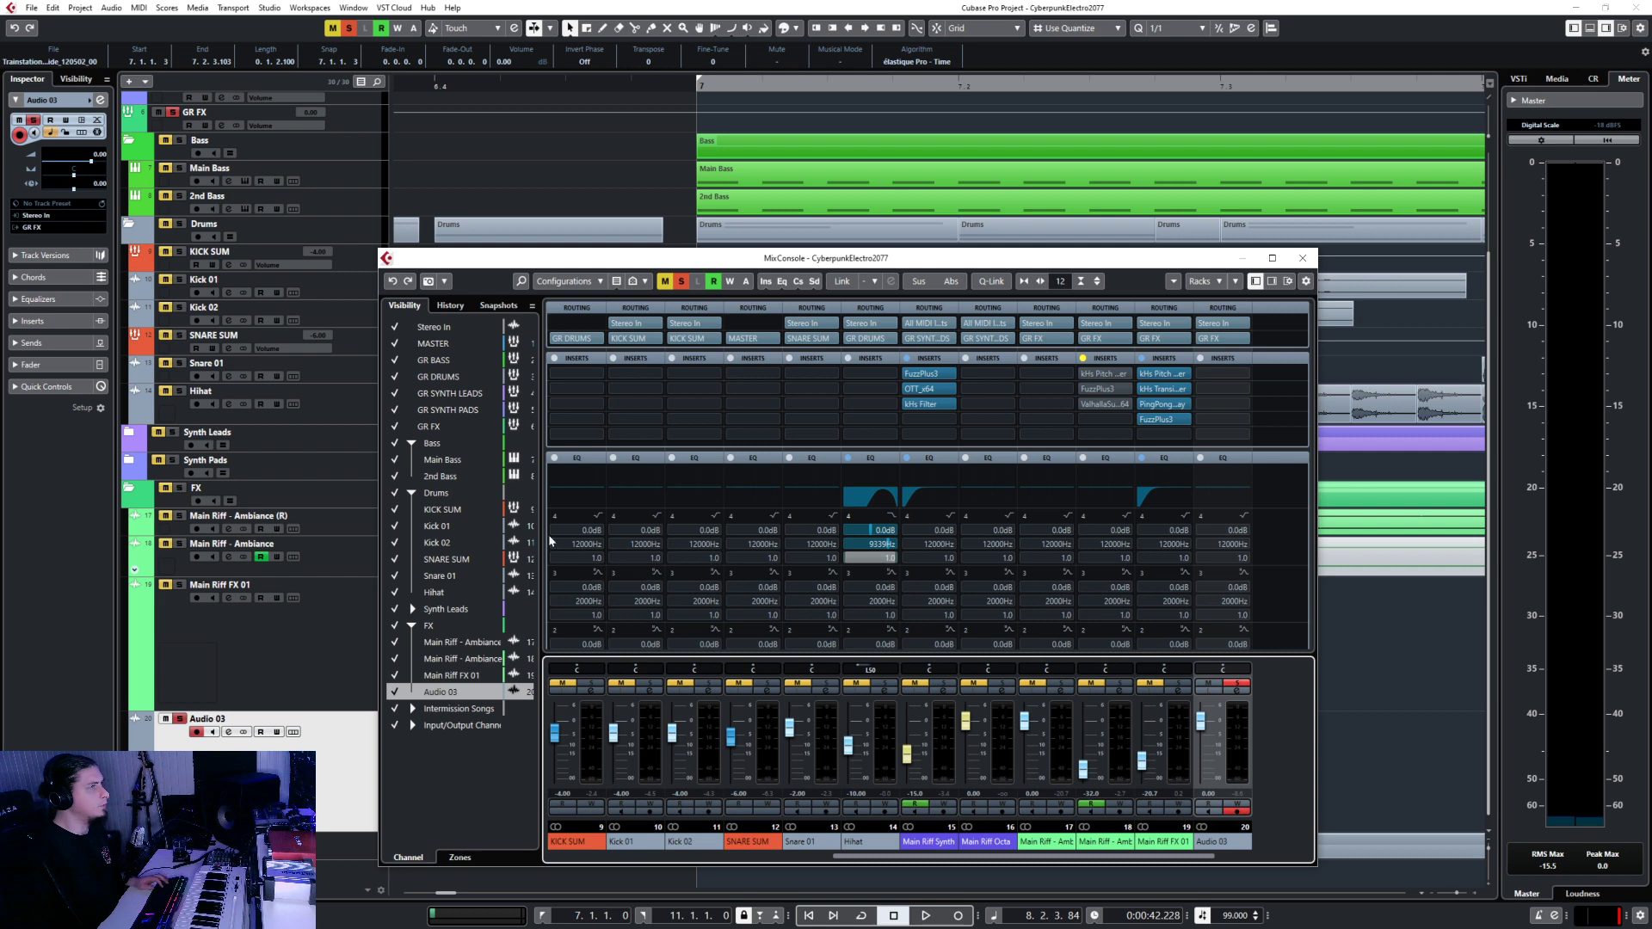
pyautogui.click(1218, 388)
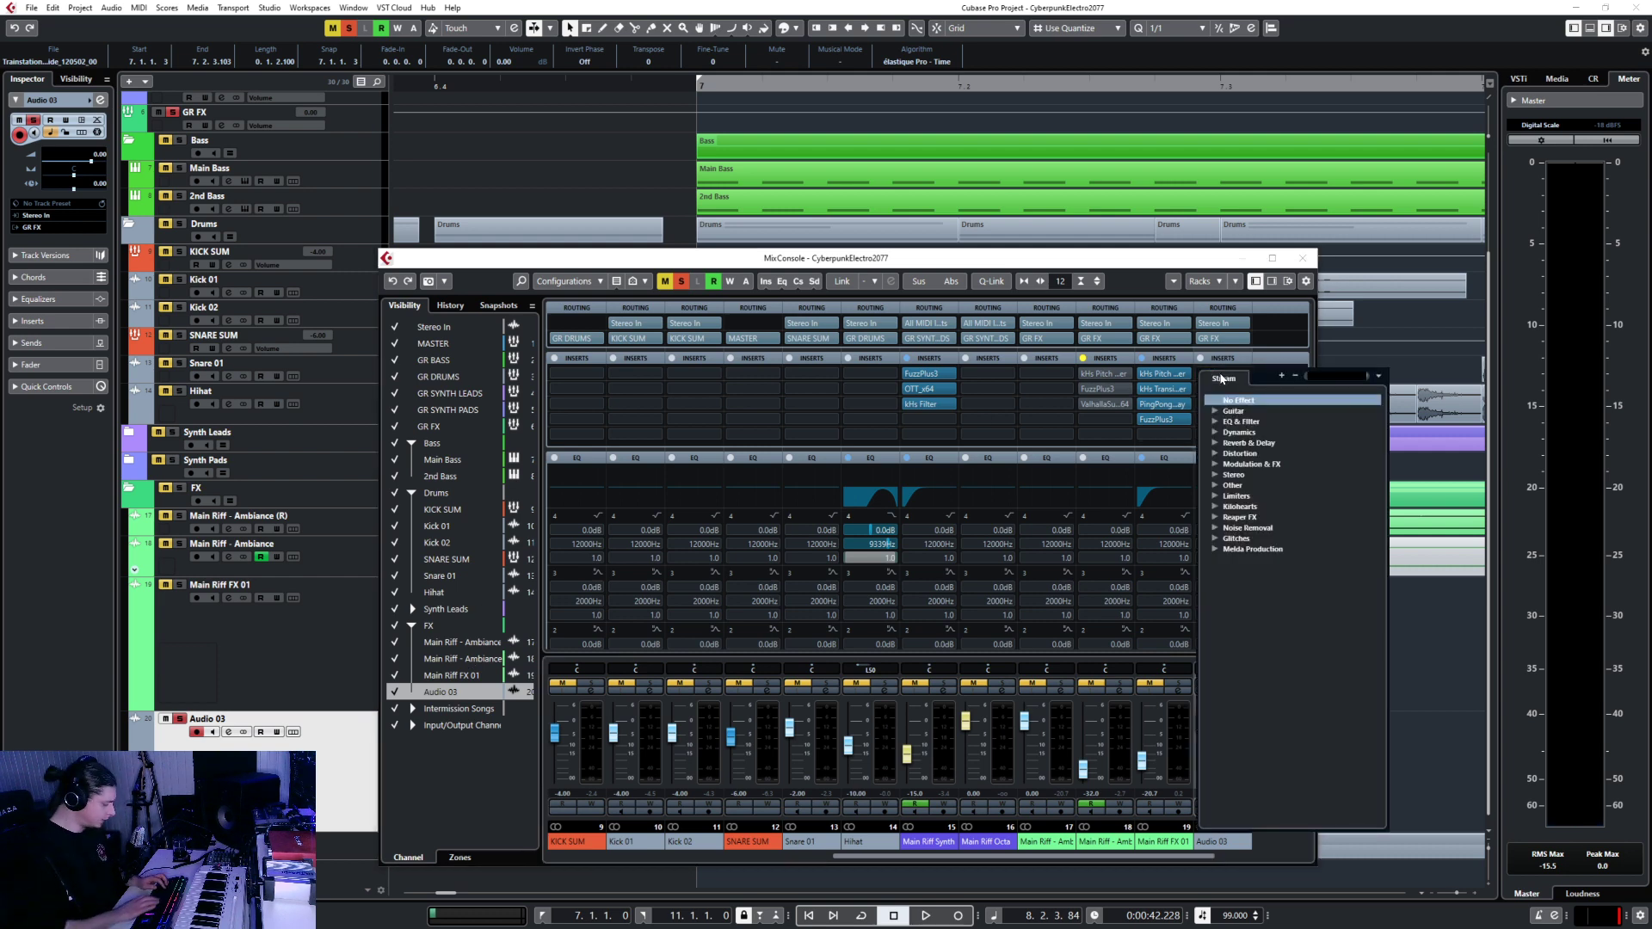
pyautogui.write('noi')
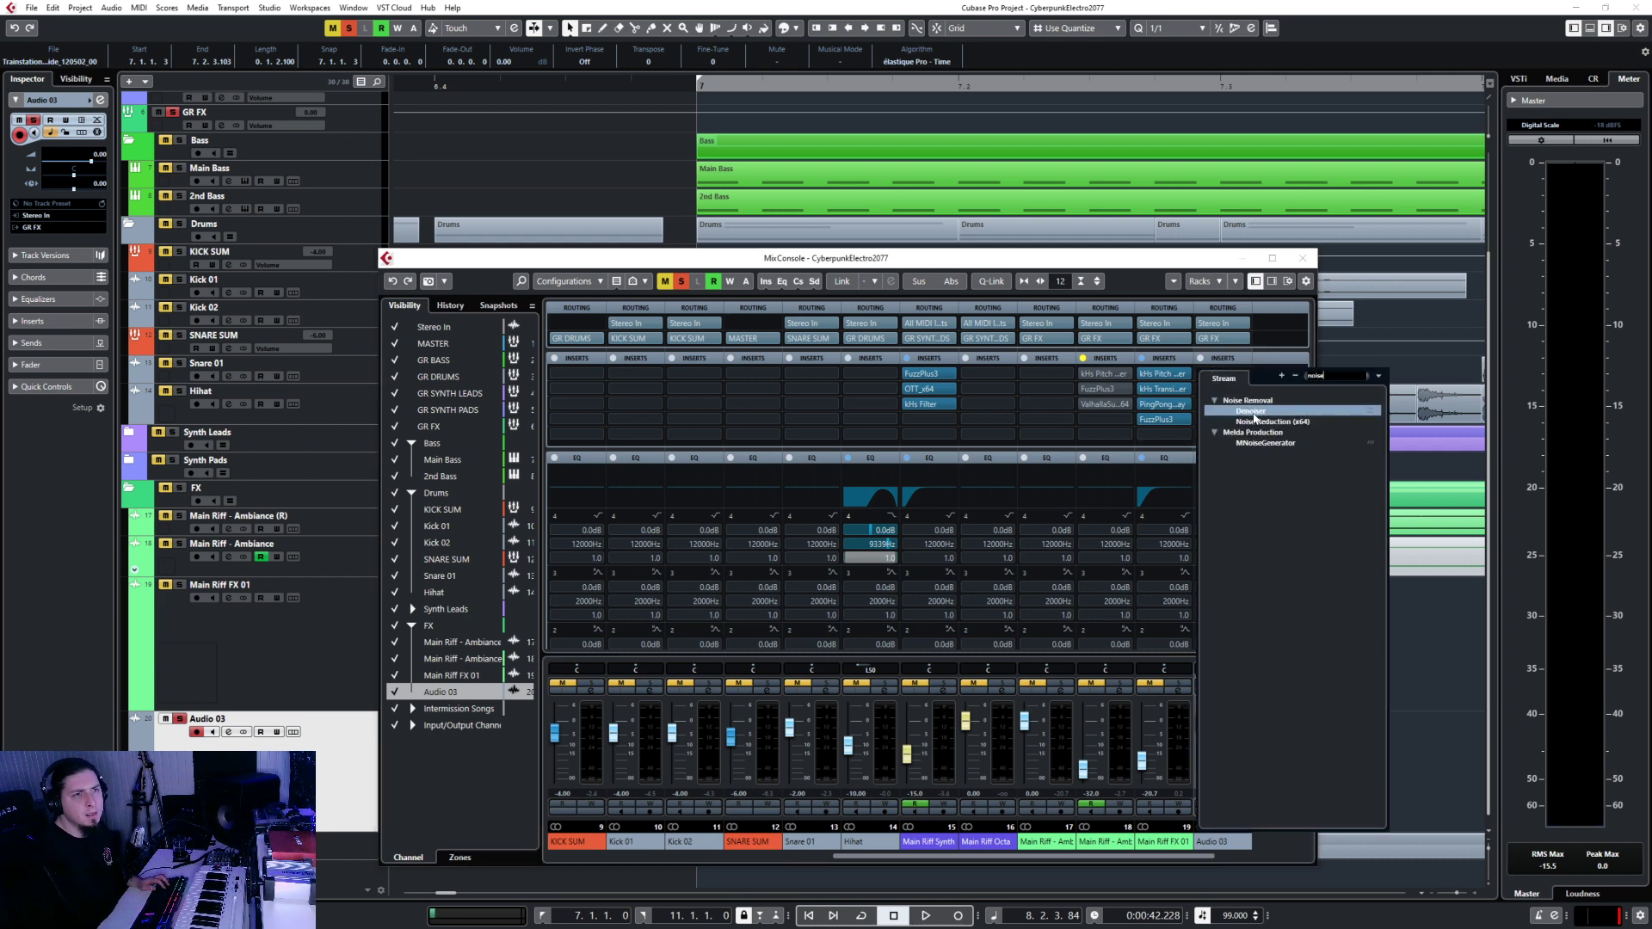
pyautogui.write('se')
pyautogui.click(1256, 421)
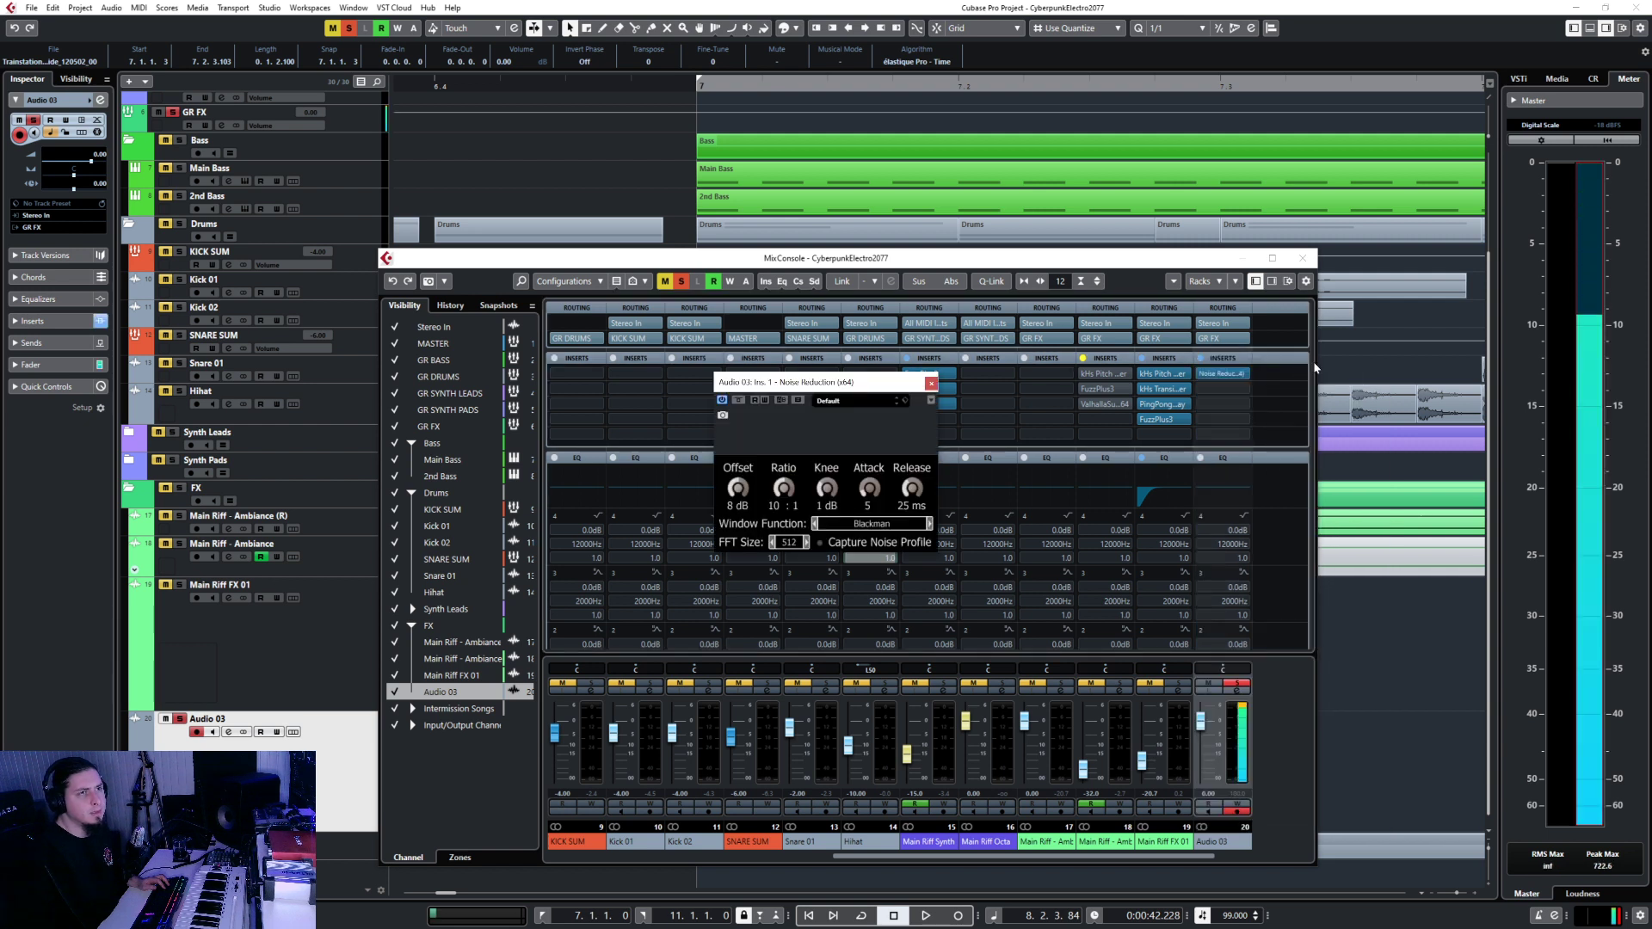
# Replace Noise Reduction on Audio 03 with the BERTOM Denoiser, set its threshold to 0.62 and close the mixer.
pyautogui.click(1239, 374)
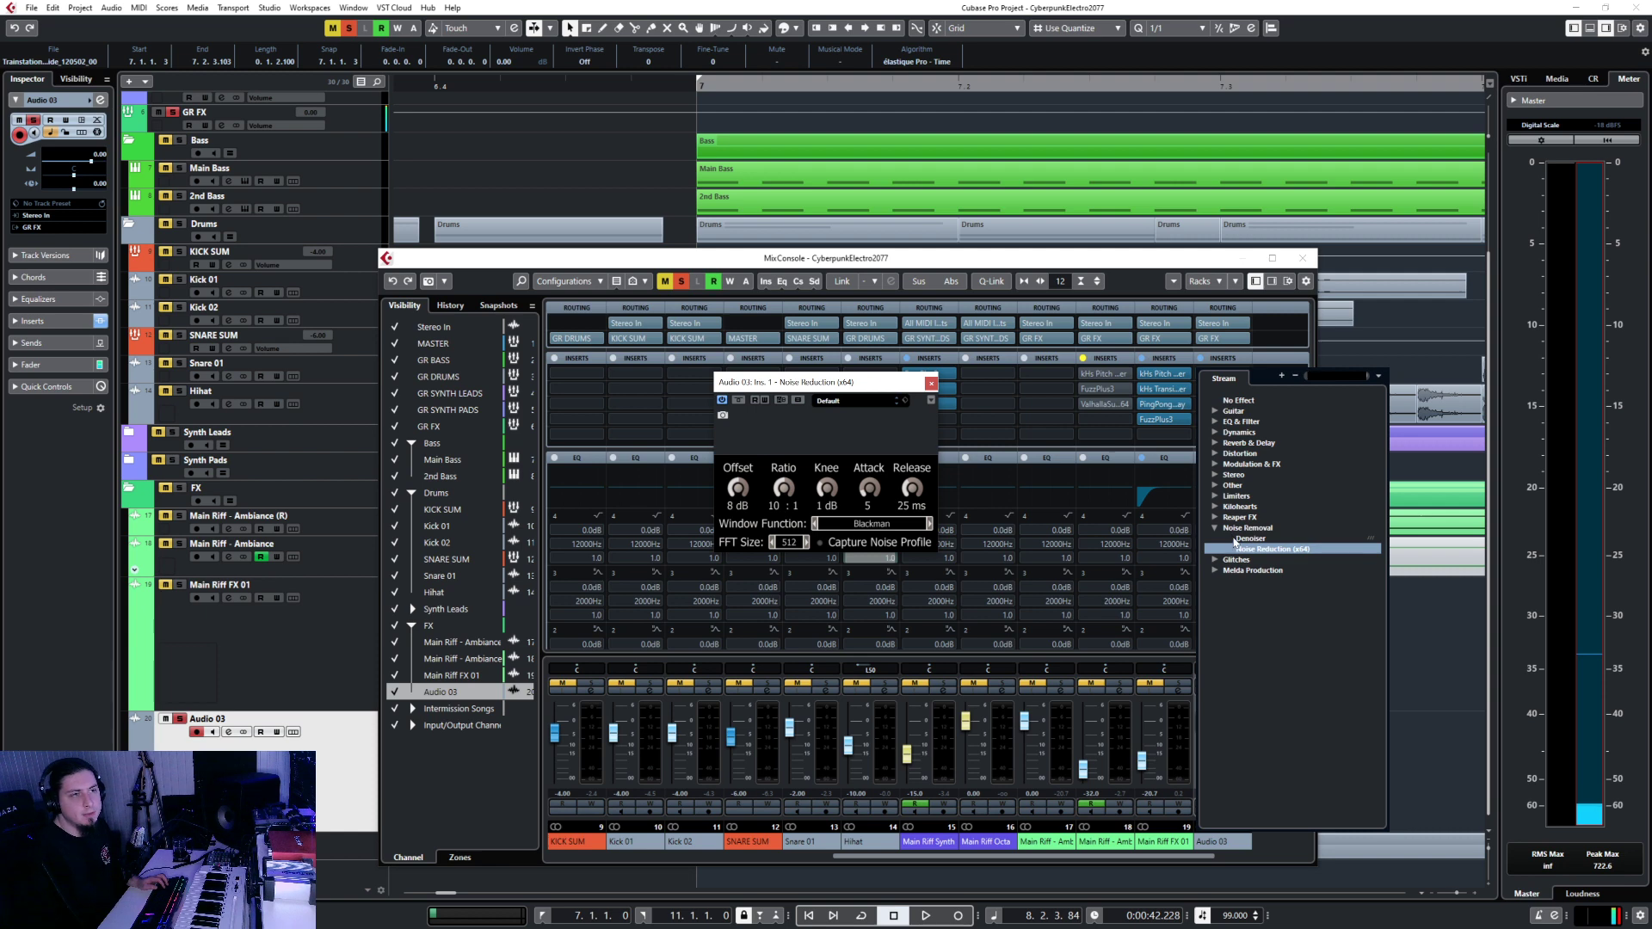
pyautogui.click(1239, 539)
pyautogui.click(774, 507)
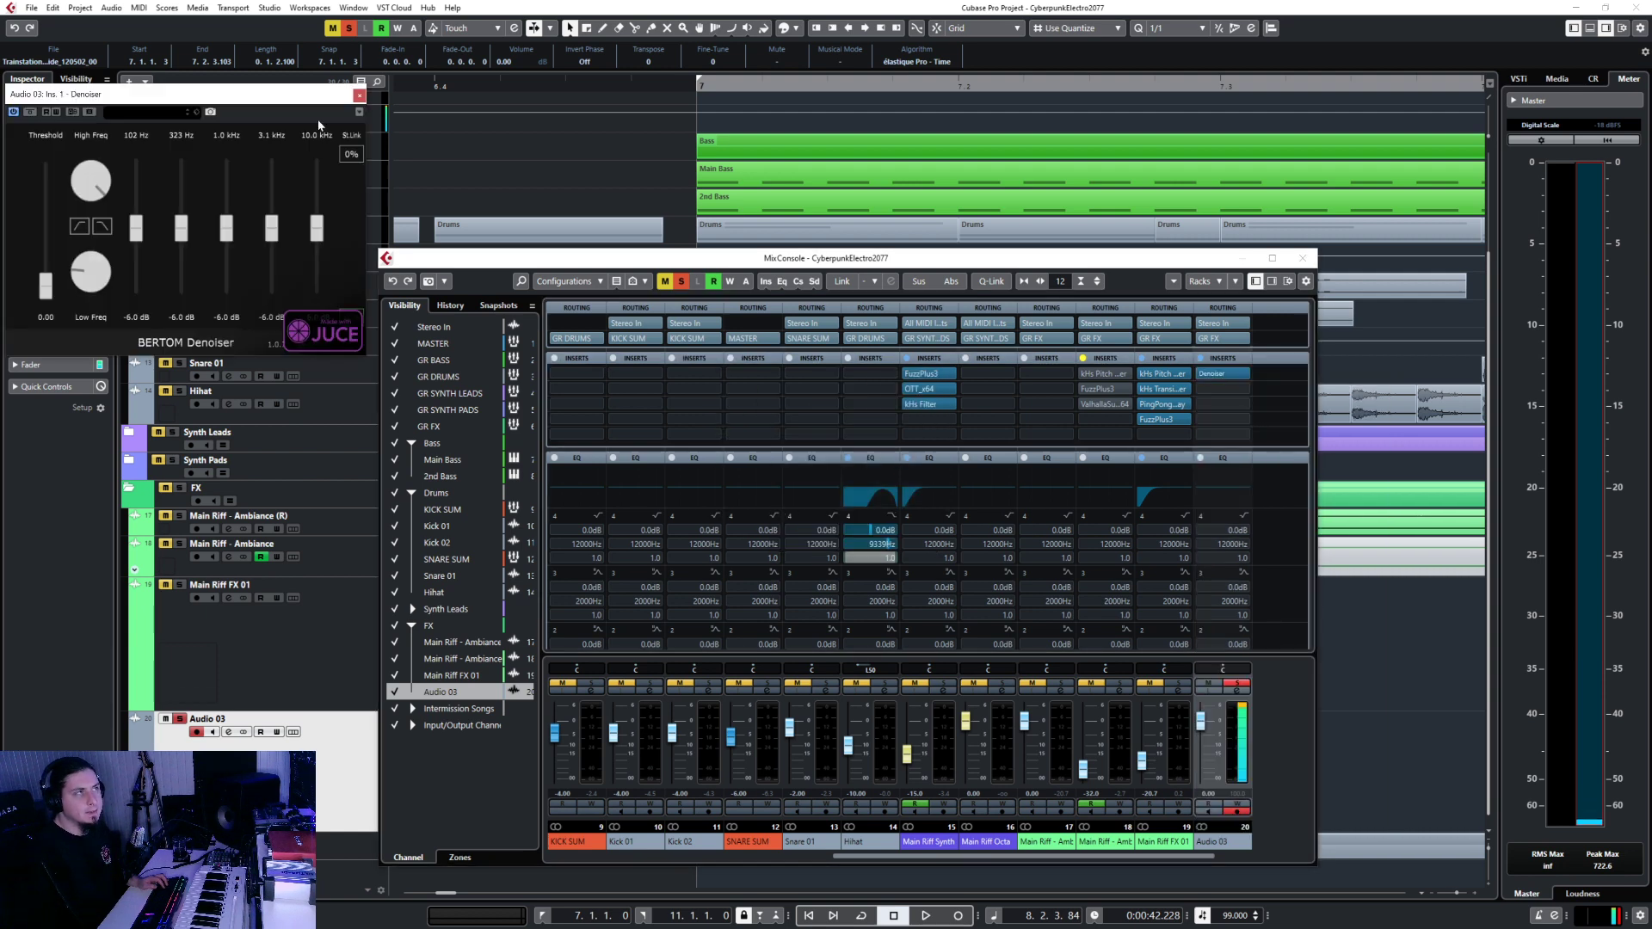
pyautogui.moveTo(154, 96); pyautogui.dragTo(192, 245)
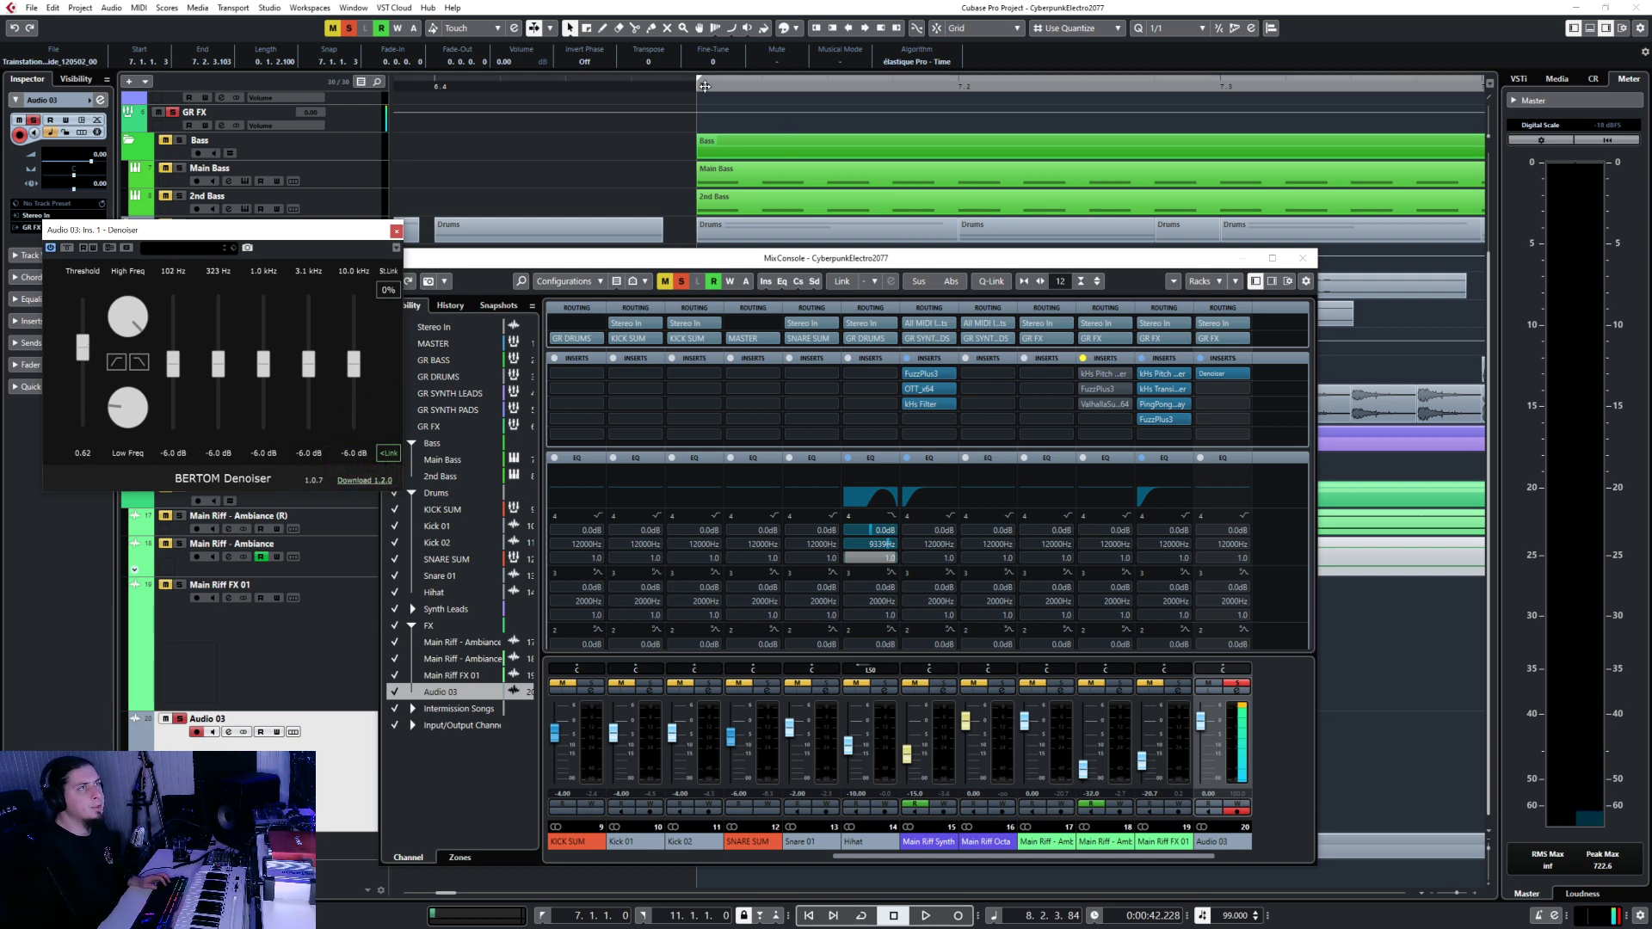
pyautogui.click(1303, 258)
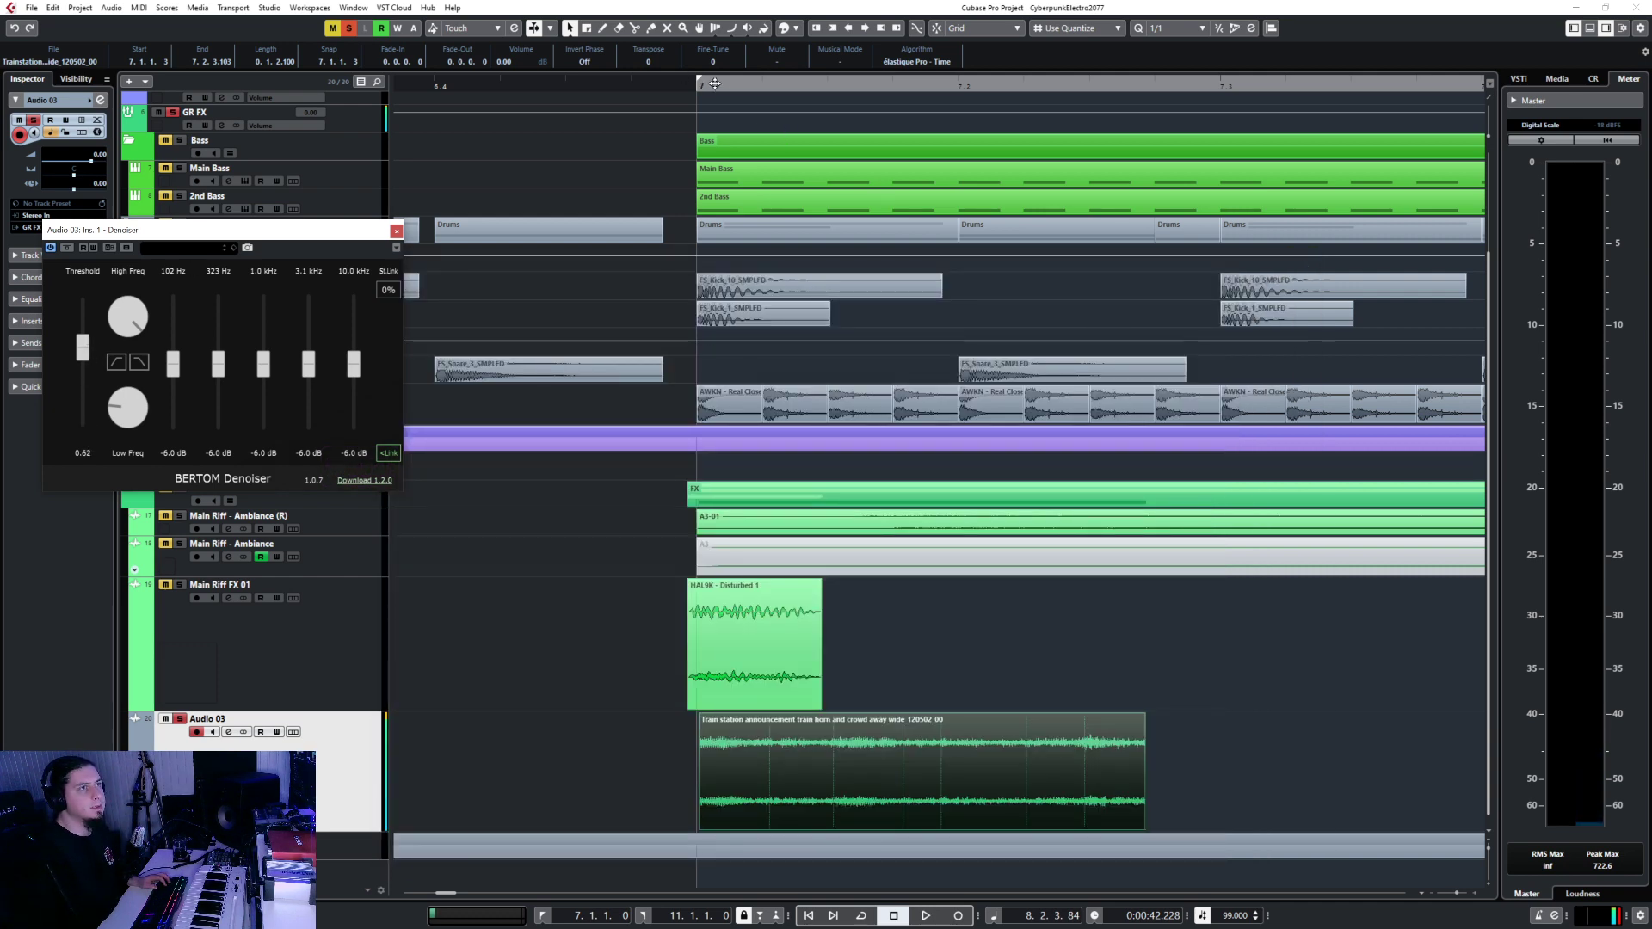
# Set a cycle range around the train station fragment, from about 6.4.4 to 7.2.4, and loop its playback.
pyautogui.moveTo(700, 80); pyautogui.dragTo(1441, 82)
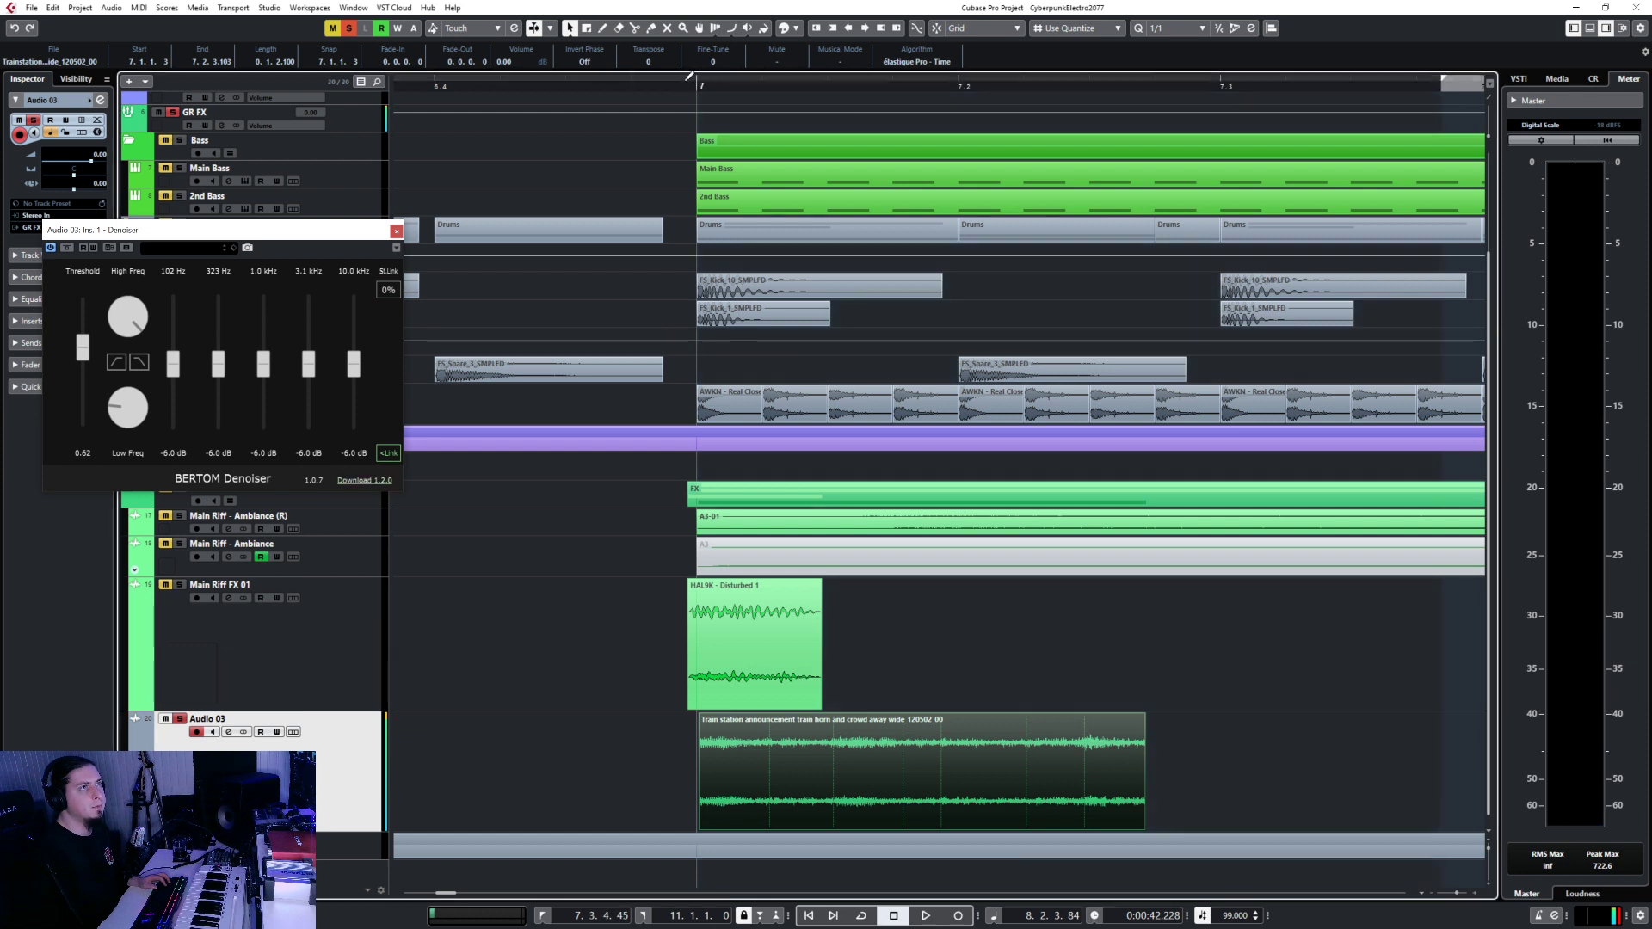
pyautogui.moveTo(690, 77); pyautogui.dragTo(1259, 81)
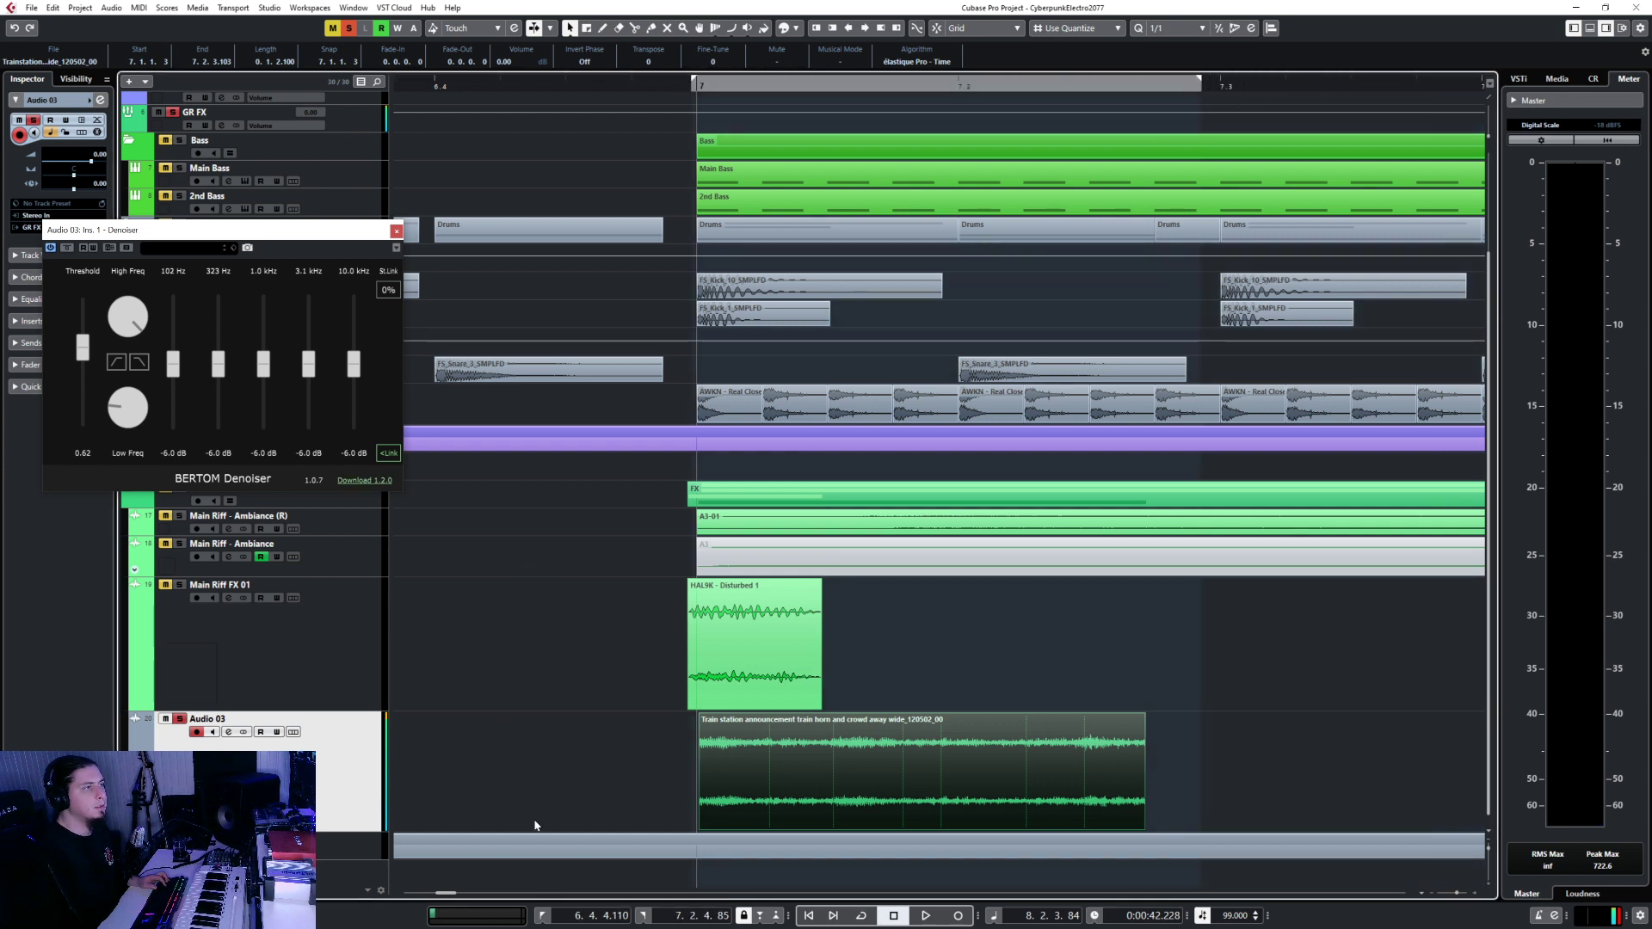
pyautogui.click(862, 916)
pyautogui.scroll(-5, 1102, 151)
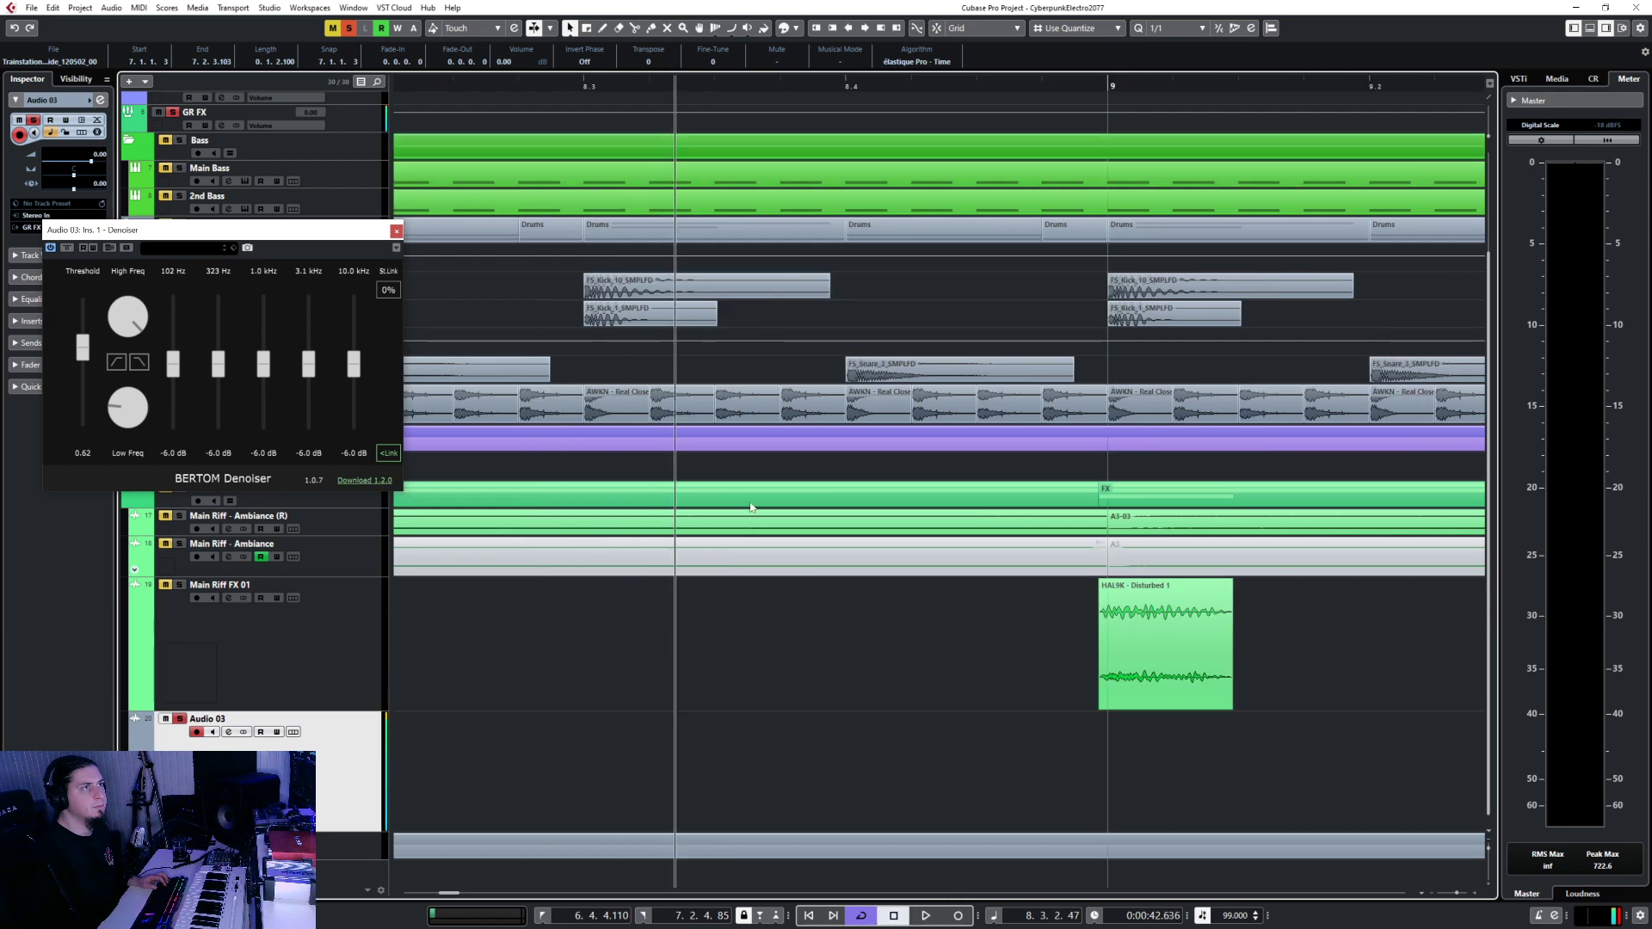
pyautogui.press('space')
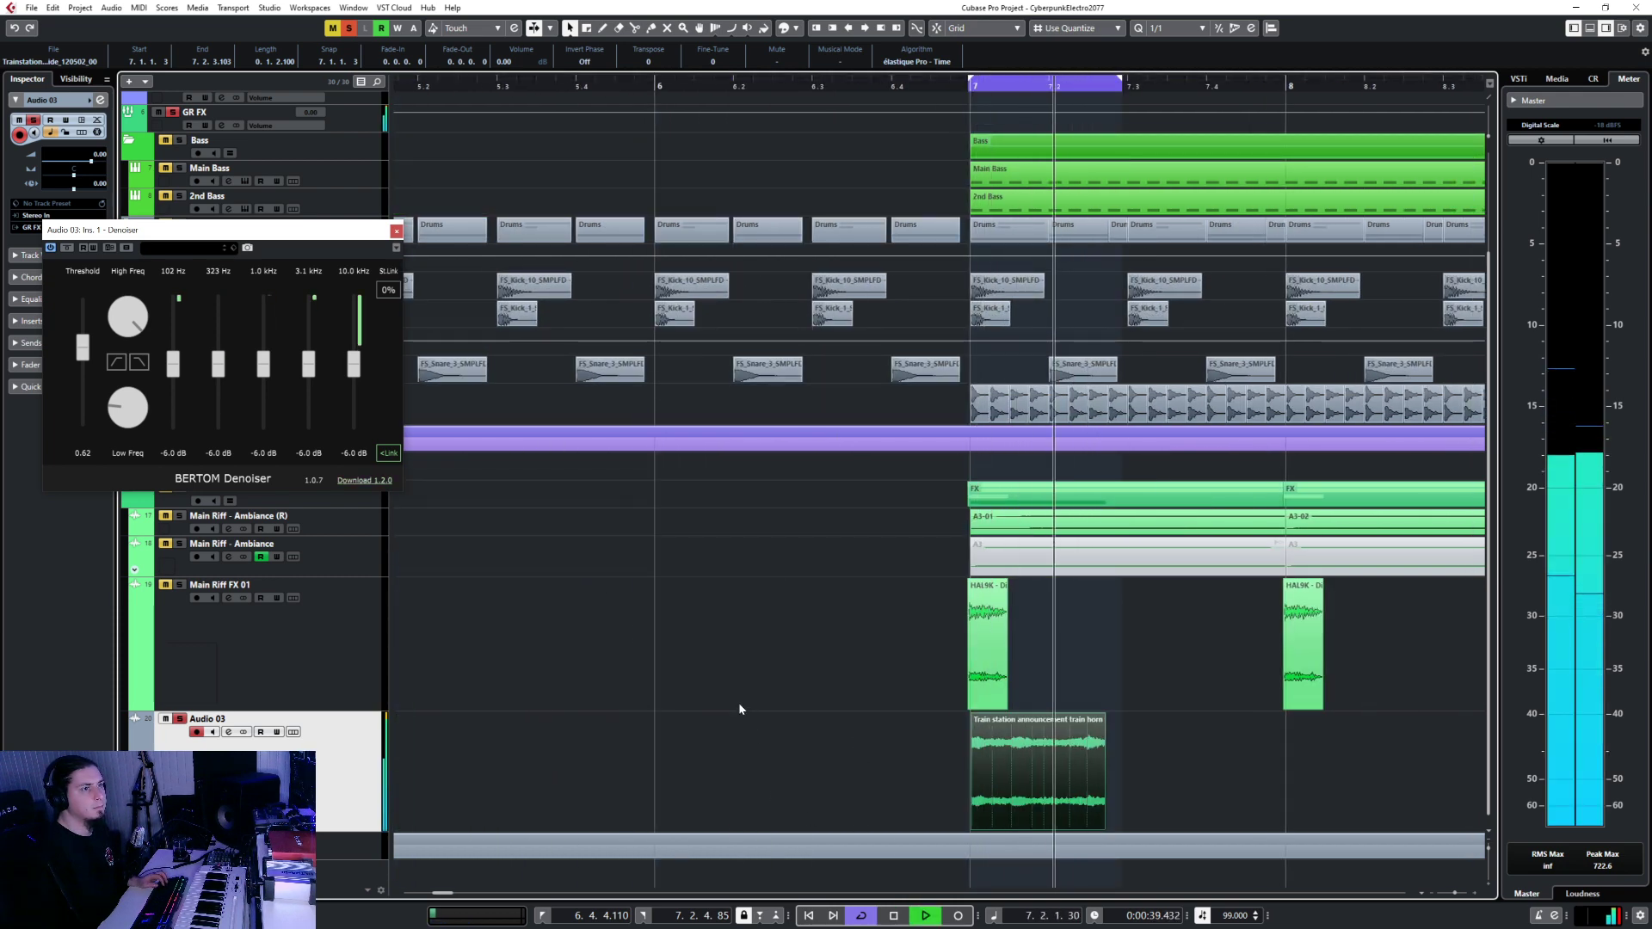
pyautogui.moveTo(972, 79); pyautogui.dragTo(963, 79)
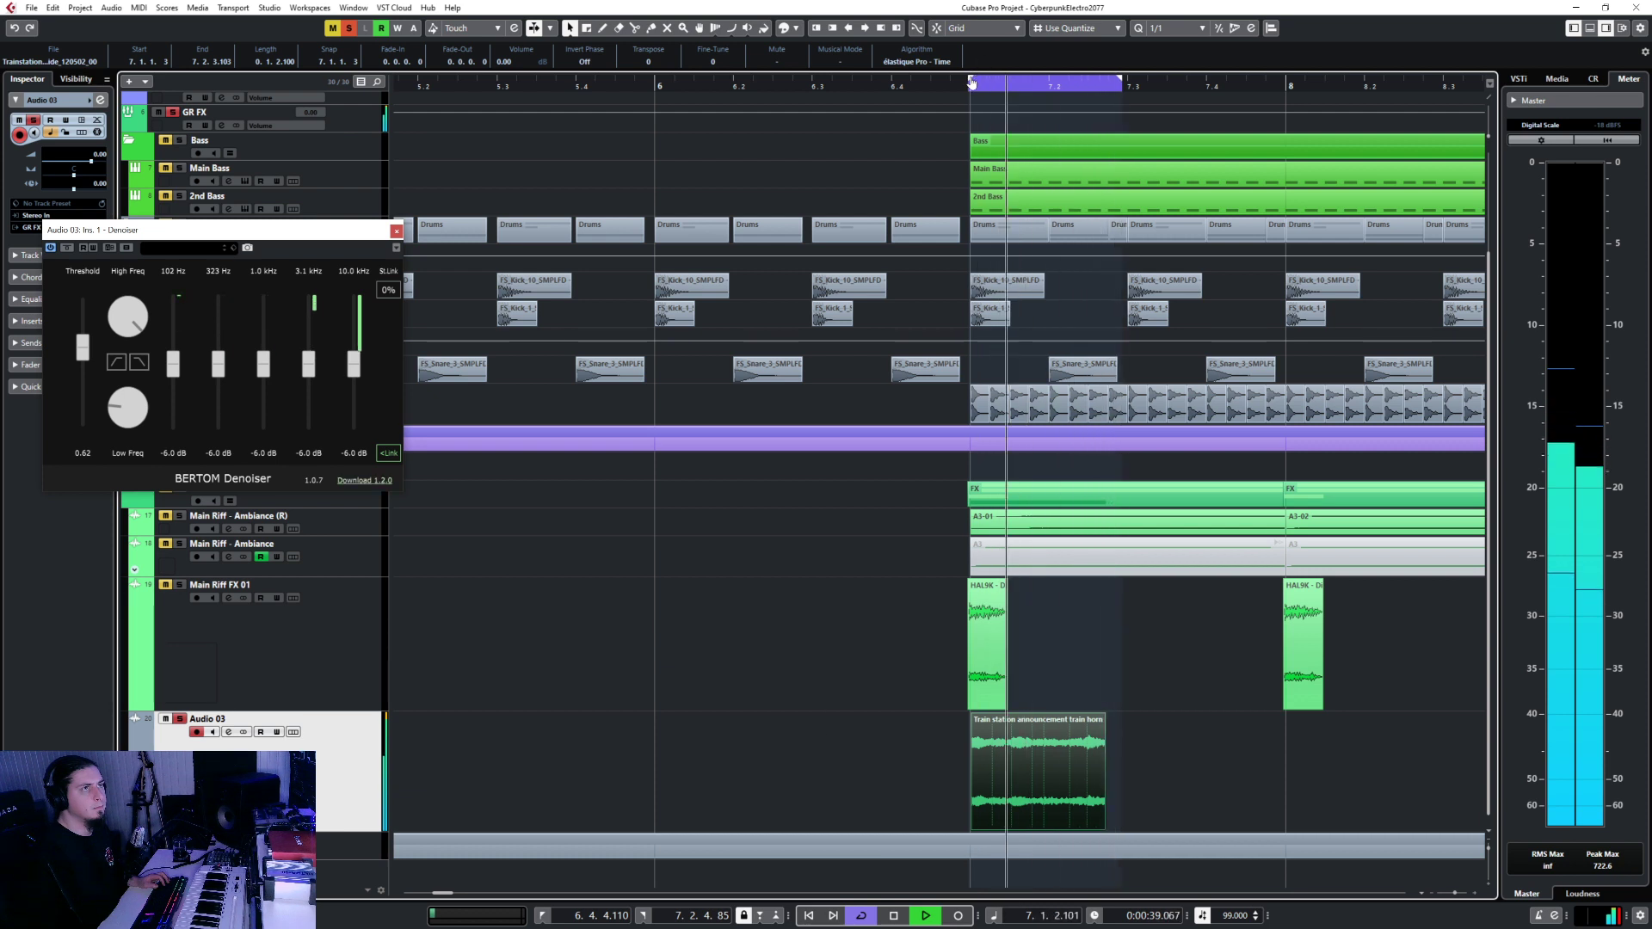
# Raise the Audio 03 Denoiser's threshold to 1.00, listen to the loop, close the plug-in and stop playback.
pyautogui.moveTo(82, 321); pyautogui.dragTo(101, 289)
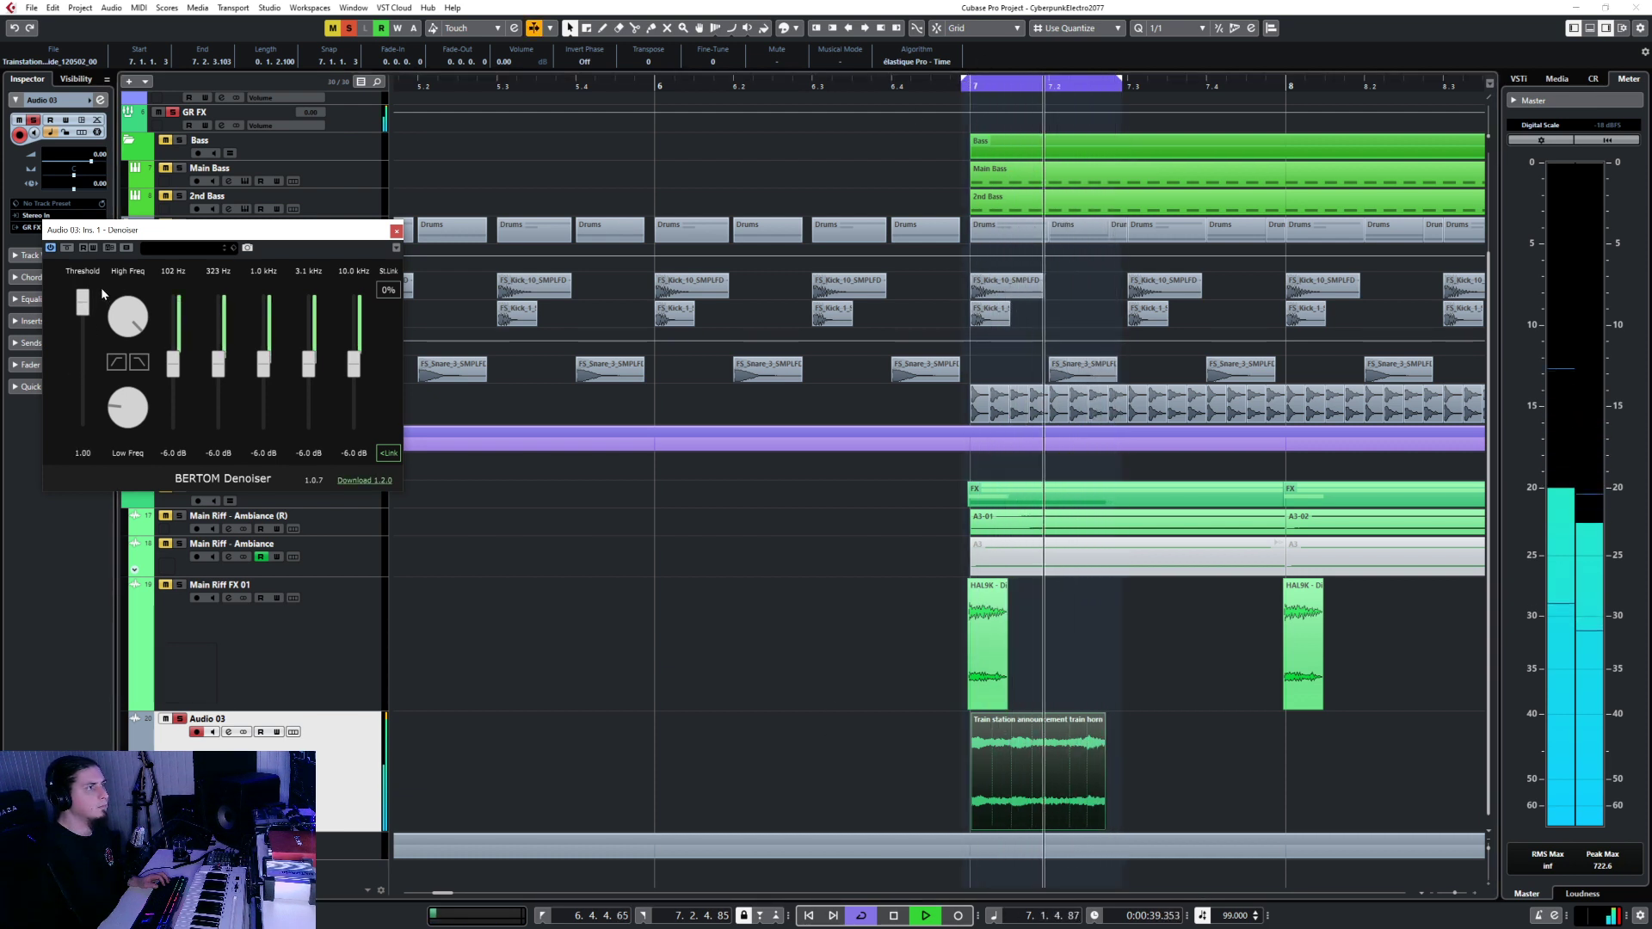
pyautogui.click(396, 231)
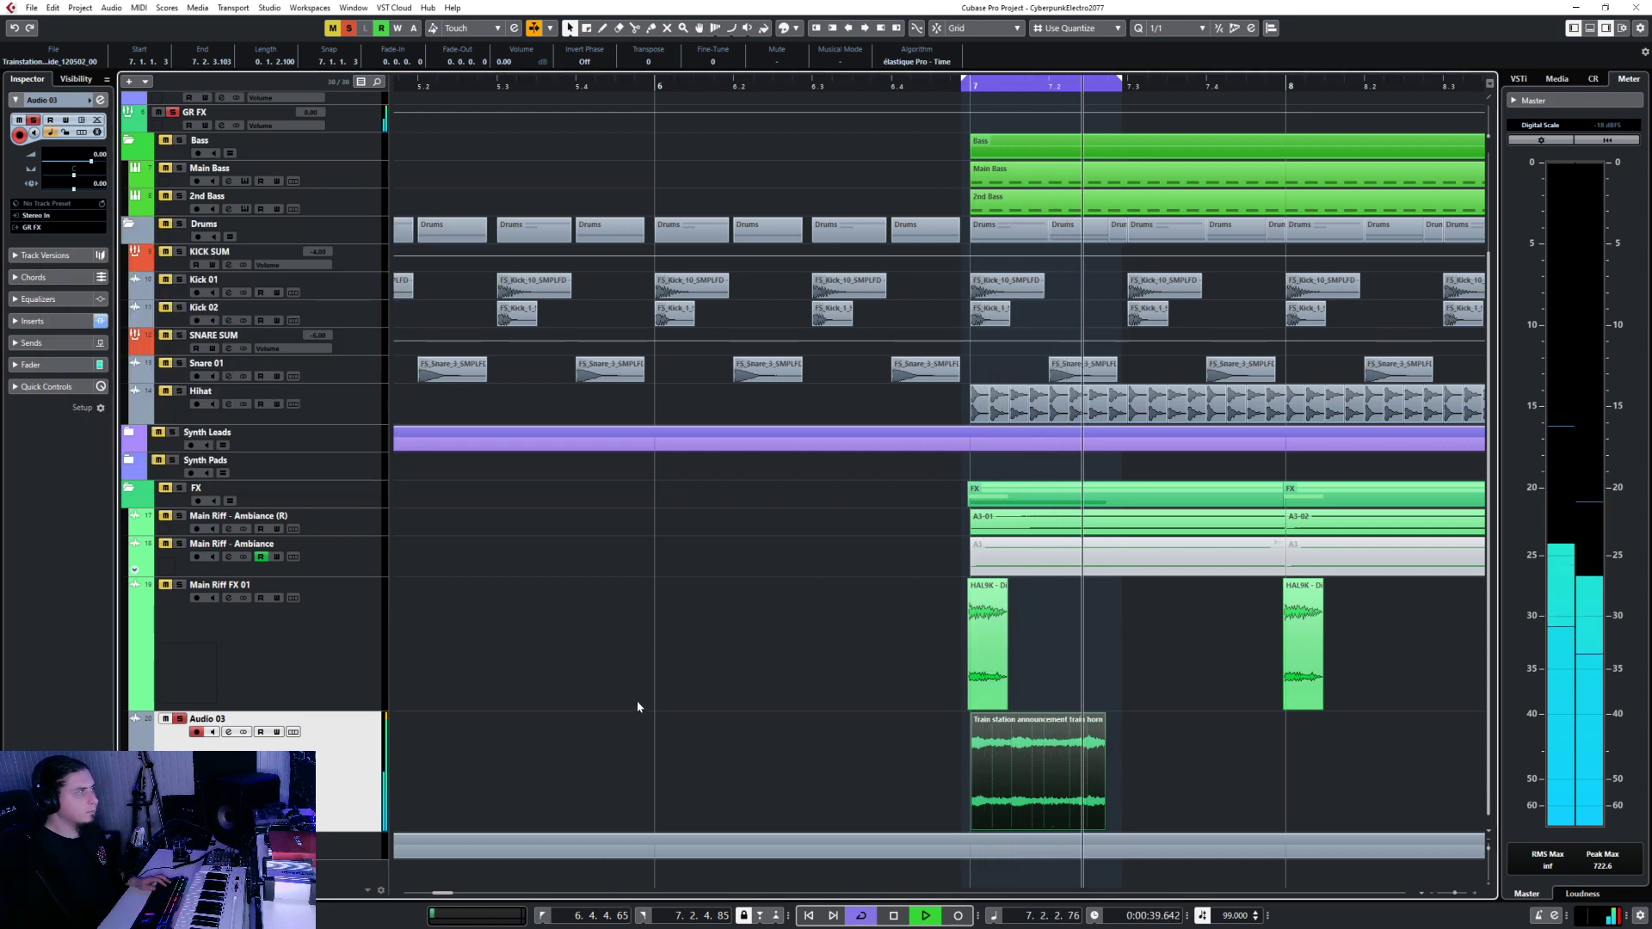
pyautogui.press('space')
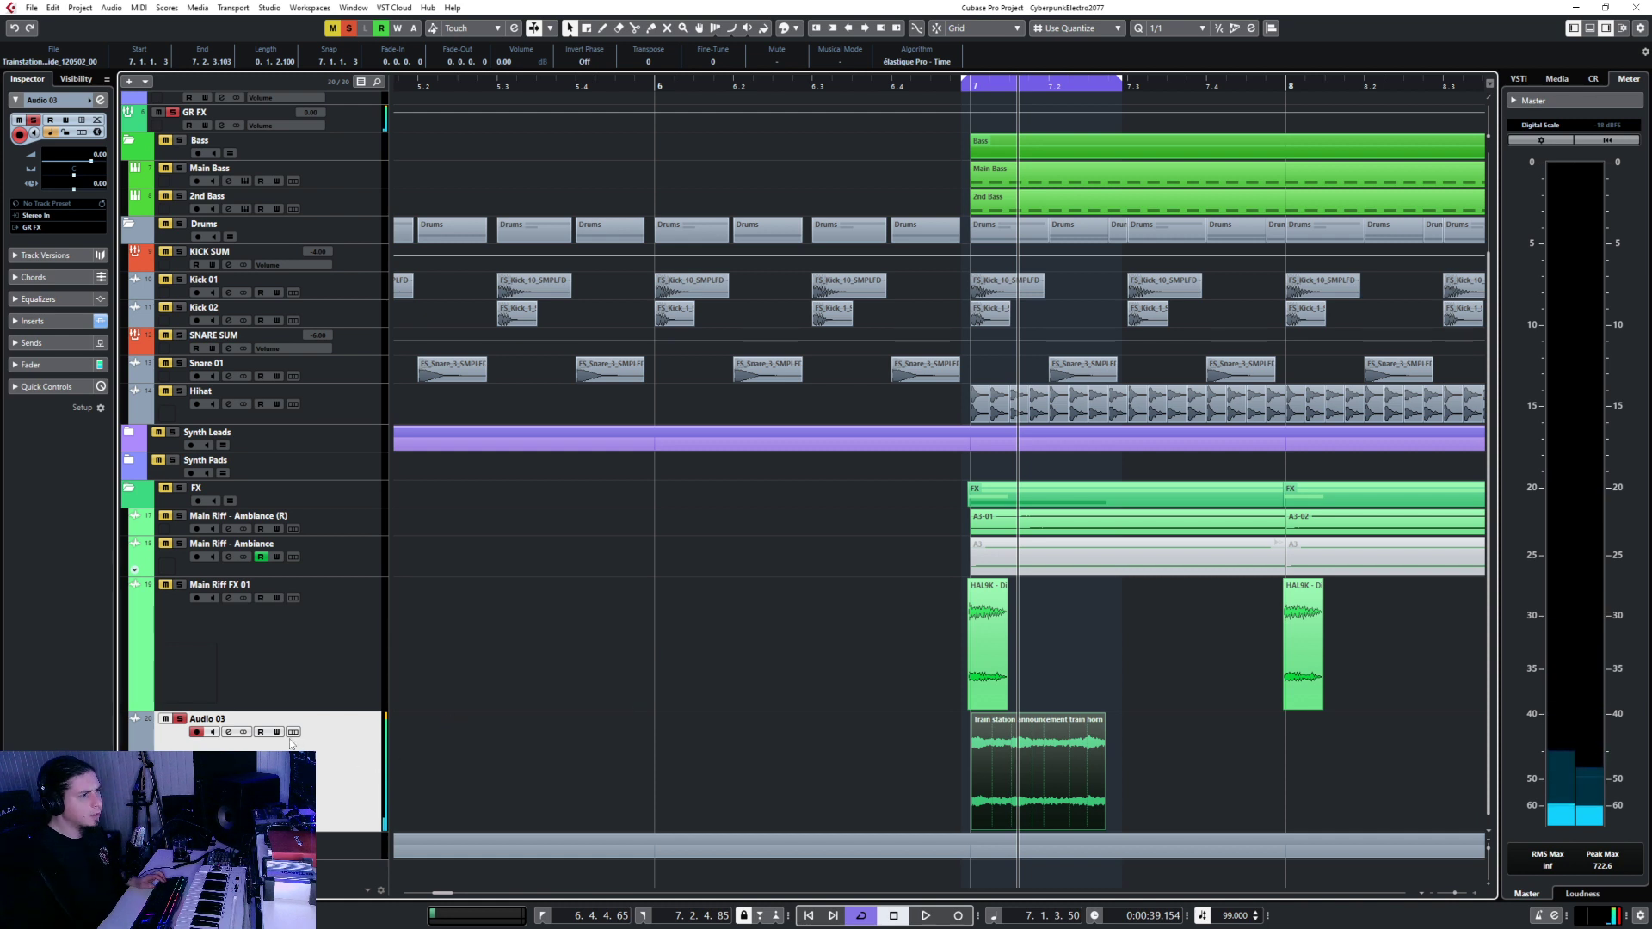
# Turn off the solo on Audio 03 and add one stereo audio track below it, routed to GR FX.
pyautogui.rightClick(350, 779)
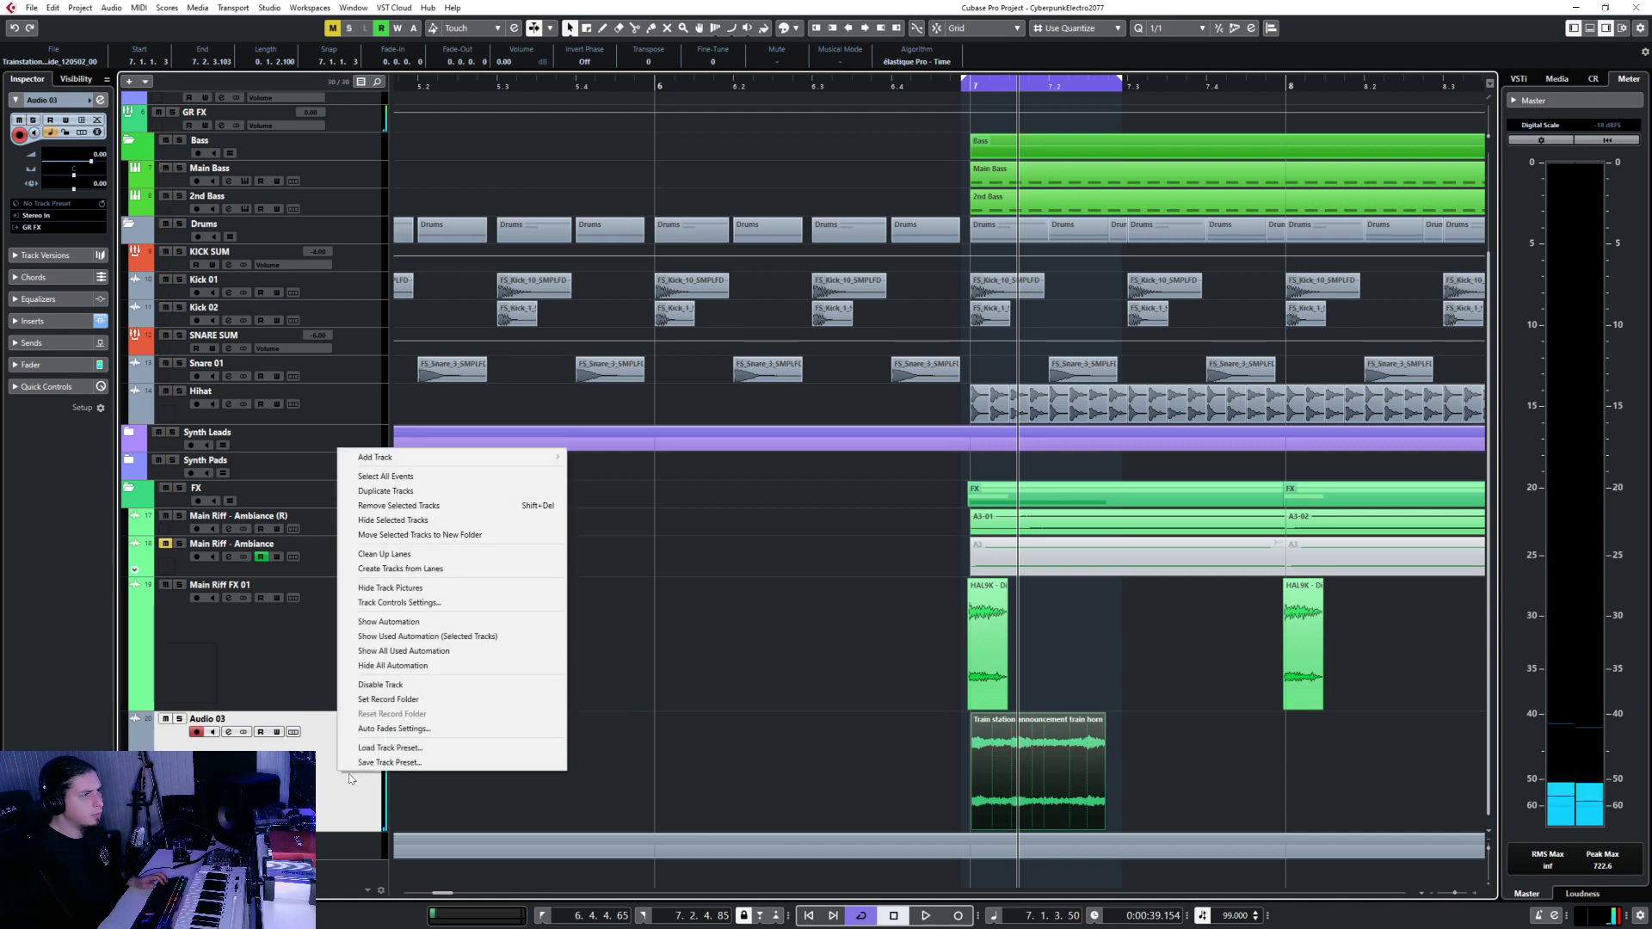
pyautogui.click(564, 470)
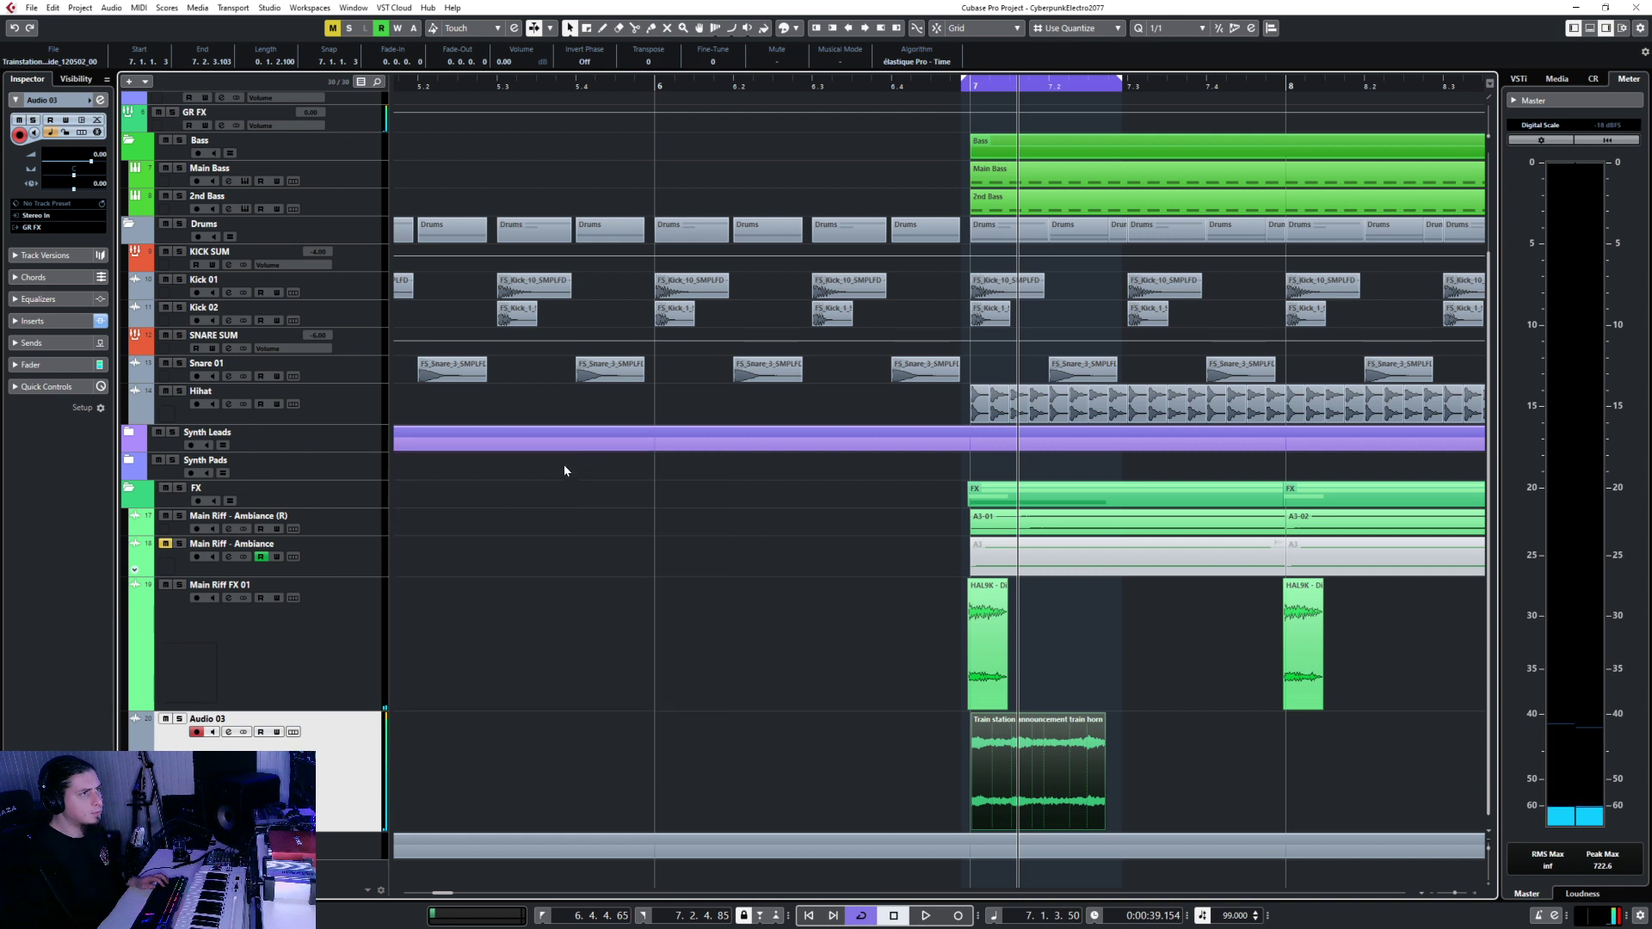
pyautogui.rightClick(337, 799)
pyautogui.click(635, 508)
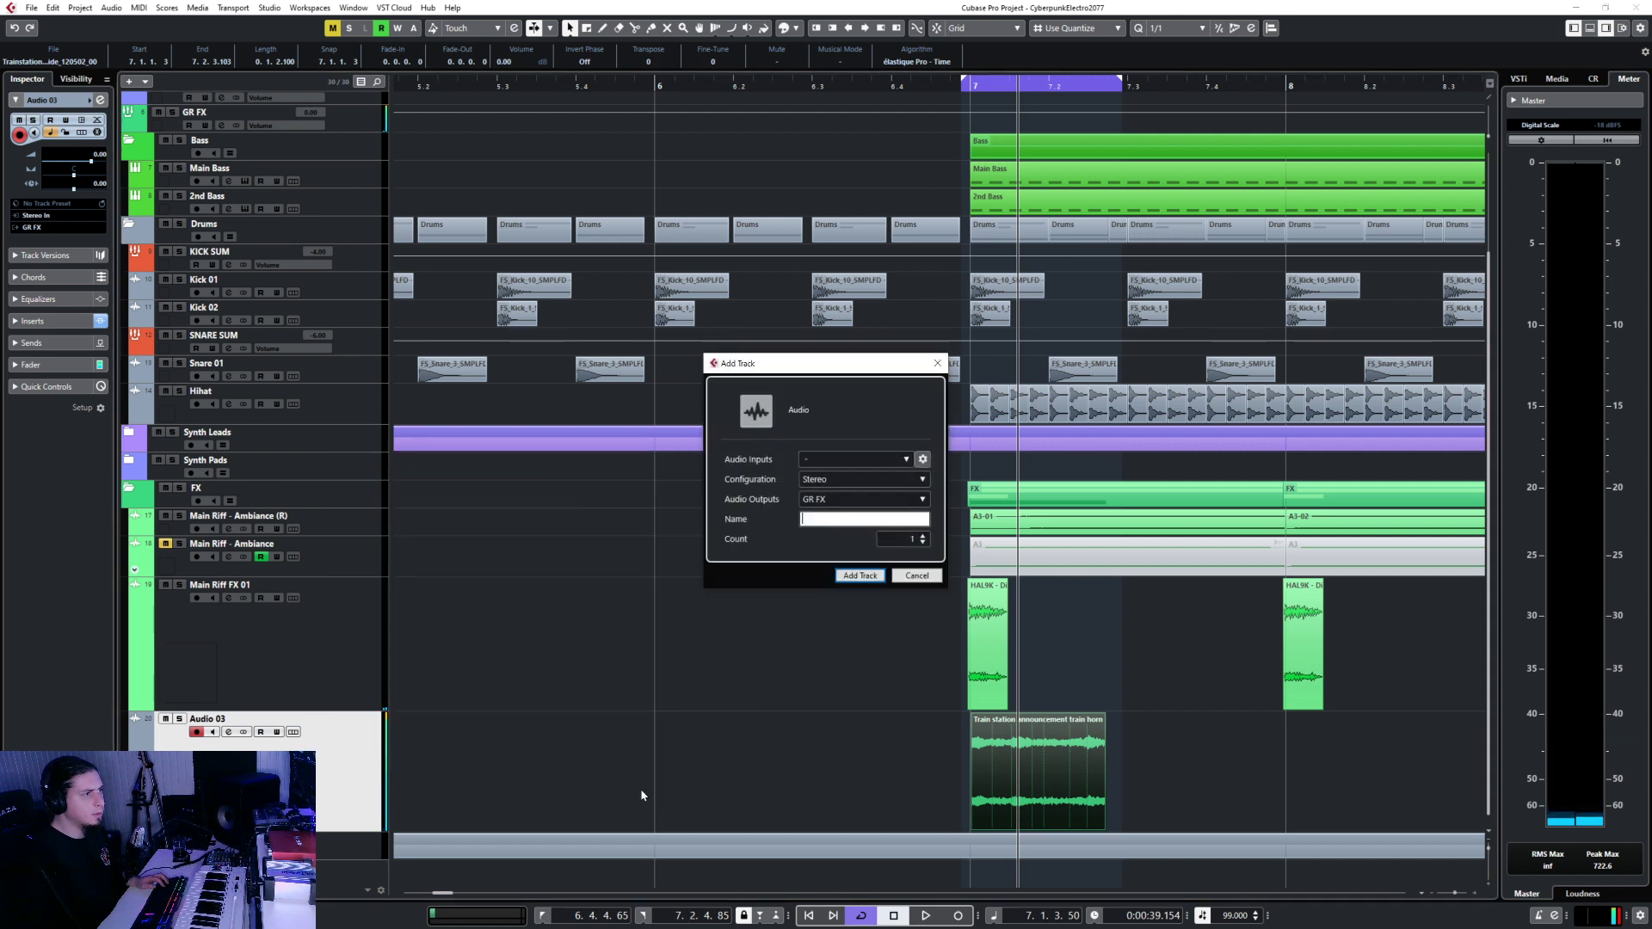
pyautogui.click(861, 575)
pyautogui.scroll(-1, 771, 803)
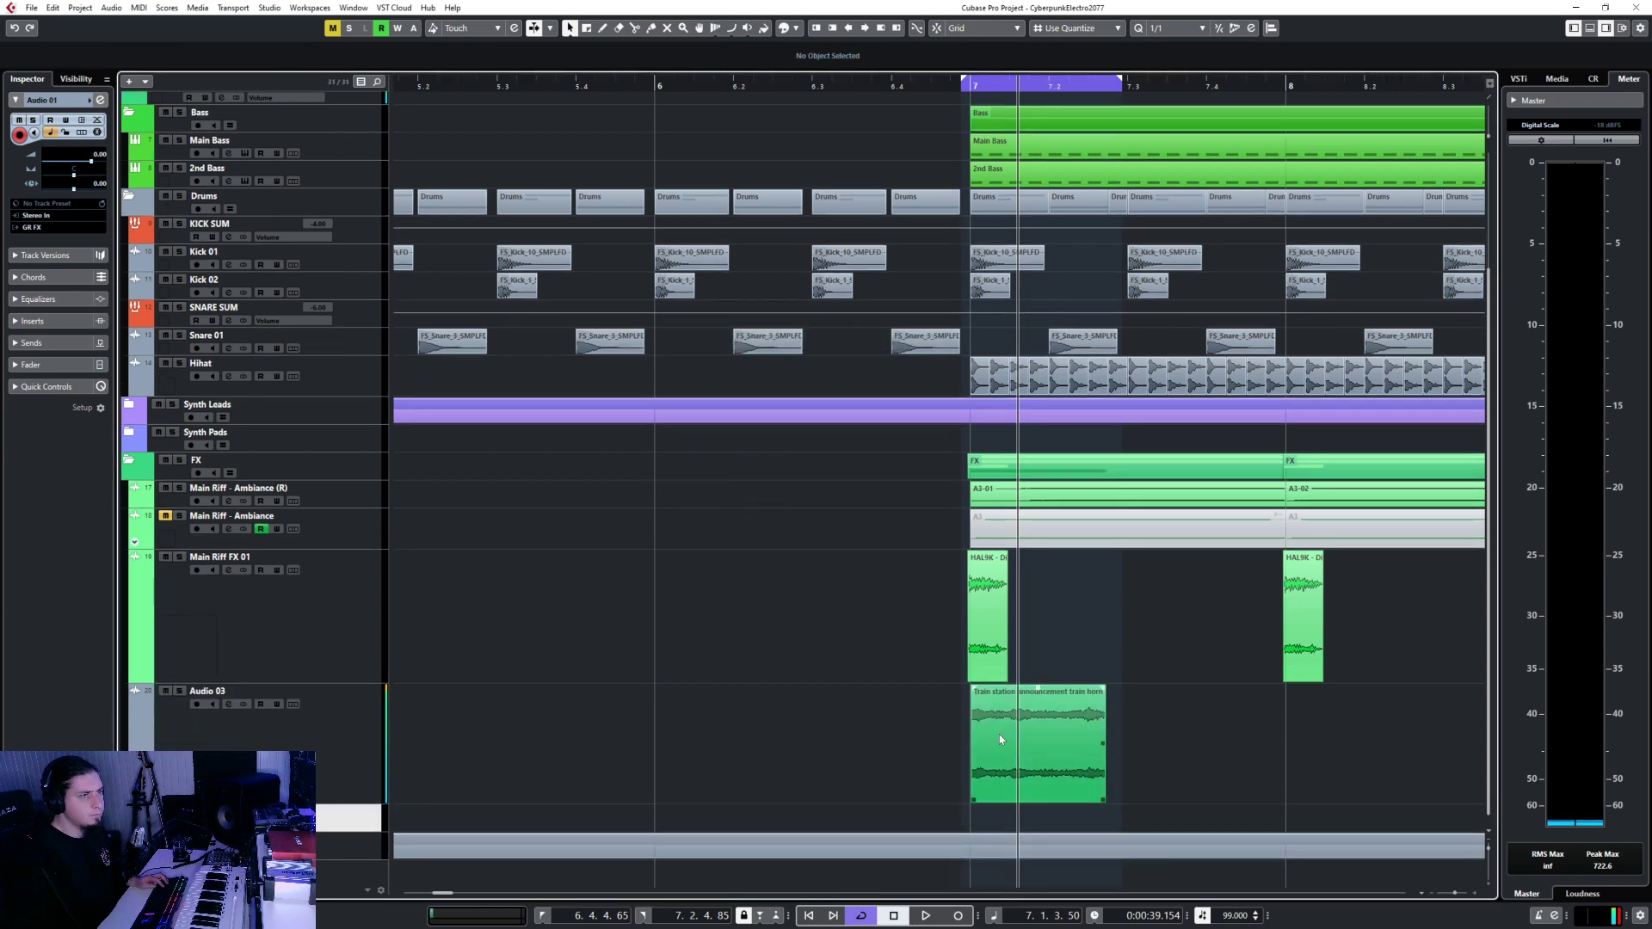
# Move the train station fragment down to the new audio track at bar 7 and remove the Audio 03 track.
pyautogui.scroll(2, 950, 506)
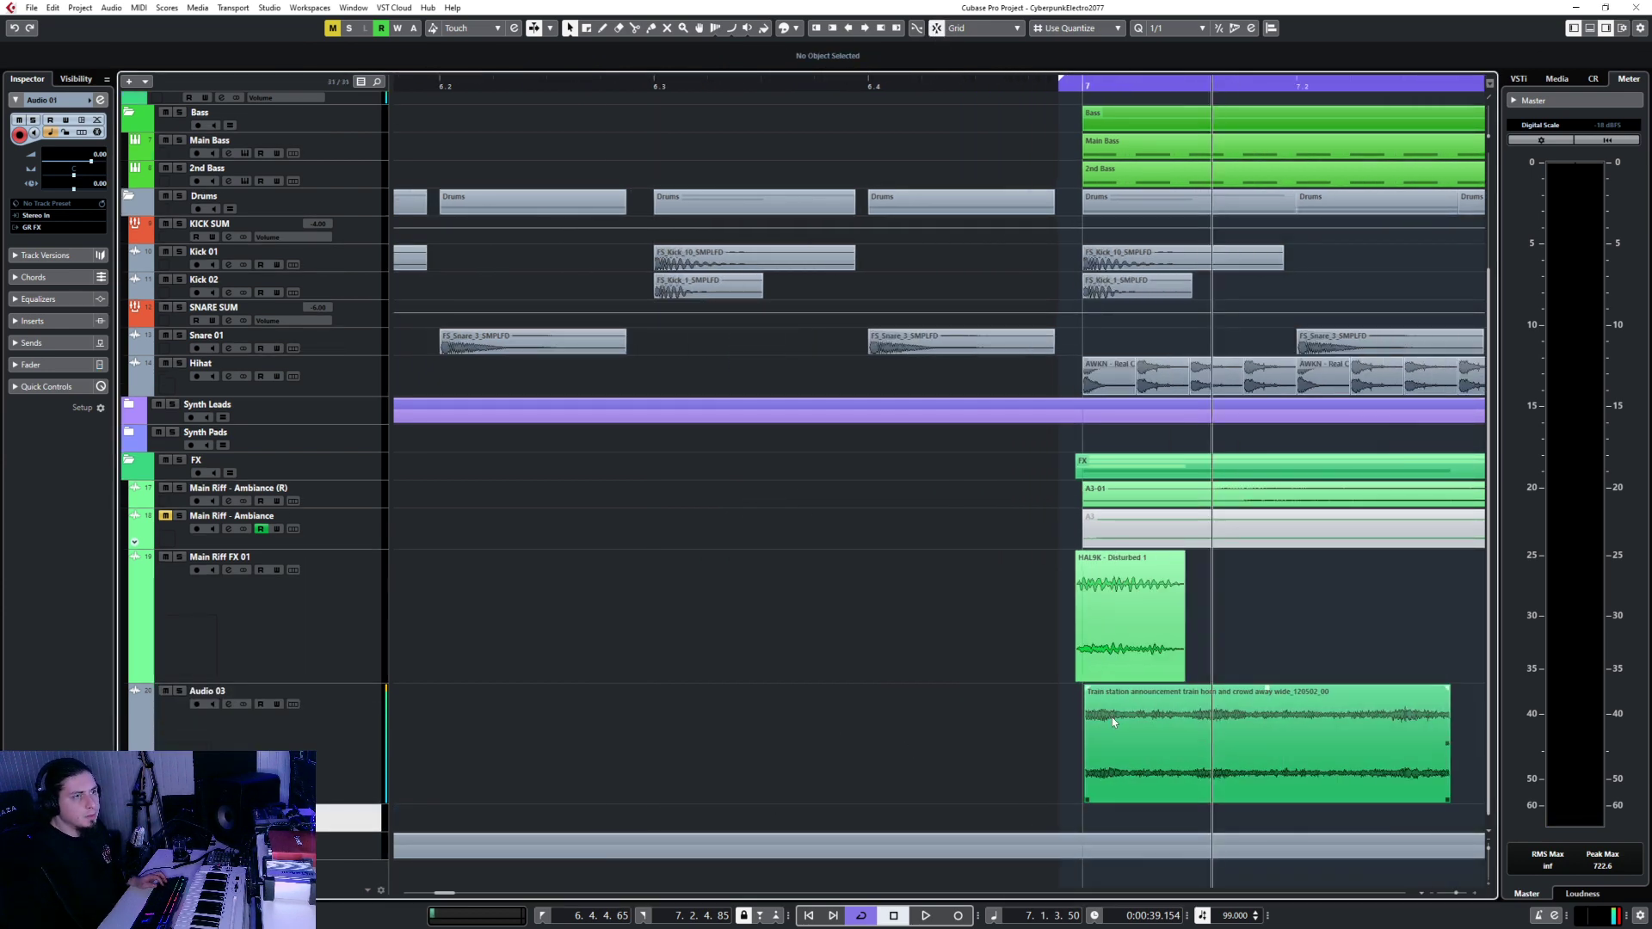
pyautogui.moveTo(1113, 721); pyautogui.dragTo(1109, 827)
pyautogui.click(358, 752)
pyautogui.rightClick(325, 760)
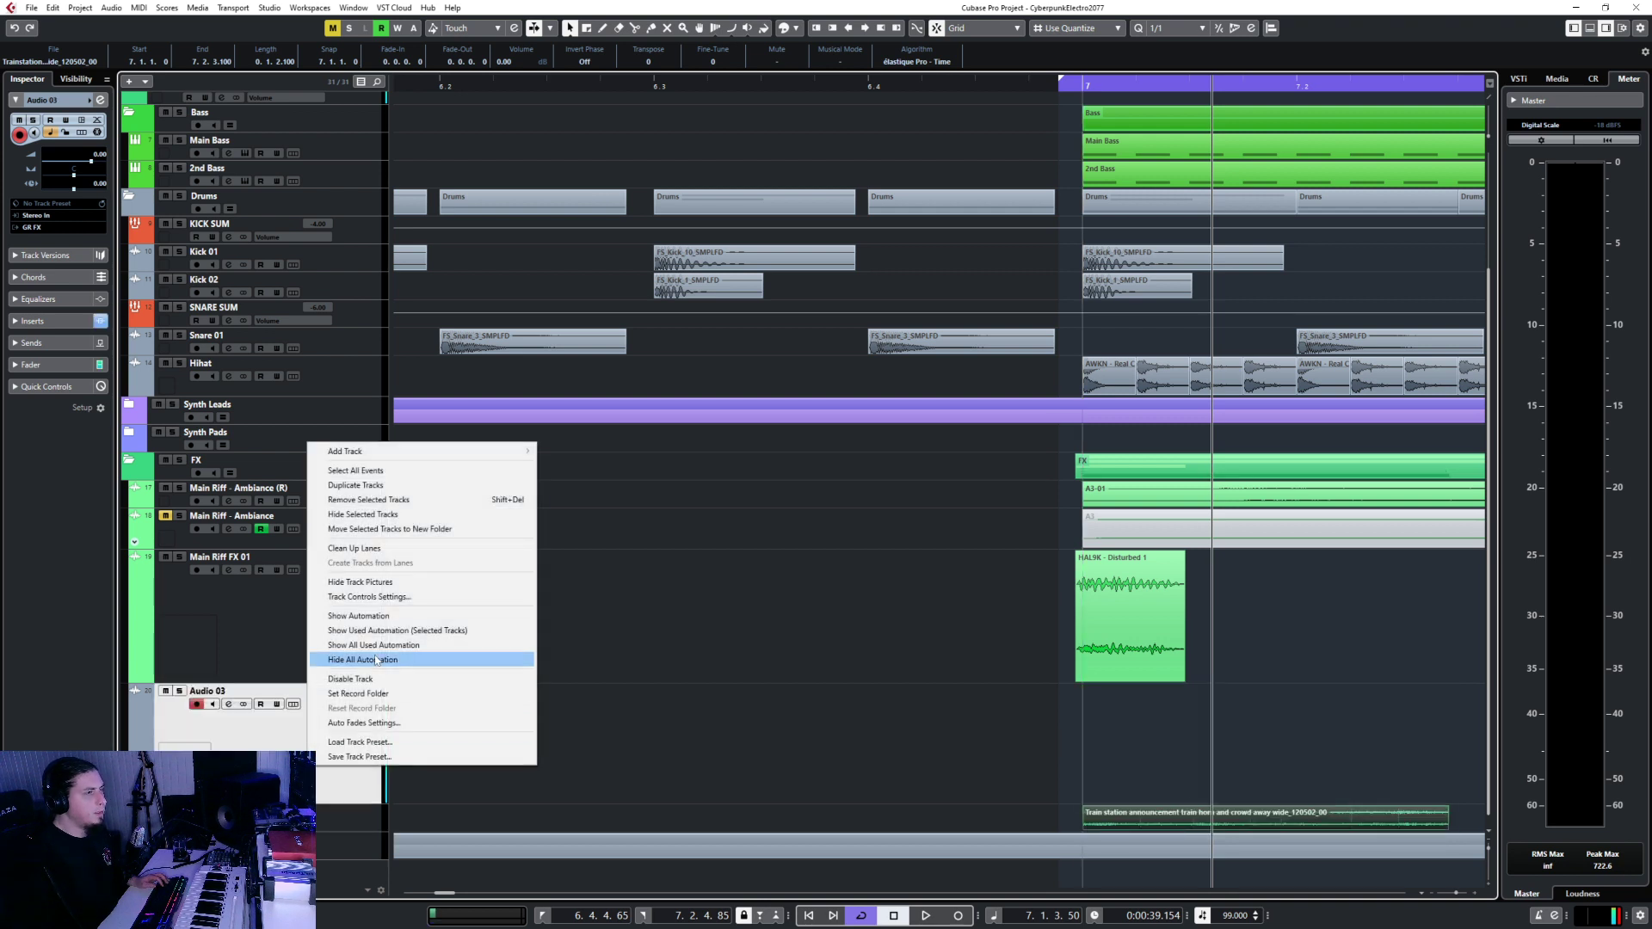
pyautogui.click(367, 500)
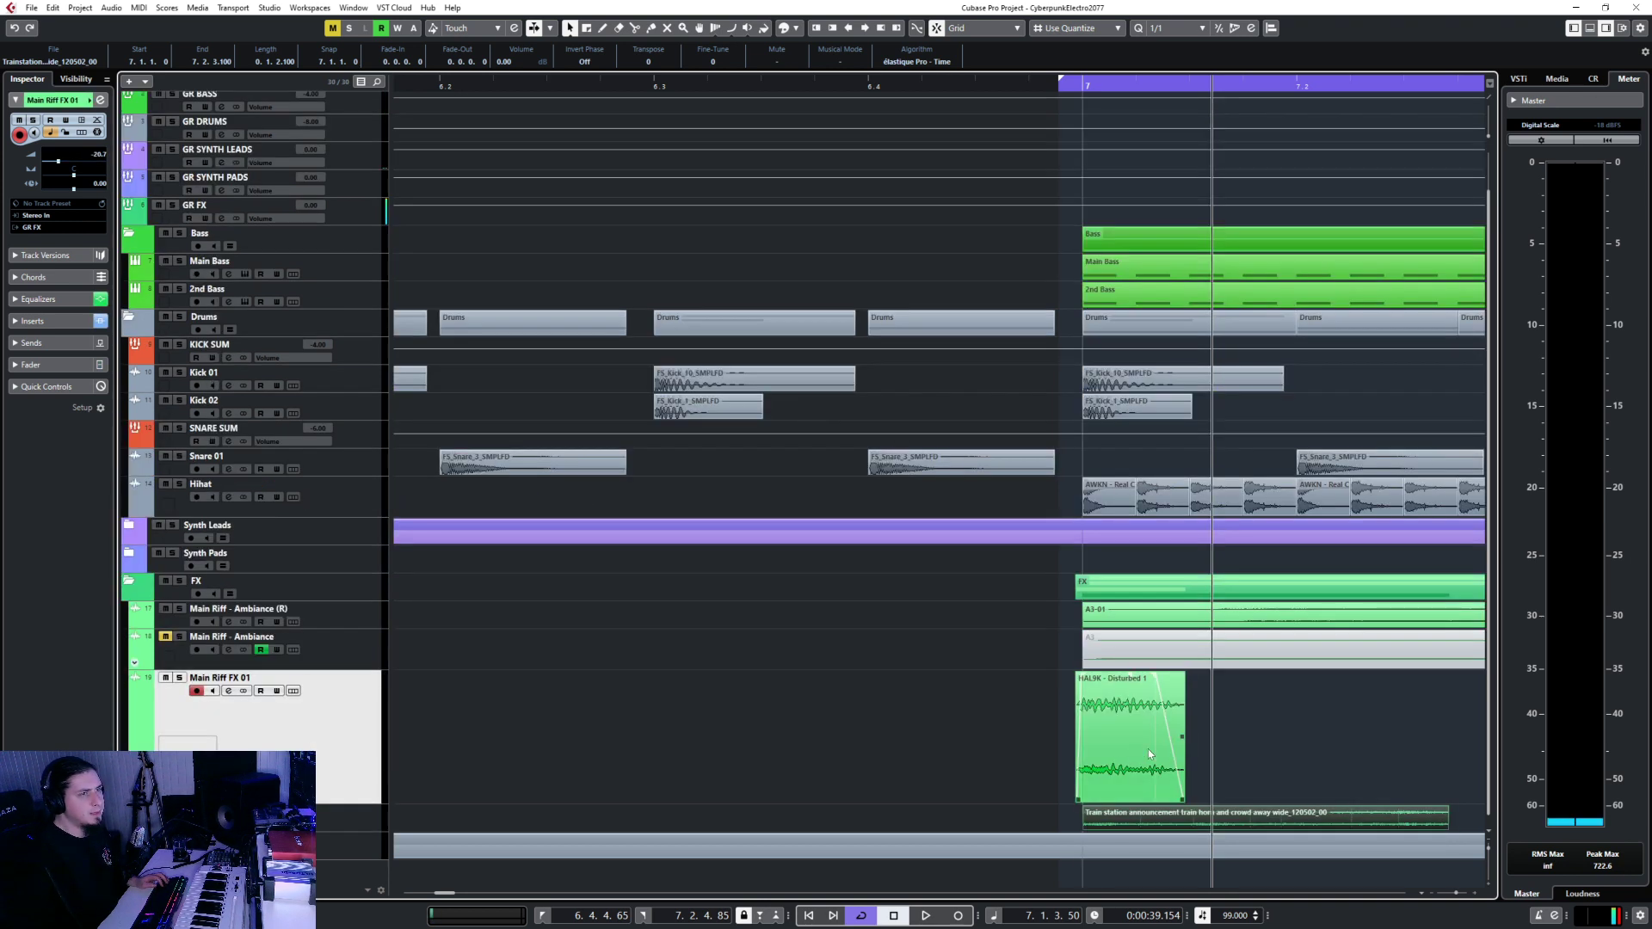
# Insert the Denoiser in the Audio 01 channel's first insert slot and reposition the mixer and plug-in windows.
pyautogui.click(316, 817)
pyautogui.press('F3')
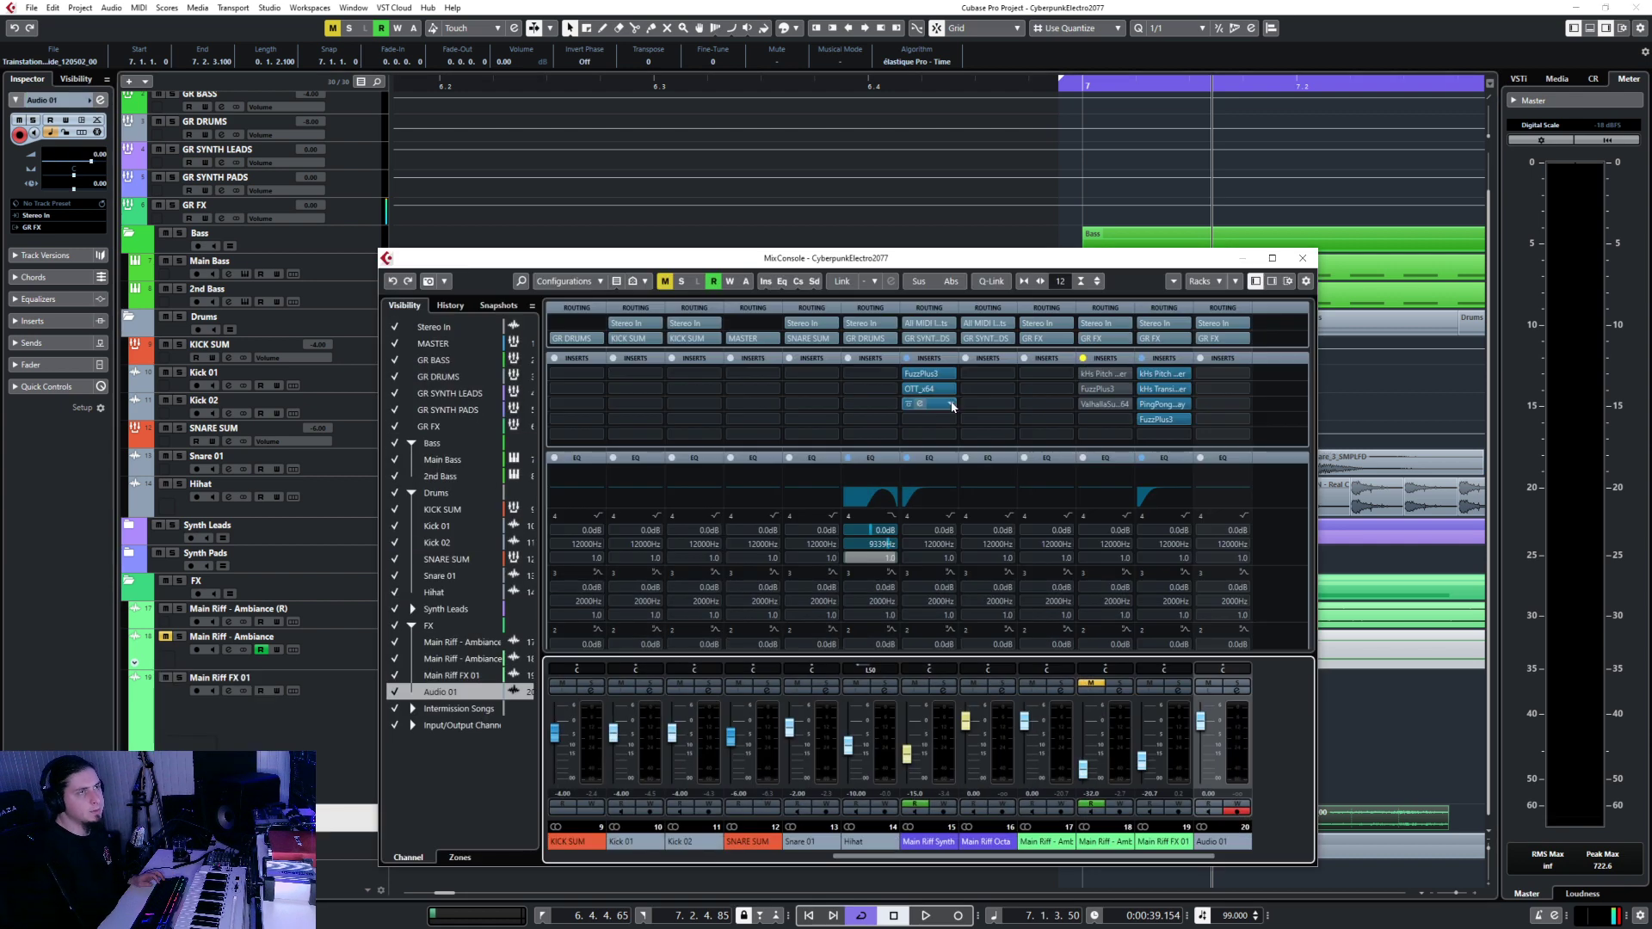
pyautogui.click(1231, 374)
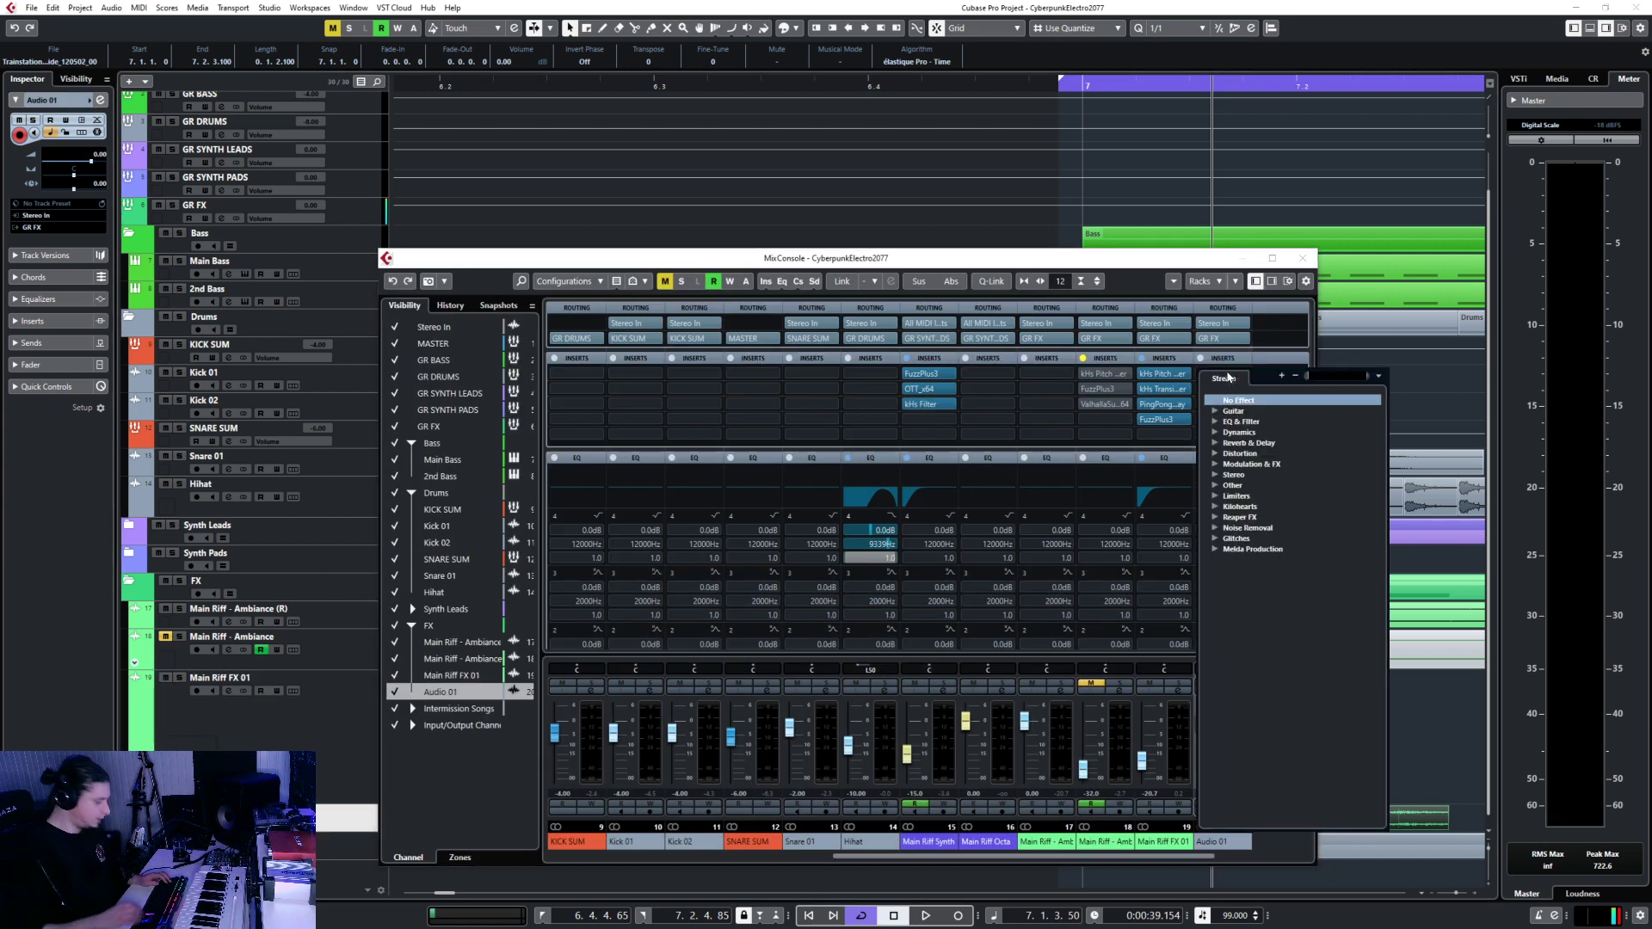
pyautogui.write('denois')
pyautogui.press('Return')
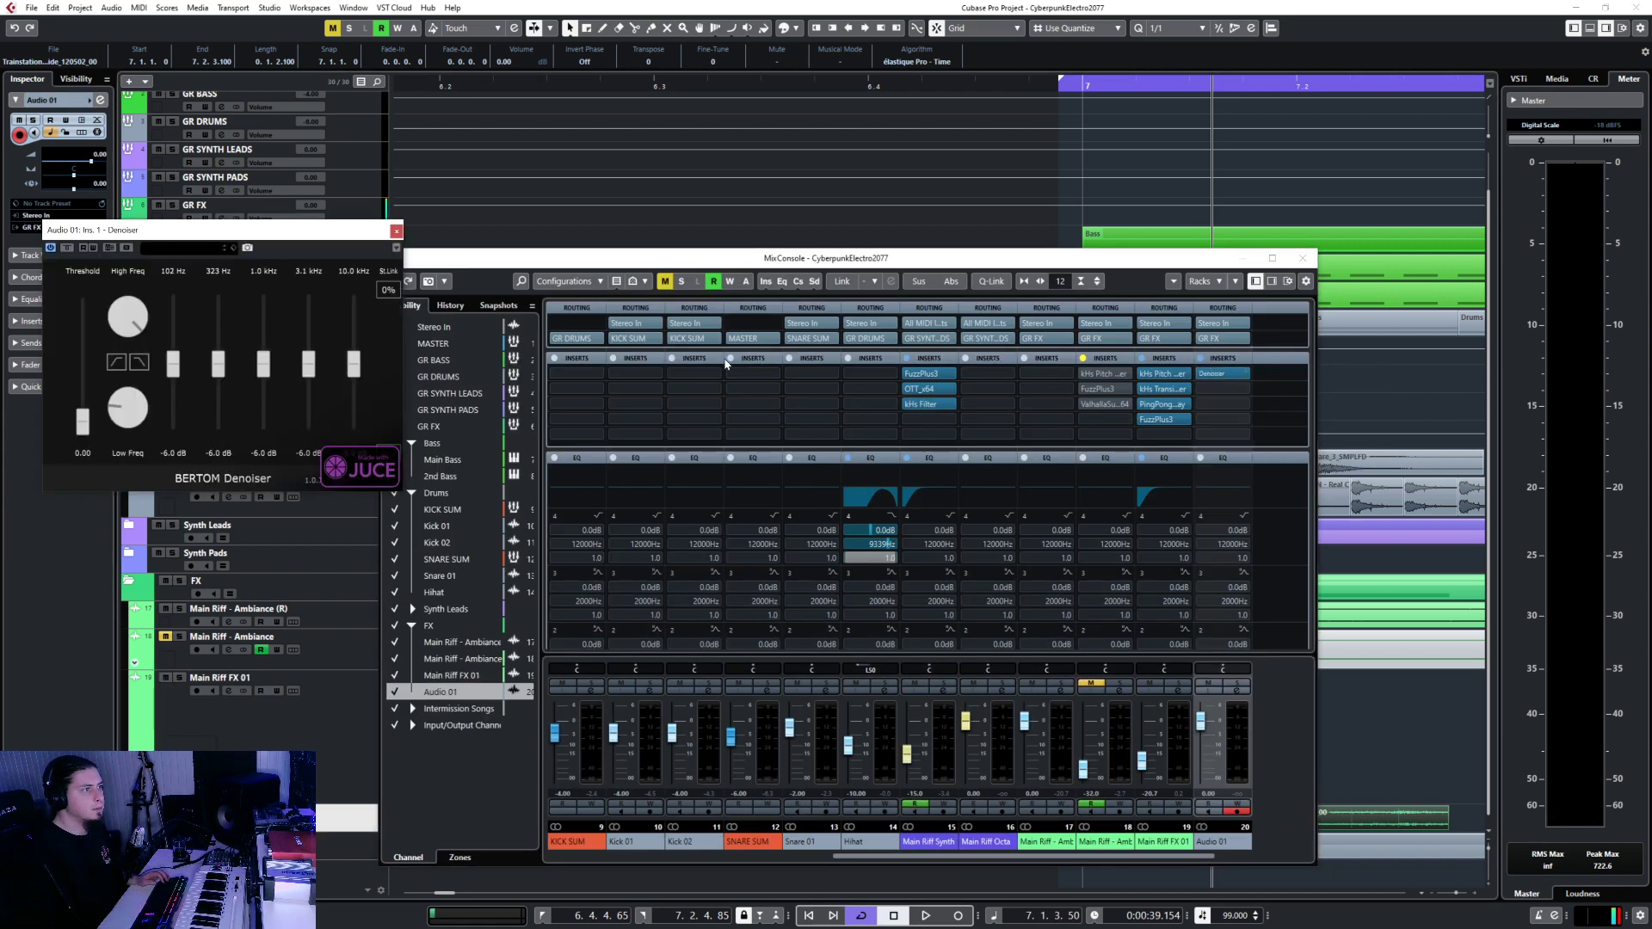
pyautogui.moveTo(644, 277); pyautogui.dragTo(799, 211)
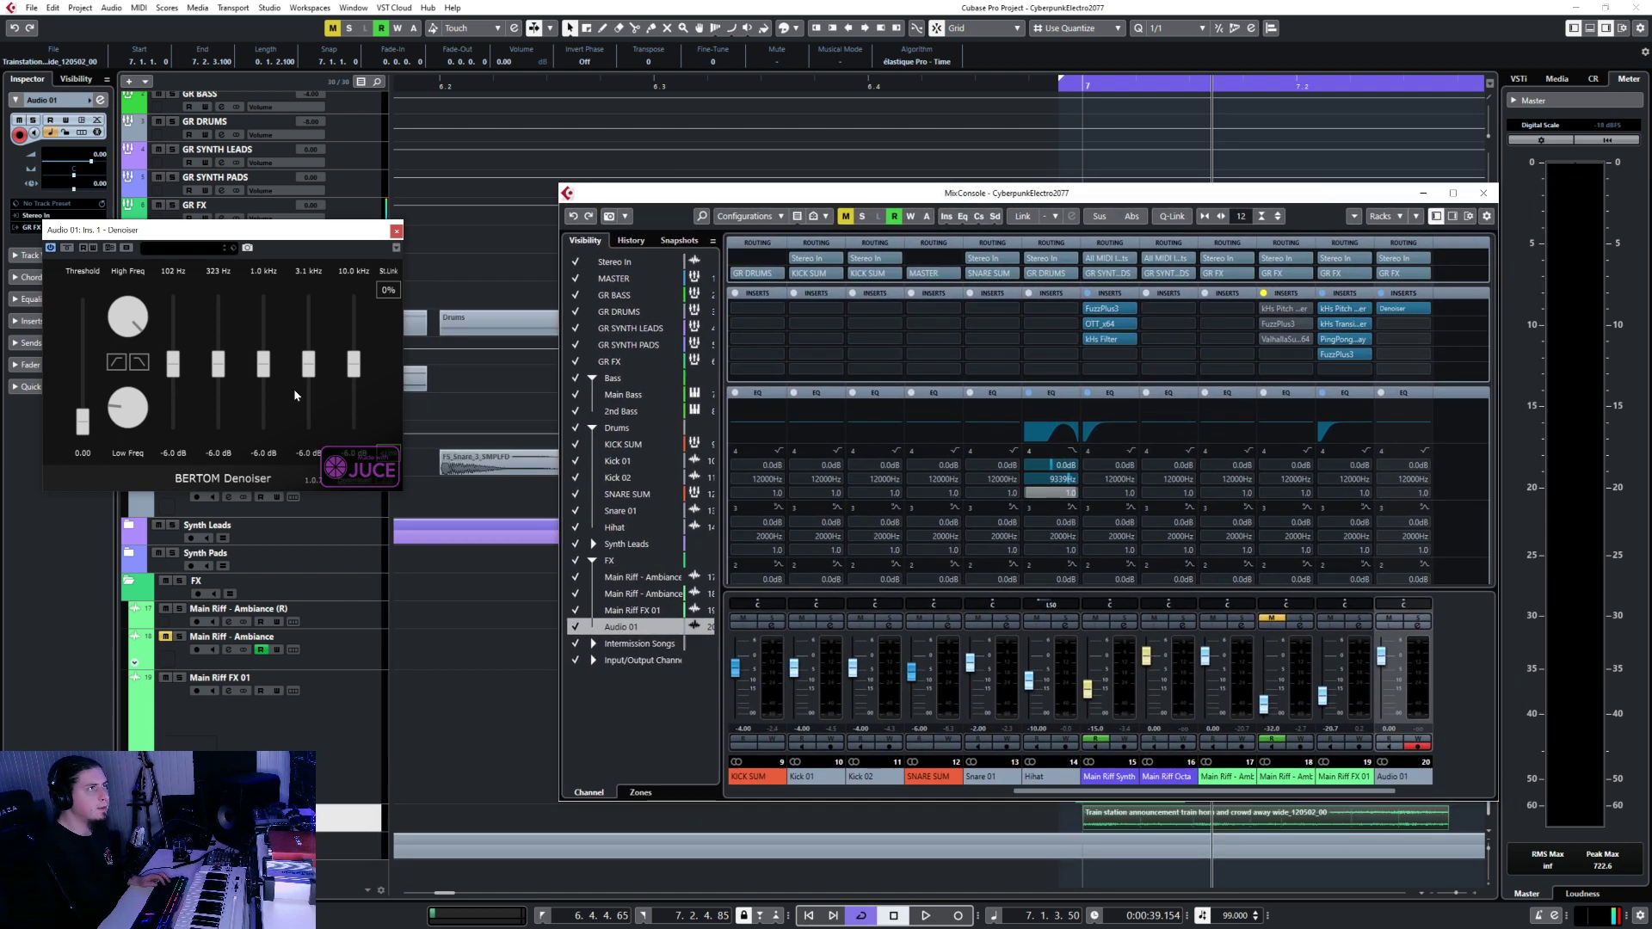
pyautogui.moveTo(222, 234); pyautogui.dragTo(389, 487)
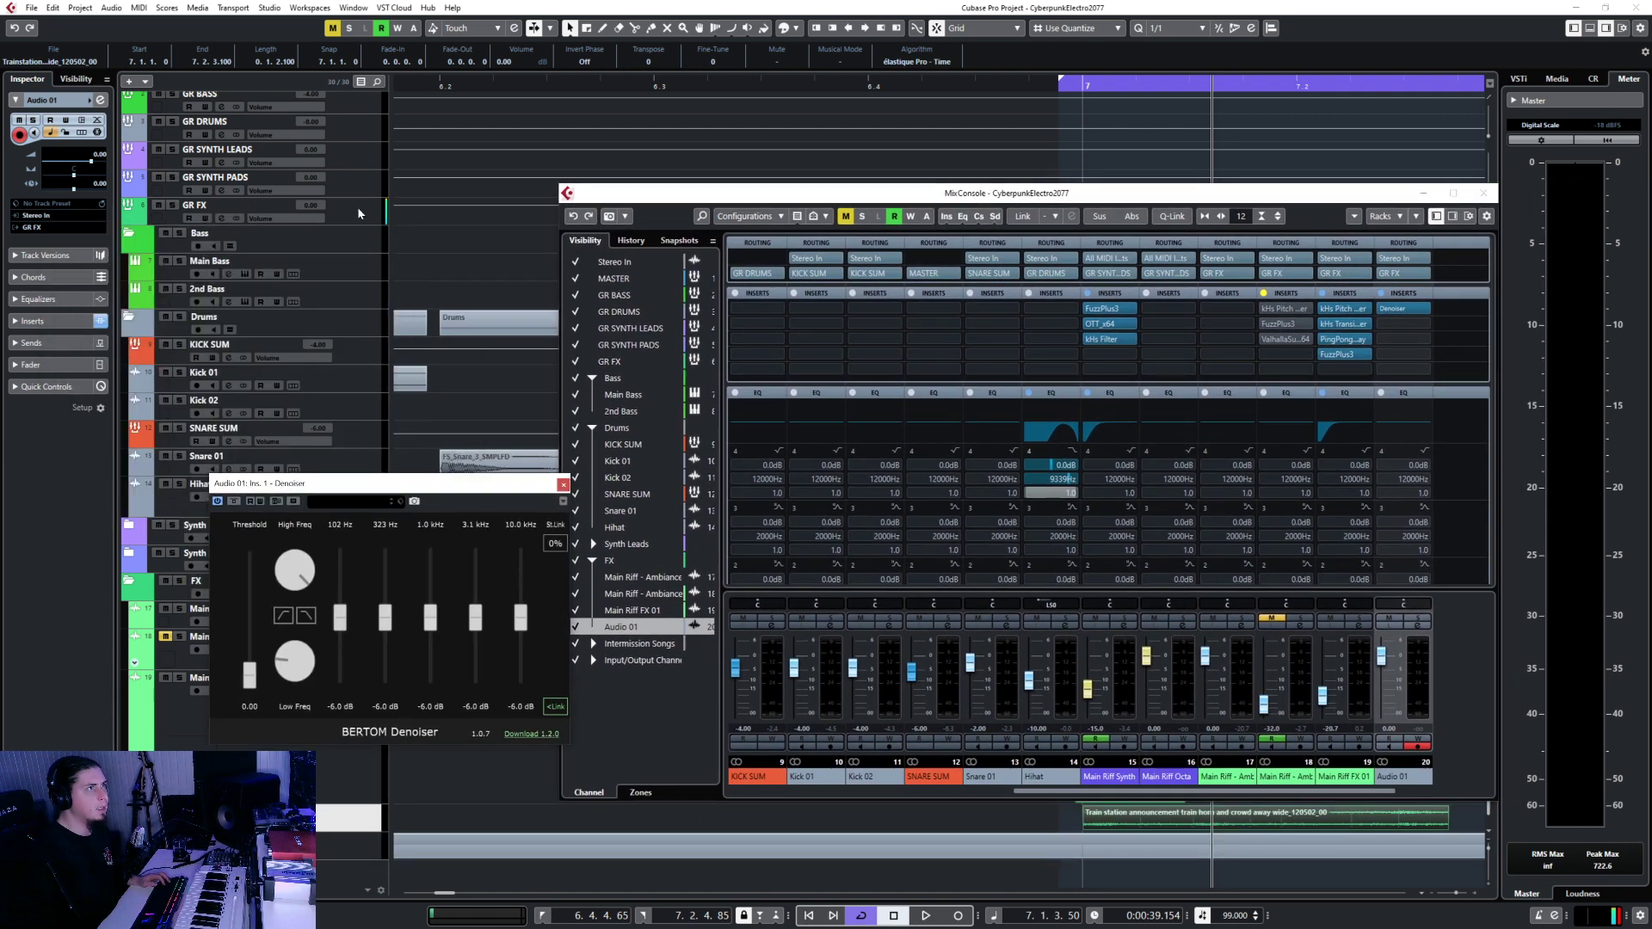
# Play the loop with the full mix, set the Audio 01 Denoiser's threshold to 1.00 and stop playback.
pyautogui.click(1117, 139)
pyautogui.press('space')
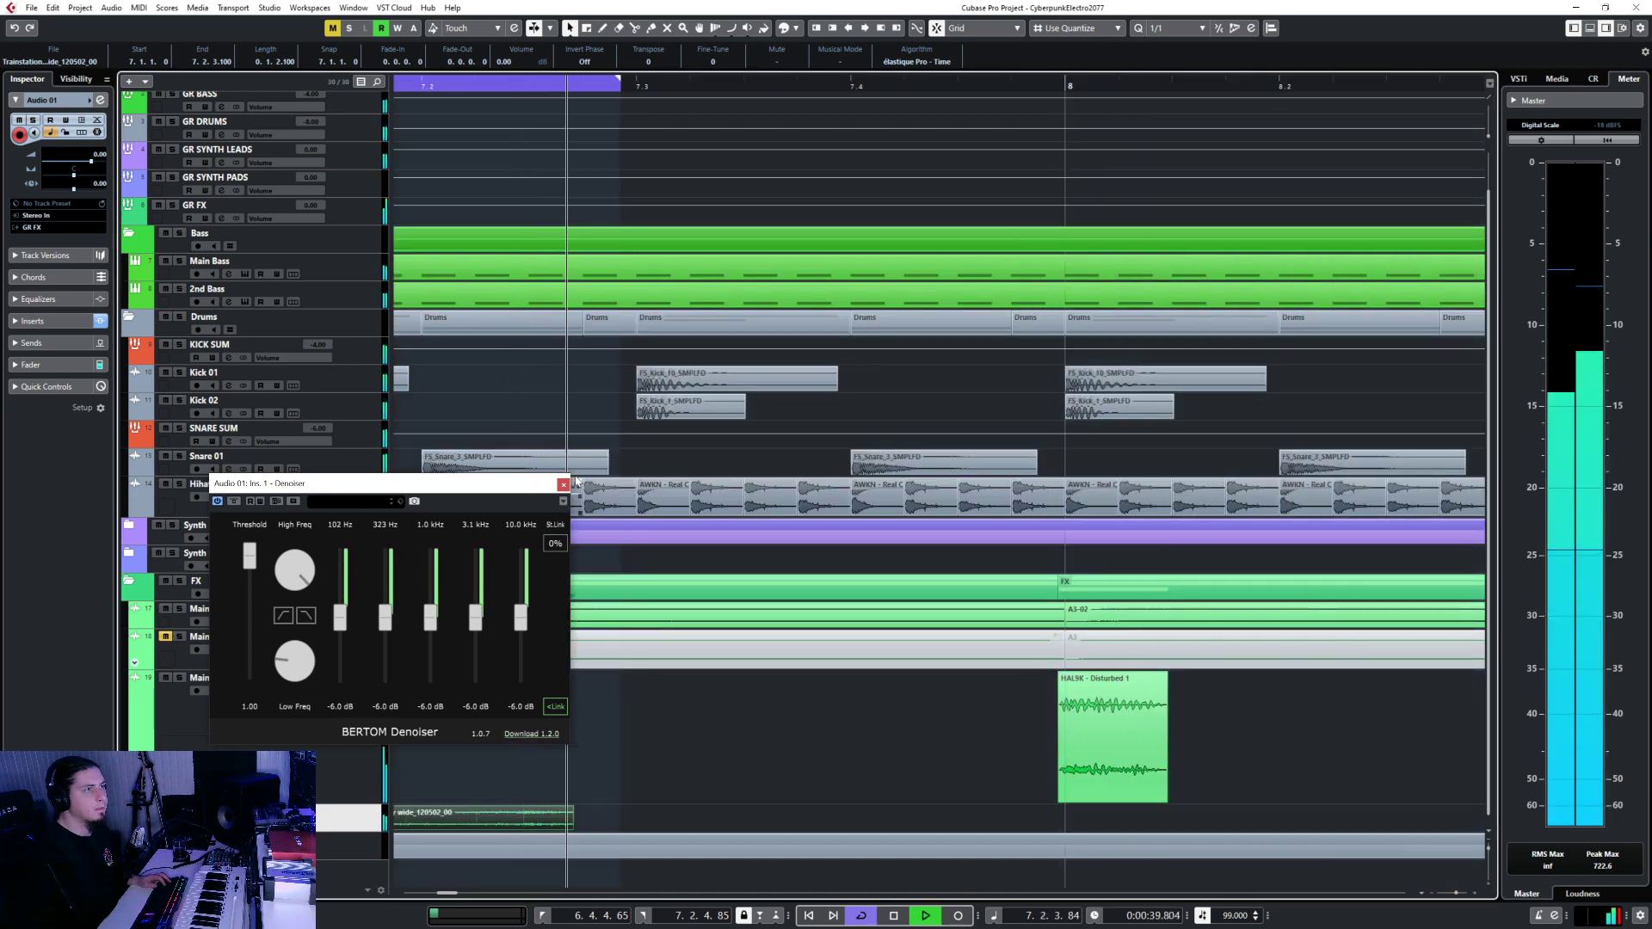
pyautogui.click(563, 485)
pyautogui.press('g')
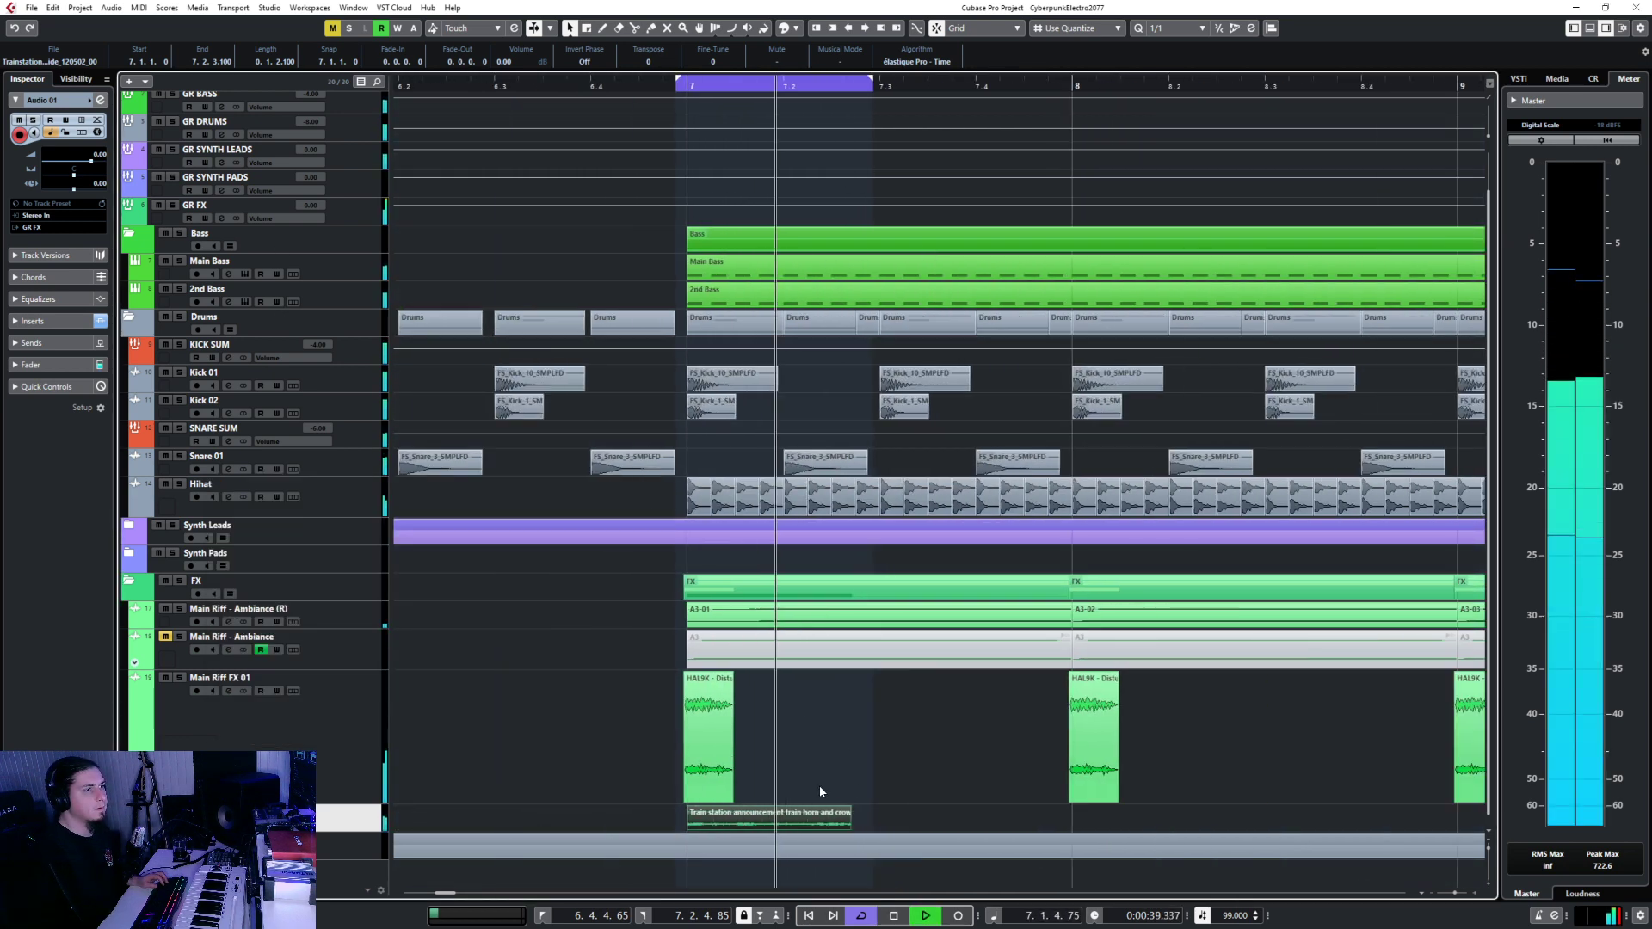
pyautogui.press('space')
# Insert the Frequency EQ after the Denoiser on the Audio 01 channel and restart the loop playback.
pyautogui.press('F3')
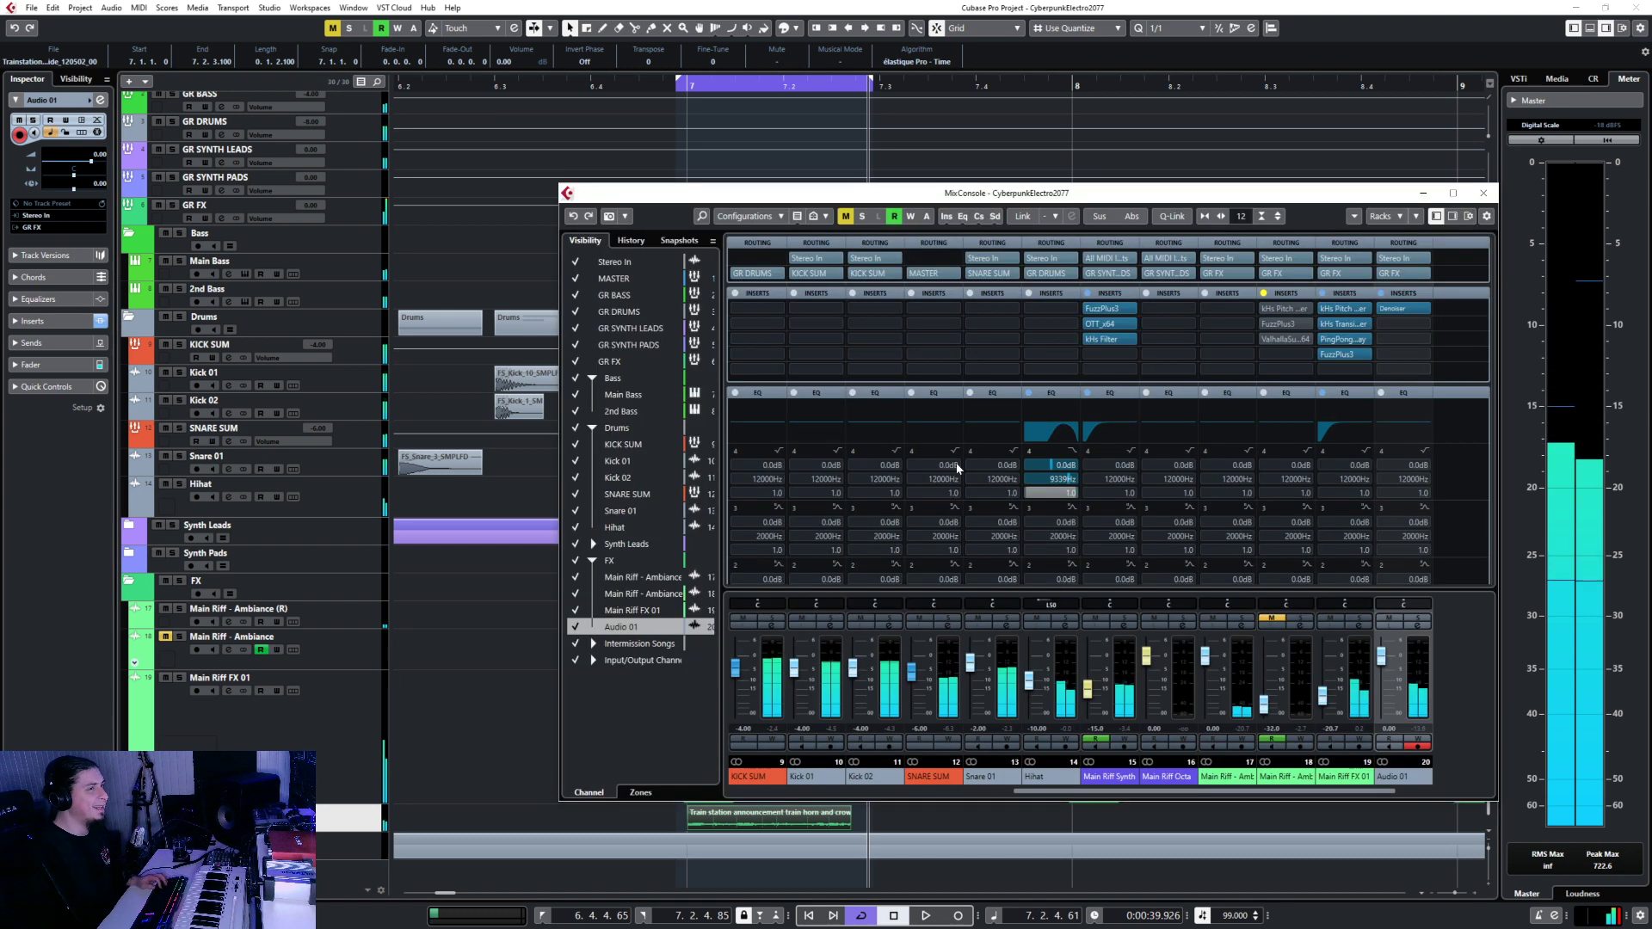
pyautogui.click(1423, 306)
pyautogui.write('req')
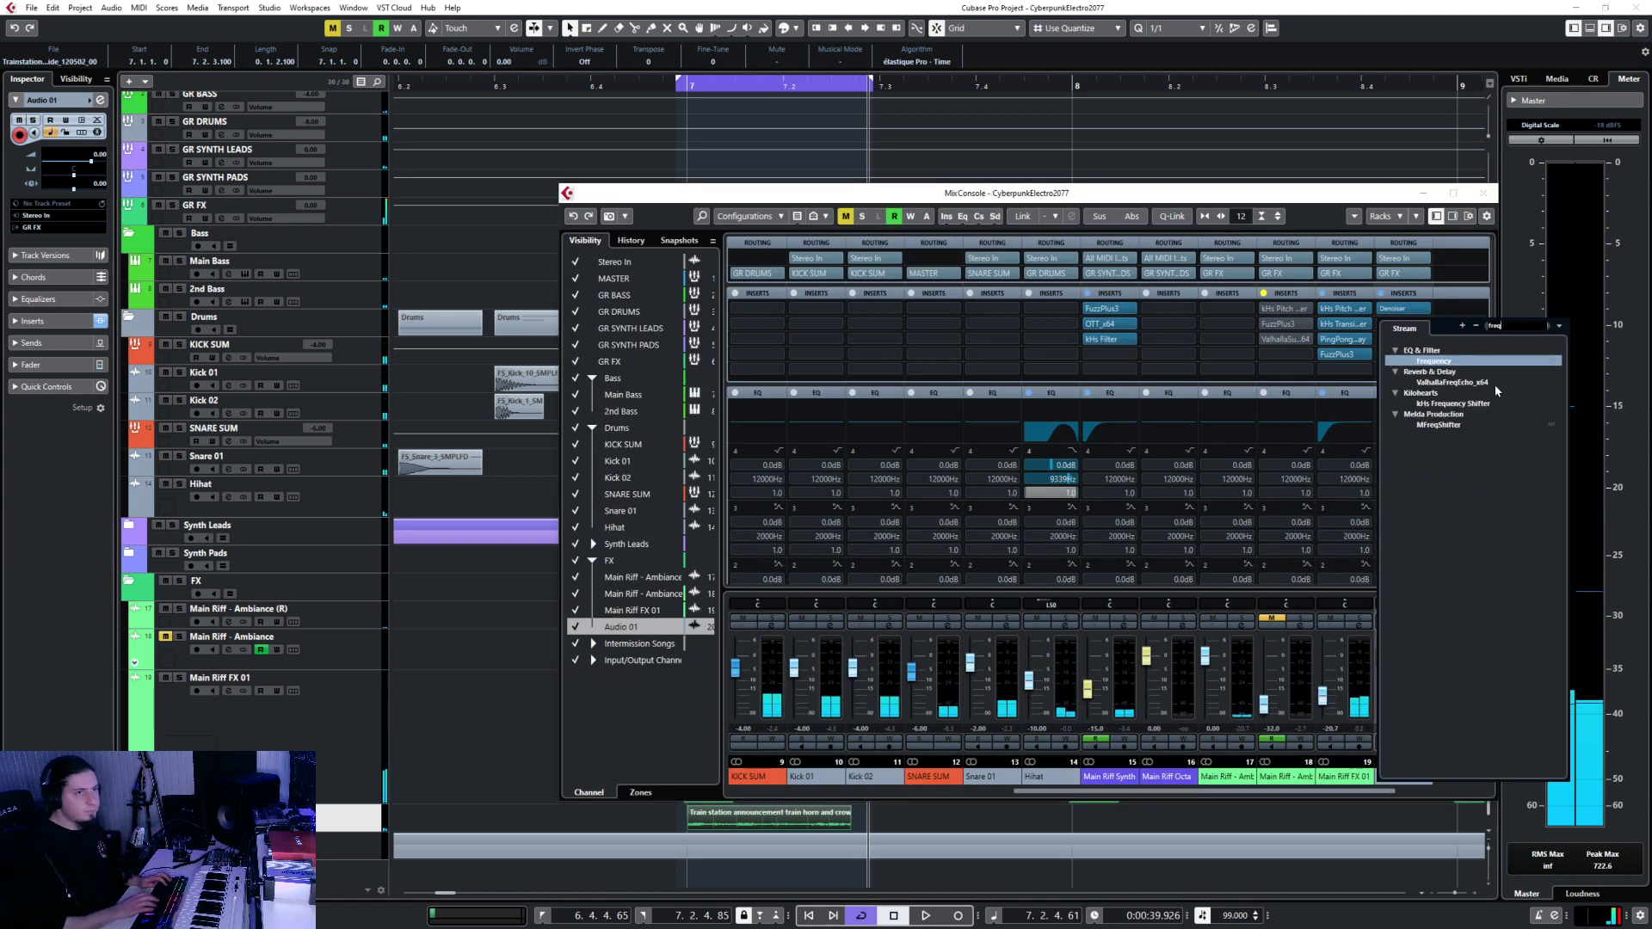
pyautogui.press('Return')
pyautogui.press('space')
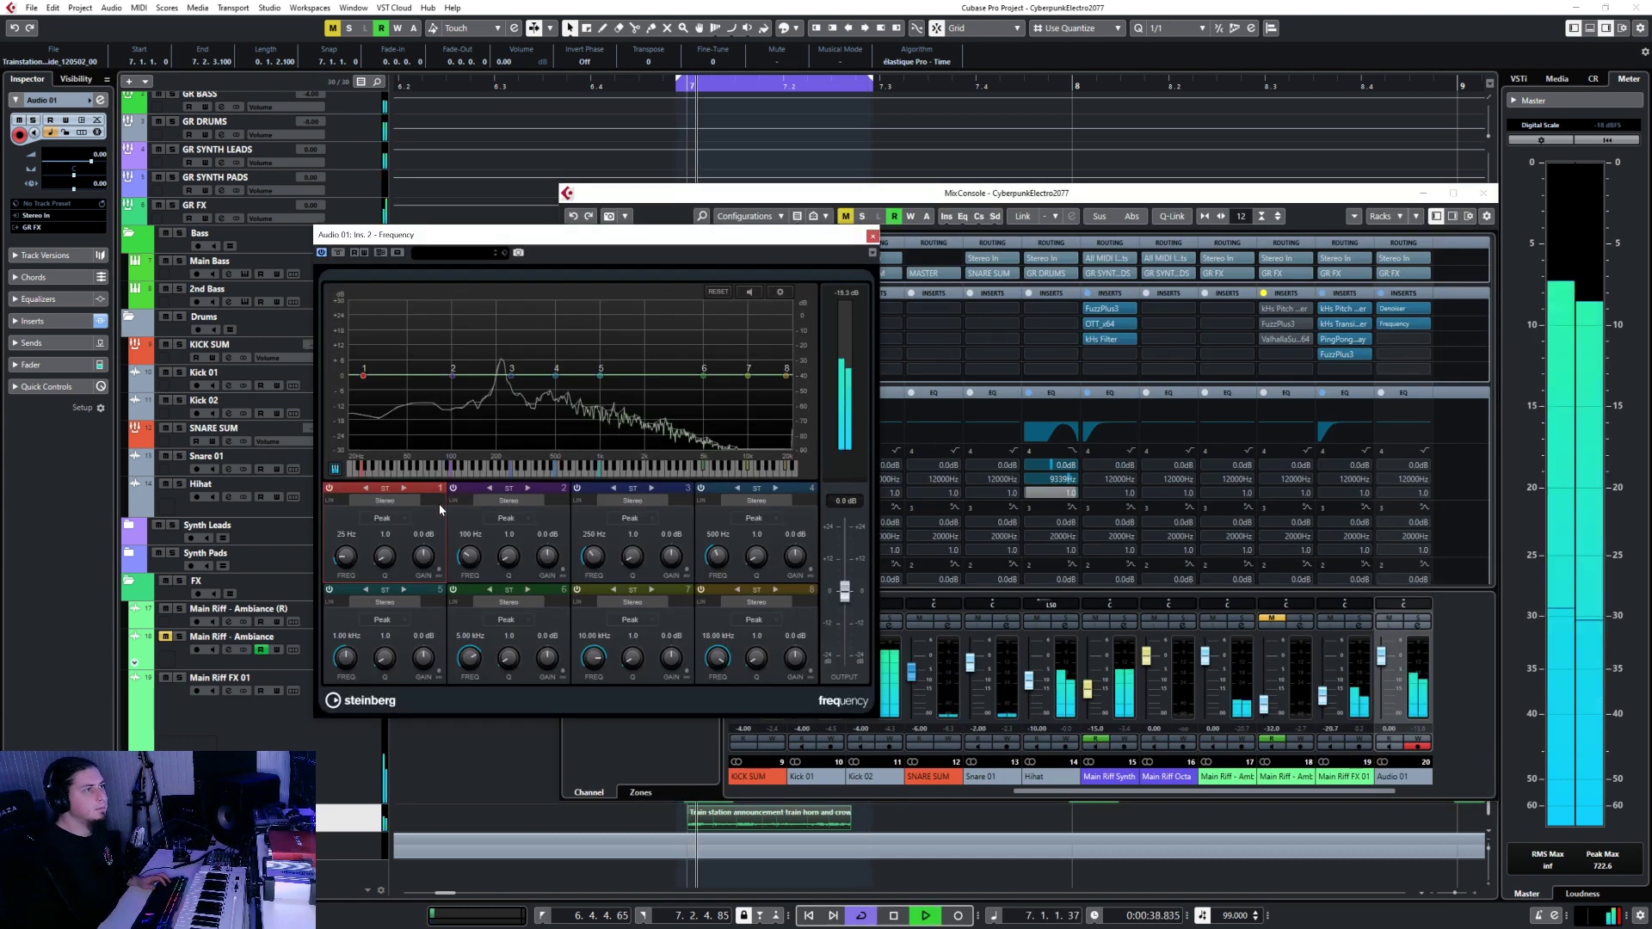
# Boost the Frequency EQ's second band by 11.7 dB at about 685 Hz and solo the Audio 01 track.
pyautogui.moveTo(453, 375); pyautogui.dragTo(577, 347)
pyautogui.press('s')
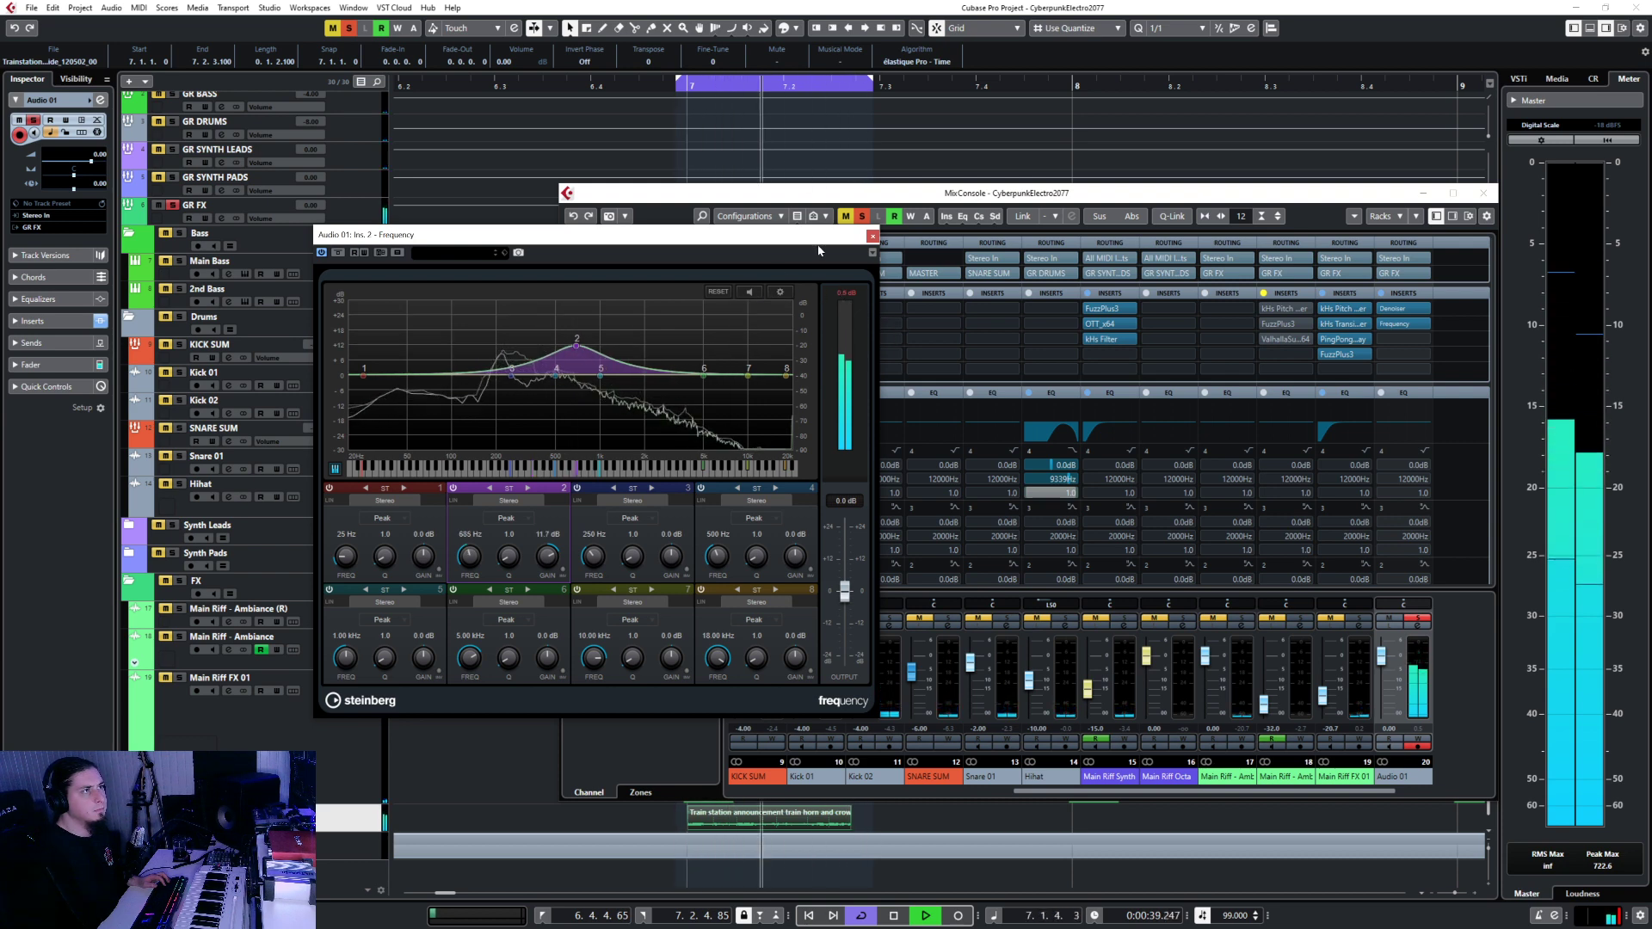
# Insert the kHs Pitch Shifter after the Frequency EQ on the Audio 01 channel and set its pitch to -2.00 semitones.
pyautogui.click(1418, 342)
pyautogui.write('pitch')
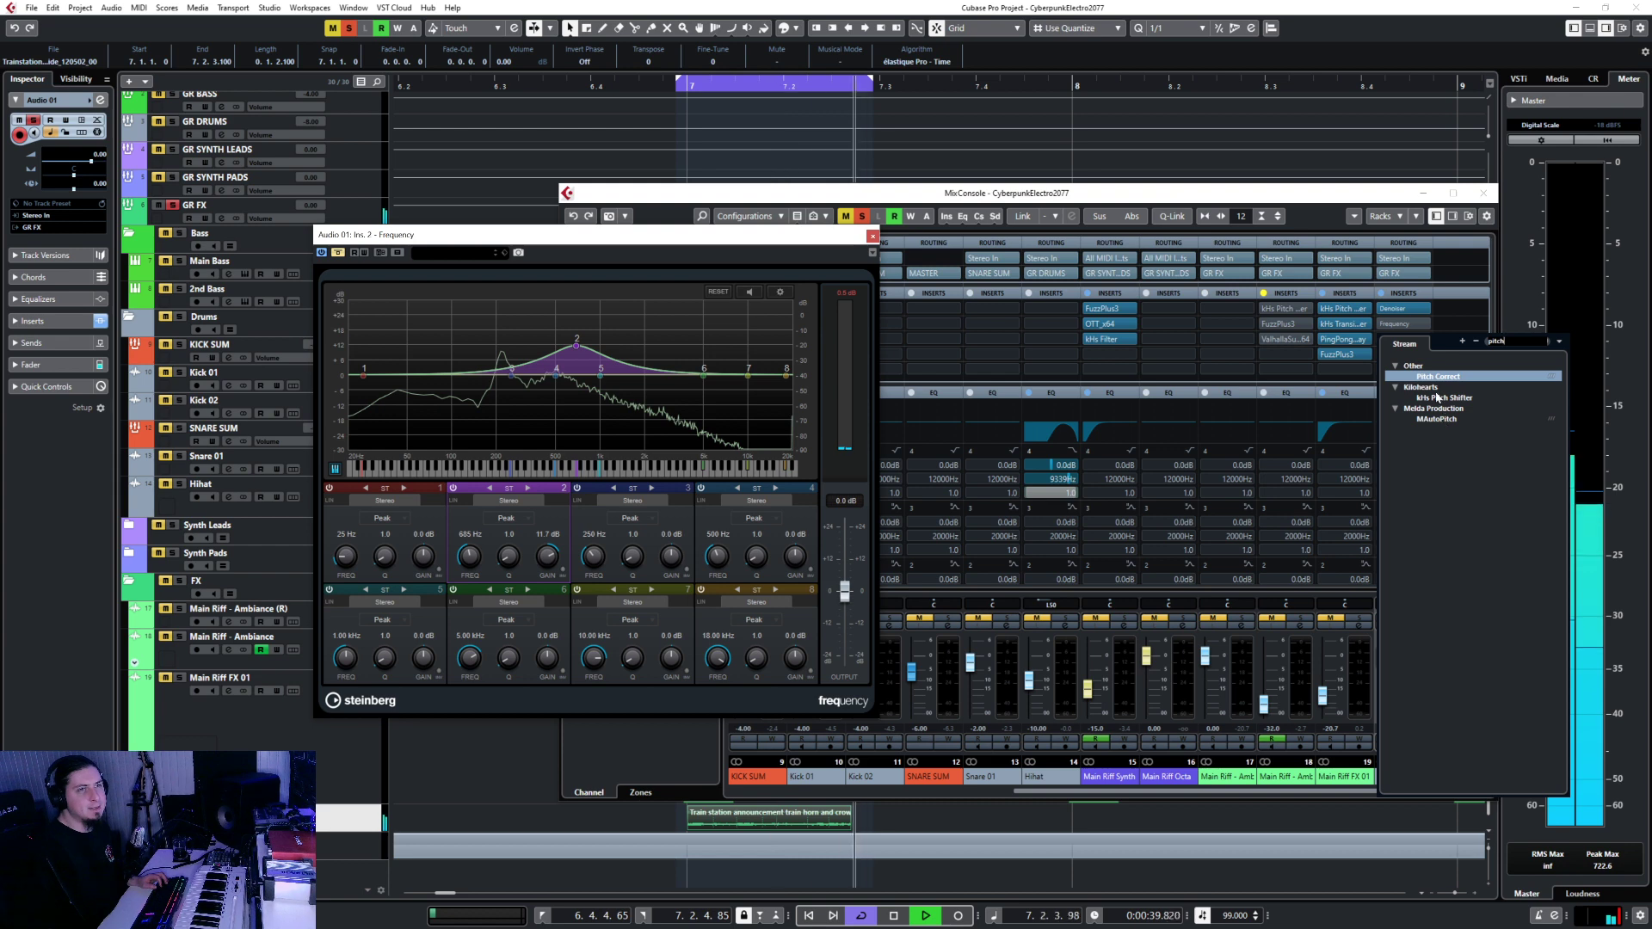
pyautogui.click(1437, 398)
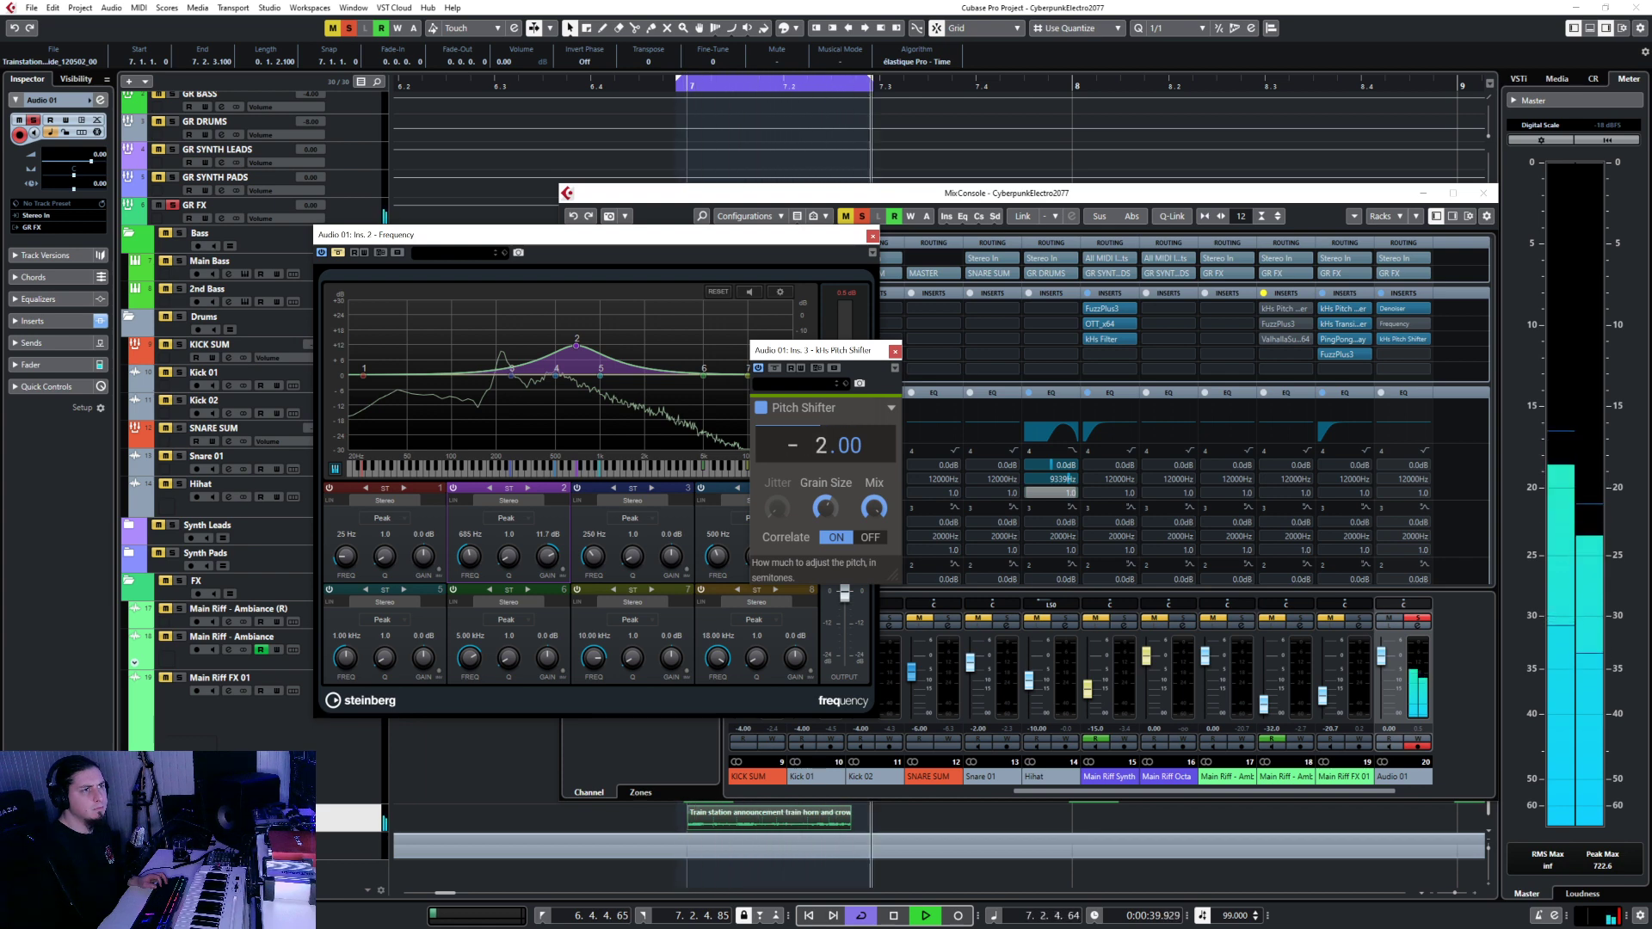
pyautogui.click(919, 346)
# Insert FuzzPlus3 in the Audio 01 channel's fourth insert slot and restart the loop playback.
pyautogui.click(1417, 356)
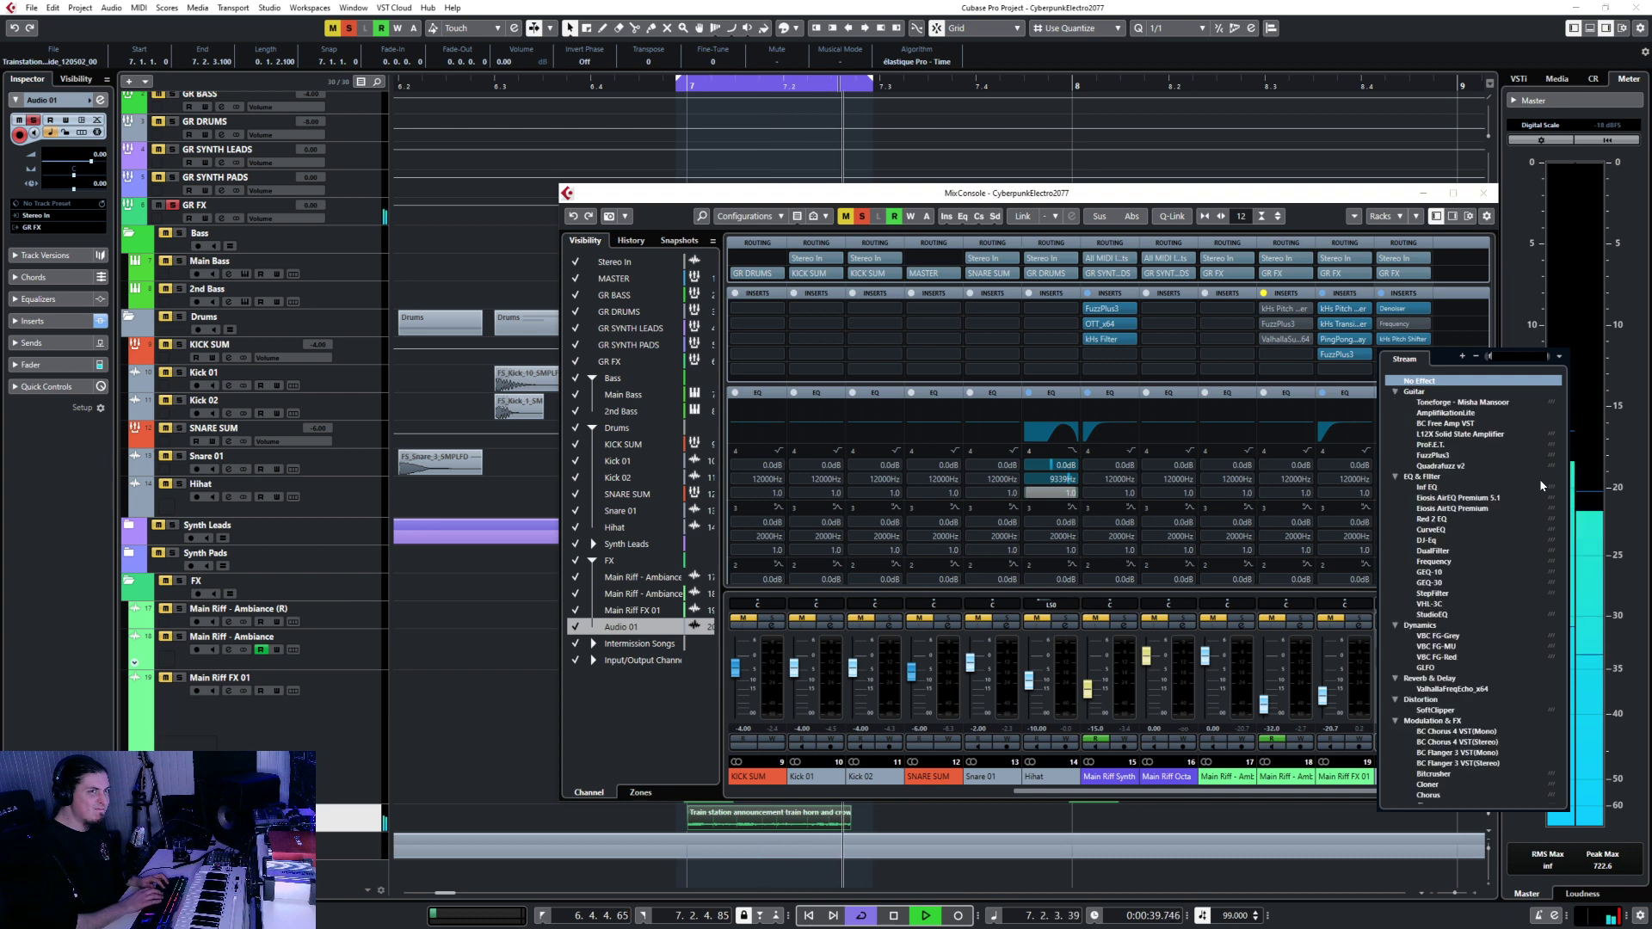
pyautogui.write('fuz')
pyautogui.press('Return')
pyautogui.press('space')
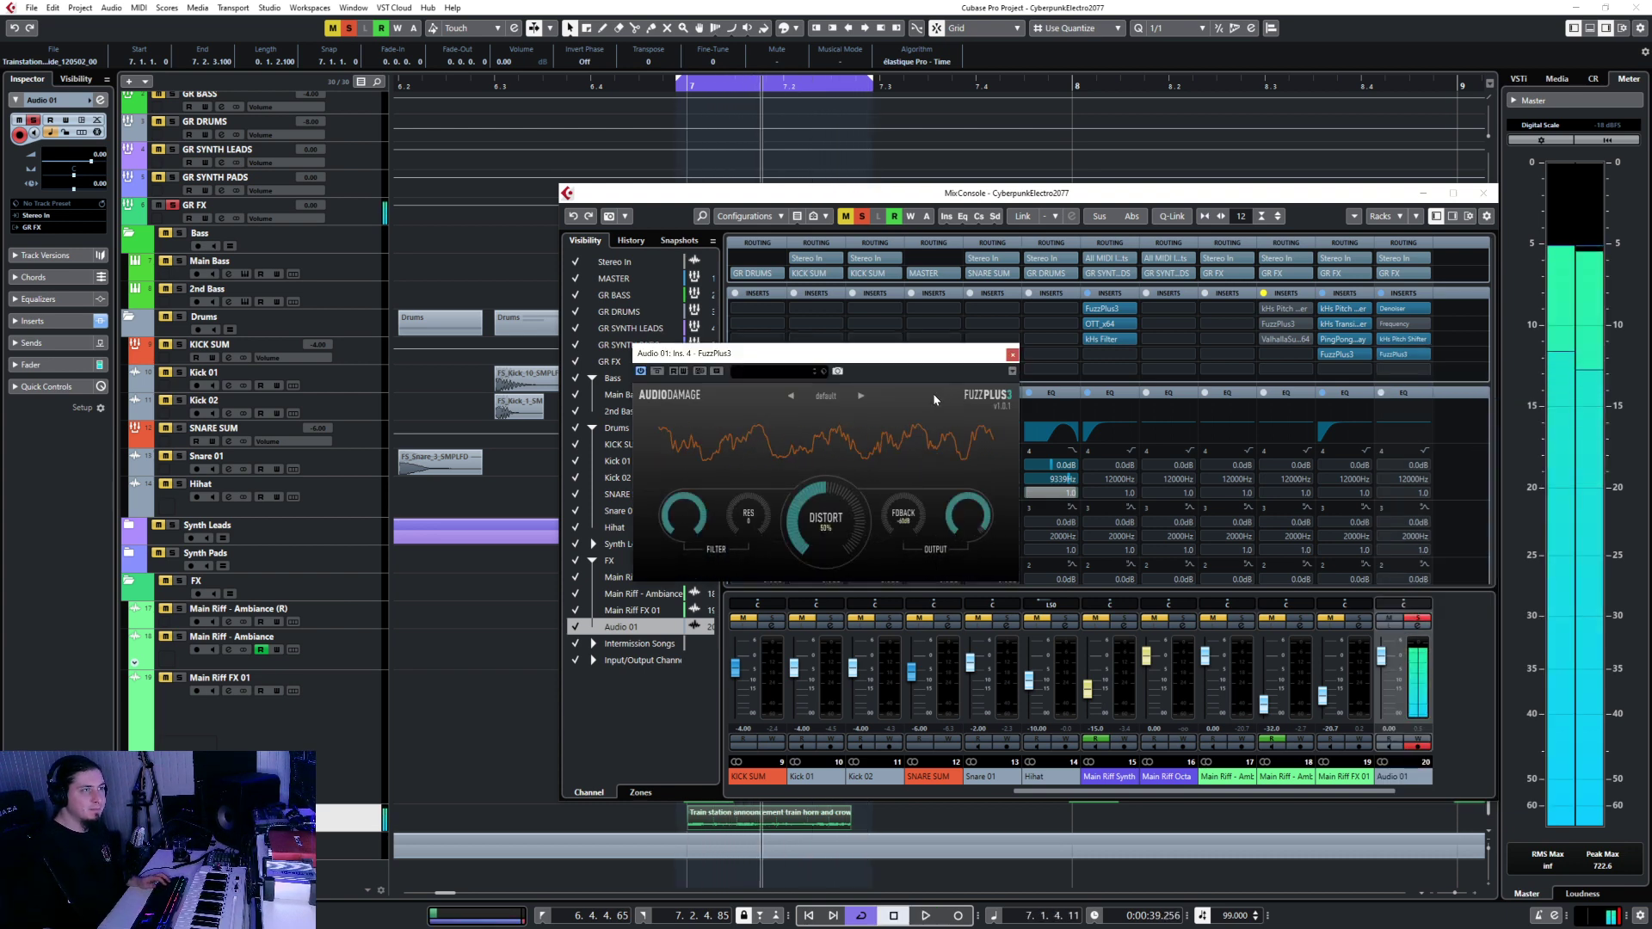
pyautogui.press('space')
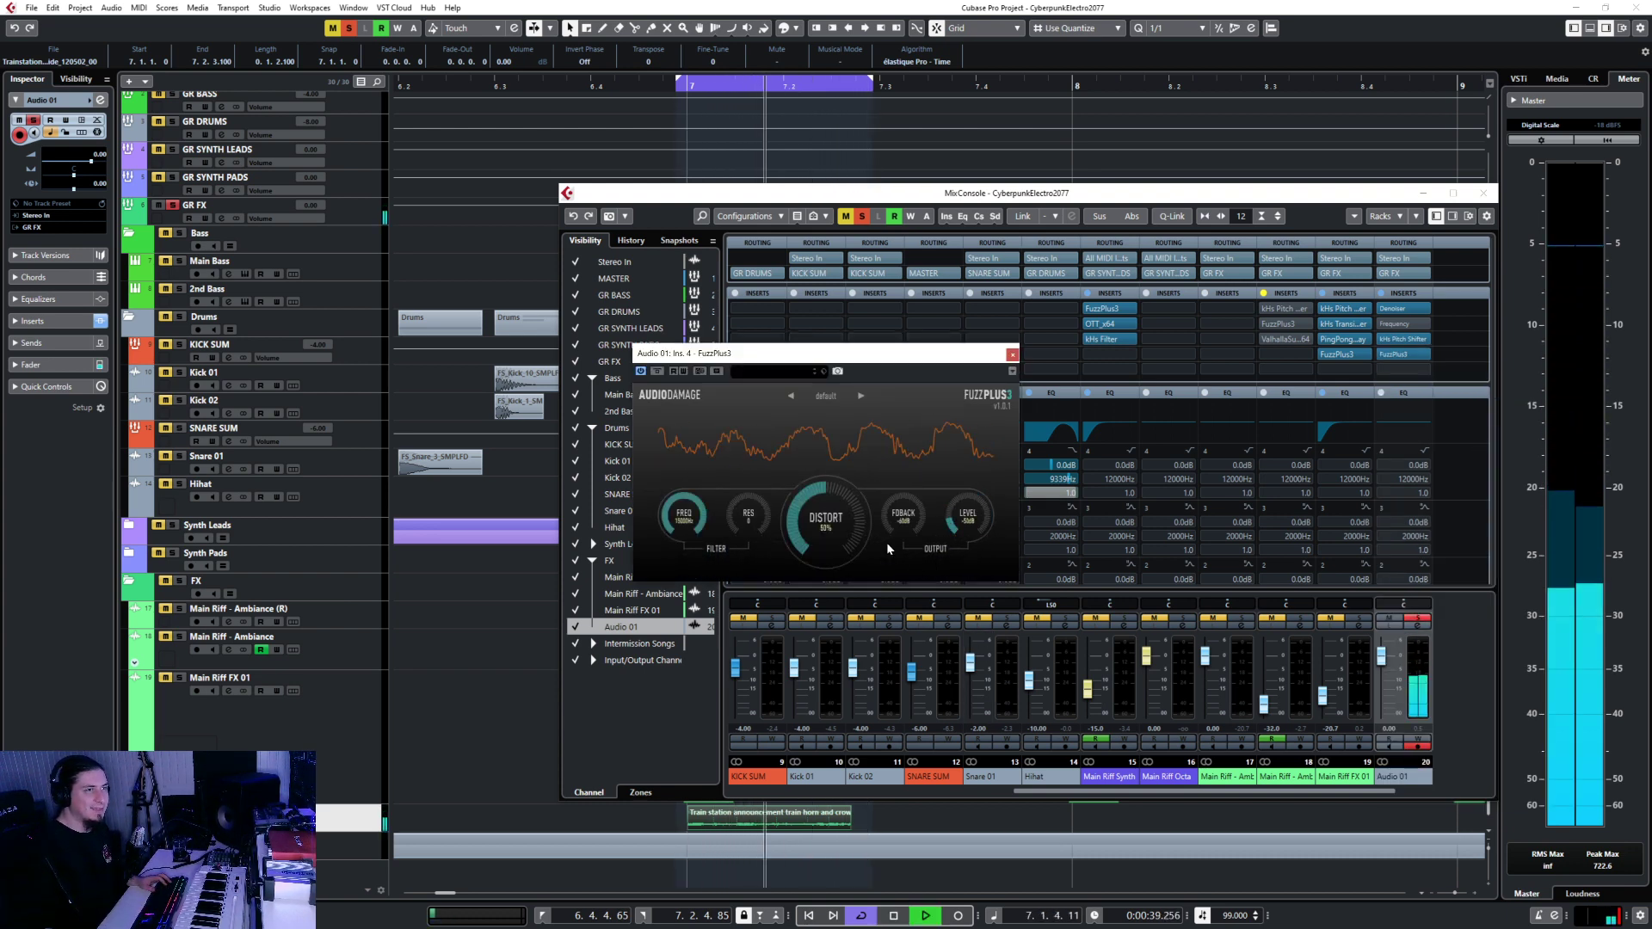
# Lower the FuzzPlus3 distortion to about 12%, raise its filter resonance and output level, and close the plug-in window.
pyautogui.moveTo(825, 519)
pyautogui.mouseDown()
pyautogui.moveTo(826, 571)
pyautogui.moveTo(826, 543)
pyautogui.mouseUp()
pyautogui.moveTo(967, 516); pyautogui.dragTo(980, 491)
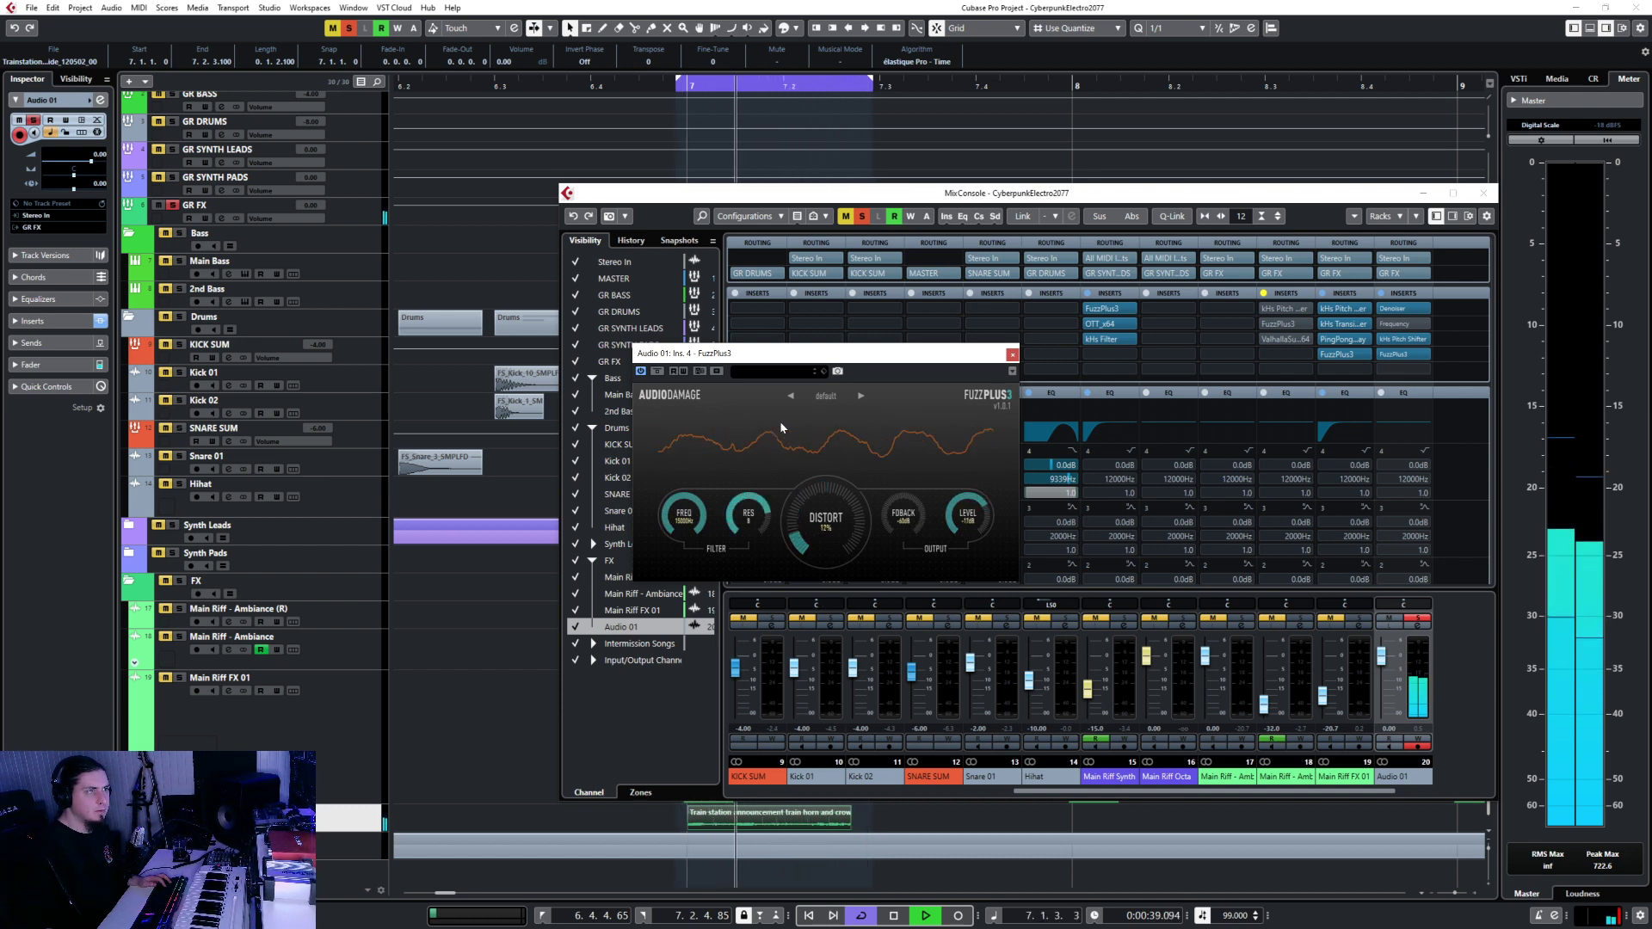
pyautogui.click(1013, 355)
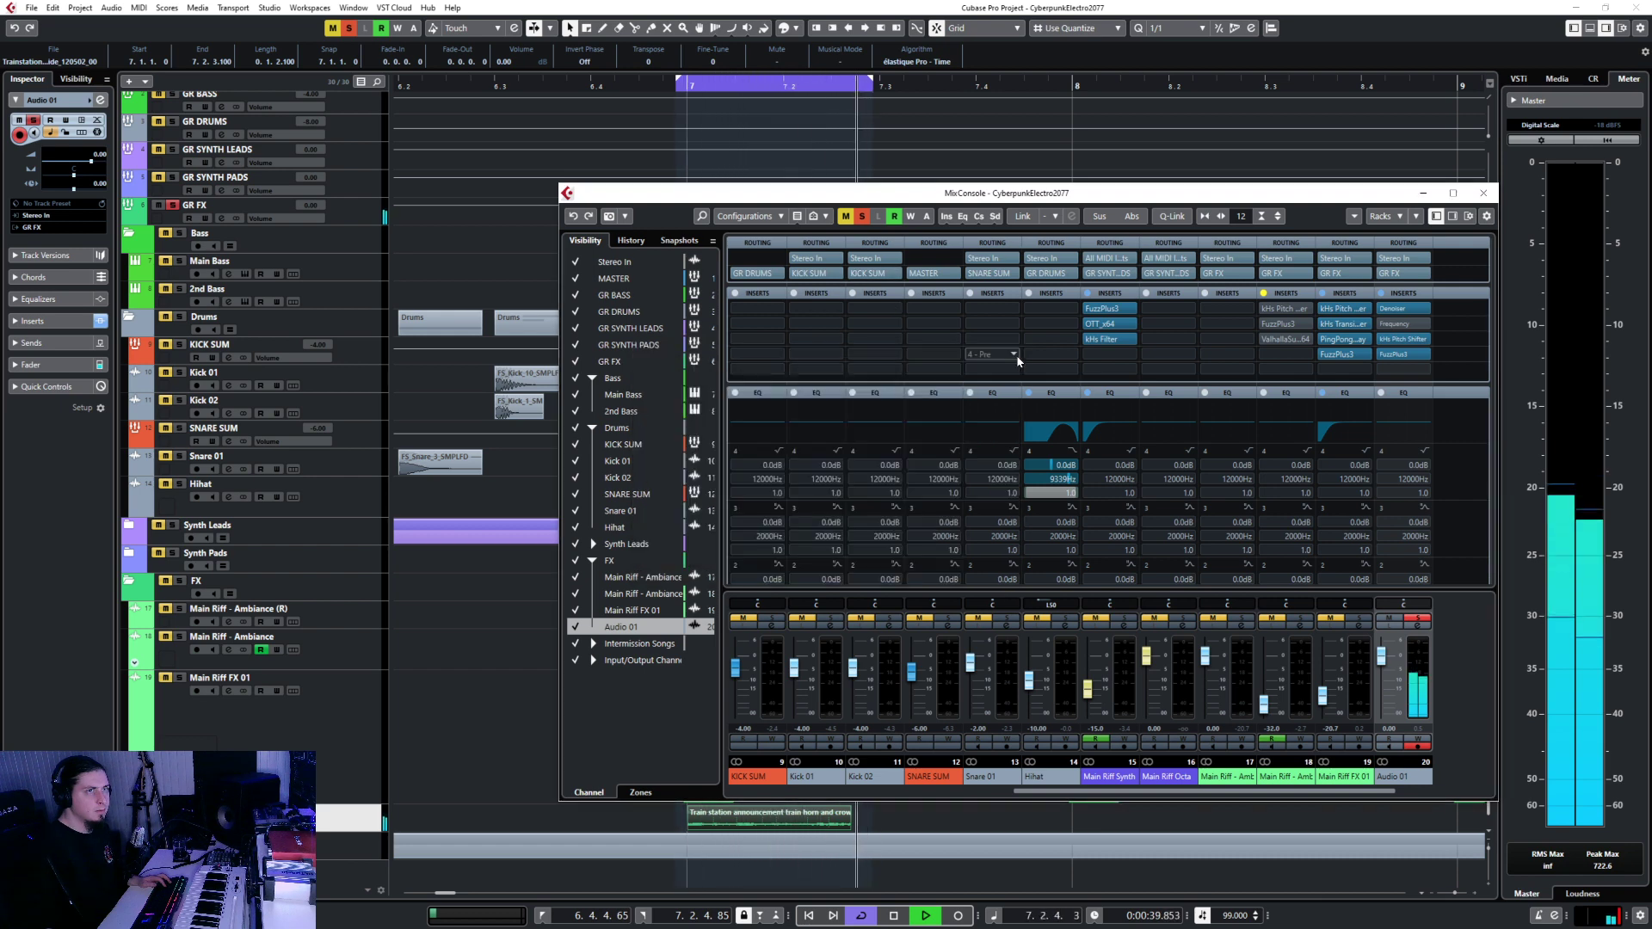
# Copy the PingPongDelay from the Main Riff FX 01 channel to the Audio 01 channel's fifth insert slot.
pyautogui.click(1406, 370)
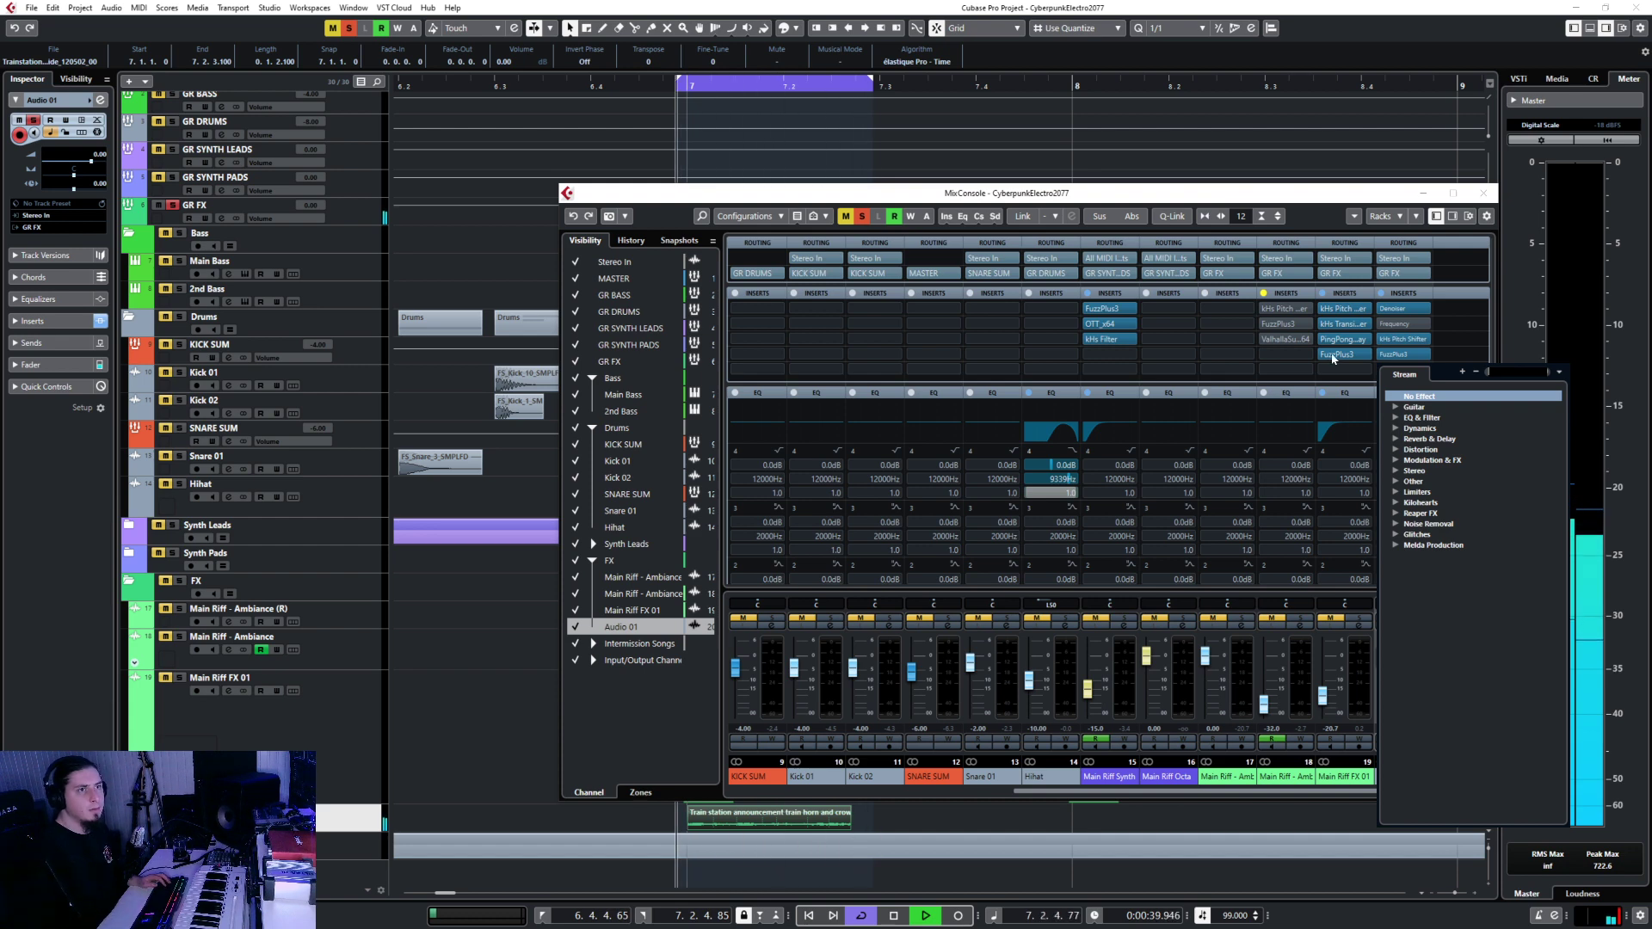
pyautogui.click(1292, 194)
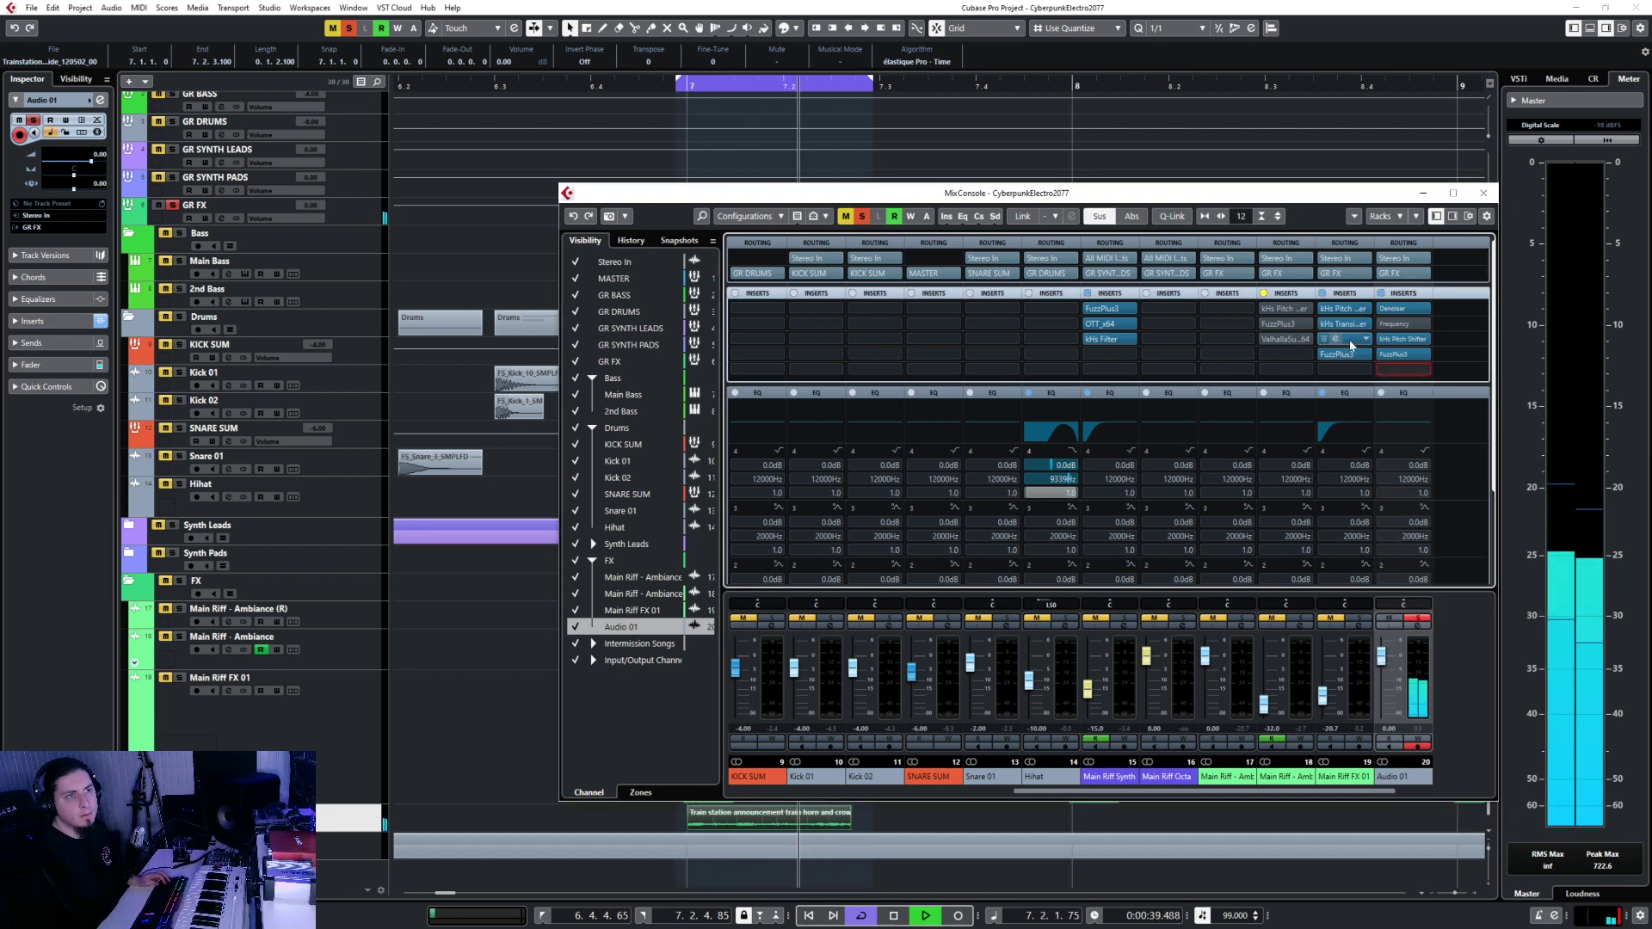
pyautogui.moveTo(1351, 345); pyautogui.dragTo(1403, 377)
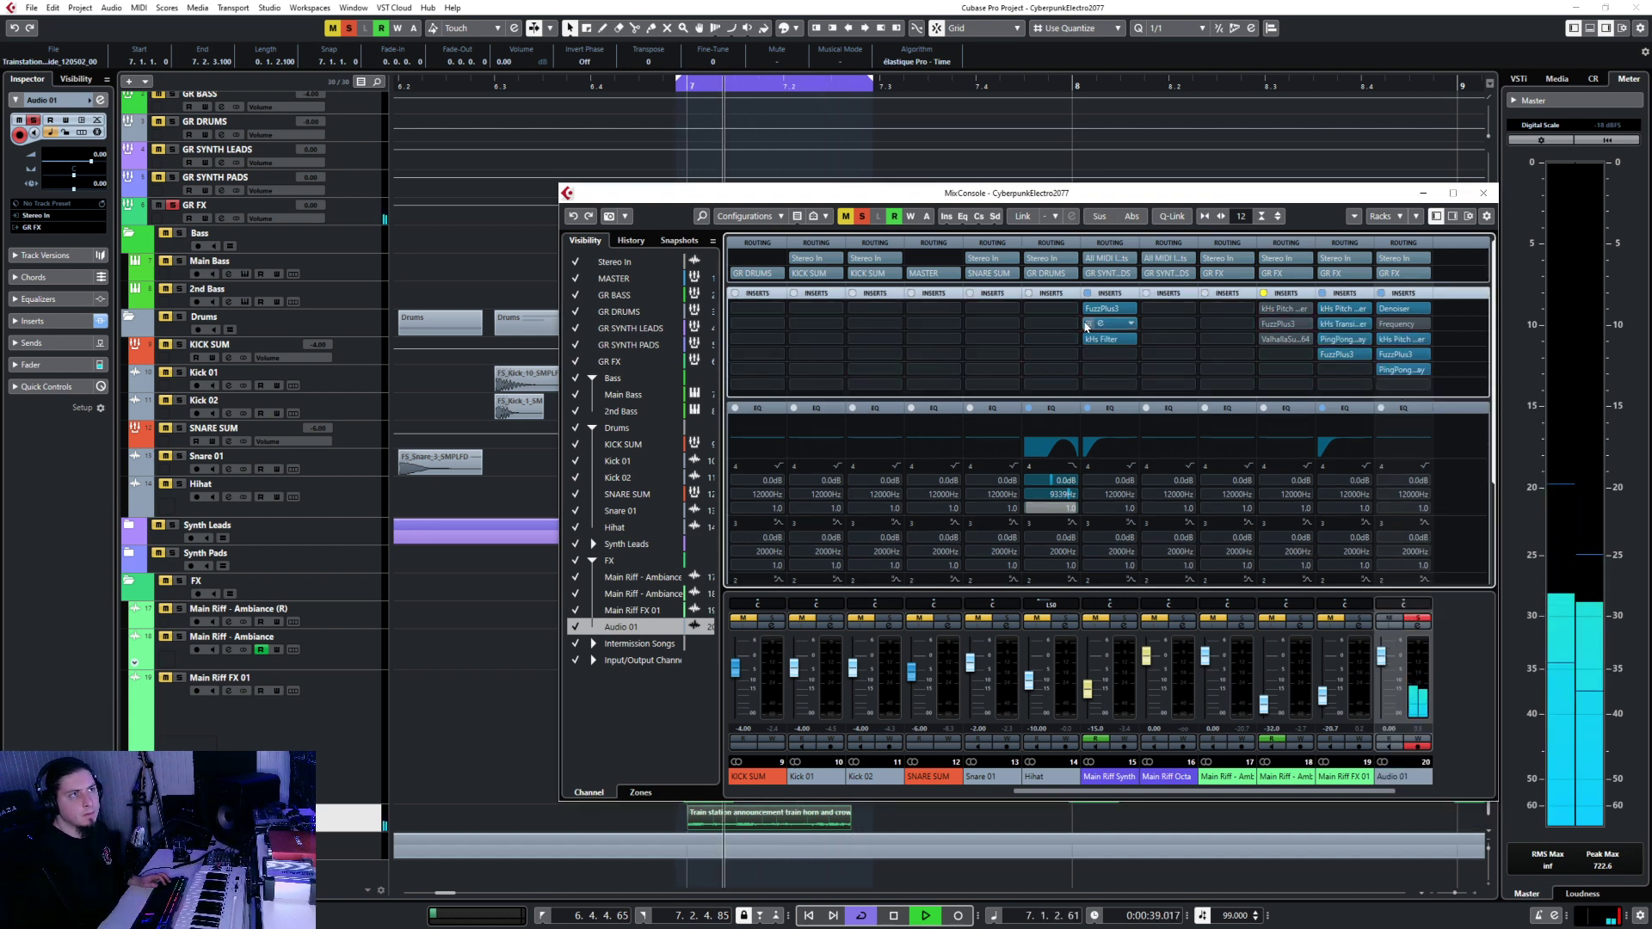
# Close the mixer, switch off cycle playback and solo, and place the playhead at bar 6.
pyautogui.click(1487, 195)
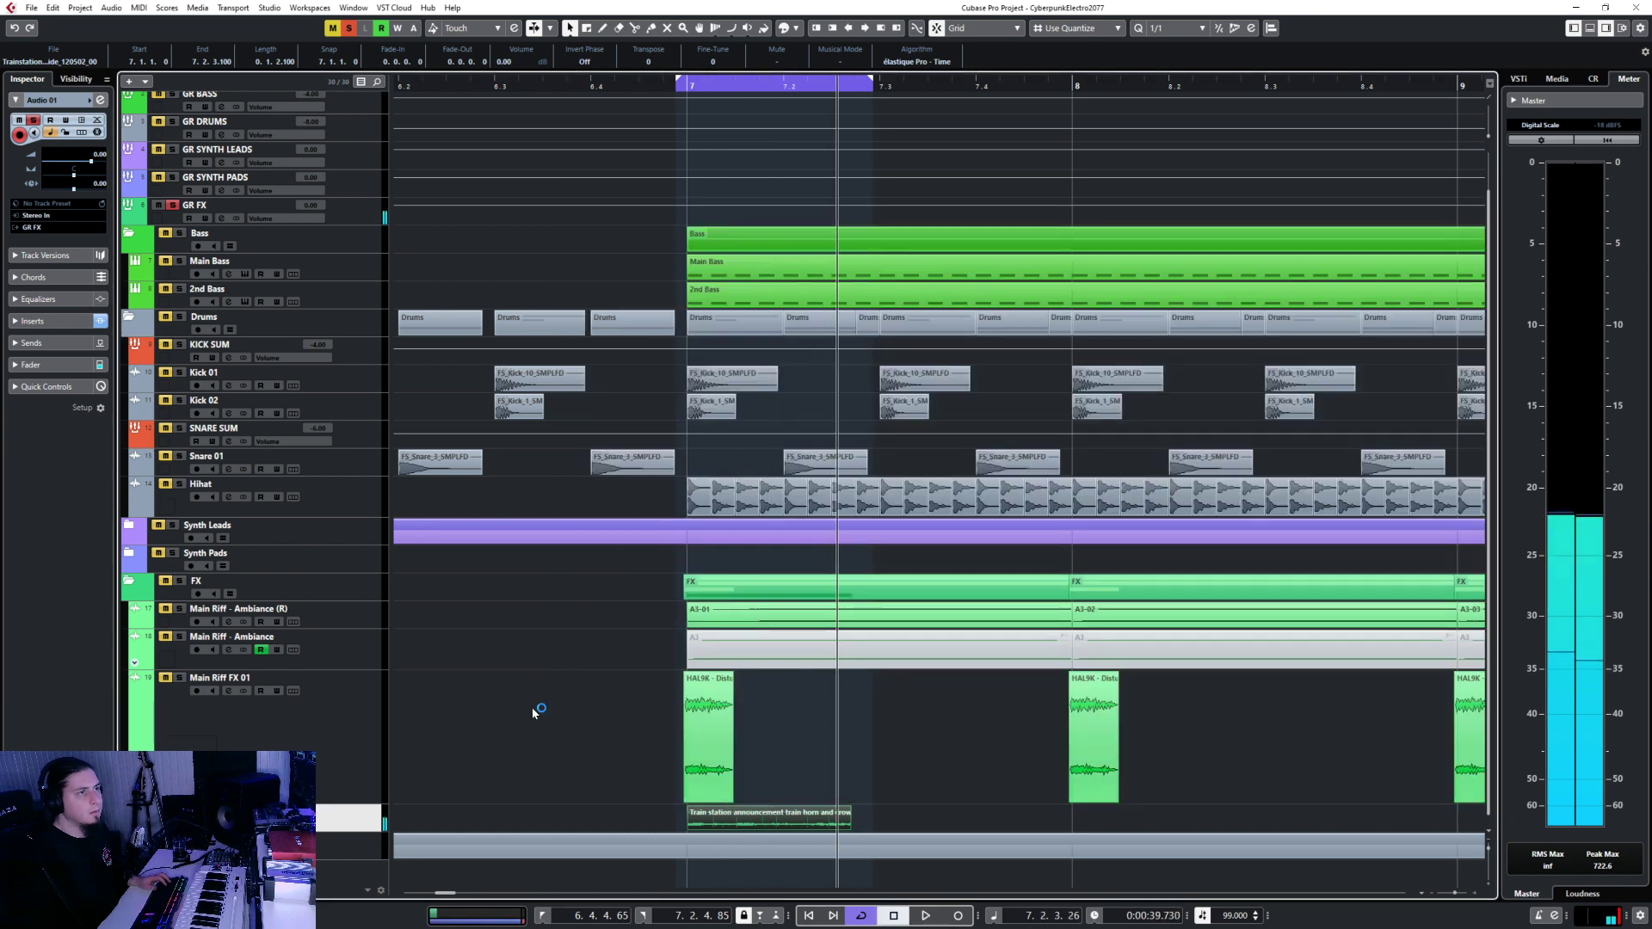
pyautogui.click(852, 915)
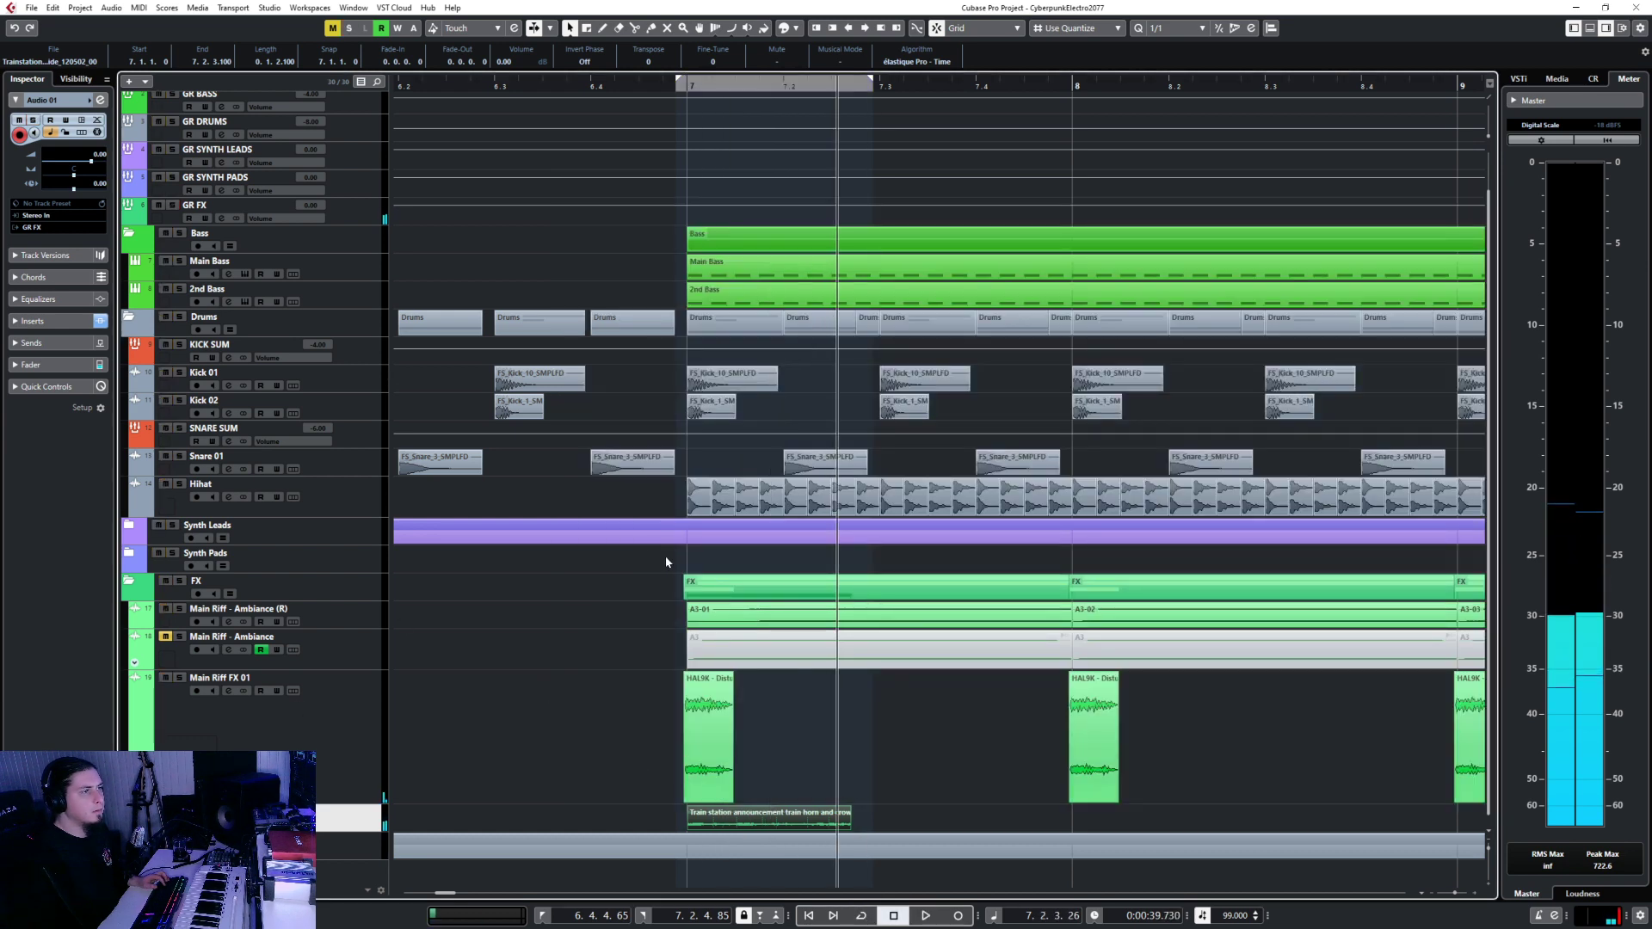
pyautogui.scroll(-3, 602, 521)
pyautogui.click(476, 94)
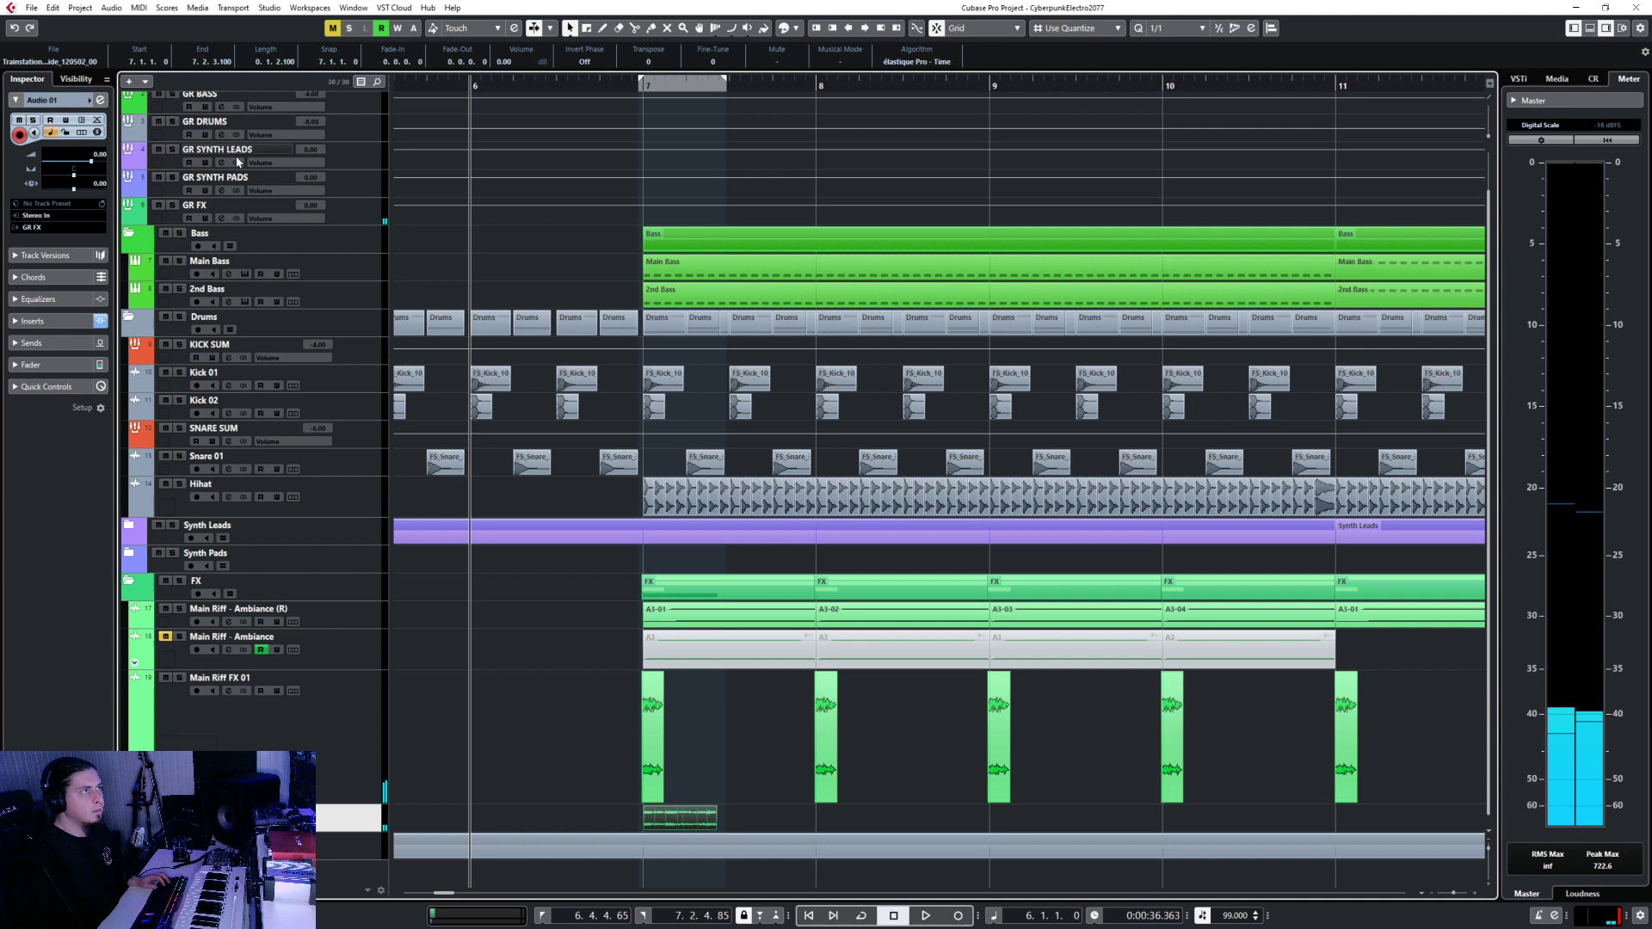
# Play the song from bar 6 and set the Audio 01 track's volume to about -1.17 dB.
pyautogui.click(70, 162)
pyautogui.press('space')
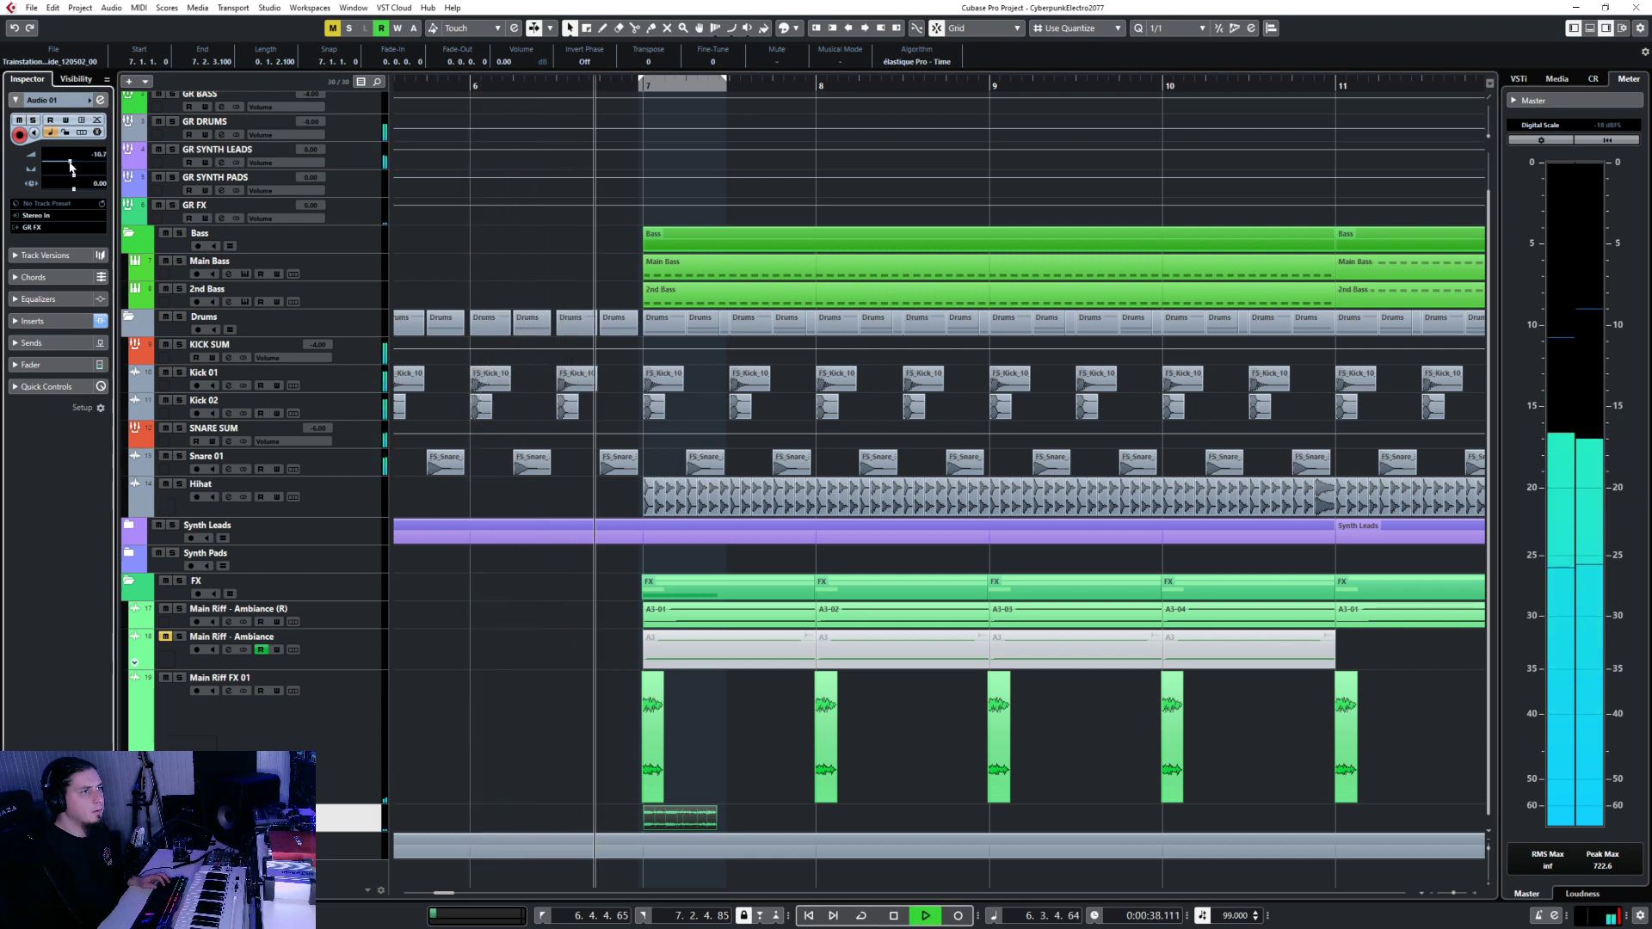
pyautogui.moveTo(69, 162); pyautogui.dragTo(88, 165)
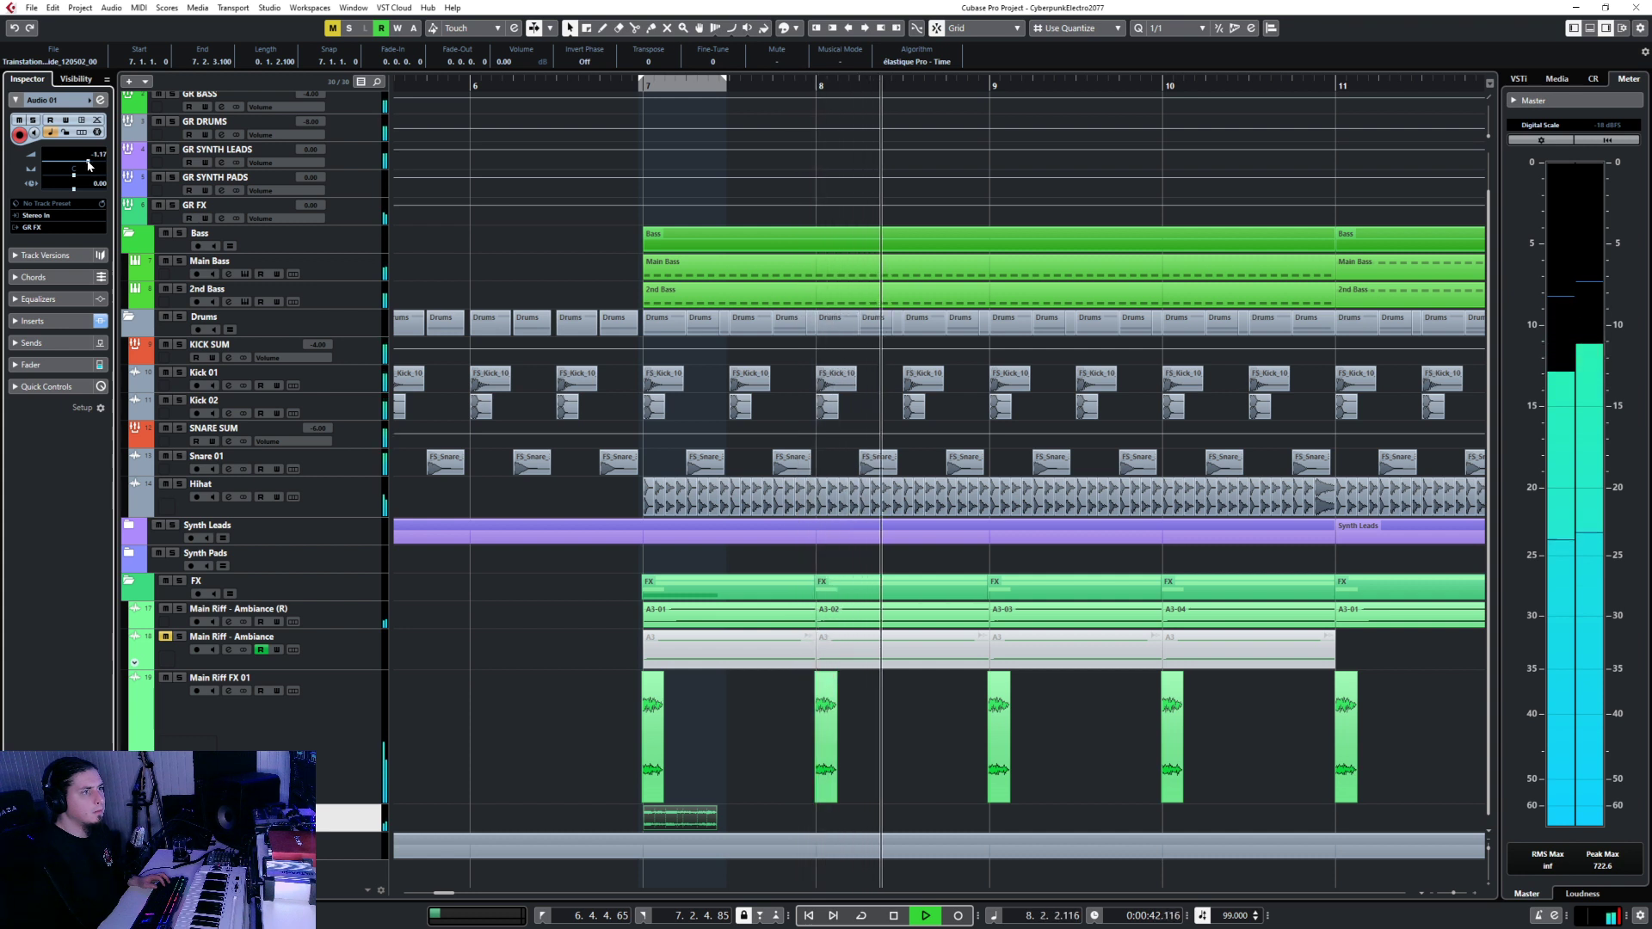
# Stop playback and paste a copy of the train station fragment at bar 9 on the Audio 01 track.
pyautogui.click(654, 818)
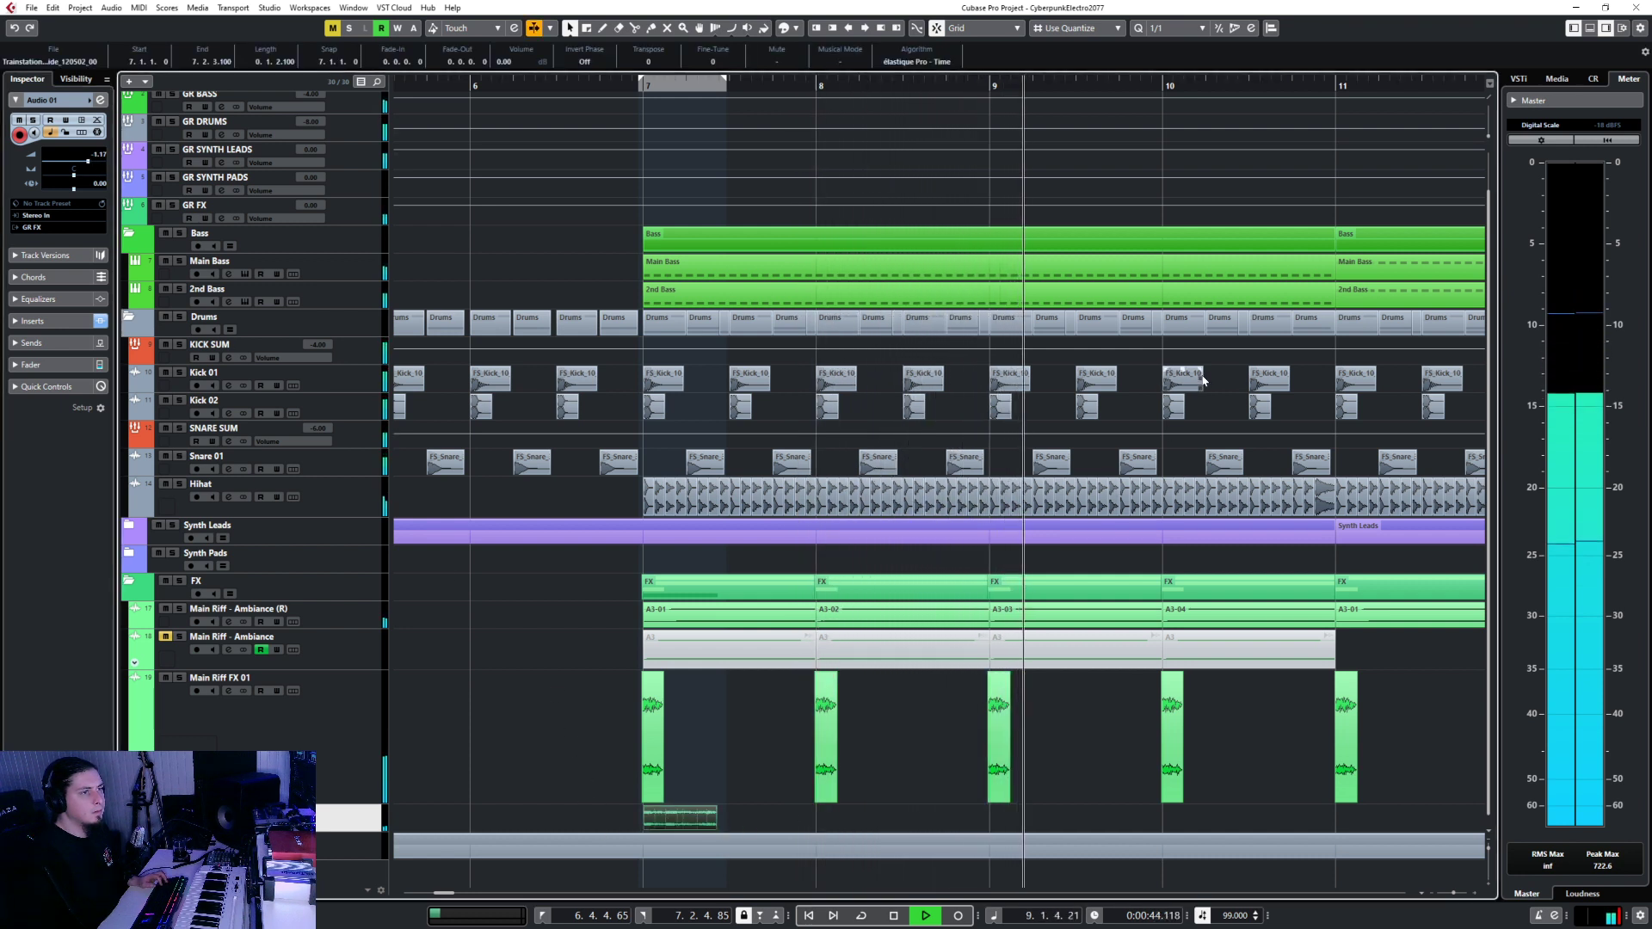
pyautogui.press('space')
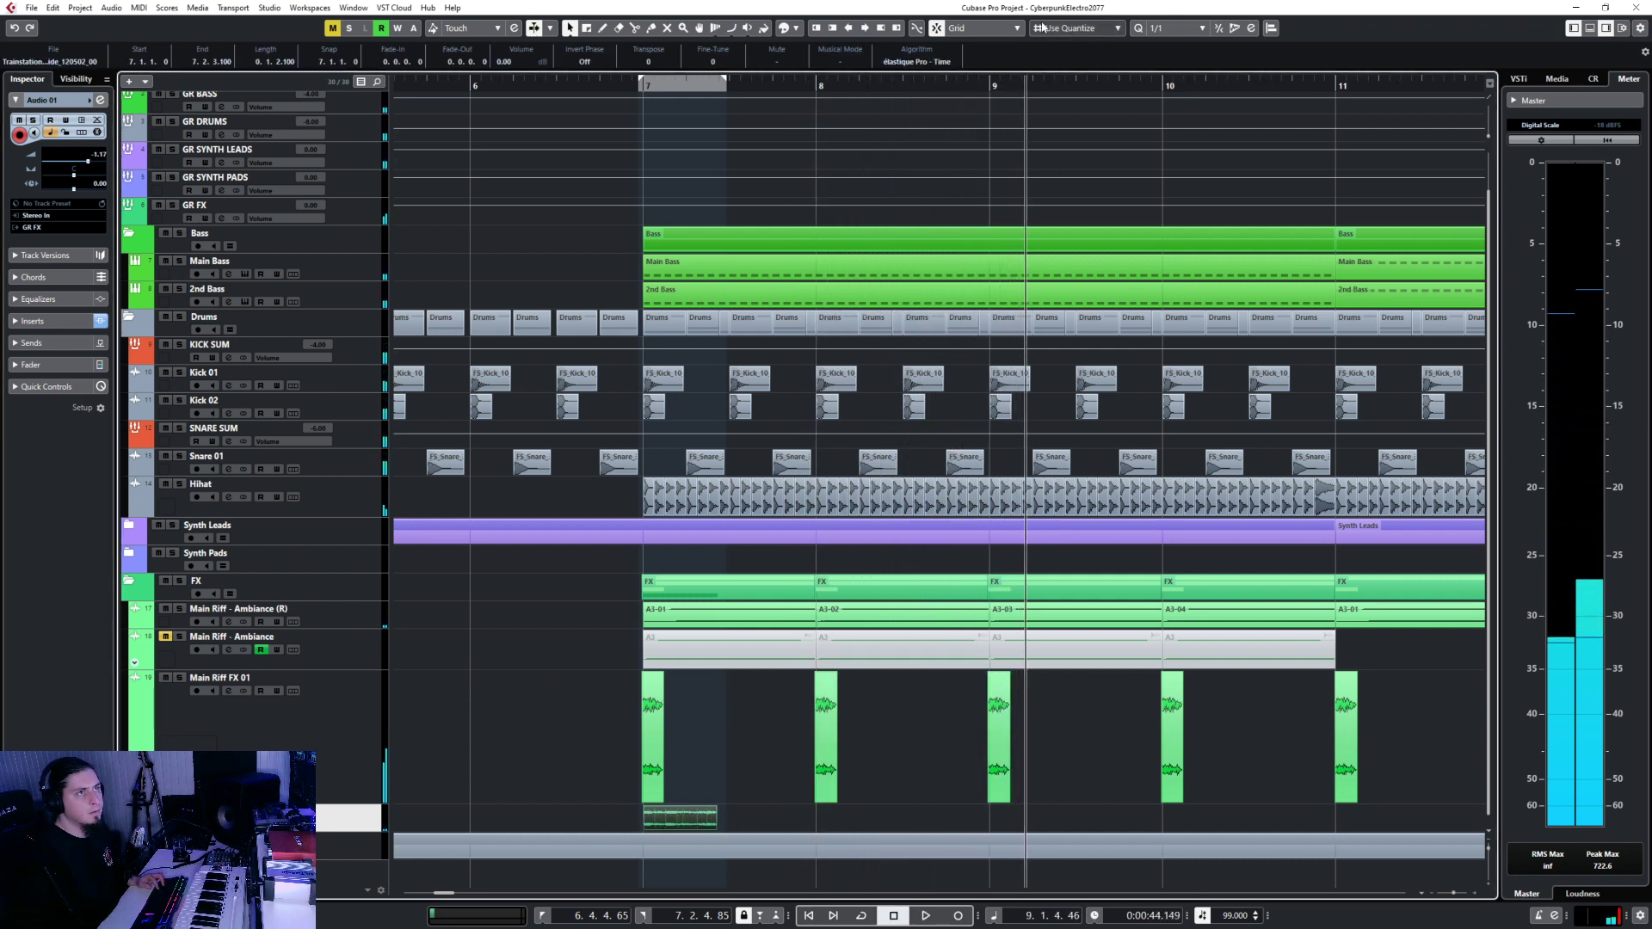
pyautogui.click(989, 84)
pyautogui.hotkey('ctrl', 'v')
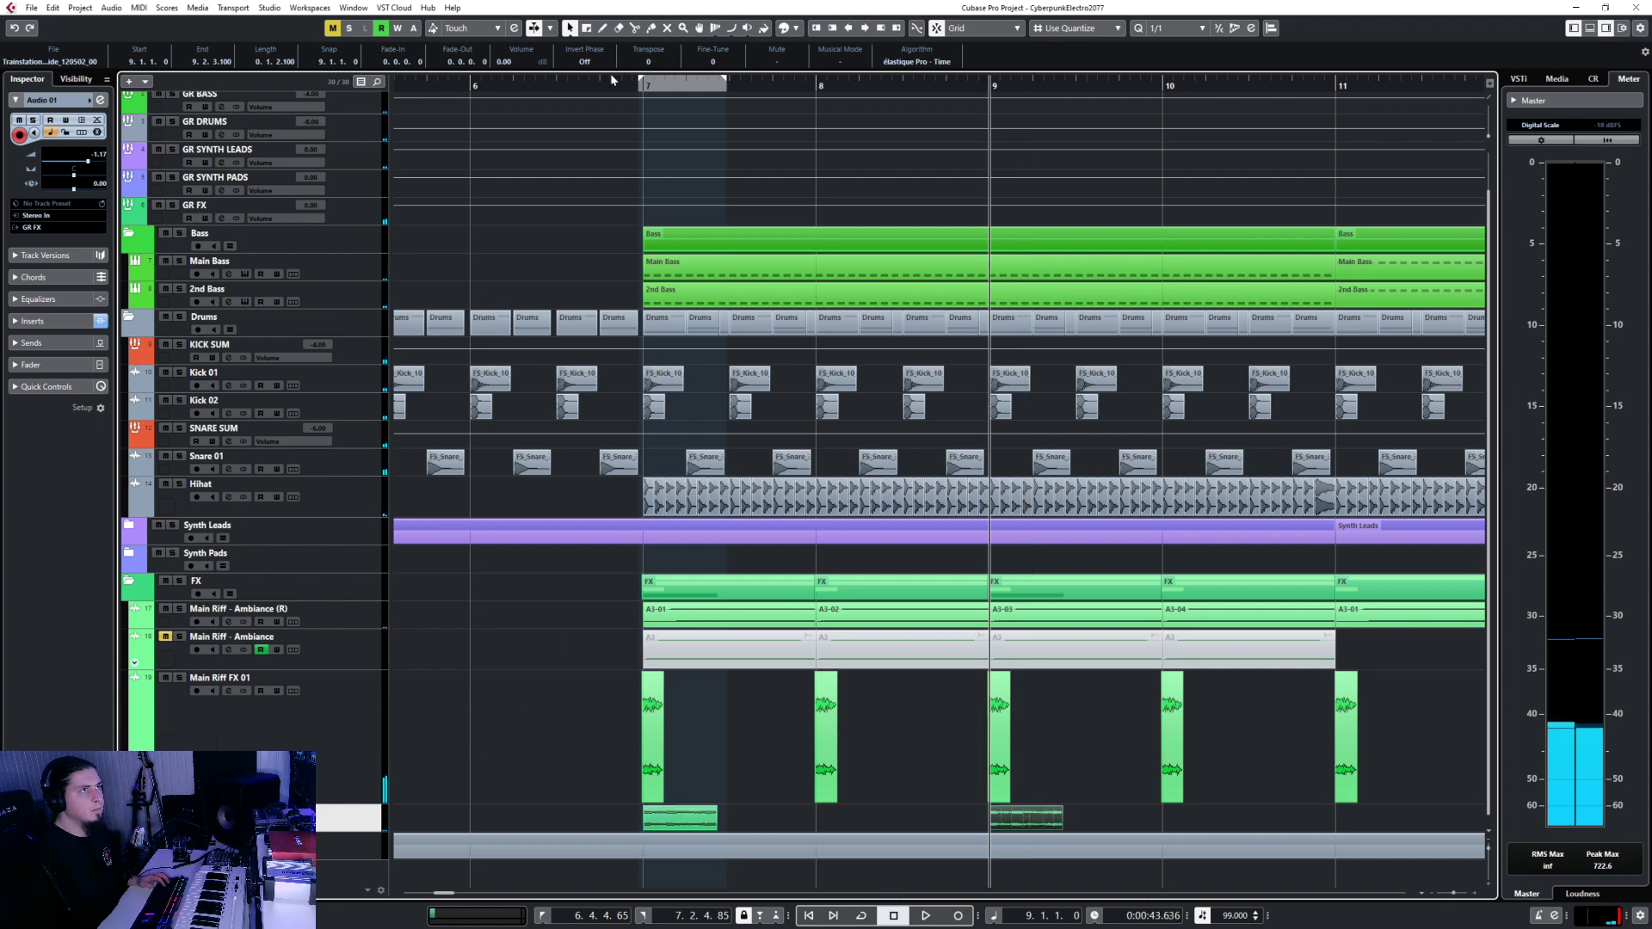
# Return the playhead to bar 7, reopen and reposition the mixer, and check the Audio 01 channel's FuzzPlus3 settings.
pyautogui.click(587, 89)
pyautogui.press('F3')
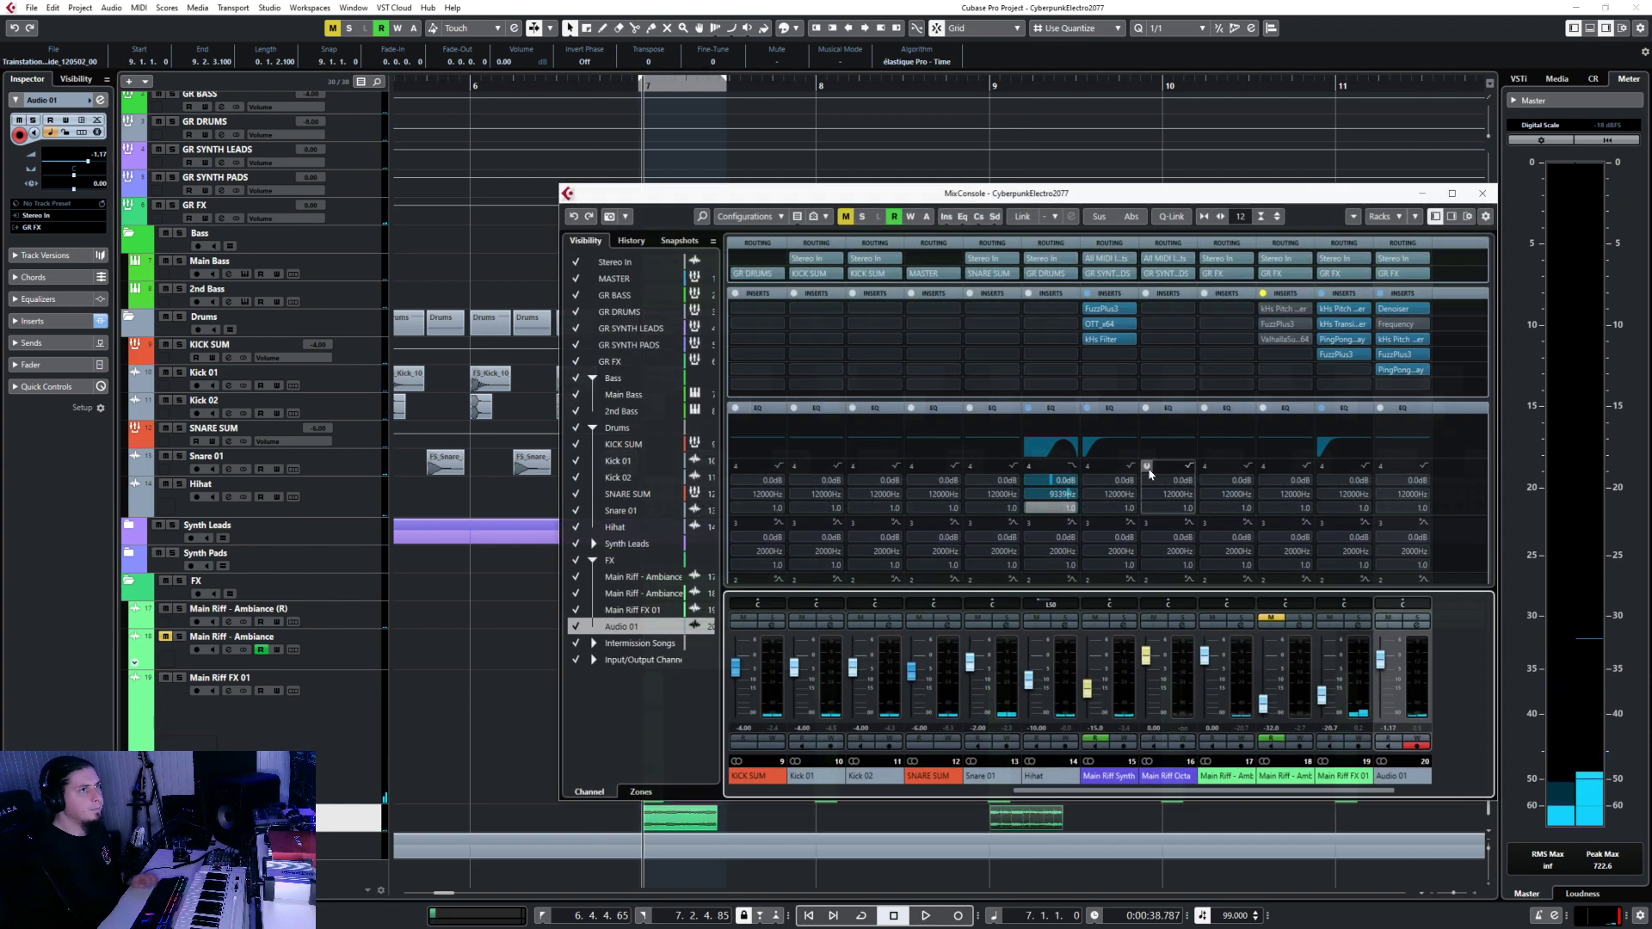
pyautogui.moveTo(1280, 192); pyautogui.dragTo(1021, 159)
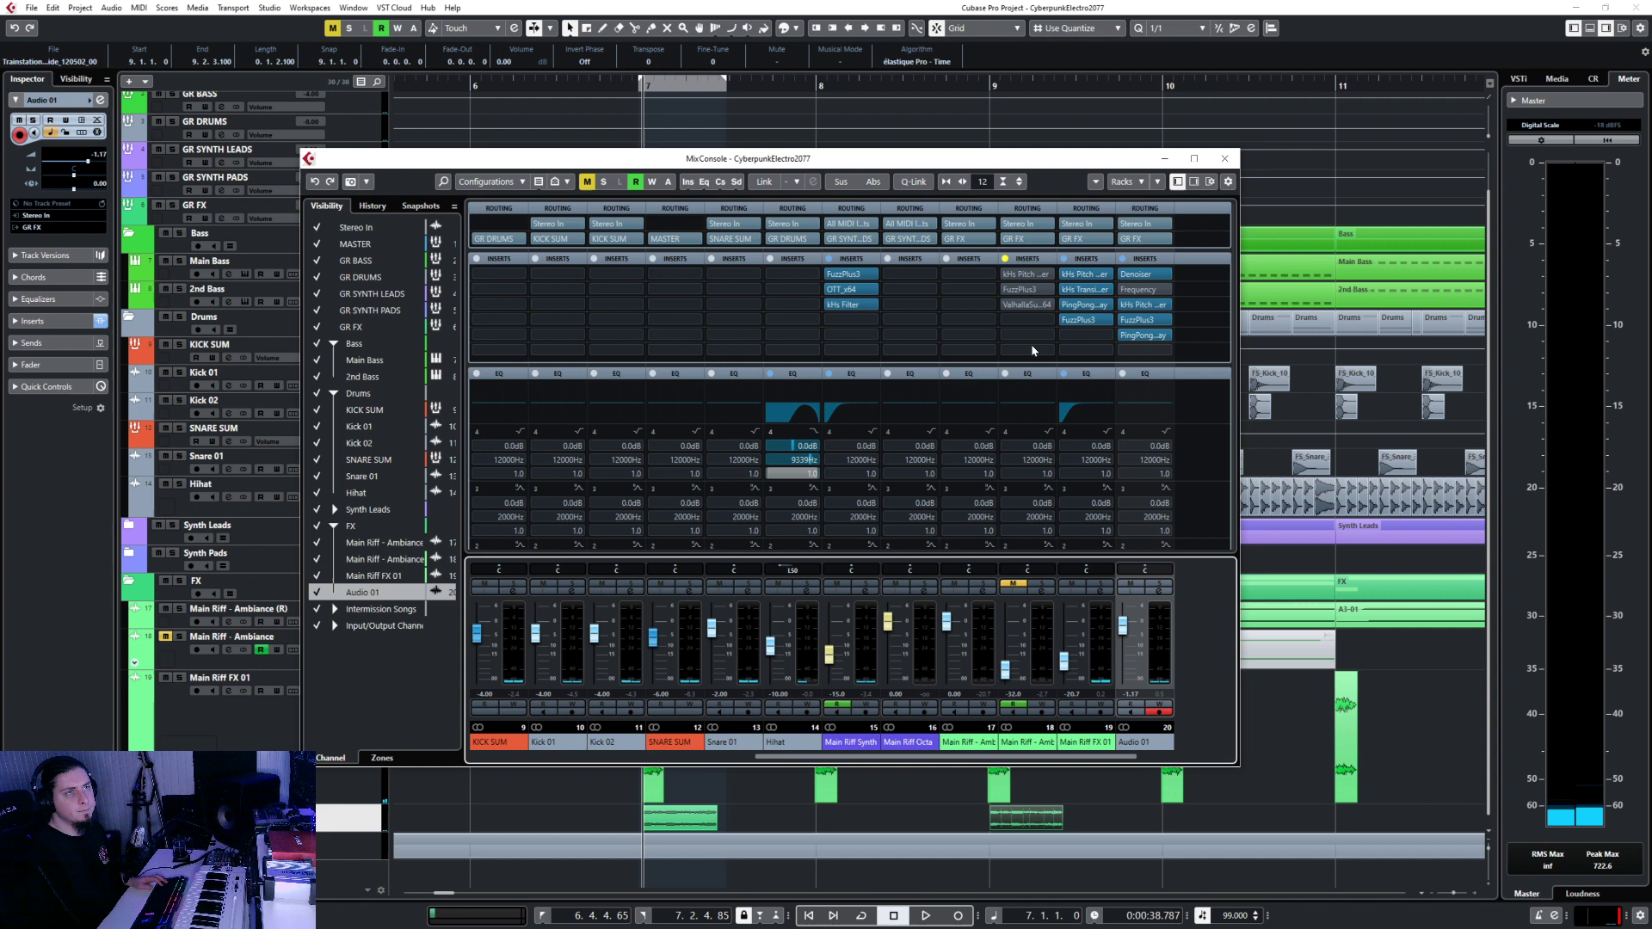
pyautogui.doubleClick(1136, 322)
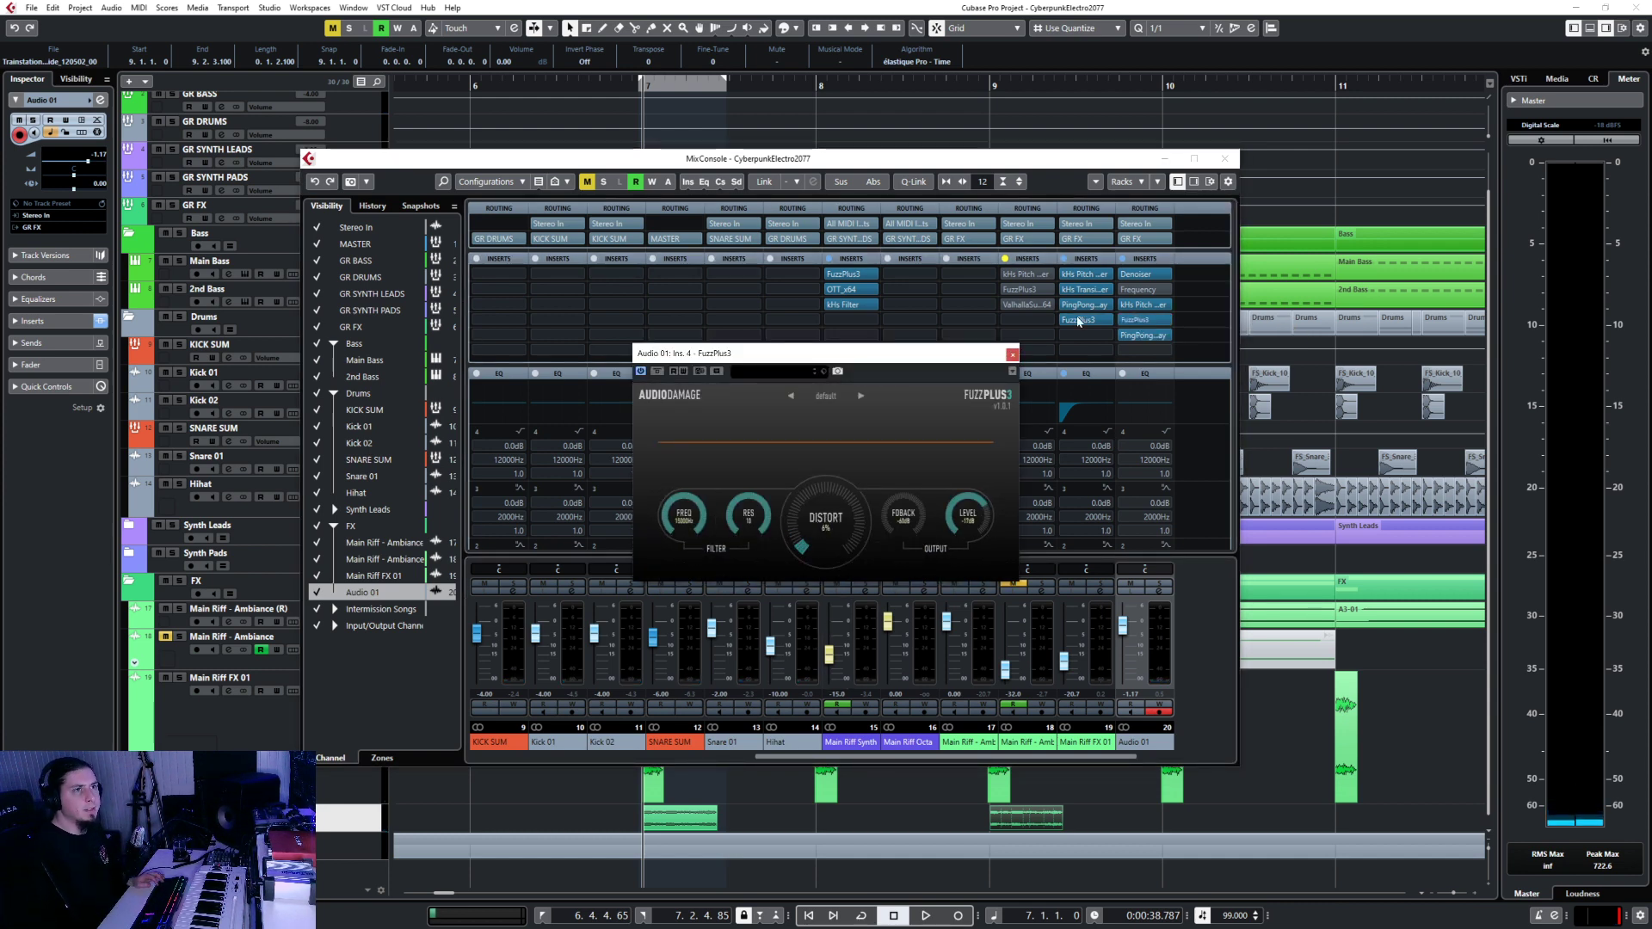
pyautogui.click(1012, 354)
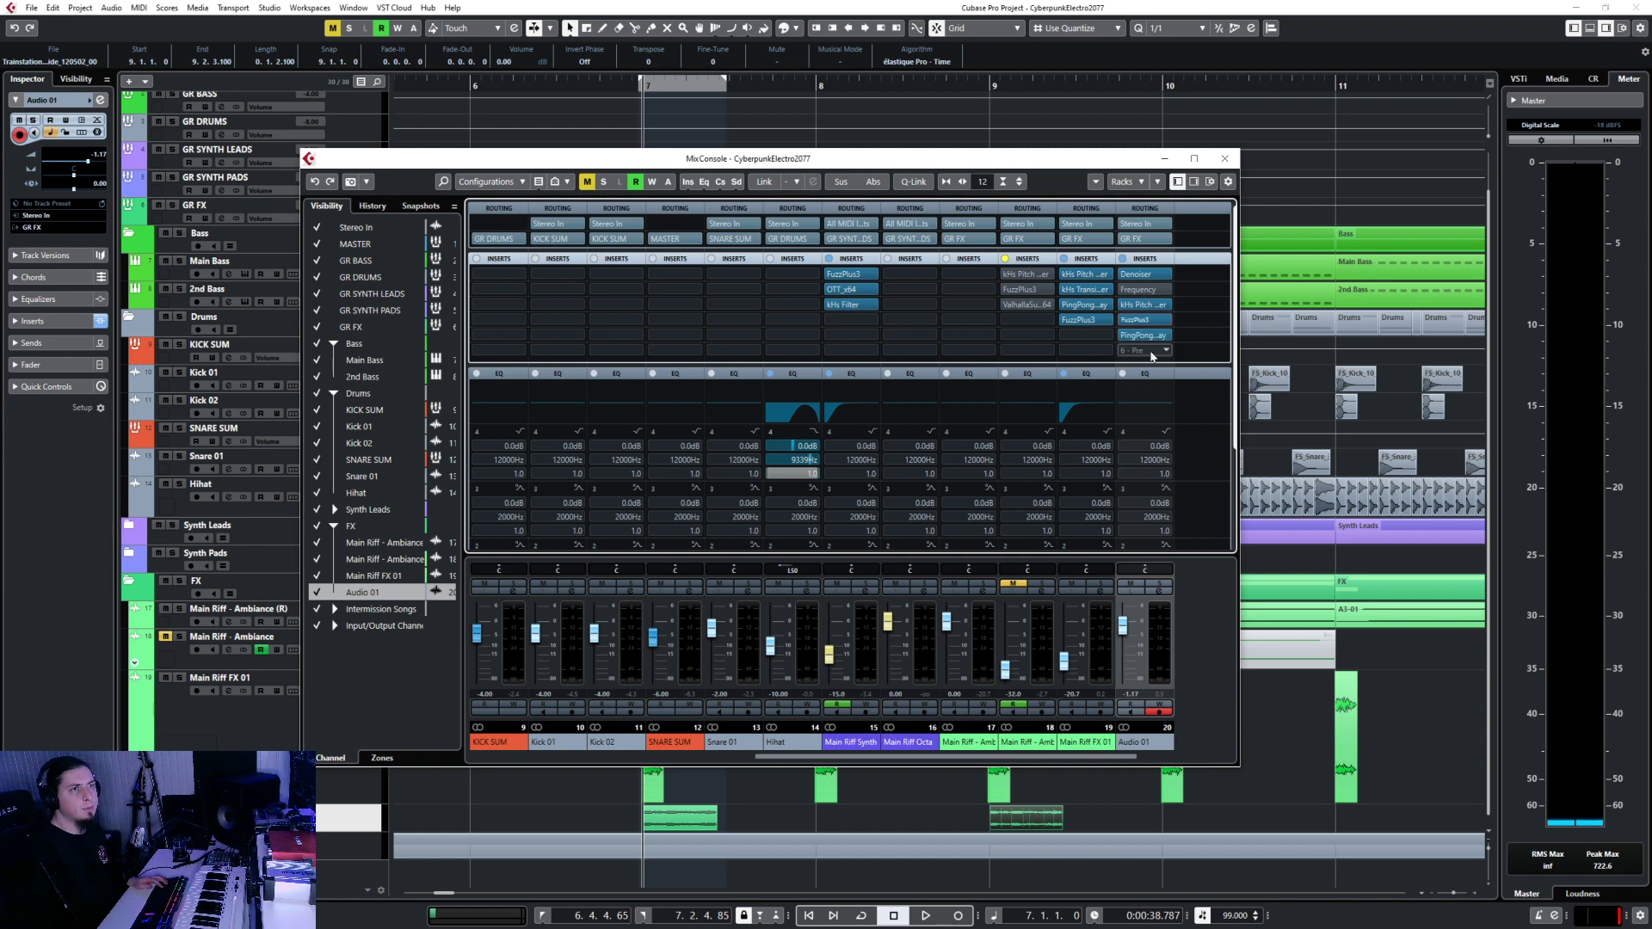
# Insert OTT_x64 in the Audio 01 channel's sixth insert slot and play the song from bar 7.
pyautogui.click(1152, 348)
pyautogui.write('ott')
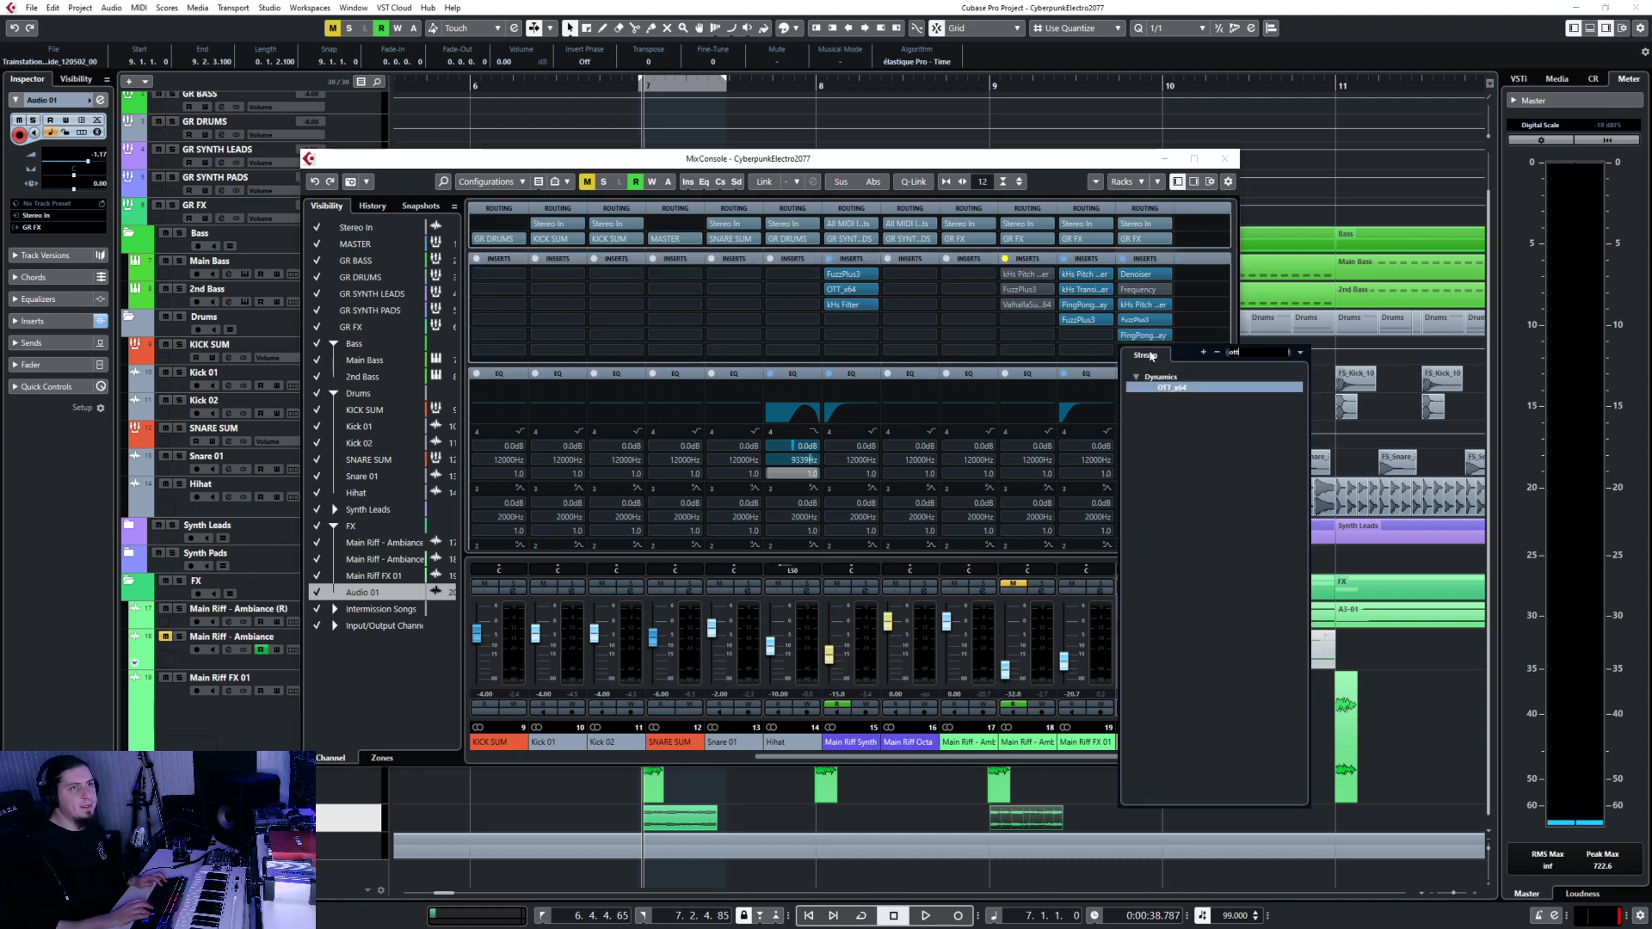
pyautogui.press('Return')
pyautogui.press('space')
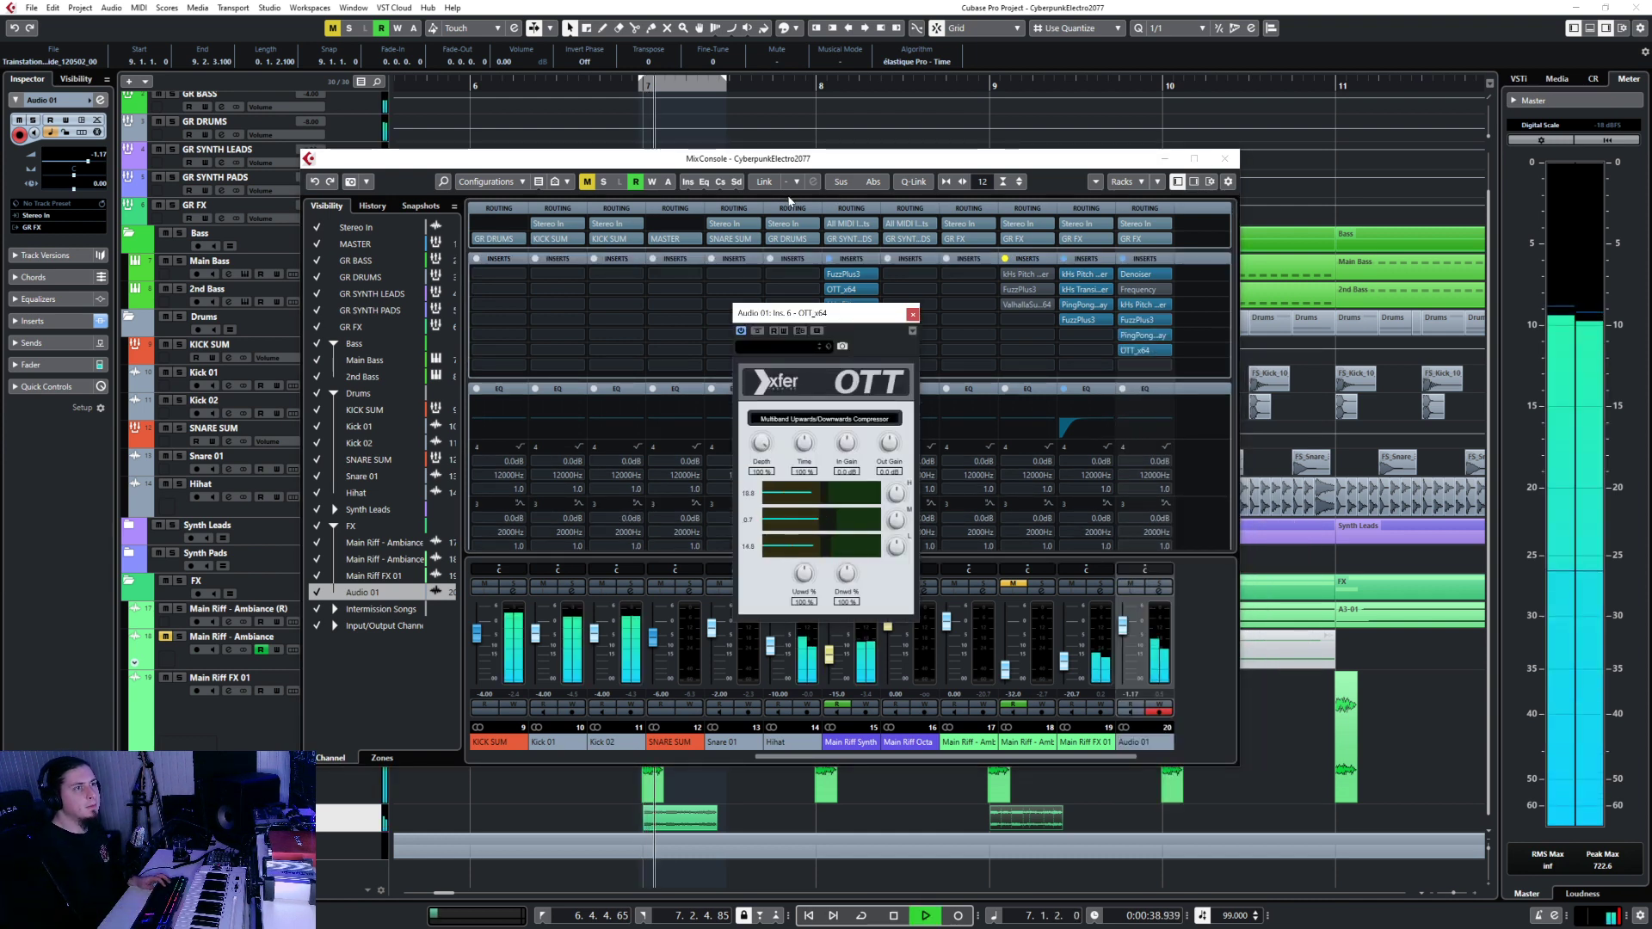
pyautogui.click(913, 315)
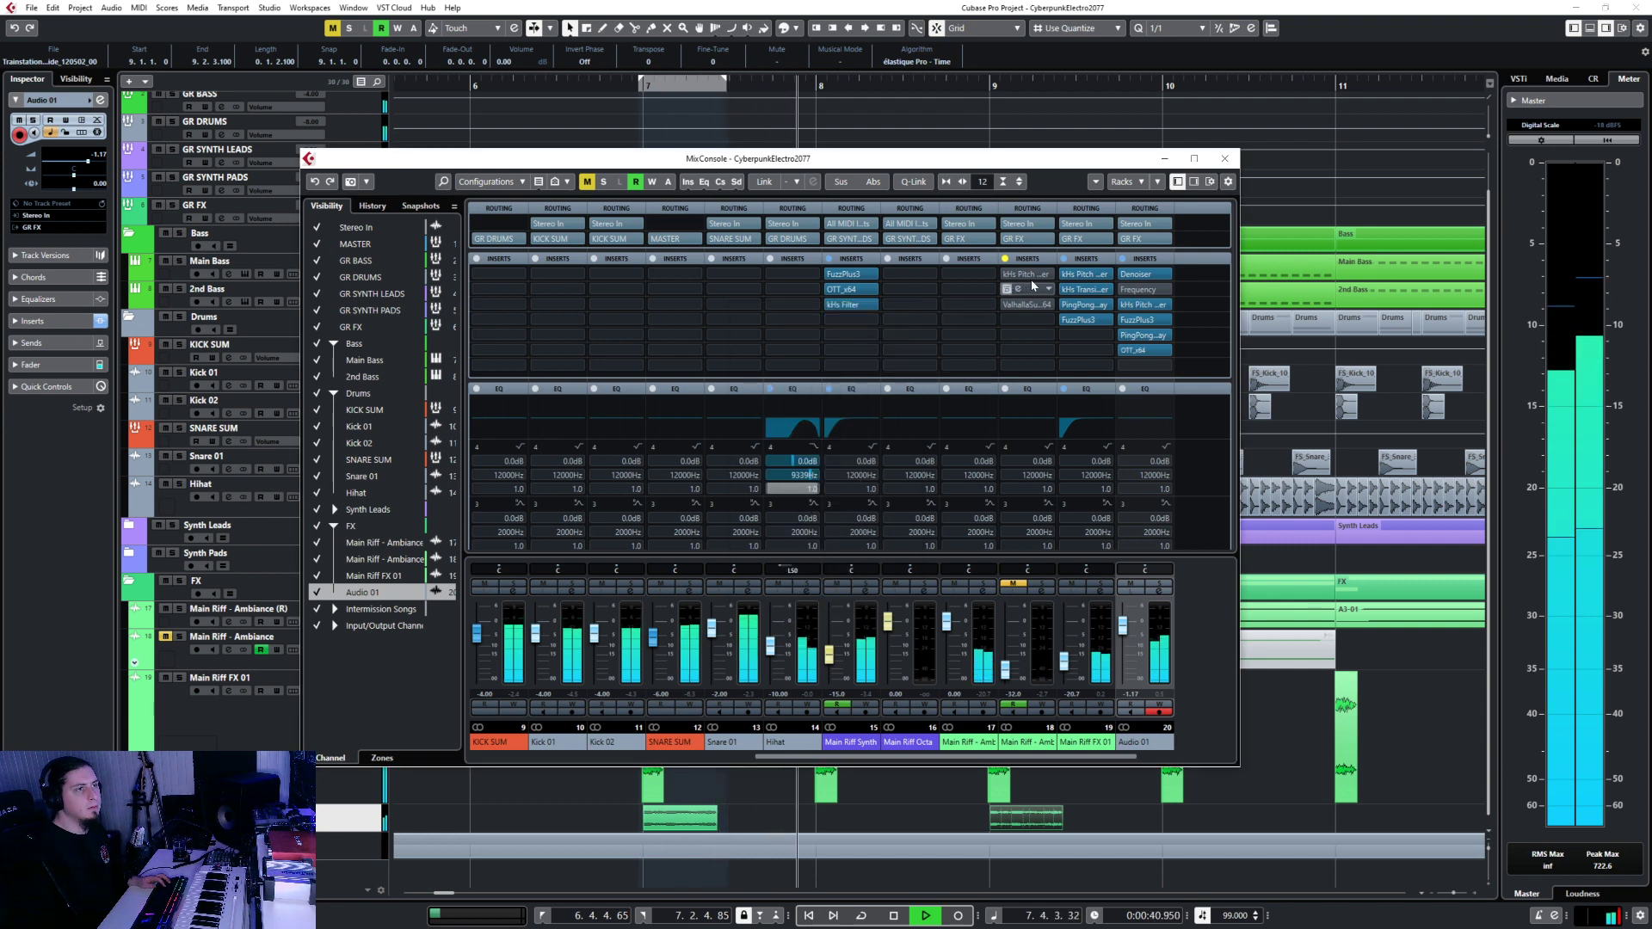
# Check the PingPongDelay settings on the Audio 01 channel during playback, close the mixer and stop playback.
pyautogui.click(1144, 335)
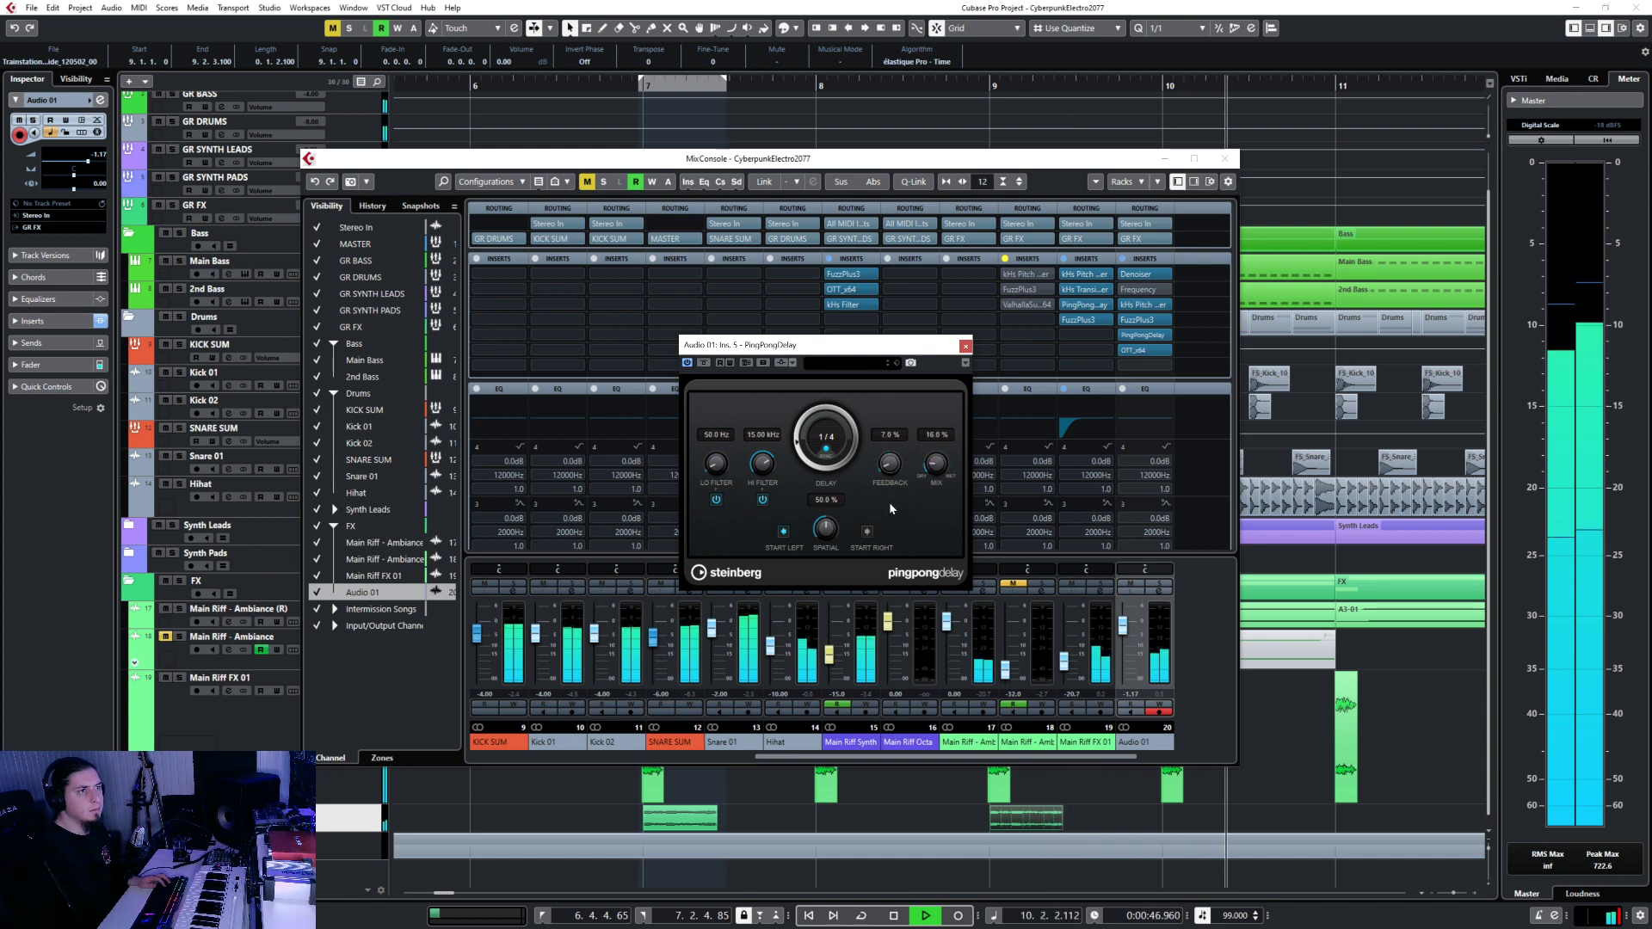
pyautogui.click(965, 345)
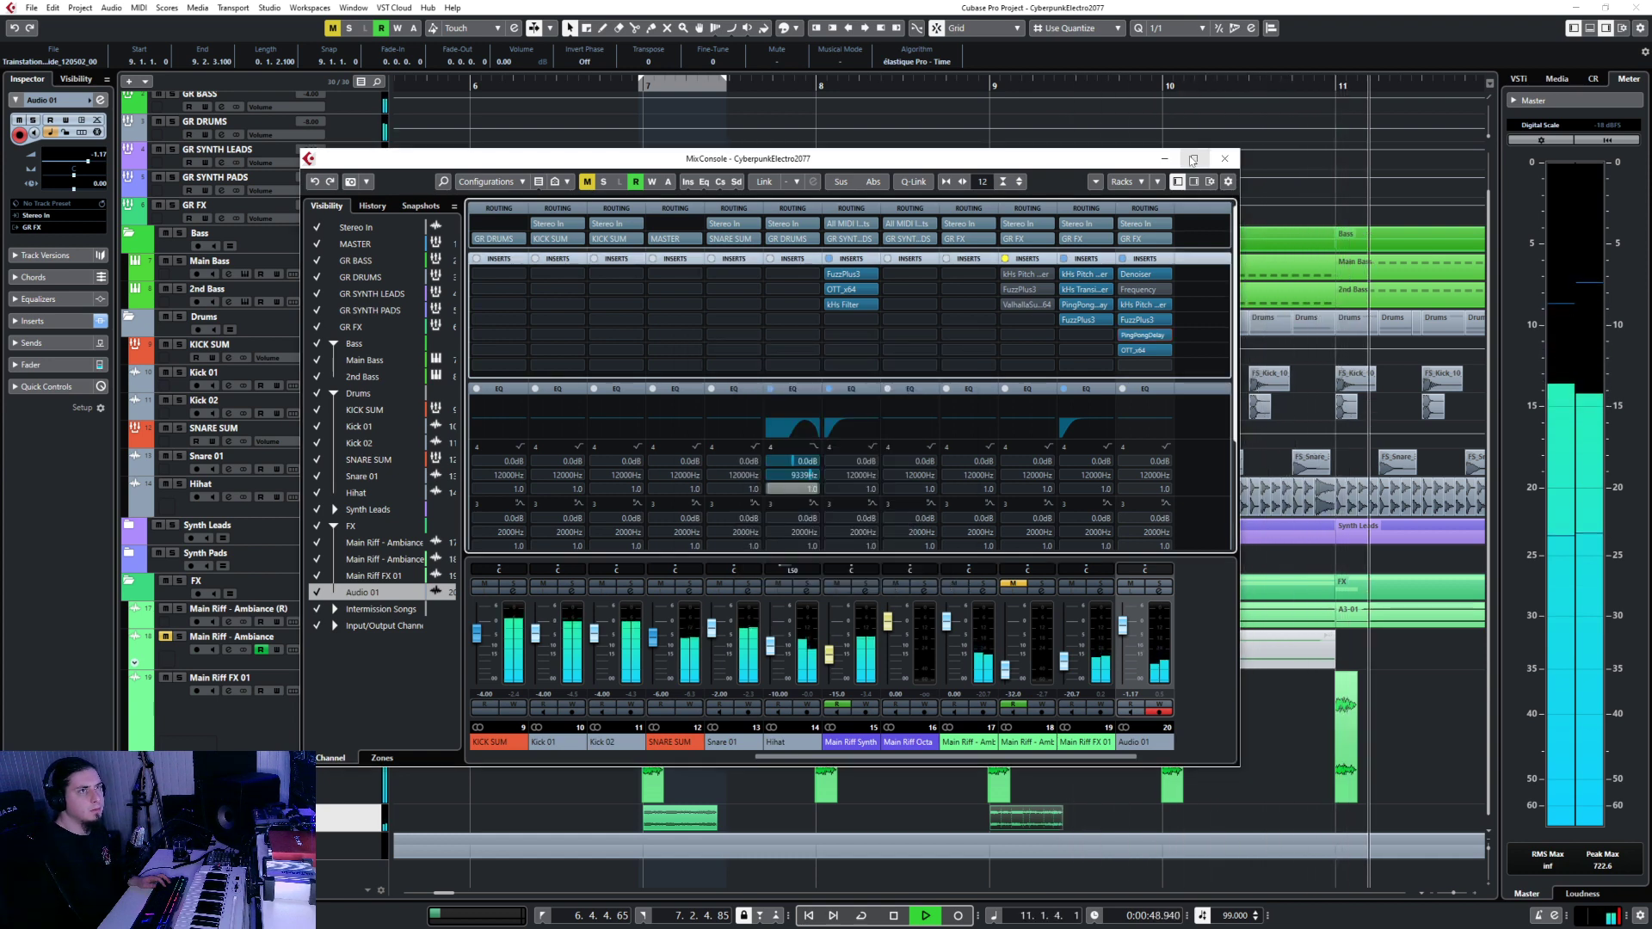
pyautogui.click(1224, 158)
pyautogui.press('space')
pyautogui.press('g')
pyautogui.press('g')
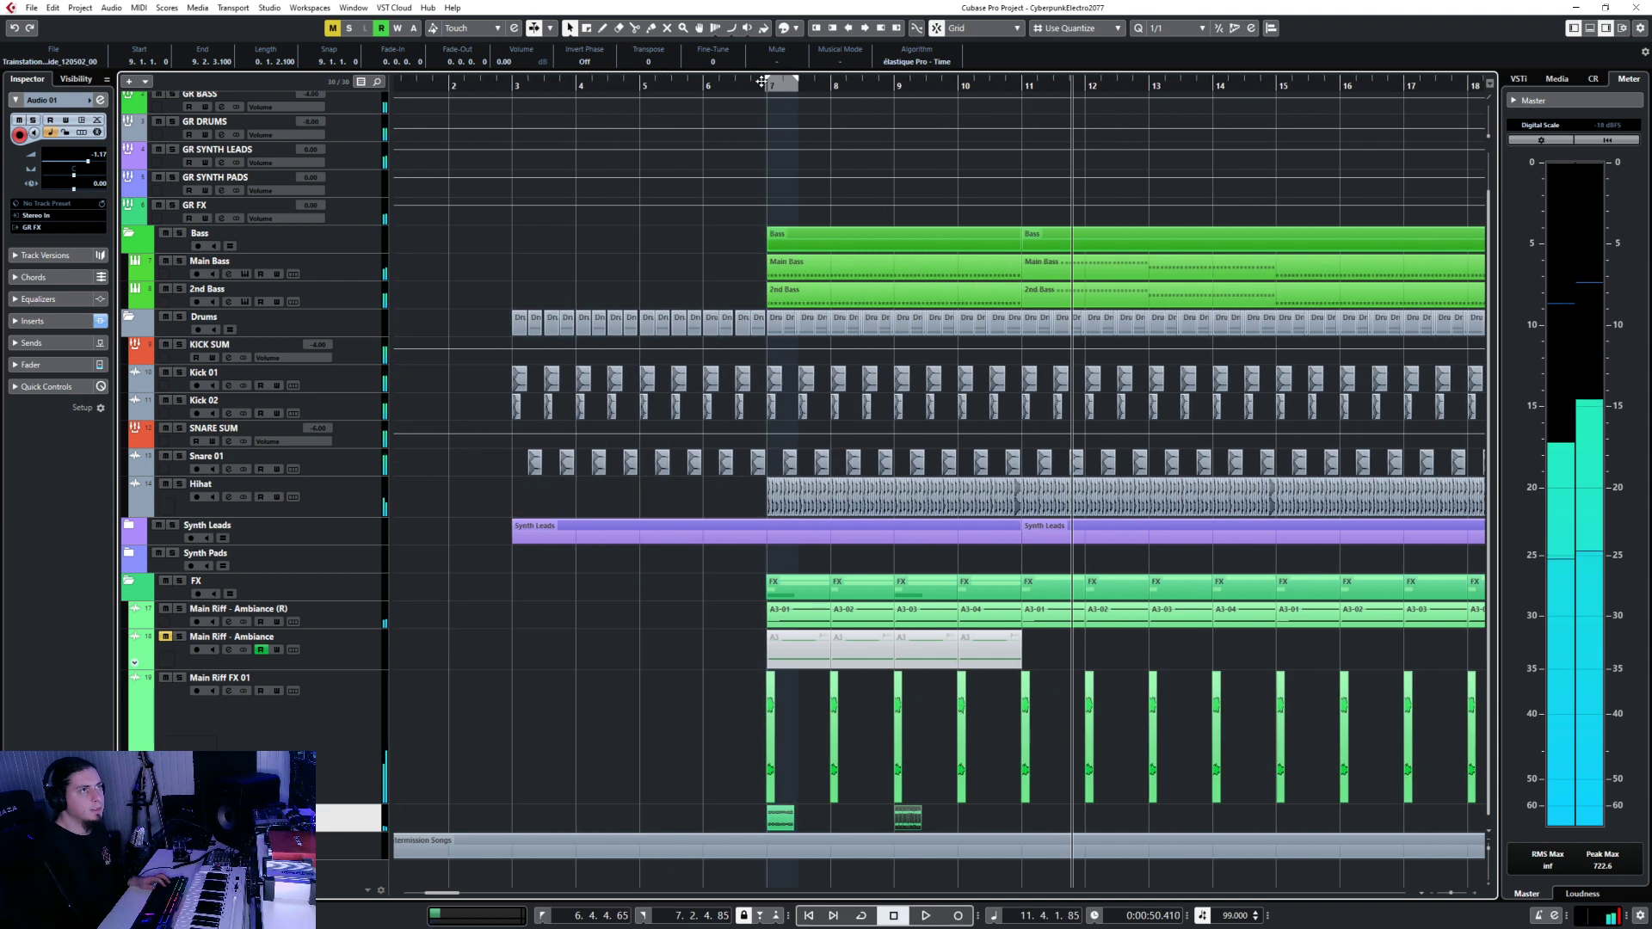
# Play the song from just before bar 6 and lower the Audio 01 track's volume.
pyautogui.click(702, 82)
pyautogui.press('space')
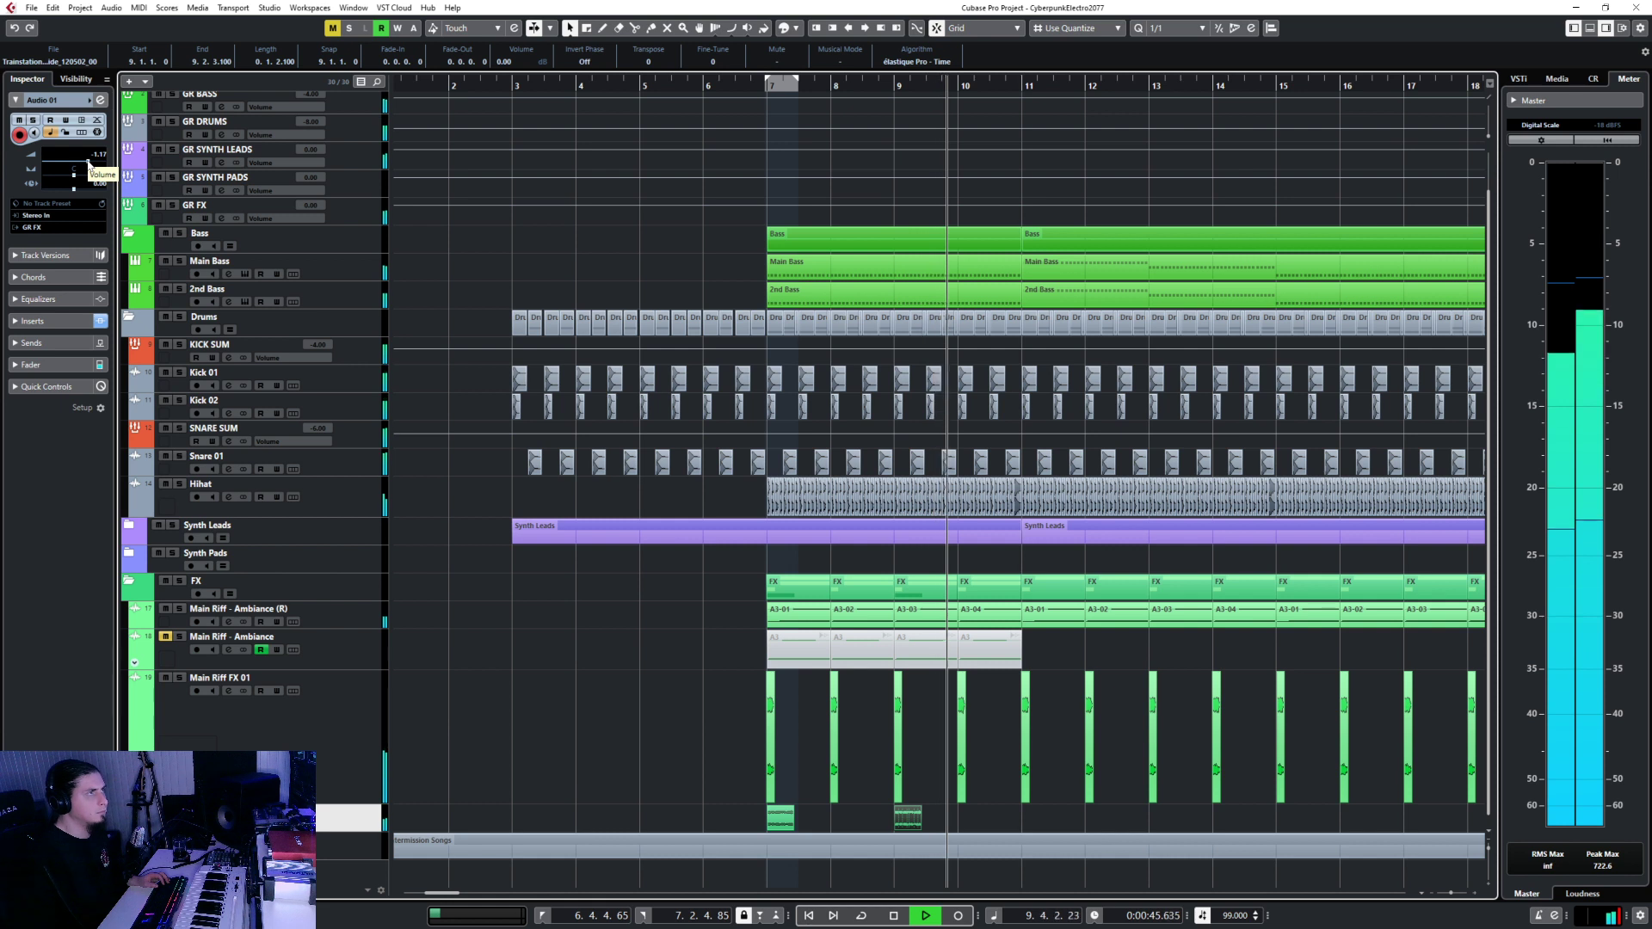
pyautogui.moveTo(88, 164); pyautogui.dragTo(72, 165)
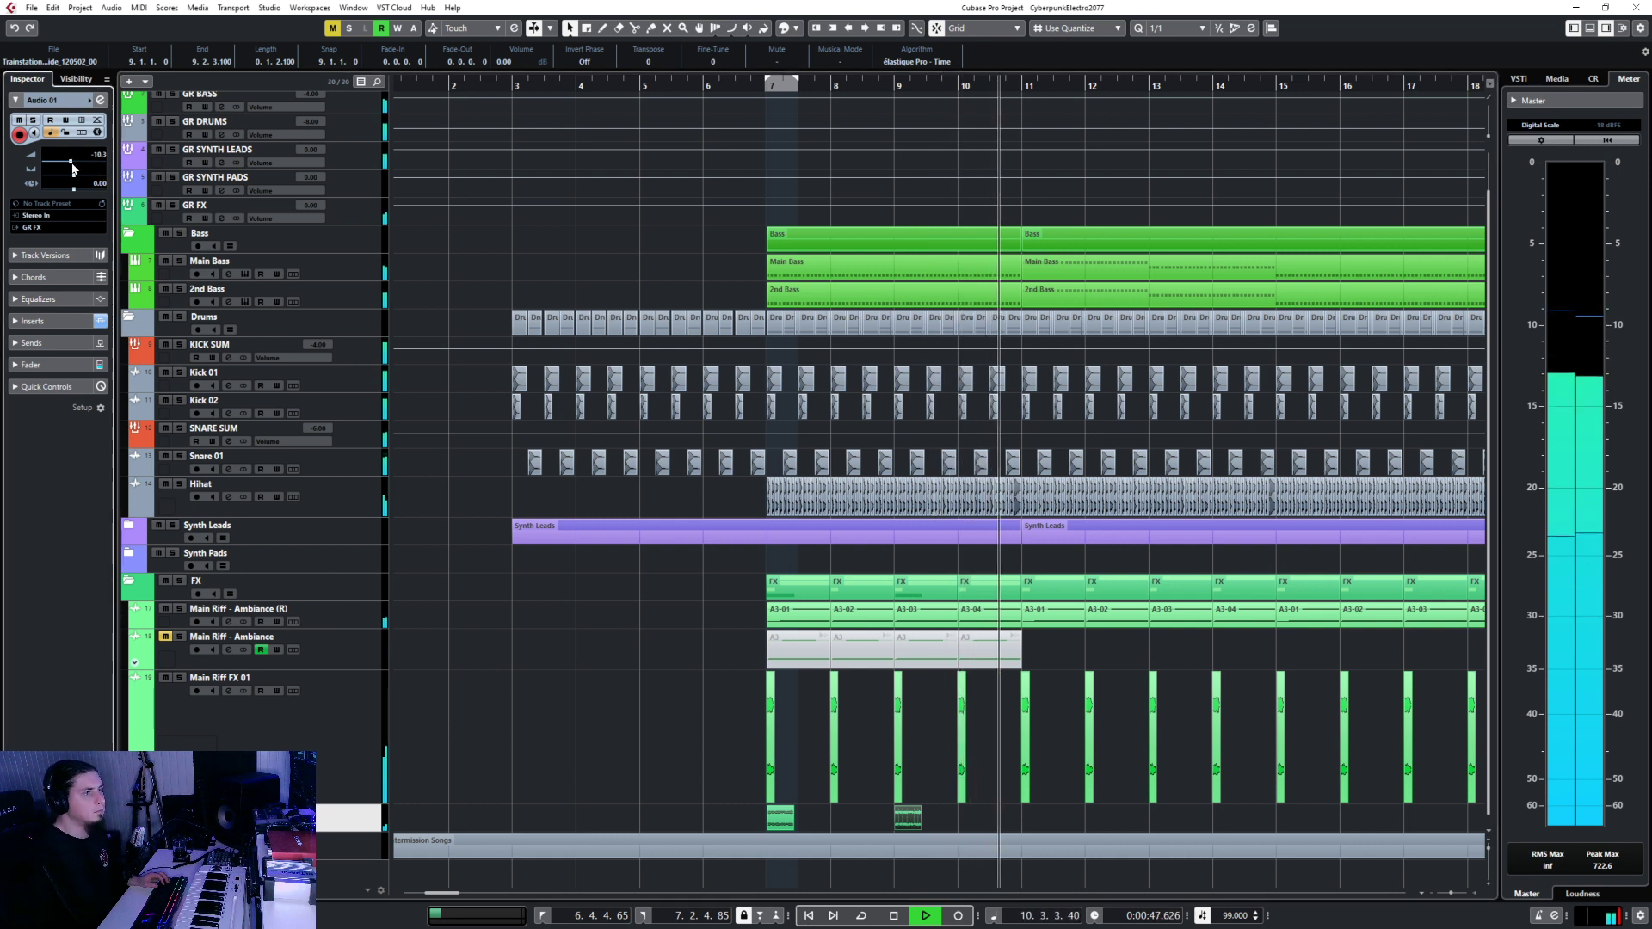
# Select both train station fragments, stop playback and extend their starts slightly earlier, with the first beginning at 6.4.4.110.
pyautogui.click(778, 828)
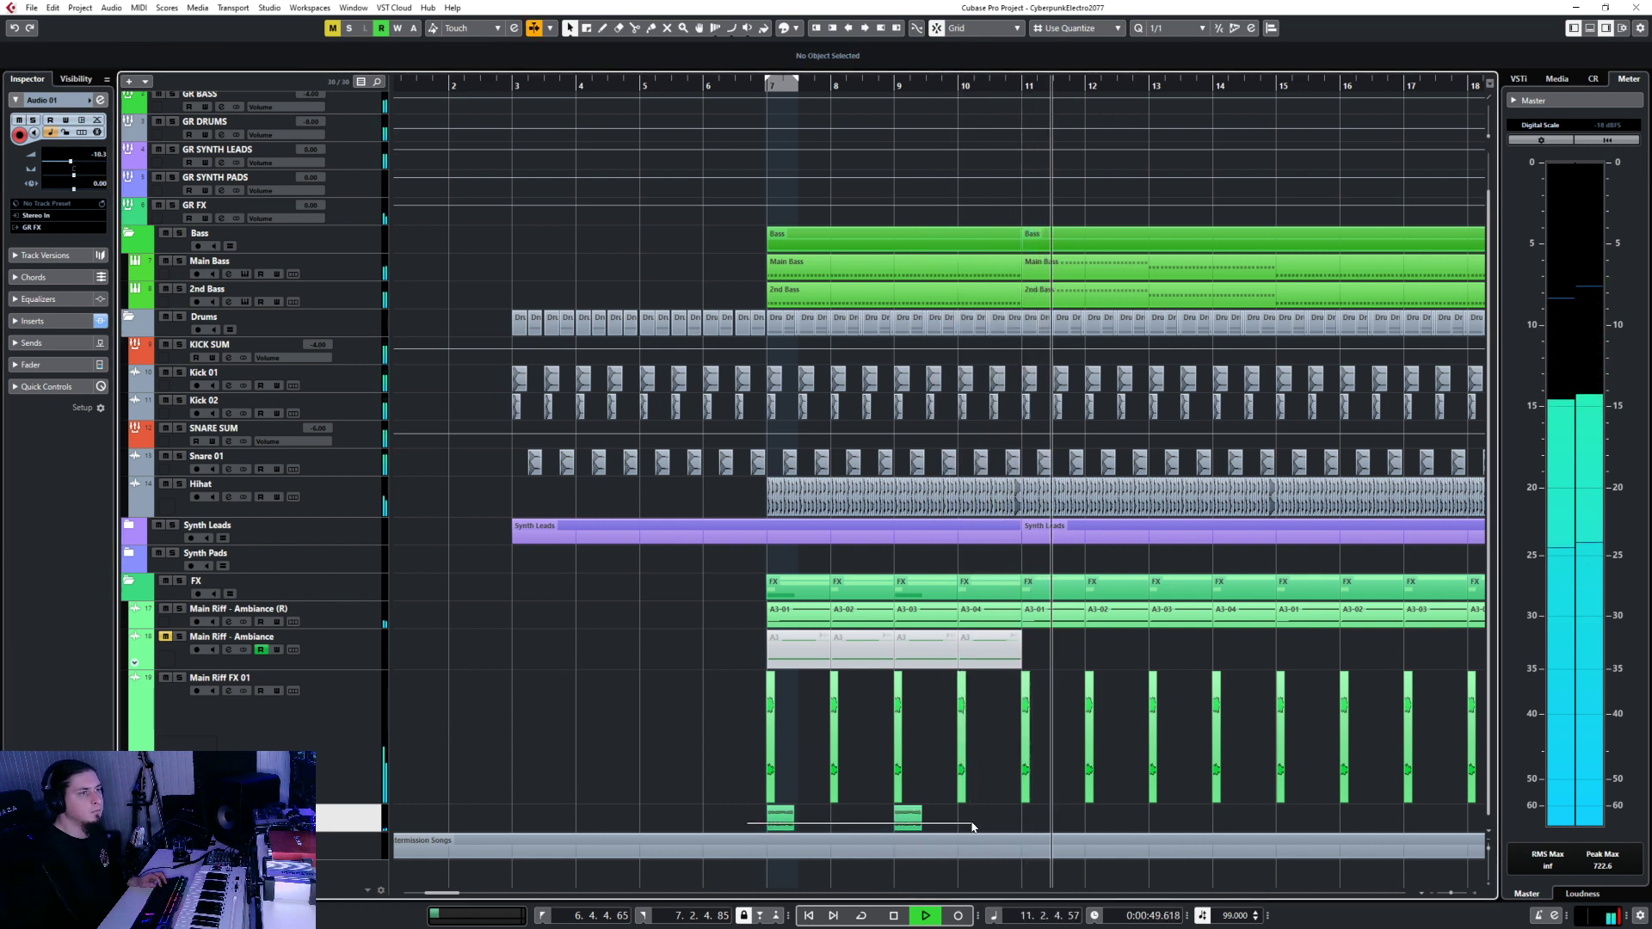
pyautogui.scroll(3, 810, 755)
pyautogui.press('space')
pyautogui.scroll(6, 810, 754)
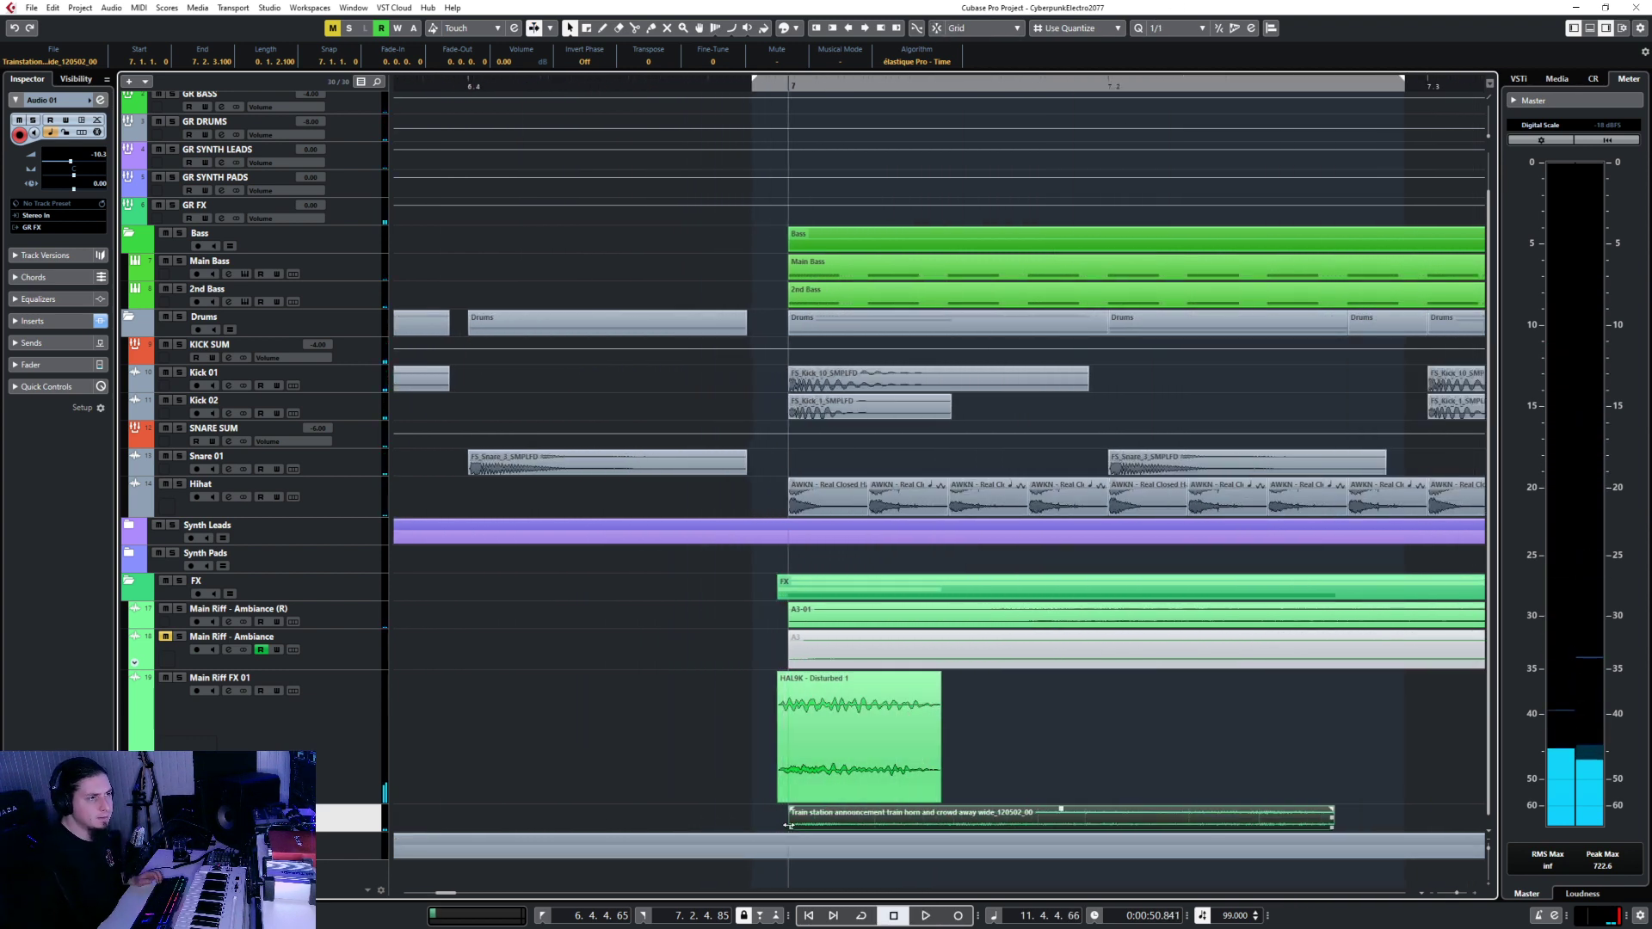
pyautogui.moveTo(789, 826); pyautogui.dragTo(787, 812)
pyautogui.keyDown('ctrl'); pyautogui.scroll(-3, 1329, 805); pyautogui.keyUp('ctrl')
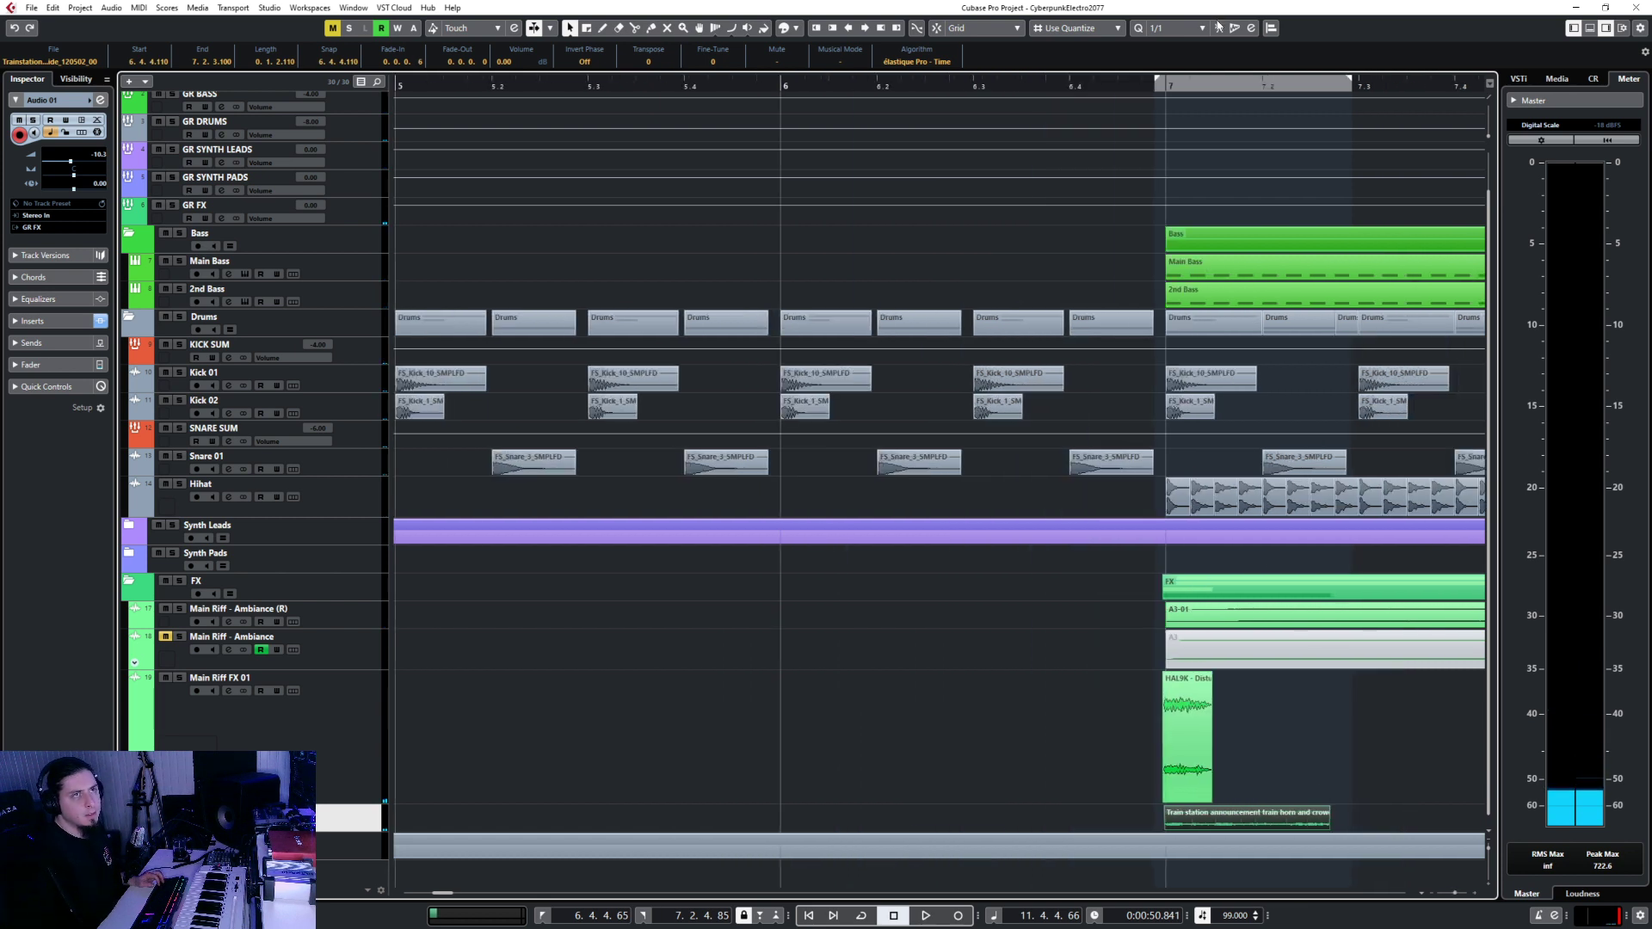
# Set the quantize value to 1/8.
pyautogui.click(1171, 28)
pyautogui.click(1202, 90)
pyautogui.keyDown('ctrl'); pyautogui.scroll(-4, 1067, 816); pyautogui.keyUp('ctrl')
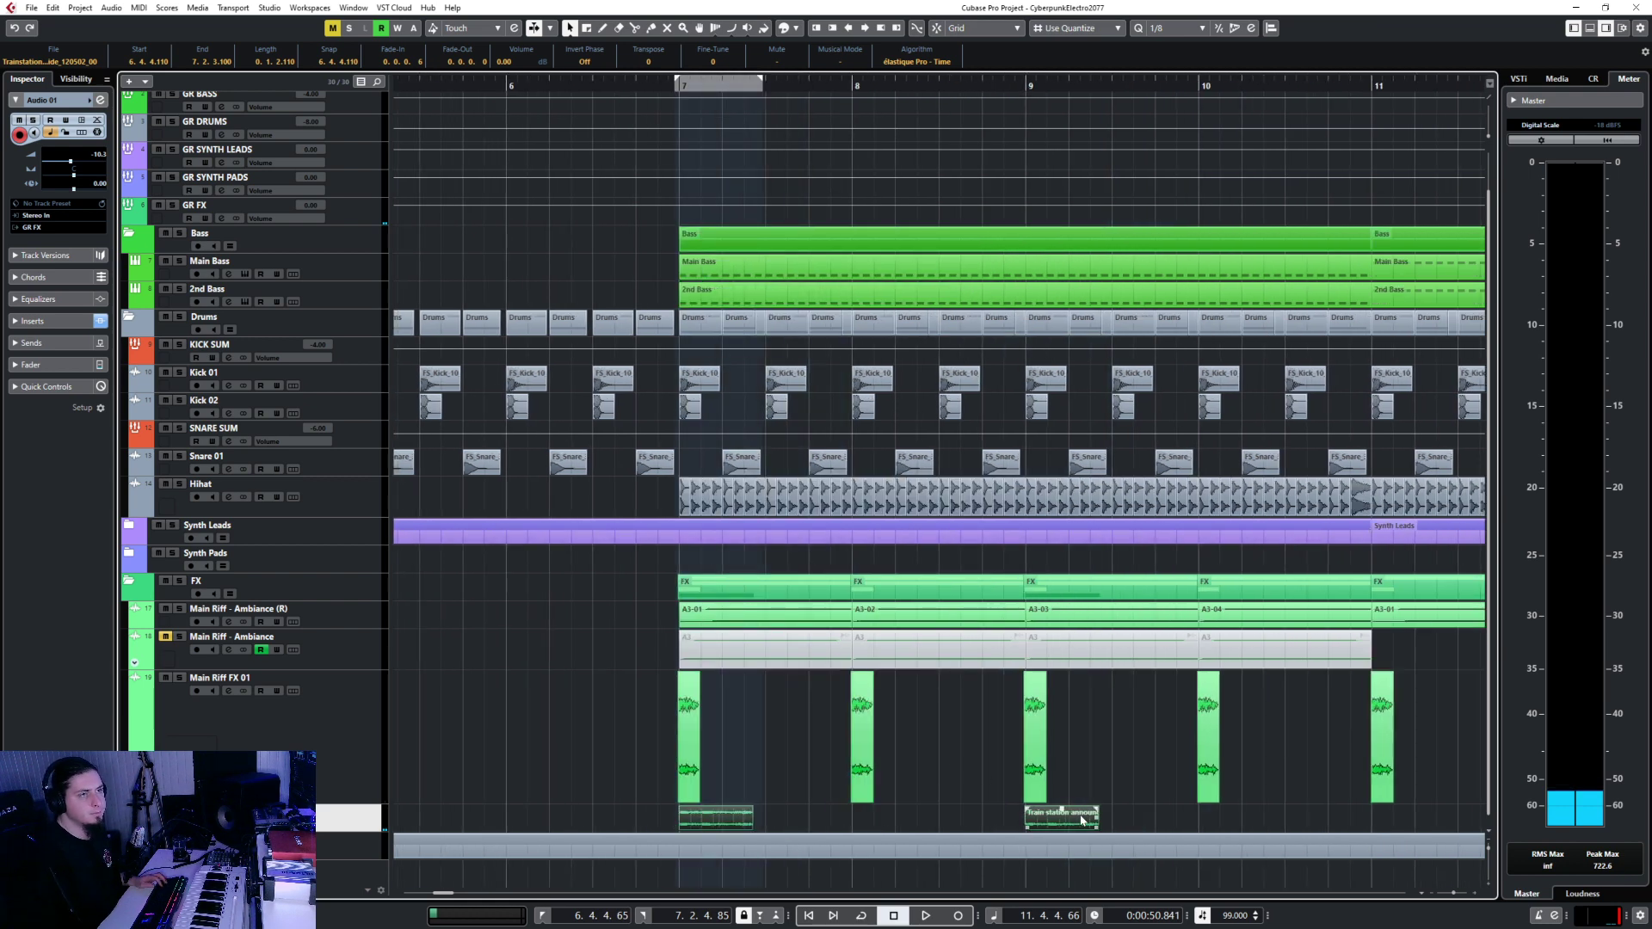
# Check the Audio 01 channel's insert effects in the mixer and close the mixer.
pyautogui.click(1123, 818)
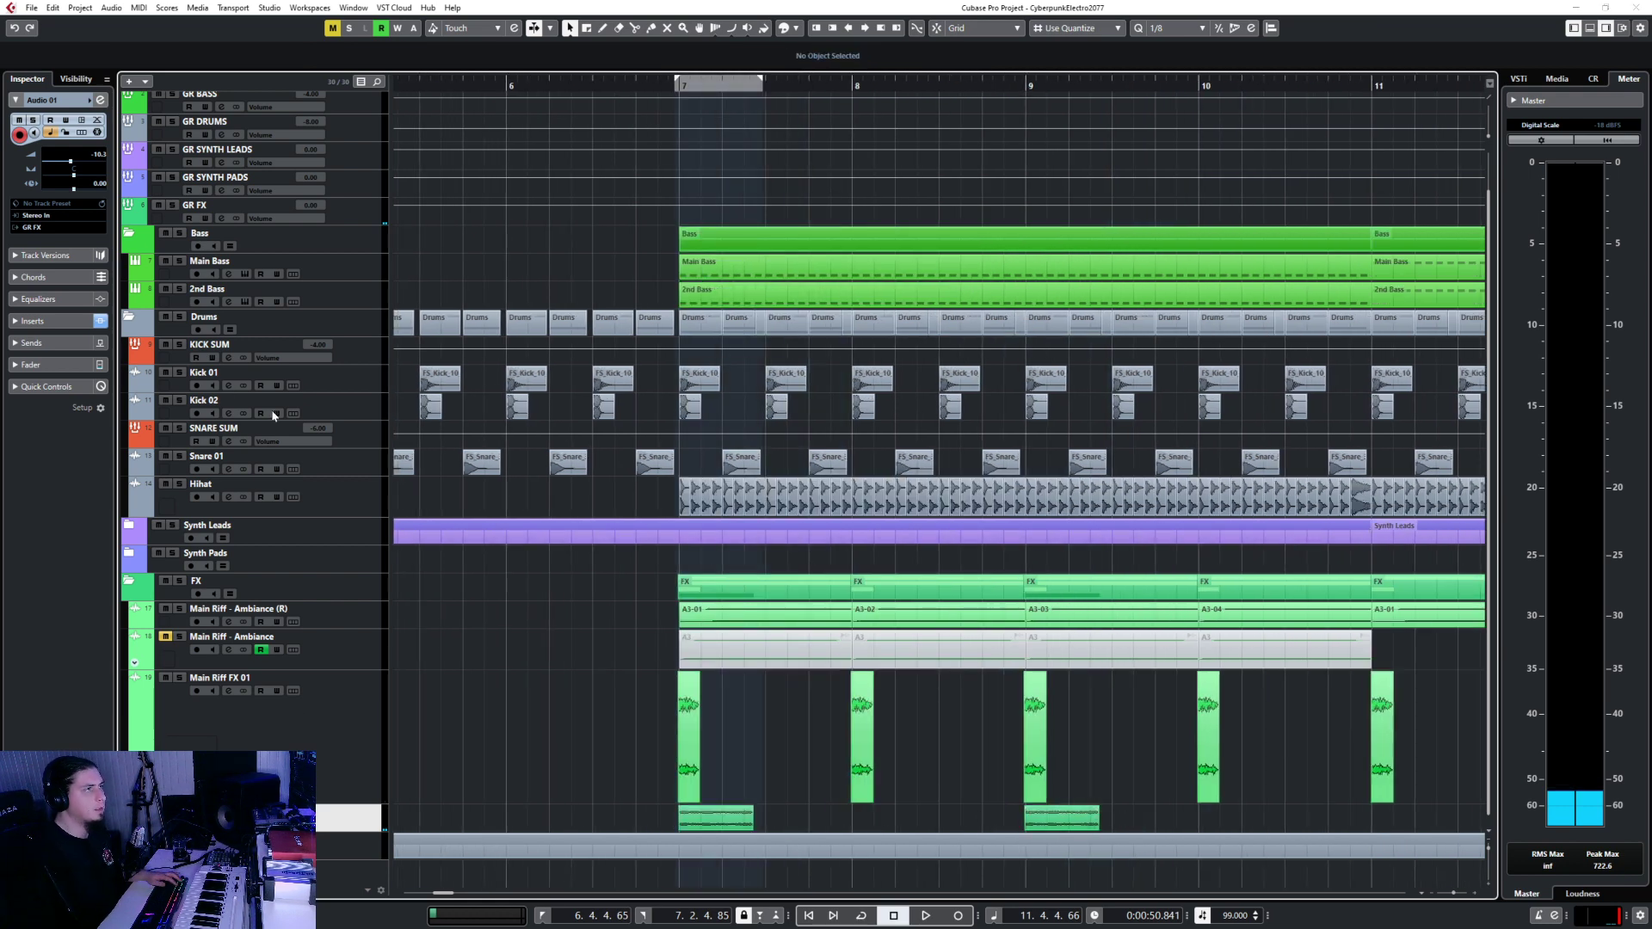
pyautogui.press('F3')
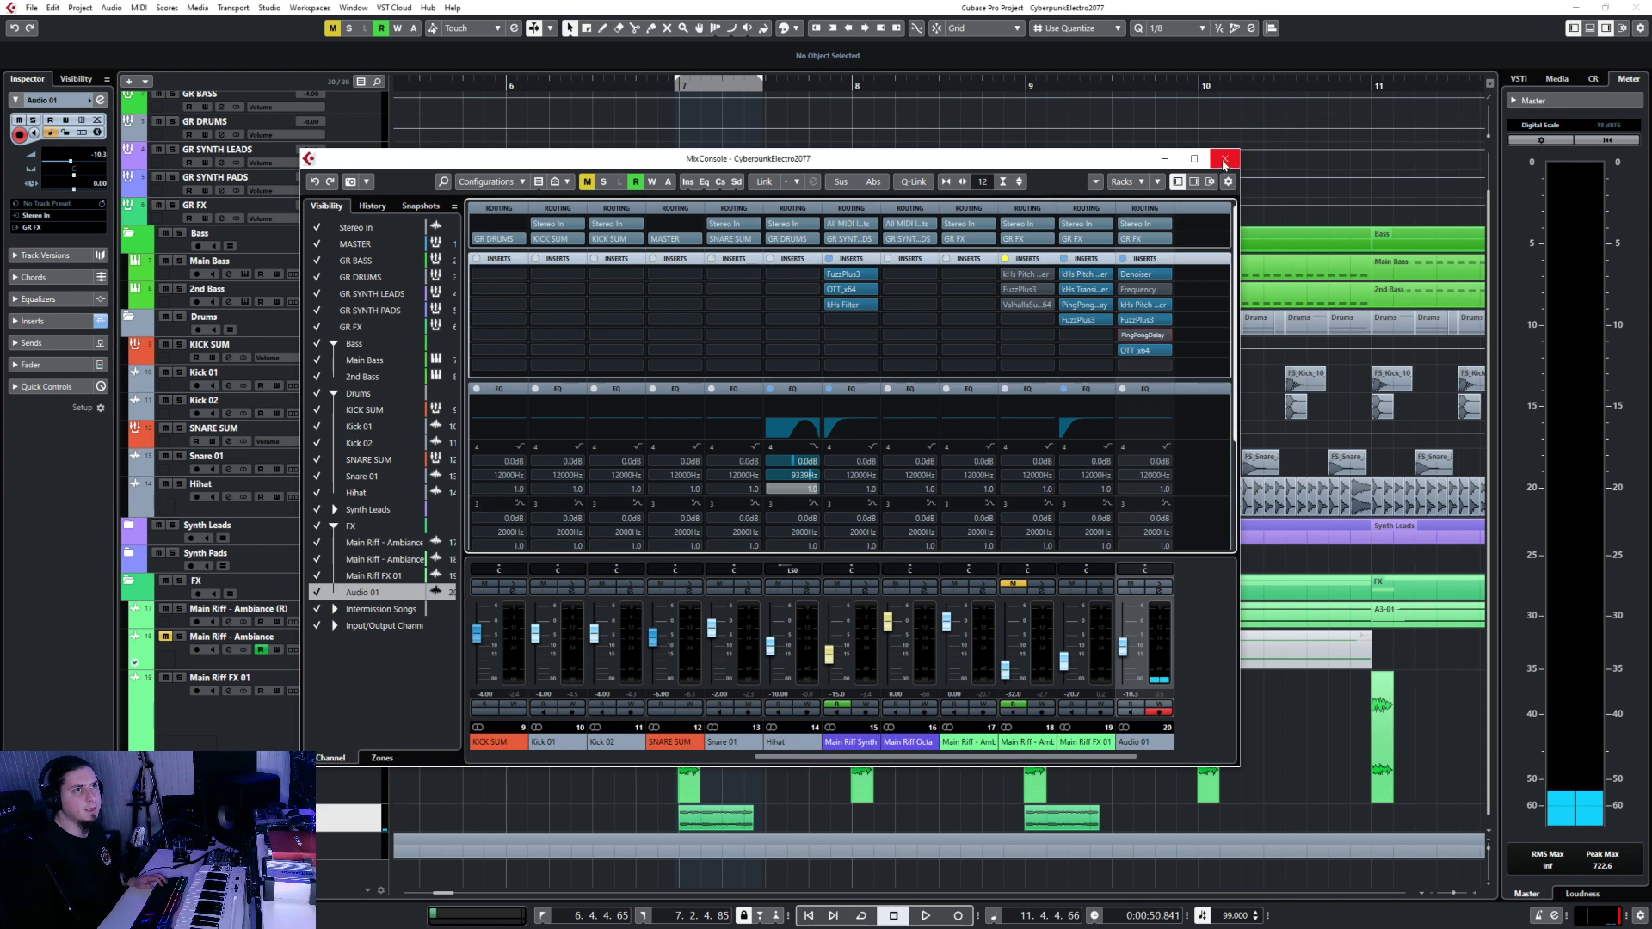
pyautogui.click(1225, 160)
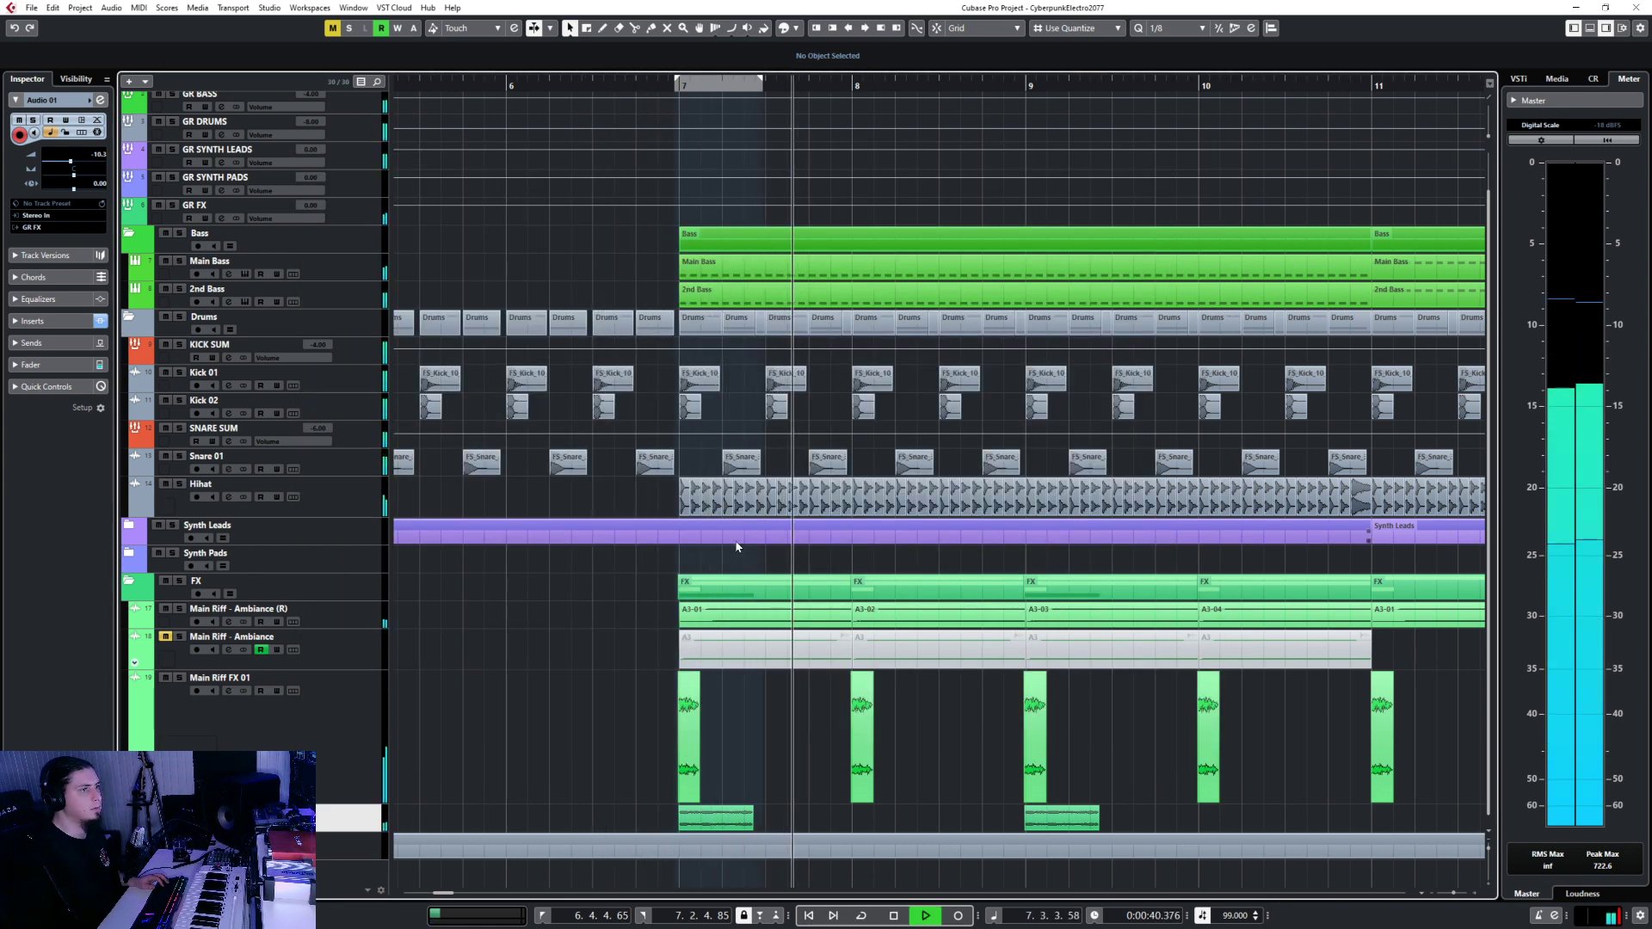
# Inspect how the two train station fragments line up with the beat around bar 9 during playback, and stop playback.
pyautogui.moveTo(626, 822); pyautogui.dragTo(1162, 828)
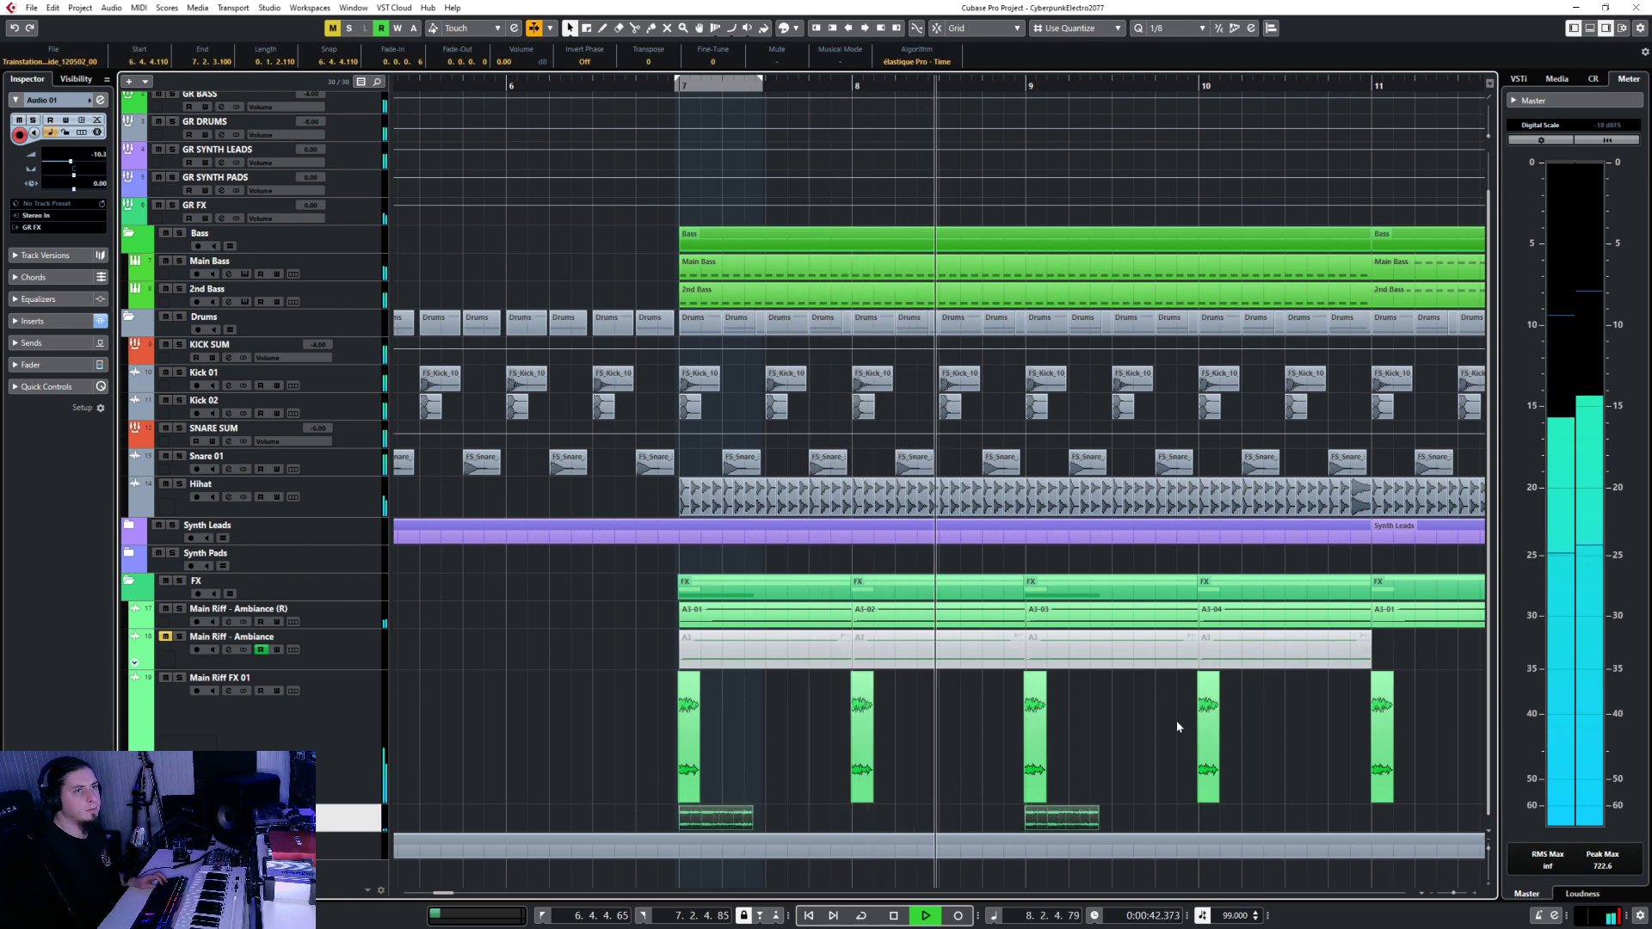
pyautogui.scroll(2, 1050, 838)
pyautogui.scroll(2, 1050, 837)
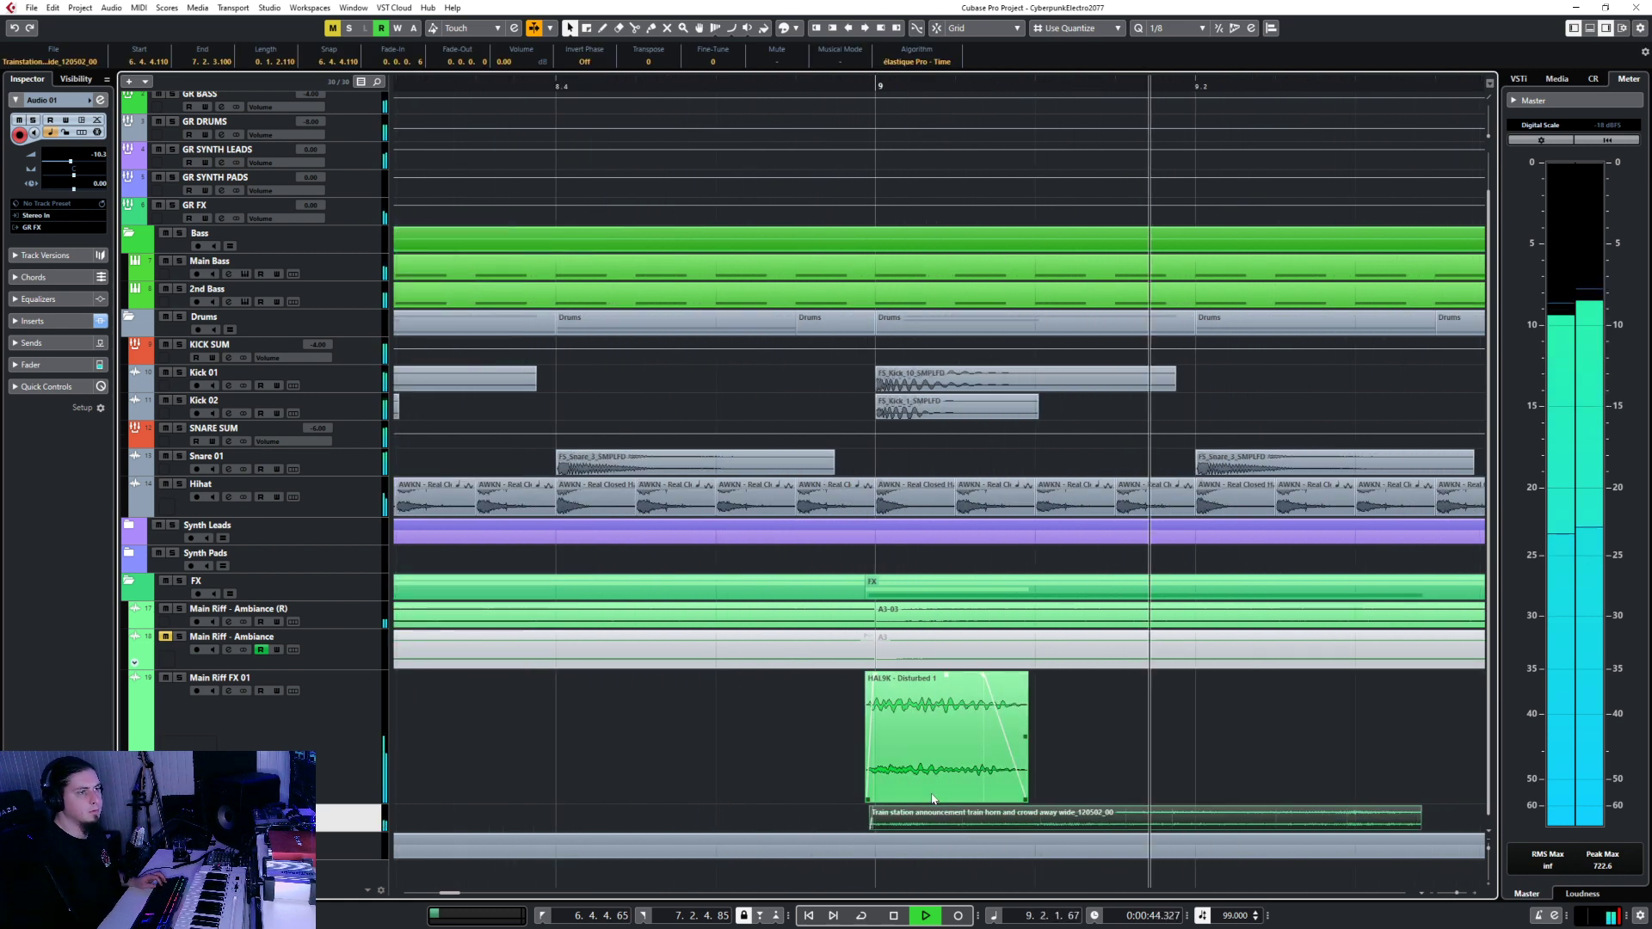
pyautogui.scroll(-4, 932, 798)
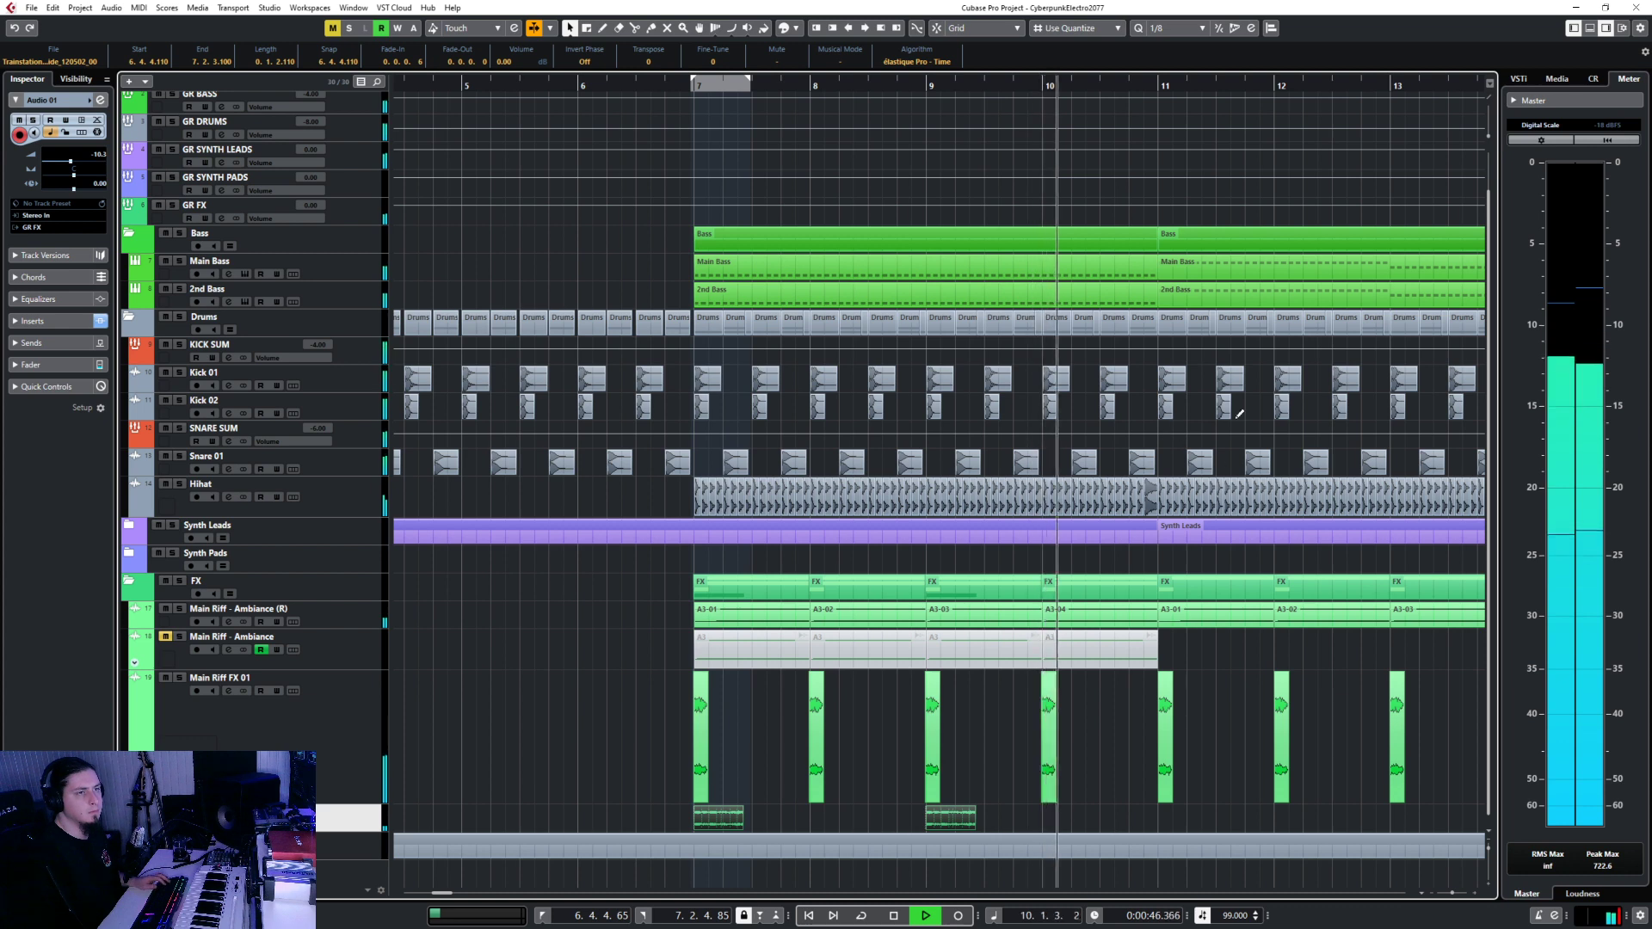
pyautogui.press('space')
# Draw short empty parts from 6.4.1 to 6.4.3 on the Main Riff FX 01 and Audio 01 tracks.
pyautogui.rightClick(607, 743)
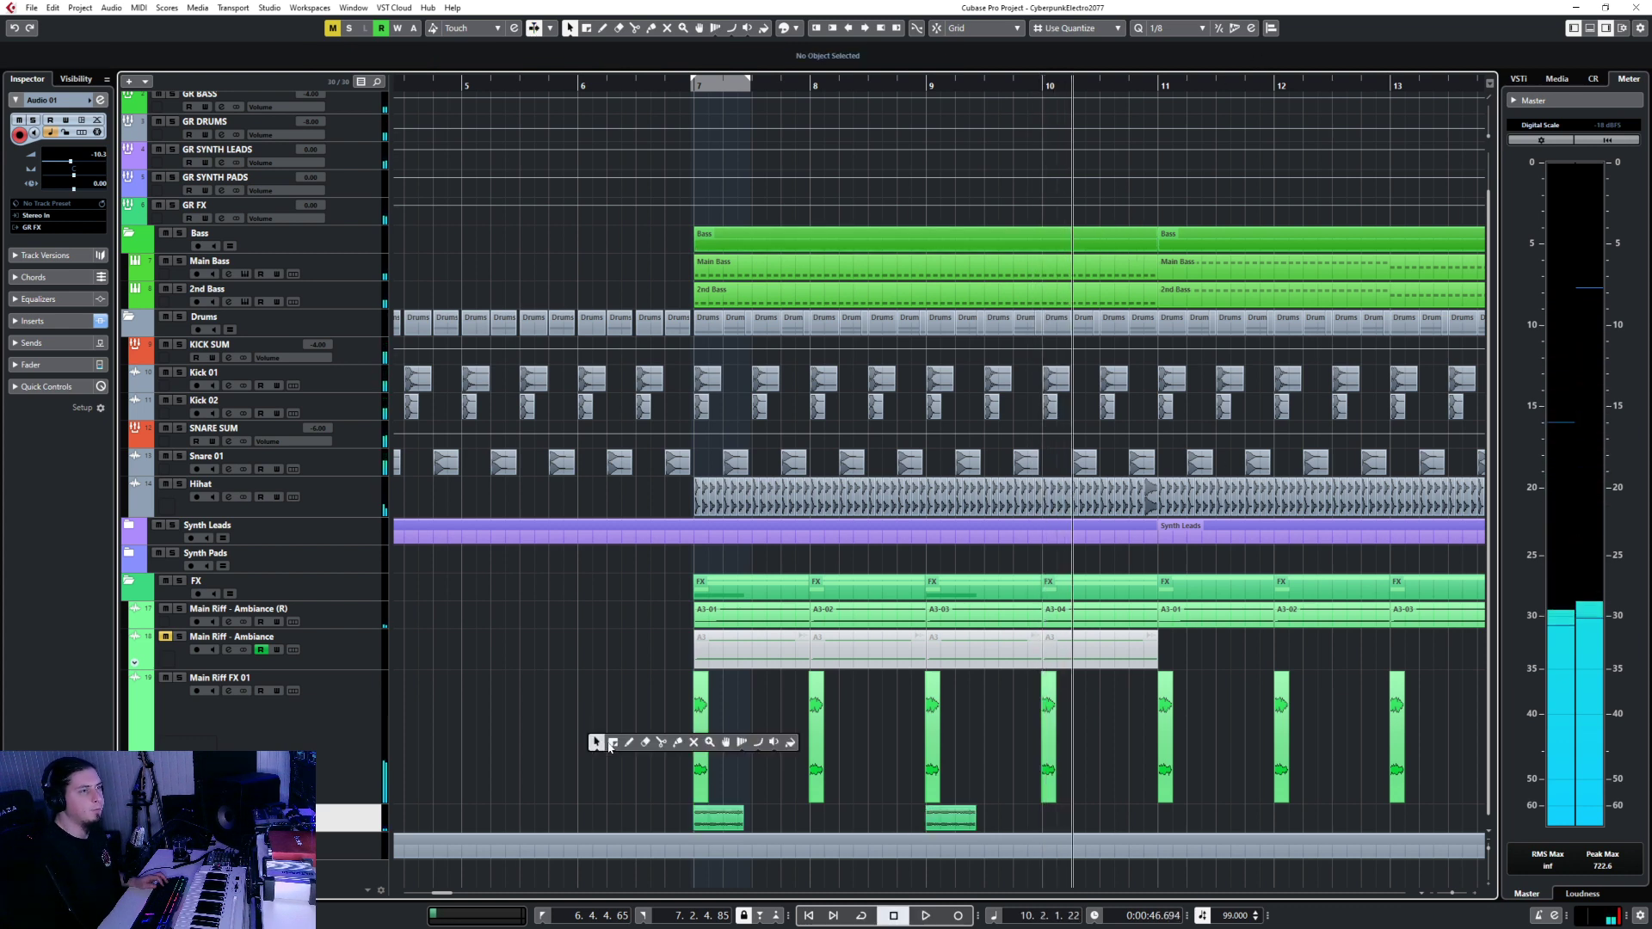
pyautogui.click(635, 744)
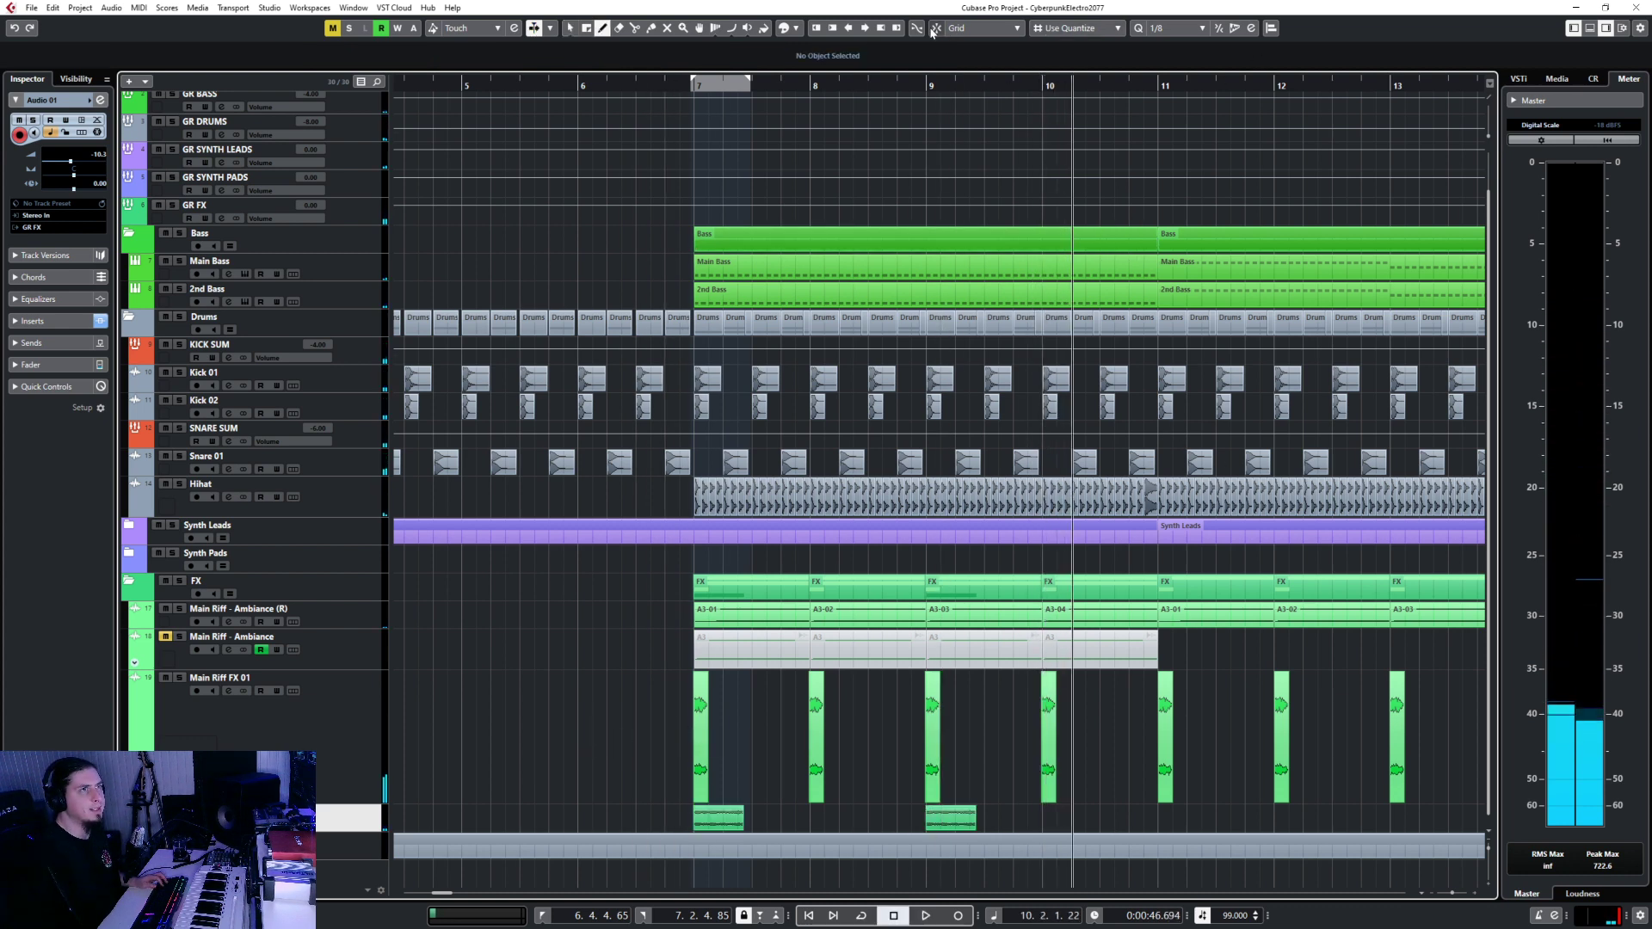
pyautogui.scroll(3, 689, 685)
pyautogui.moveTo(644, 727)
pyautogui.mouseDown()
pyautogui.moveTo(774, 749)
pyautogui.moveTo(652, 816)
pyautogui.mouseUp()
pyautogui.press('1')
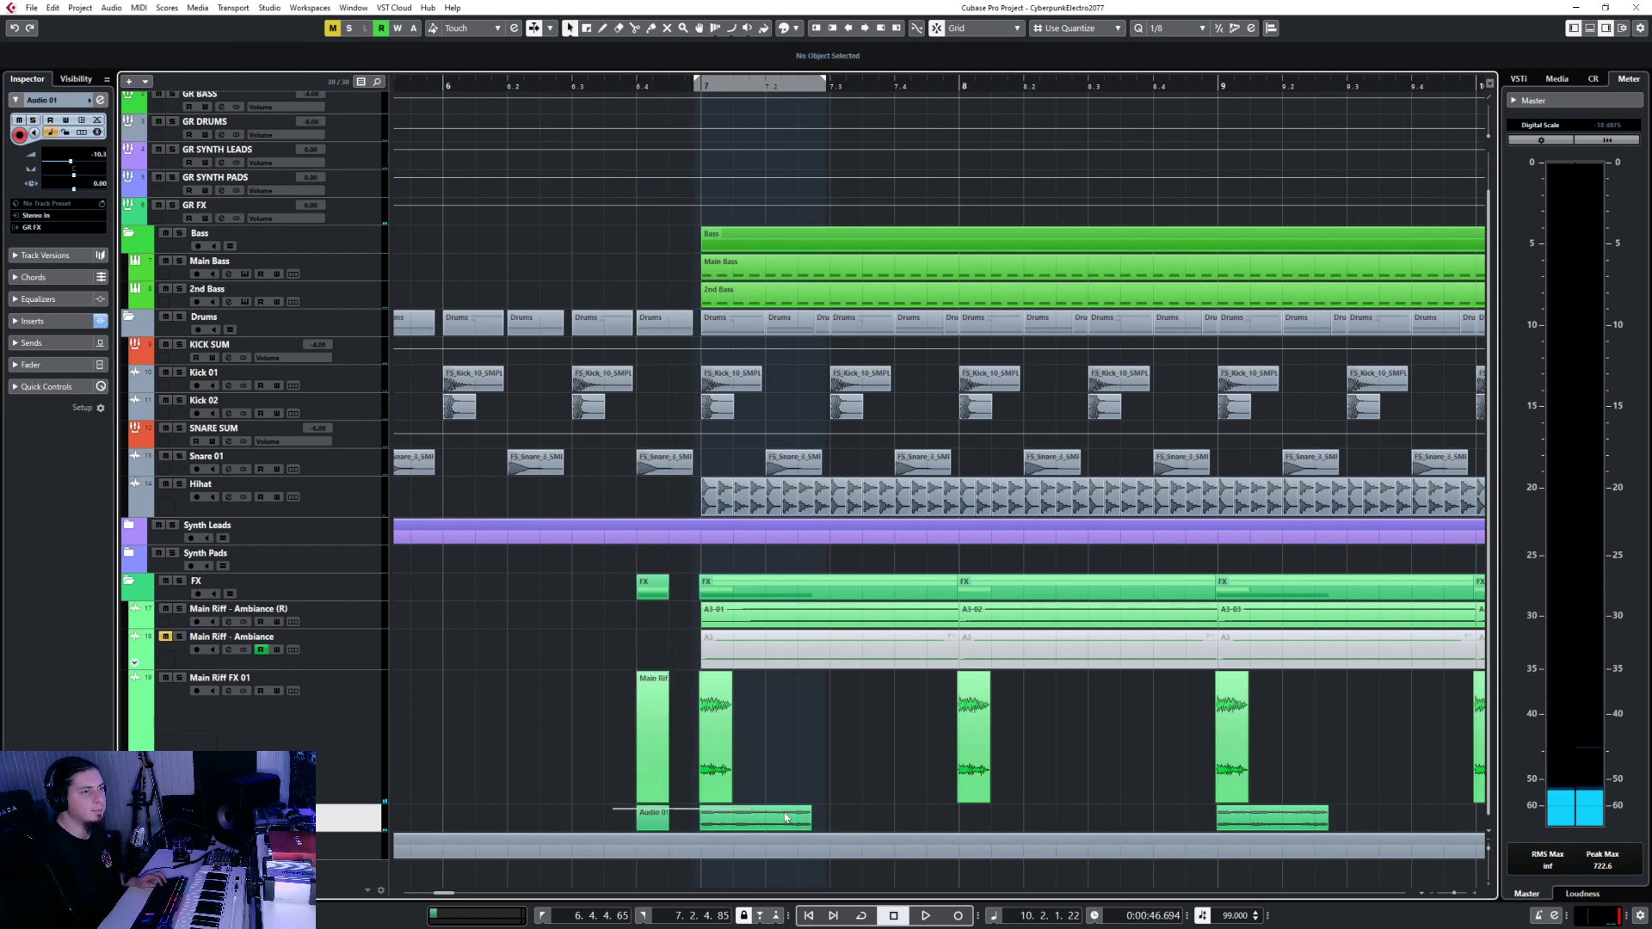
# Copy the short part and both train station fragments on Audio 01 and paste them starting at 10.4.1.
pyautogui.moveTo(786, 818); pyautogui.dragTo(1282, 822)
pyautogui.press('g')
pyautogui.press('g')
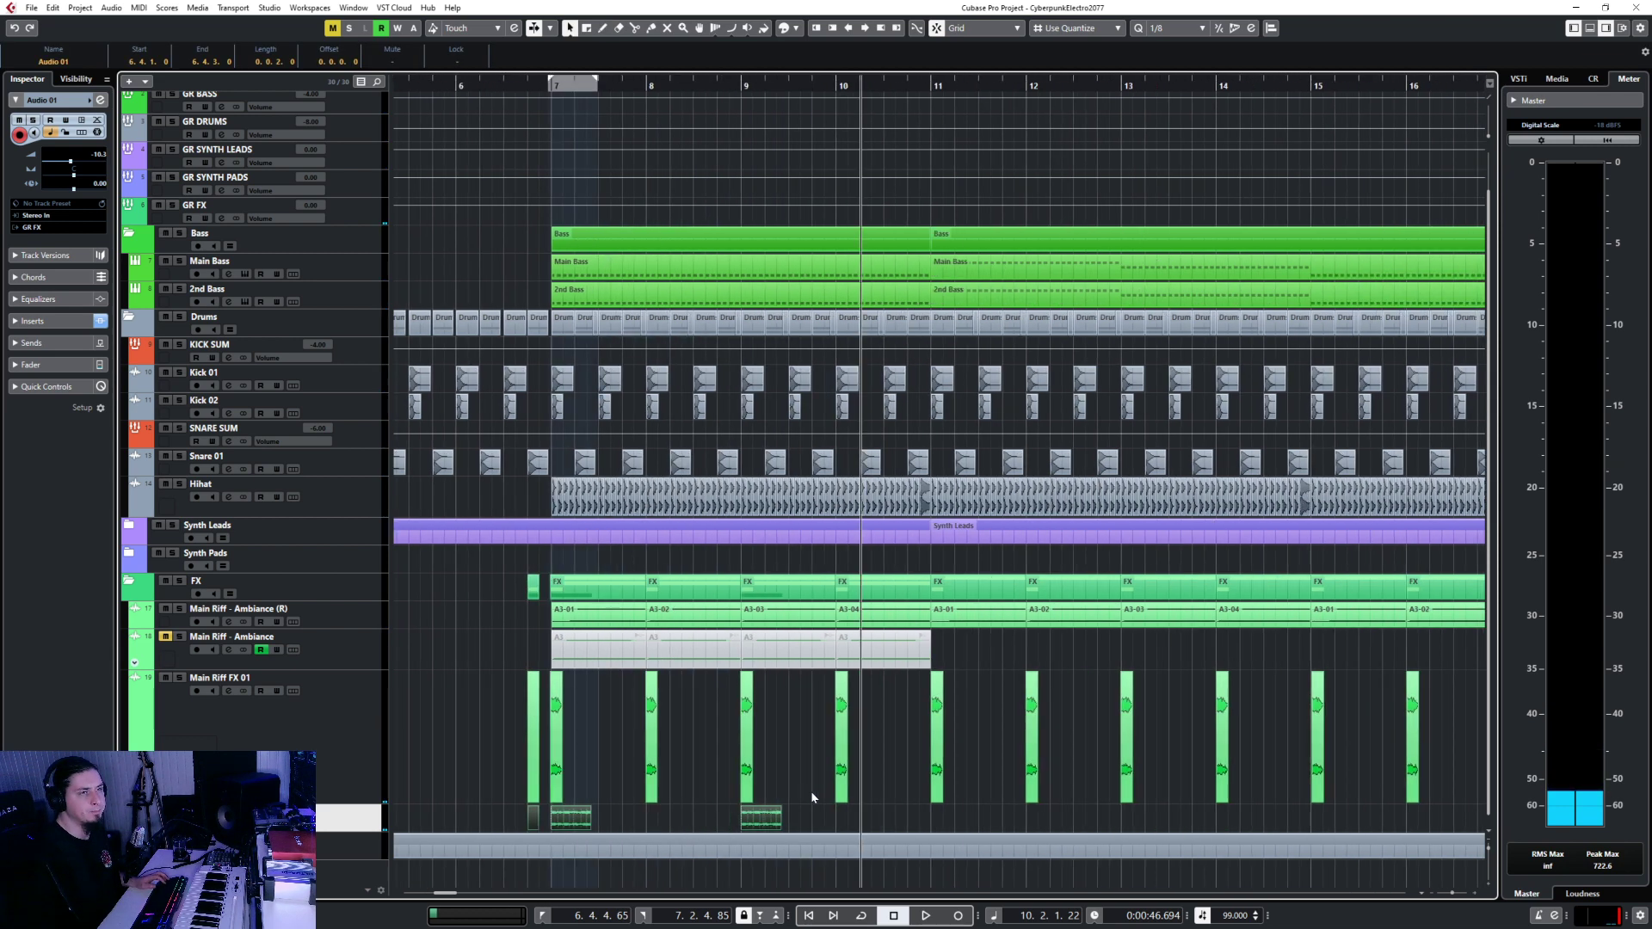
pyautogui.click(885, 85)
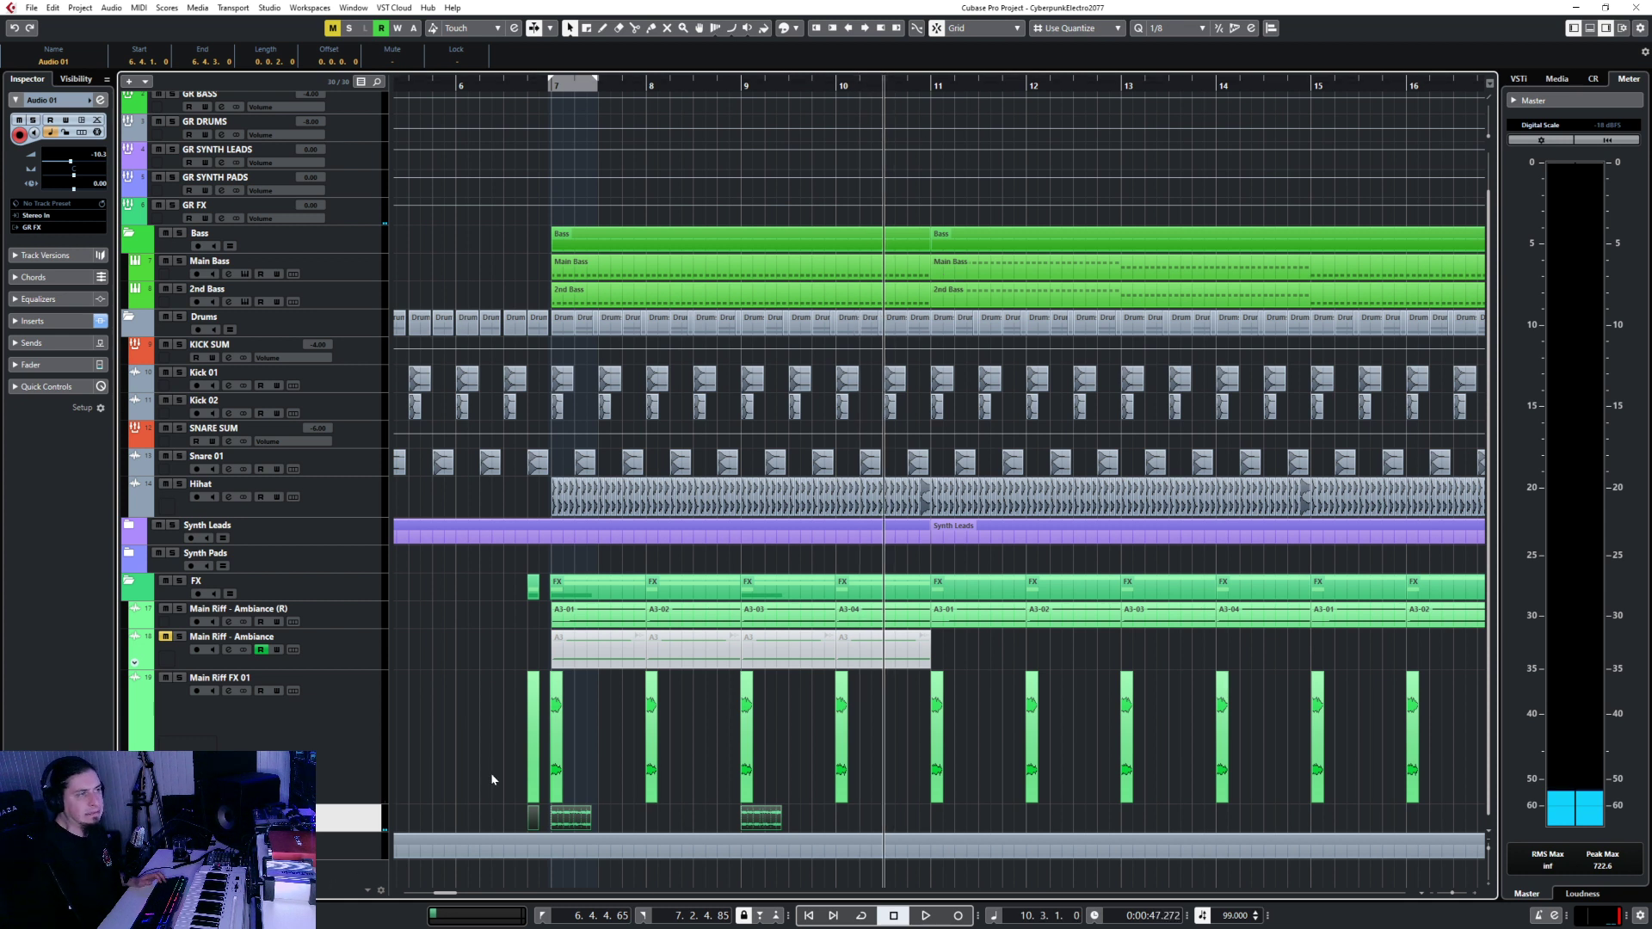
pyautogui.hotkey('ctrl', 'v')
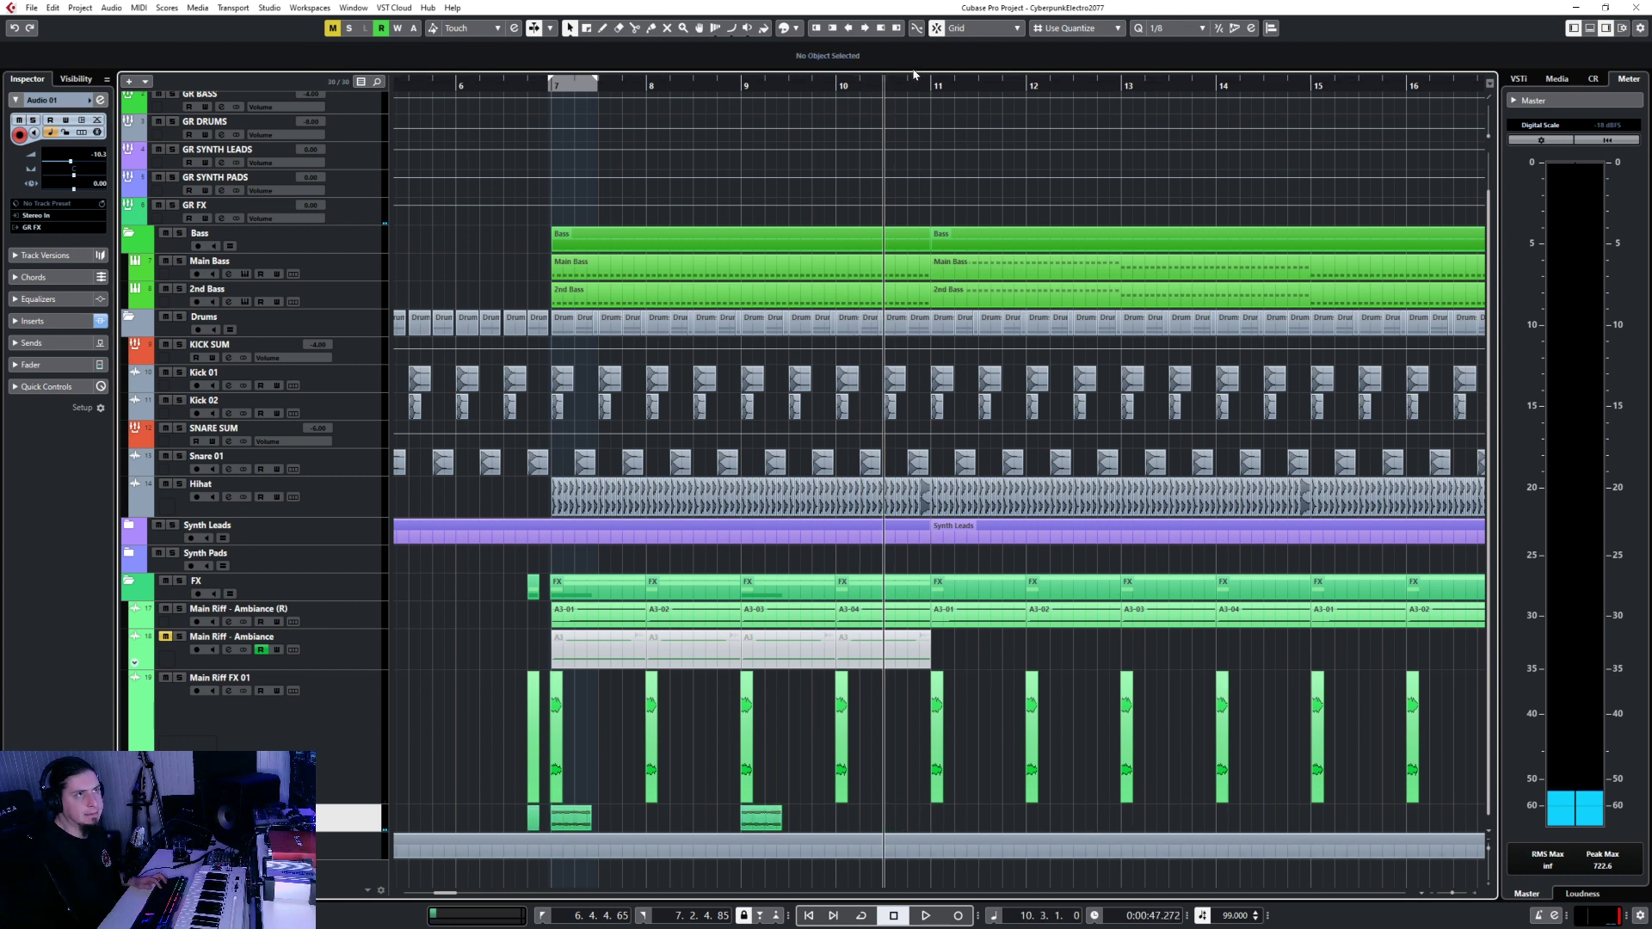
# Check the mixer inserts, play the song from 6.3.1 and raise the Audio 01 track's volume to -3.67.
pyautogui.press('F3')
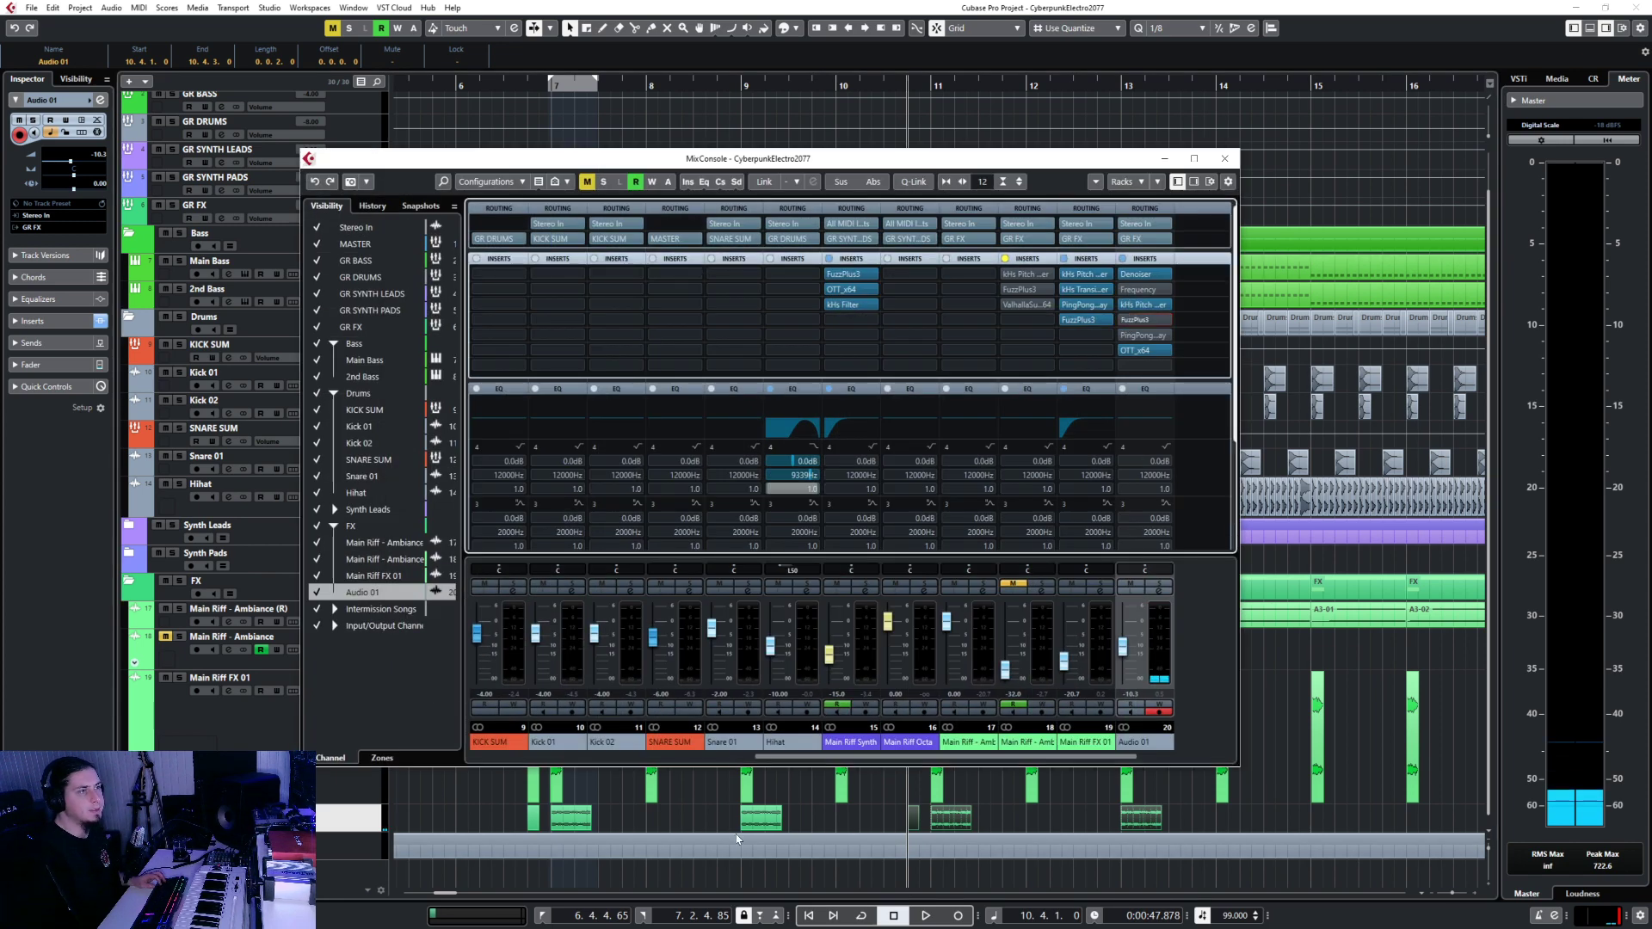
pyautogui.press('g')
pyautogui.click(681, 79)
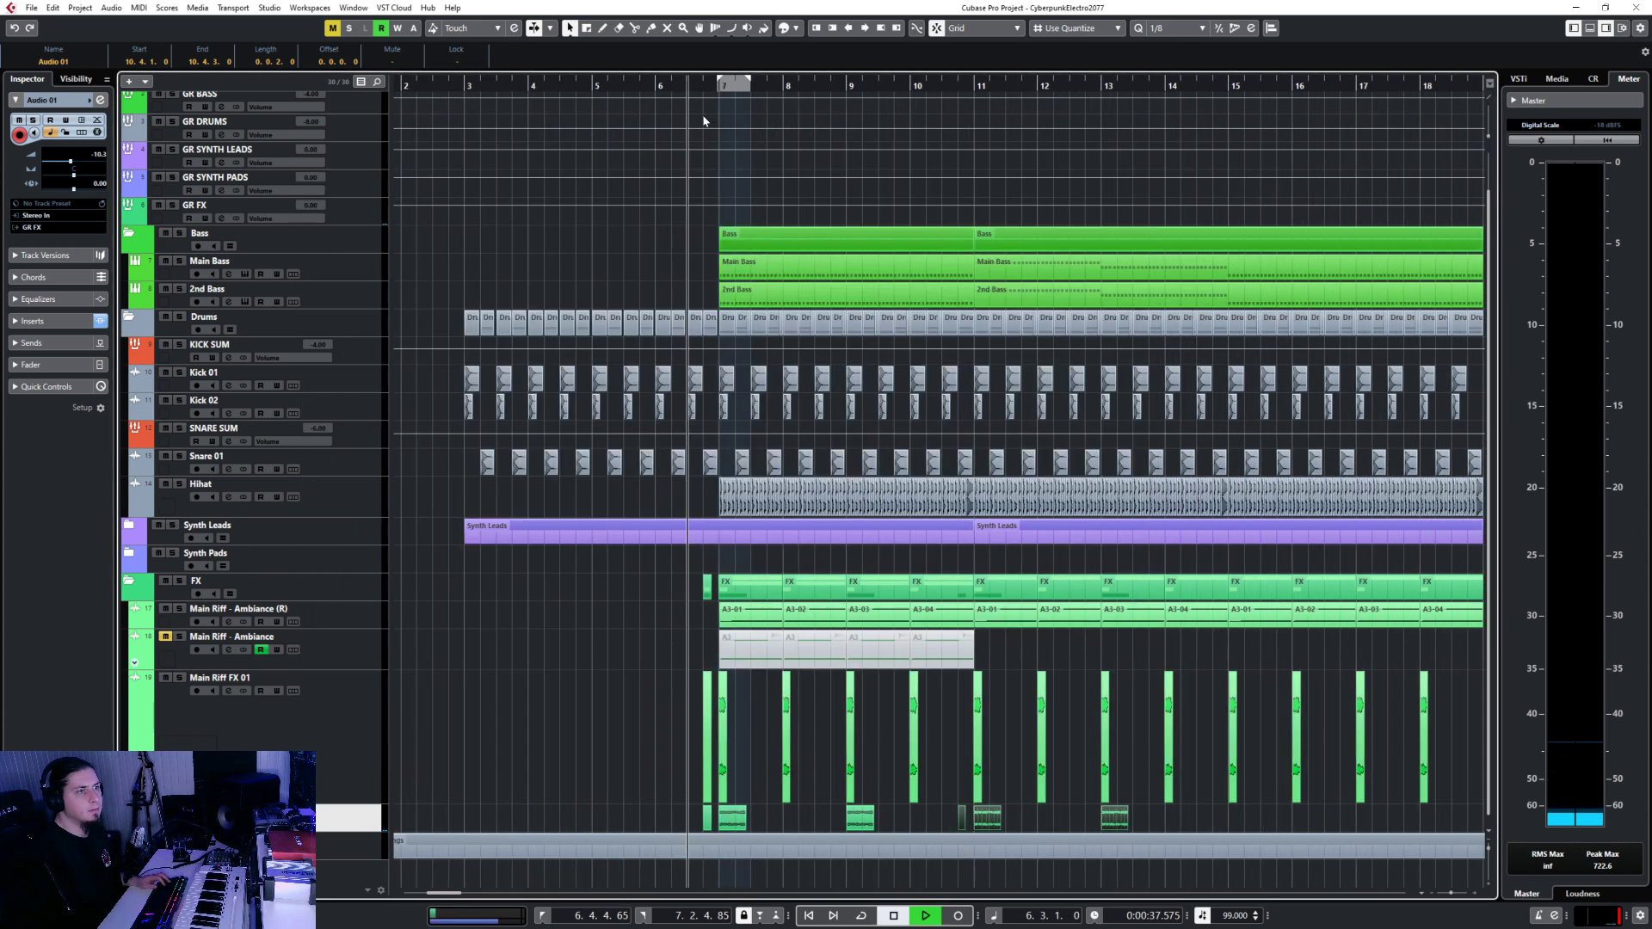
pyautogui.press('space')
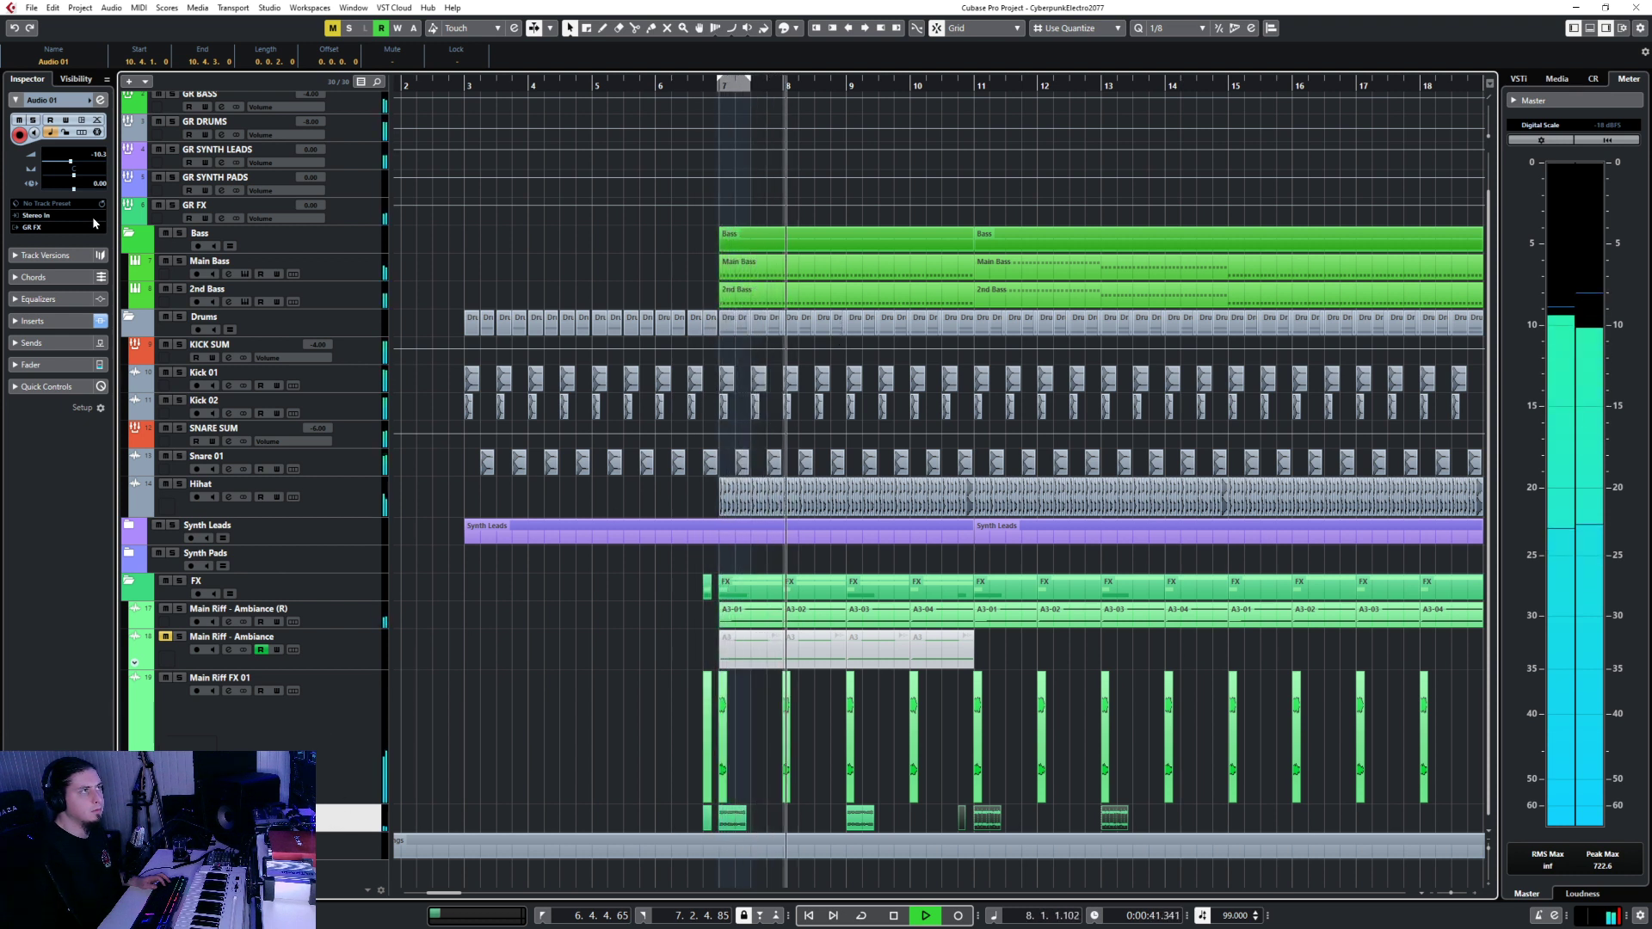
pyautogui.moveTo(71, 162); pyautogui.dragTo(85, 169)
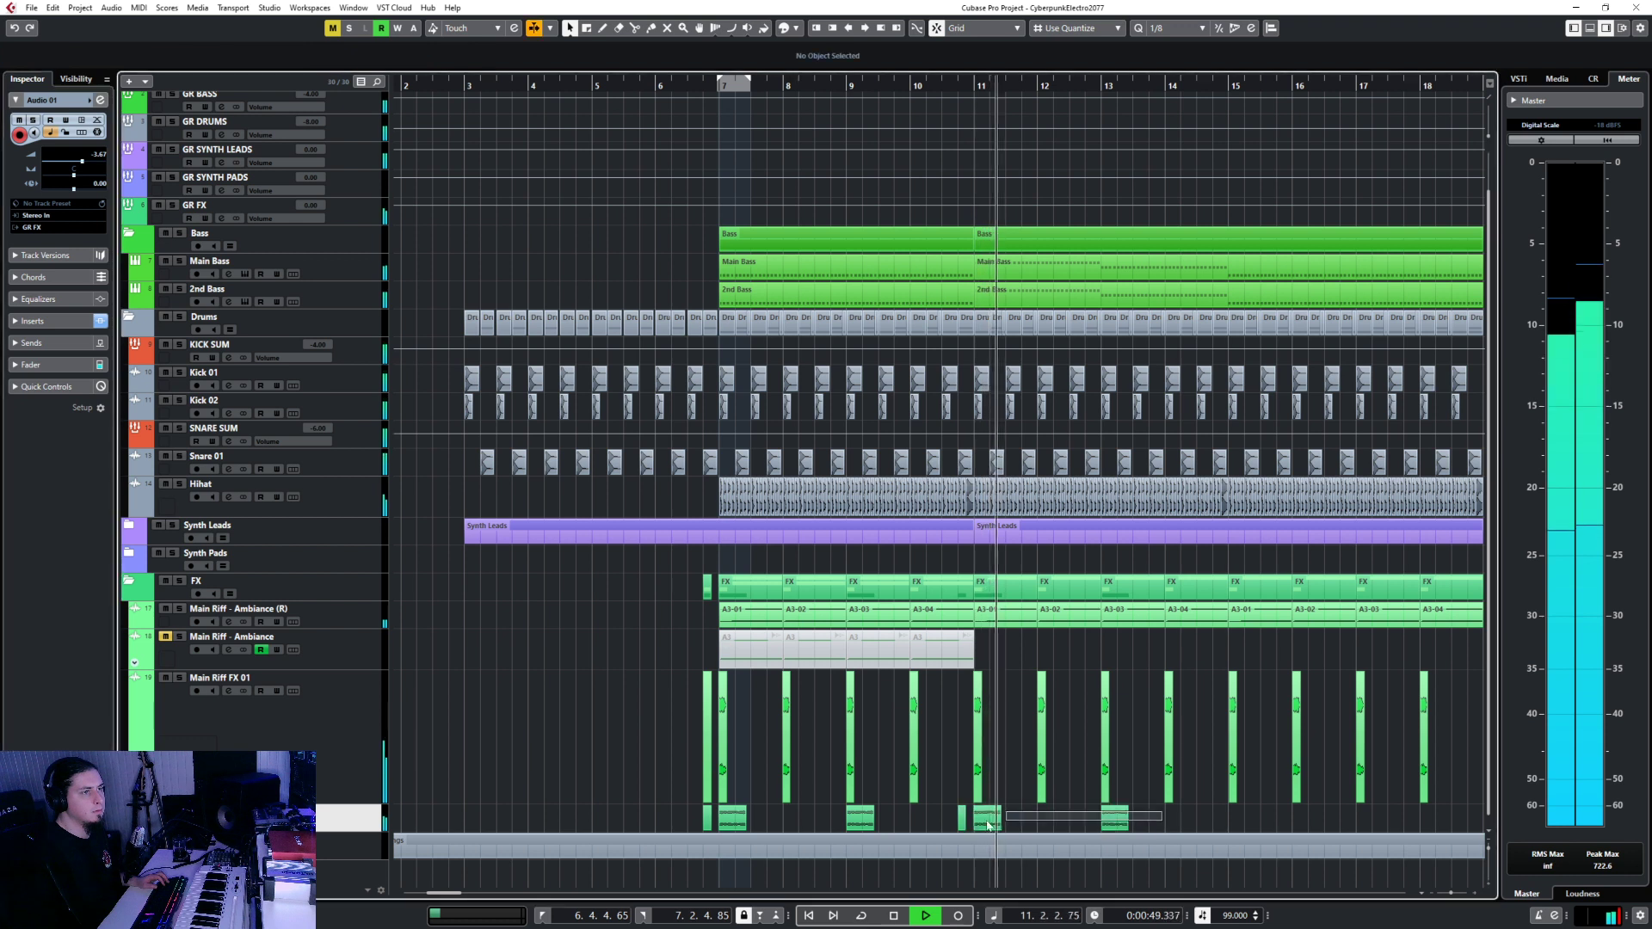
# Copy the Audio 01 part and fragment group again, stop playback and paste it starting at 14.4.1.
pyautogui.click(732, 816)
pyautogui.moveTo(742, 809); pyautogui.dragTo(739, 812)
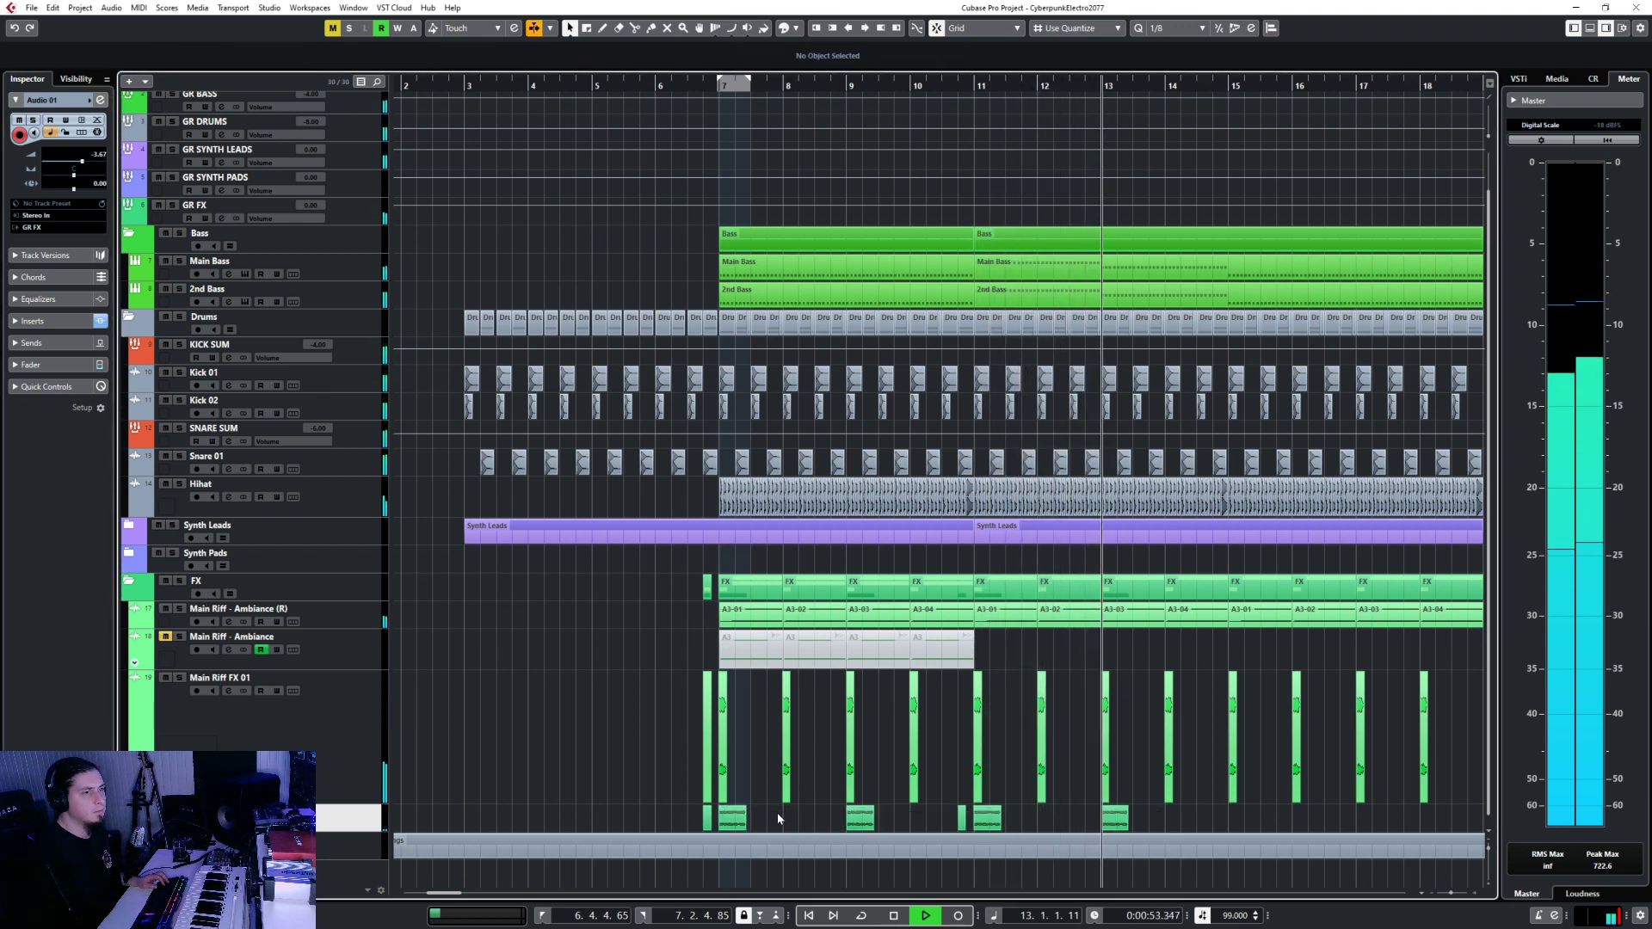
pyautogui.click(773, 804)
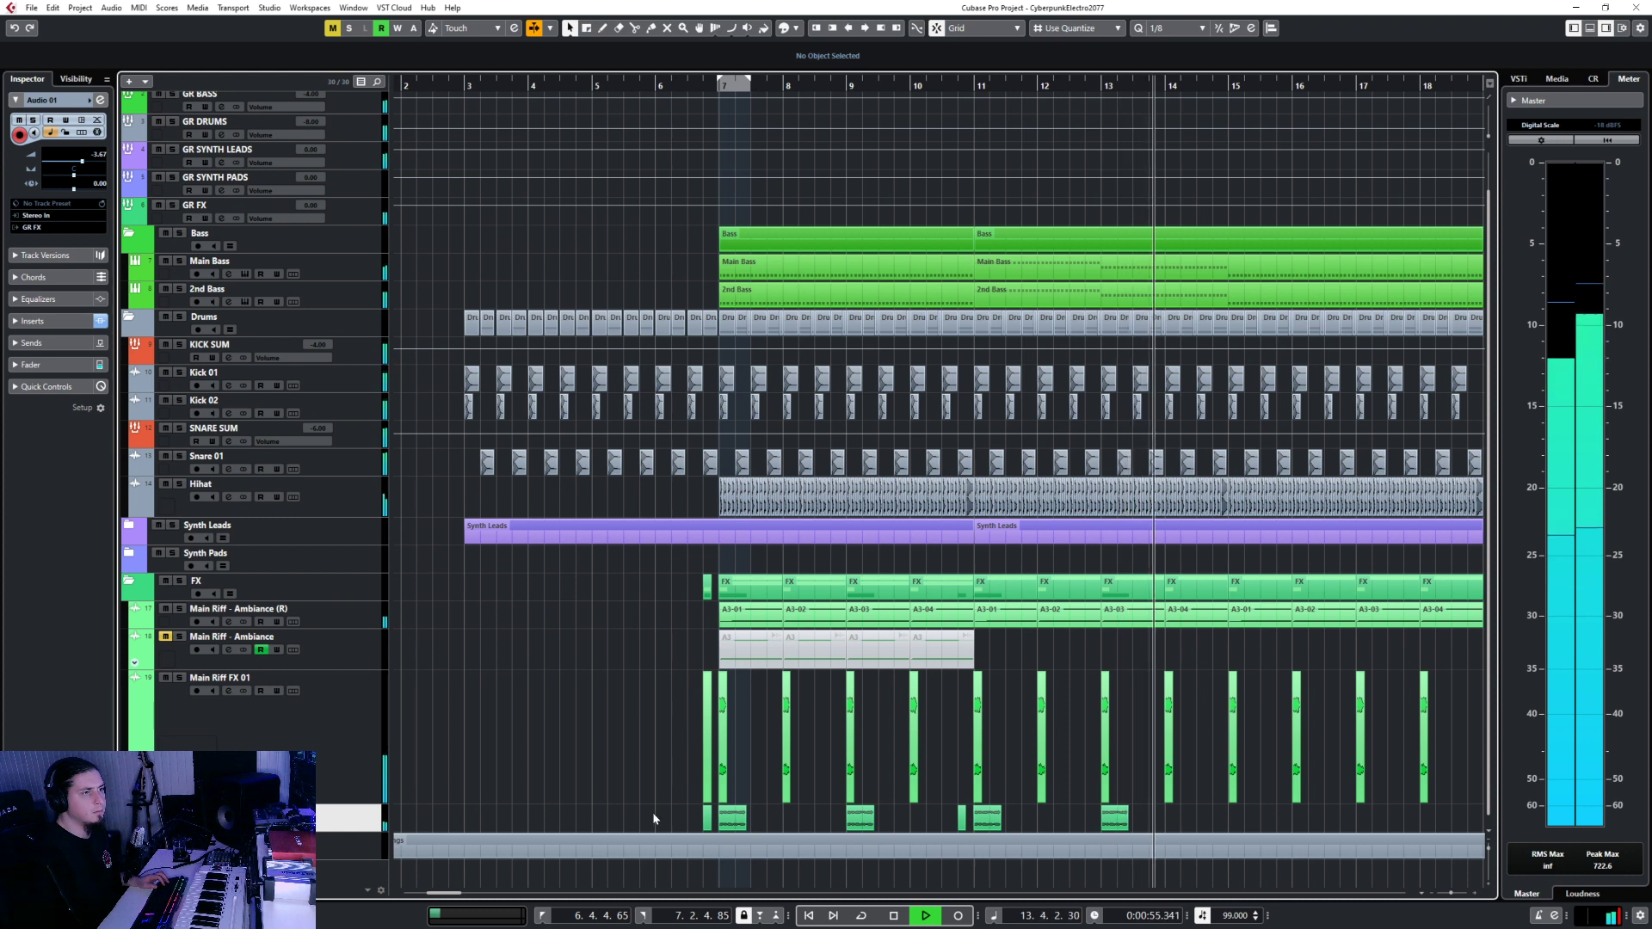
pyautogui.click(708, 818)
pyautogui.press('g')
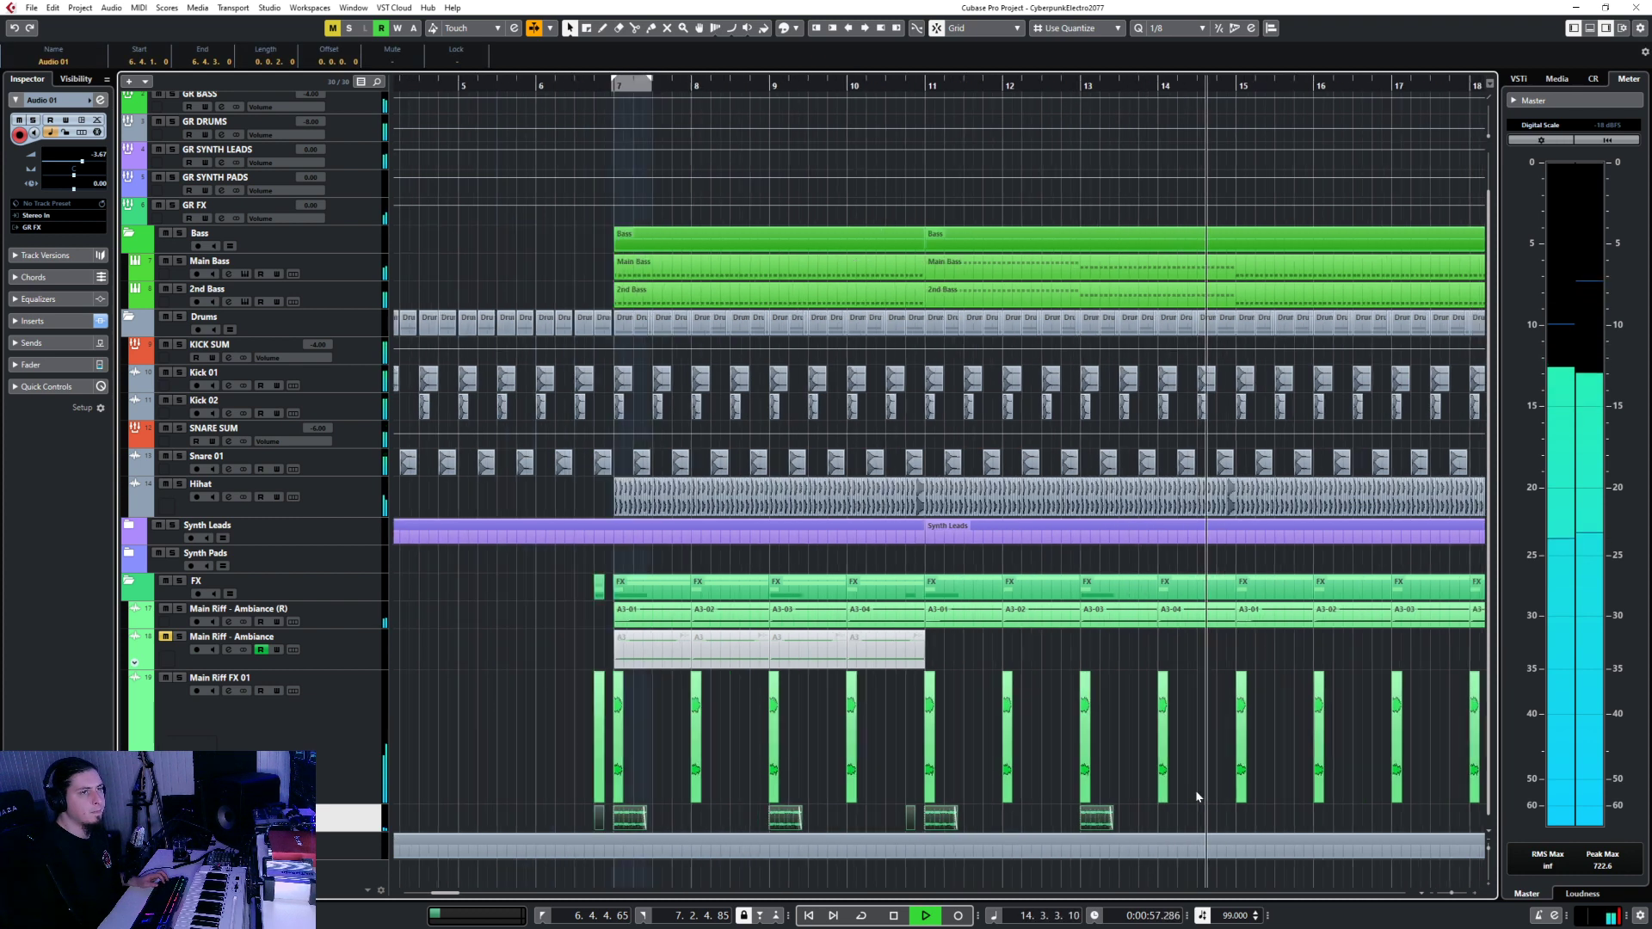
pyautogui.press('h')
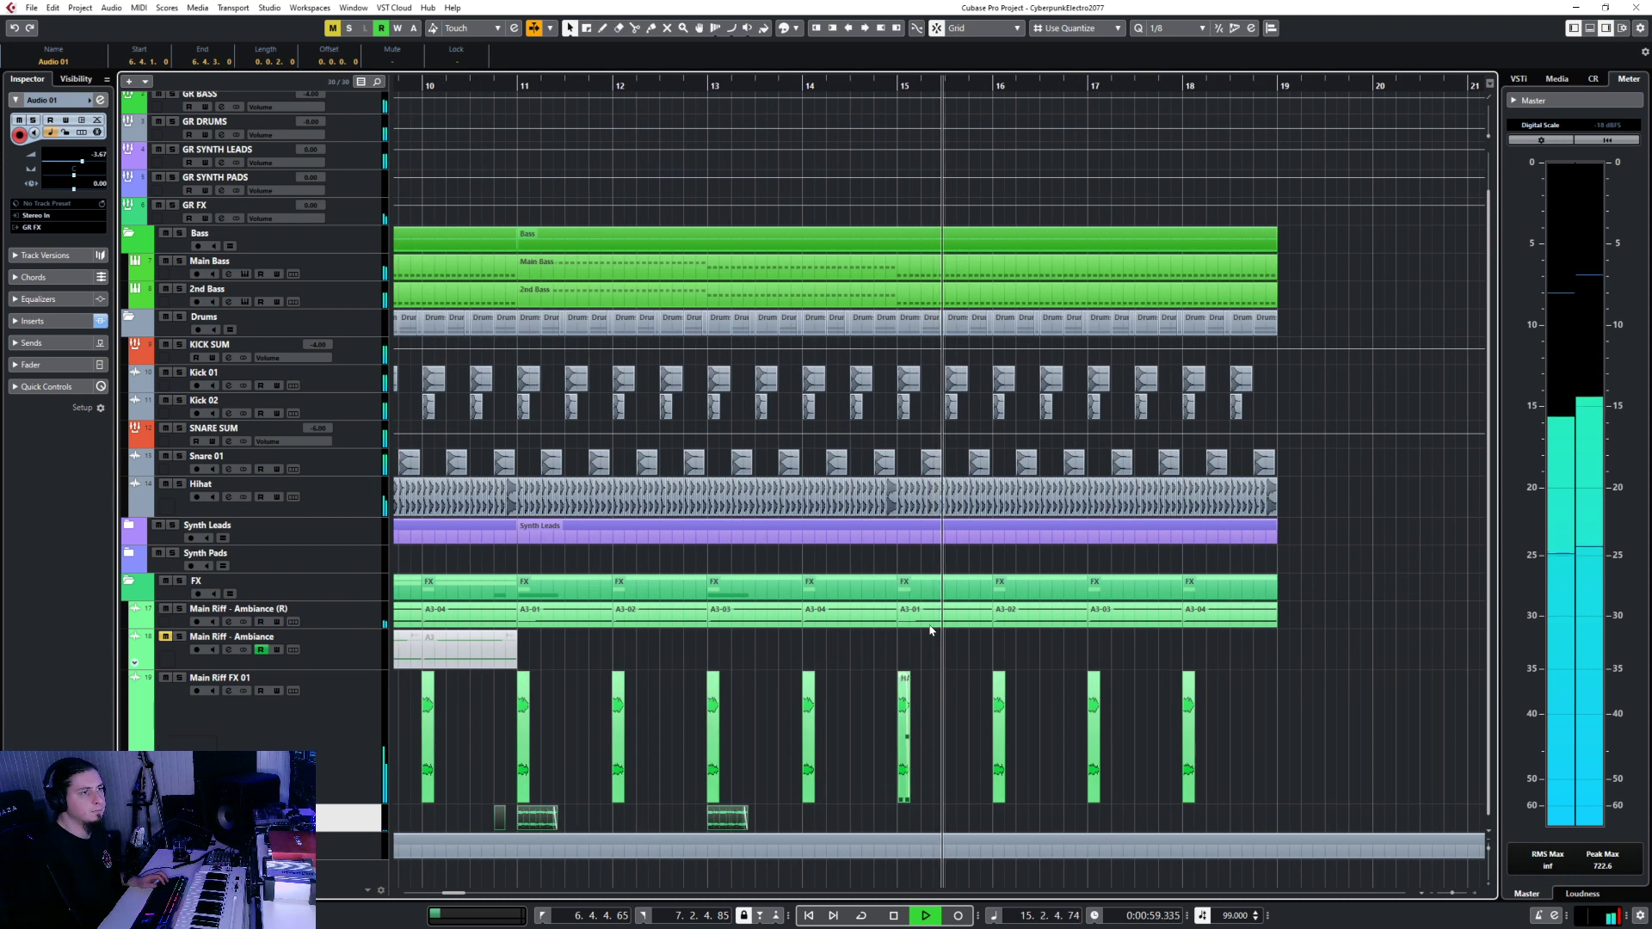
pyautogui.moveTo(542, 820); pyautogui.dragTo(811, 799)
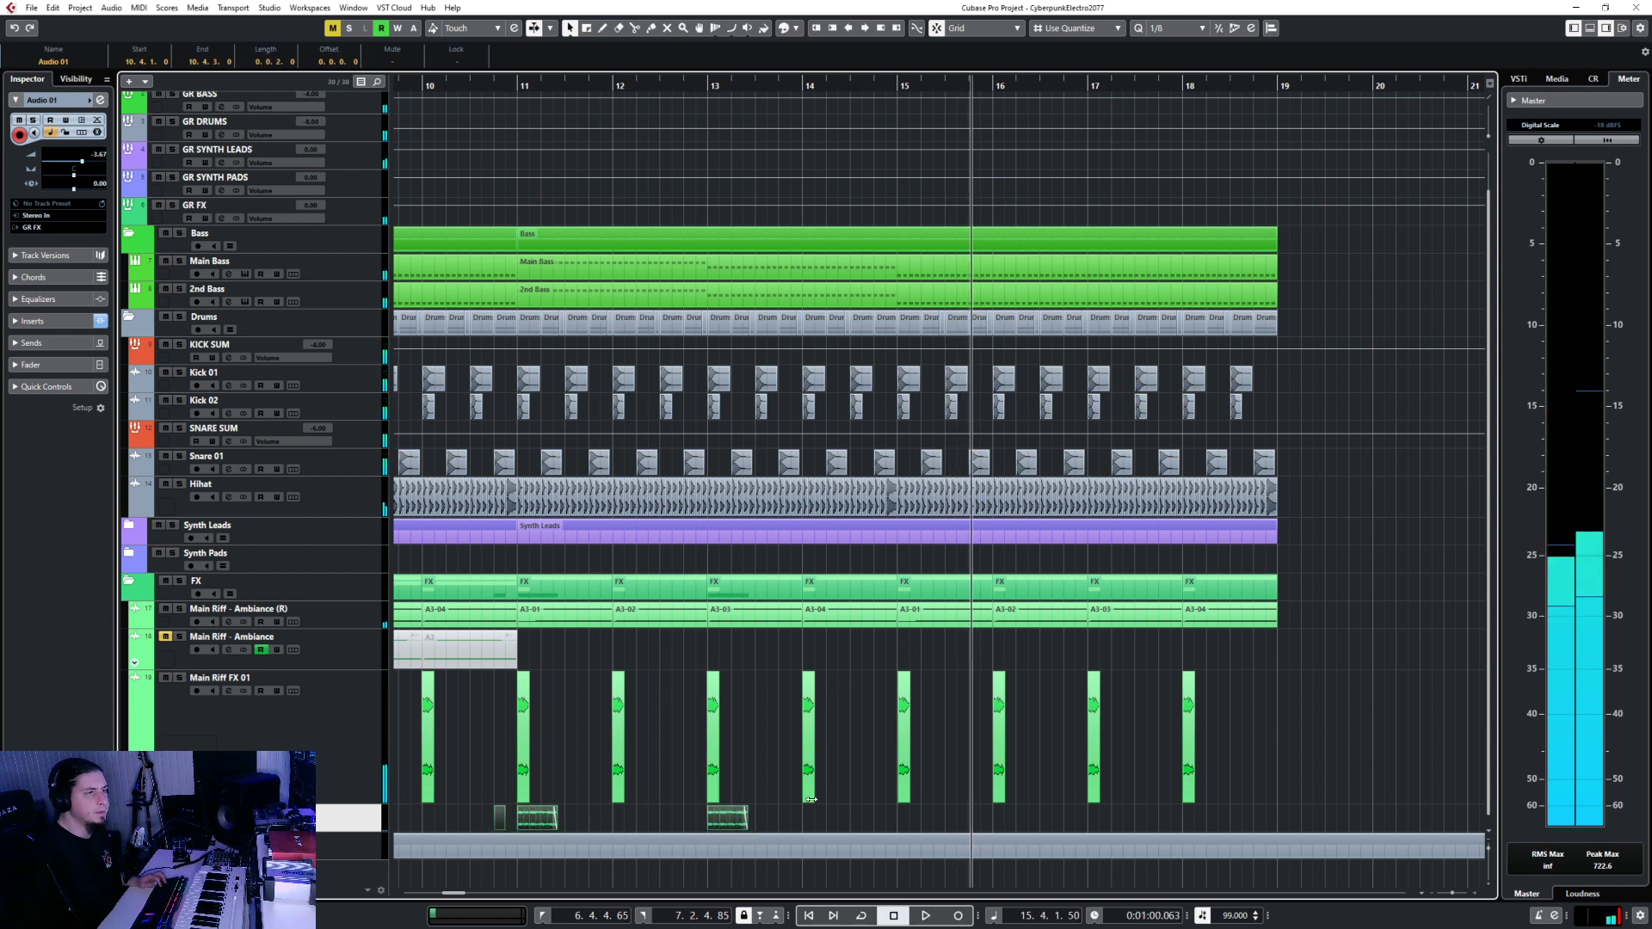
pyautogui.click(861, 87)
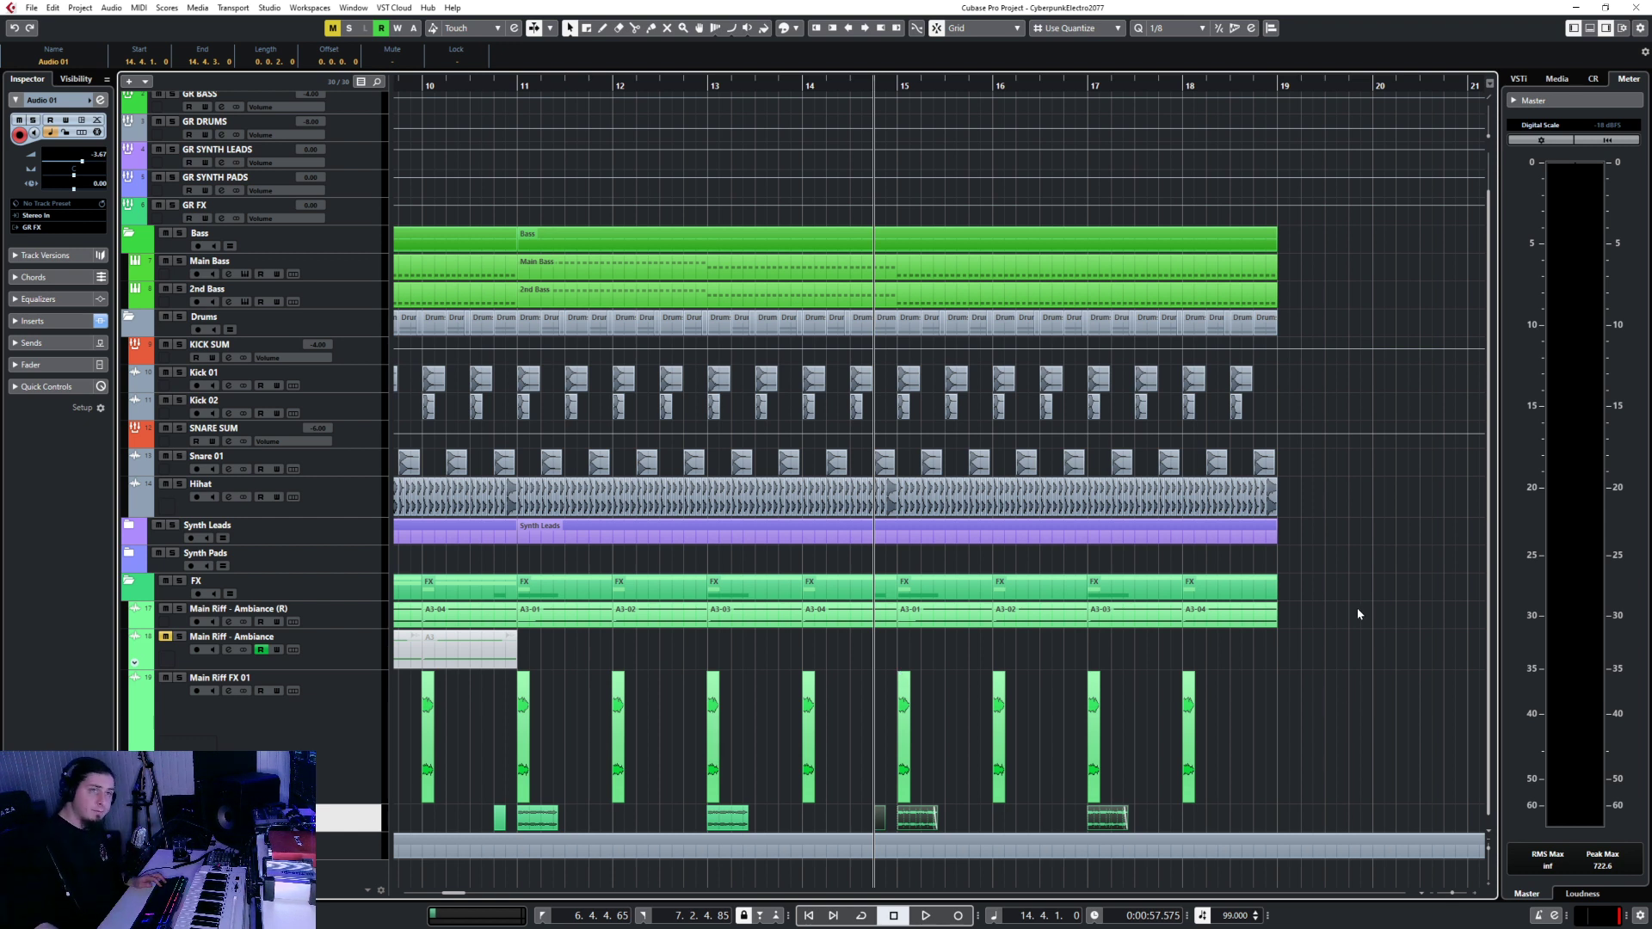
# Play the song from 6.2.1 and set the Audio 01 track's volume to -4.00.
pyautogui.click(1314, 746)
pyautogui.scroll(-5, 1314, 746)
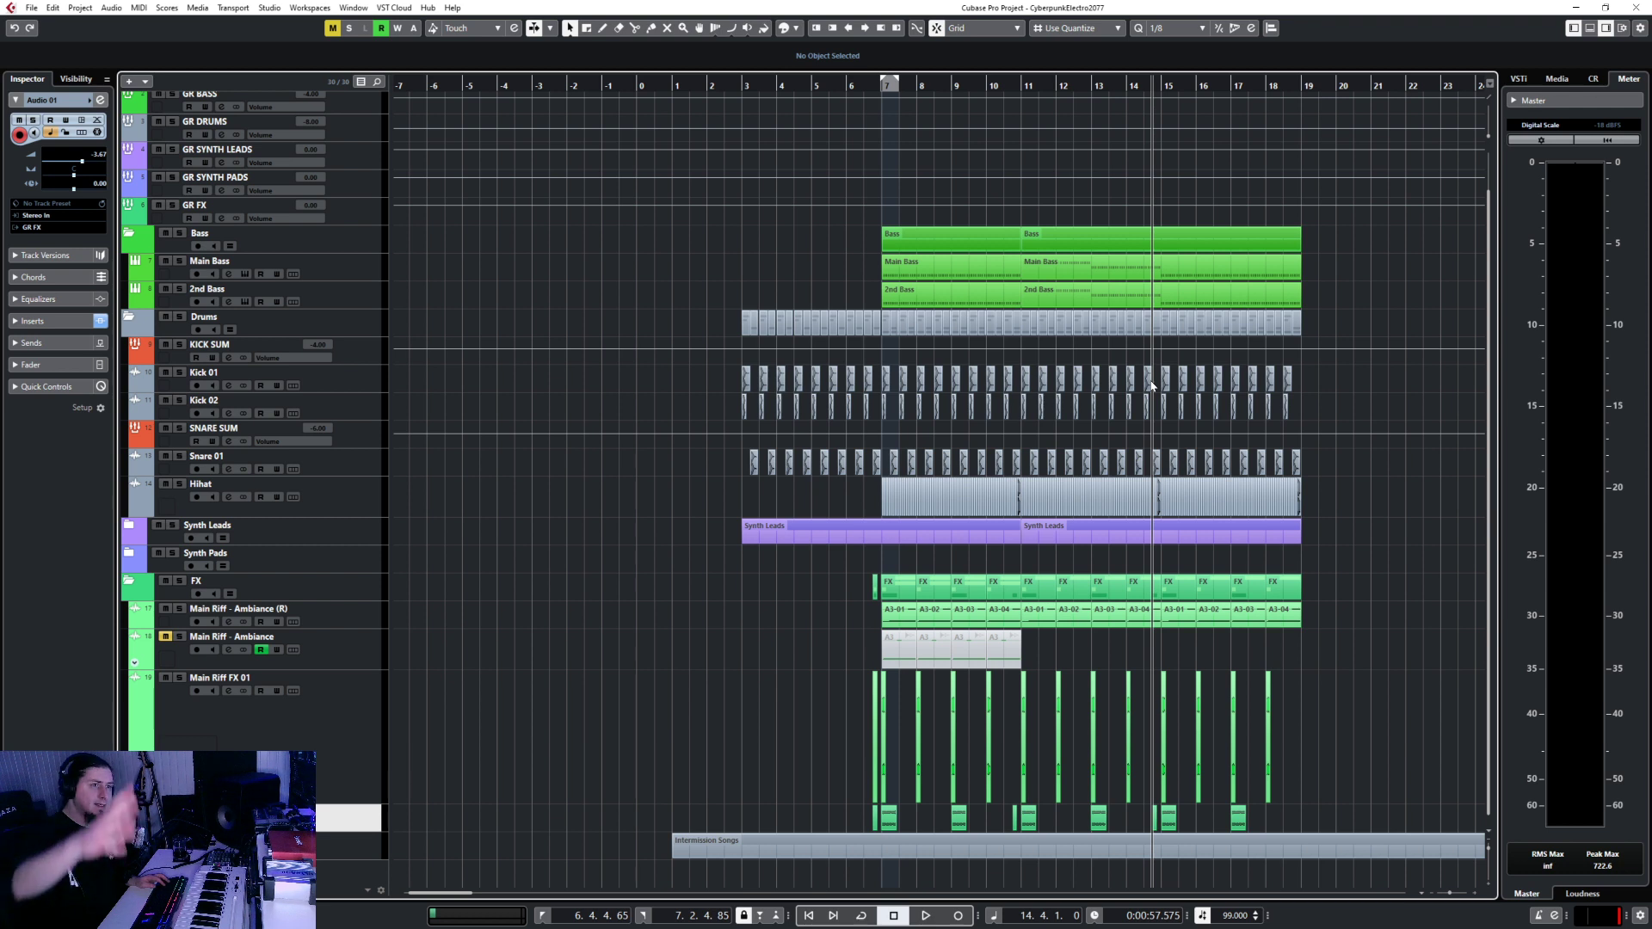
pyautogui.click(856, 86)
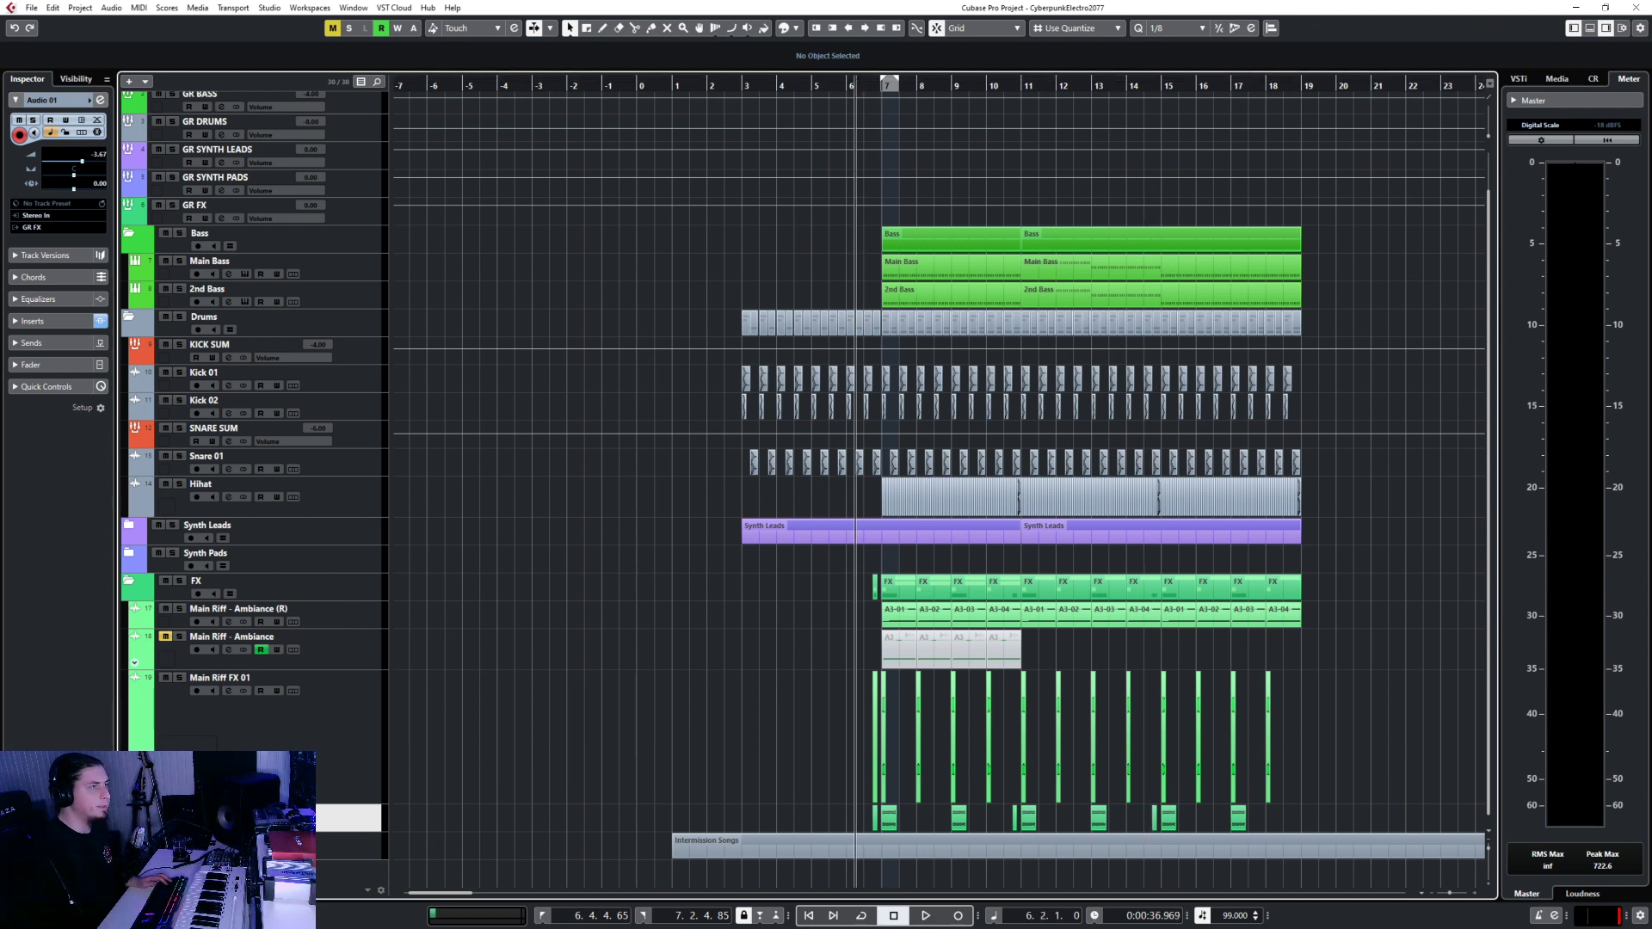
pyautogui.press('space')
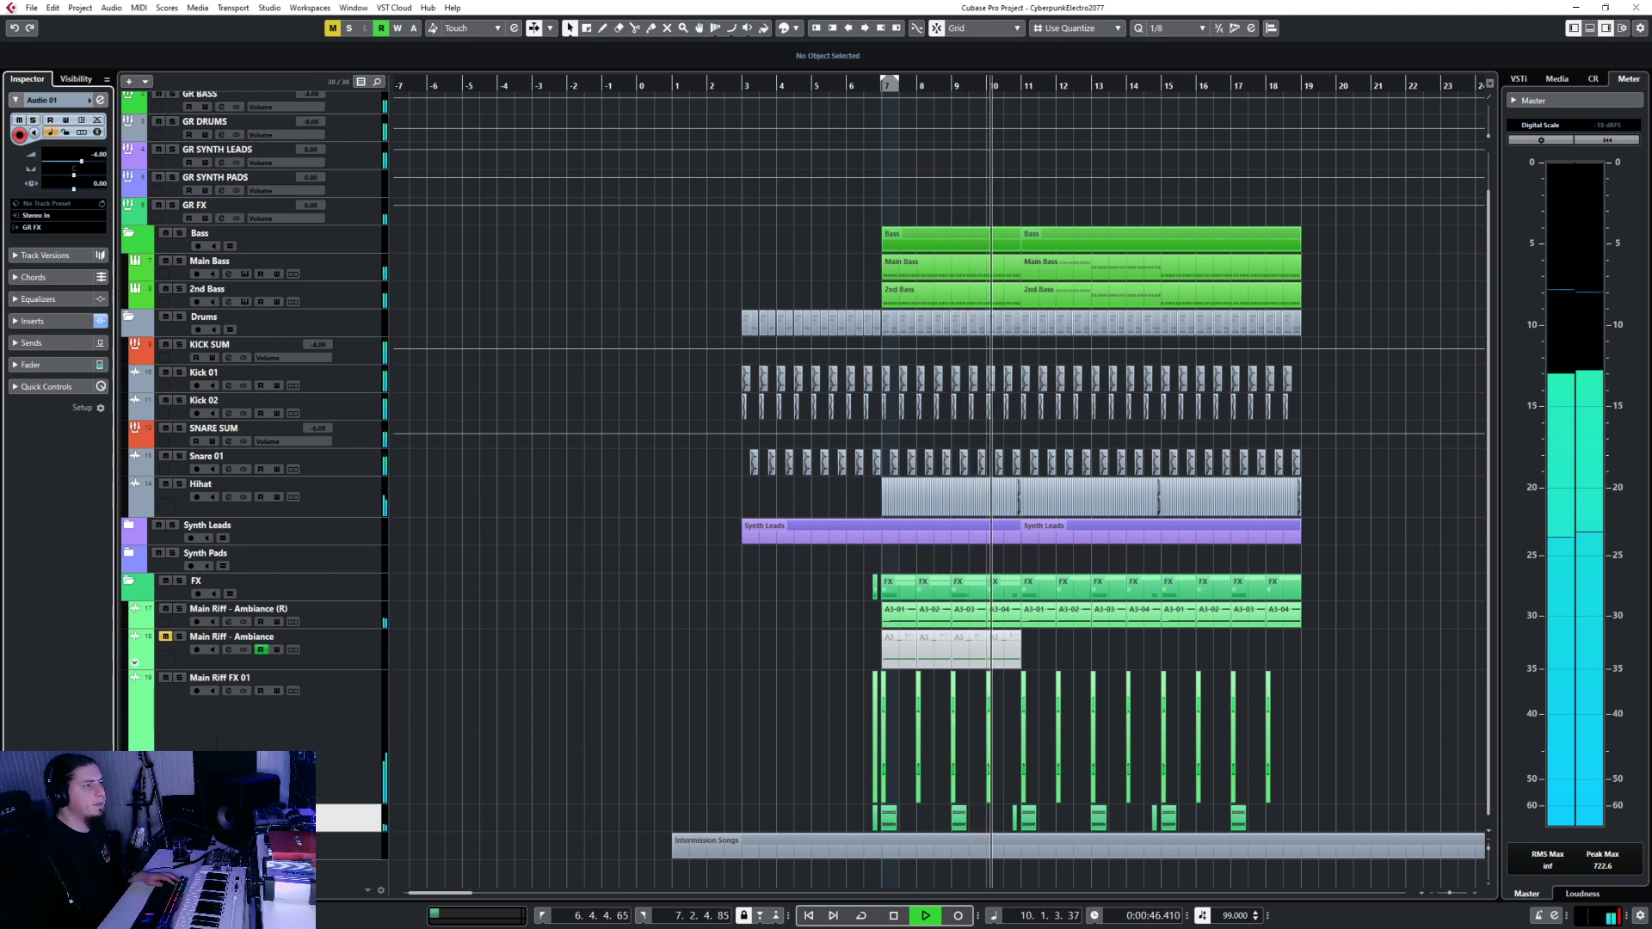
# Rename the Audio 01 track with a name beginning with "Main Riff Ann".
pyautogui.keyDown('ctrl'); pyautogui.click(135, 818); pyautogui.keyUp('ctrl')
pyautogui.click(355, 819)
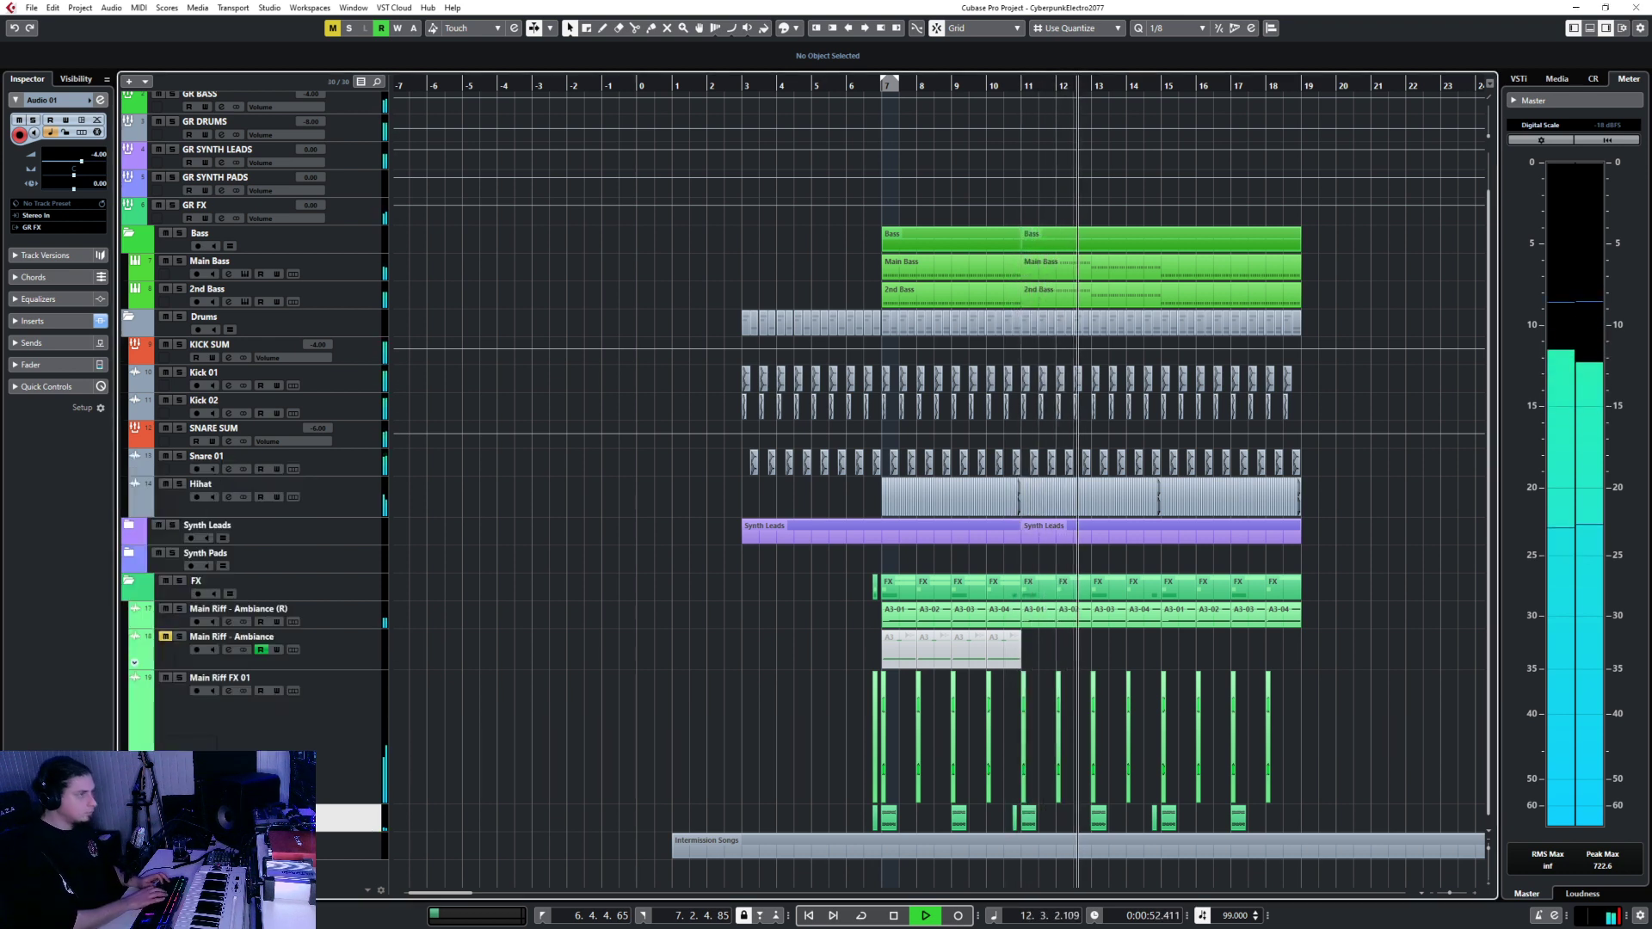
pyautogui.press('Return')
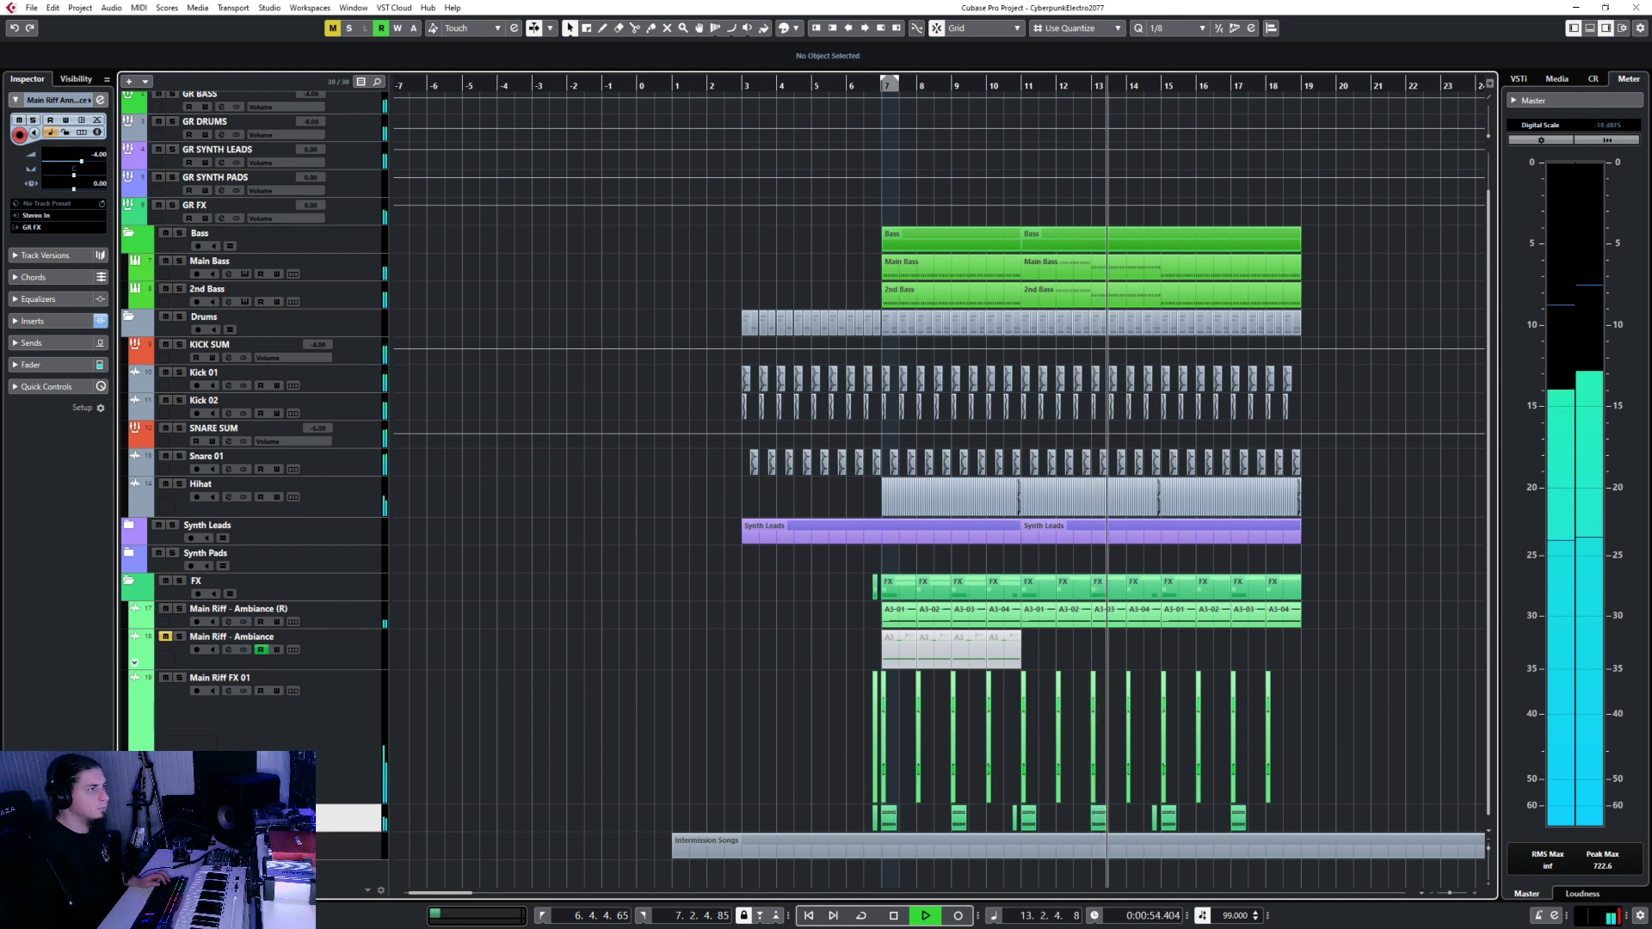
# Colour the renamed train station announcement track light green.
pyautogui.click(134, 662)
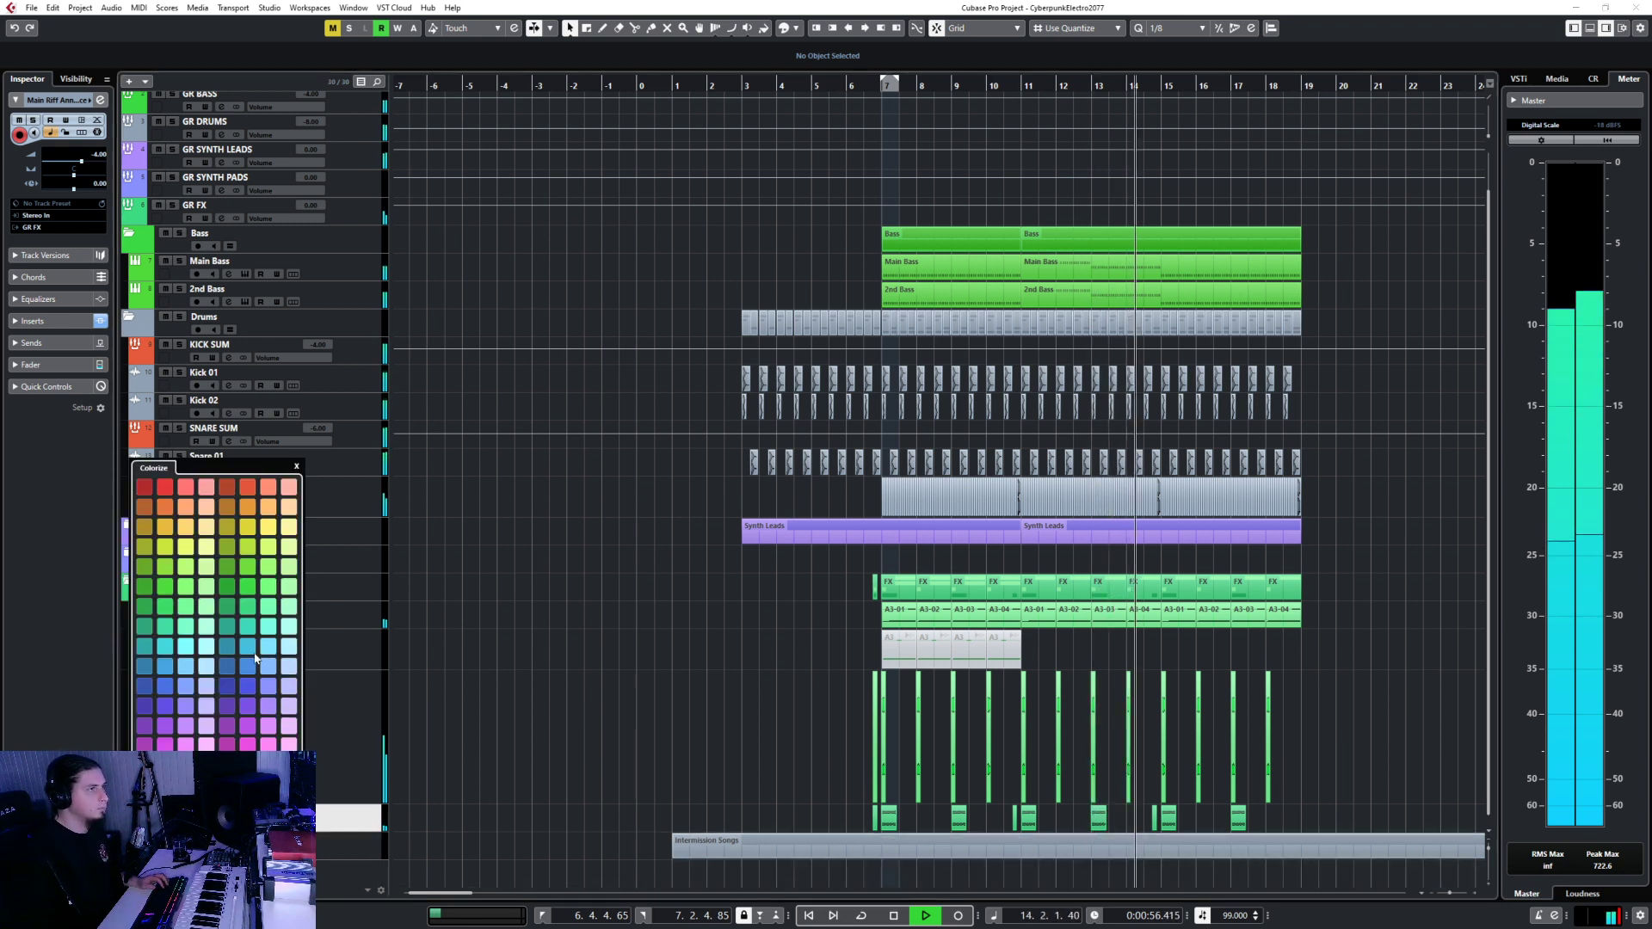
pyautogui.click(348, 812)
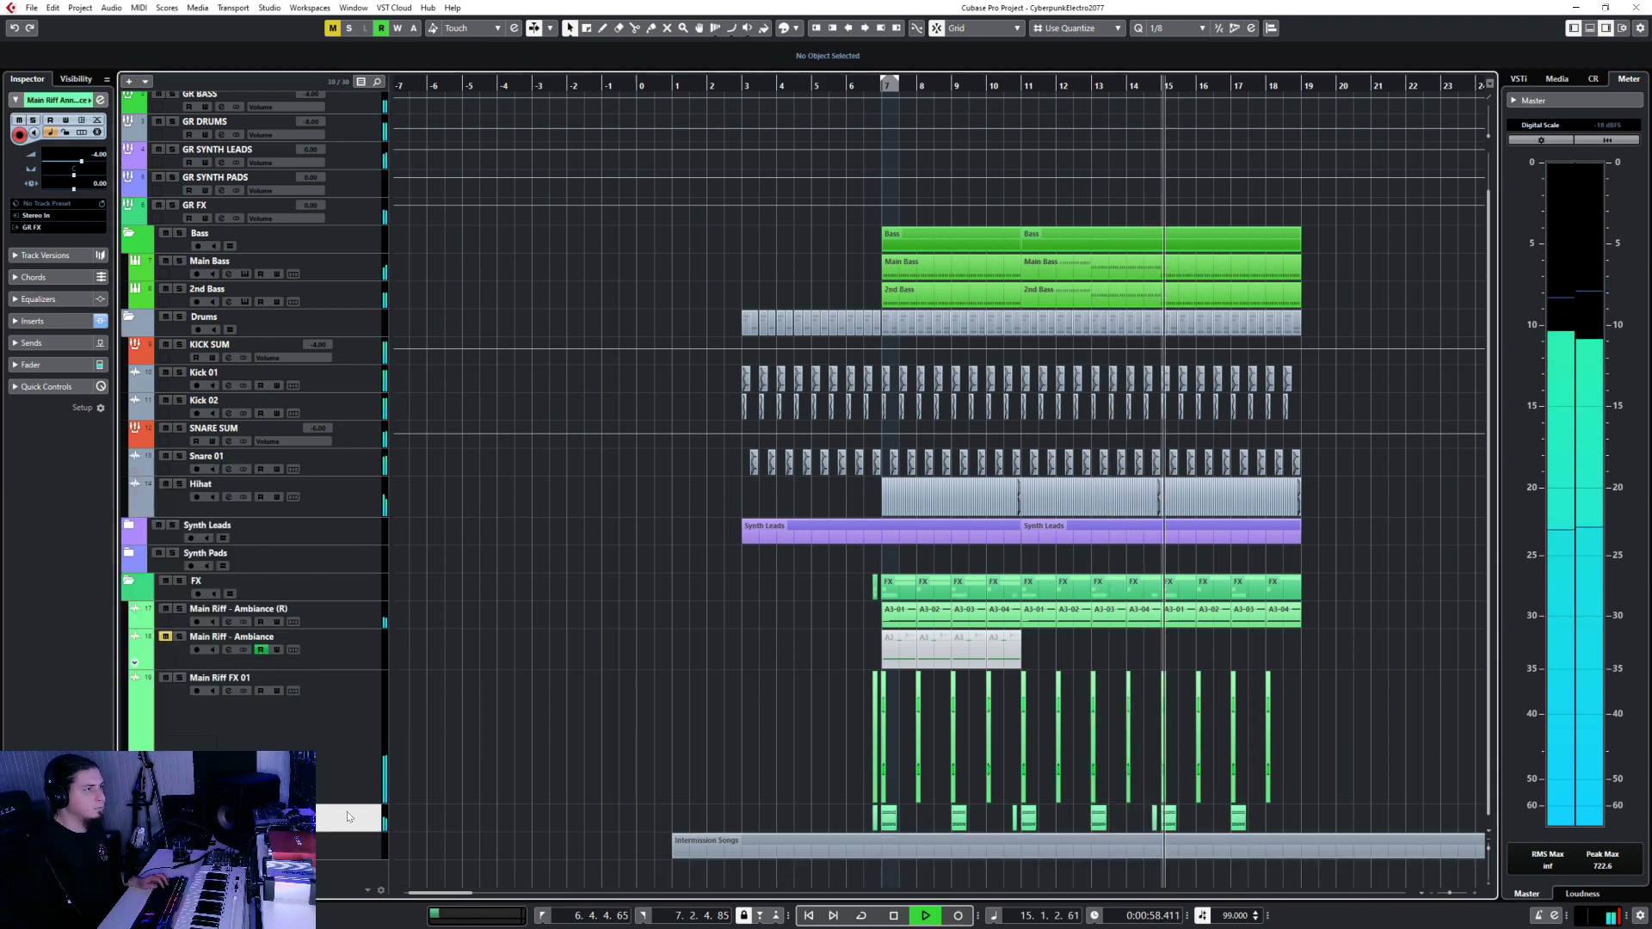
pyautogui.press('f')
pyautogui.scroll(1, 910, 718)
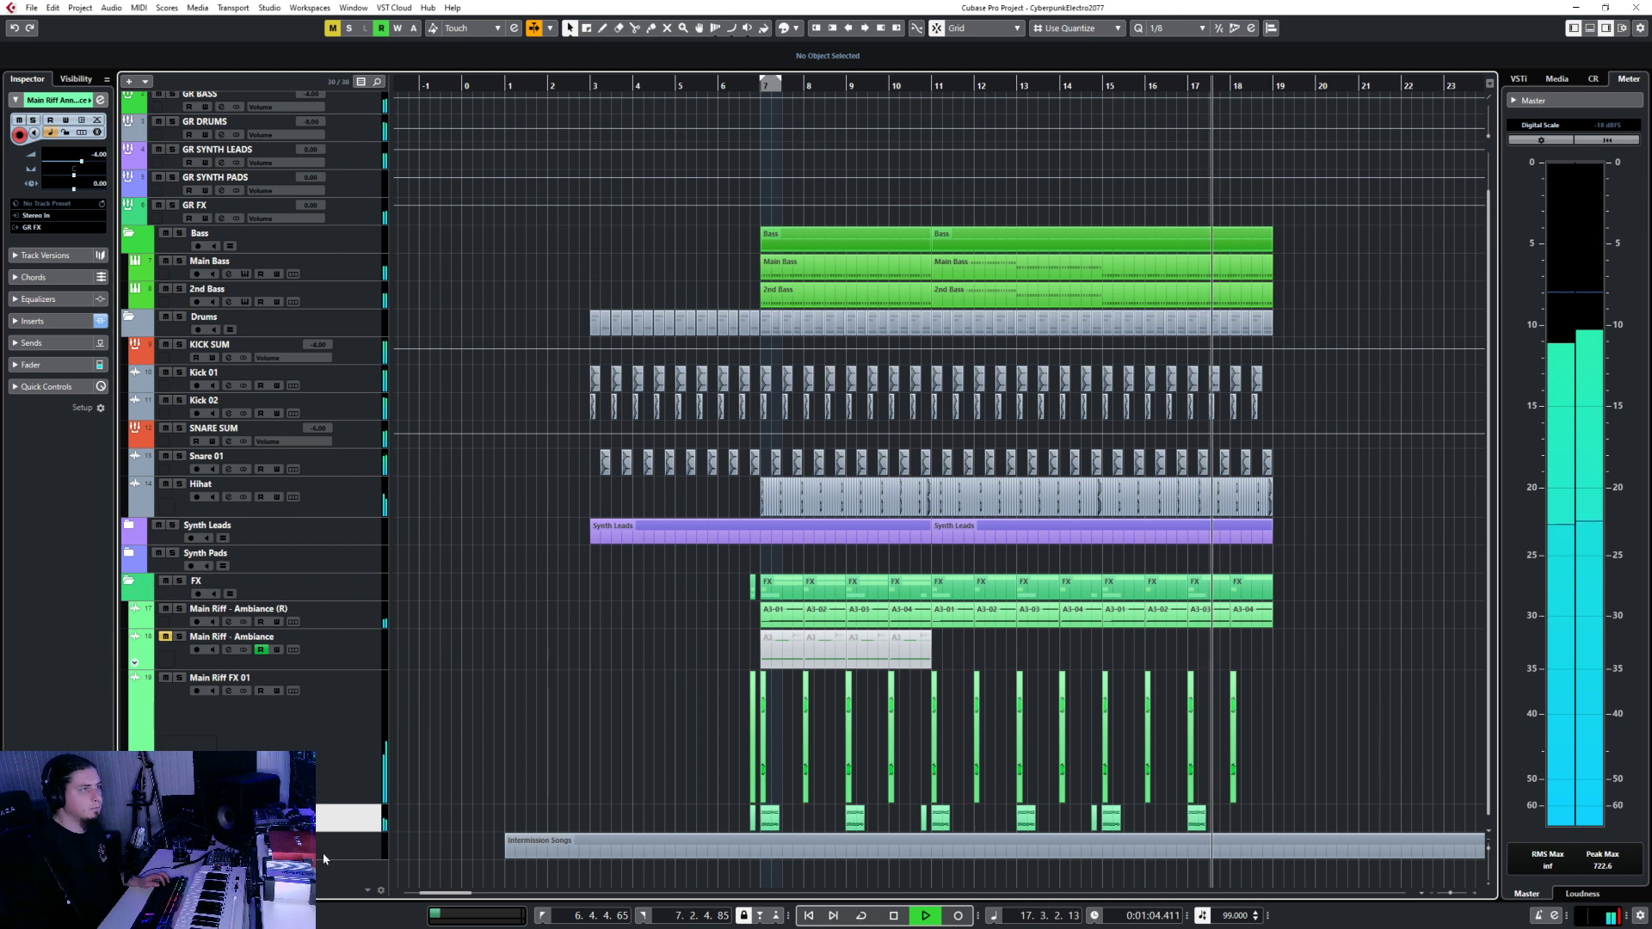
# Colour the renamed train station announcement track pink and stop playback.
pyautogui.keyDown('ctrl'); pyautogui.click(136, 818); pyautogui.keyUp('ctrl')
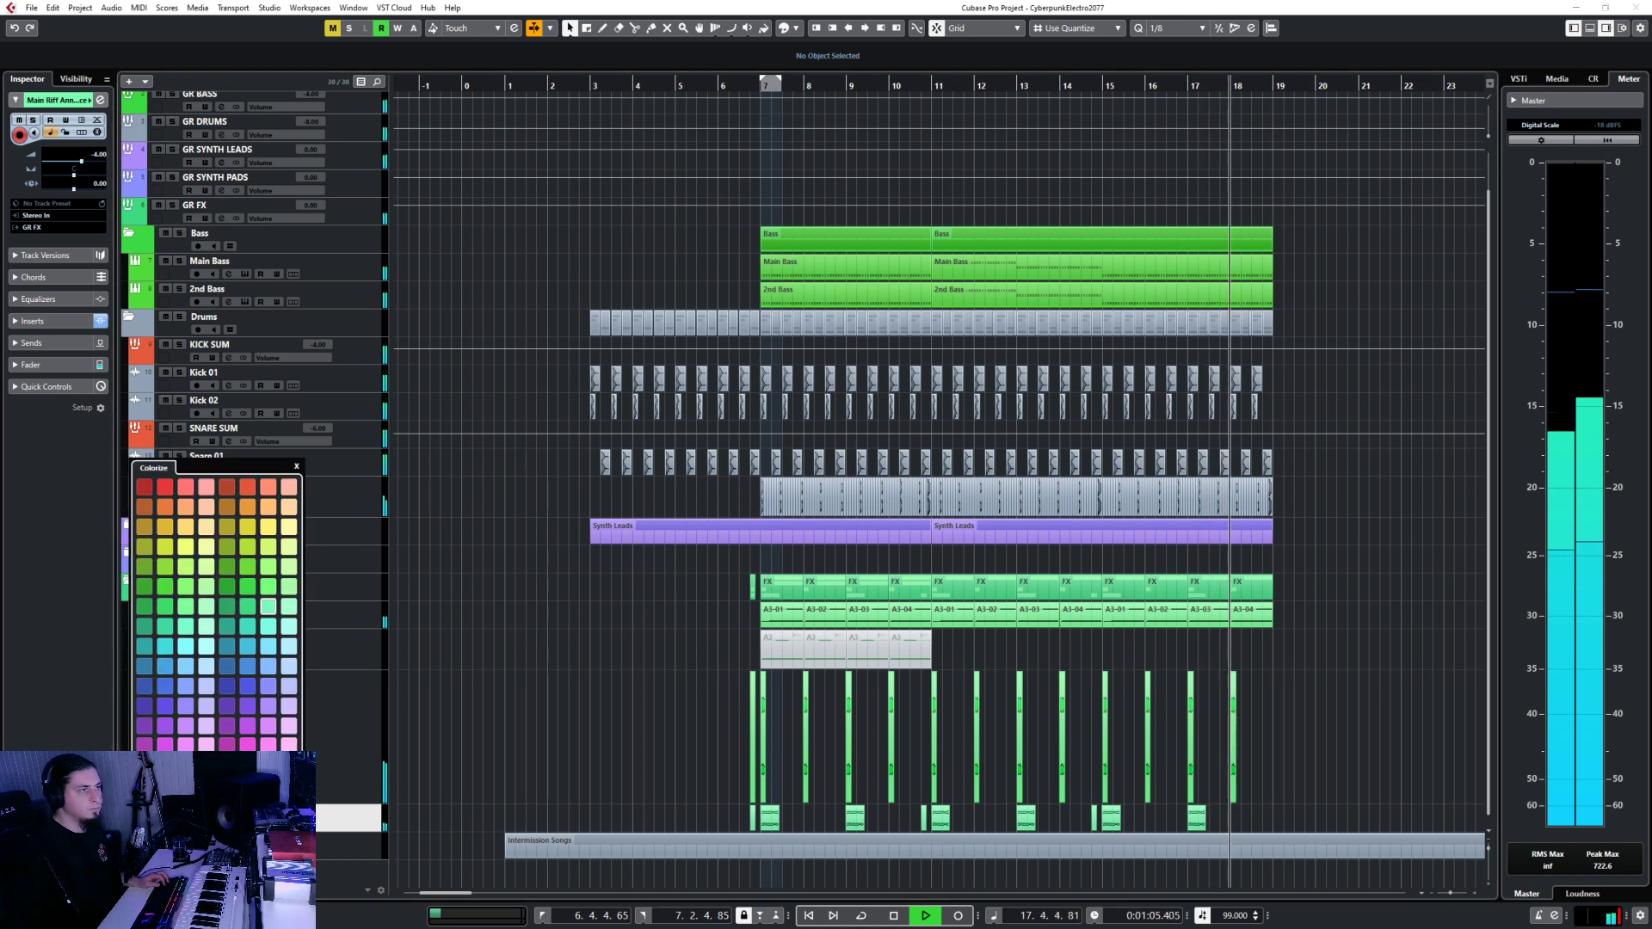
pyautogui.click(335, 826)
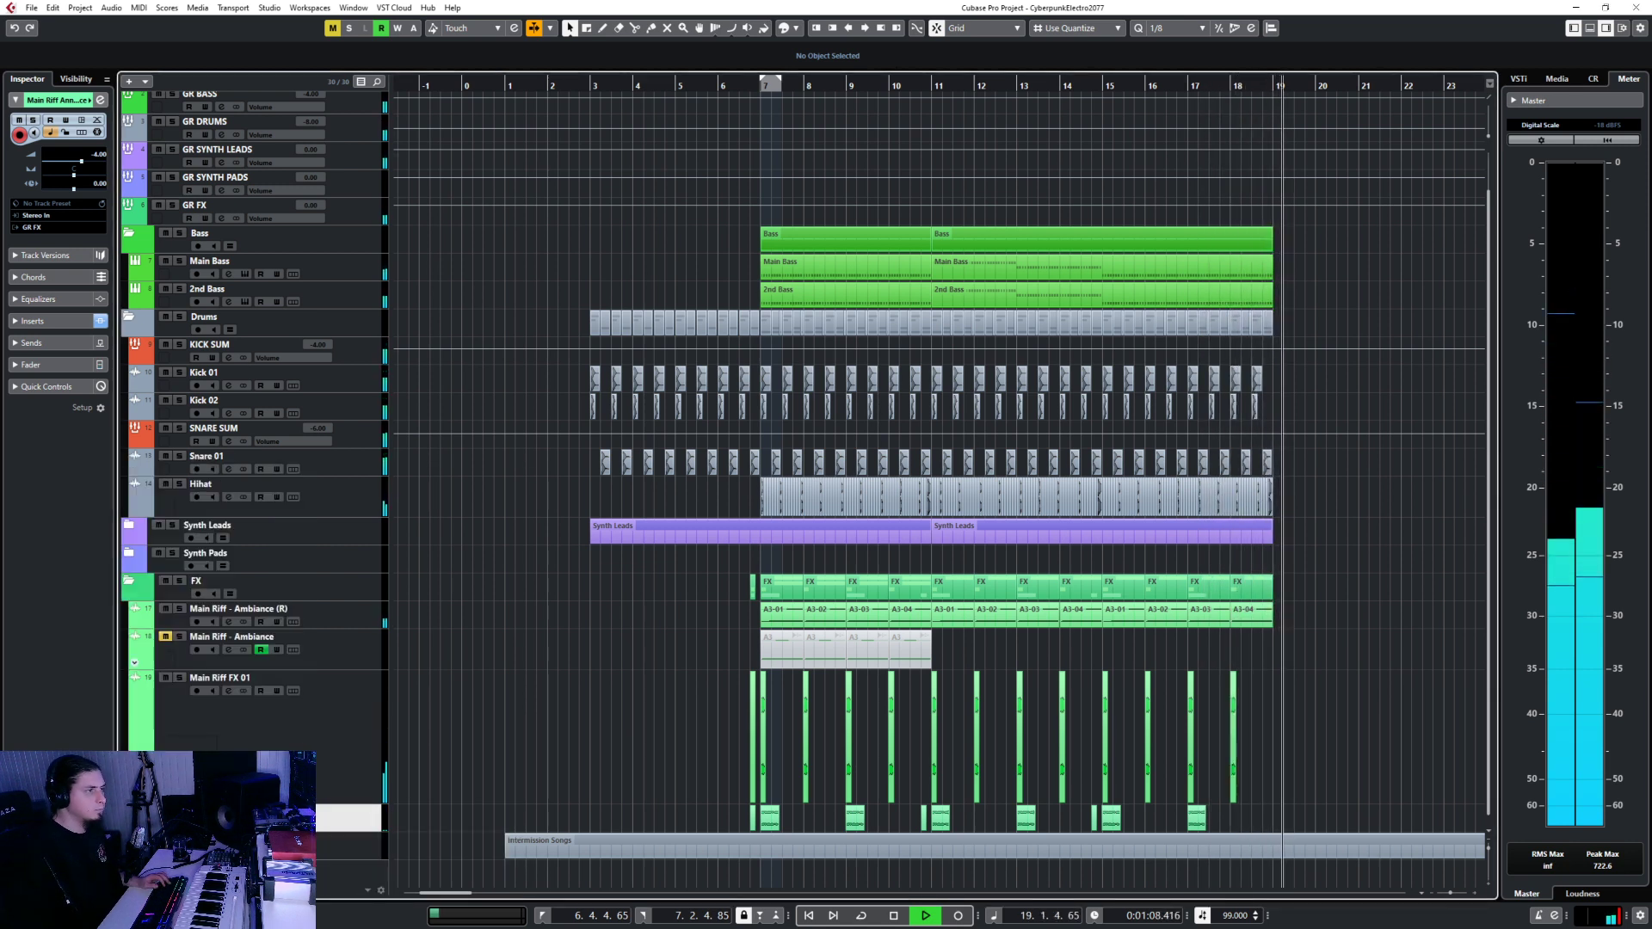
pyautogui.write('r')
pyautogui.doubleClick(232, 819)
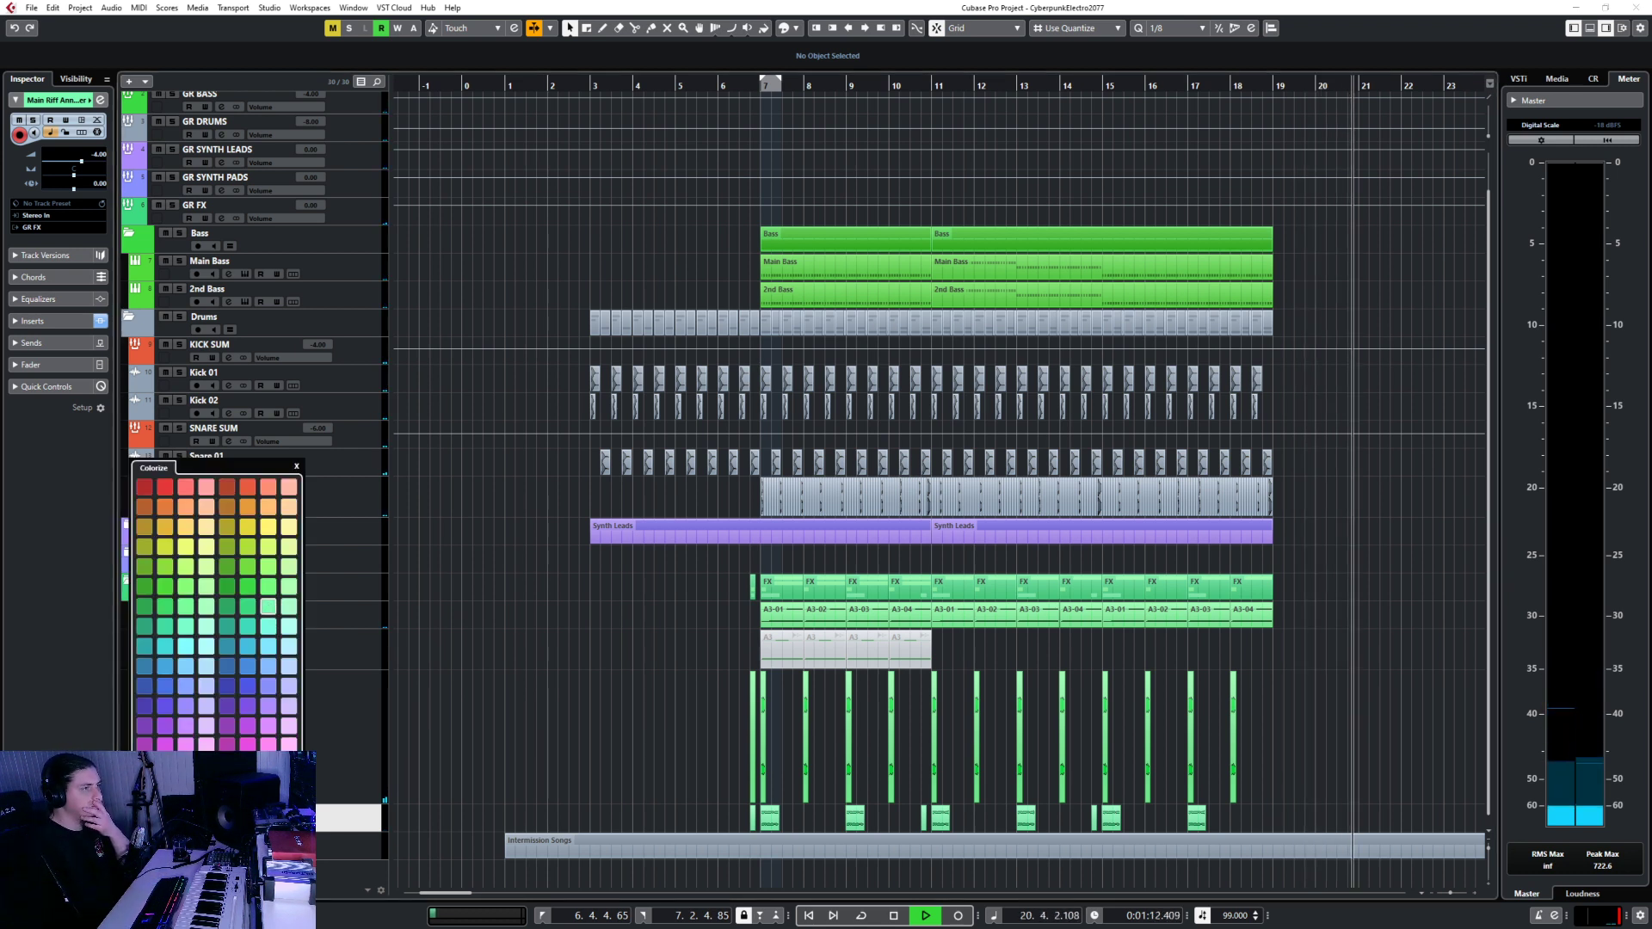
pyautogui.click(268, 766)
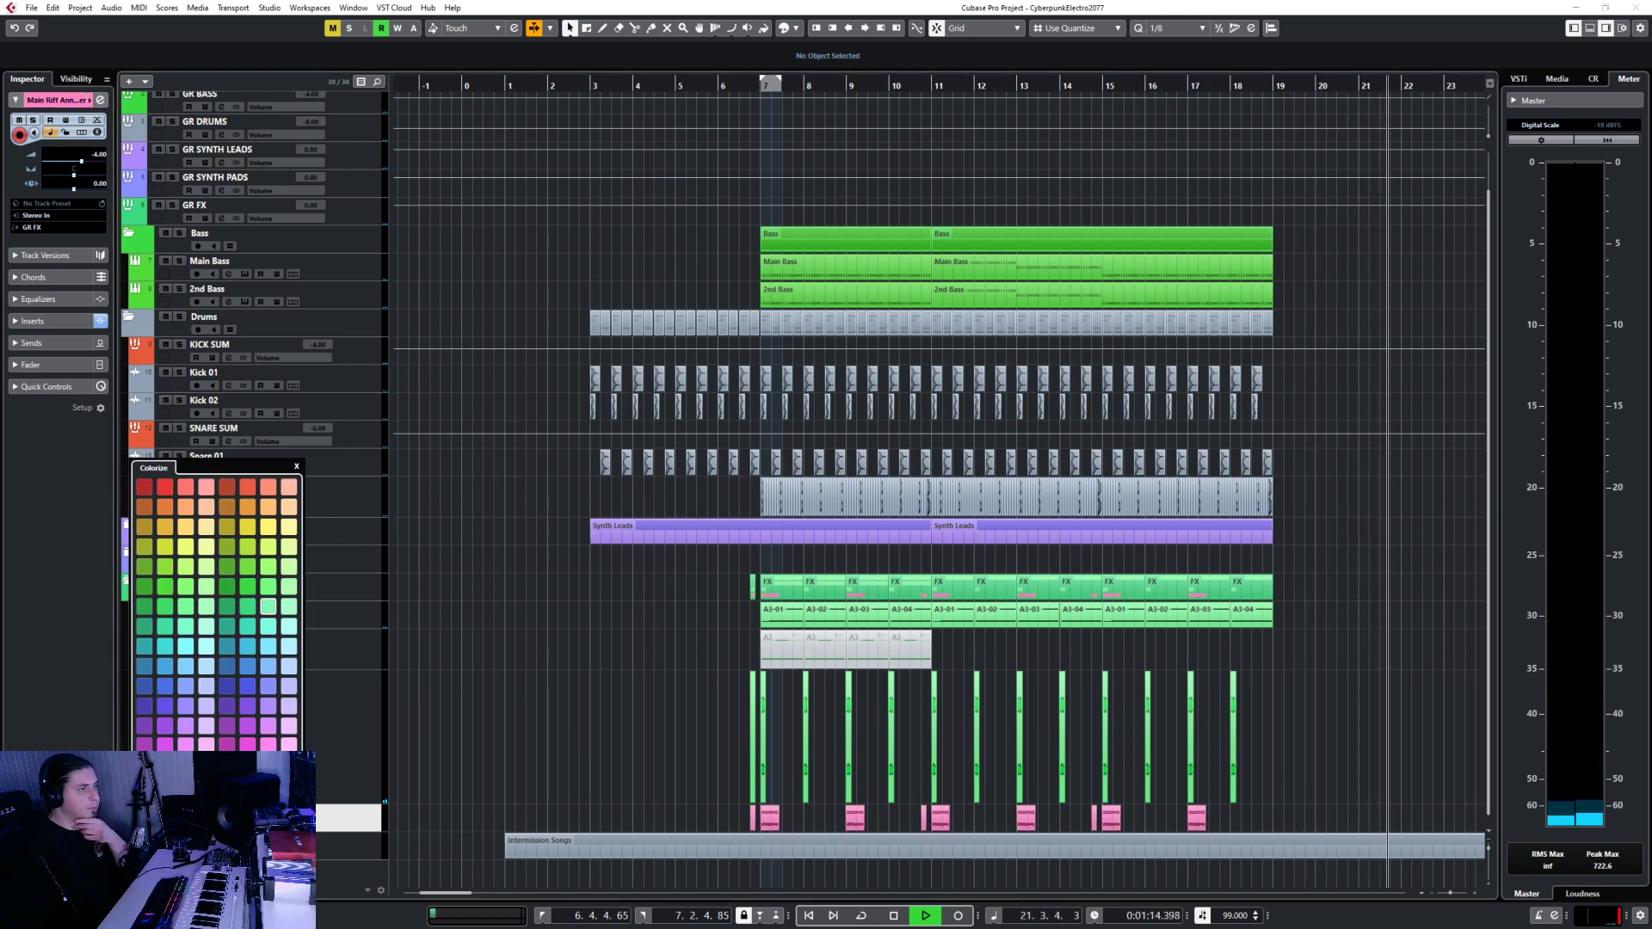
pyautogui.press('Down')
pyautogui.press('space')
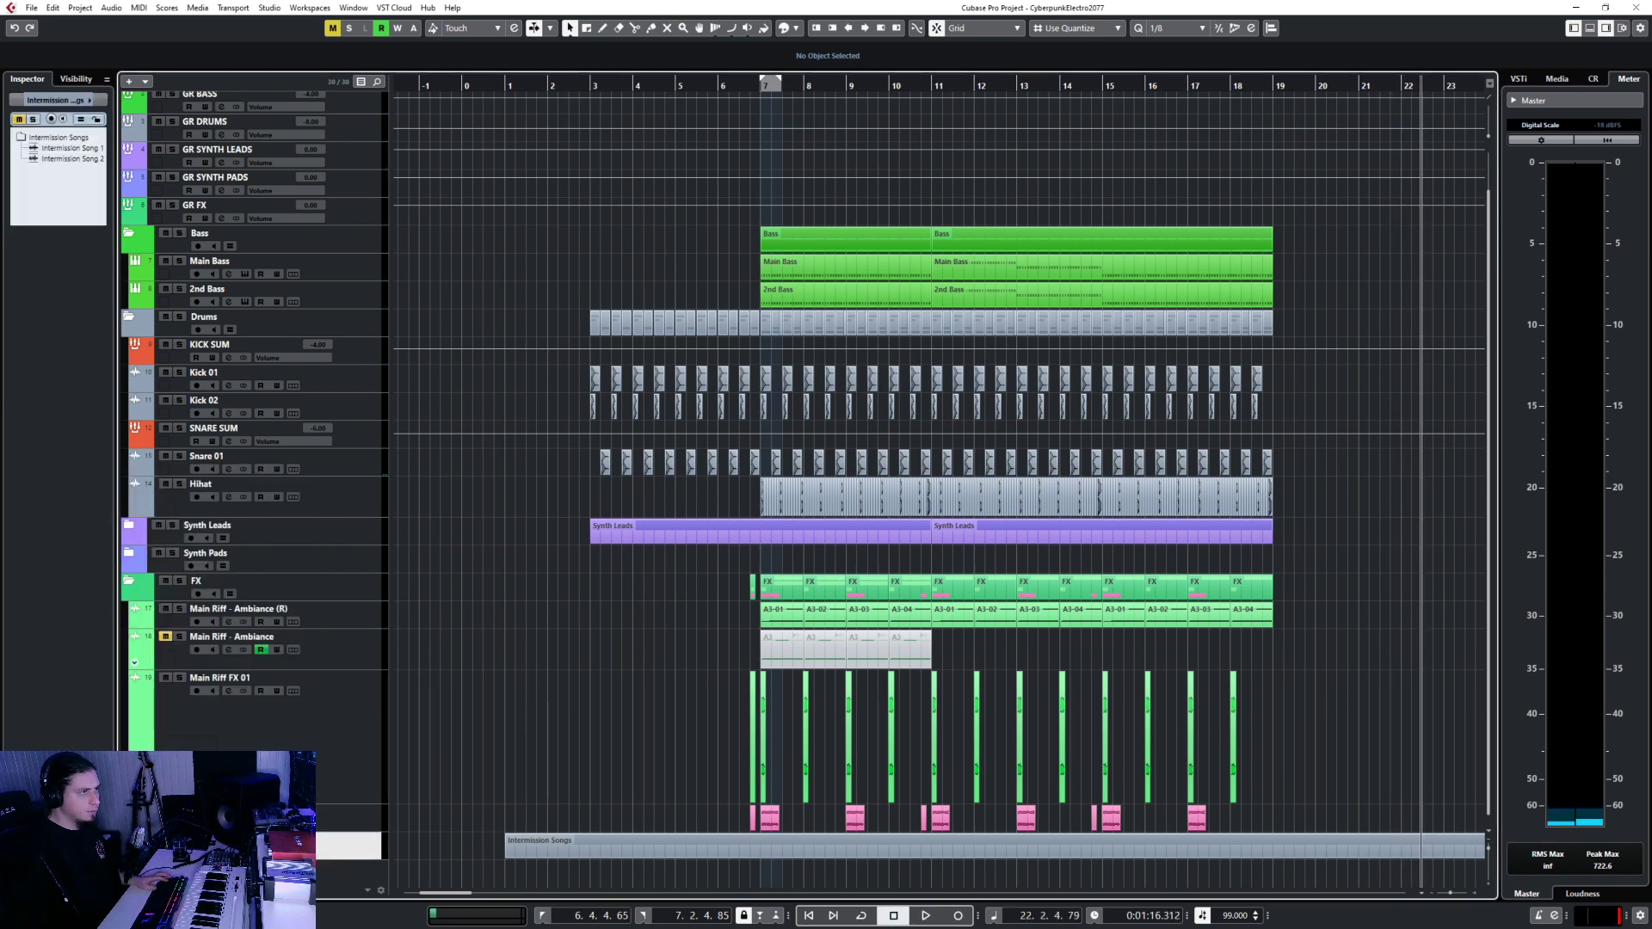
pyautogui.hotkey('shift', 'c')
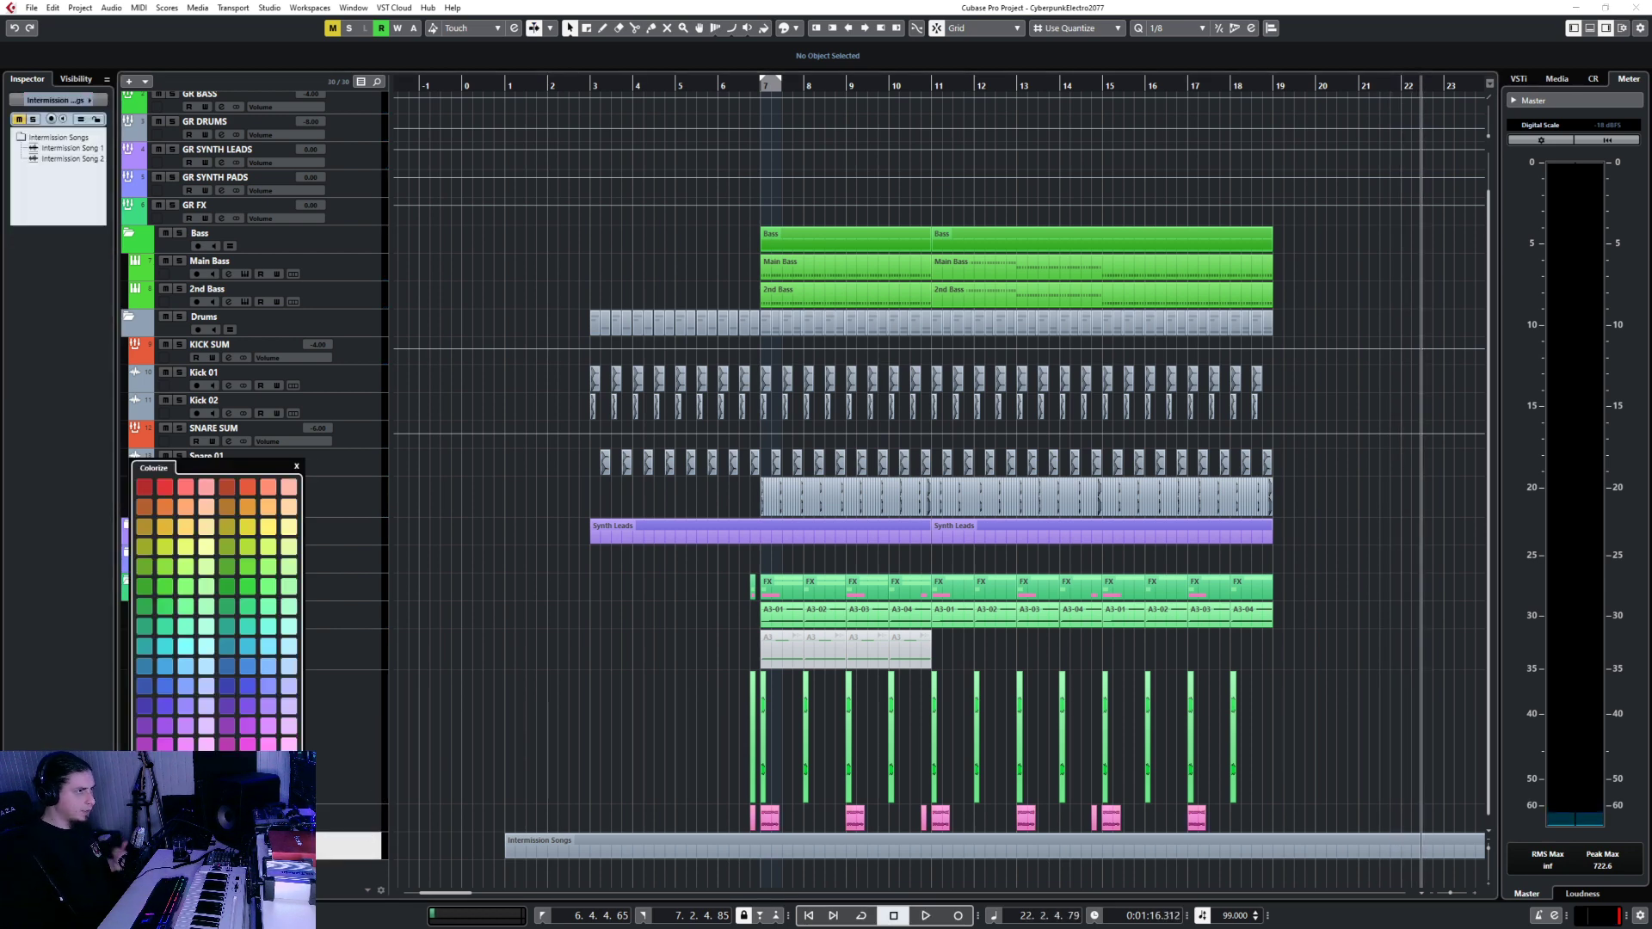
pyautogui.click(350, 701)
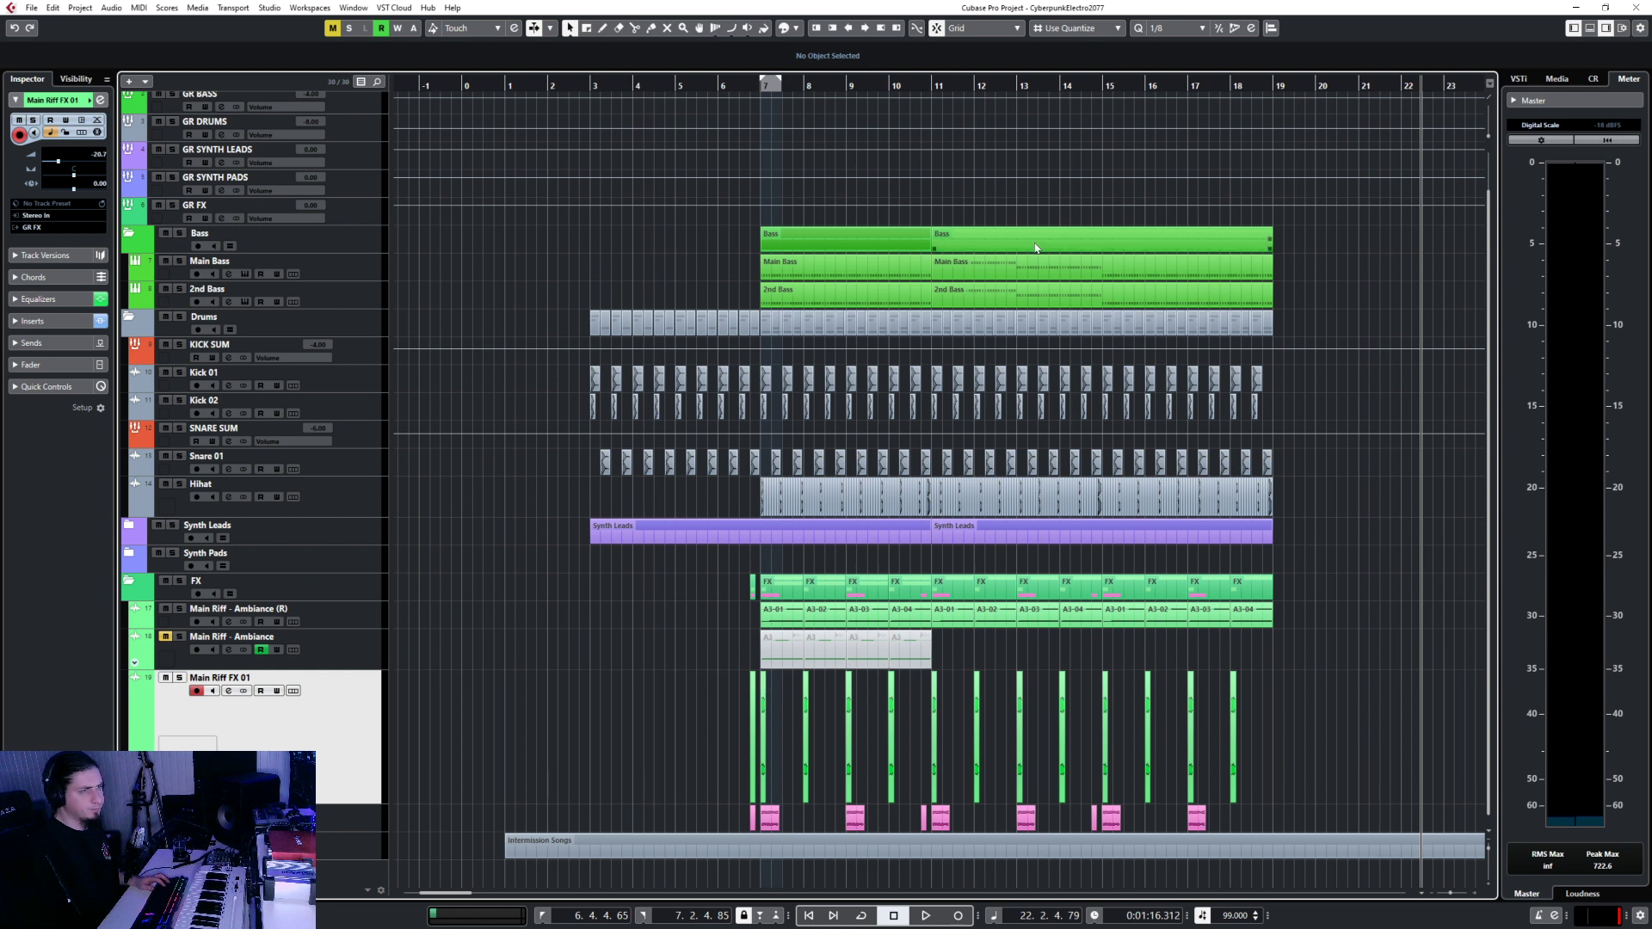
pyautogui.click(355, 811)
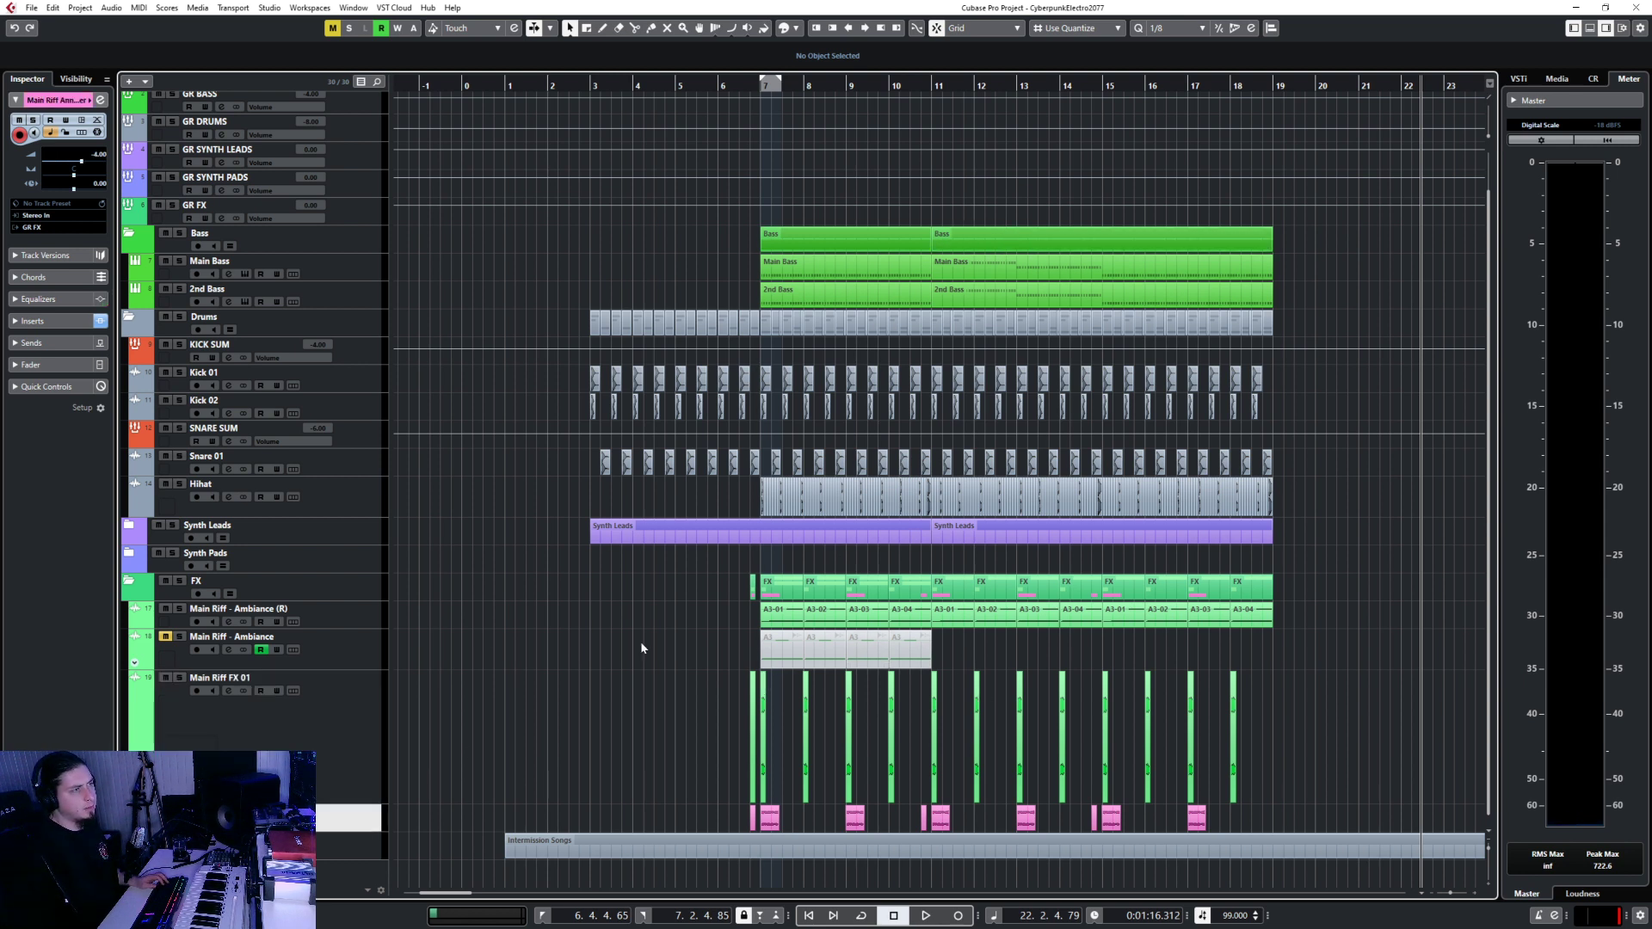
# Collapse the FX folder track so its riff, ambience and announcement tracks are hidden.
pyautogui.click(129, 582)
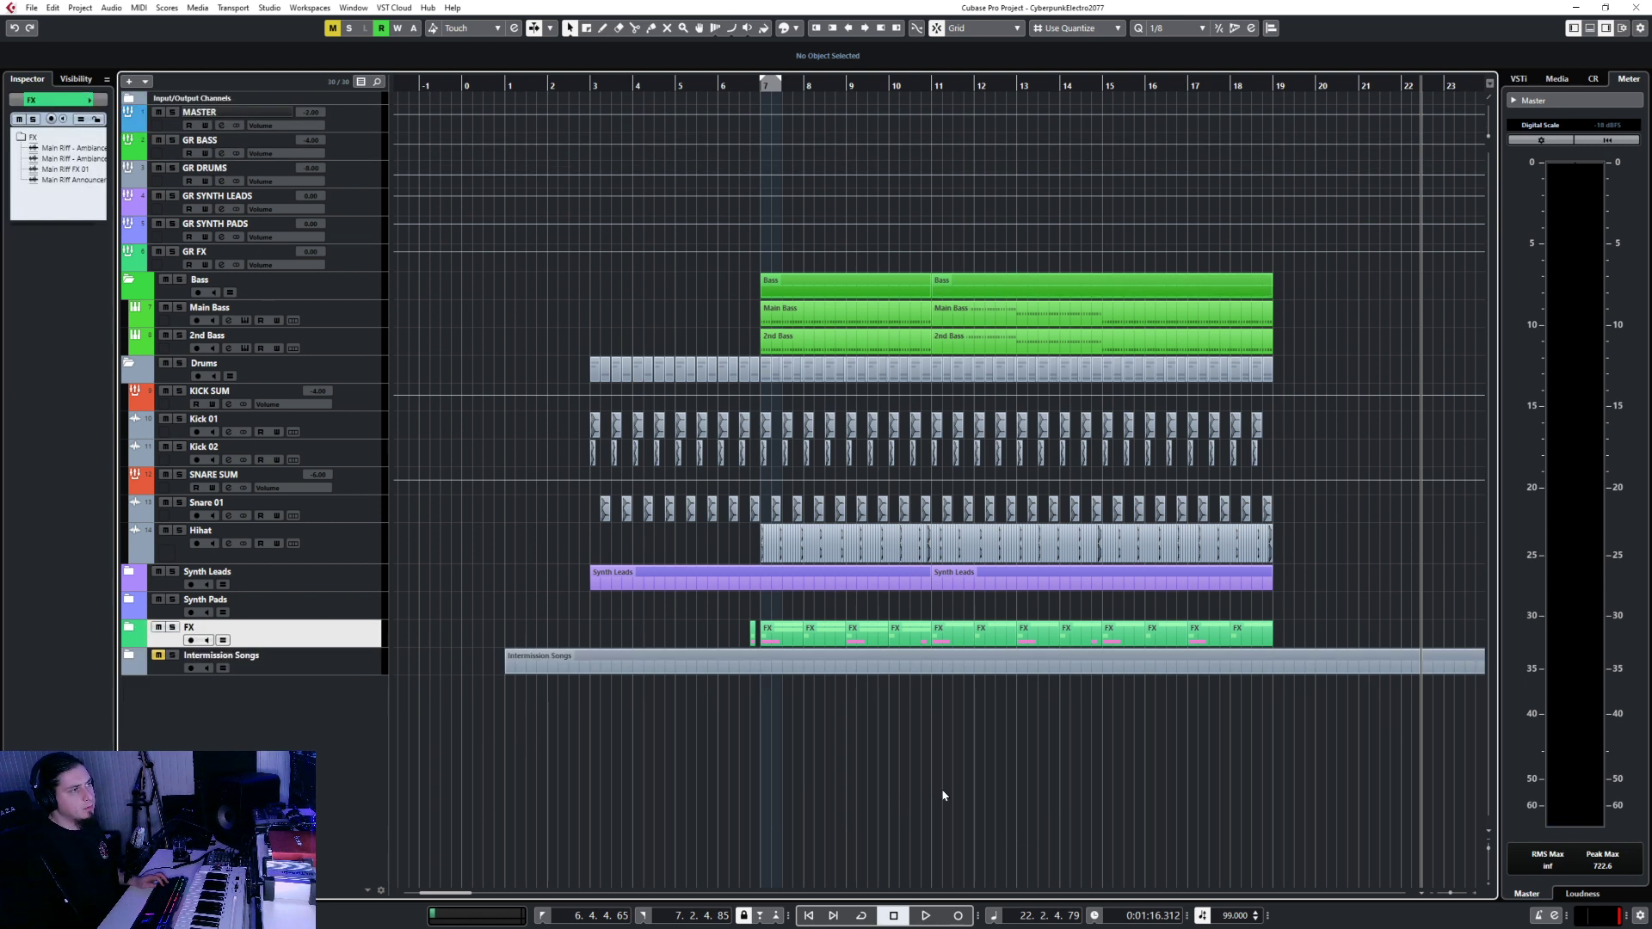
pyautogui.press('h')
pyautogui.press('h')
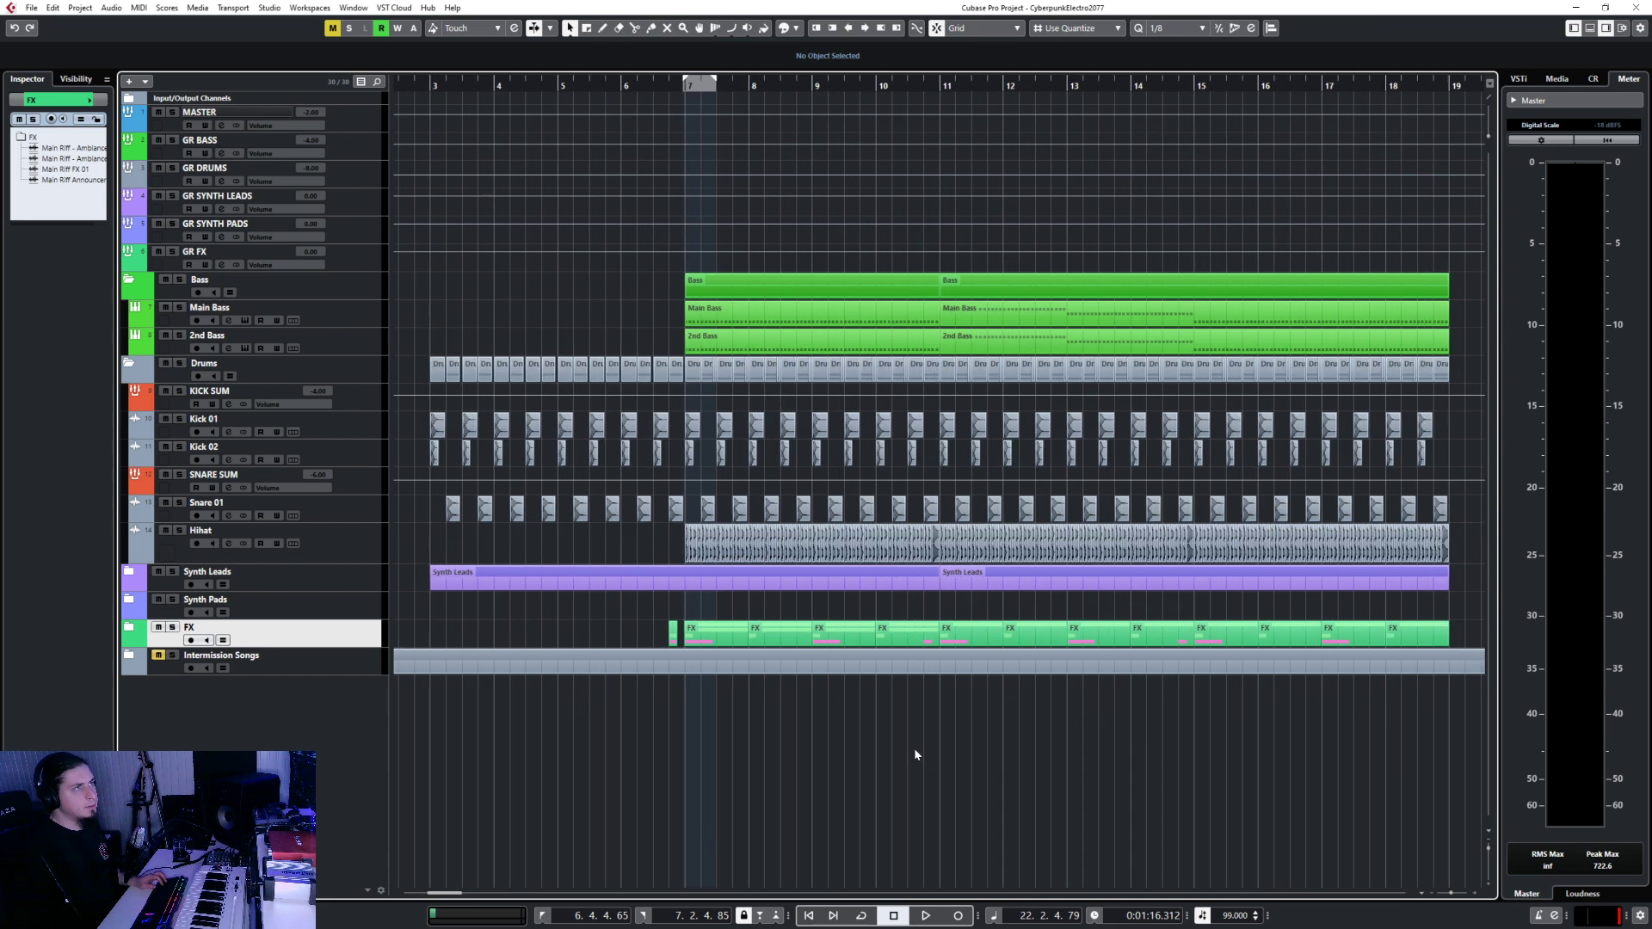
pyautogui.scroll(-2, 915, 753)
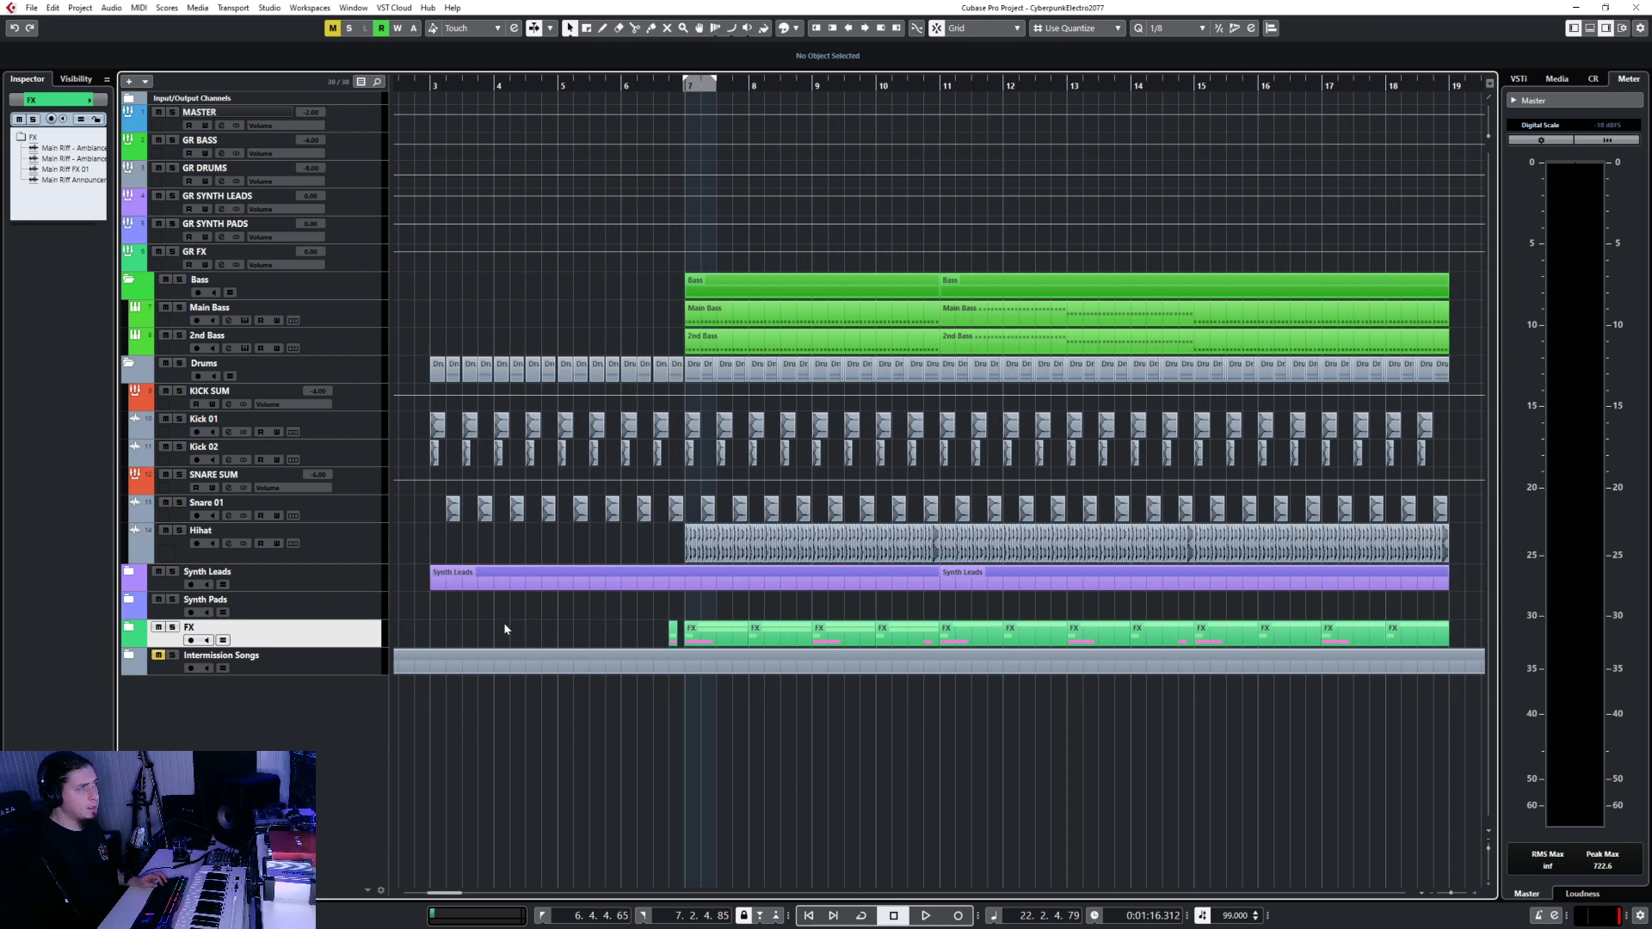
pyautogui.click(128, 627)
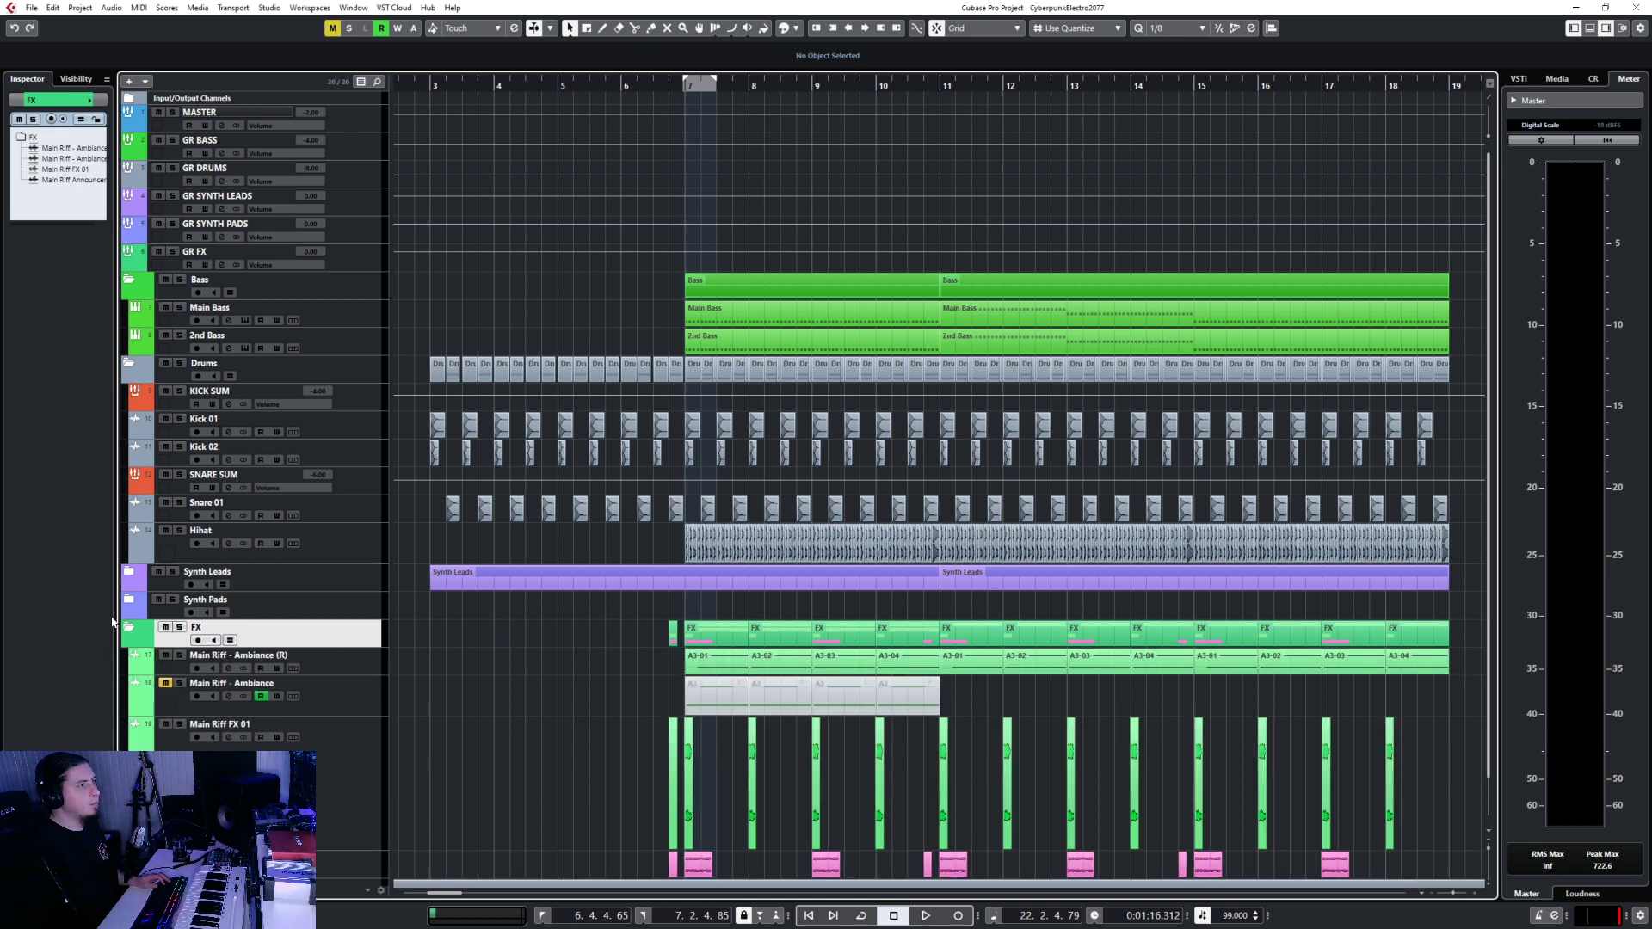
pyautogui.click(128, 628)
# Expand the Synth Pads folder track and select the Synth Leads folder track above it.
pyautogui.click(249, 611)
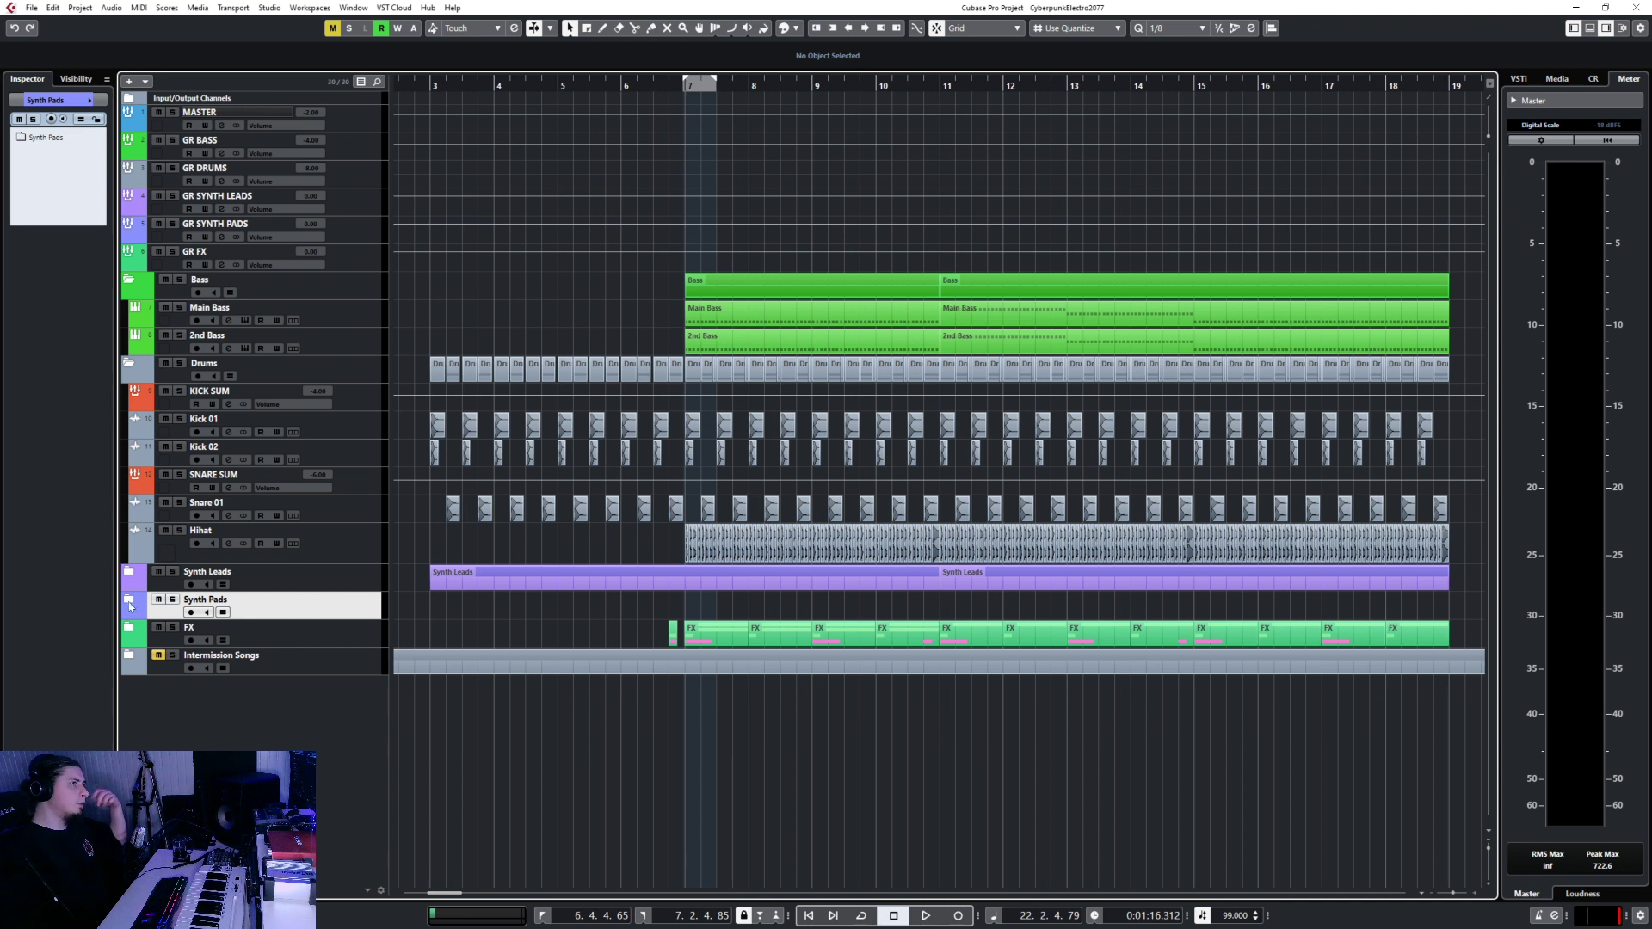
pyautogui.click(129, 607)
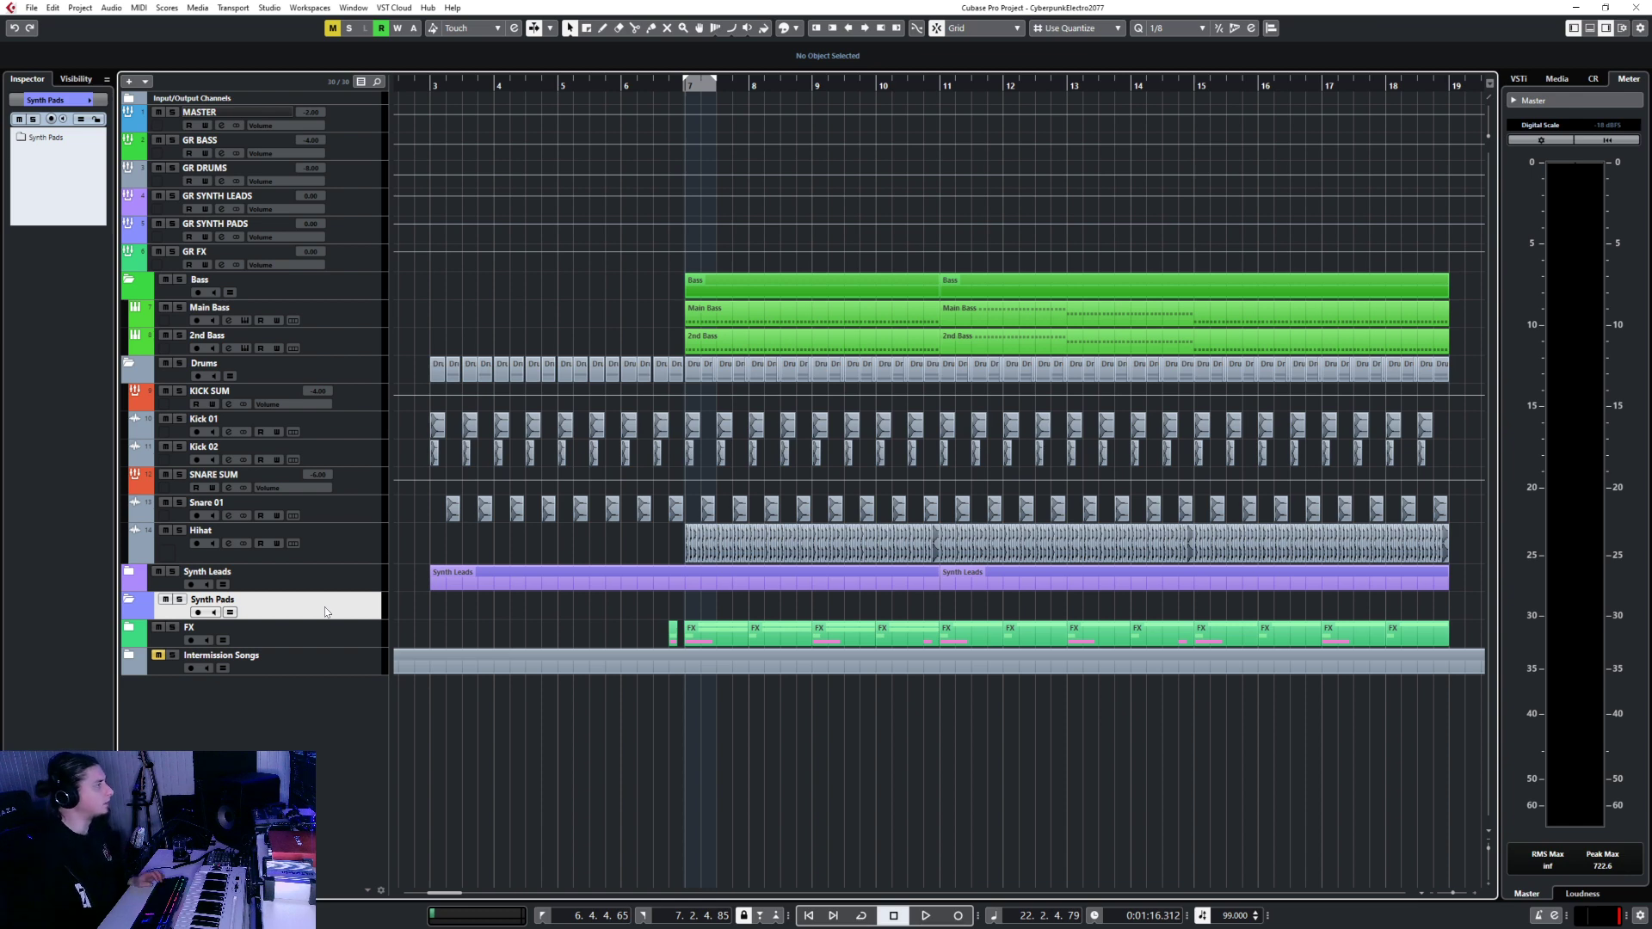
pyautogui.press('Up')
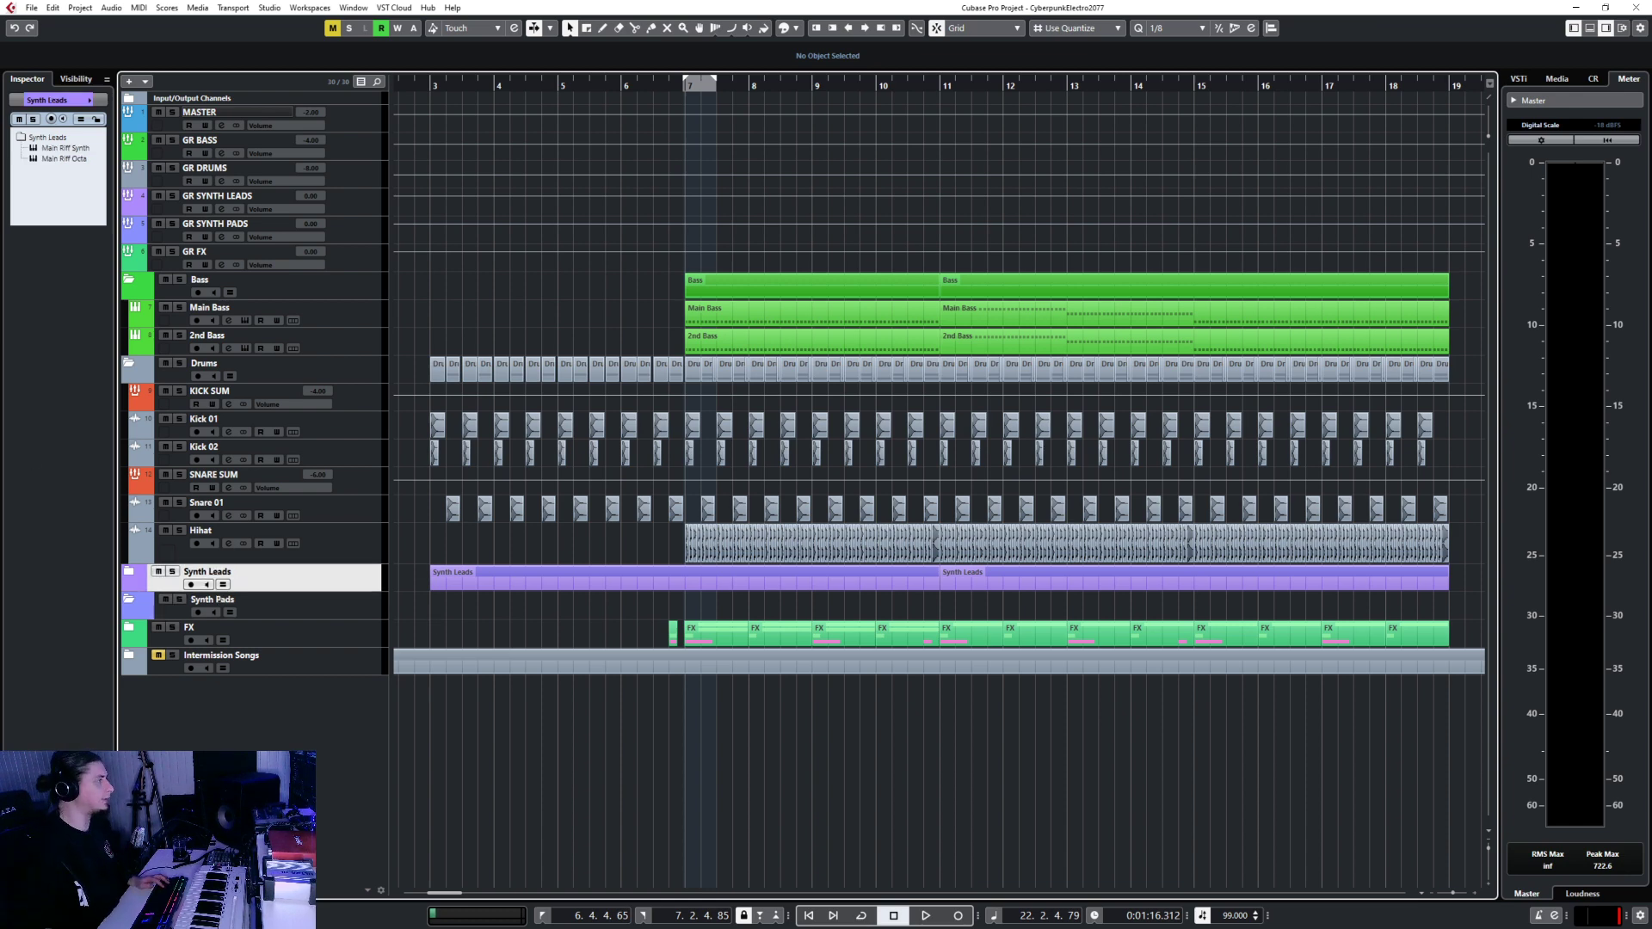